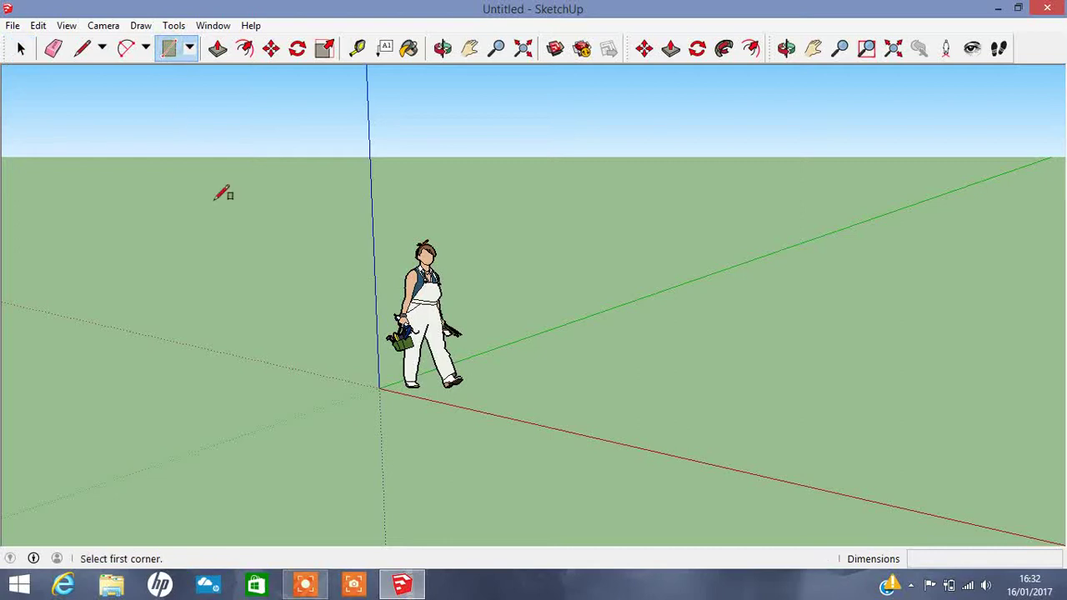
- Draw a rectangular floor face starting at the origin
click(381, 388)
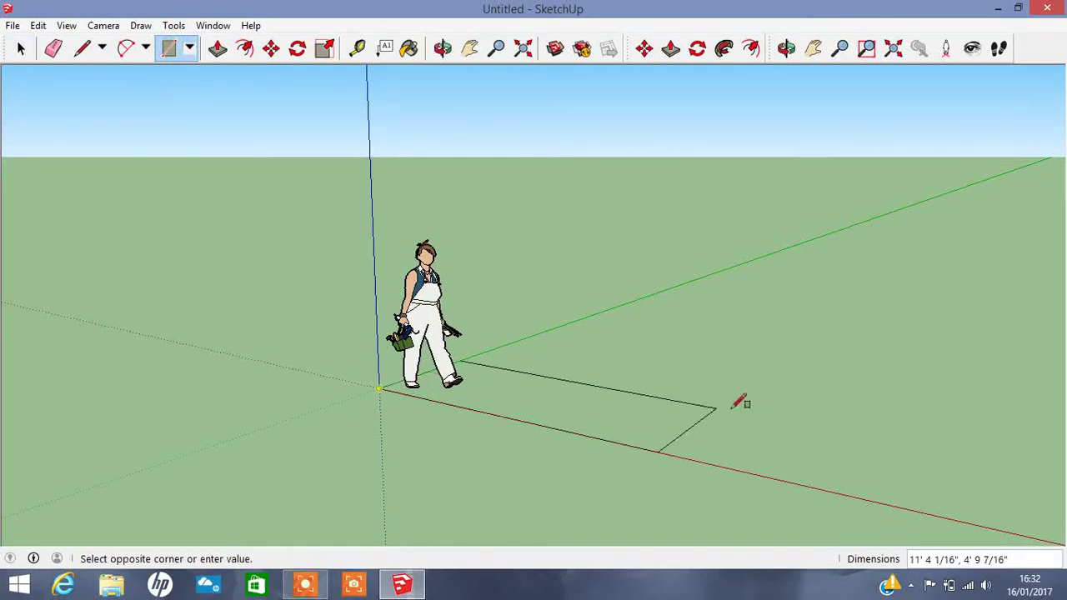
shift+middle_drag(1062, 385, 989, 342)
click(987, 346)
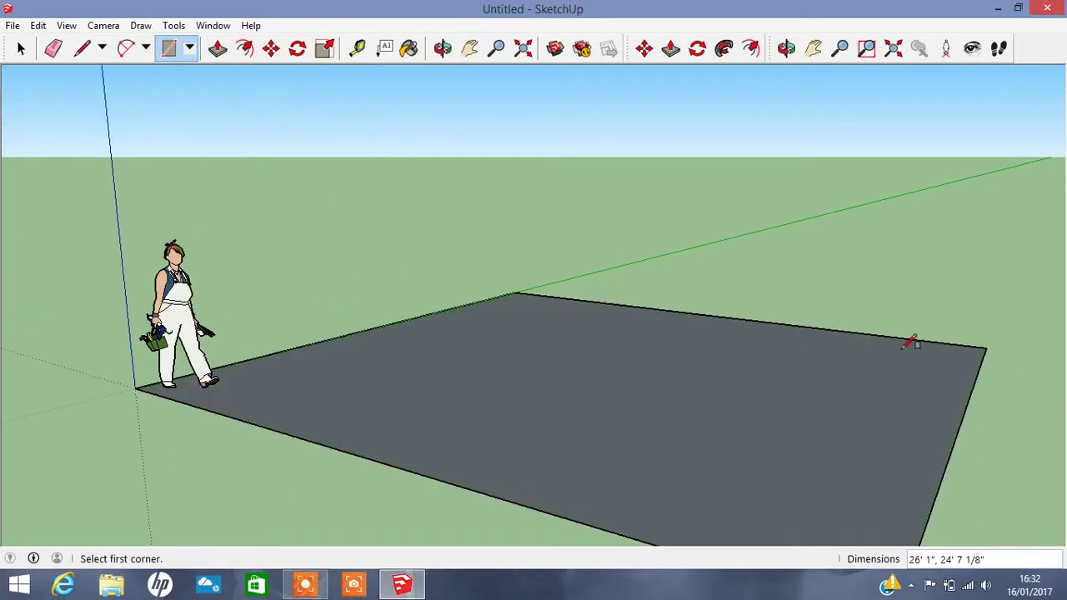
click(454, 55)
drag(500, 410, 400, 422)
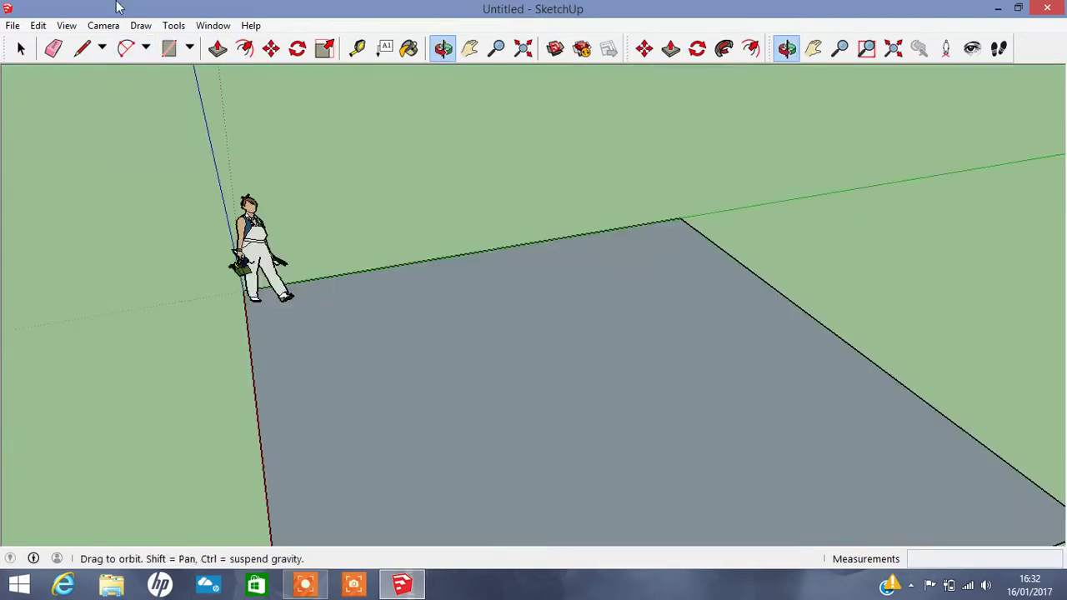
click(165, 49)
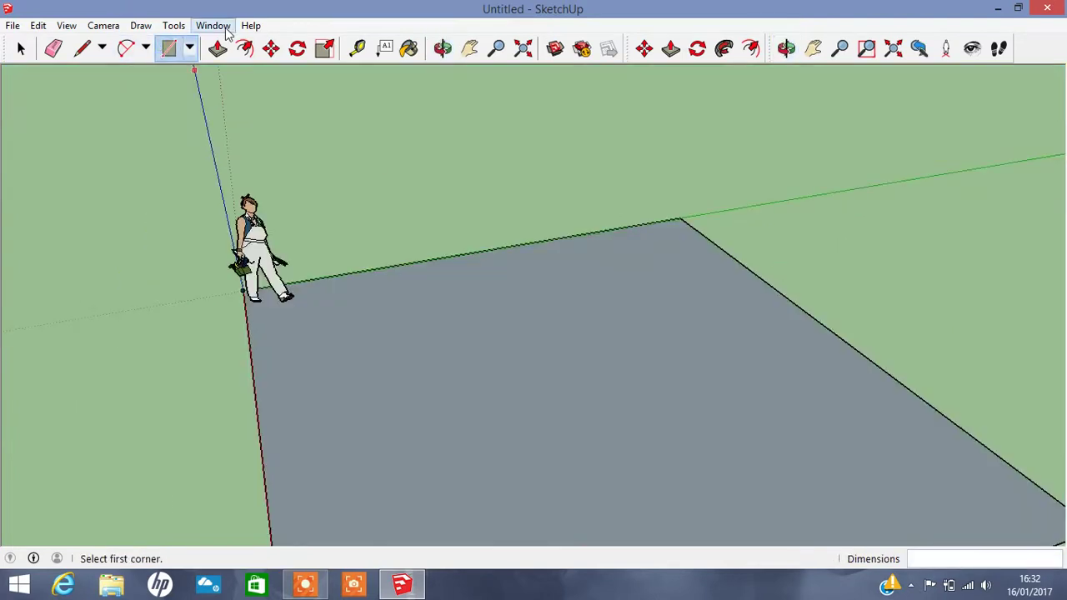
- Move the face's right, left and far edges to make a long narrow strip along the red axis
click(271, 49)
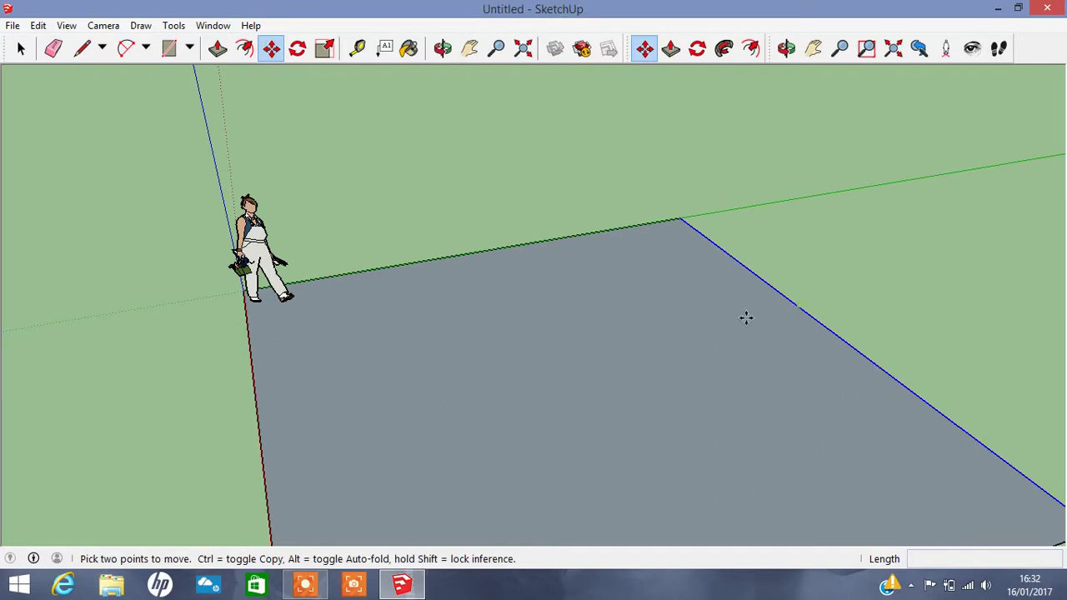
click(746, 318)
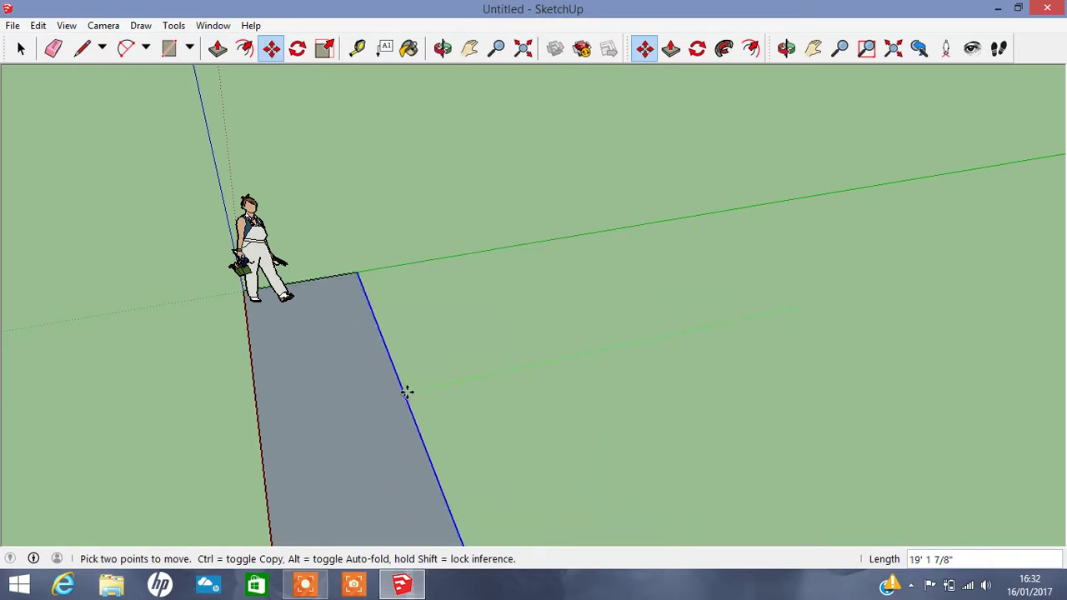
click(406, 392)
click(258, 419)
click(233, 421)
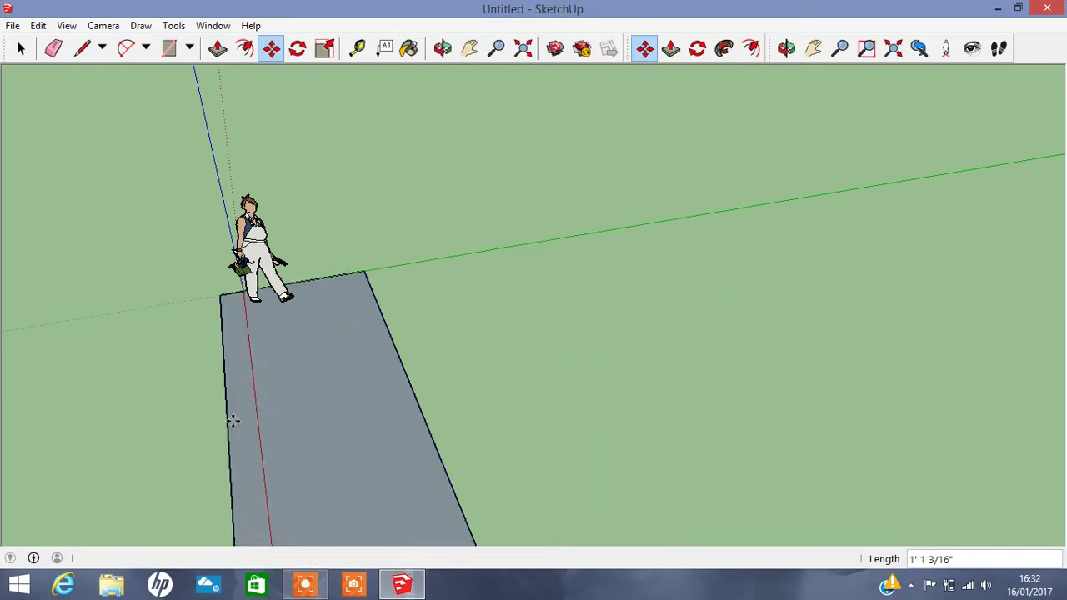
click(326, 282)
click(281, 182)
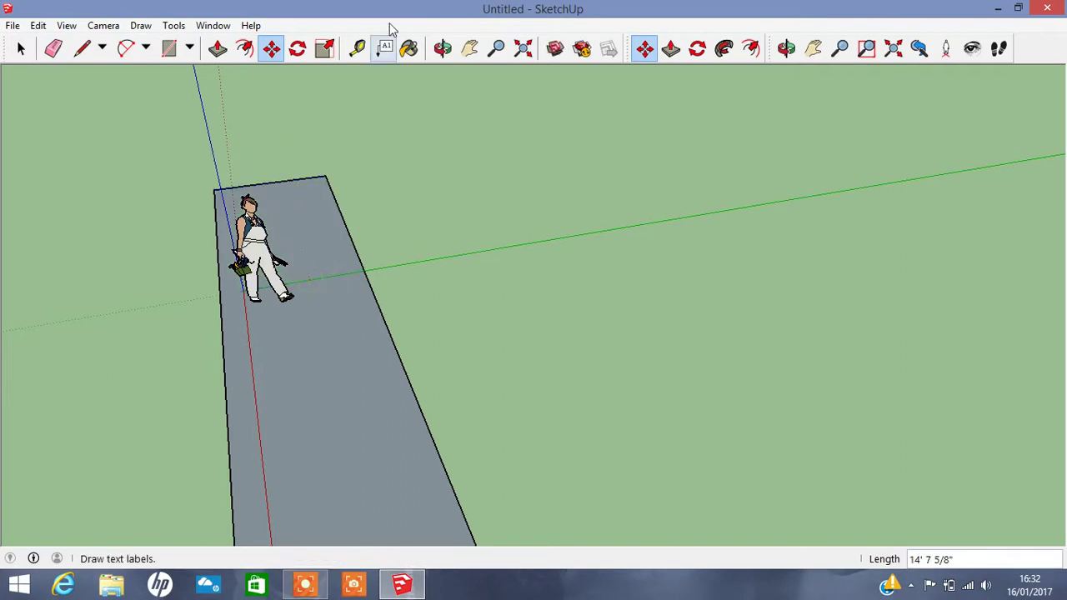
click(443, 47)
drag(369, 95, 437, 144)
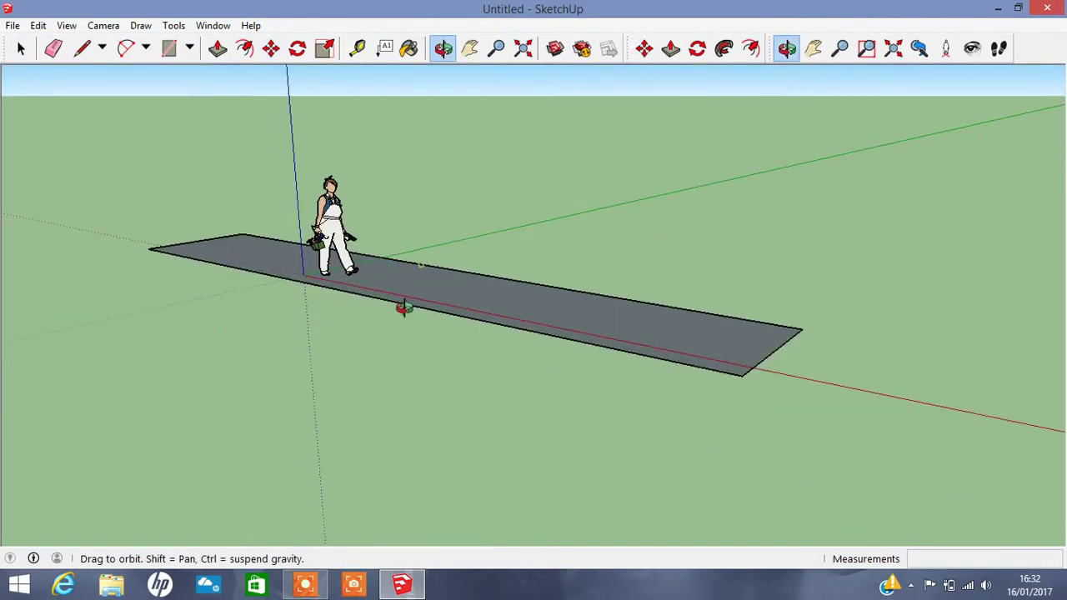
- Add a large rectangle beside the strip and erase the line dividing the two faces
drag(404, 309, 387, 343)
click(170, 47)
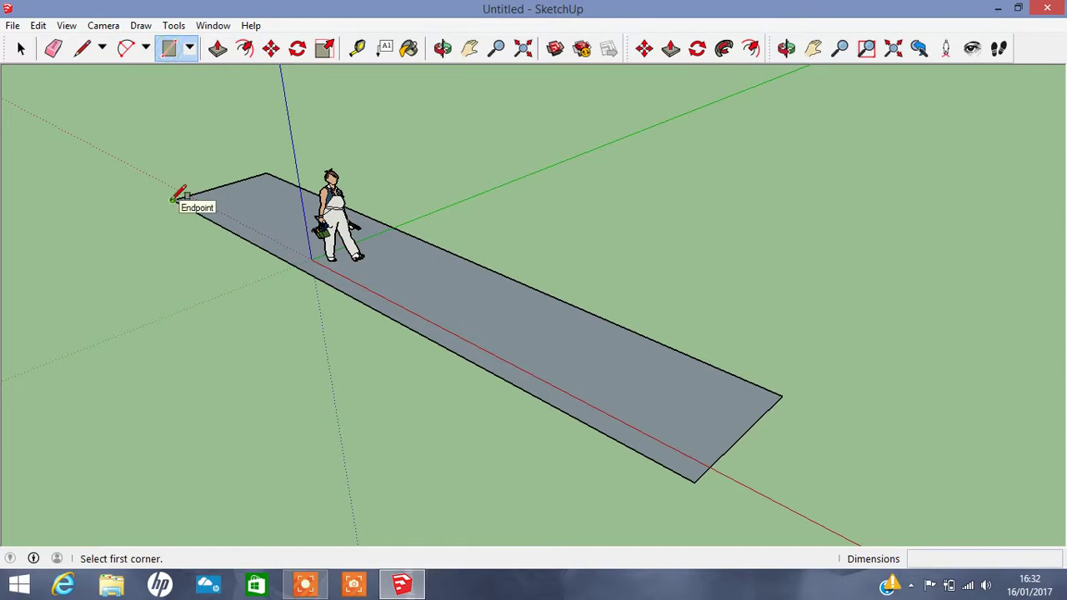
click(175, 198)
middle_drag(178, 189, 105, 533)
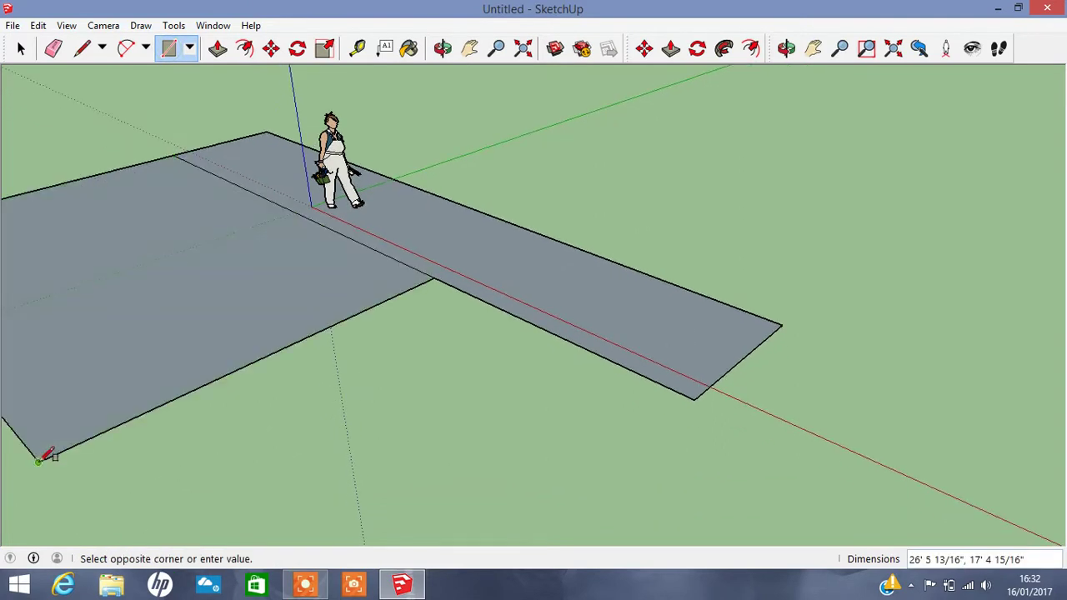
click(695, 392)
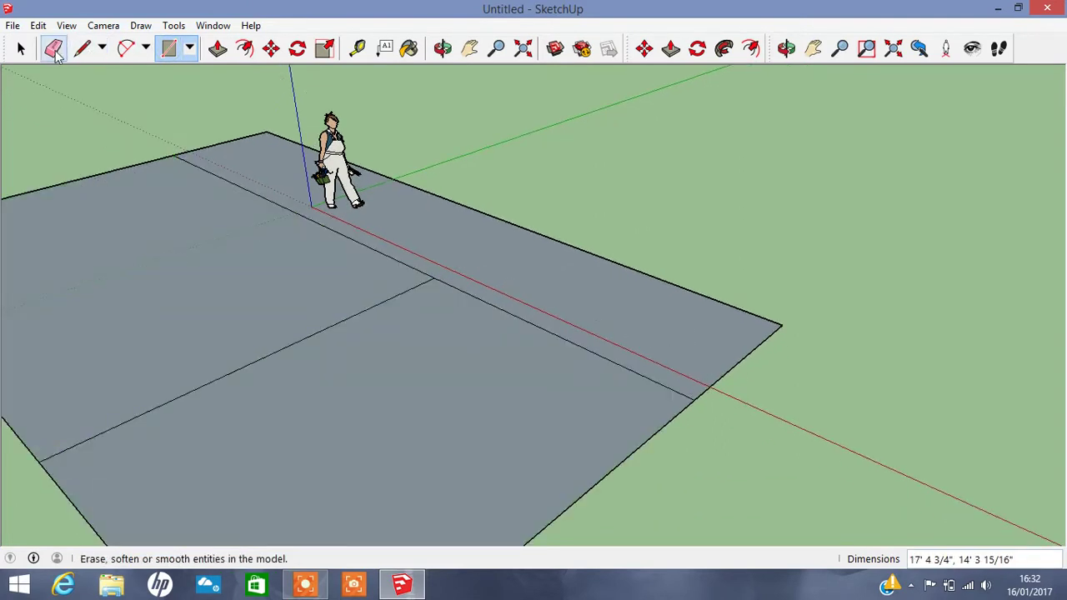
click(53, 49)
click(304, 337)
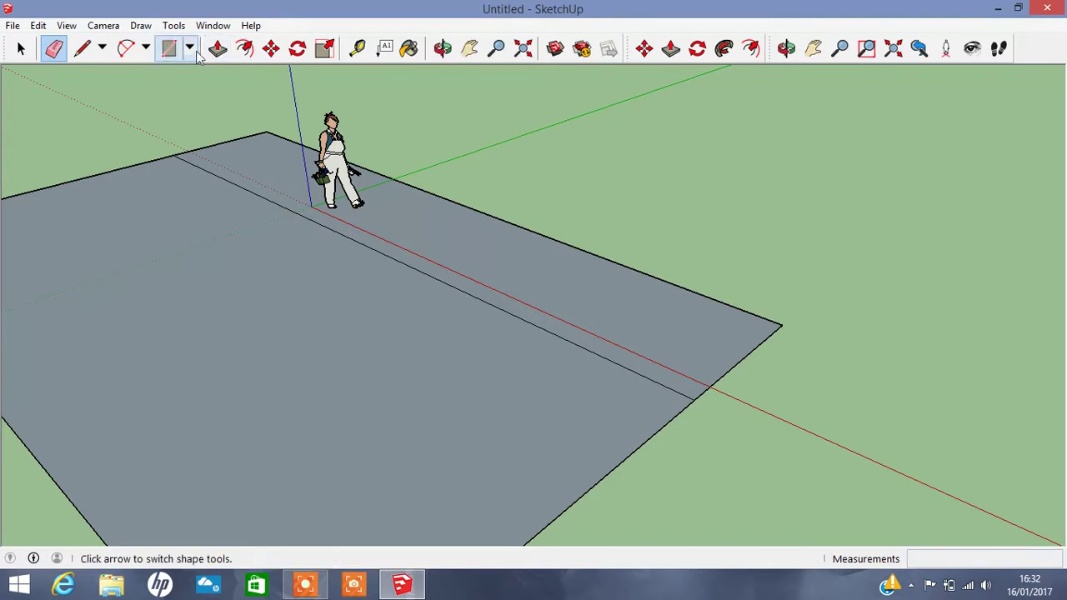
- Push/Pull the lower face up 4 13/16" into a low slab
click(218, 48)
click(223, 275)
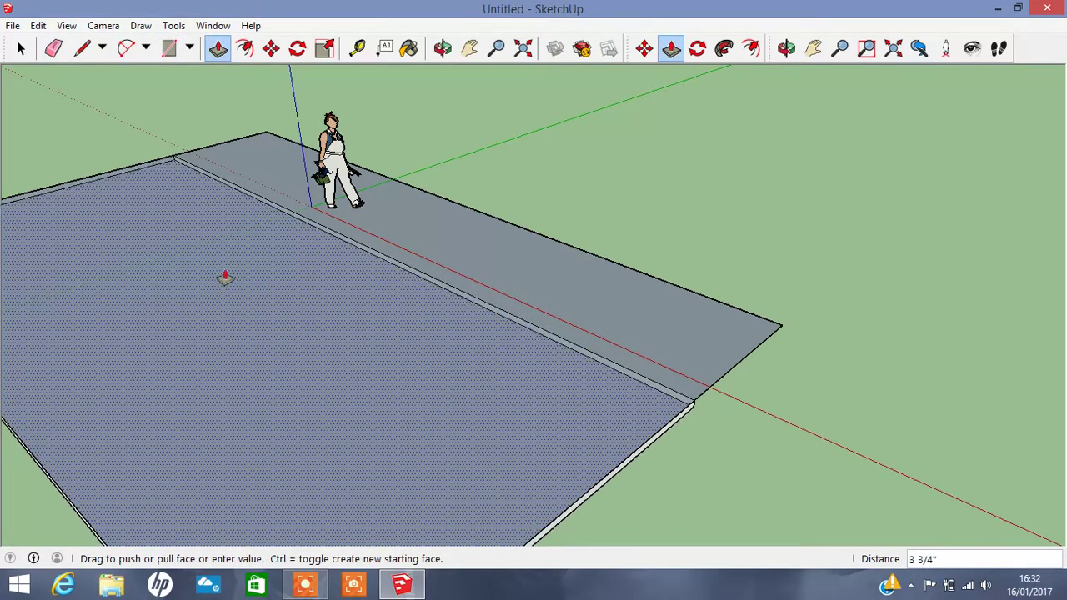
click(223, 275)
click(443, 48)
mouse_move(250, 300)
mouse_down()
mouse_move(231, 300)
mouse_move(116, 234)
mouse_up()
- Erase the slab's front edge so its front merges cleanly, undoing one wrong erase
click(53, 48)
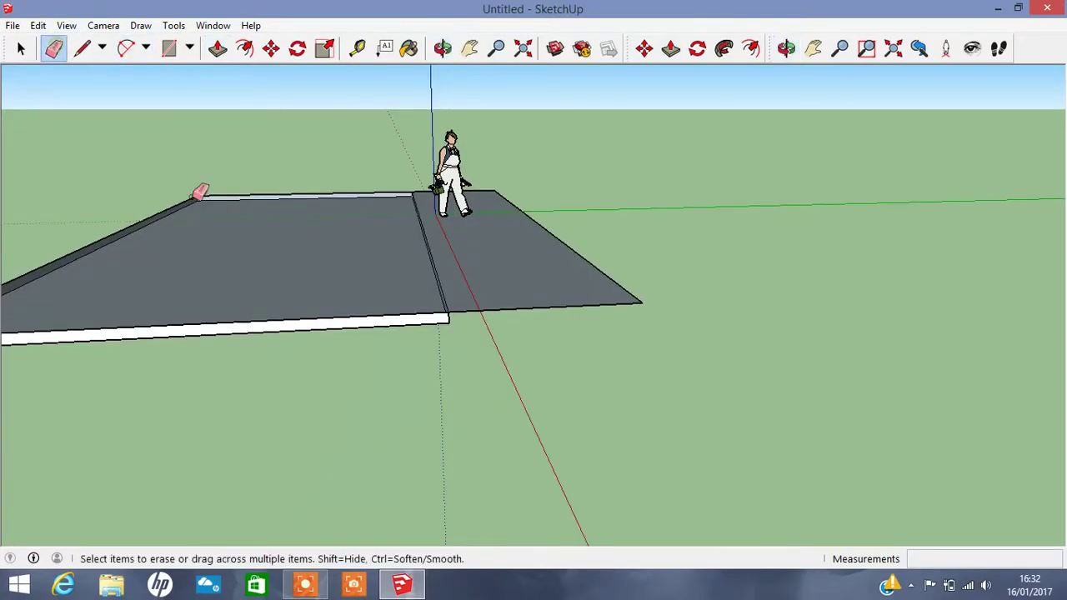
click(203, 191)
key(ctrl+z)
shift+middle_drag(229, 161, 532, 162)
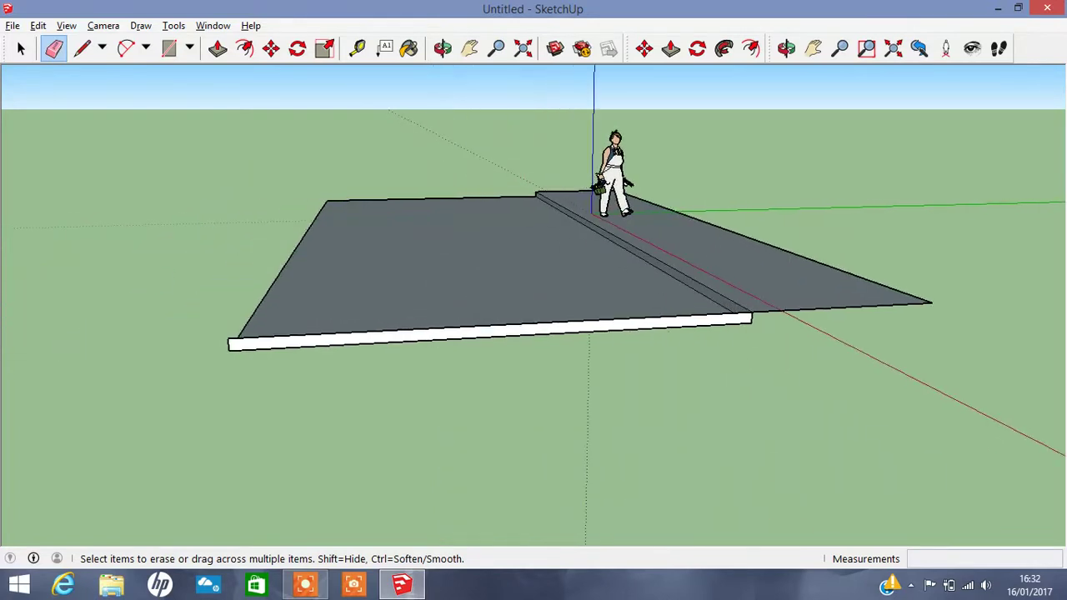
ctrl+click(234, 333)
click(443, 47)
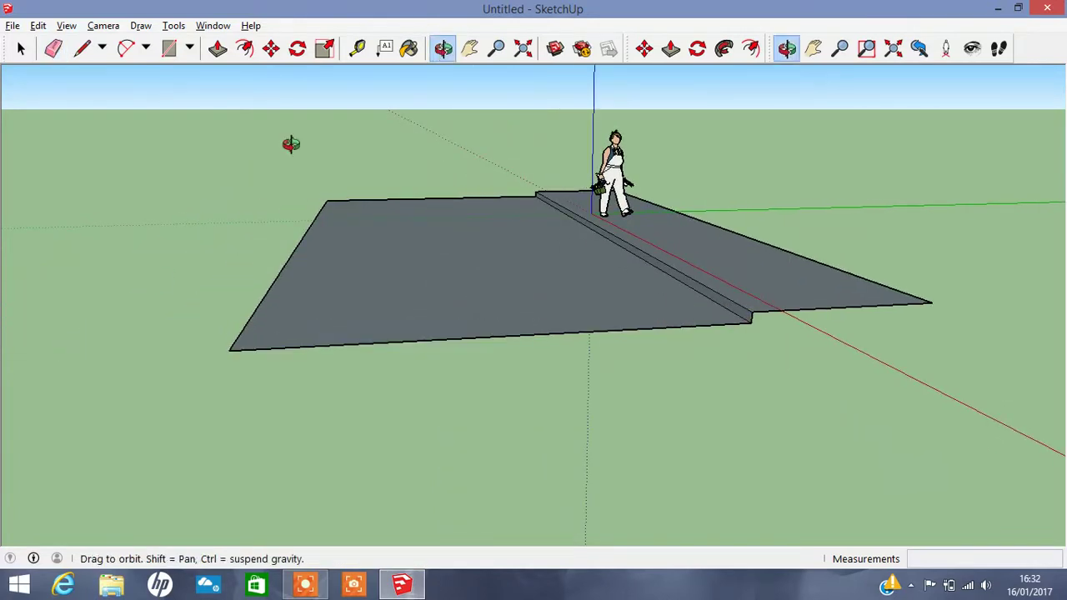
drag(291, 143, 572, 210)
- Draw a guide line from the slab's corner marking the ground's extent
click(469, 47)
drag(381, 214, 735, 308)
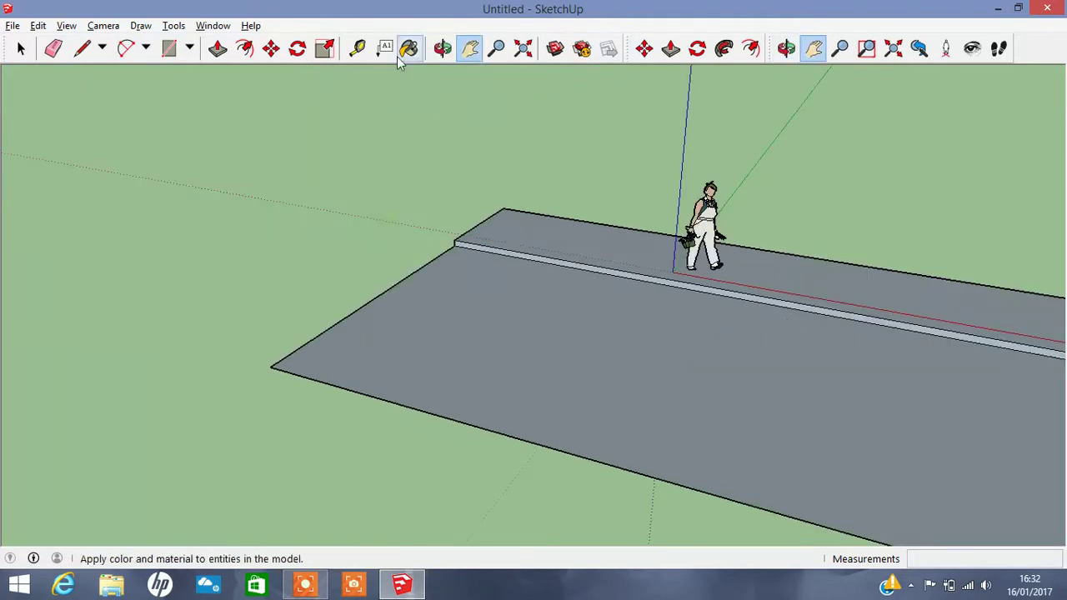
click(442, 47)
drag(583, 309, 745, 312)
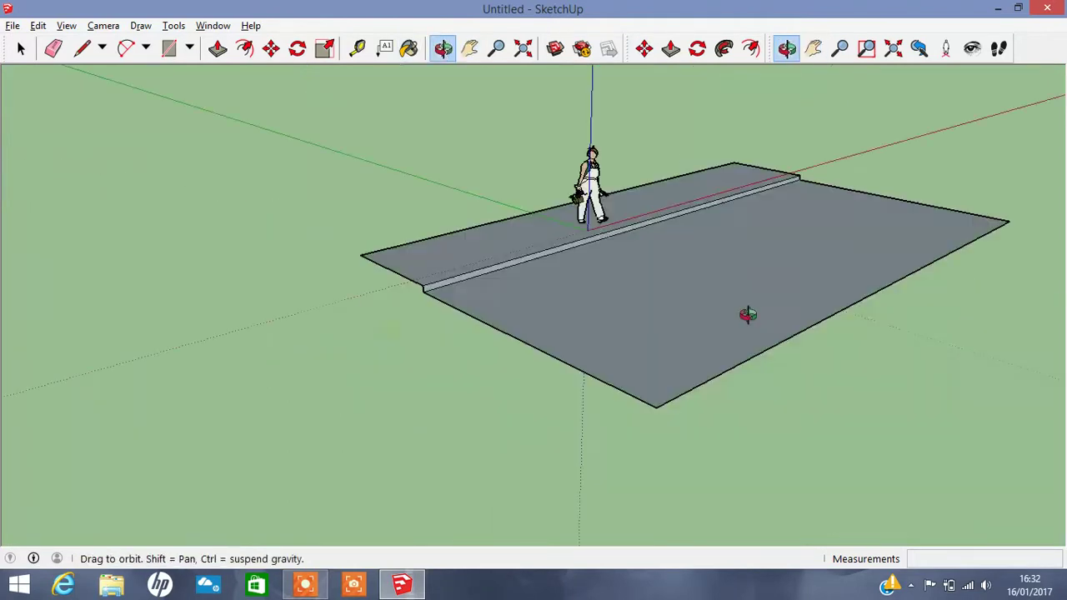
click(83, 48)
click(359, 254)
click(89, 122)
- Add rectangles behind, left of, along the front of and in front of the slab
key(r)
click(88, 122)
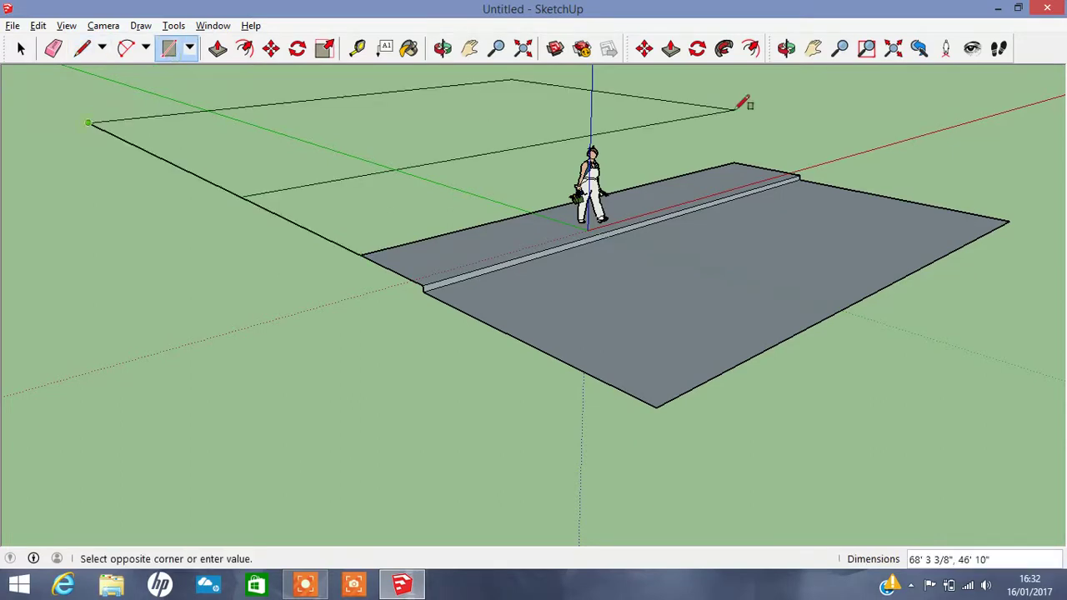
click(744, 160)
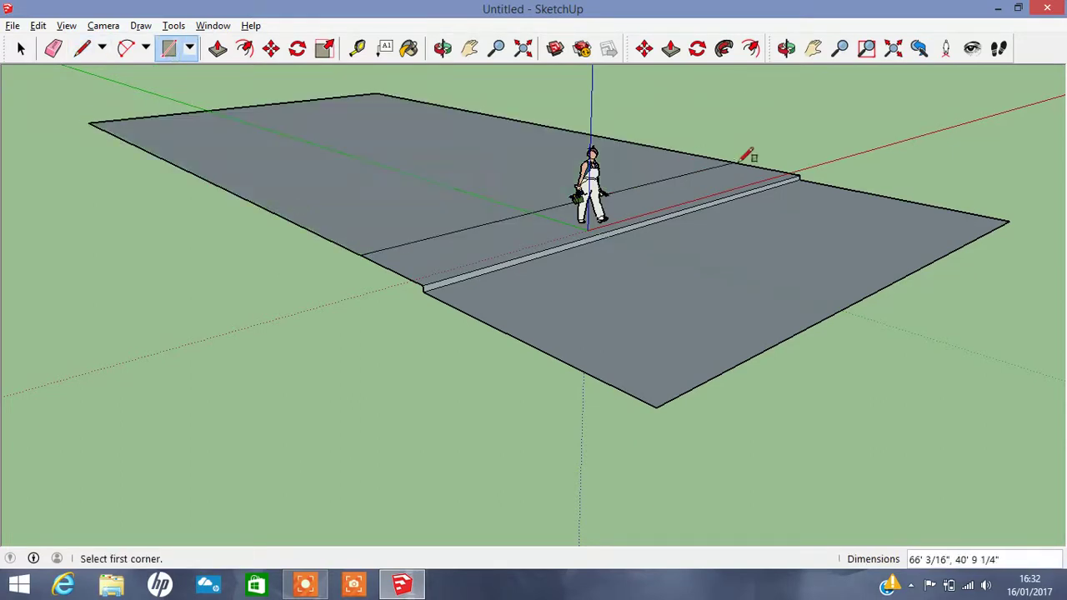
click(89, 123)
click(194, 264)
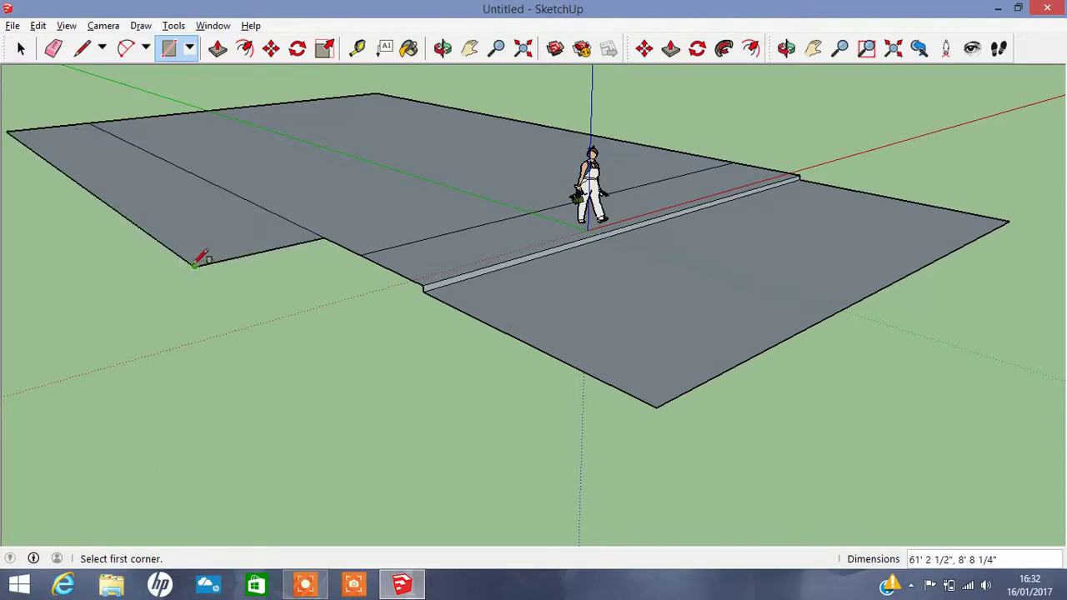
click(194, 264)
click(423, 287)
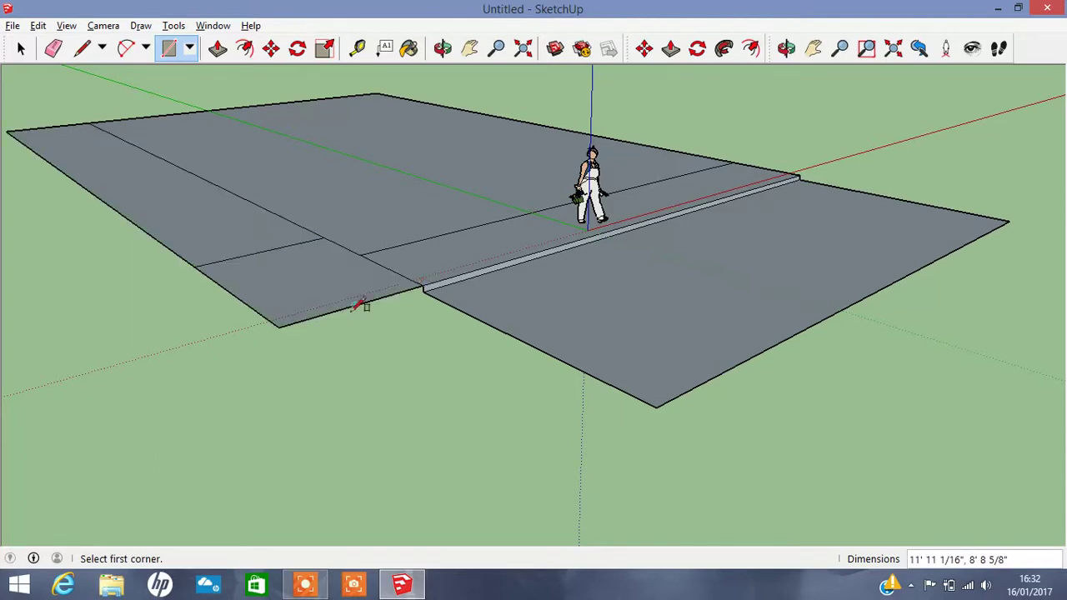
click(279, 325)
click(422, 288)
click(656, 407)
click(280, 327)
click(495, 491)
- Add a face, a thin strip to the step's end, and another rectangle on the left side
middle_drag(500, 494, 36, 250)
click(28, 260)
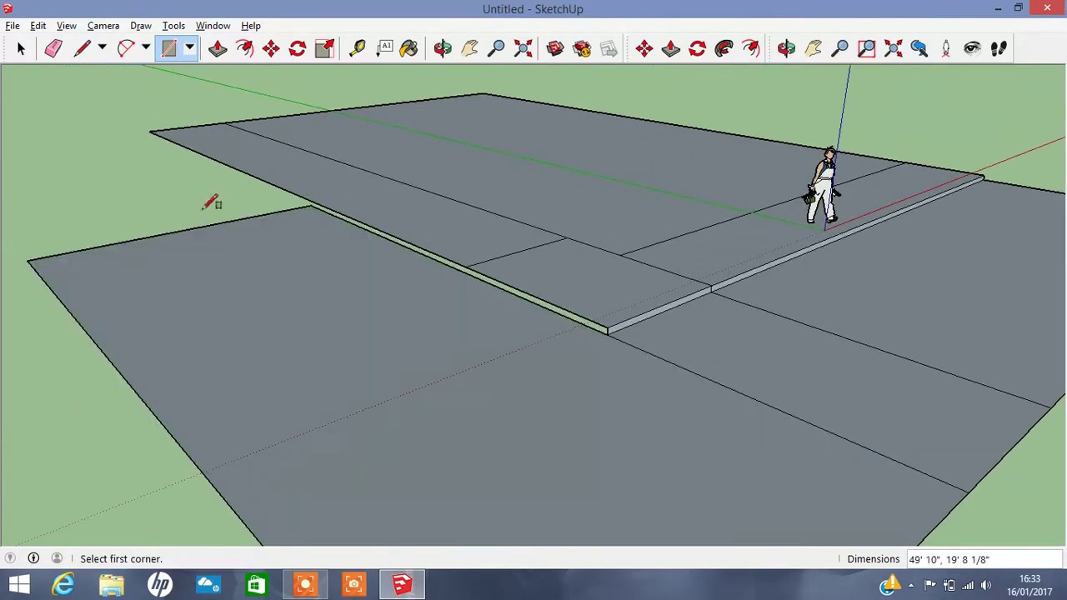
click(150, 131)
click(609, 330)
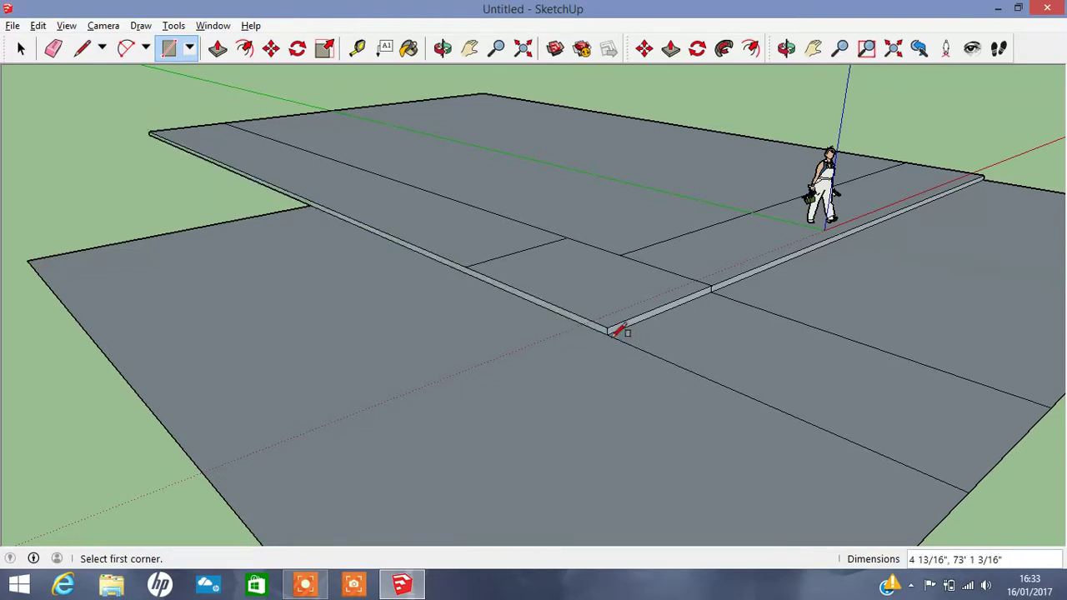
click(27, 260)
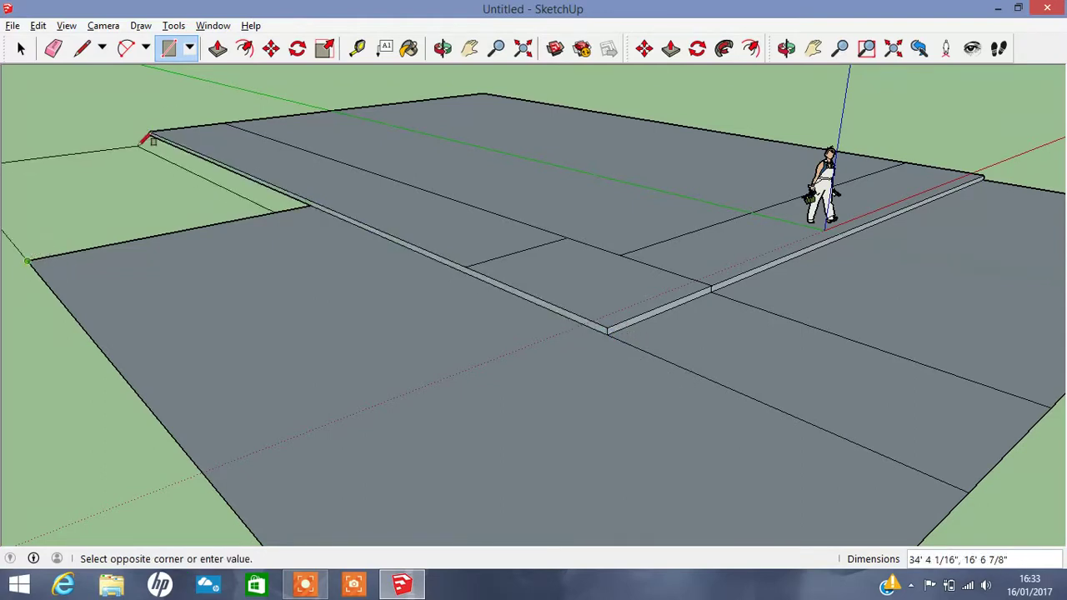
click(154, 132)
- Erase the dividing and stray edges so the ground becomes one continuous face
click(52, 48)
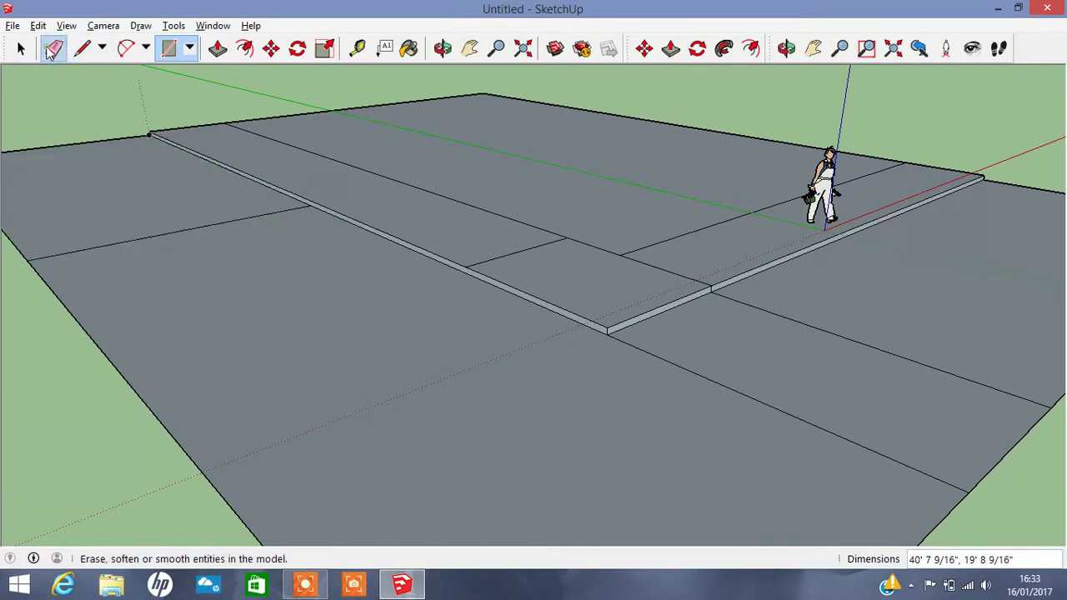
click(204, 225)
drag(525, 361, 714, 283)
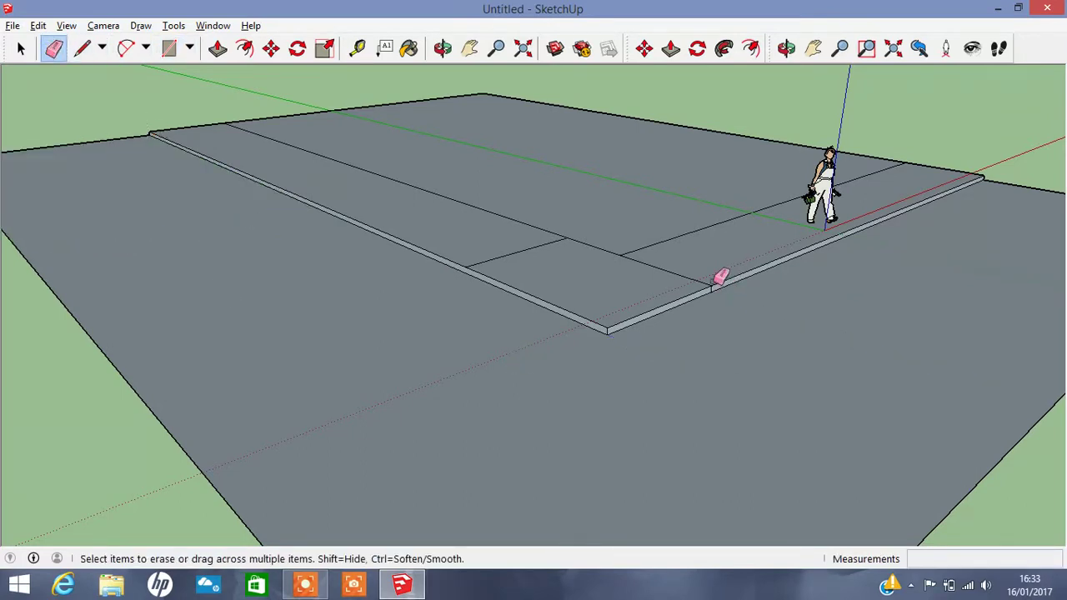
drag(625, 255, 639, 247)
drag(572, 234, 575, 236)
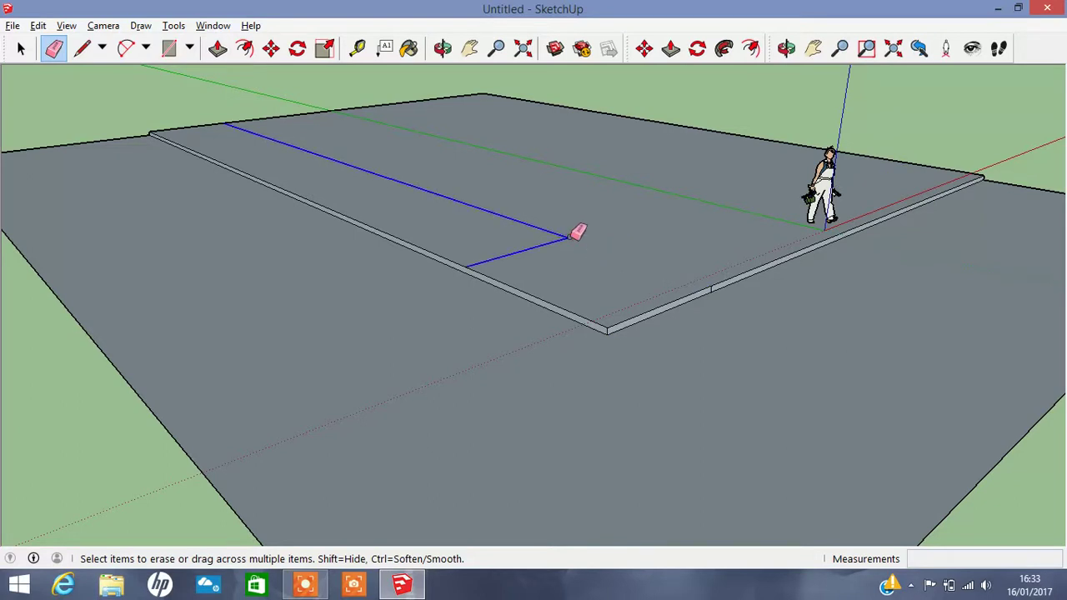
scroll(725, 279, up, 3)
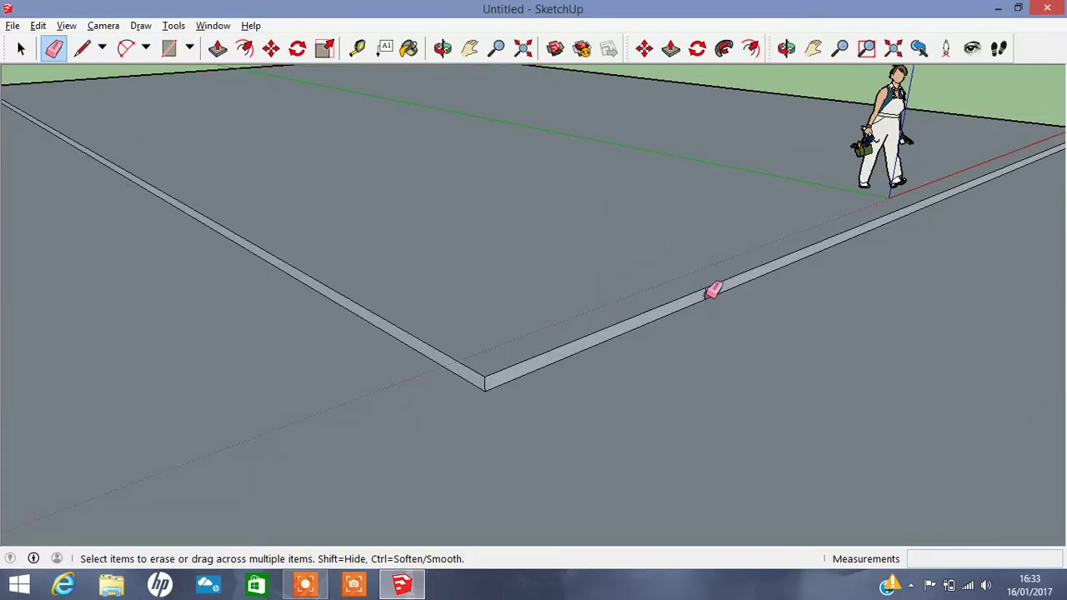
scroll(427, 193, down, 3)
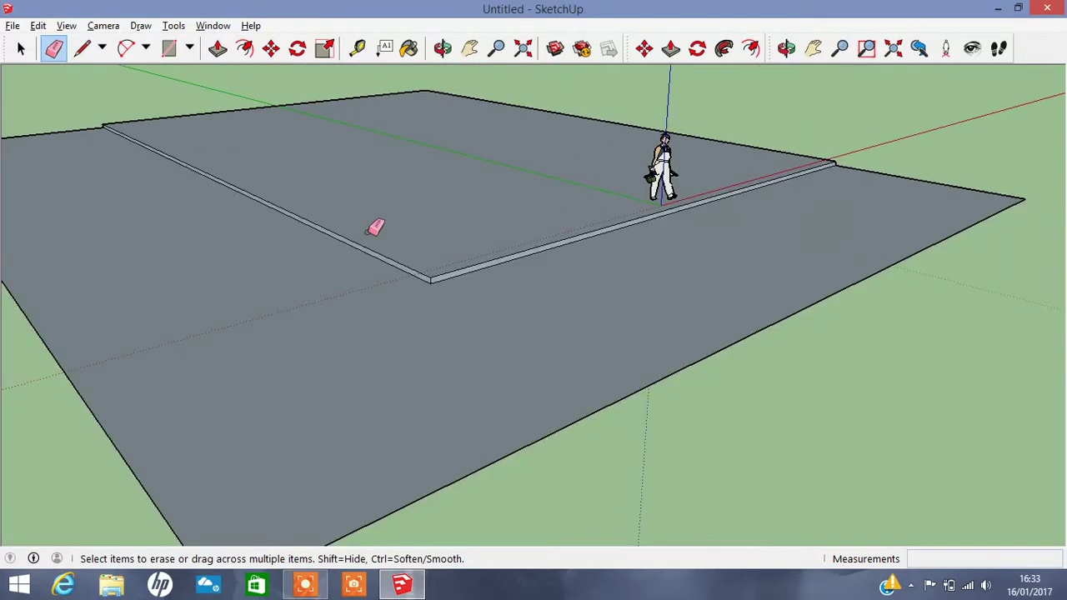
scroll(375, 227, down, 3)
click(442, 47)
mouse_move(322, 236)
mouse_down()
mouse_move(443, 408)
mouse_move(686, 302)
mouse_up()
click(21, 47)
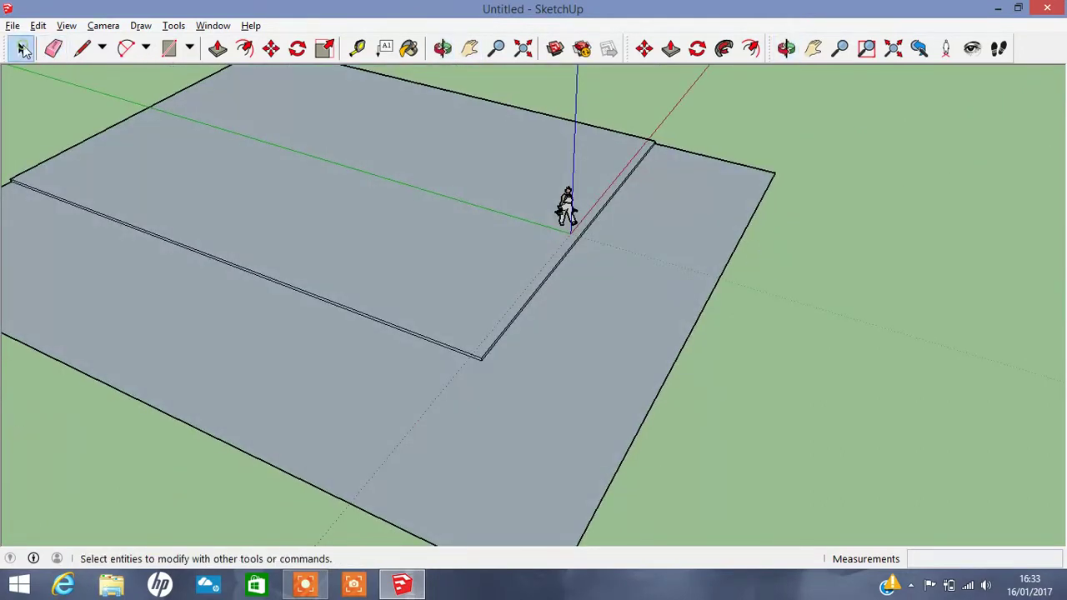
- Select both grey slabs and move them 26' 4 3/4" along the red axis, then deselect
triple_click(318, 238)
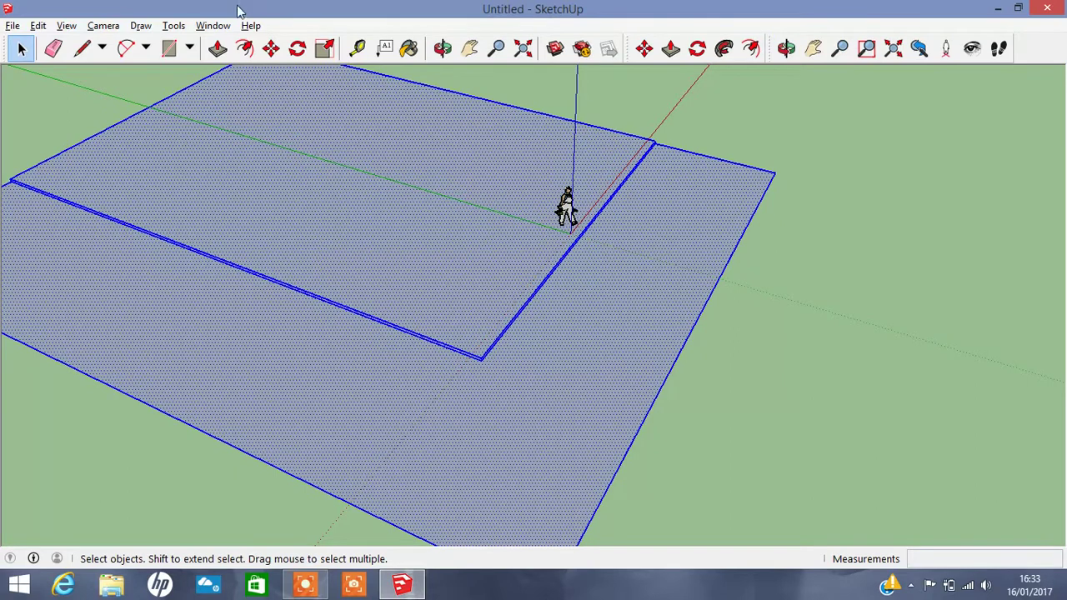
click(271, 47)
click(403, 167)
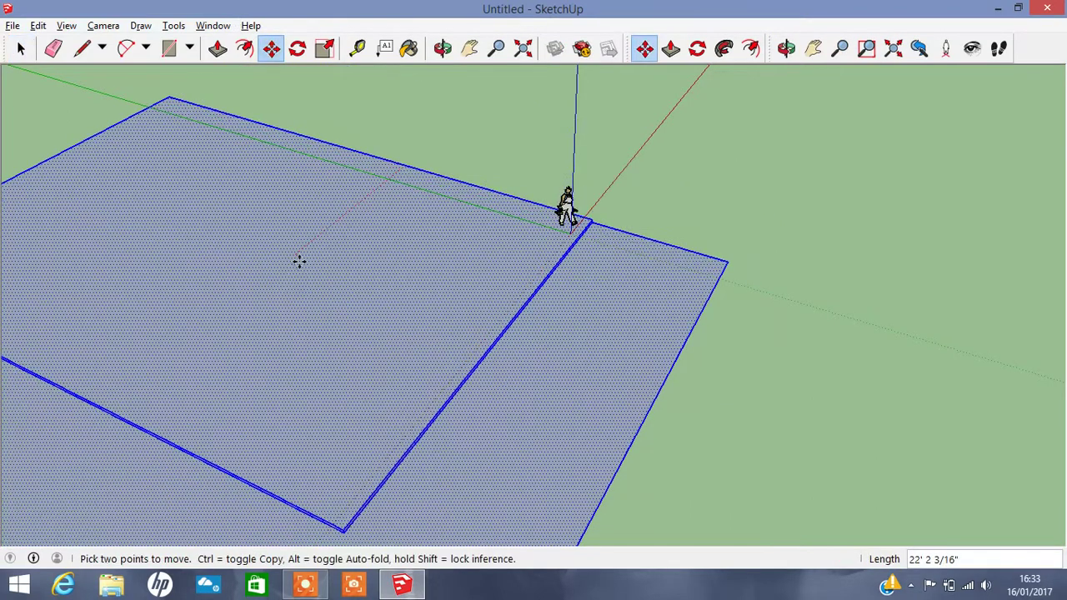
click(274, 281)
click(21, 48)
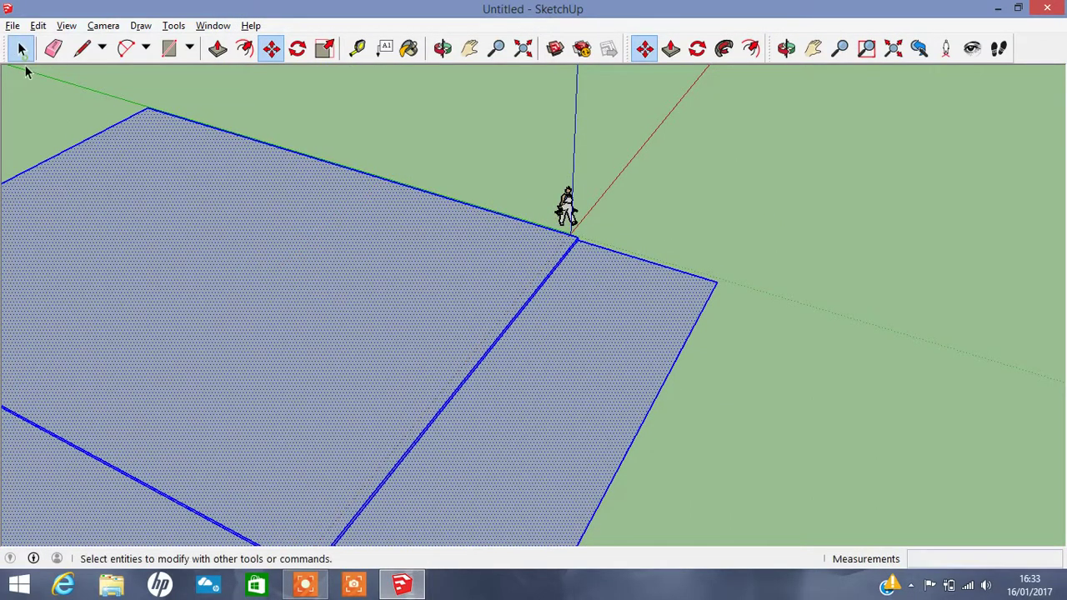
click(160, 68)
click(442, 47)
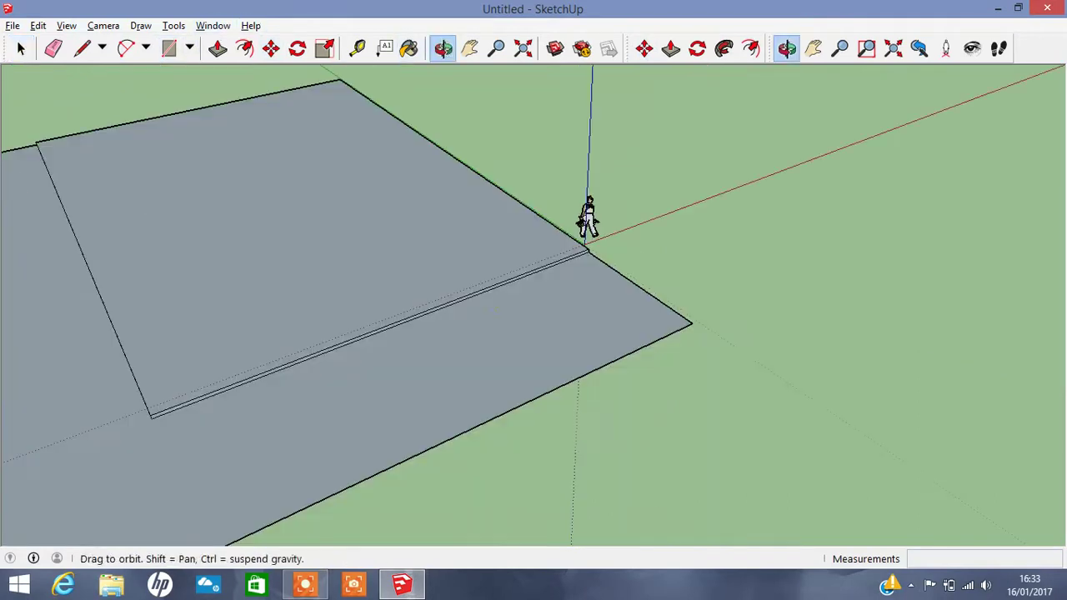
drag(380, 335, 388, 279)
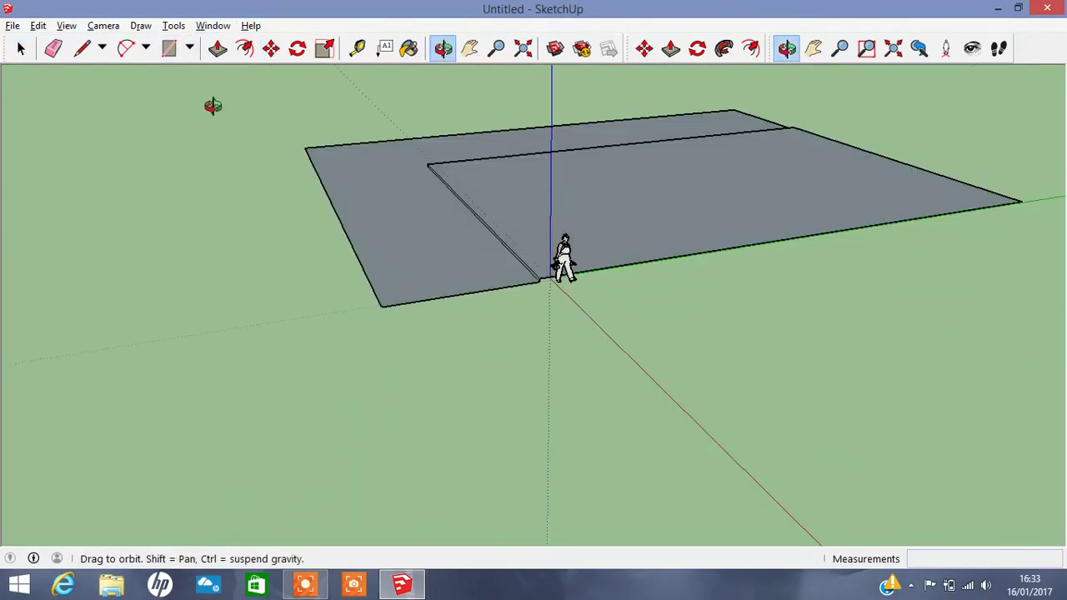
- Draw a line along the red axis and a 4 13/16" strip following it
click(81, 47)
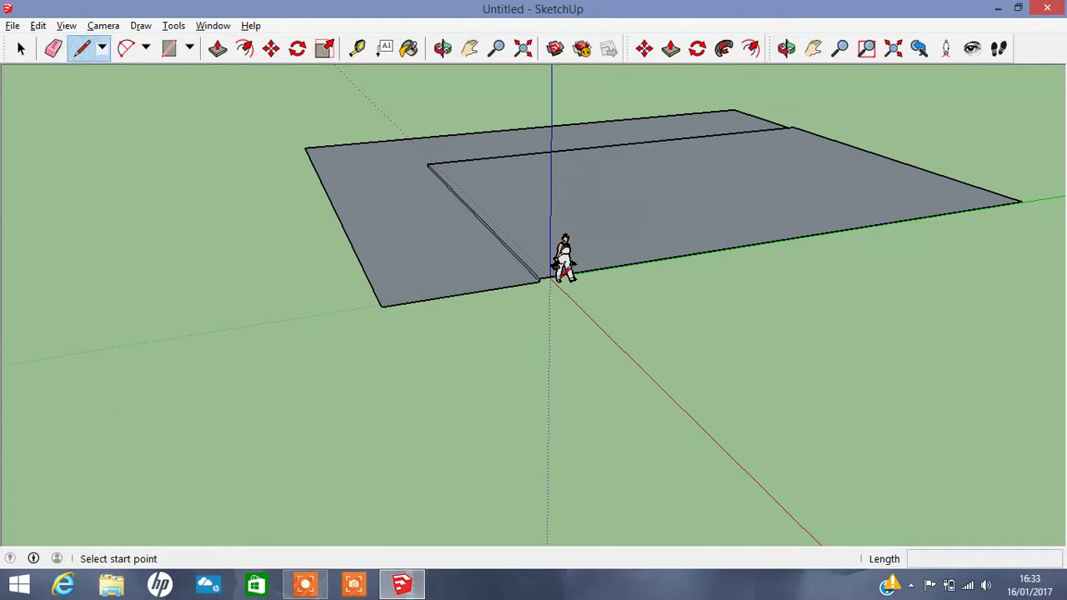
click(540, 281)
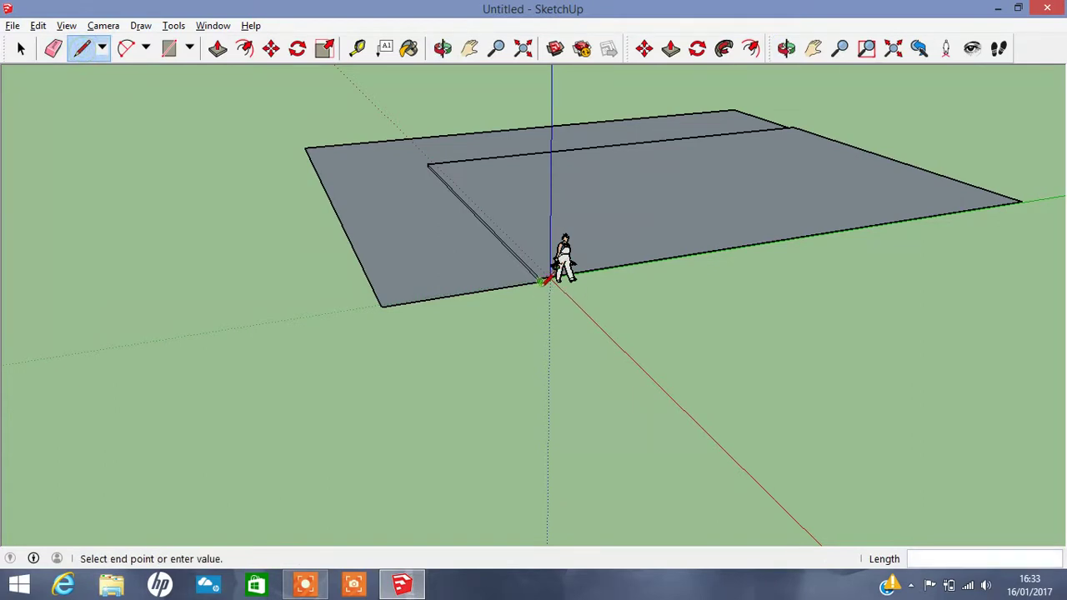
double_click(722, 468)
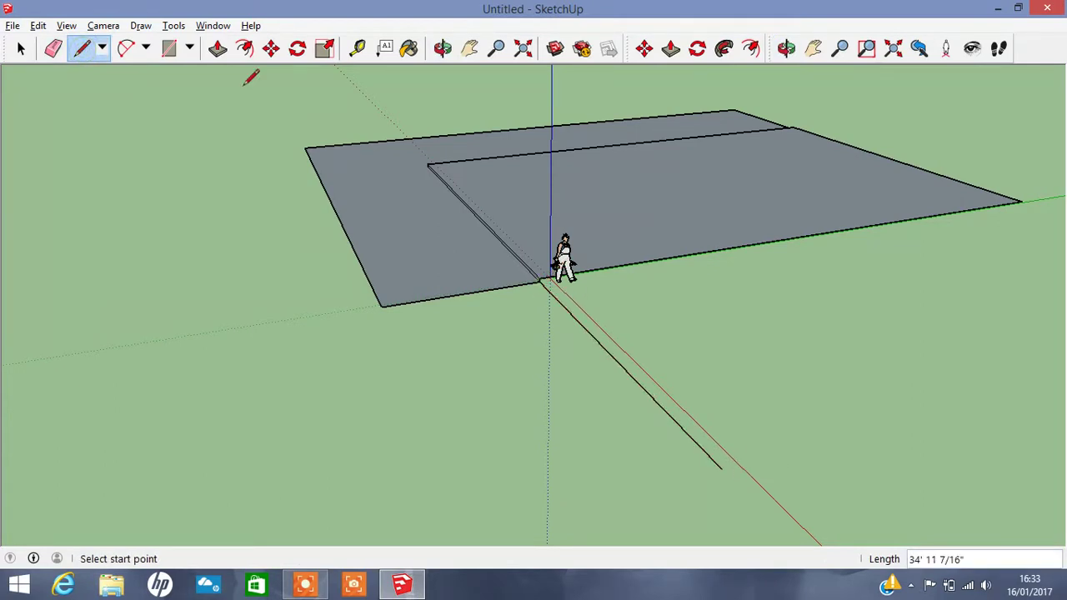
click(168, 48)
click(540, 280)
click(722, 466)
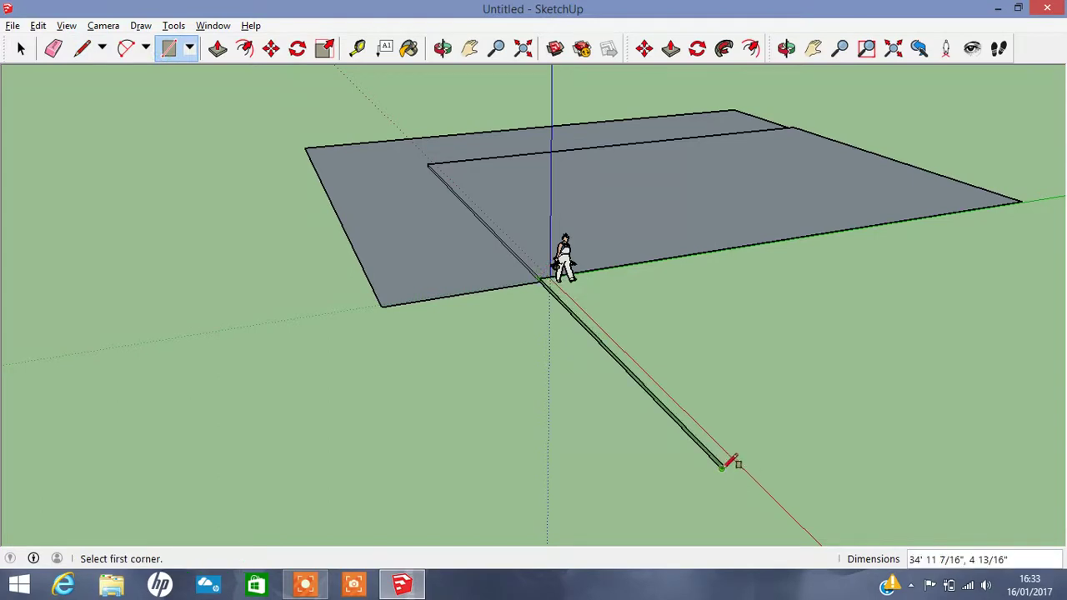
- Fill the ground on both sides of the new strip and erase the short crossing edge
click(385, 304)
click(722, 463)
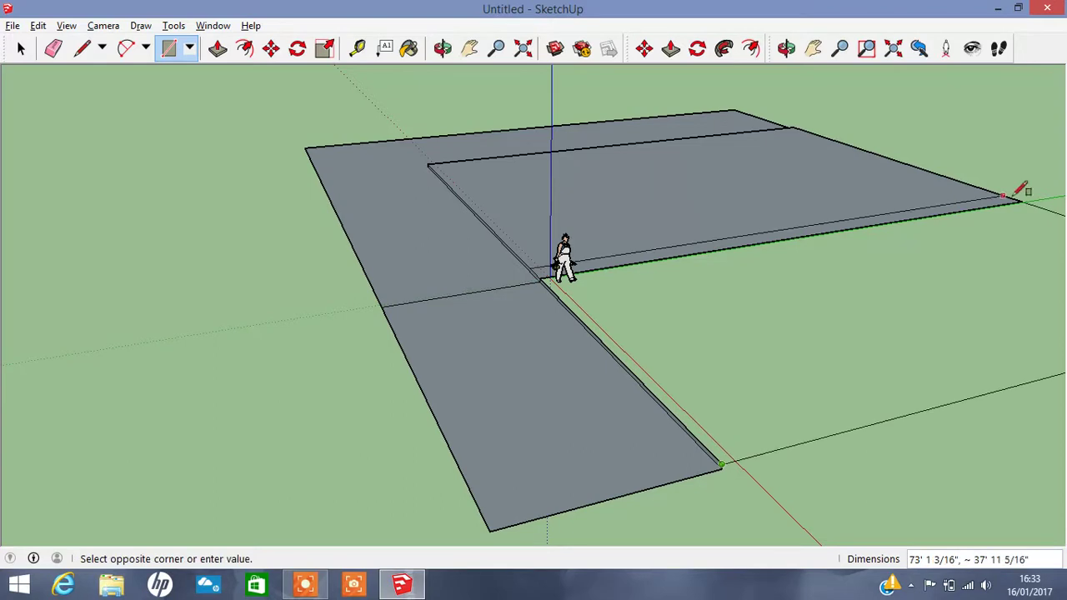
click(1020, 201)
click(52, 49)
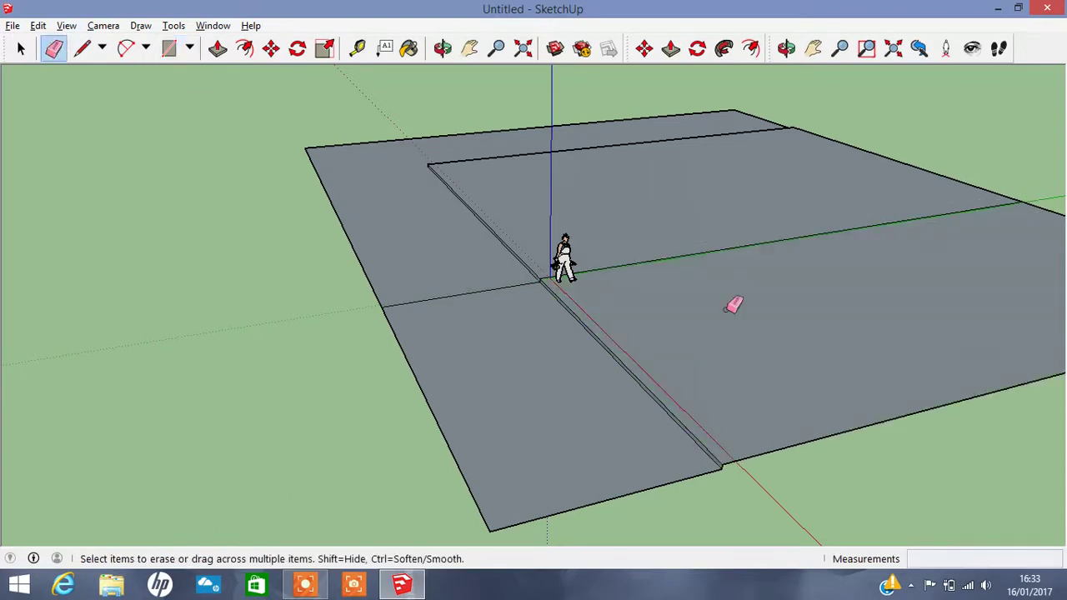
scroll(446, 298, up, 2)
scroll(446, 299, up, 1)
click(452, 294)
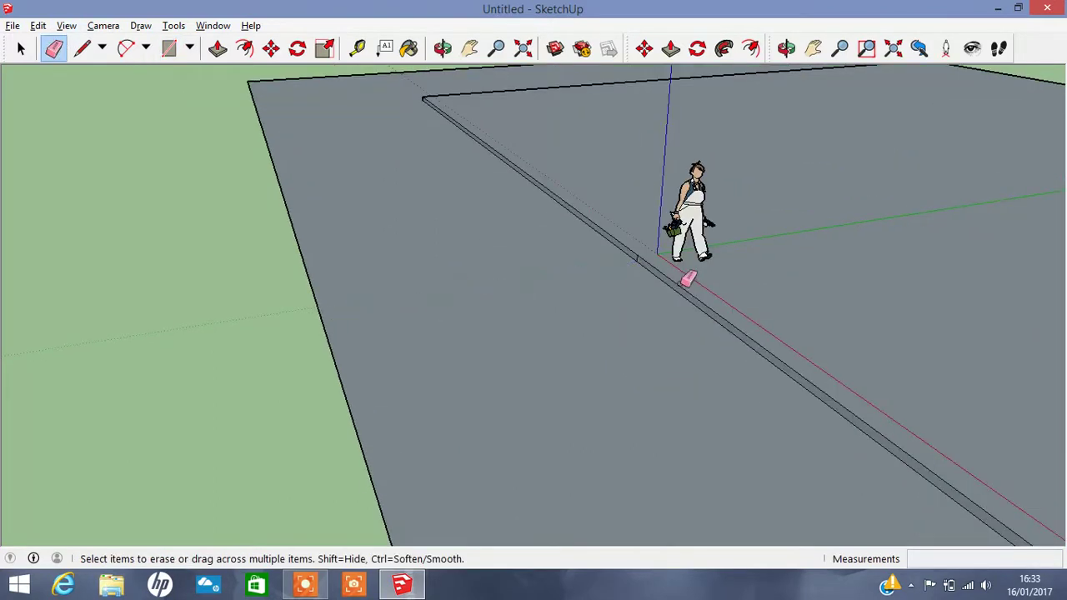
scroll(644, 254, down, 2)
scroll(645, 255, up, 2)
scroll(644, 254, up, 2)
scroll(644, 255, up, 1)
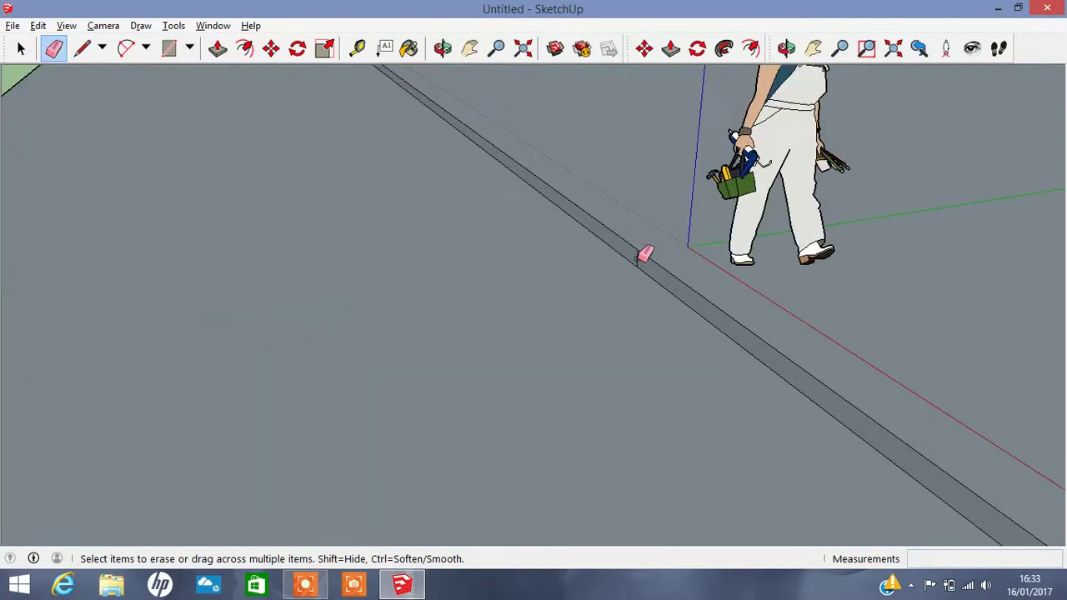
click(442, 48)
drag(419, 93, 503, 239)
scroll(503, 239, down, 3)
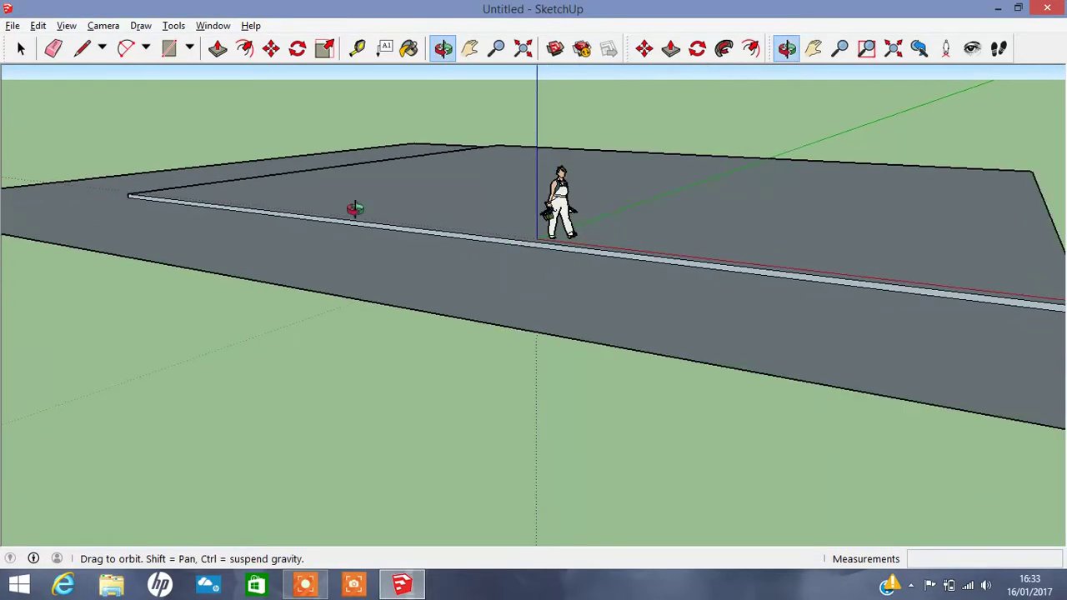
drag(355, 208, 359, 125)
click(470, 48)
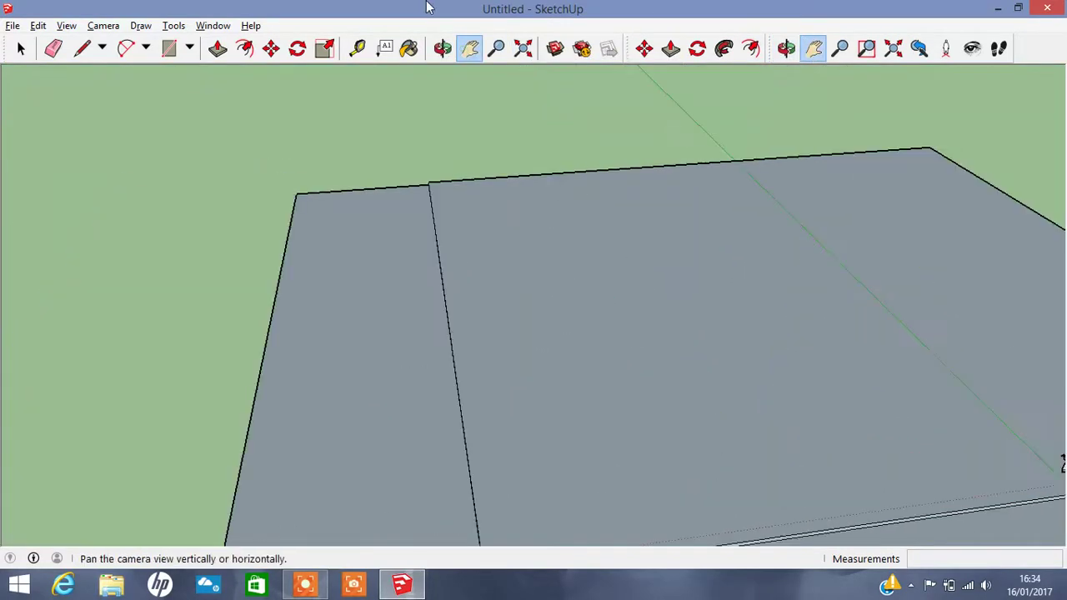
click(443, 48)
mouse_move(381, 78)
mouse_down()
mouse_move(395, 214)
mouse_move(639, 195)
mouse_up()
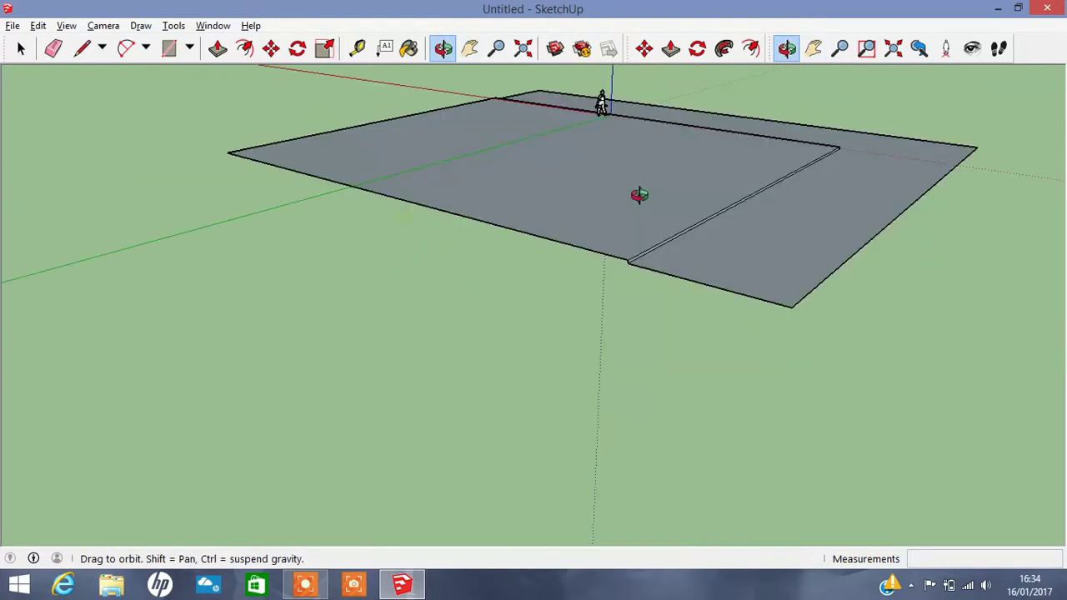
- Draw a 40' 5 7/8" line from the slab corner and a 4 13/16" strip along it
click(82, 47)
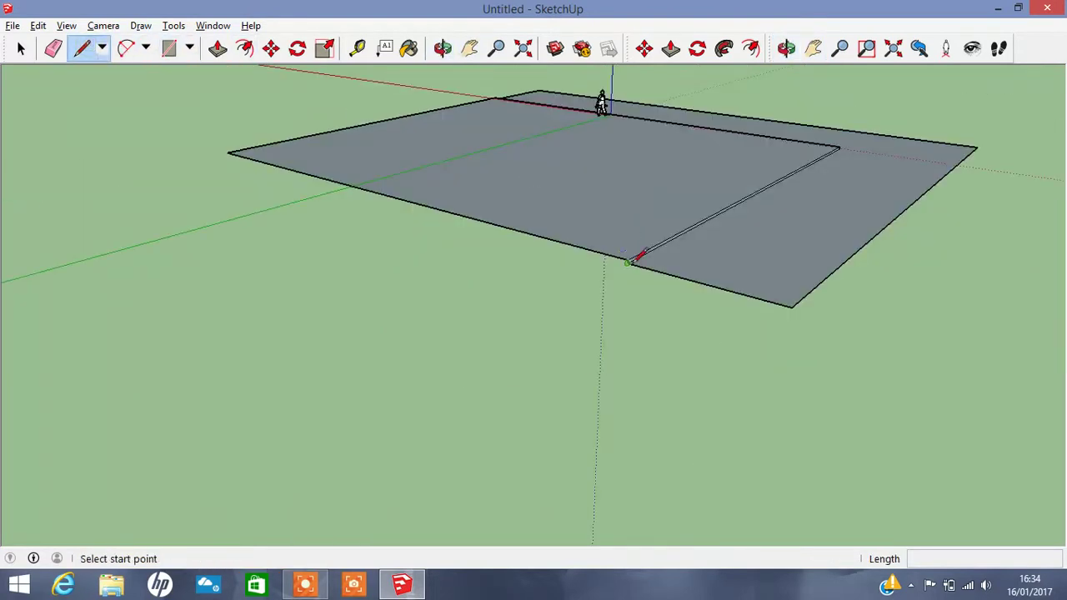
mouse_move(627, 262)
mouse_down()
mouse_move(436, 331)
mouse_move(398, 405)
mouse_move(354, 410)
mouse_up()
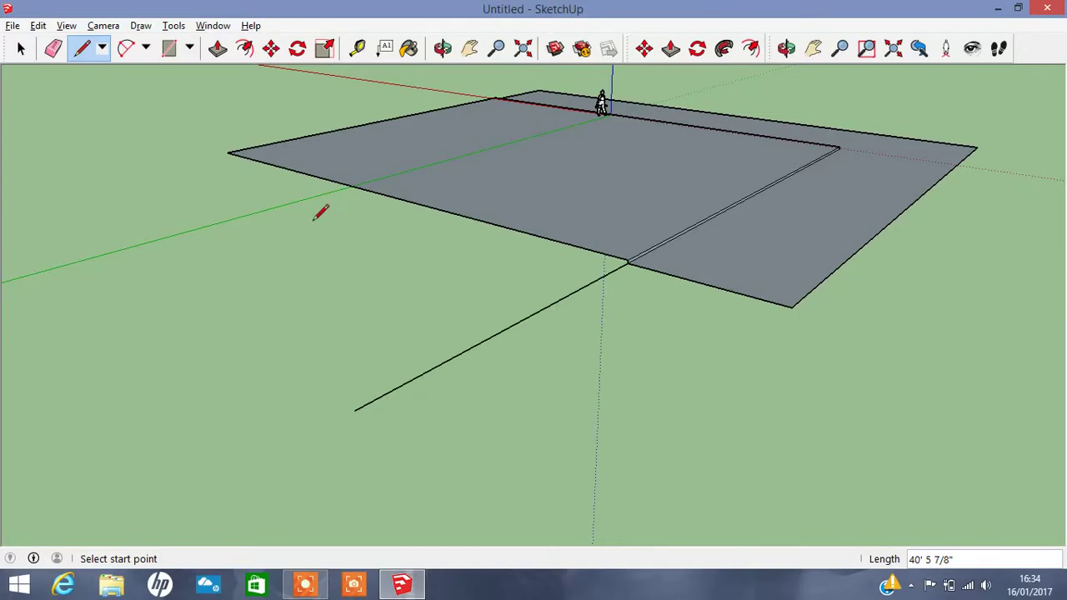
click(169, 48)
click(628, 257)
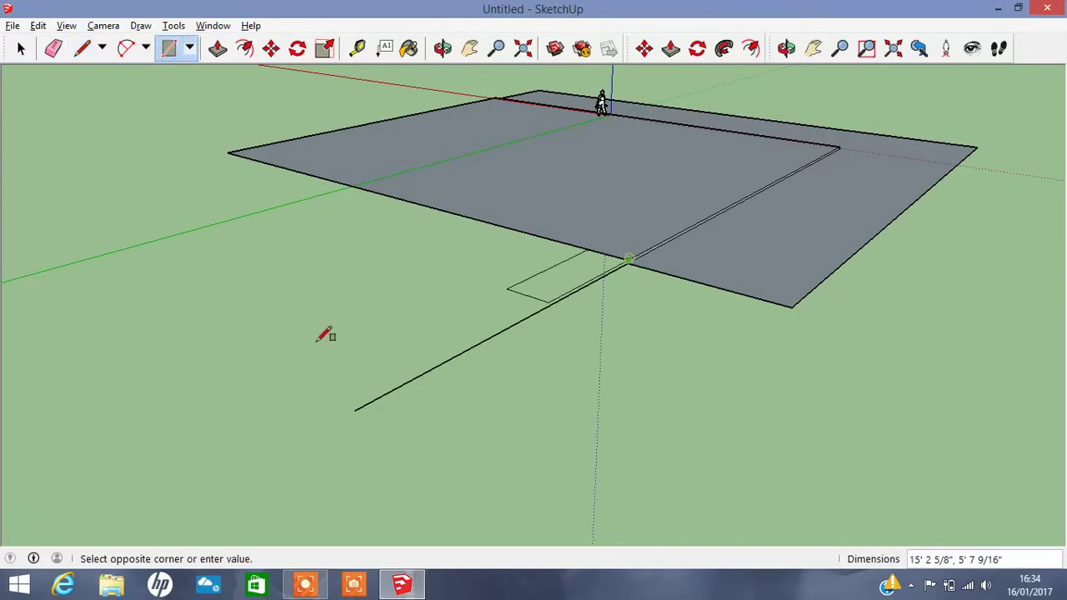
click(357, 408)
- Add large ground faces on both sides of the strip and erase the leftover interior edge
click(356, 408)
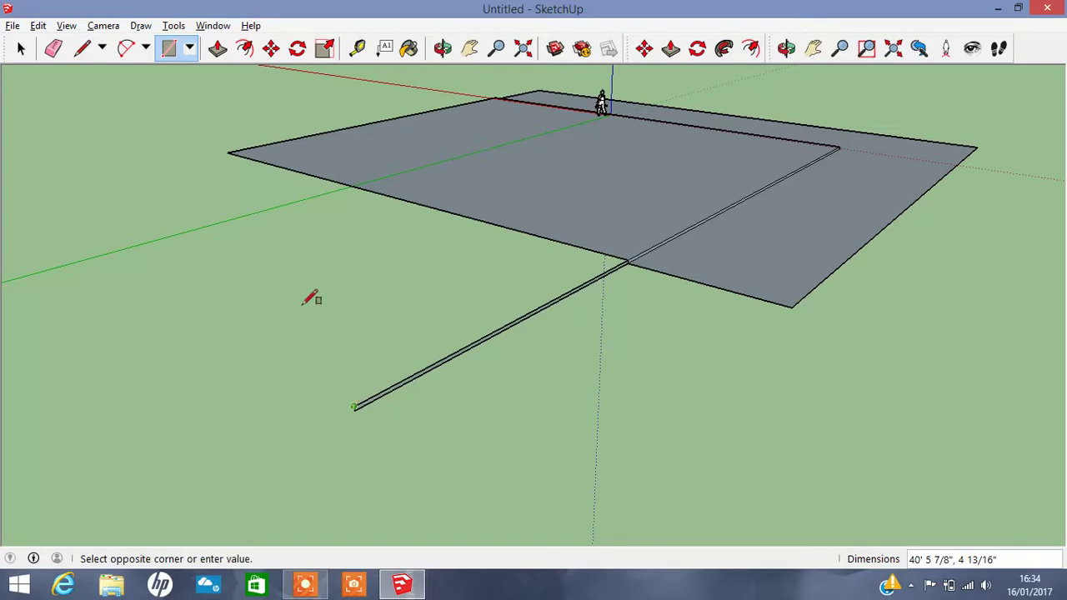
click(227, 153)
click(791, 307)
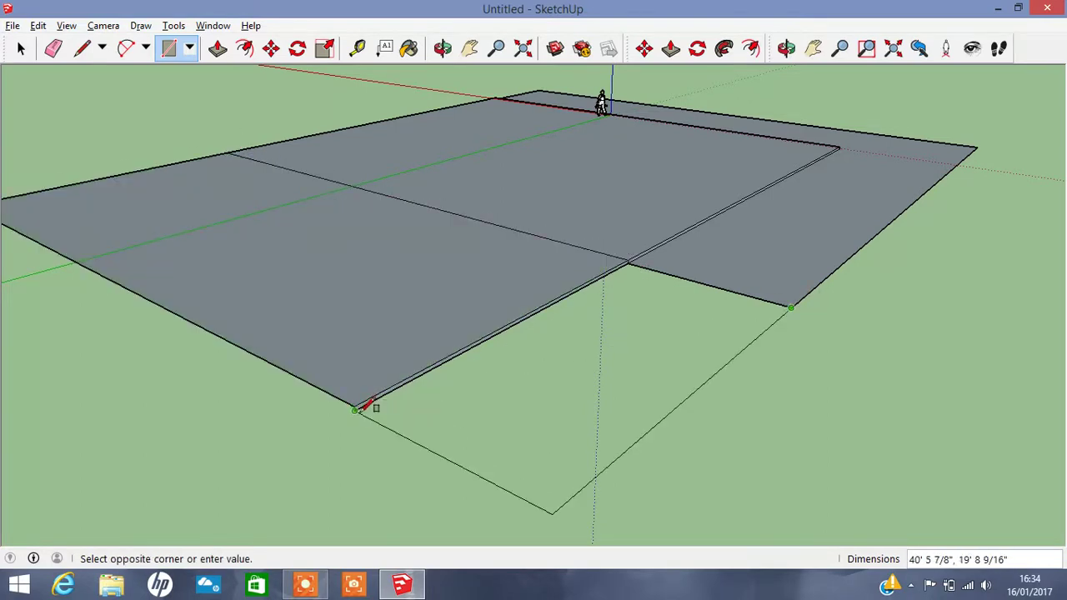
click(357, 407)
click(53, 48)
click(529, 233)
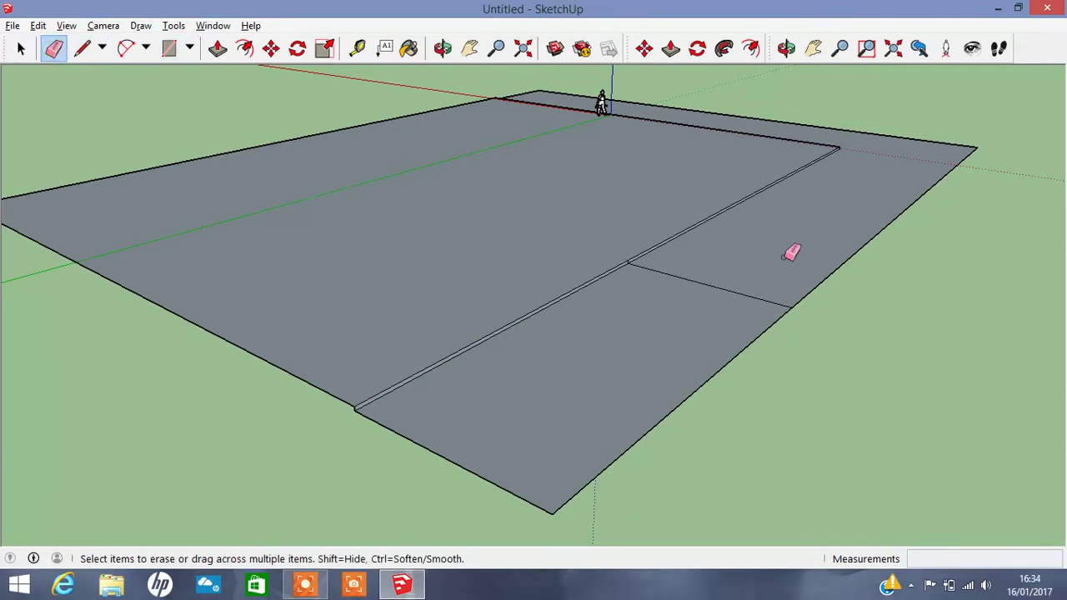
scroll(698, 283, up, 3)
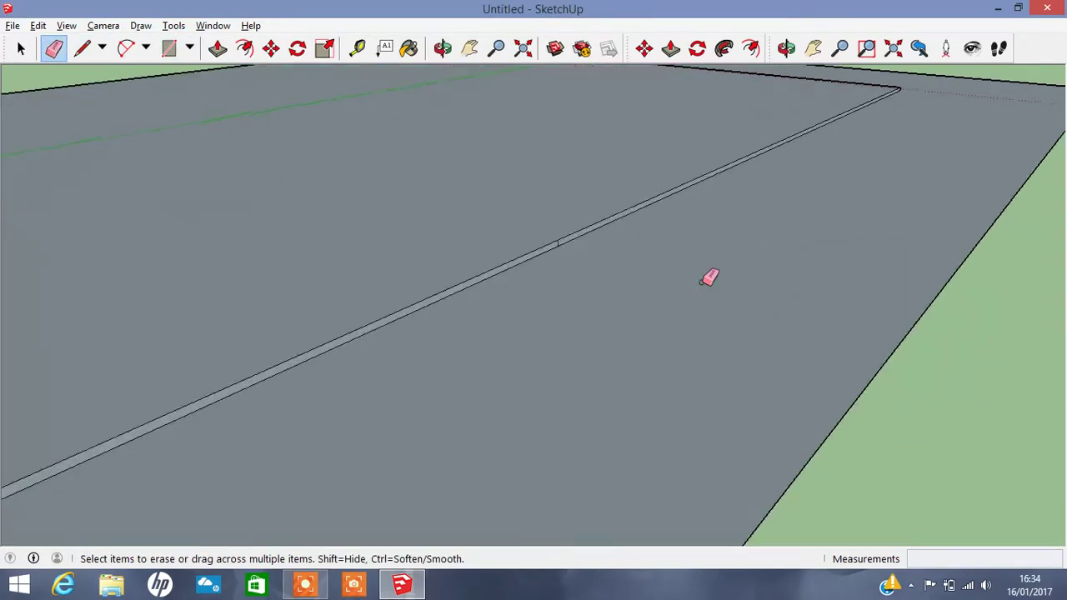
scroll(707, 279, up, 1)
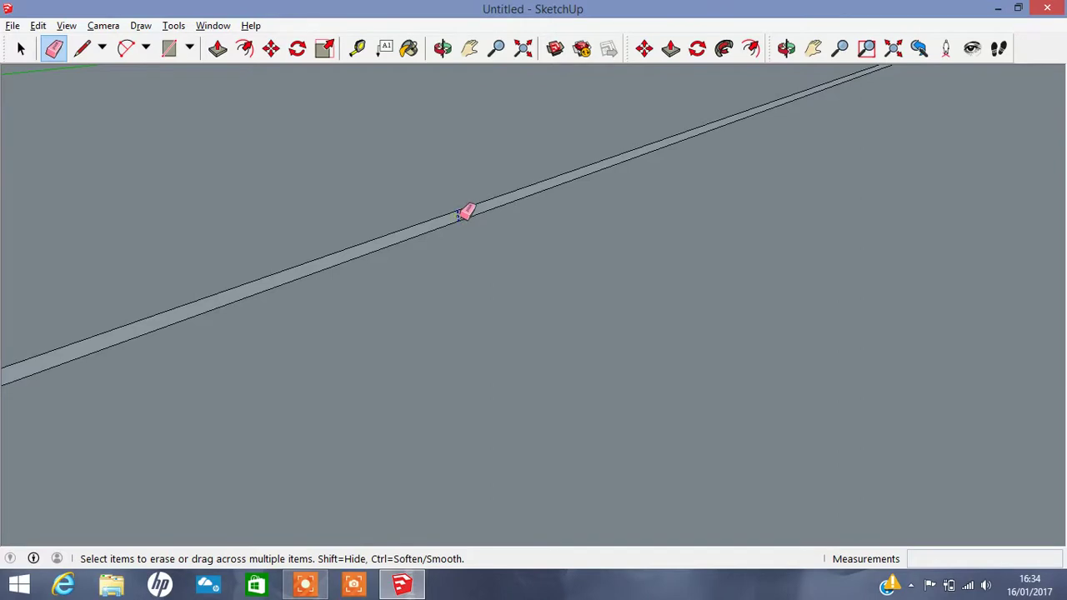
scroll(499, 207, down, 2)
scroll(499, 206, down, 2)
key(h)
drag(495, 267, 516, 409)
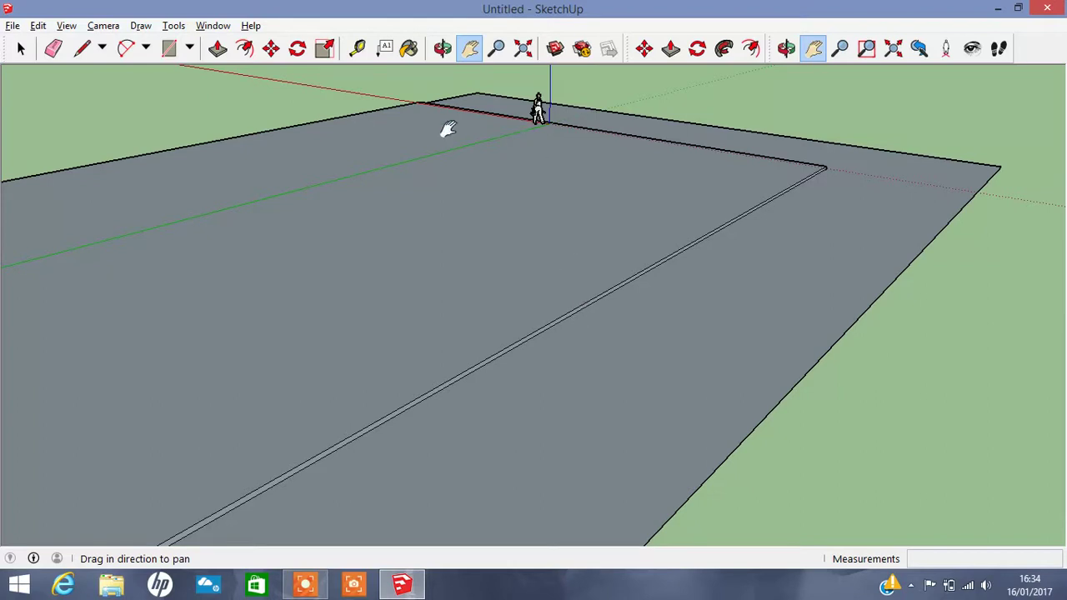
- Draw a rectangle on the inner grey slab
drag(472, 159, 478, 185)
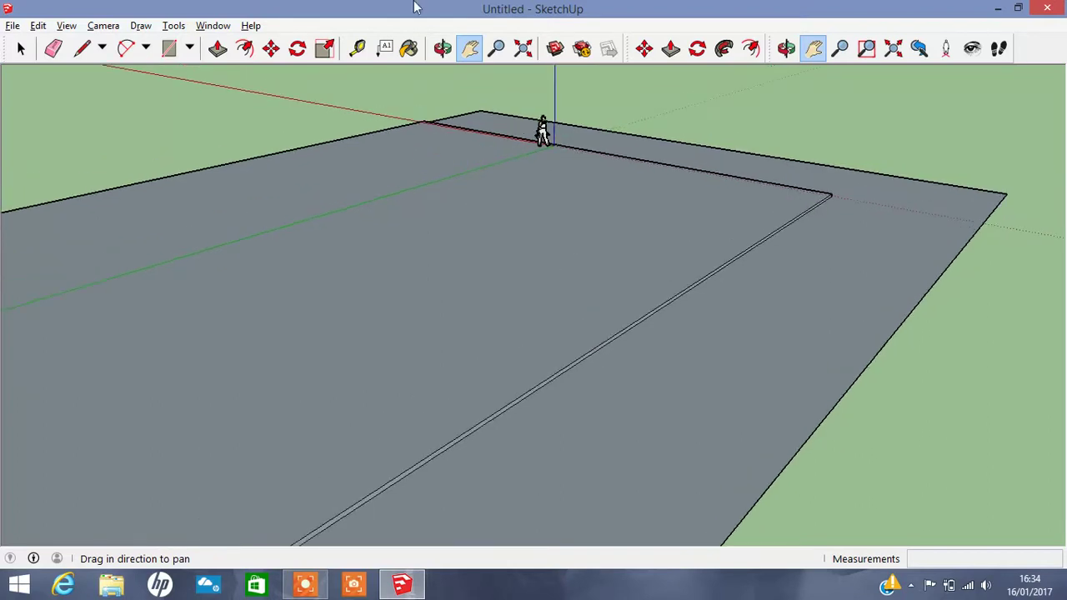
click(169, 47)
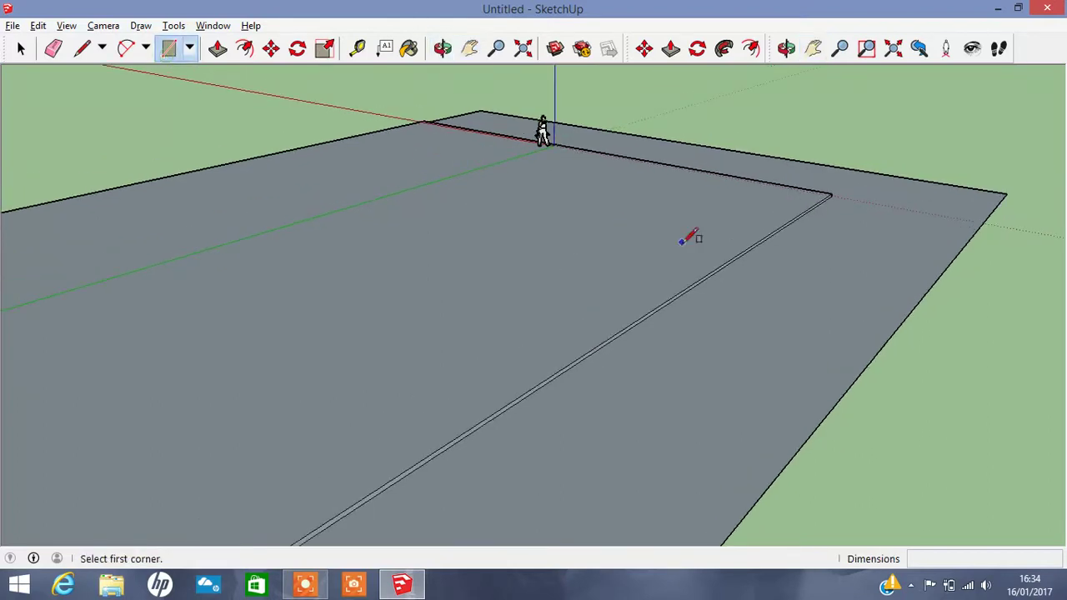
click(605, 212)
middle_drag(8, 375, 18, 373)
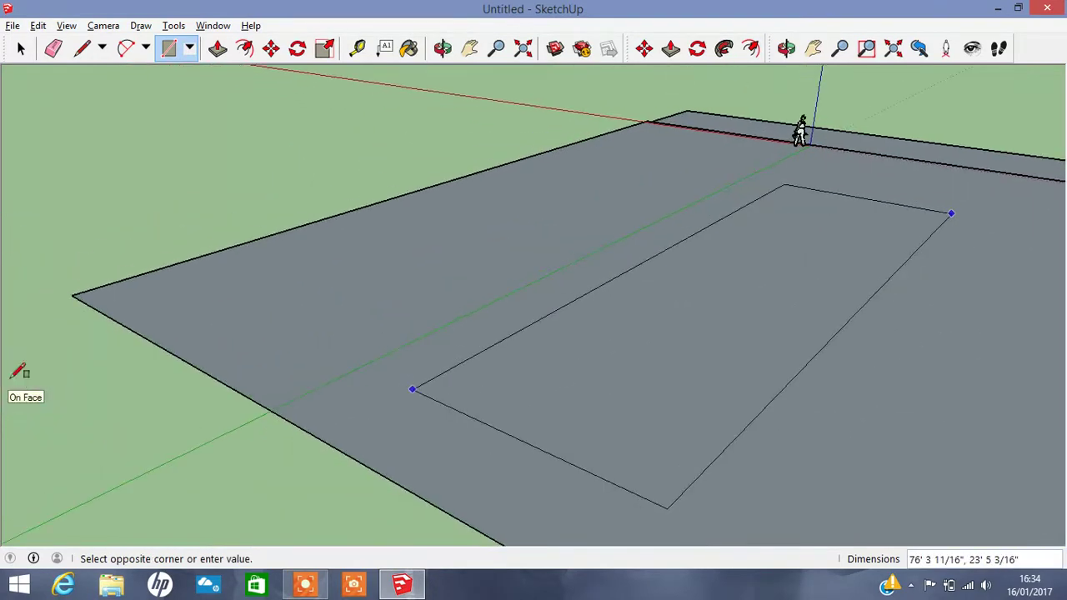
click(107, 294)
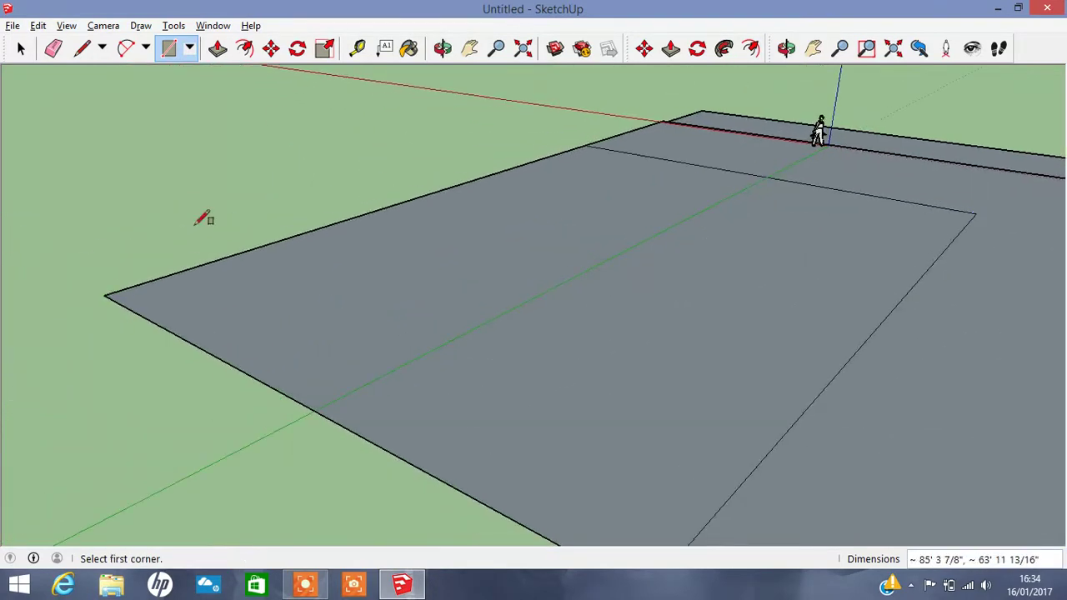
- Push/Pull the rectangle up about 16 feet into a tall box
click(218, 48)
click(536, 323)
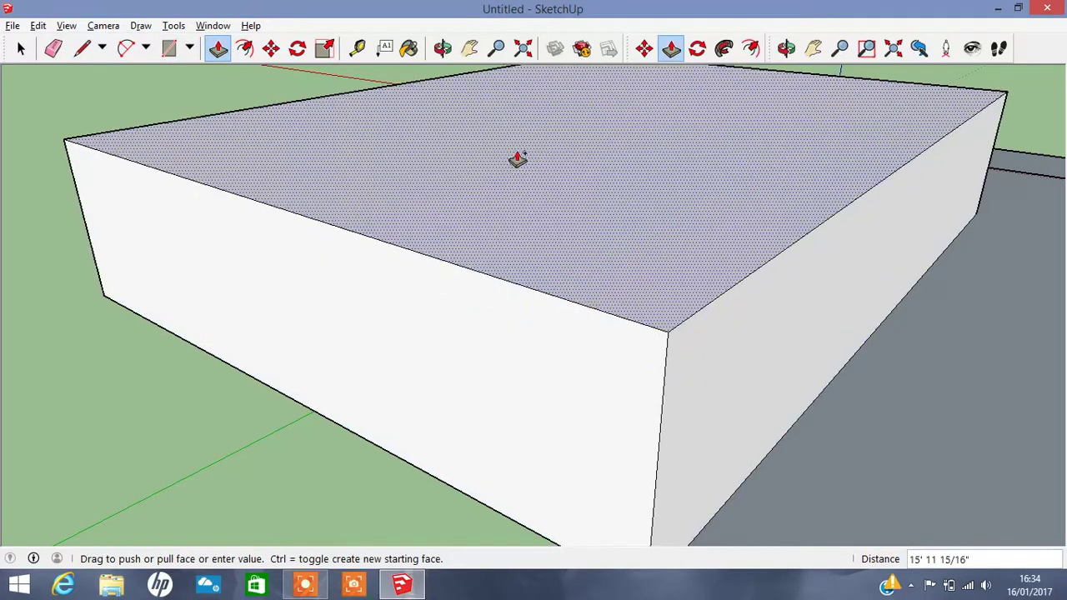
click(517, 158)
click(469, 49)
drag(581, 290, 296, 327)
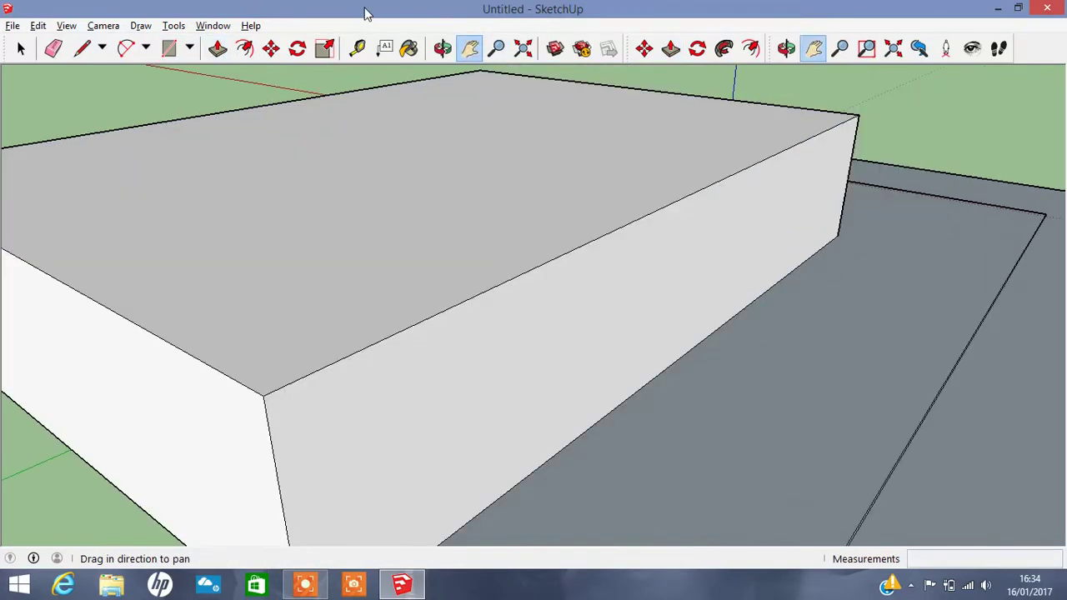
click(442, 48)
drag(869, 195, 427, 152)
drag(533, 183, 357, 205)
mouse_move(468, 203)
mouse_down()
mouse_move(479, 158)
mouse_move(404, 154)
mouse_up()
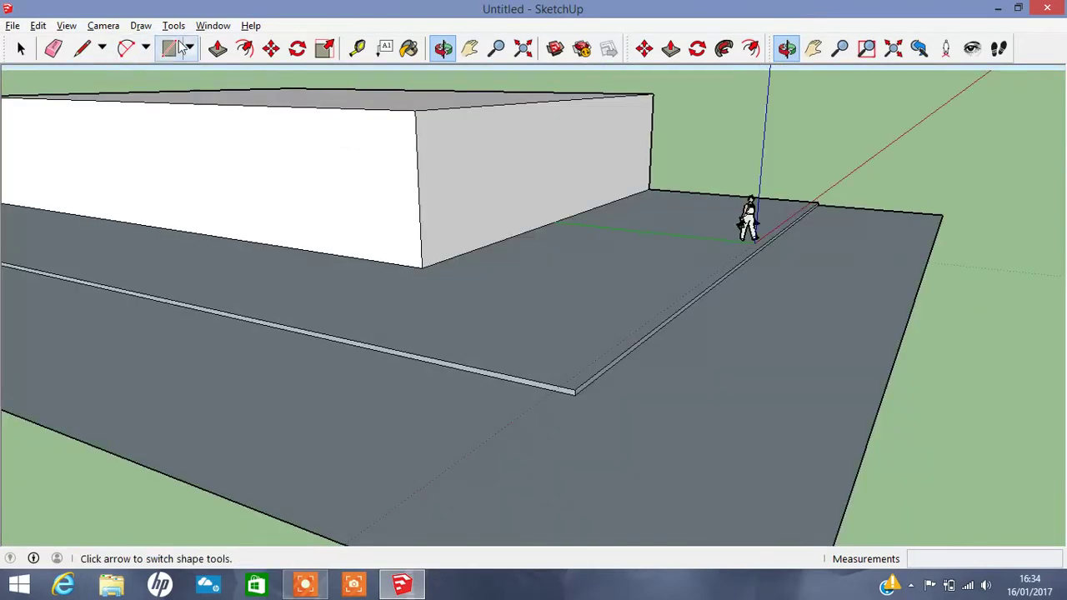
- Push the box's end face inward to shorten it, then push the front face back slightly
click(218, 48)
click(472, 237)
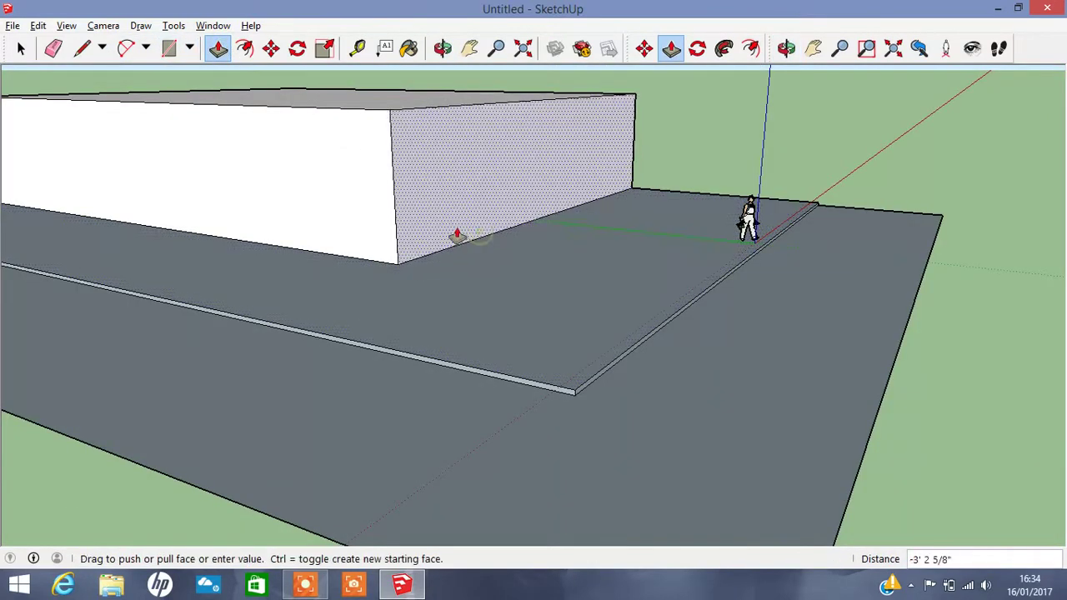
click(356, 243)
click(367, 243)
click(421, 227)
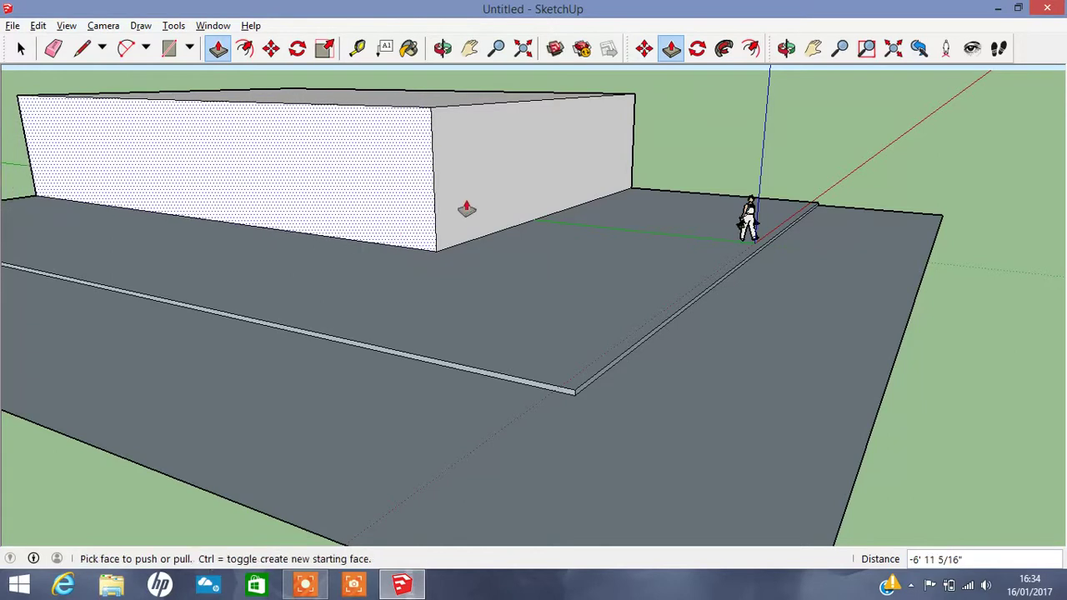
click(405, 212)
click(419, 207)
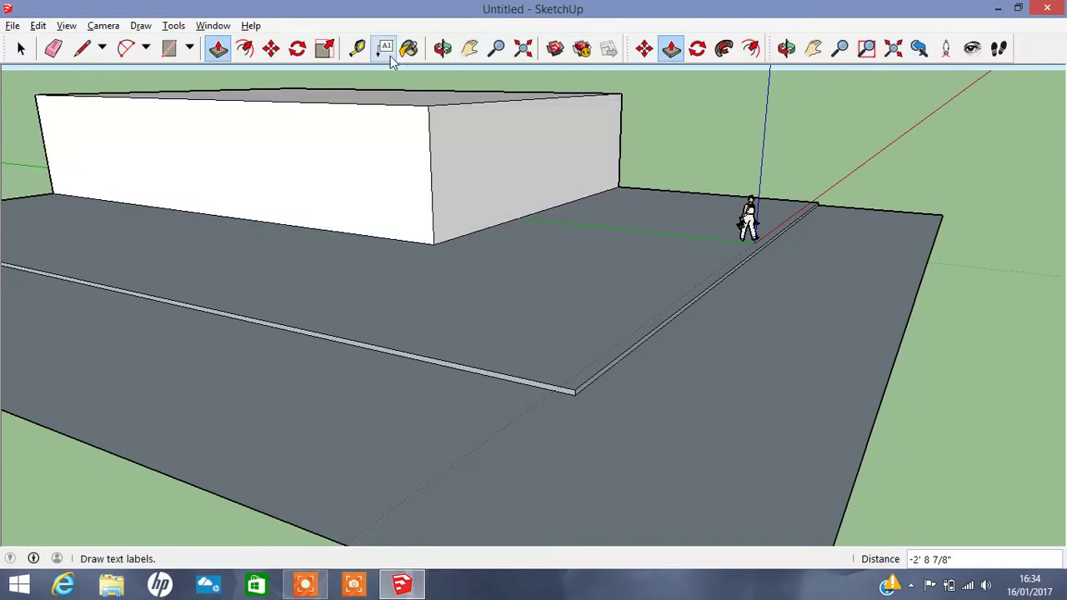
- Sketch edges at the block's bottom corner, then undo the stray triangular face
click(84, 49)
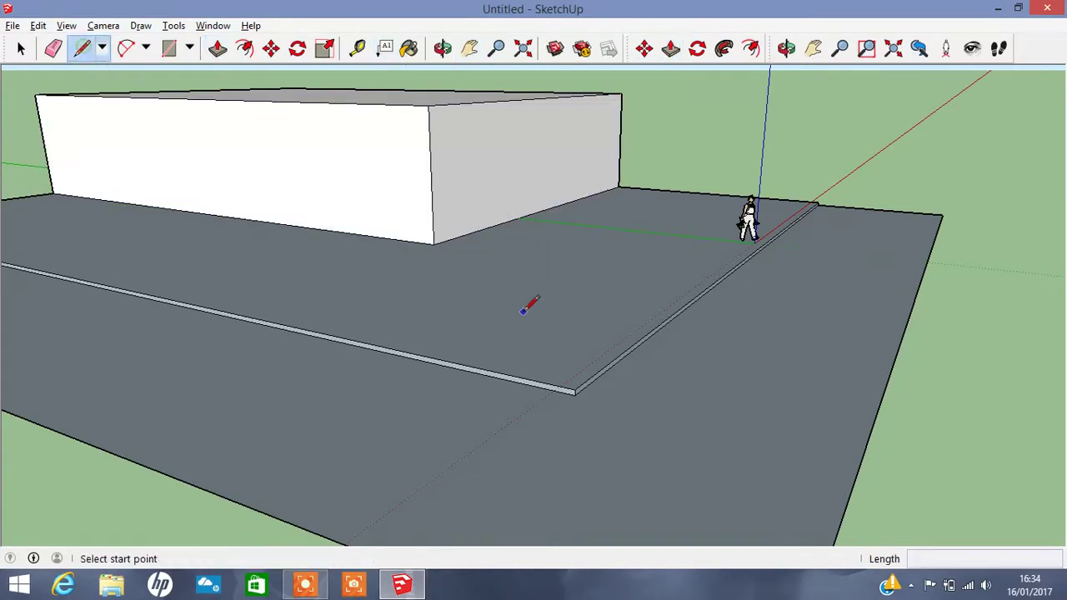
click(434, 244)
click(508, 253)
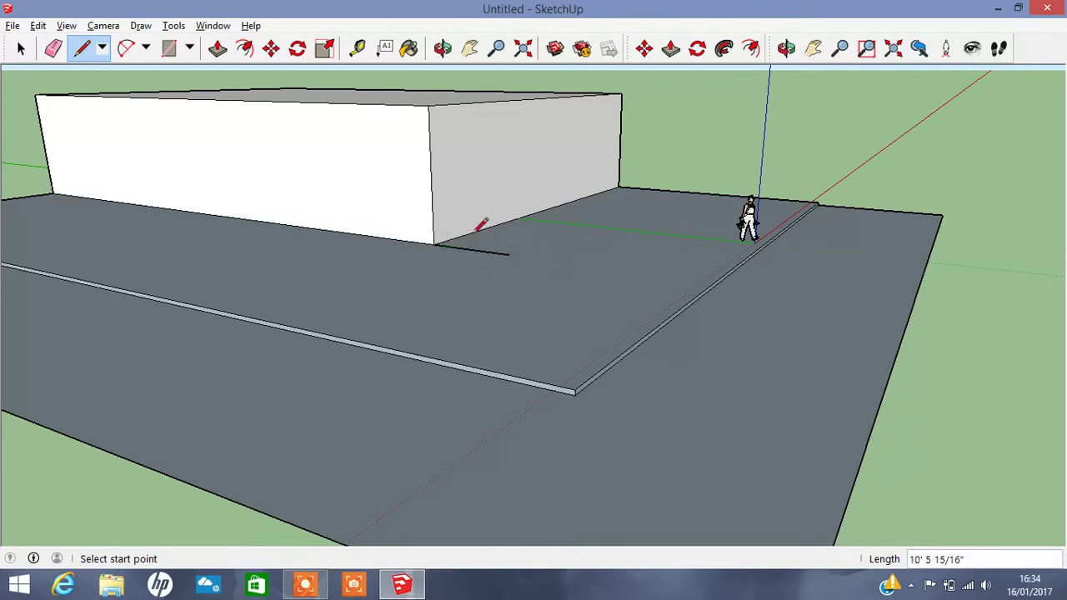
click(508, 254)
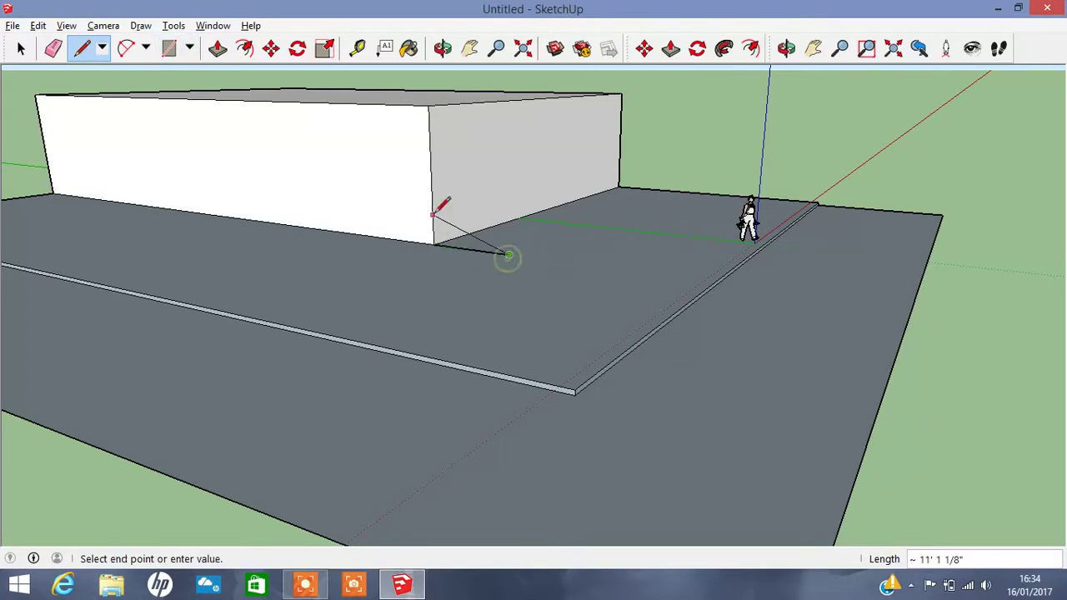
click(434, 203)
key(ctrl+z)
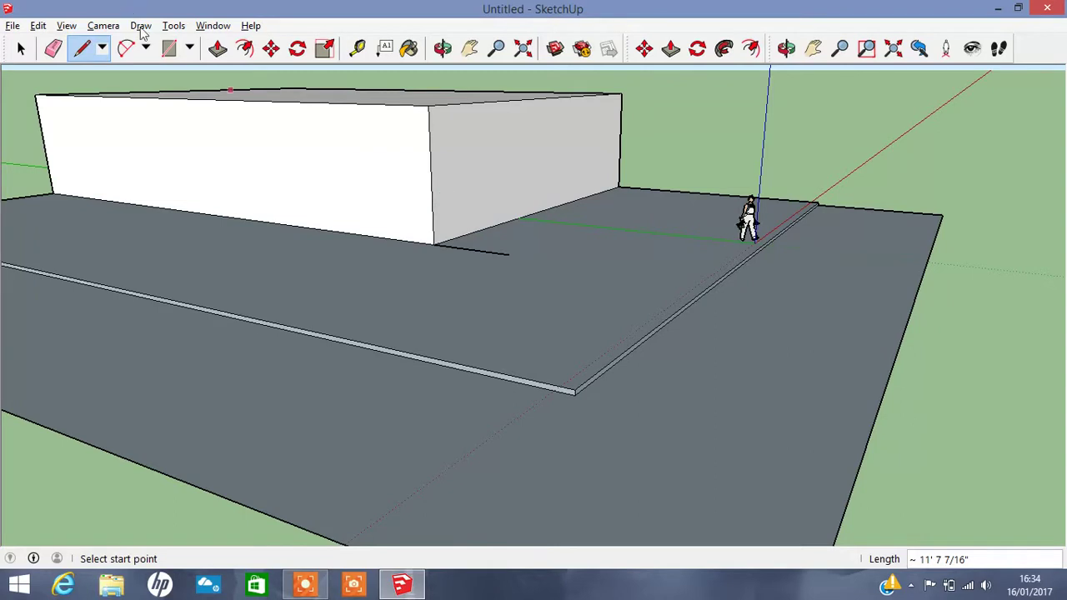
- Draw a vertical rectangle against the block's end, from the ground line up to its corner
click(168, 47)
click(509, 255)
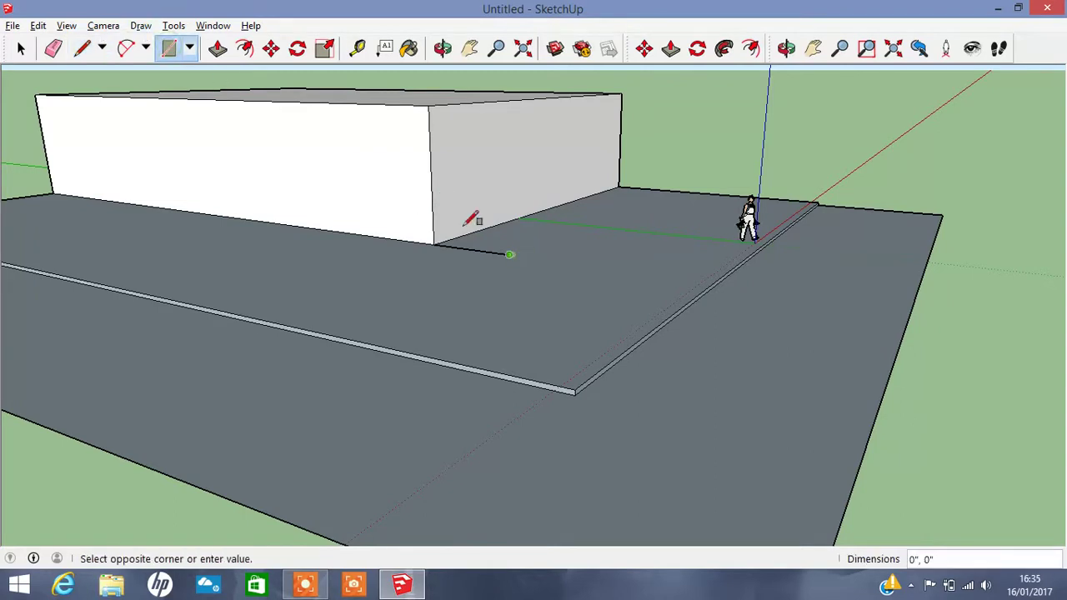
click(434, 204)
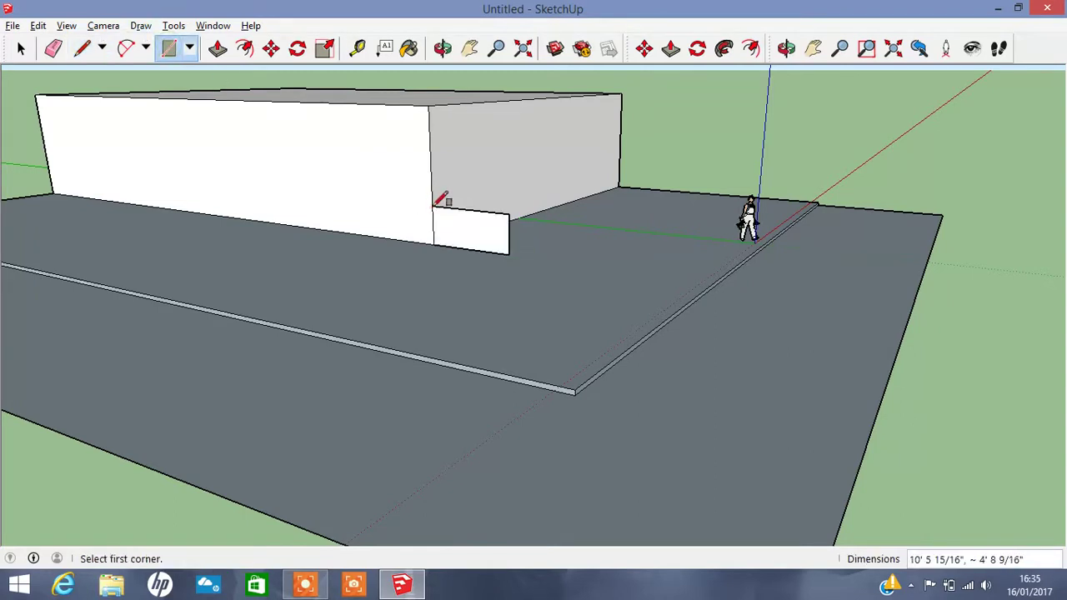
click(443, 48)
mouse_move(564, 236)
mouse_down()
mouse_move(400, 348)
mouse_move(333, 267)
mouse_up()
- Trace a line across the long wall face after discarding a mistaken full-wall rectangle
click(169, 48)
click(408, 158)
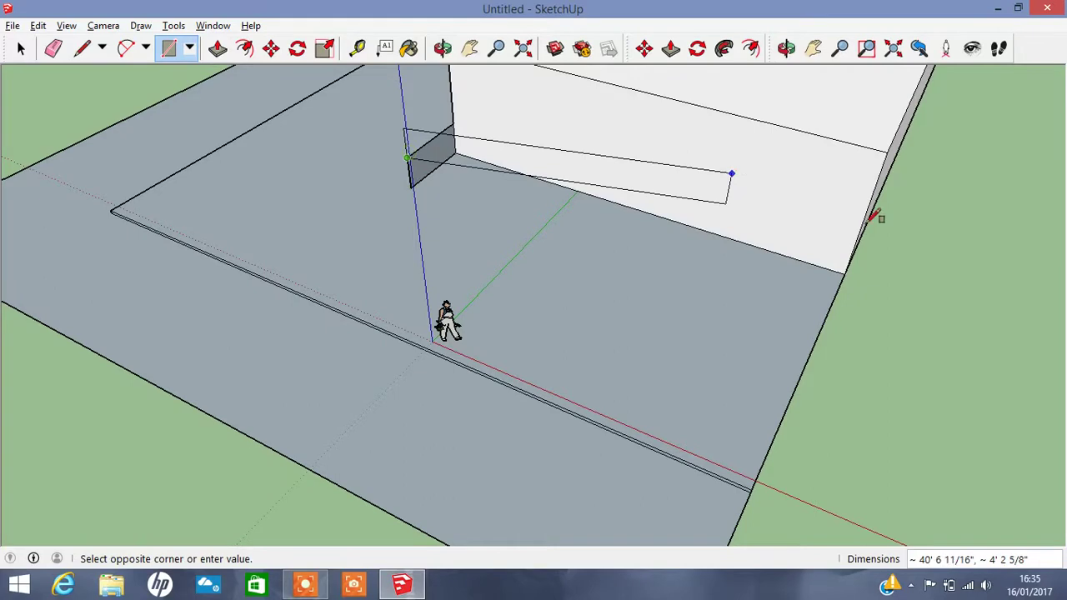
click(845, 273)
key(ctrl+z)
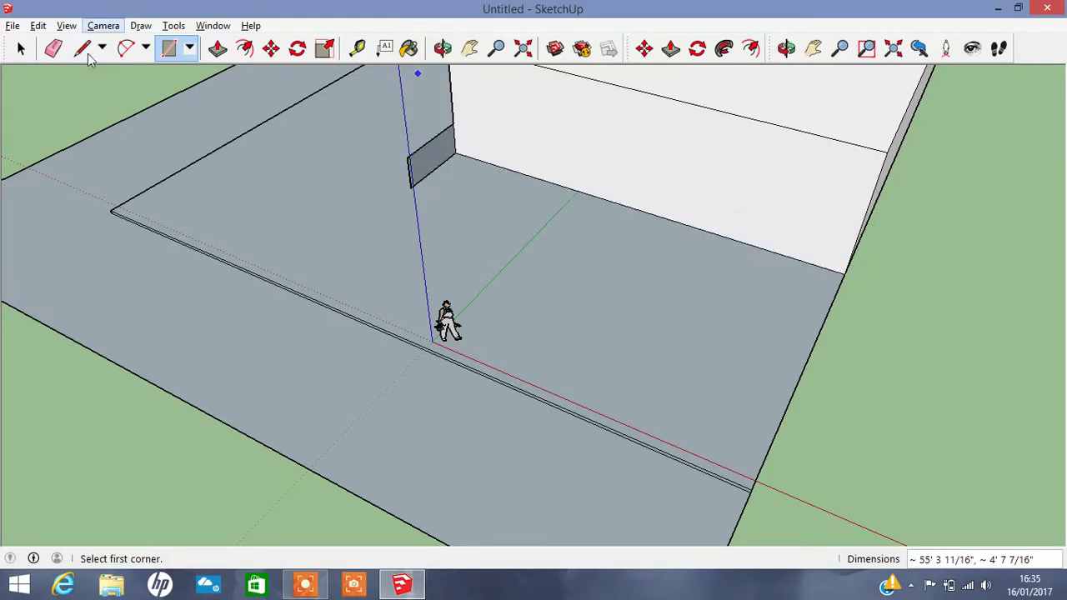
click(82, 48)
click(452, 125)
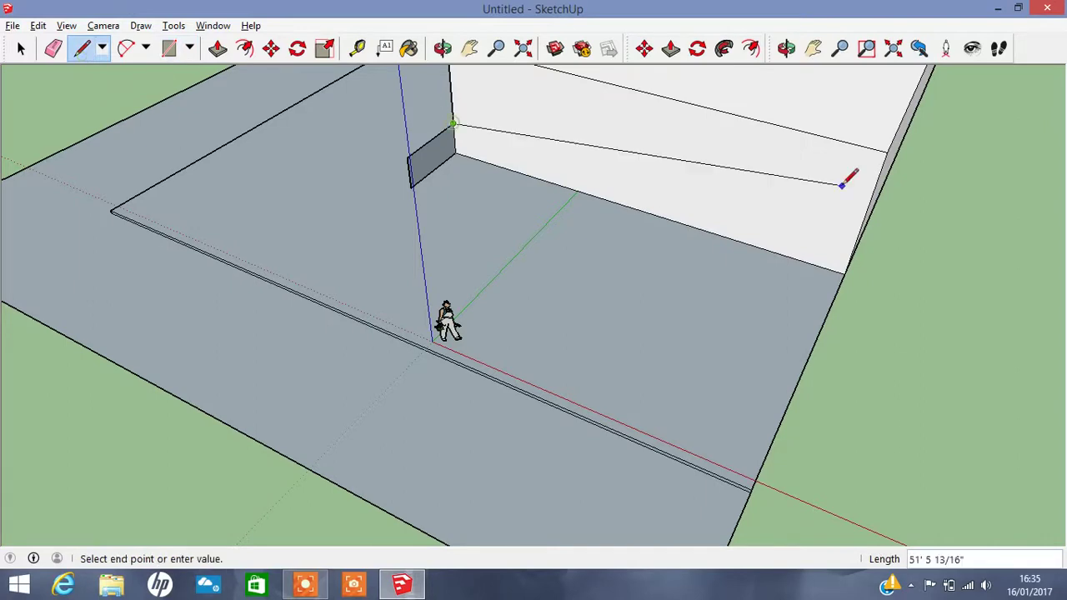
click(857, 240)
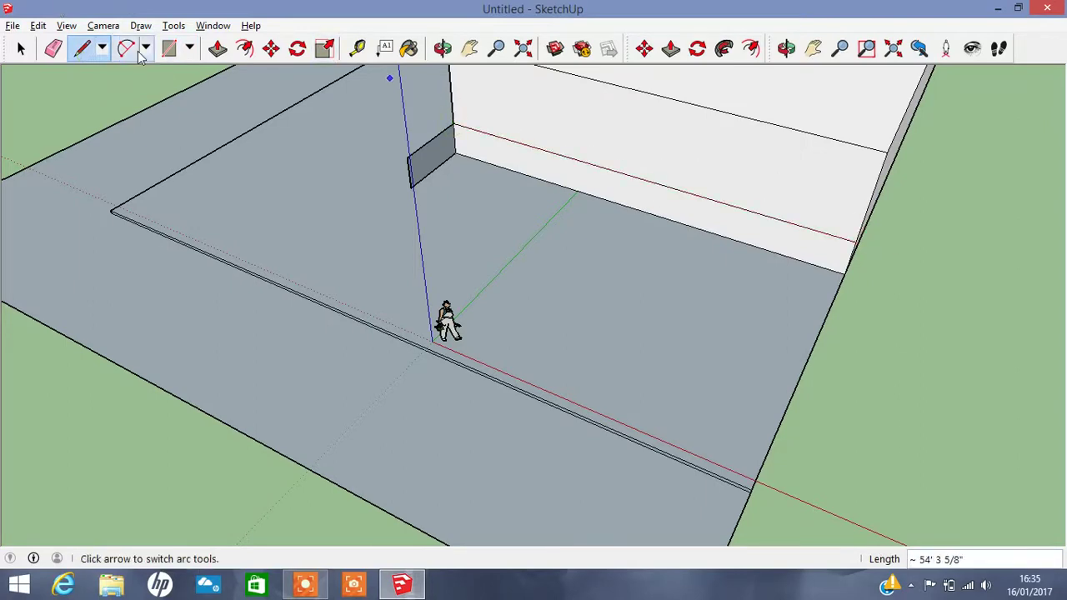
- Draw the ledge rectangle along the wall and the step's vertical front face
click(169, 47)
click(409, 157)
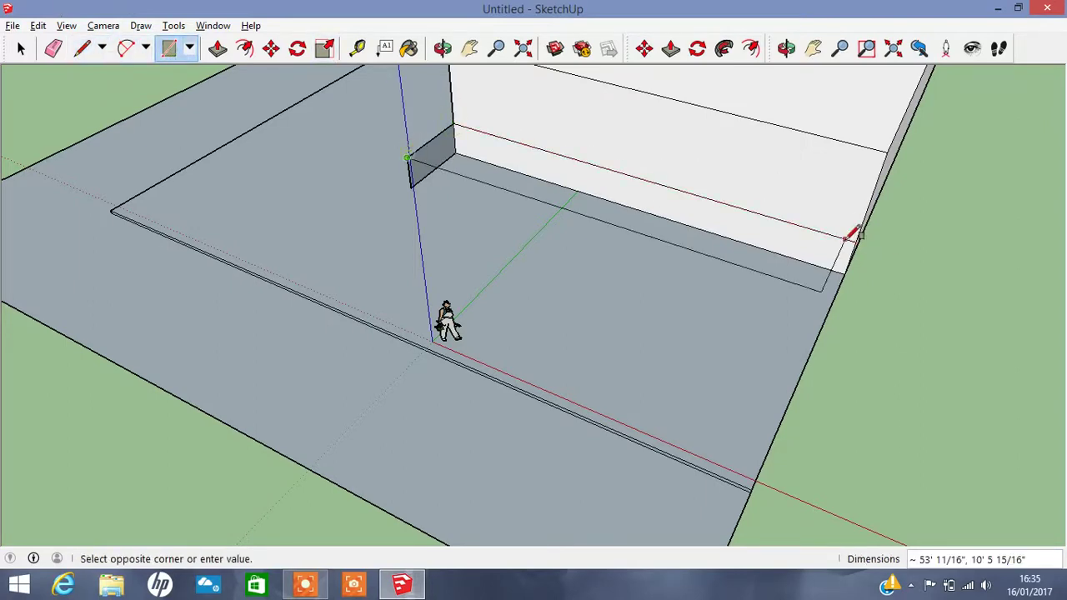
click(857, 241)
click(834, 294)
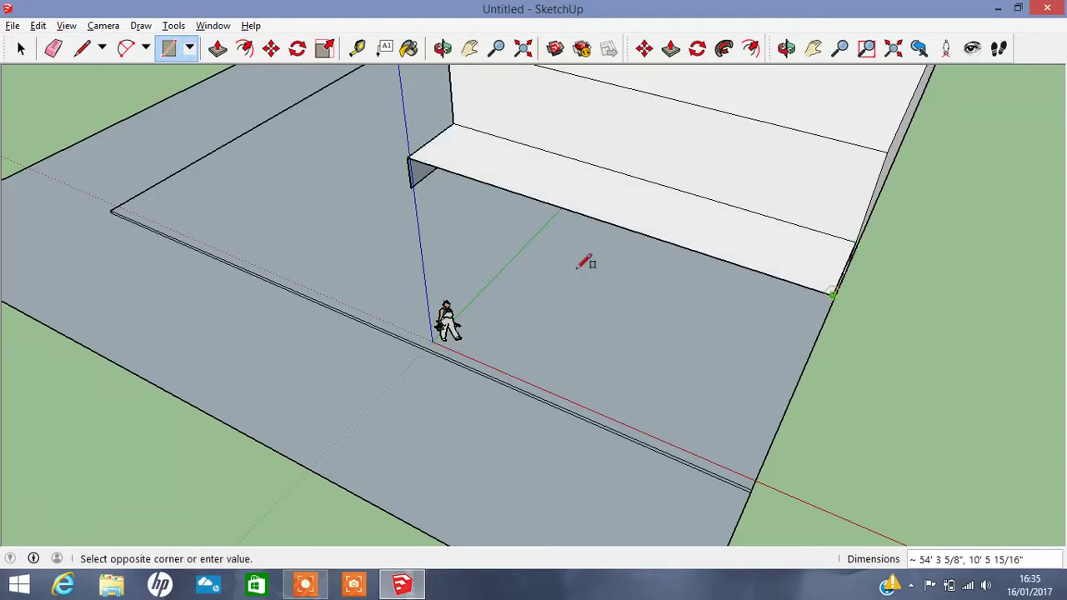
click(409, 187)
click(443, 48)
mouse_move(555, 231)
mouse_down()
mouse_move(536, 250)
mouse_move(563, 170)
mouse_up()
- Pull the step's end face forward and extrude its main face outward
drag(290, 342, 298, 100)
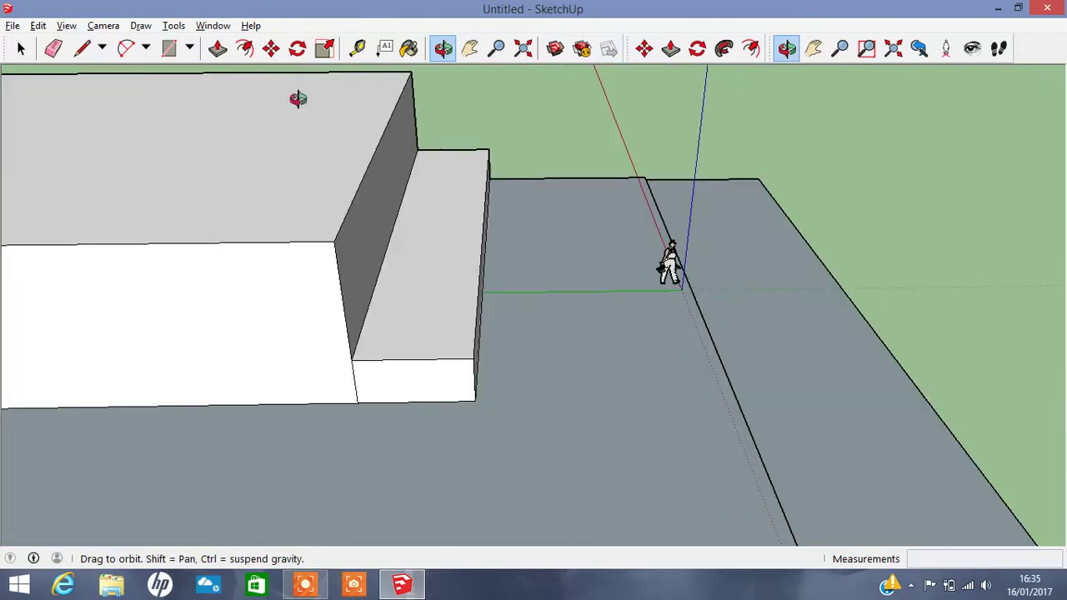
click(218, 48)
drag(408, 413, 417, 453)
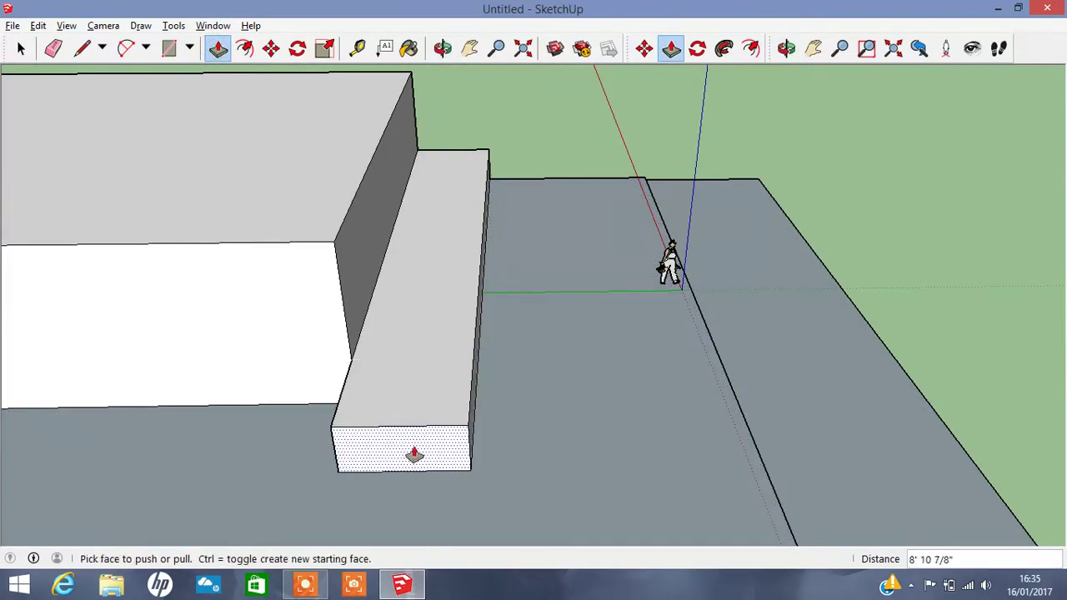
key(o)
mouse_move(417, 226)
mouse_down()
mouse_move(281, 212)
mouse_move(584, 143)
mouse_up()
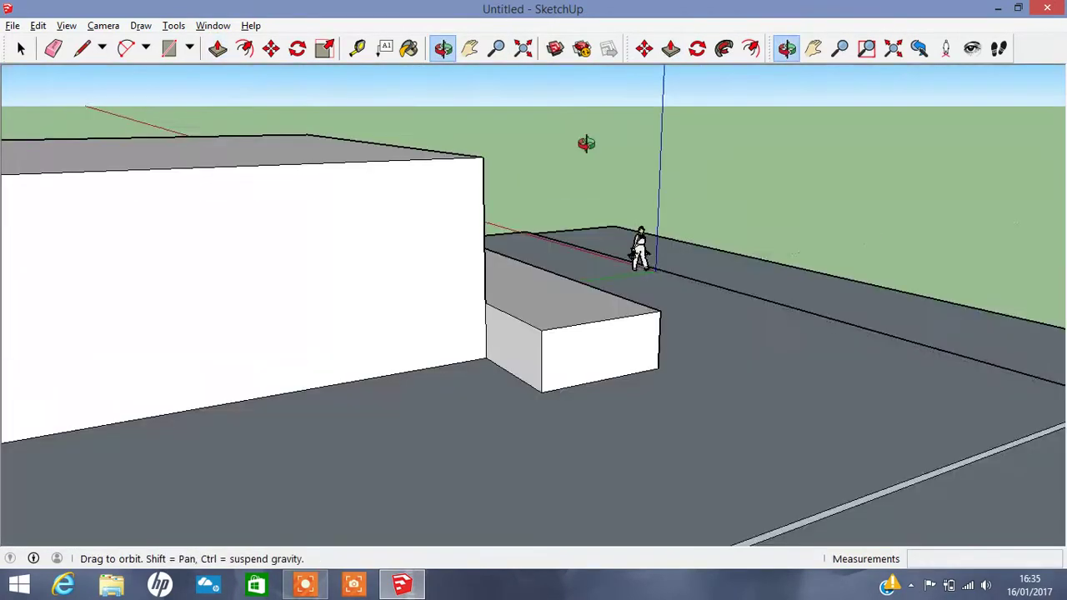
click(218, 48)
drag(539, 354, 564, 114)
click(470, 48)
- Push the lower step's inner slab face back across the stepped slab
scroll(519, 353, down, 3)
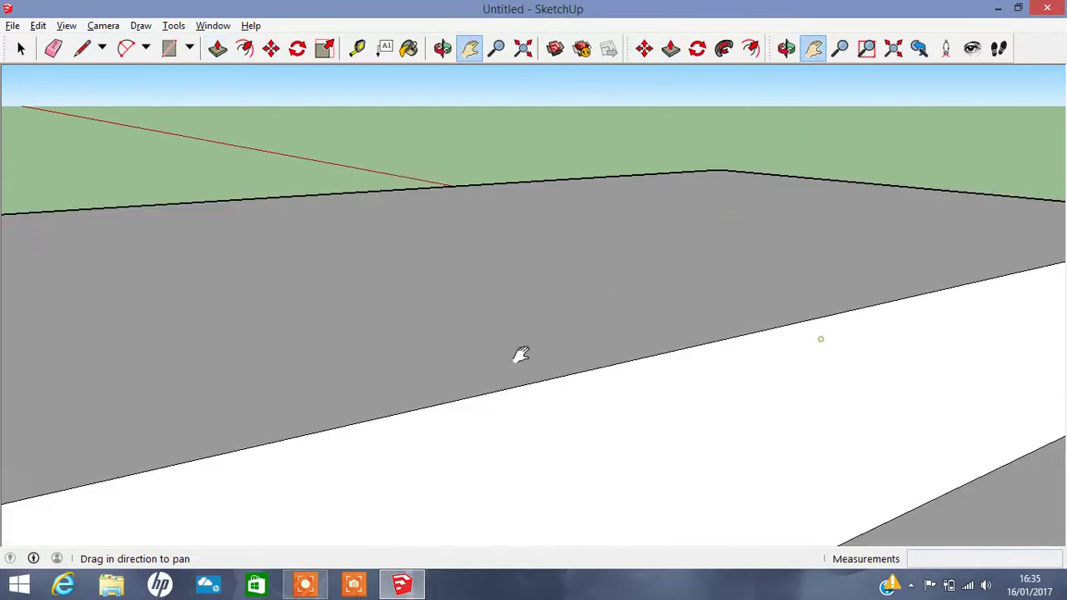
scroll(262, 309, down, 5)
click(449, 53)
mouse_move(529, 181)
mouse_down()
mouse_move(369, 222)
mouse_move(213, 185)
mouse_move(291, 155)
mouse_up()
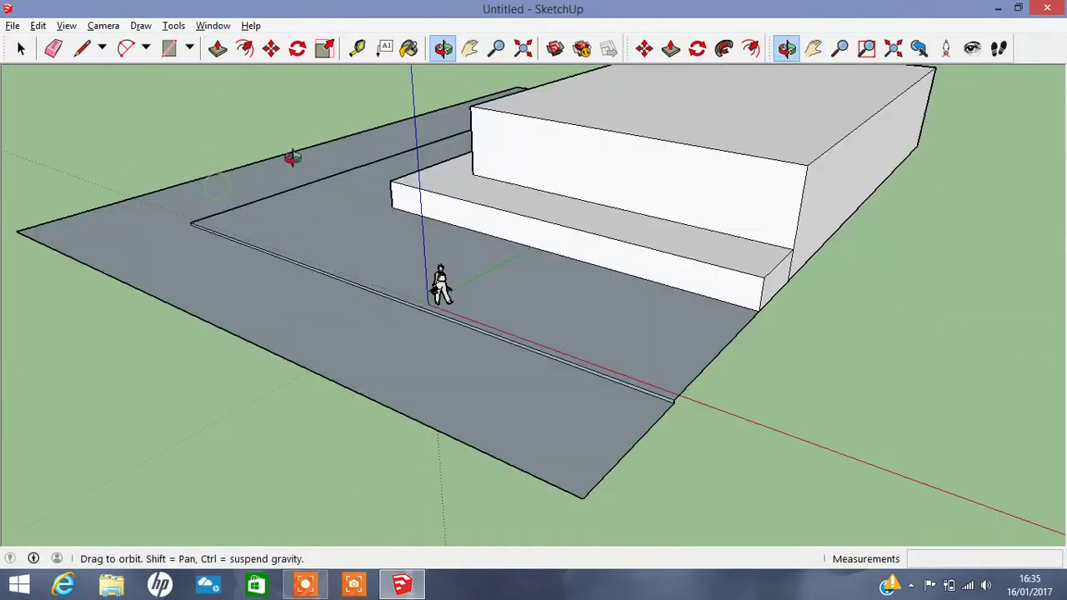
click(218, 55)
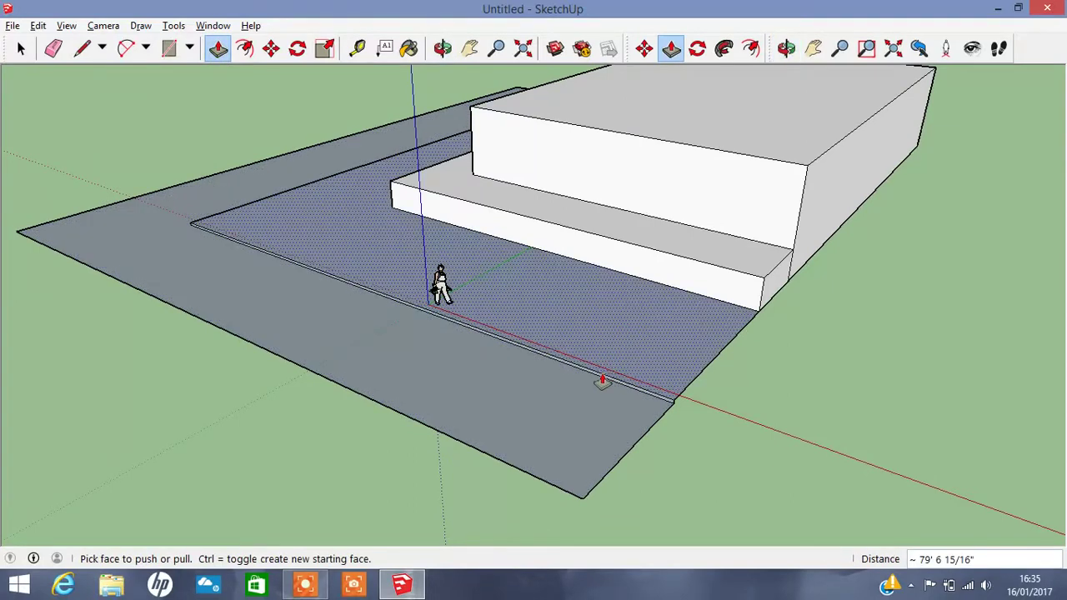
click(602, 381)
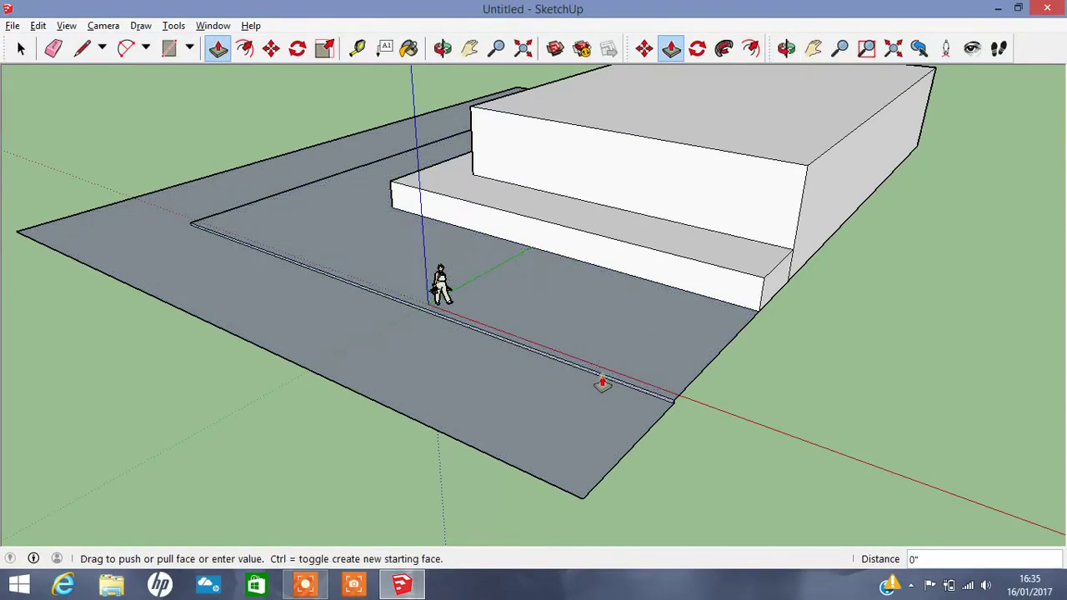
click(564, 410)
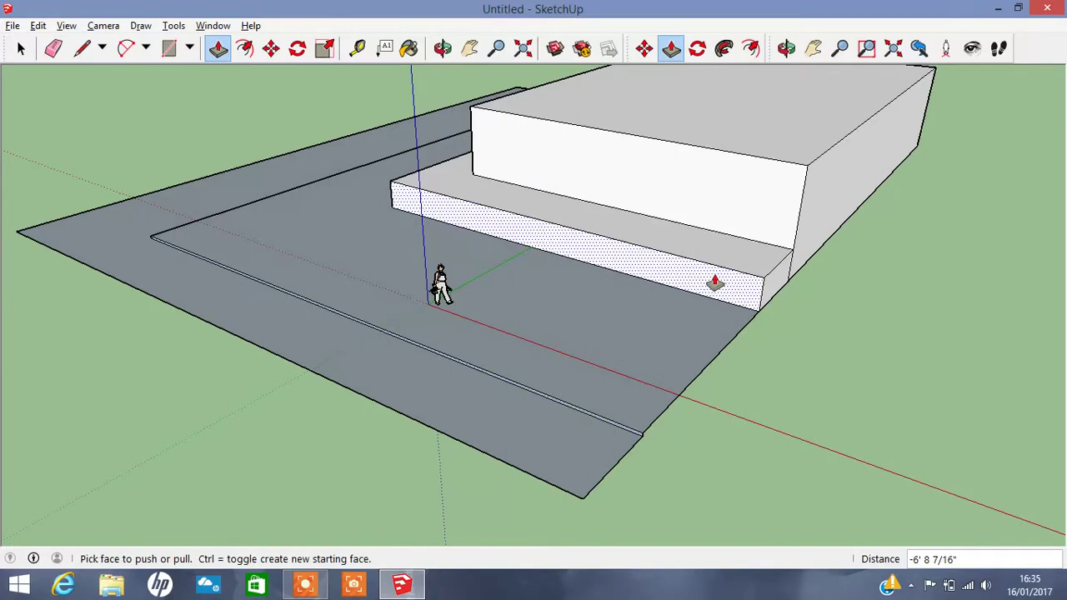
- From the opposite side, adjust the floor strip and pull the lower step's front face outward
click(443, 48)
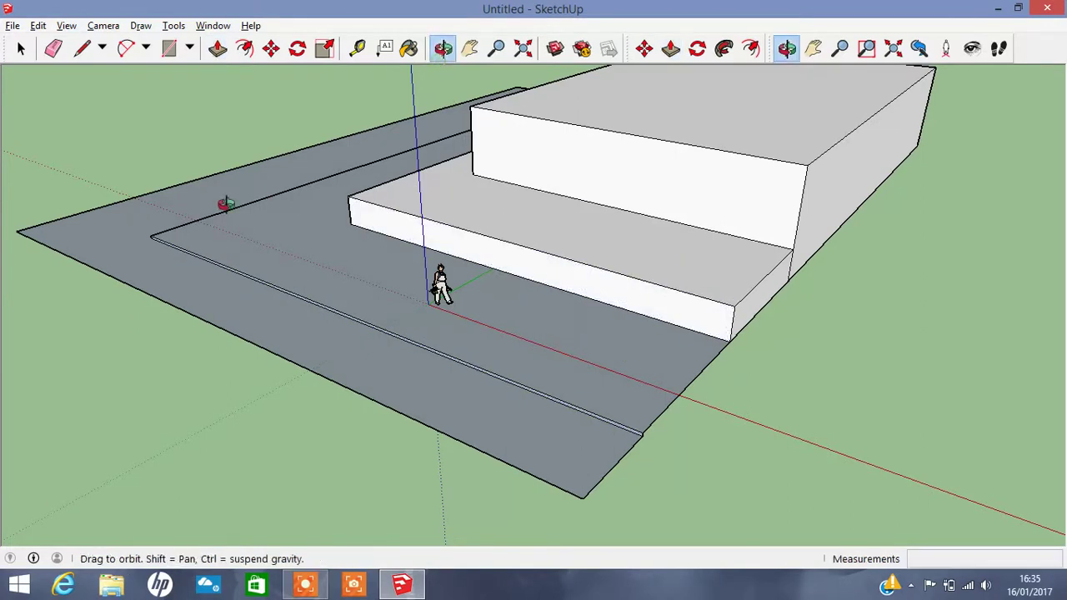
drag(226, 202, 719, 197)
key(p)
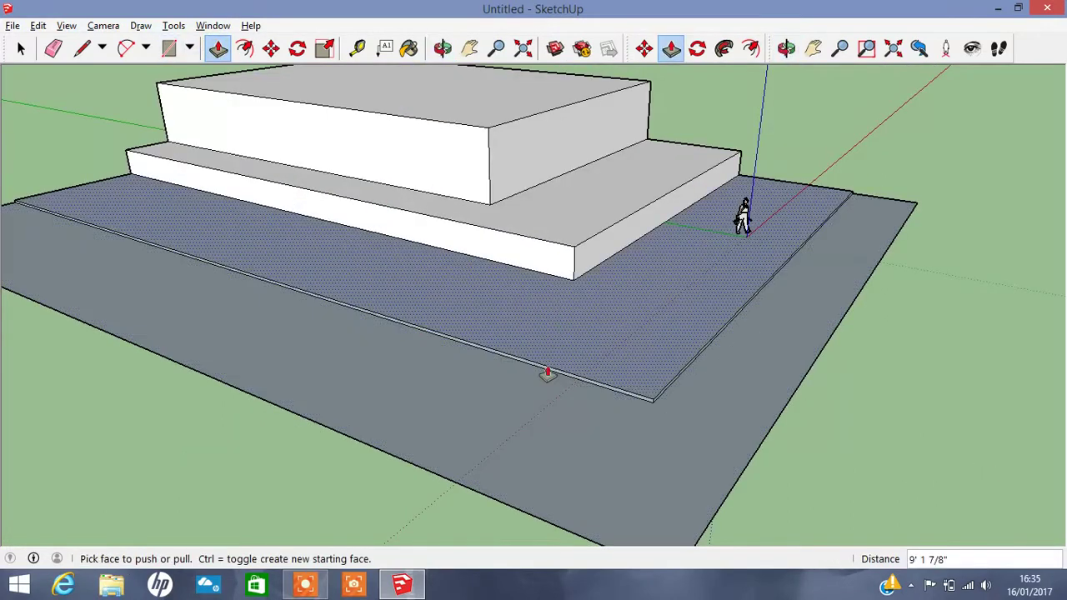
click(548, 377)
click(417, 119)
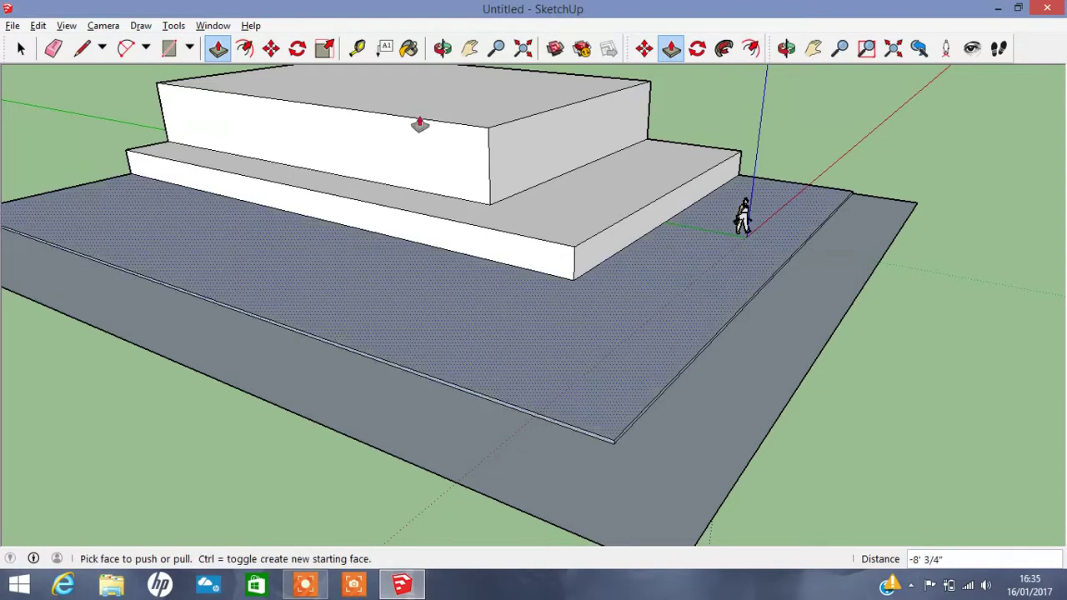
click(459, 239)
click(401, 238)
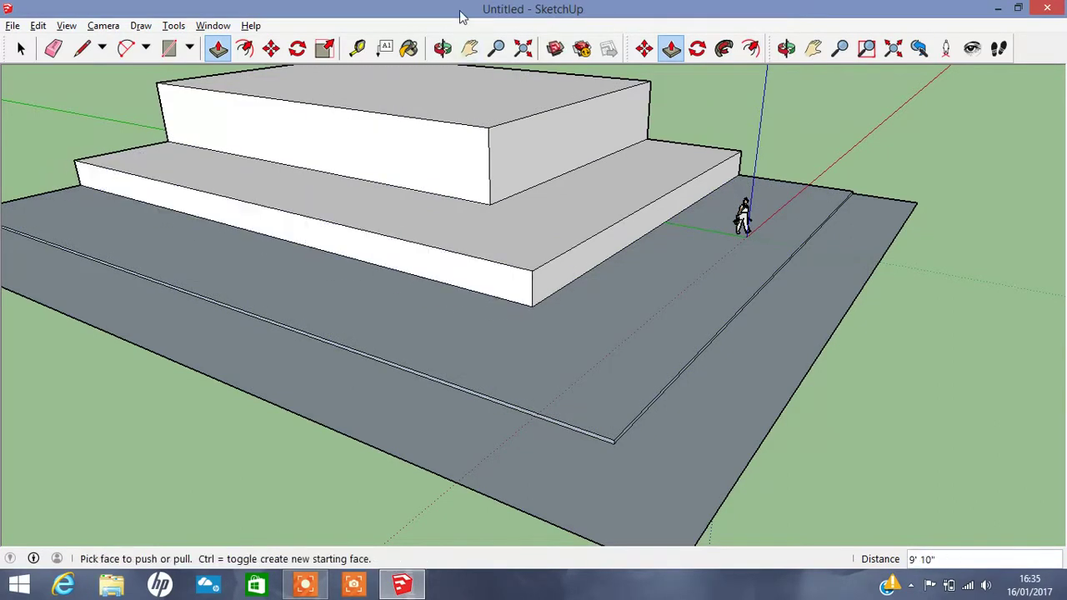
key(o)
mouse_move(613, 192)
mouse_down()
mouse_move(276, 339)
mouse_move(297, 95)
mouse_move(710, 278)
mouse_move(648, 285)
mouse_move(369, 250)
mouse_move(350, 258)
mouse_move(352, 243)
mouse_up()
- Draw a stepped stair profile of treads and risers on the tier's side wall, up to its top
click(82, 47)
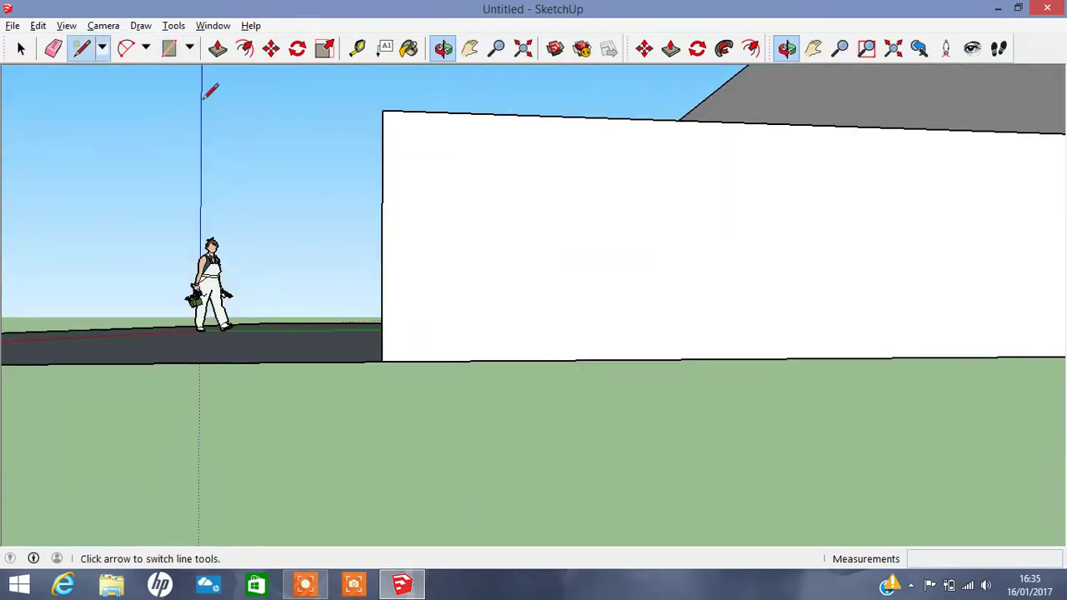
click(382, 301)
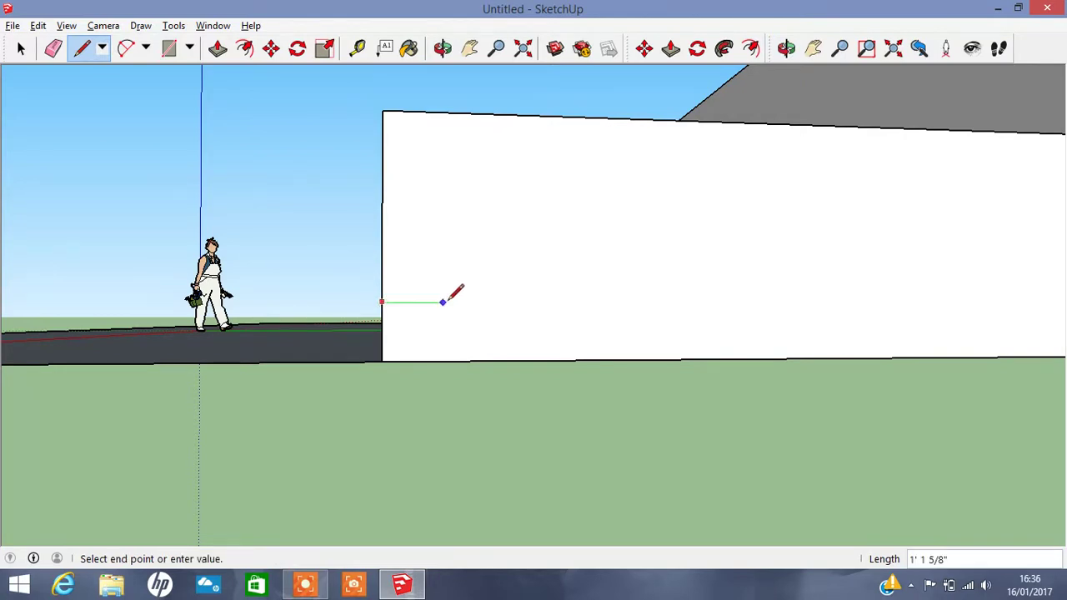
click(463, 301)
click(463, 302)
click(464, 255)
click(463, 255)
click(537, 256)
click(537, 256)
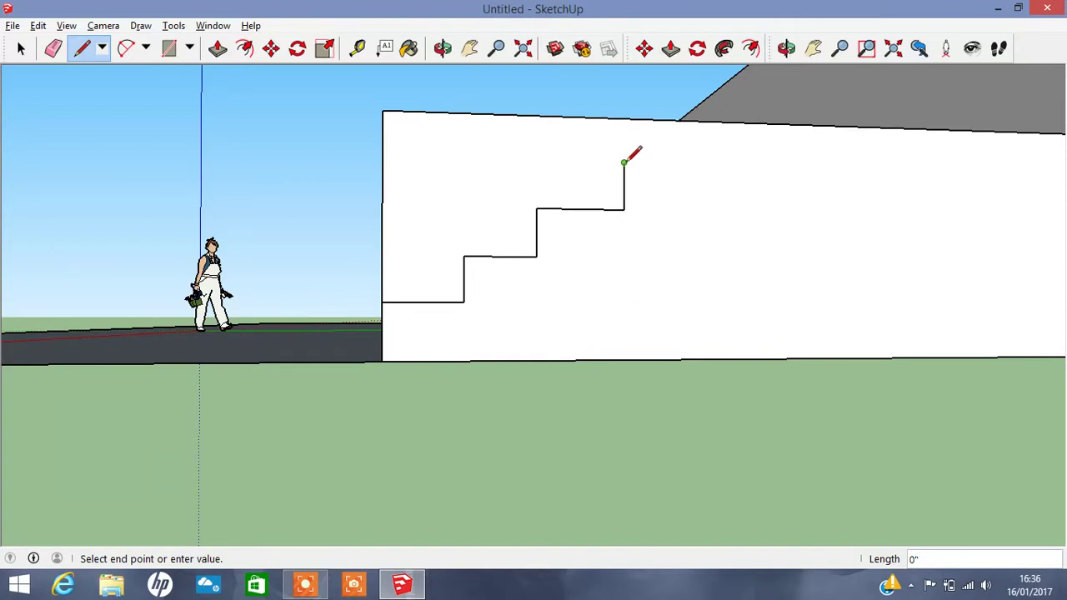
double_click(713, 164)
click(713, 164)
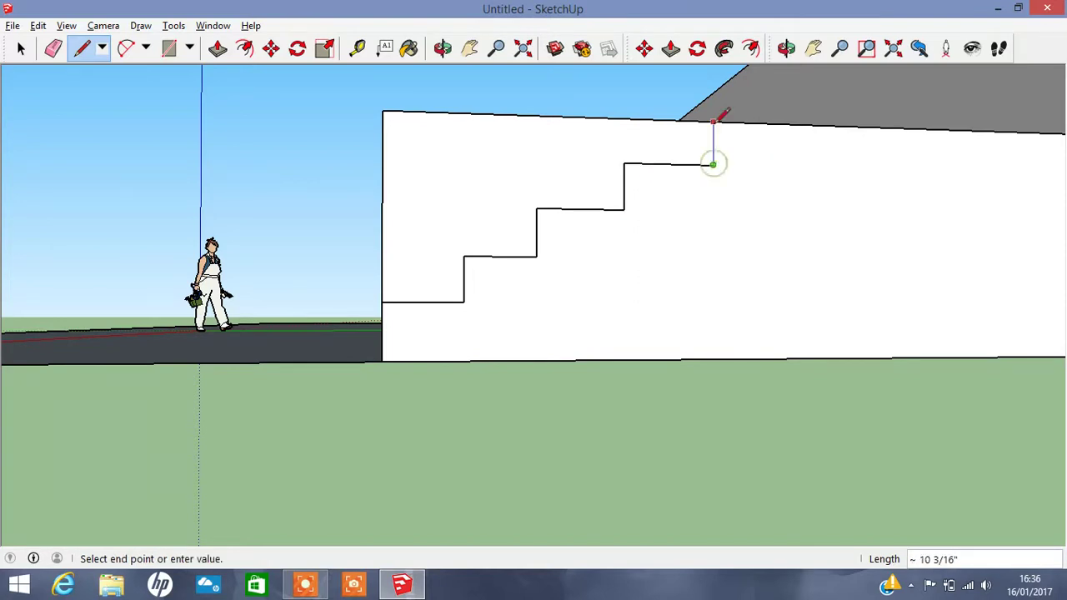
click(713, 122)
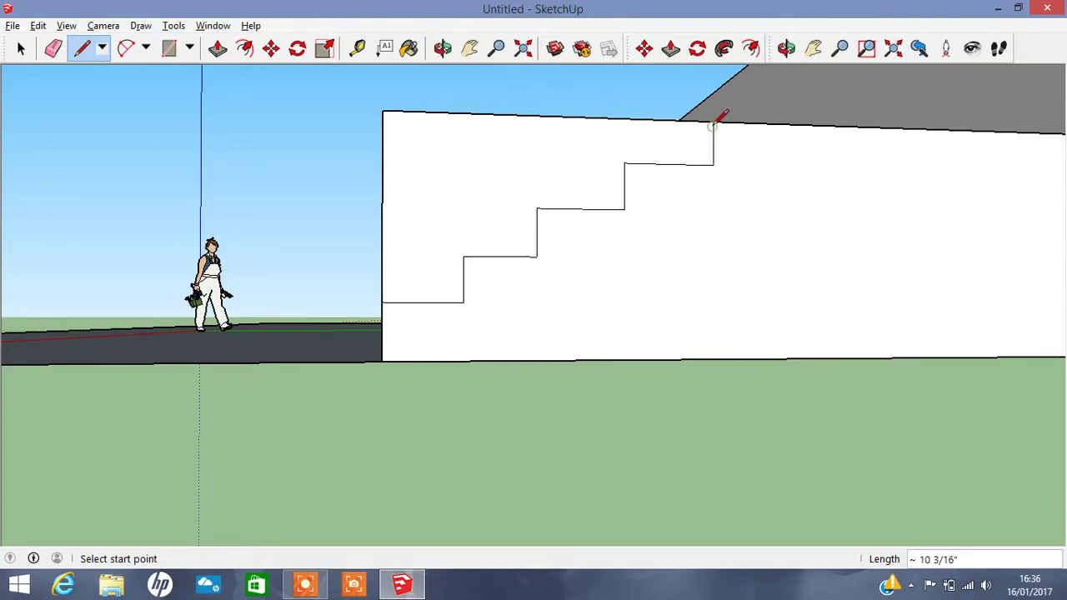
- Push/Pull the stepped face across the tier's full length to form the stairs
click(218, 48)
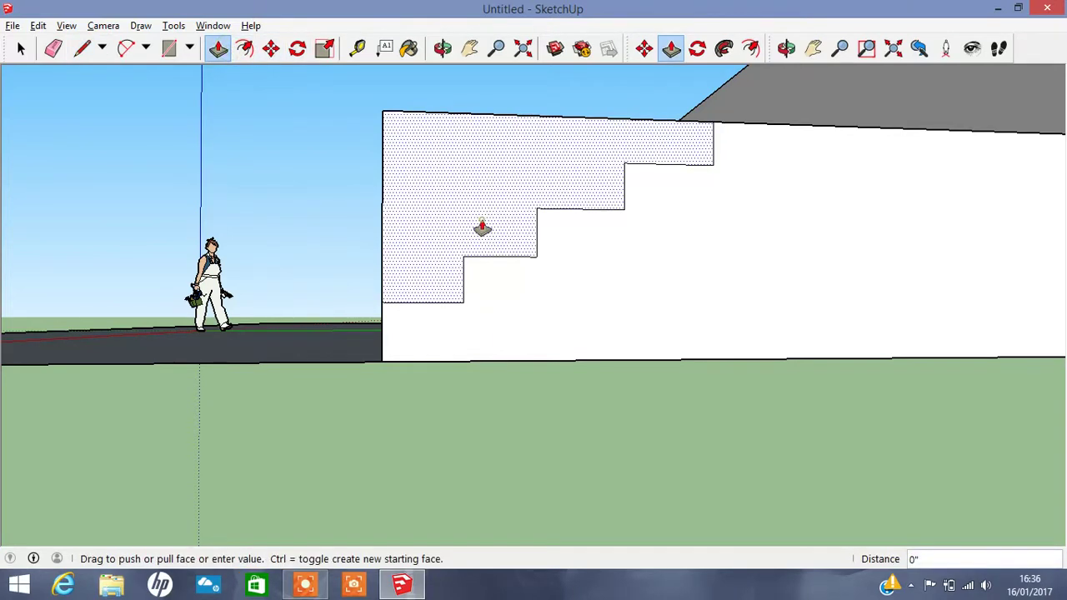
click(456, 249)
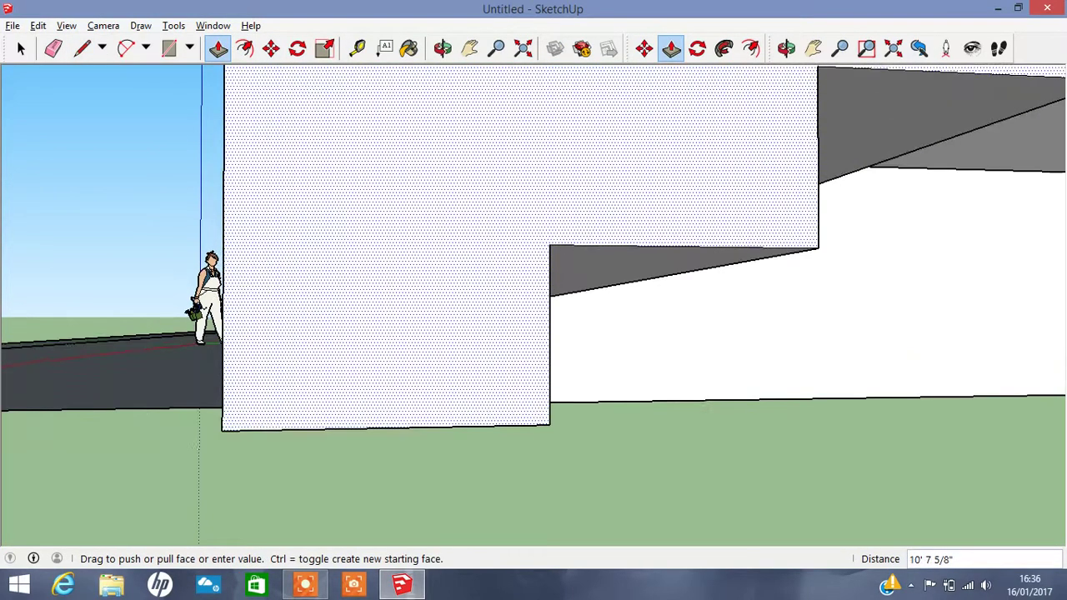
click(438, 319)
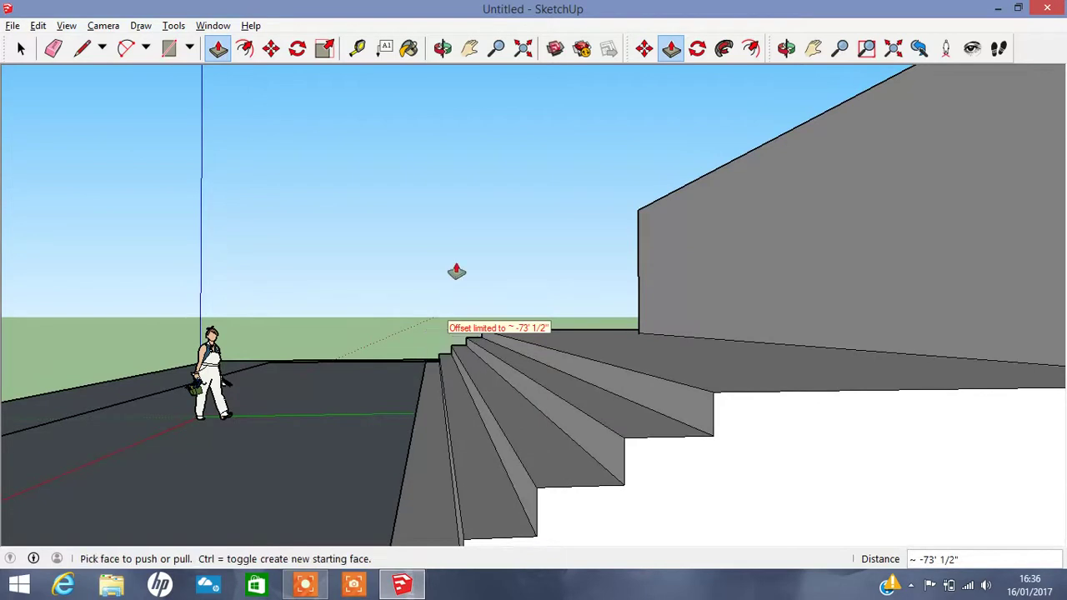
click(443, 47)
mouse_move(341, 208)
mouse_down()
mouse_move(545, 333)
mouse_move(477, 375)
mouse_up()
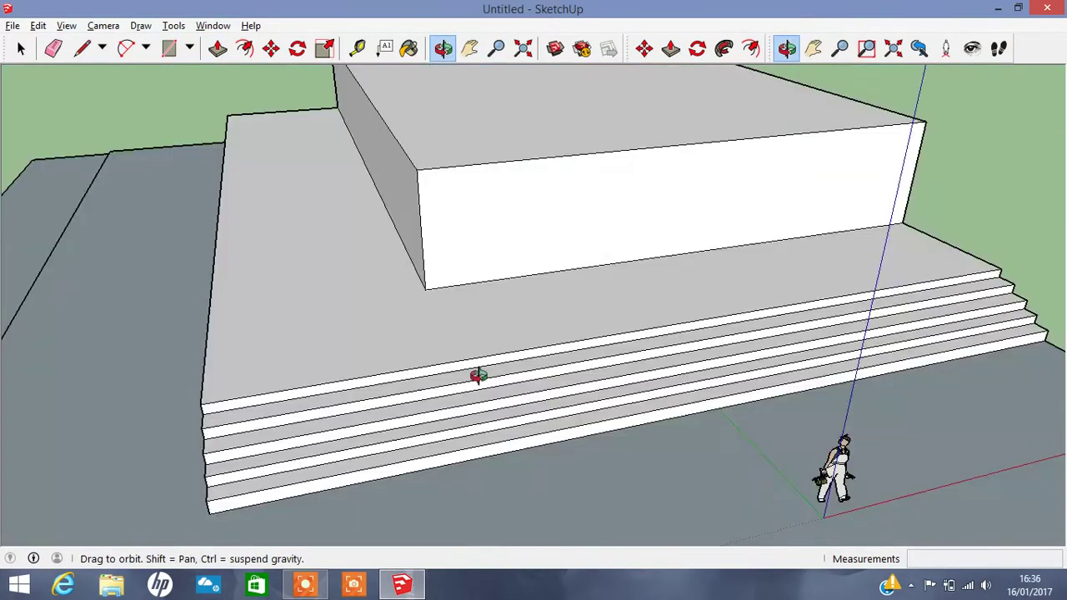
- Undo the full-width stairs and re-extrude the stepped face partway, spanning 28' 6 1/4"
mouse_move(353, 356)
mouse_down()
mouse_move(682, 303)
mouse_move(708, 247)
mouse_move(358, 415)
mouse_up()
mouse_move(496, 427)
mouse_down()
mouse_move(622, 531)
mouse_move(486, 474)
mouse_up()
key(ctrl+z)
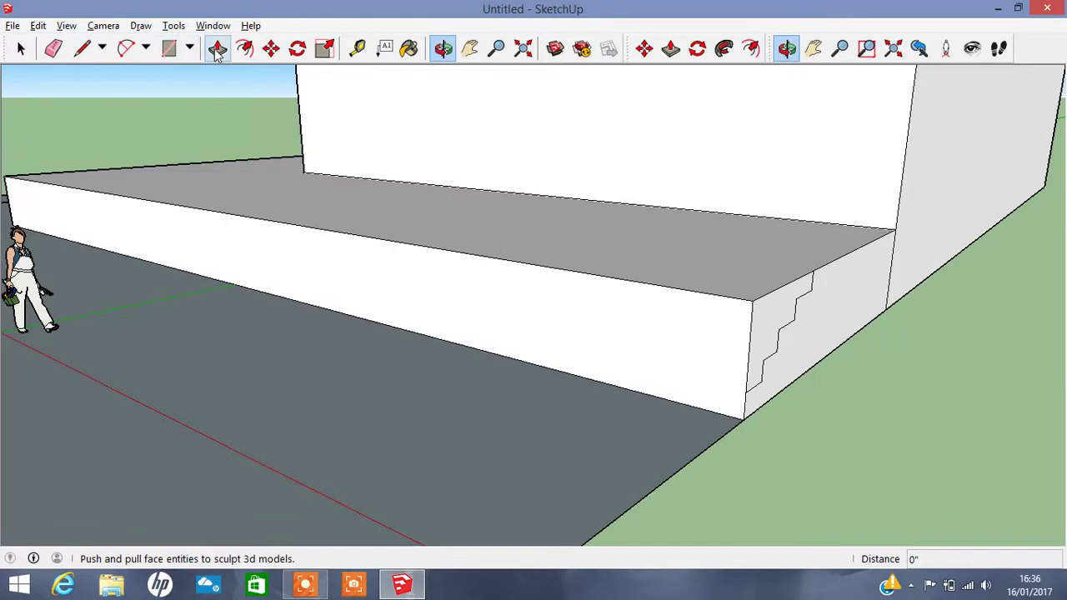
click(217, 51)
click(762, 340)
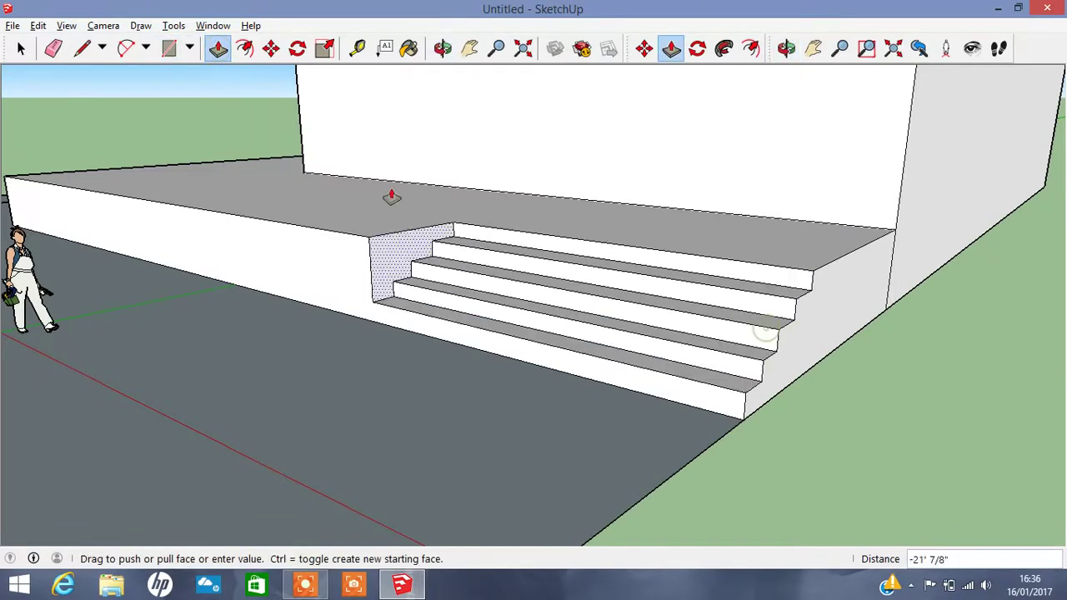
click(304, 149)
click(443, 47)
mouse_move(322, 189)
mouse_down()
mouse_move(637, 255)
mouse_move(805, 244)
mouse_up()
mouse_move(411, 384)
mouse_down()
mouse_move(233, 457)
mouse_move(483, 374)
mouse_move(683, 331)
mouse_move(390, 422)
mouse_up()
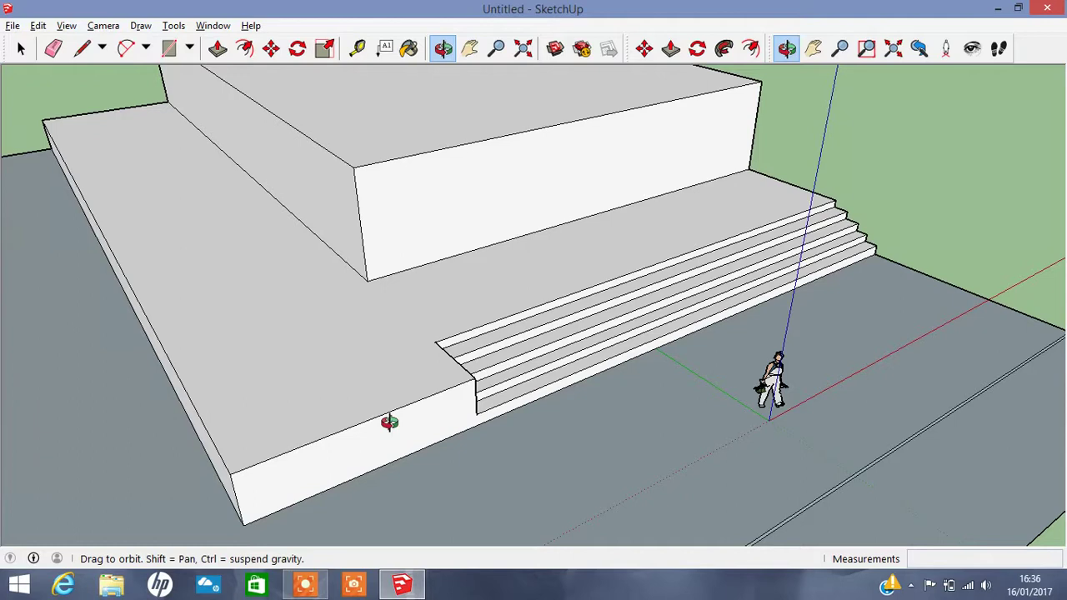
mouse_move(371, 339)
mouse_down()
mouse_move(736, 295)
mouse_move(622, 254)
mouse_move(732, 265)
mouse_up()
mouse_move(509, 408)
mouse_down()
mouse_move(765, 376)
mouse_move(723, 336)
mouse_up()
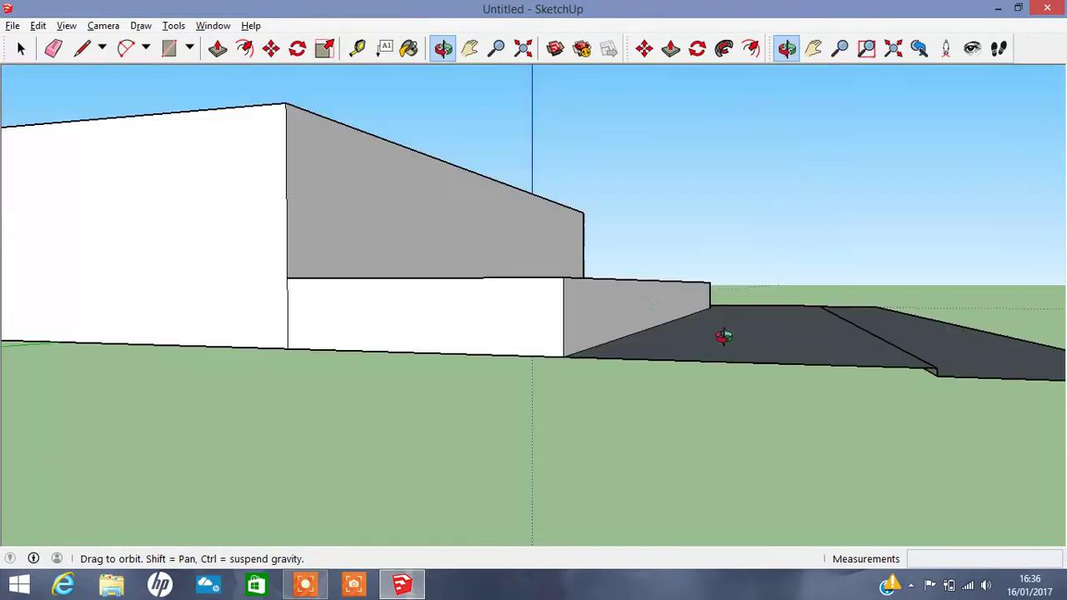
- Push the right lower block's front face back slightly and start a stair outline on its white wall
click(217, 48)
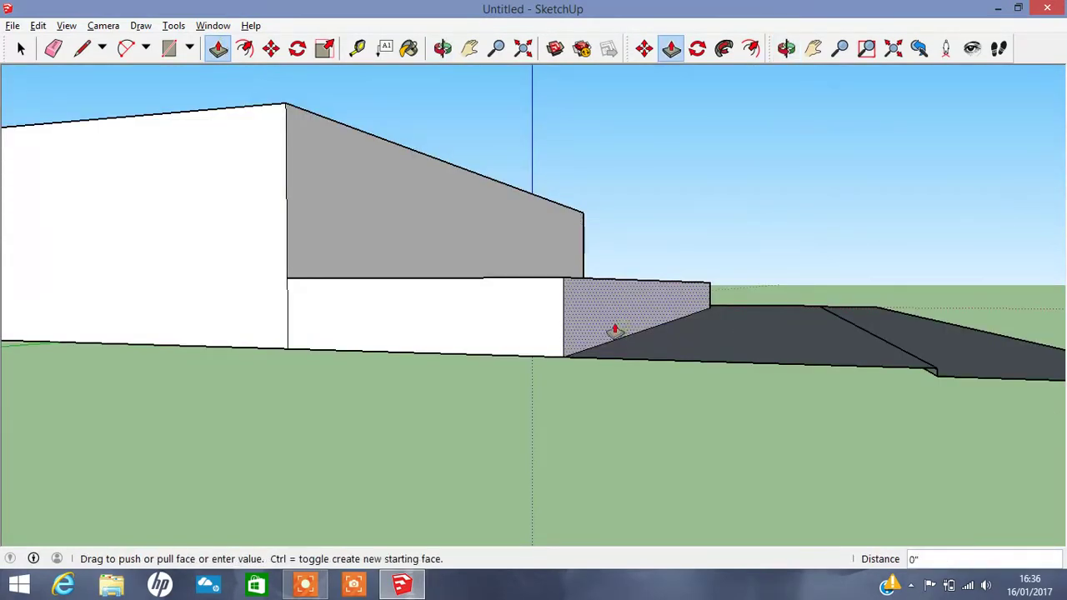
drag(615, 331, 604, 329)
click(81, 47)
scroll(524, 334, up, 2)
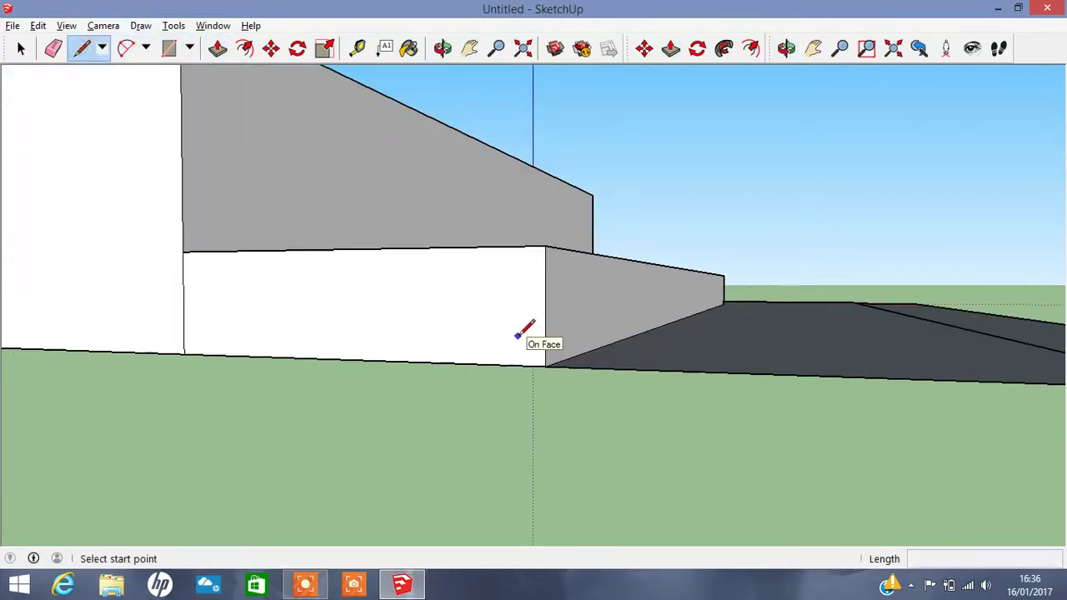
scroll(534, 337, up, 1)
click(547, 344)
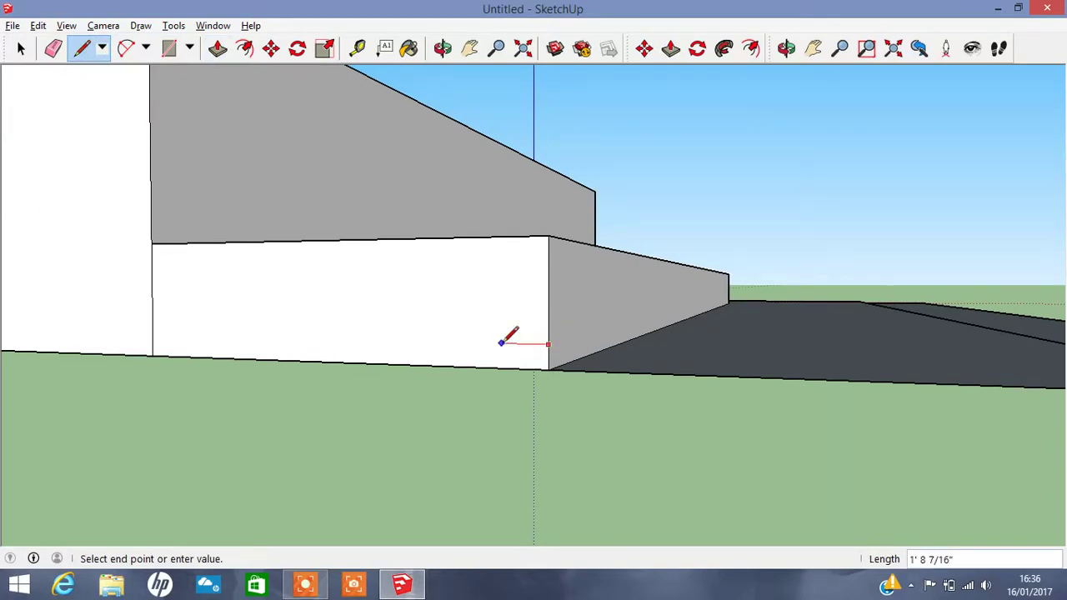
click(500, 342)
click(501, 318)
click(501, 319)
- Complete the stepped outline with further treads and risers up to the block top
click(467, 317)
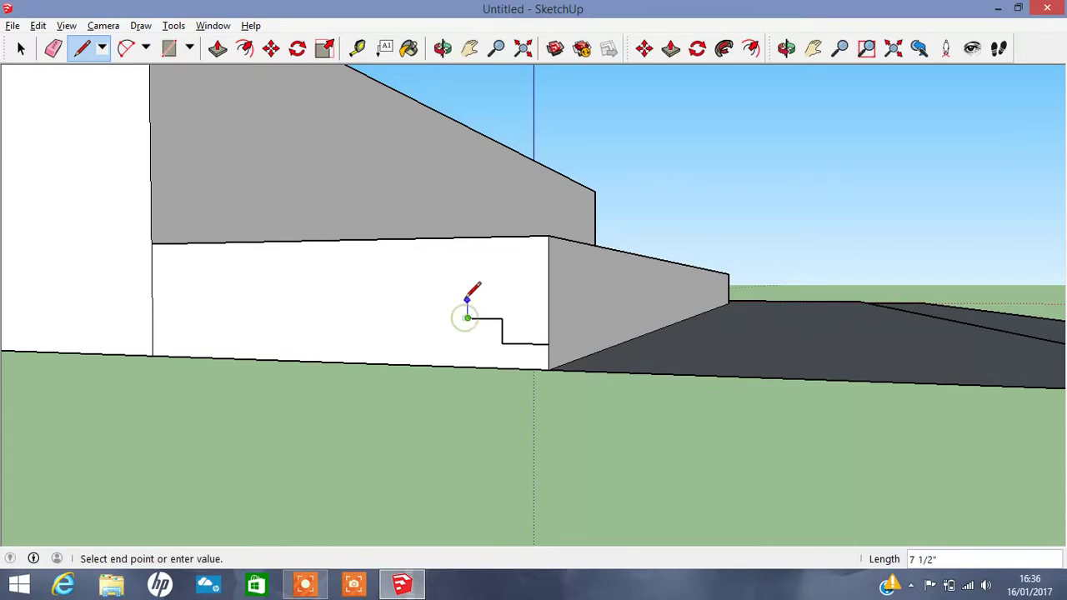
click(432, 293)
click(434, 292)
double_click(430, 265)
click(430, 265)
double_click(383, 266)
click(384, 266)
double_click(383, 241)
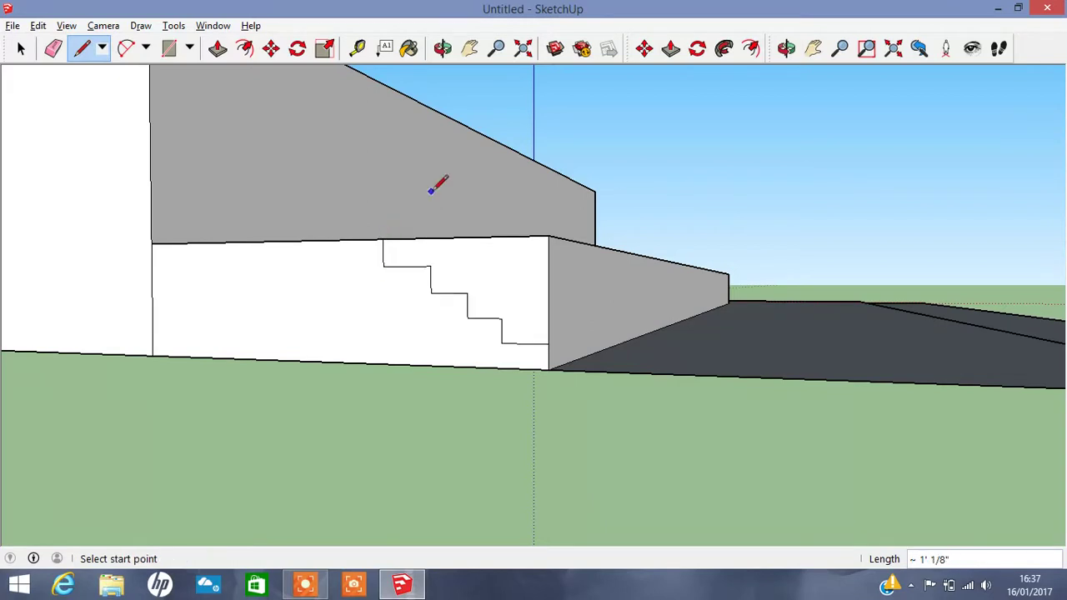
- Push/Pull the stepped face across the block to carve the second stair flight
click(217, 47)
mouse_move(519, 311)
mouse_down()
mouse_move(684, 291)
mouse_move(596, 192)
mouse_up()
click(443, 47)
drag(416, 250, 309, 376)
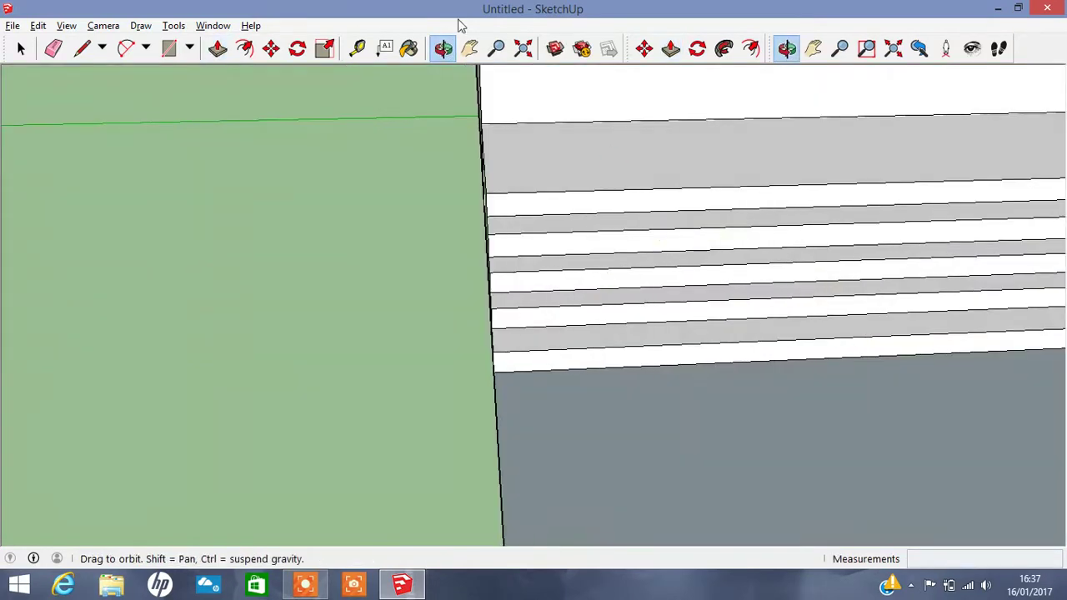
- Draw planter edges from the left stairs' inner corner across the platform and along the right stairs
click(470, 48)
mouse_move(500, 125)
mouse_down()
mouse_move(627, 224)
mouse_move(855, 253)
mouse_move(762, 214)
mouse_move(337, 227)
mouse_up()
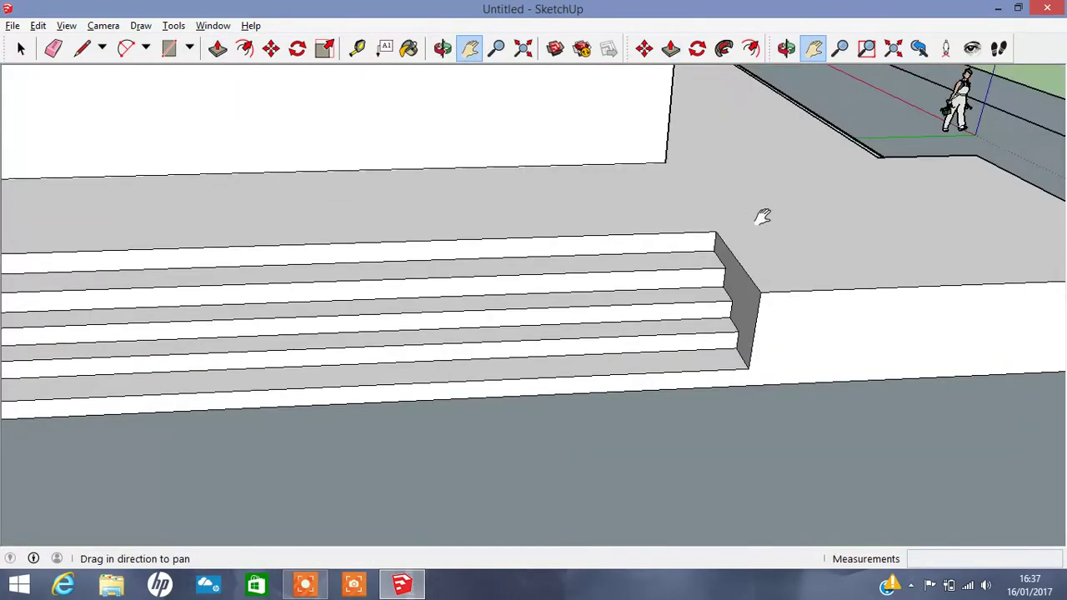
click(443, 47)
mouse_move(400, 250)
mouse_down()
mouse_move(250, 374)
mouse_move(305, 386)
mouse_move(209, 295)
mouse_move(711, 206)
mouse_move(886, 285)
mouse_move(458, 191)
mouse_move(457, 305)
mouse_up()
click(82, 48)
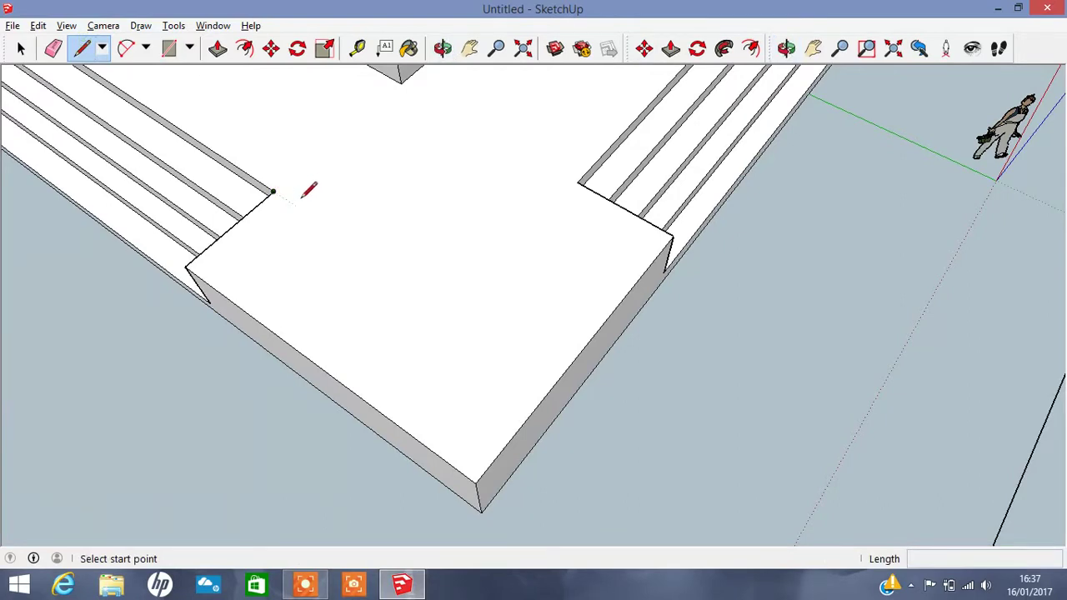
click(292, 202)
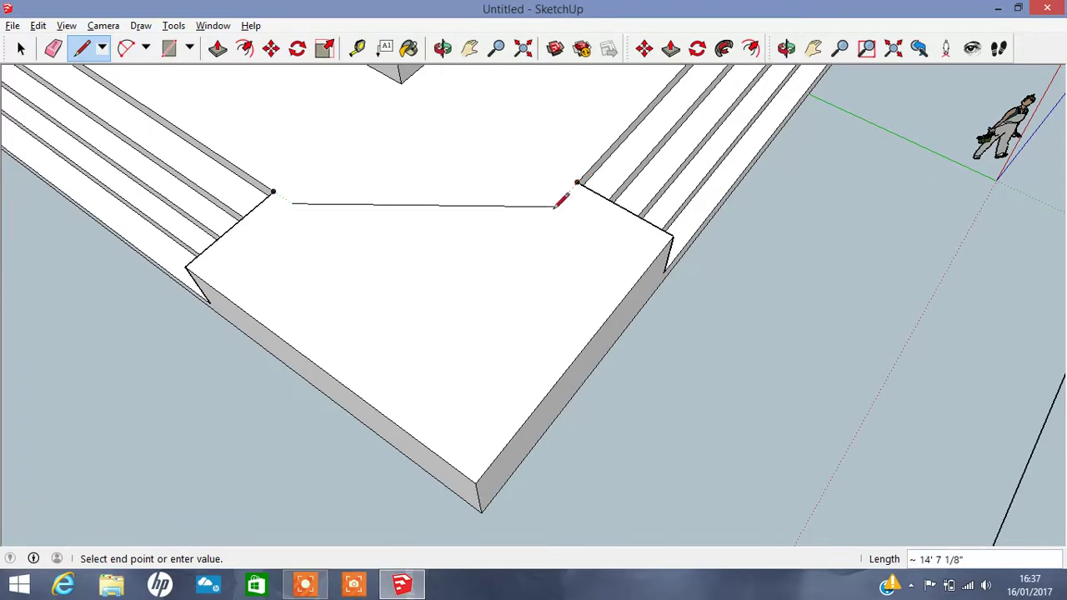
click(567, 196)
click(566, 196)
click(648, 239)
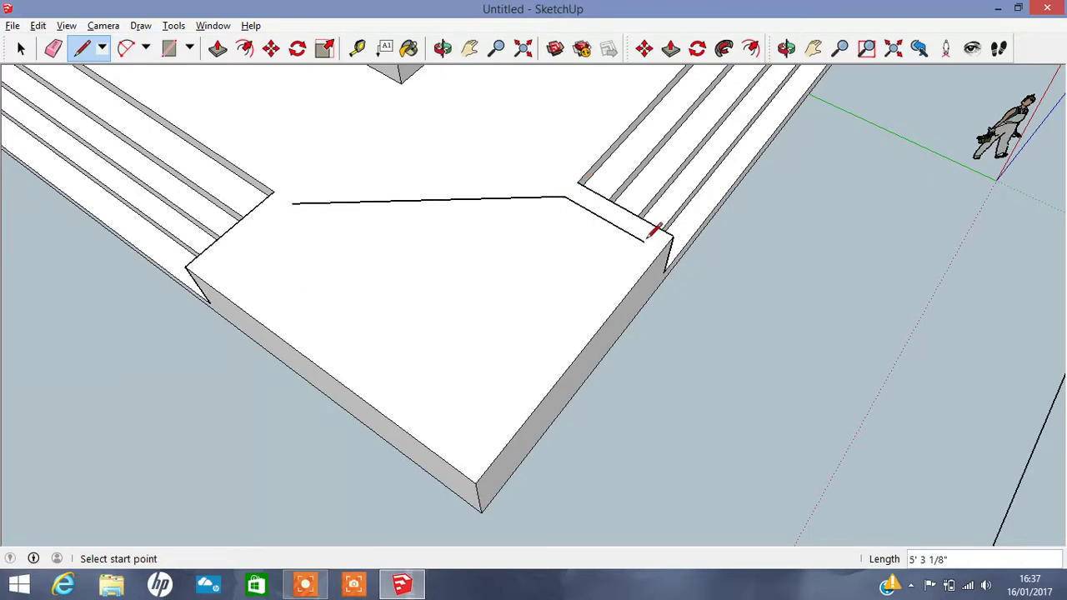
- Finish the planter outline down the platform's right side and along its front
click(646, 241)
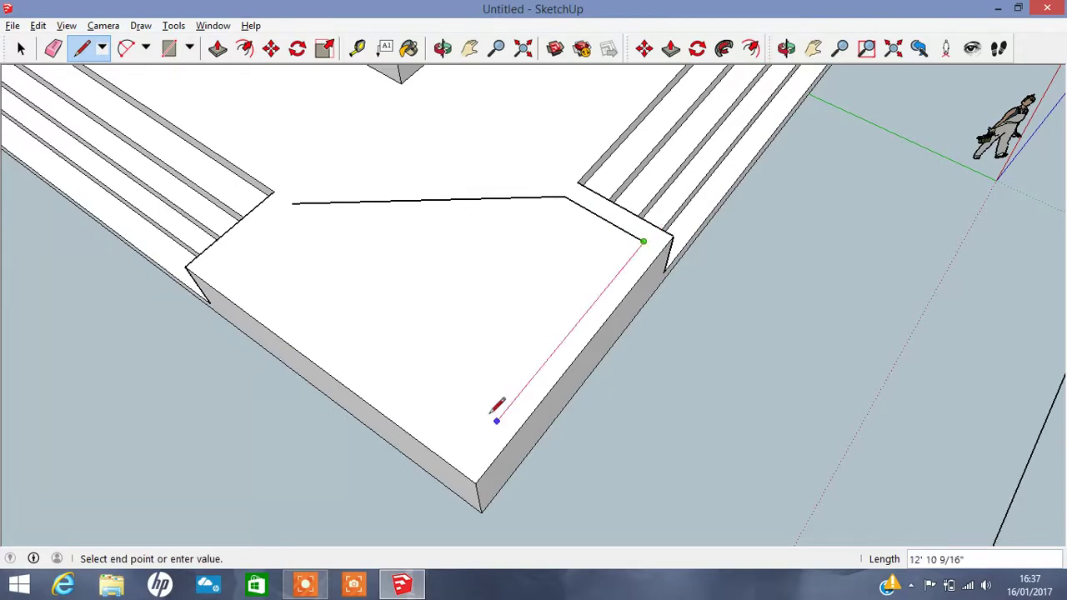
click(469, 455)
click(469, 455)
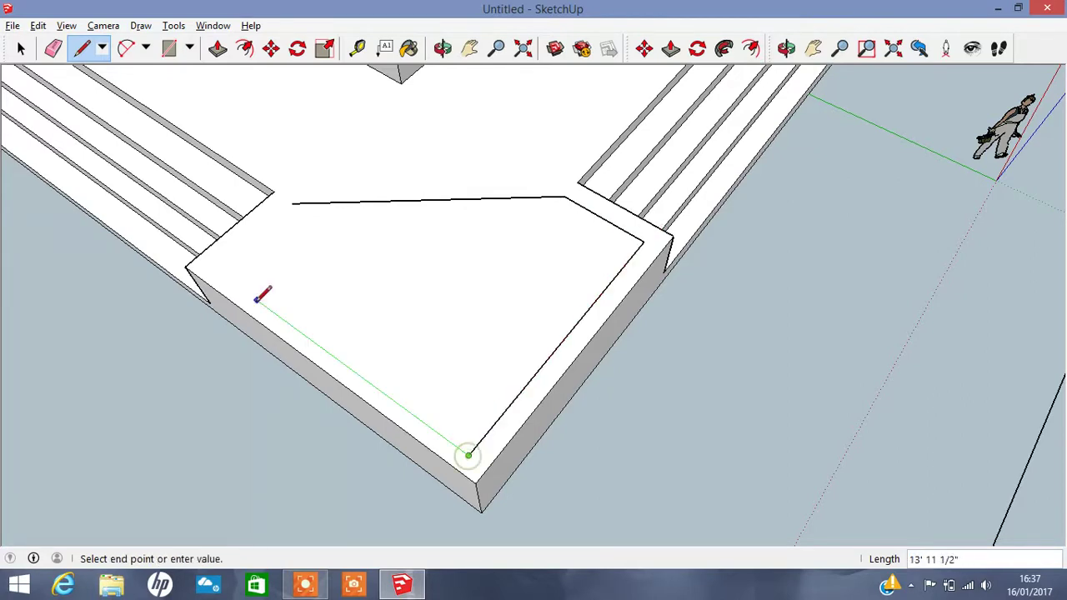
click(216, 268)
click(215, 268)
click(292, 202)
click(357, 48)
- Push the planter's inner face down 4 3/4" and orbit around the recessed bed
click(218, 48)
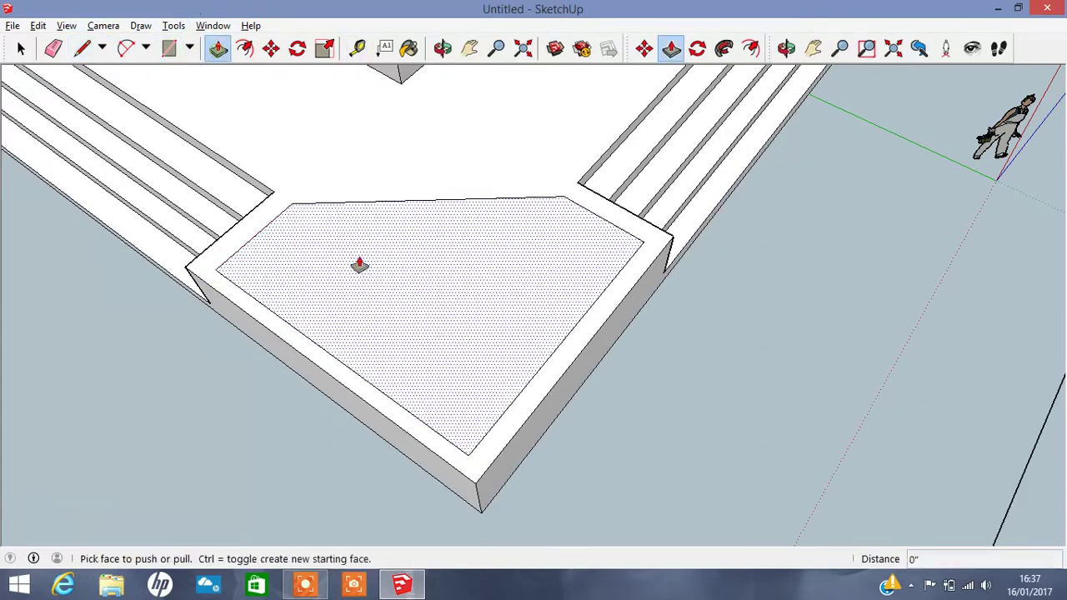
click(358, 264)
click(362, 269)
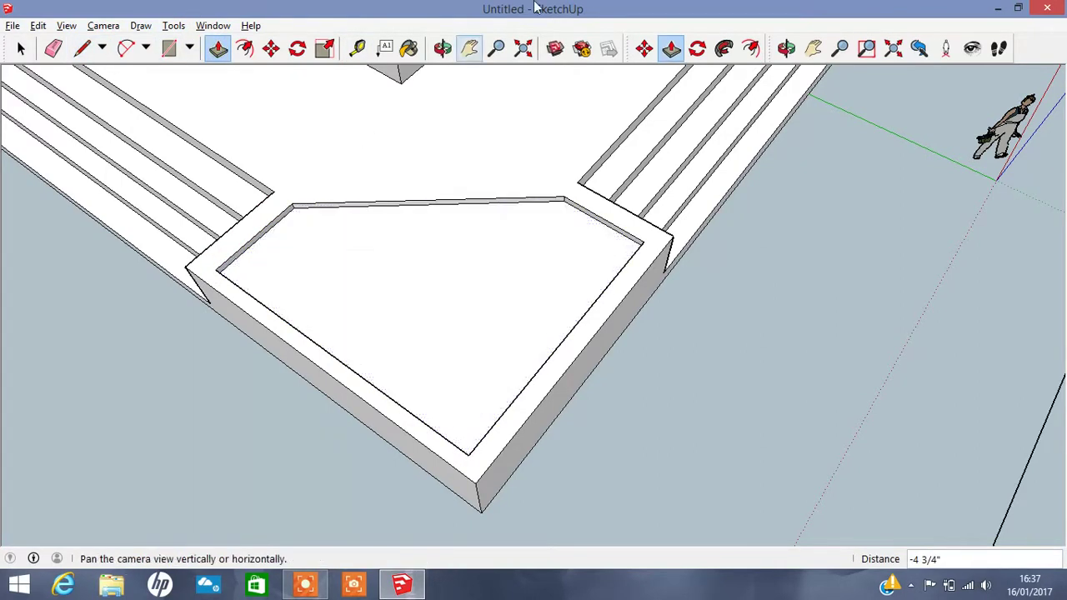
click(443, 47)
drag(493, 241, 125, 123)
mouse_move(541, 272)
mouse_down()
mouse_move(439, 172)
mouse_move(665, 162)
mouse_move(553, 231)
mouse_move(1008, 290)
mouse_move(507, 326)
mouse_move(727, 274)
mouse_move(794, 523)
mouse_move(639, 469)
mouse_move(615, 119)
mouse_move(395, 112)
mouse_move(704, 223)
mouse_move(584, 125)
mouse_up()
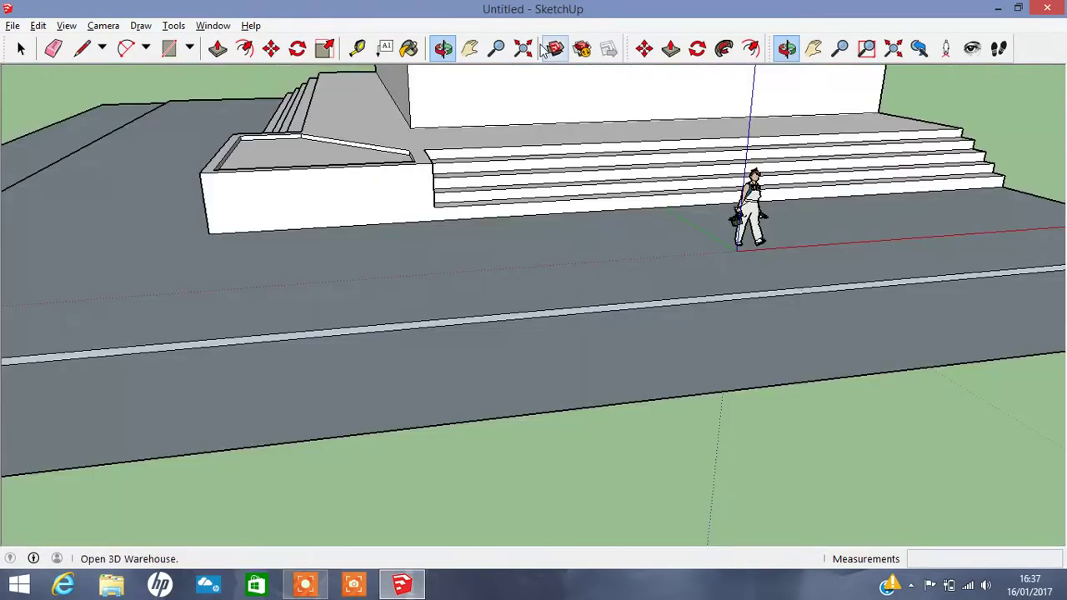
- Zoom inside the upper block and draw an edge across its inner wall
click(469, 48)
drag(500, 208, 471, 308)
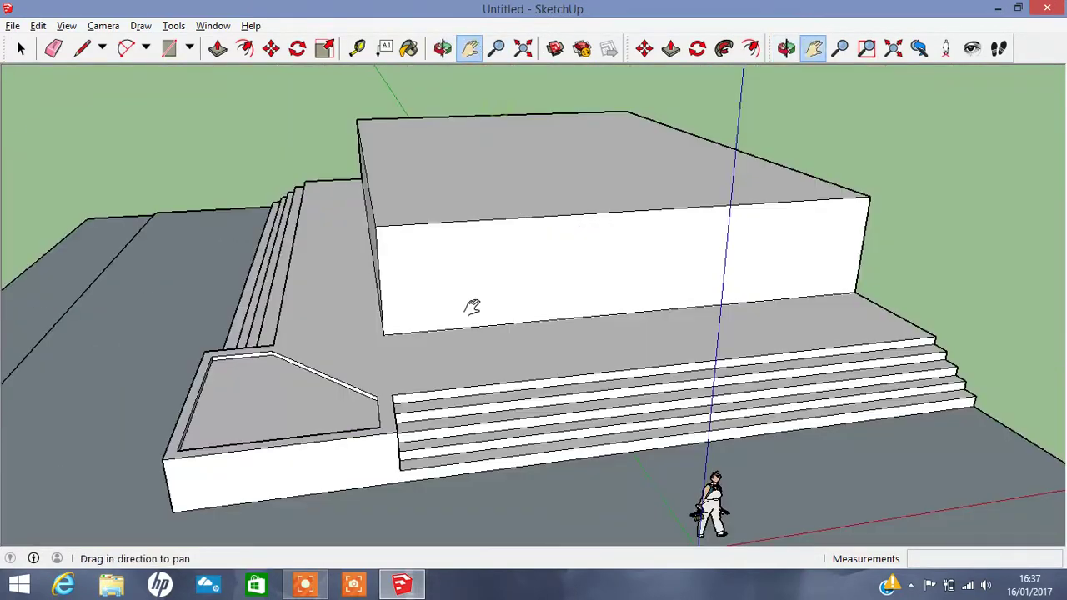
click(443, 48)
scroll(457, 117, up, 3)
scroll(455, 125, up, 2)
scroll(416, 117, up, 2)
scroll(255, 88, up, 2)
scroll(269, 88, up, 2)
scroll(307, 84, up, 2)
scroll(231, 124, up, 2)
scroll(295, 108, up, 2)
scroll(297, 92, up, 2)
scroll(292, 93, up, 2)
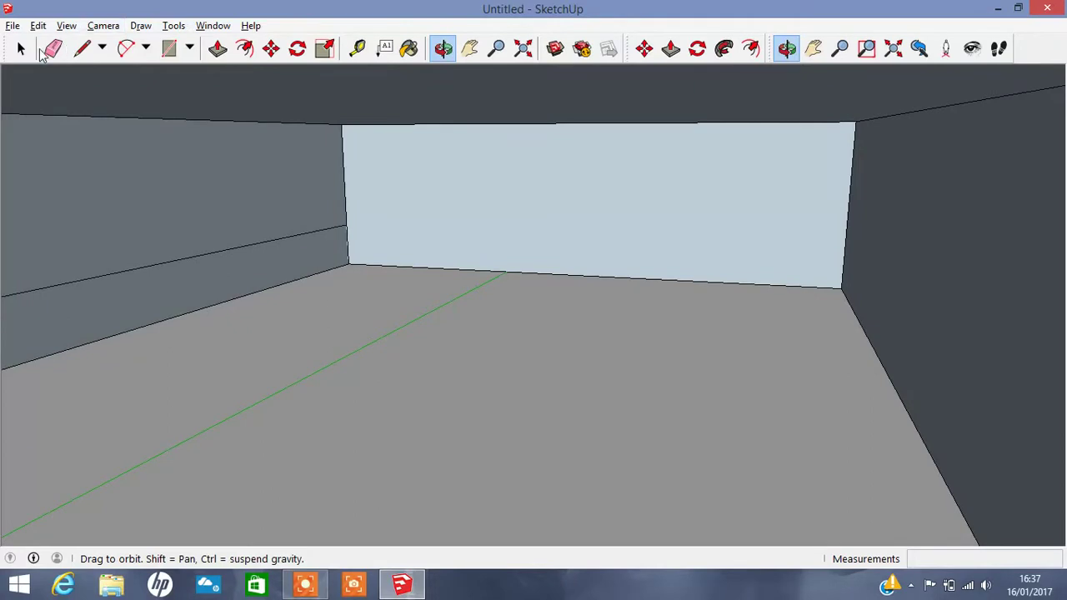
click(82, 48)
click(344, 225)
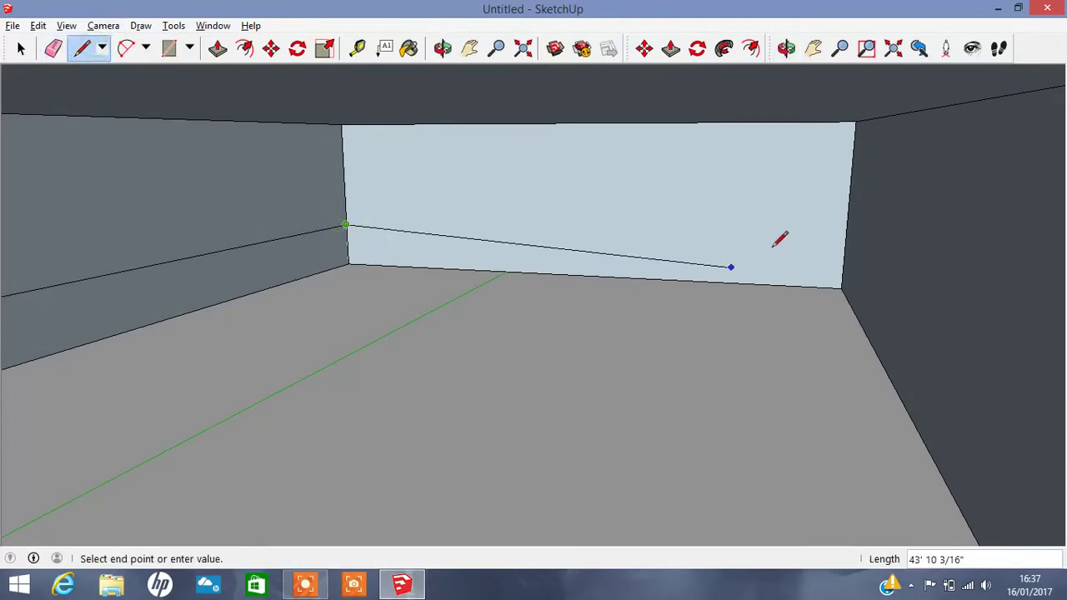
click(845, 242)
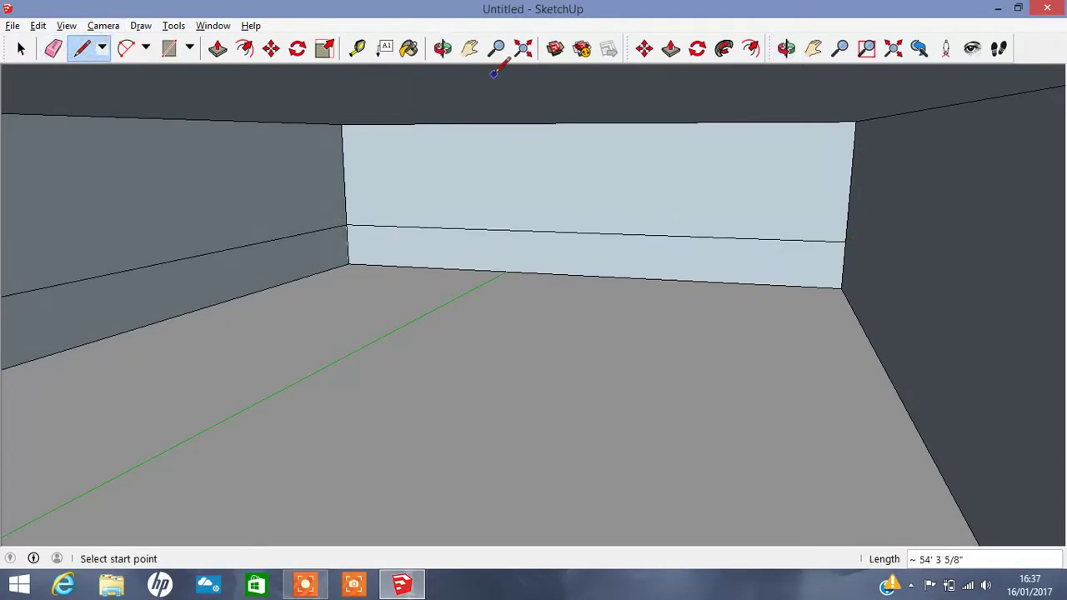
- Orbit back out to view the building from above, cancelling an unfinished line
click(442, 48)
mouse_move(619, 200)
mouse_down()
mouse_move(459, 200)
mouse_move(159, 226)
mouse_move(142, 7)
mouse_up()
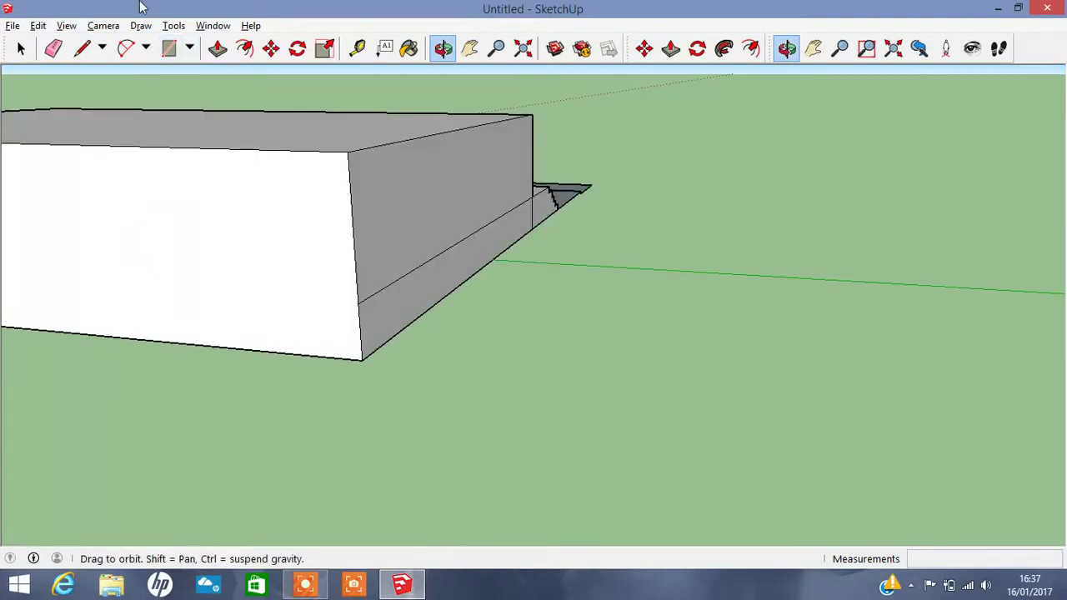
click(82, 48)
click(358, 304)
mouse_move(12, 253)
middle_down()
mouse_move(83, 217)
mouse_move(421, 217)
mouse_move(233, 248)
middle_up()
key(Escape)
click(442, 47)
mouse_move(489, 236)
mouse_down()
mouse_move(759, 245)
mouse_move(486, 238)
mouse_up()
scroll(450, 250, up, 4)
- Draw a rectangle across the upper block's front face
scroll(325, 305, down, 4)
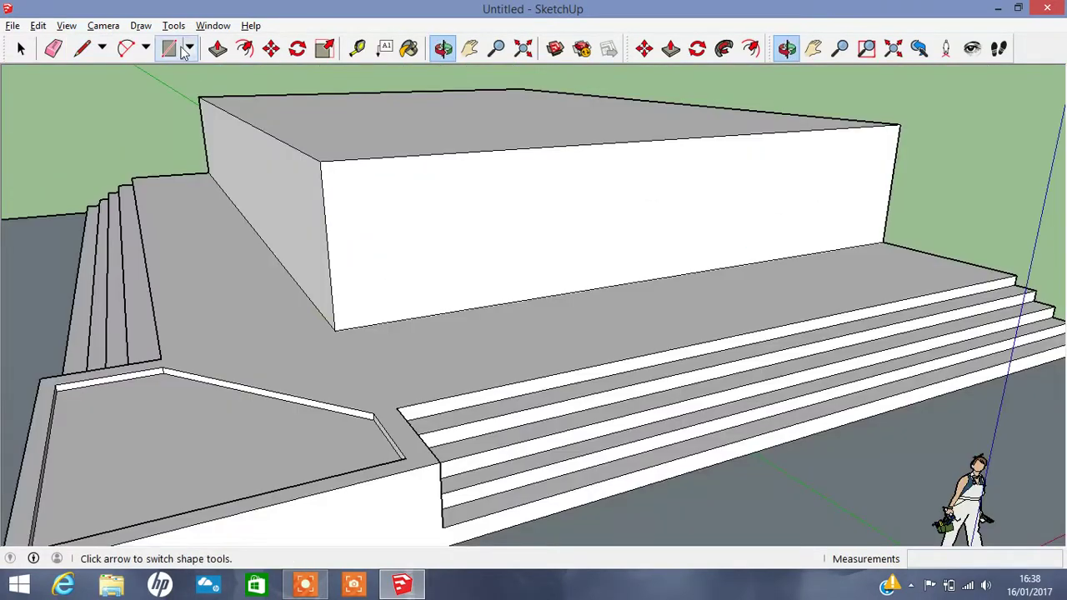
click(165, 51)
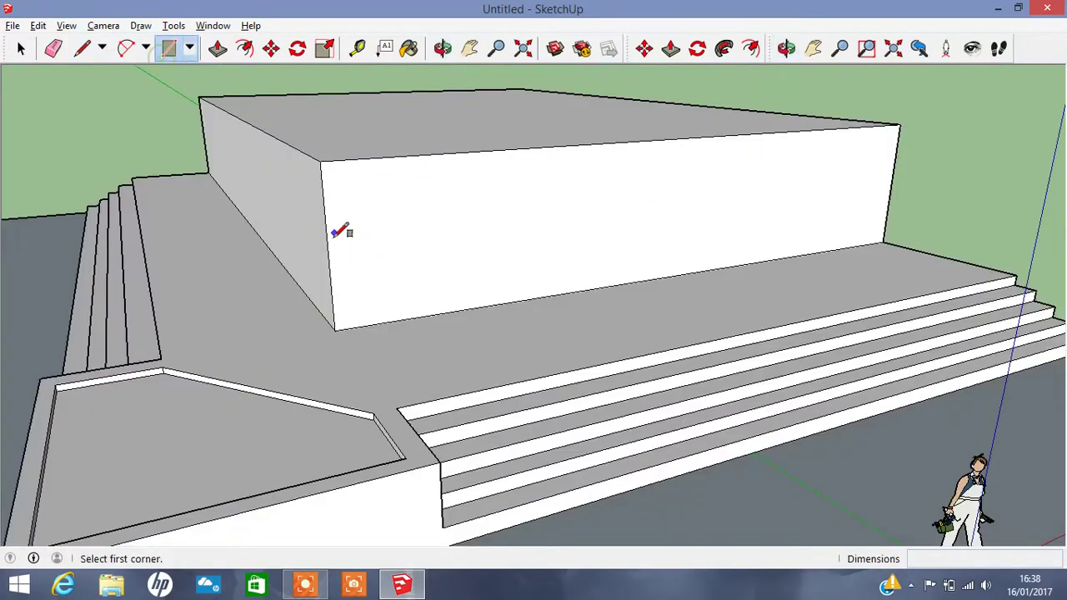
click(350, 324)
key(ctrl+z)
click(822, 161)
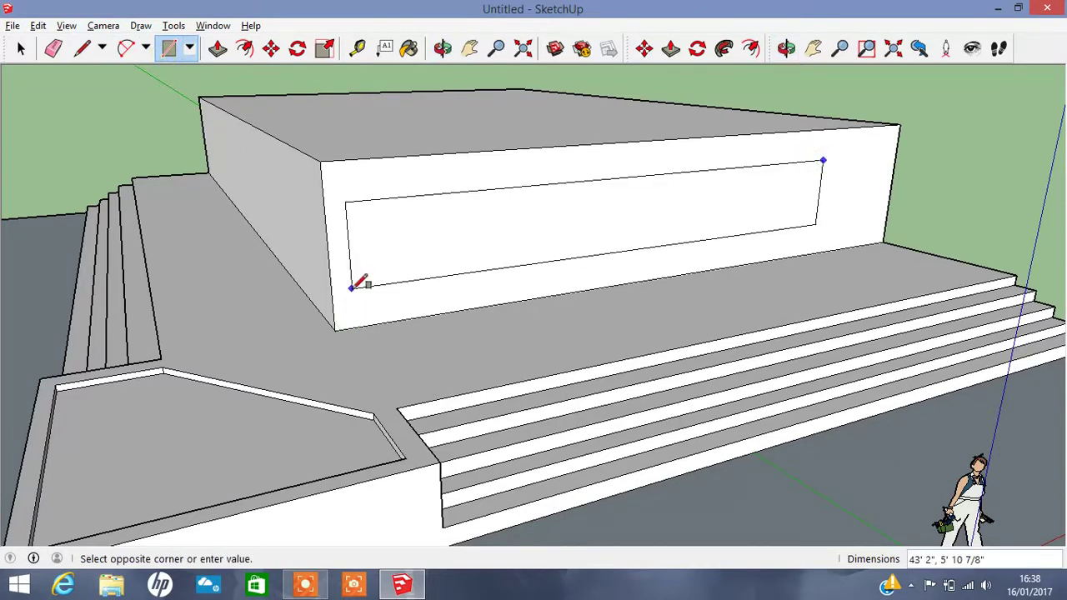
click(364, 315)
key(t)
- Push the inset rectangle flush and reset the front face pull to 0
click(217, 47)
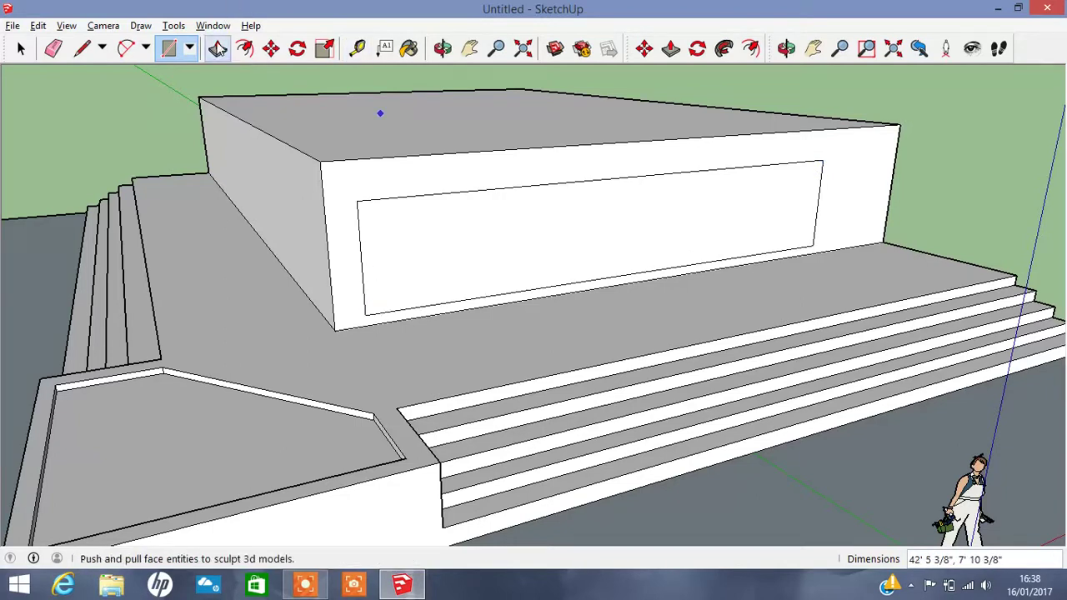
click(218, 47)
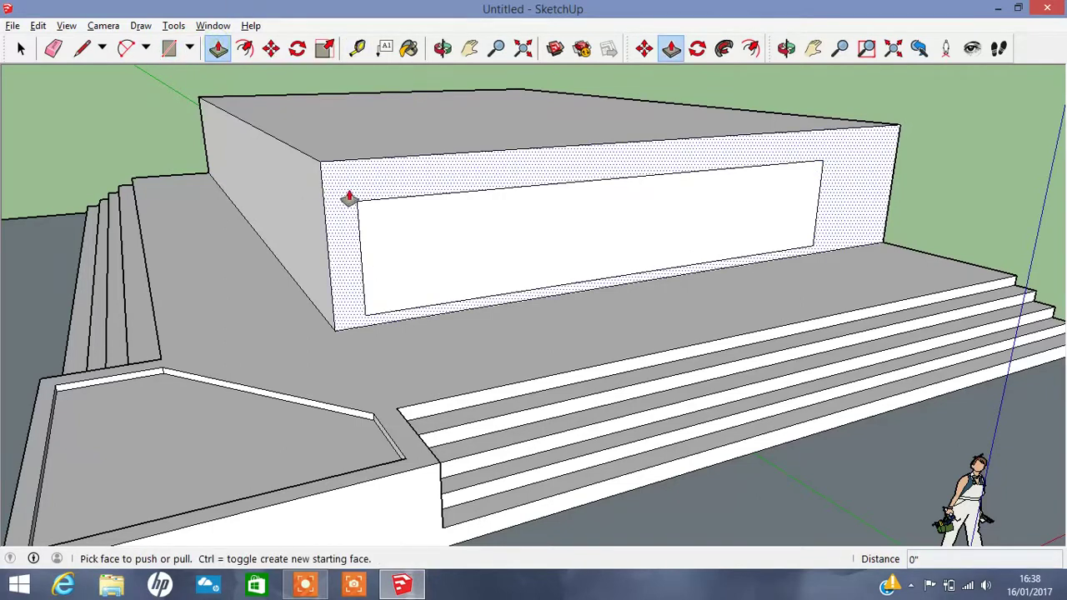
click(350, 198)
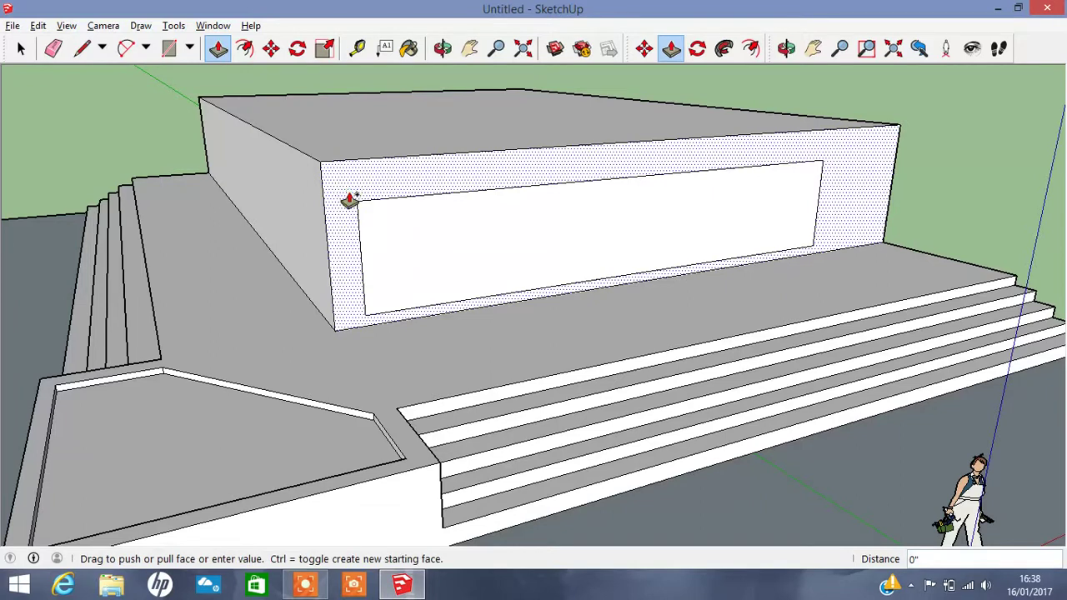
click(351, 199)
click(377, 208)
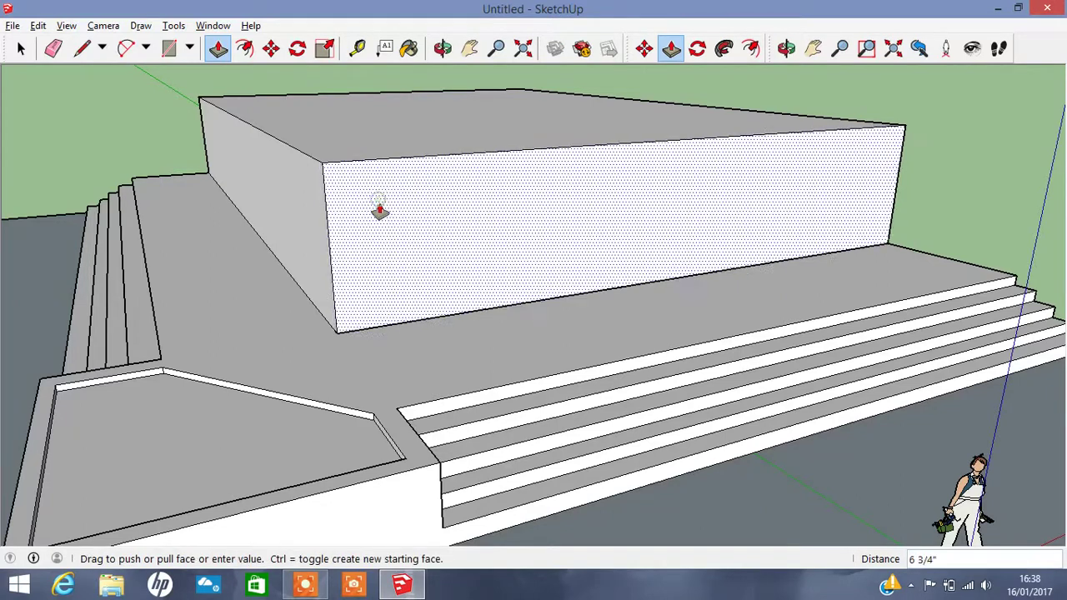
click(376, 209)
text(0)
key(Return)
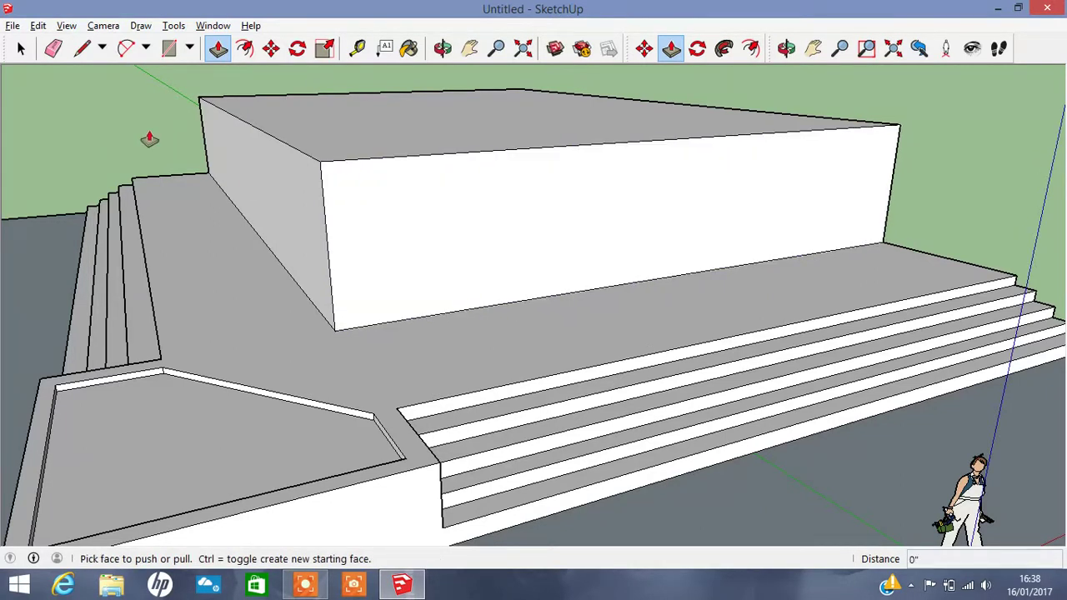
- Pull the front face 1' 1 7/16" forward, the left face 8 1/16" out, and the narrow strip
click(389, 221)
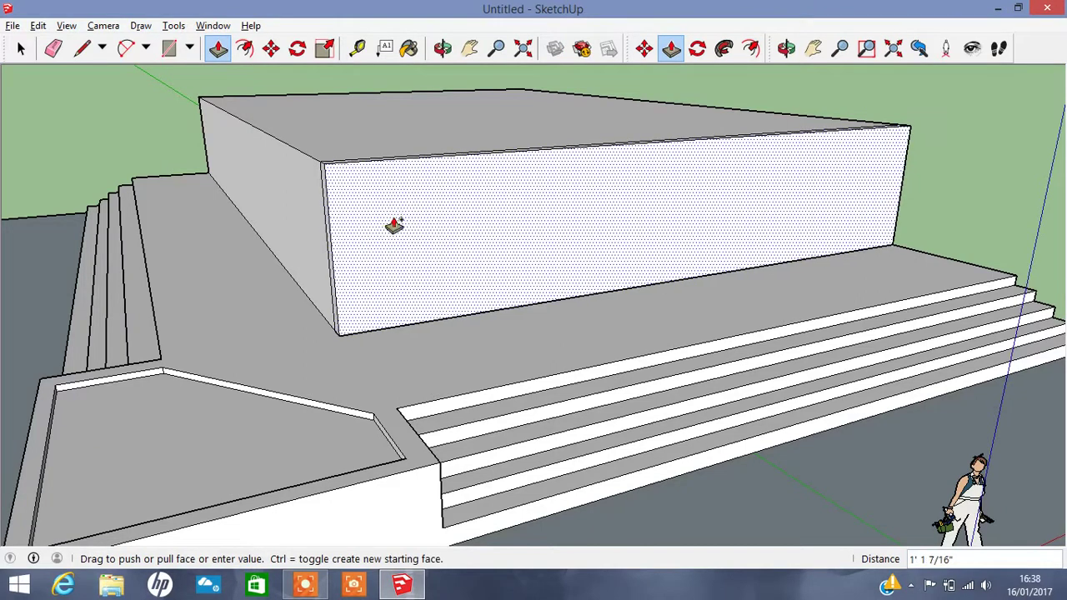
click(395, 226)
click(290, 191)
click(298, 180)
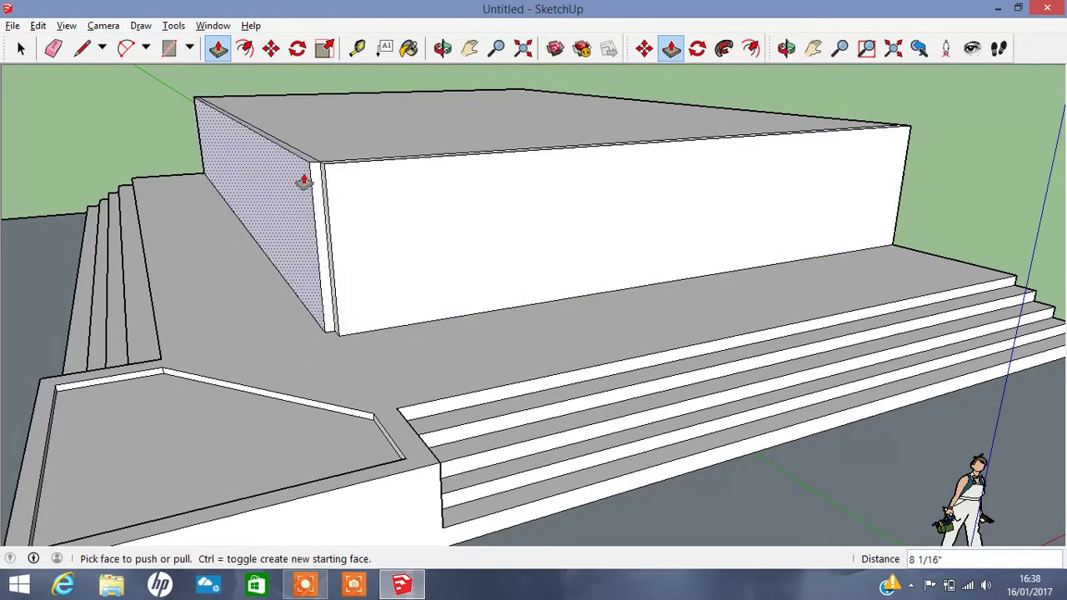
click(316, 174)
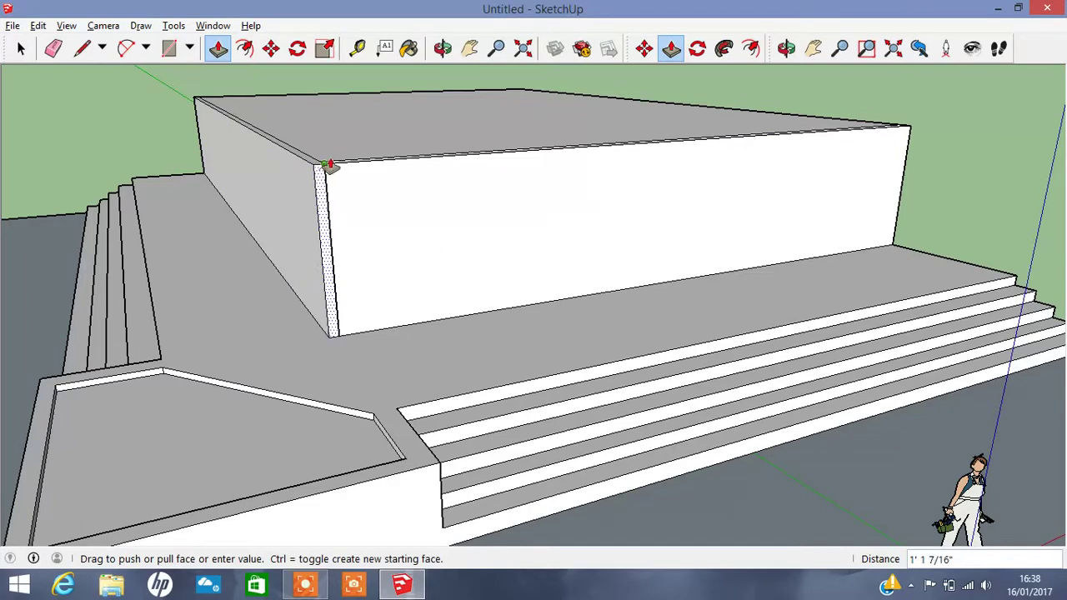
click(419, 172)
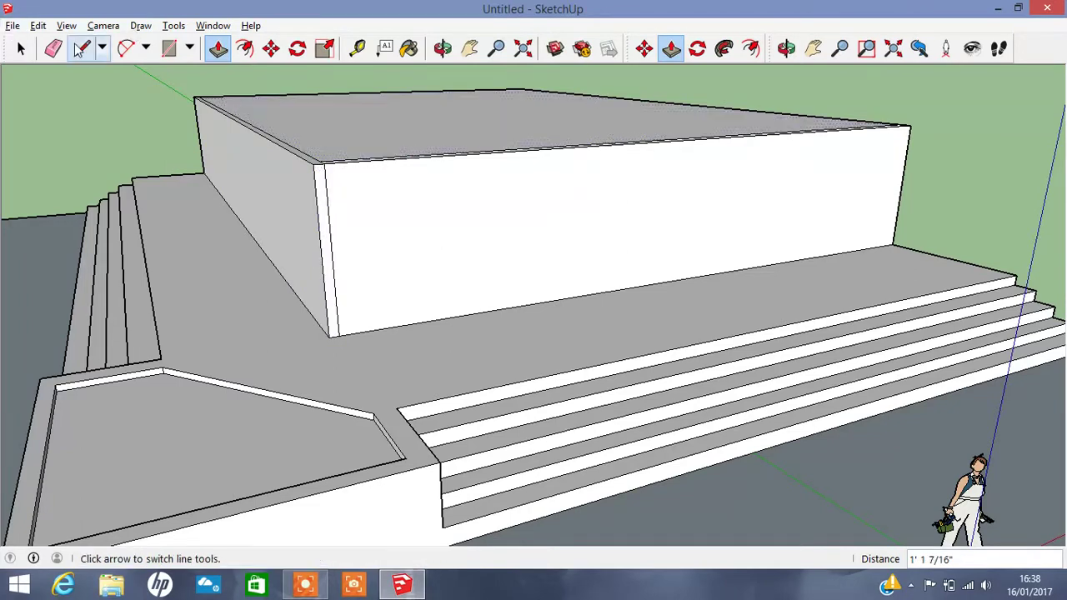
- Orbit and pan around the block to review its walls, floor and surroundings
click(53, 47)
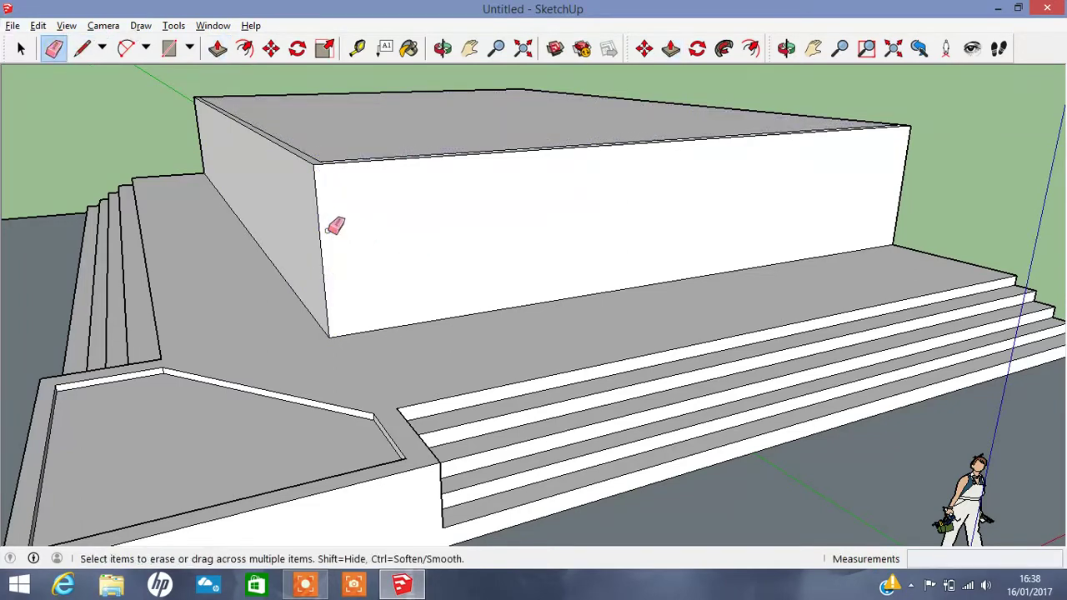
scroll(281, 212, up, 3)
scroll(278, 209, up, 3)
click(443, 47)
mouse_move(375, 250)
mouse_down()
mouse_move(320, 363)
mouse_move(410, 393)
mouse_up()
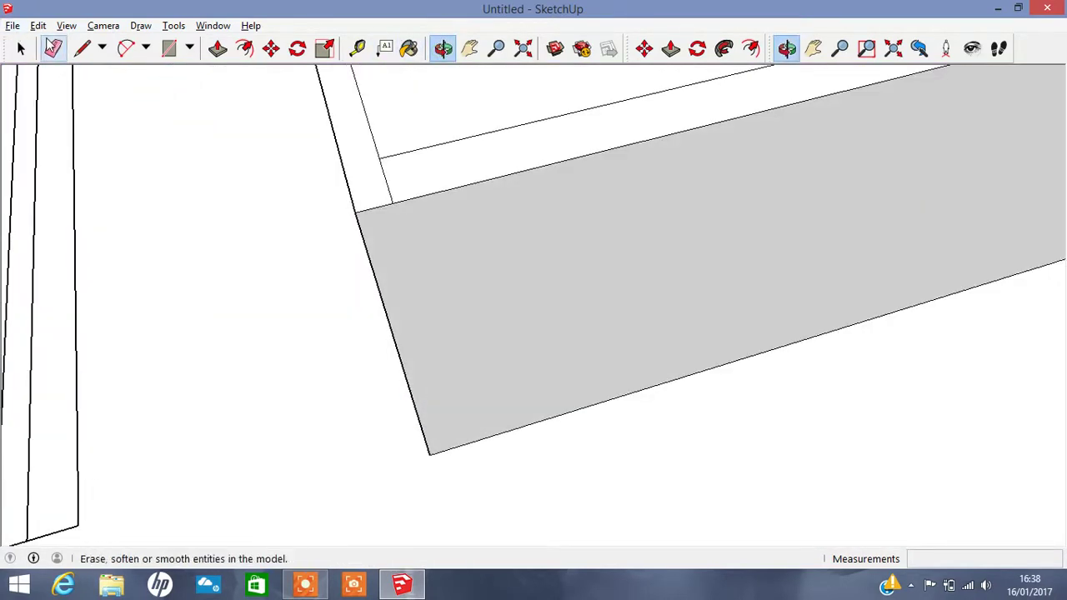
click(52, 48)
click(442, 47)
mouse_move(678, 224)
mouse_down()
mouse_move(569, 217)
mouse_move(394, 145)
mouse_move(413, 125)
mouse_up()
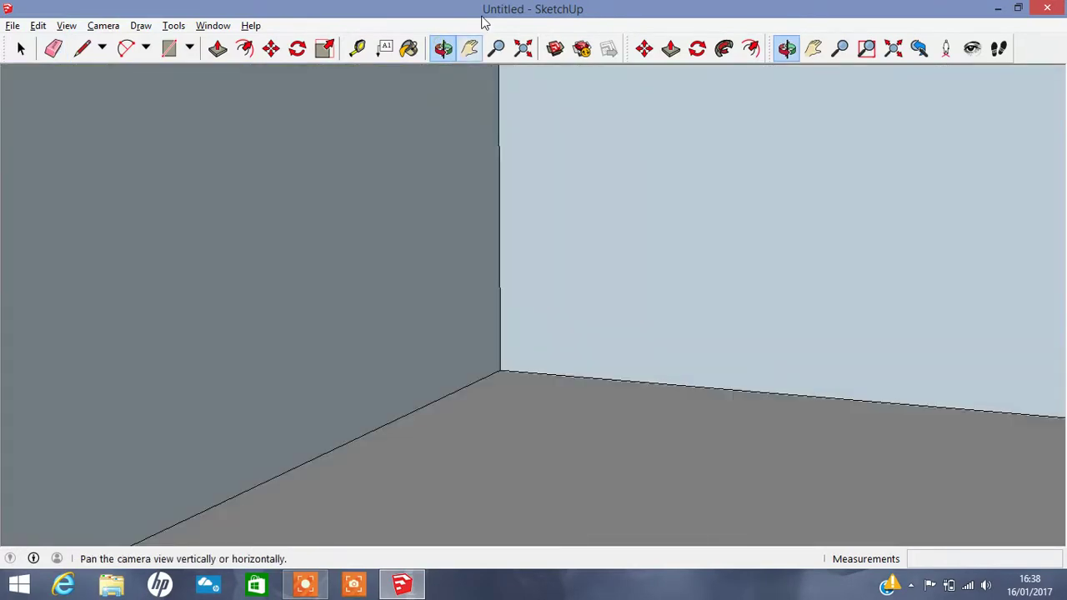
click(469, 47)
mouse_move(509, 126)
mouse_down()
mouse_move(611, 361)
mouse_move(483, 272)
mouse_up()
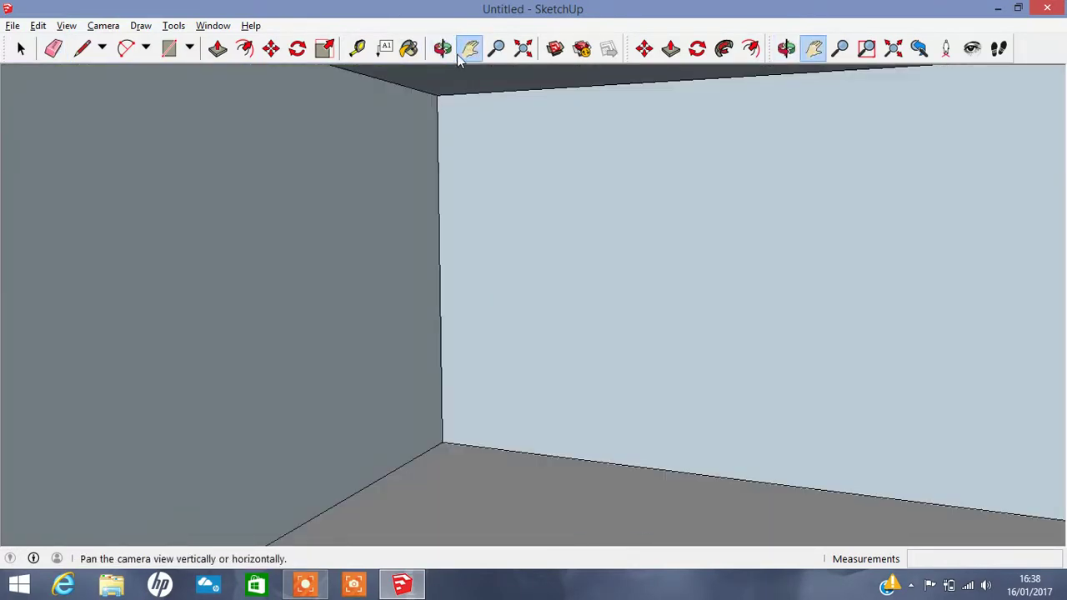
drag(579, 267, 396, 224)
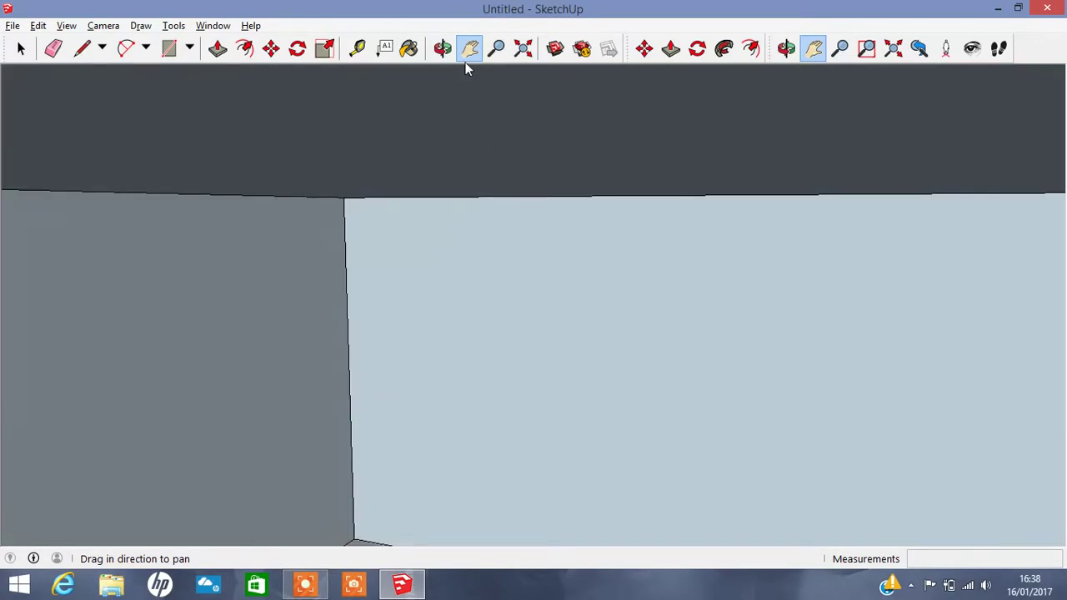
click(435, 55)
mouse_move(367, 100)
mouse_down()
mouse_move(300, 138)
mouse_move(217, 134)
mouse_move(269, 155)
mouse_move(806, 202)
mouse_move(931, 411)
mouse_move(626, 280)
mouse_move(542, 375)
mouse_move(542, 241)
mouse_up()
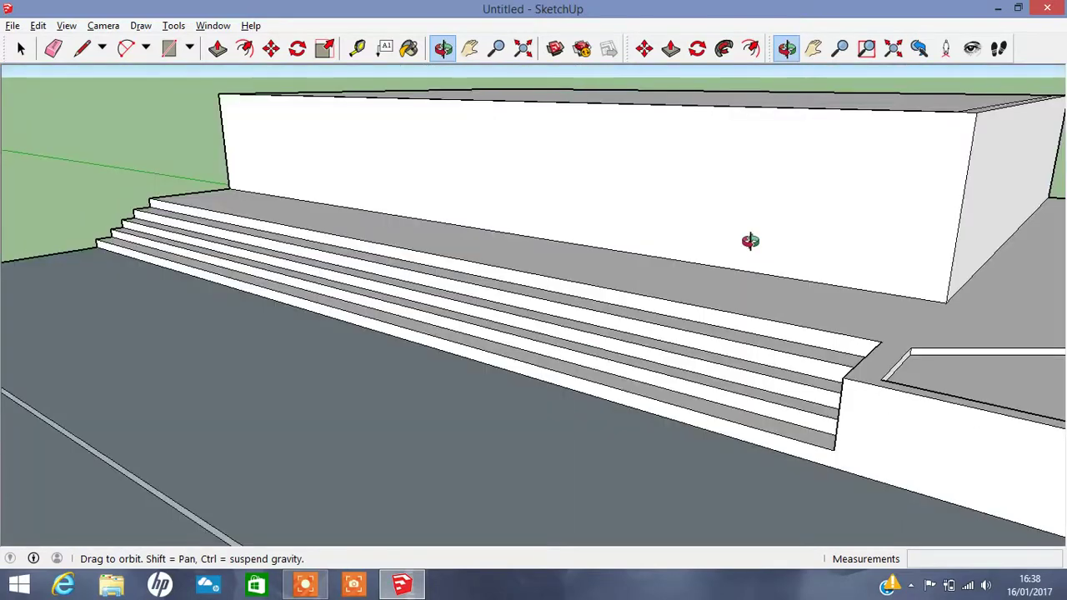
click(471, 55)
- Draw a rectangle outlining the long window on the block's front face
drag(215, 209, 192, 242)
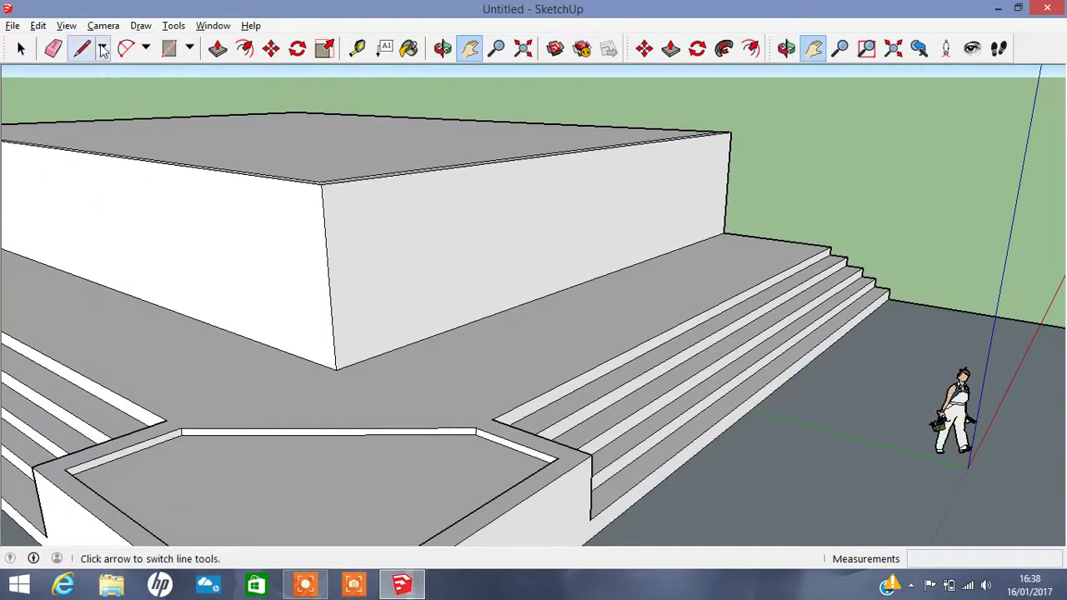
click(169, 48)
click(365, 336)
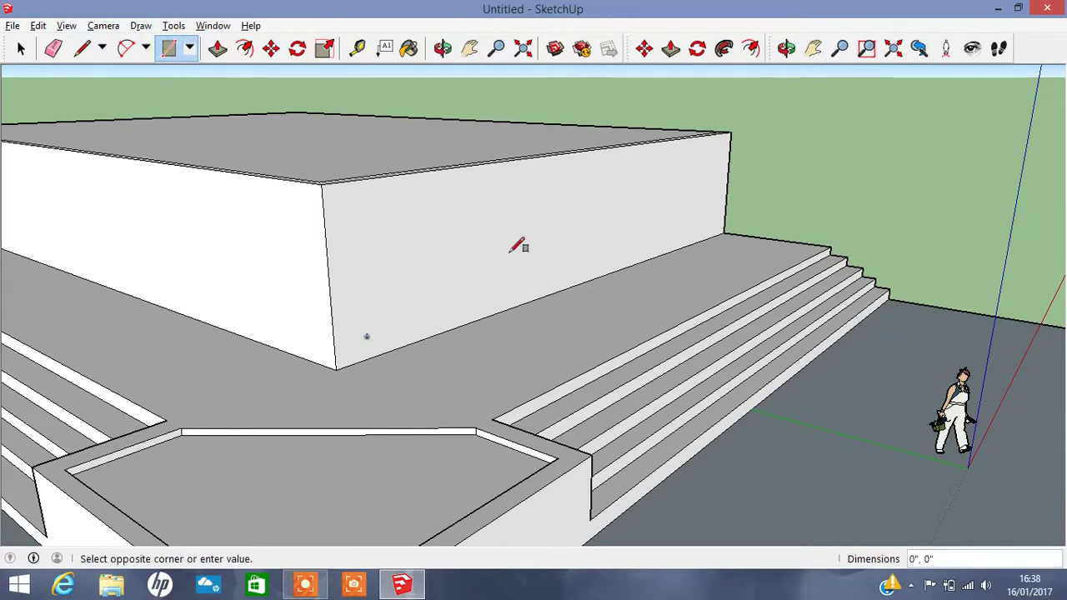
click(716, 148)
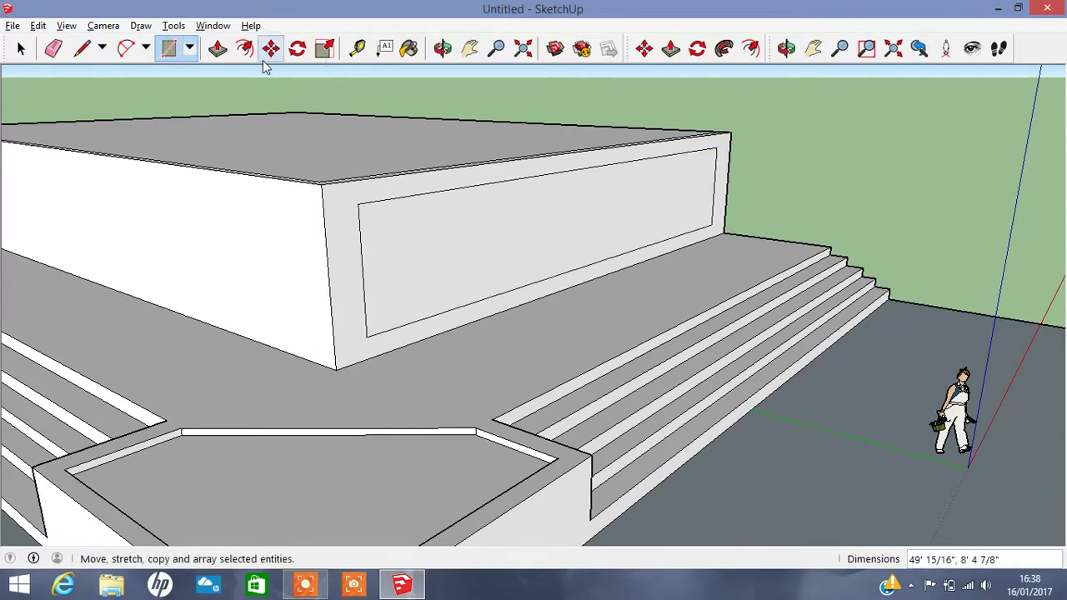
- Push the window face into the wall and set the jamb and sill depths
click(218, 48)
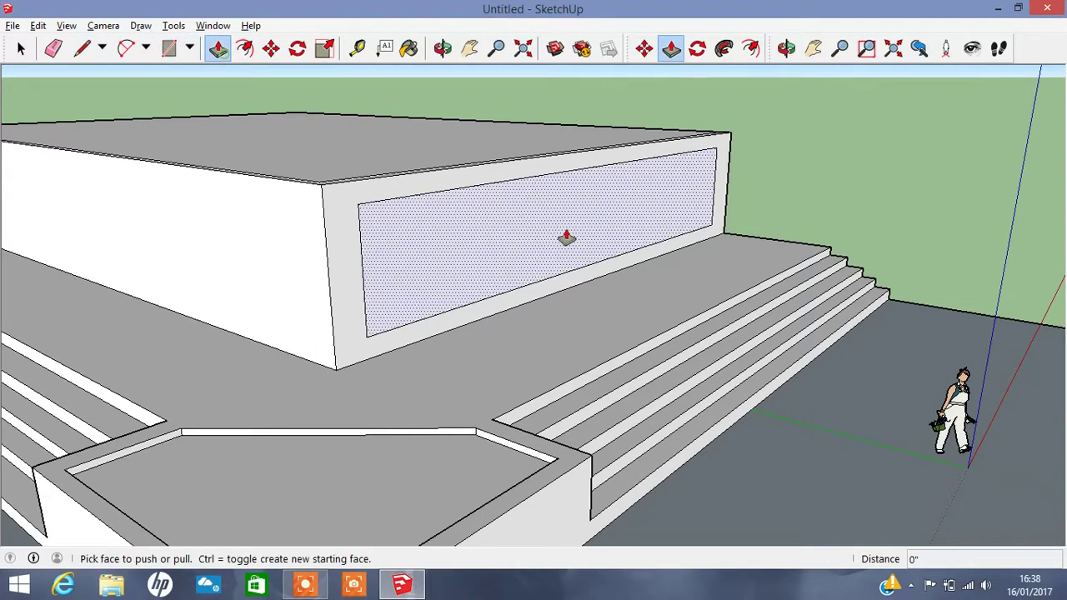
drag(566, 237, 461, 243)
scroll(682, 240, up, 3)
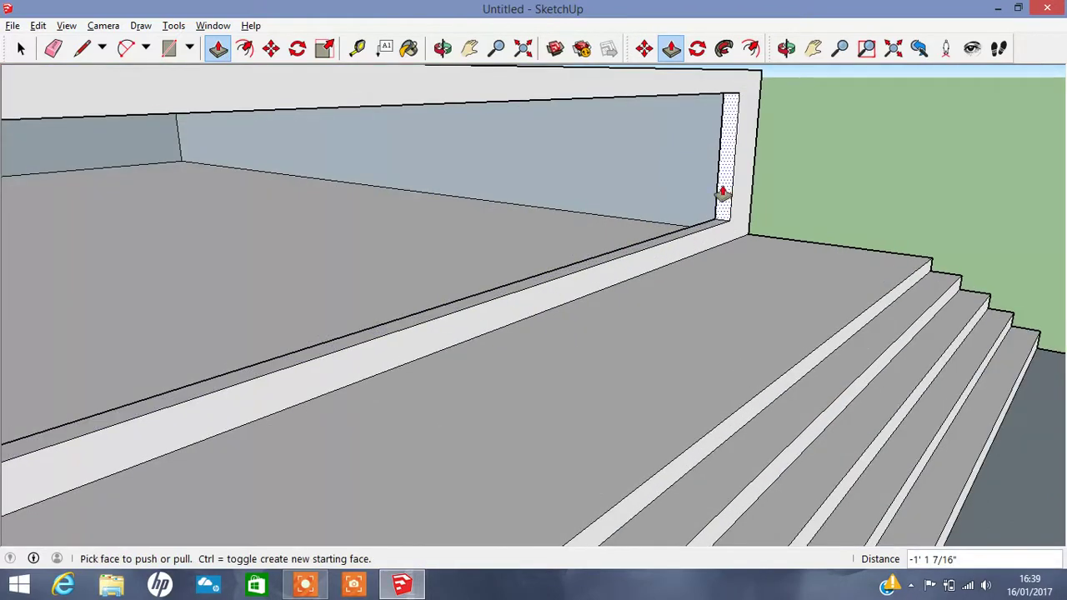
click(723, 194)
click(726, 242)
click(714, 246)
click(711, 242)
- Set the window head's depth, viewed from inside the block
key(o)
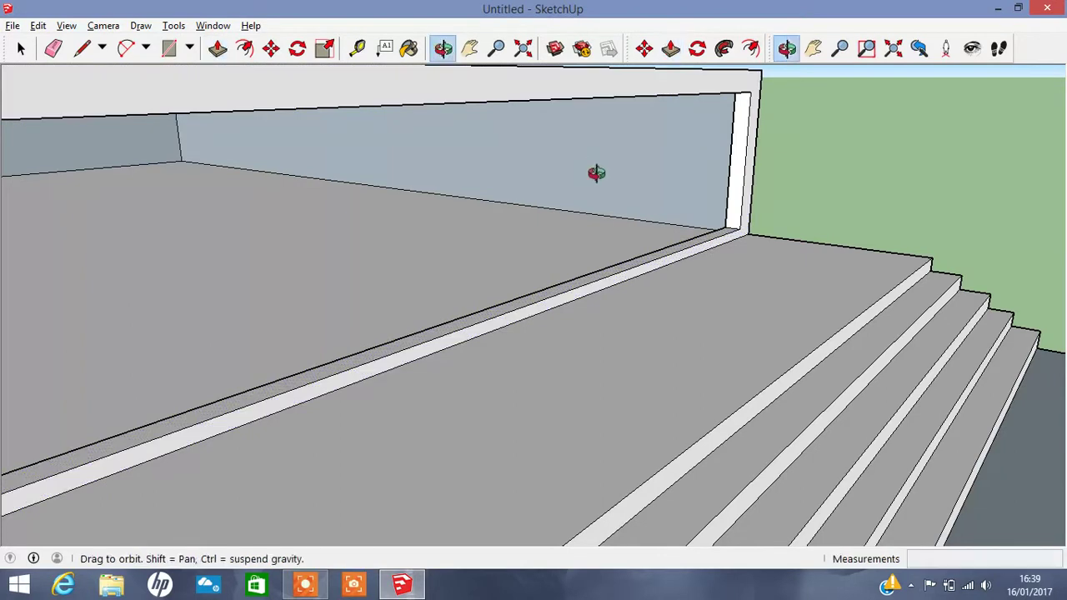
drag(596, 173, 637, 159)
click(218, 47)
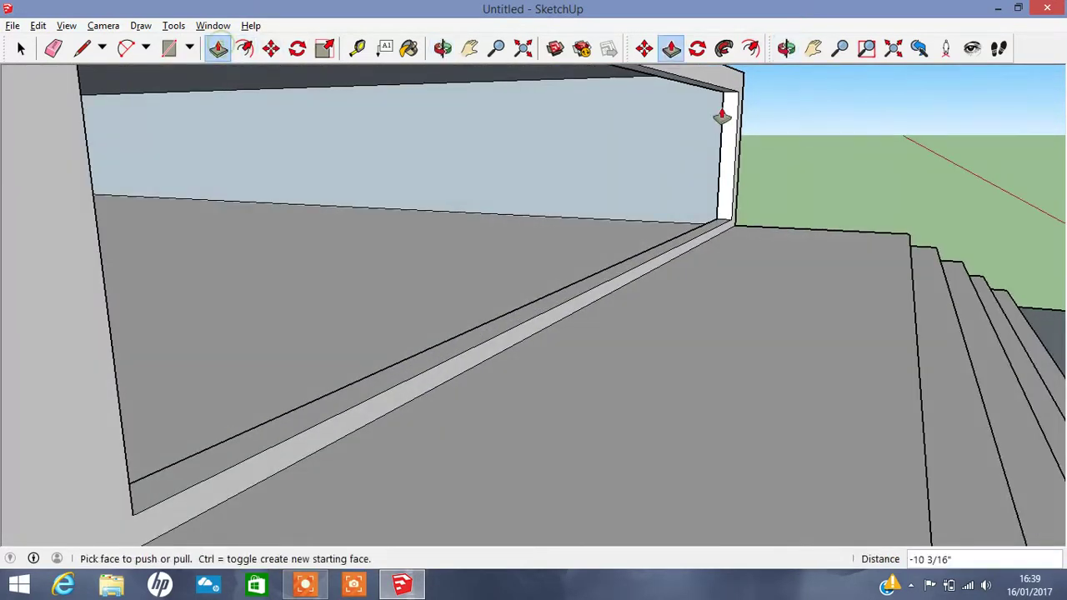
click(706, 93)
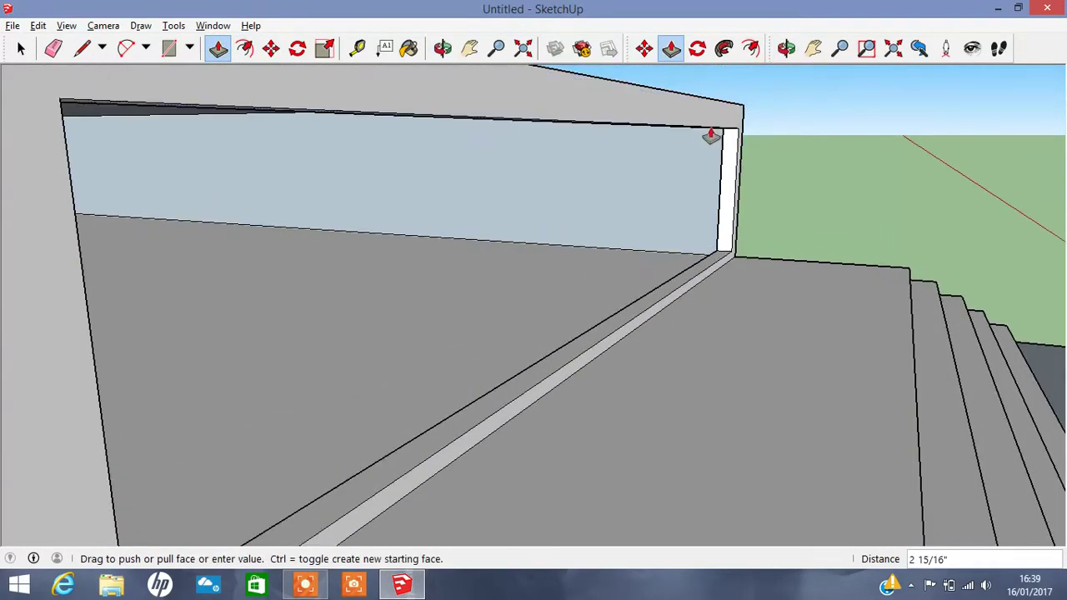
click(710, 119)
- From outside, adjust the left jamb and top soffit depths of the window
click(443, 48)
mouse_move(738, 320)
mouse_down()
mouse_move(298, 381)
mouse_move(626, 369)
mouse_move(416, 265)
mouse_up()
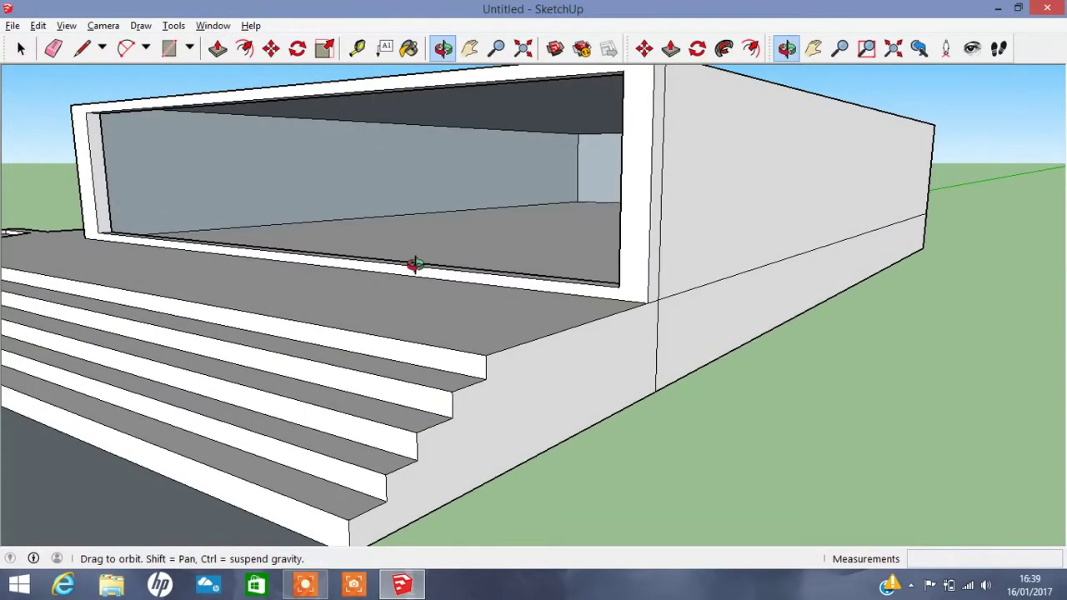
click(216, 52)
click(88, 181)
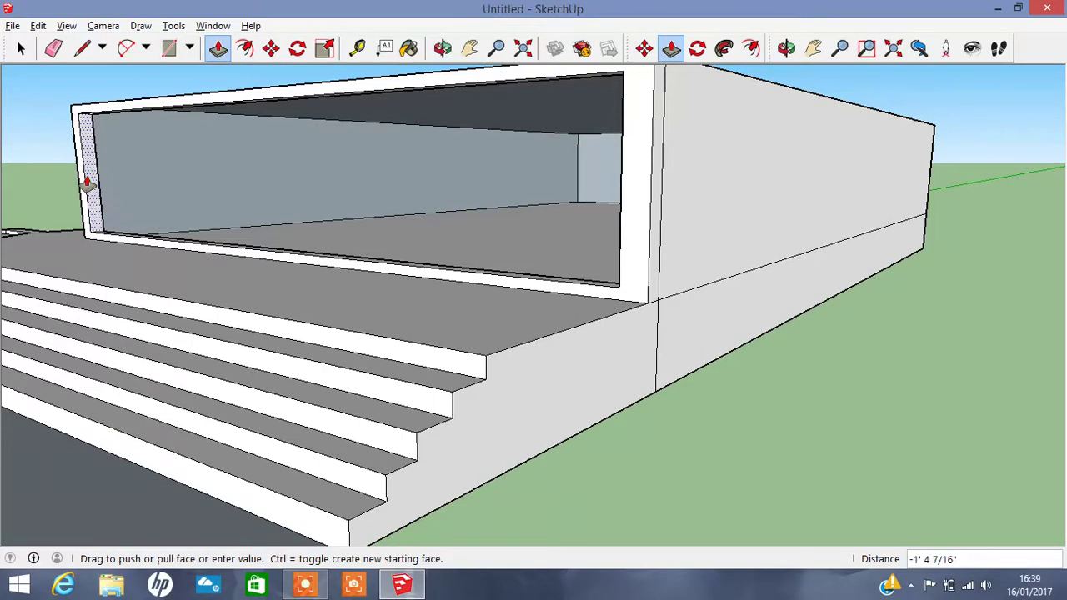
click(85, 181)
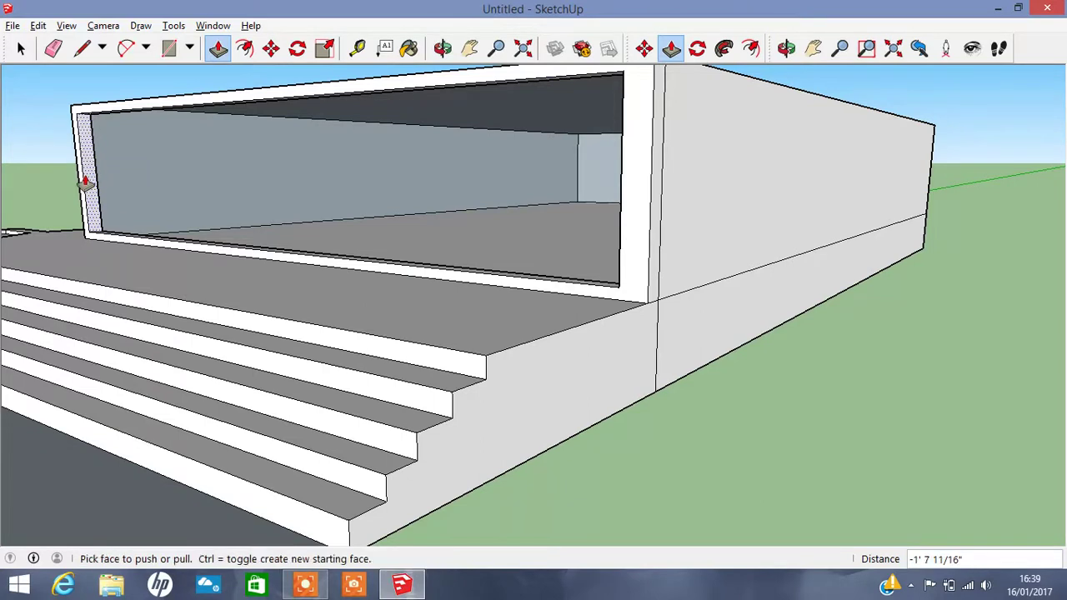
click(346, 105)
click(347, 98)
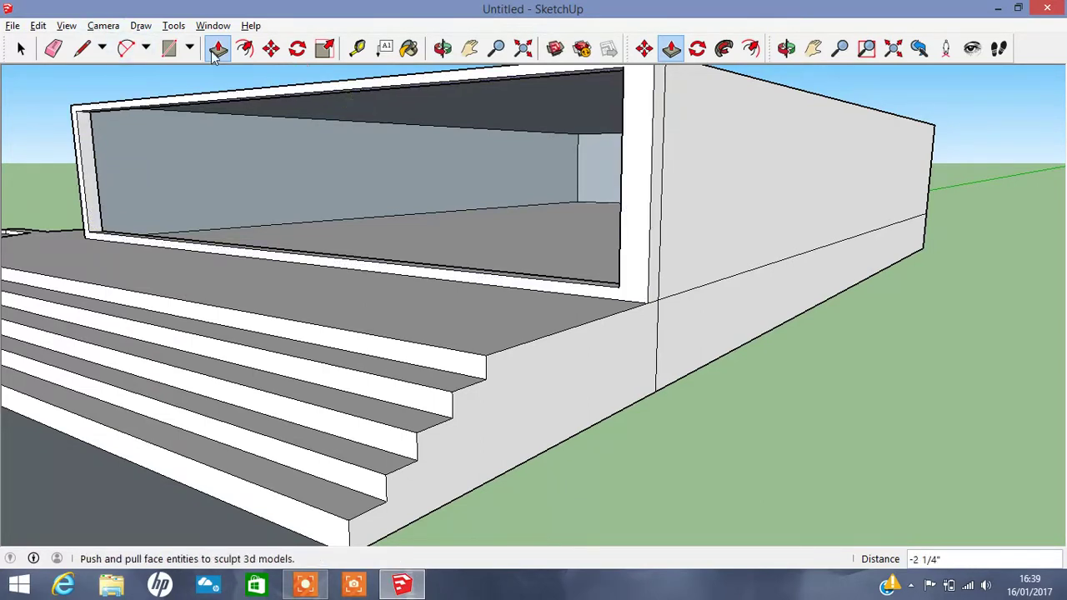
click(168, 47)
click(75, 108)
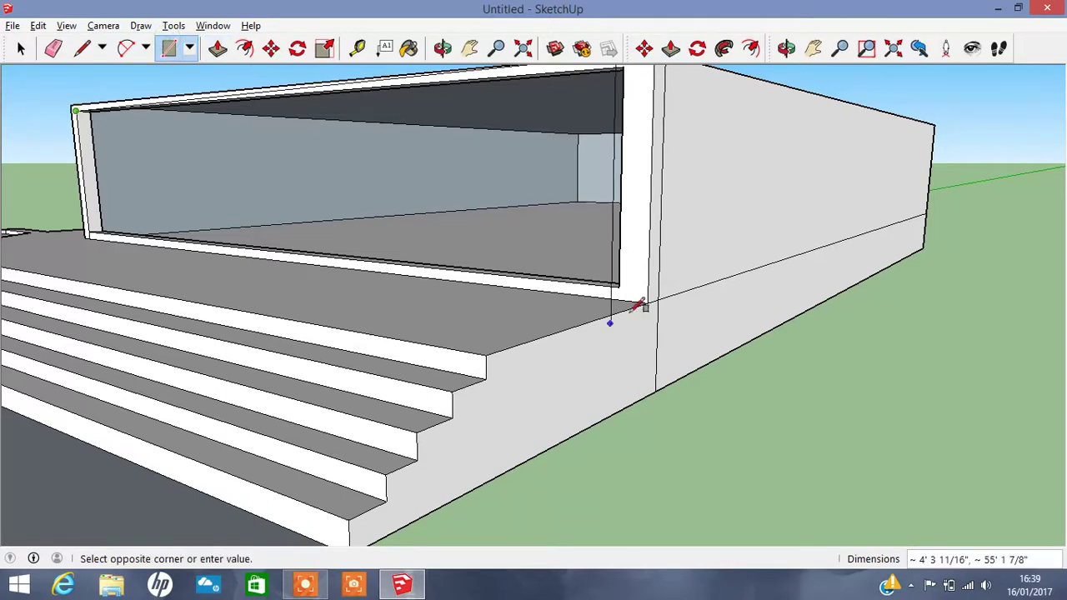
- Draw the pane across the opening and paint it Translucent Glass Blue from Glass and Mirrors
click(619, 286)
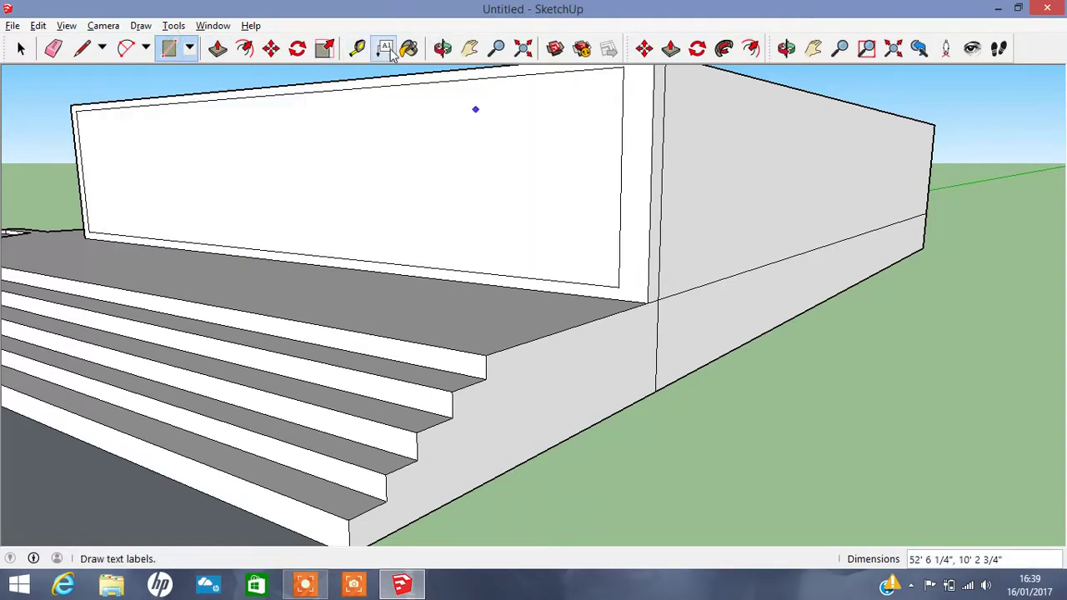
click(407, 51)
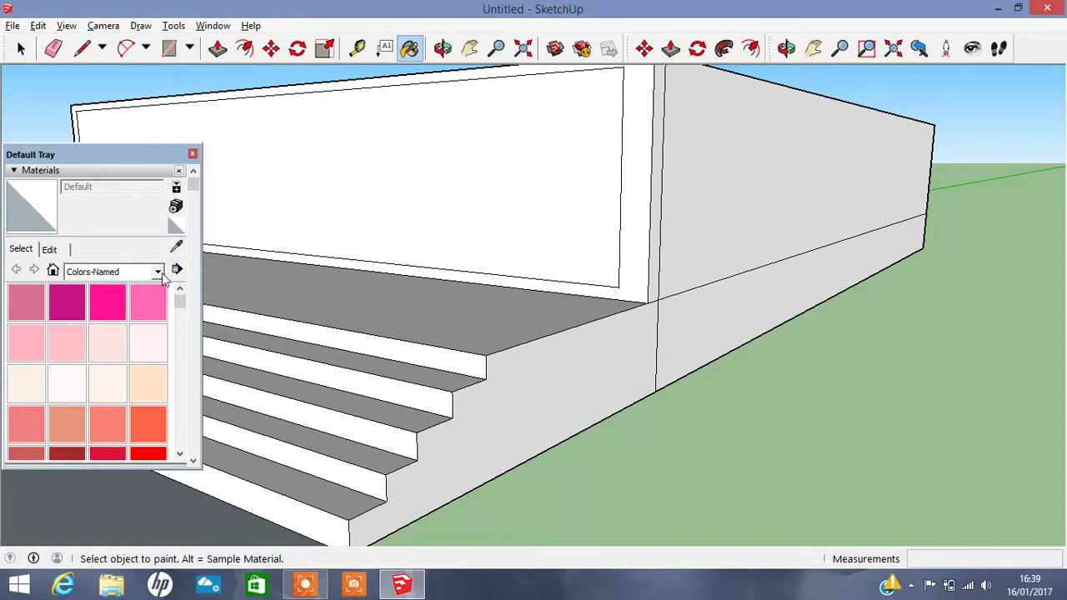
click(157, 272)
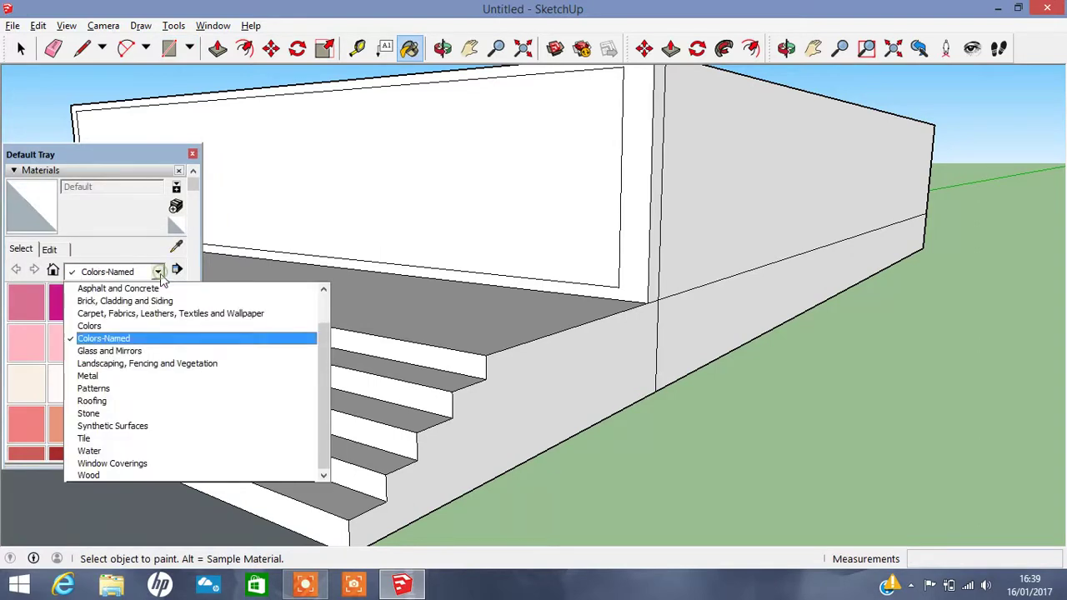
click(143, 351)
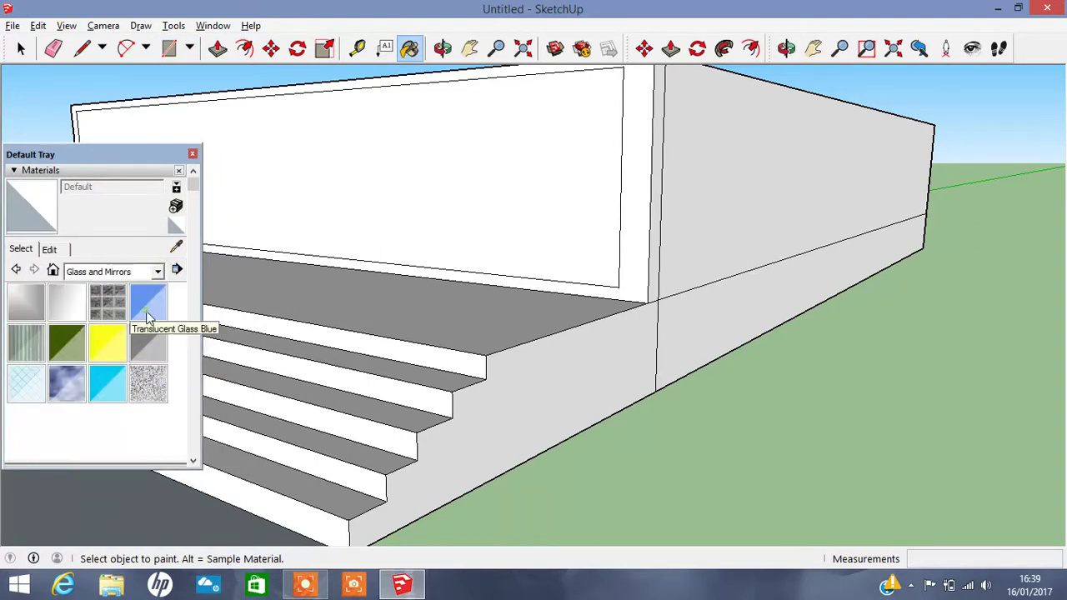
click(147, 310)
click(435, 153)
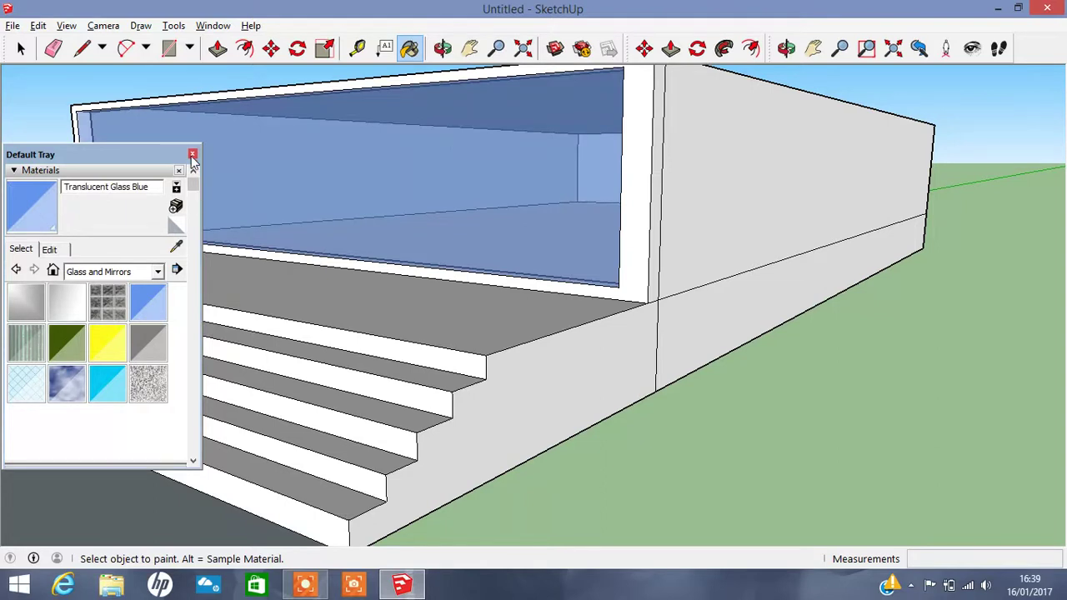
click(193, 155)
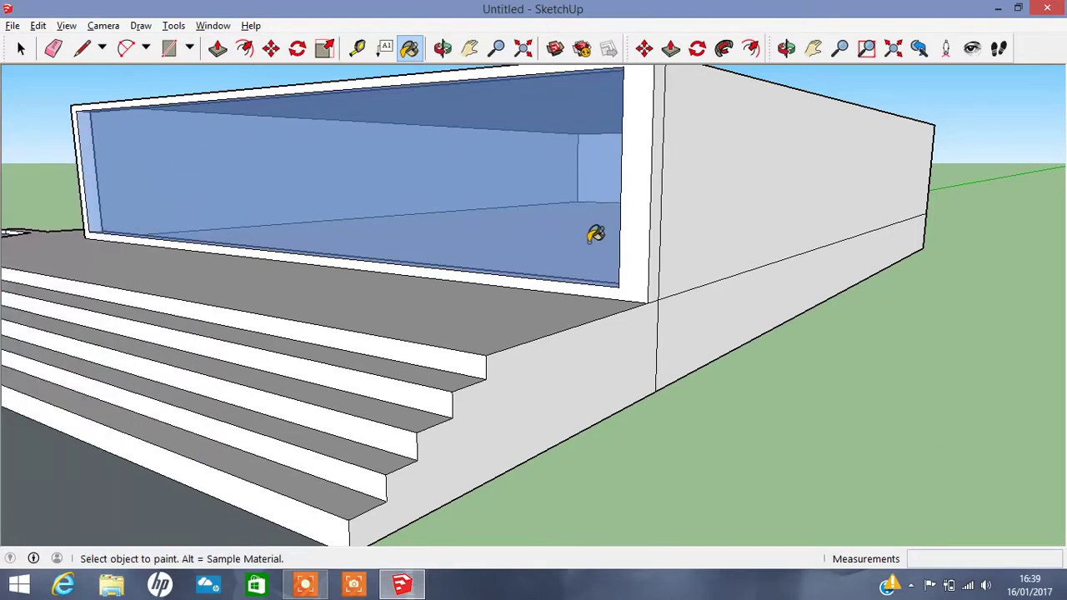
click(443, 47)
mouse_move(331, 143)
mouse_down()
mouse_move(788, 245)
mouse_move(446, 76)
mouse_up()
- Raise the floor face slightly beside the dark groove
scroll(764, 246, up, 3)
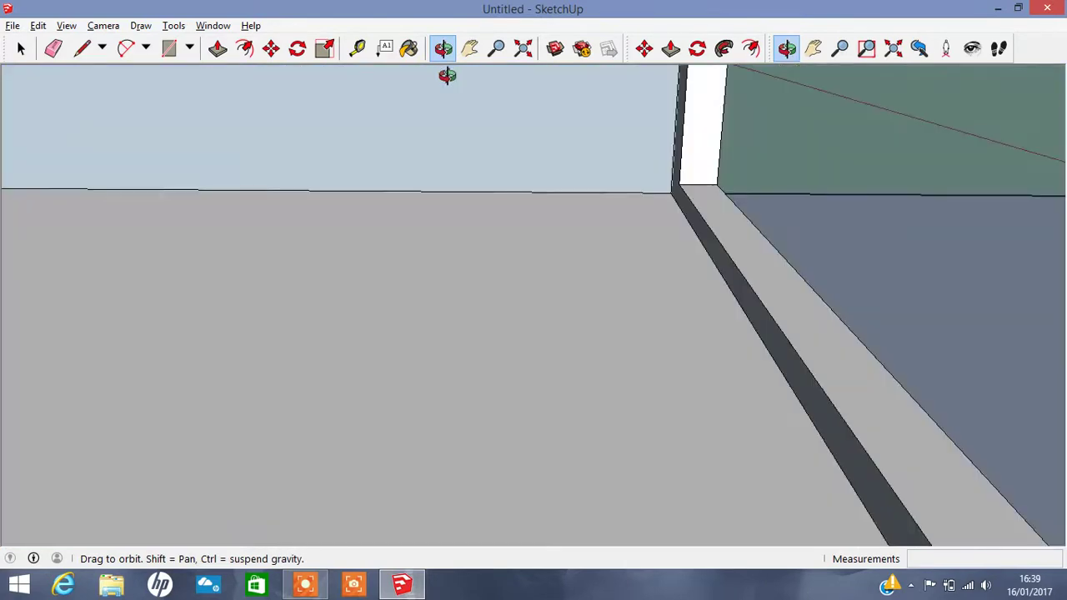
click(218, 48)
click(758, 286)
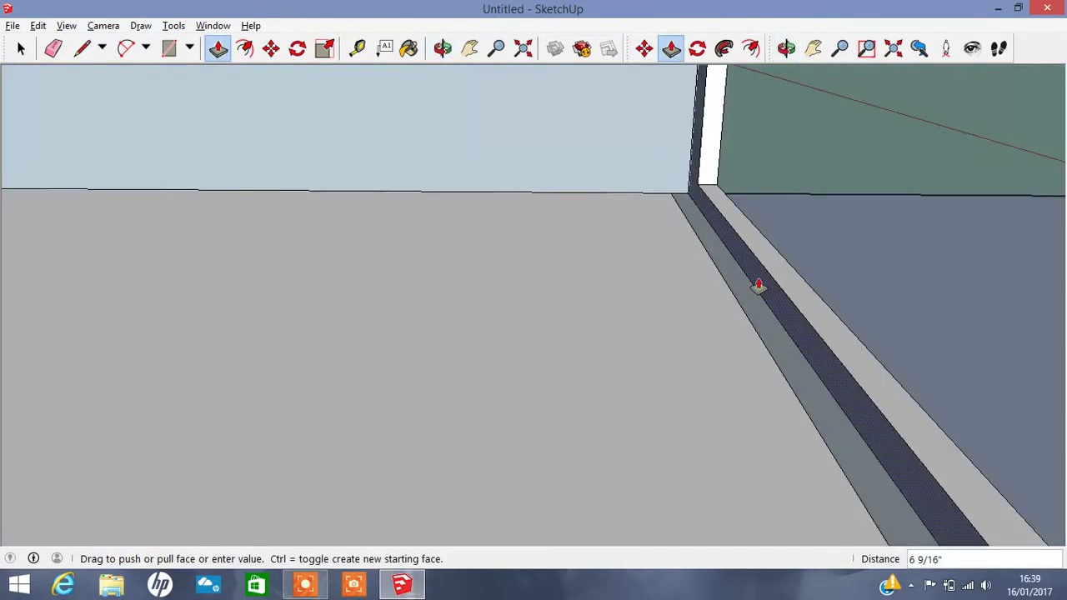
click(659, 264)
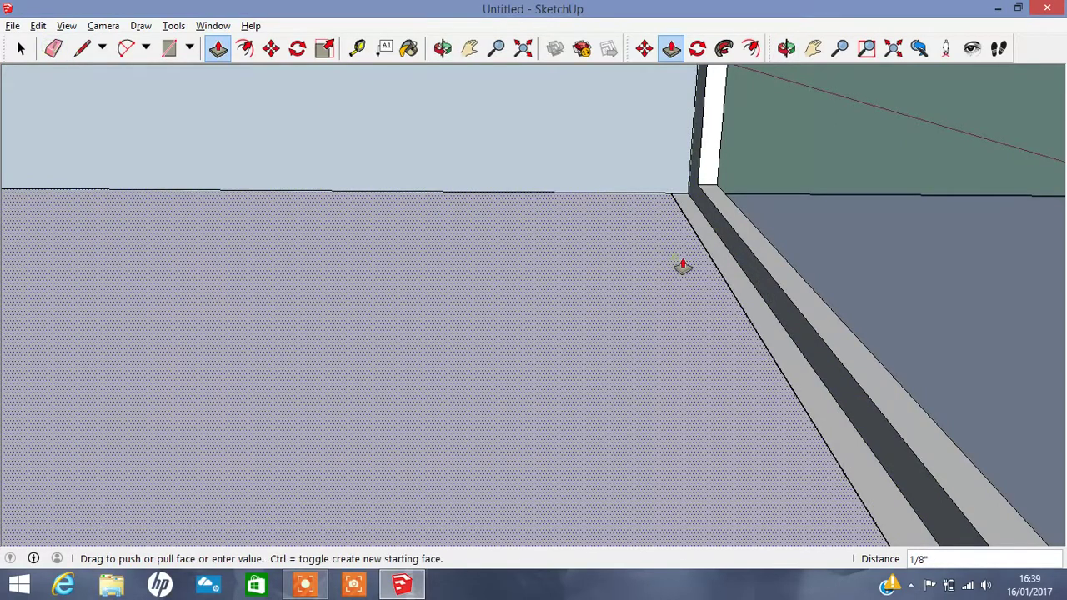
click(683, 264)
key(e)
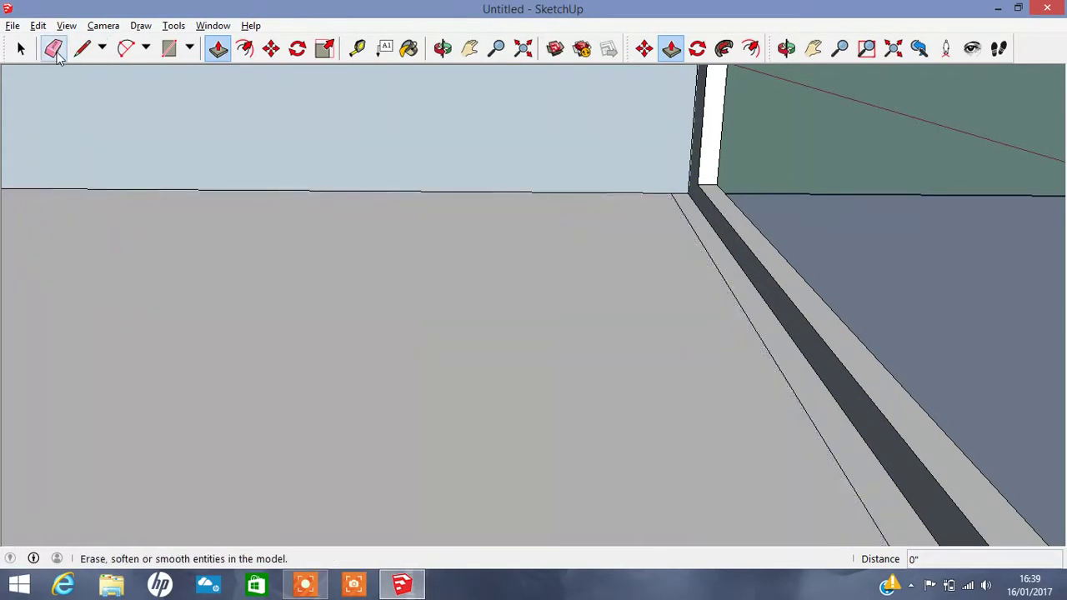
- Push the dark floor groove to 1 1/2" deep and turn the view toward the back wall
click(217, 47)
click(819, 367)
click(826, 368)
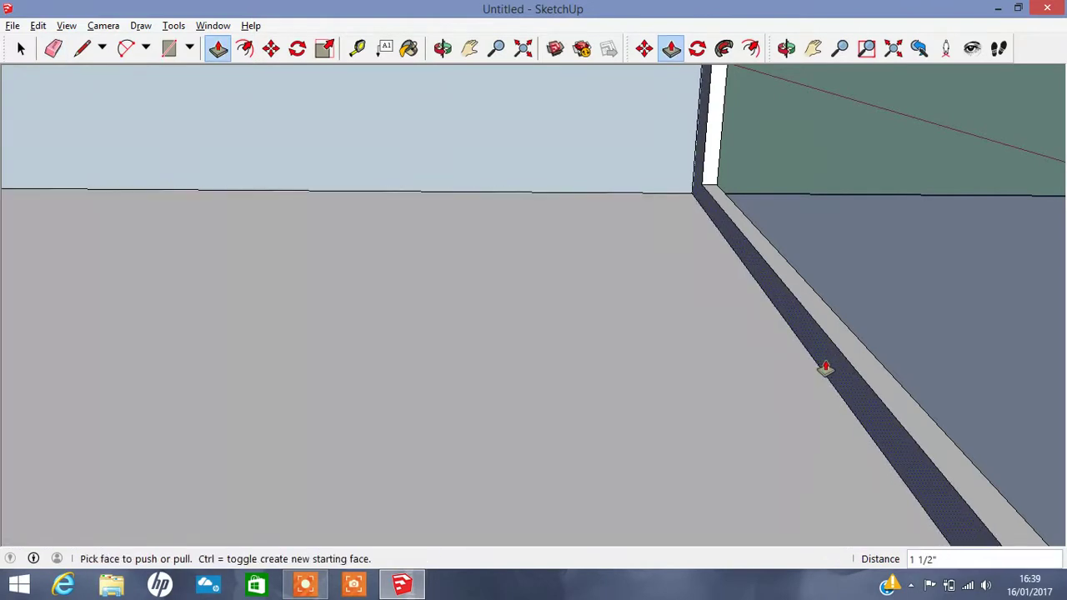
click(972, 48)
mouse_move(1006, 145)
mouse_down()
mouse_move(440, 172)
mouse_move(678, 309)
mouse_move(612, 233)
mouse_move(672, 284)
mouse_move(888, 292)
mouse_up()
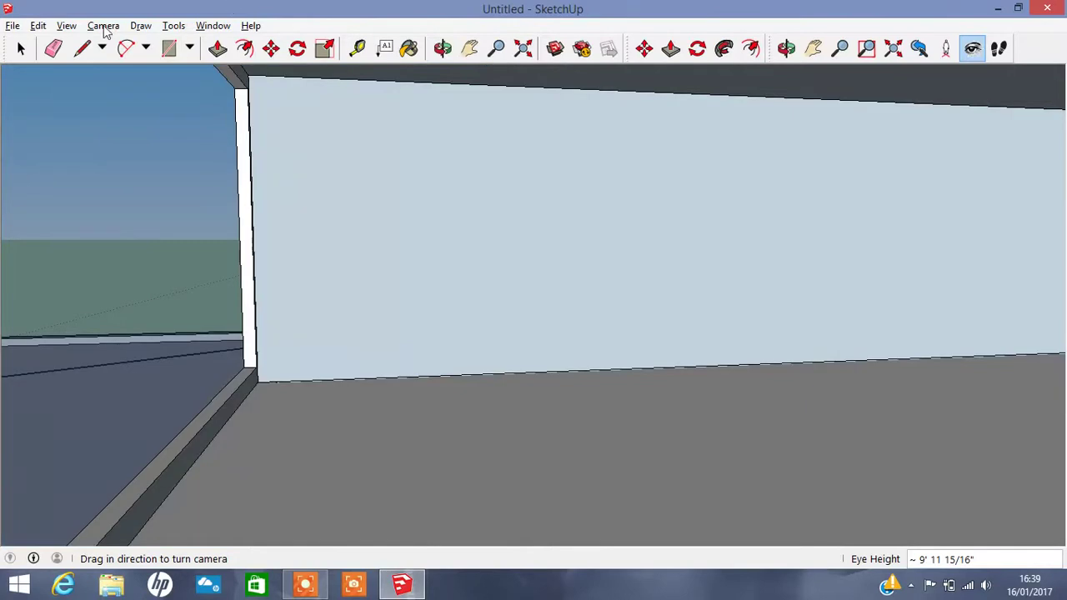
- Draw a rectangle along the back wall and recess it into the wall
click(169, 47)
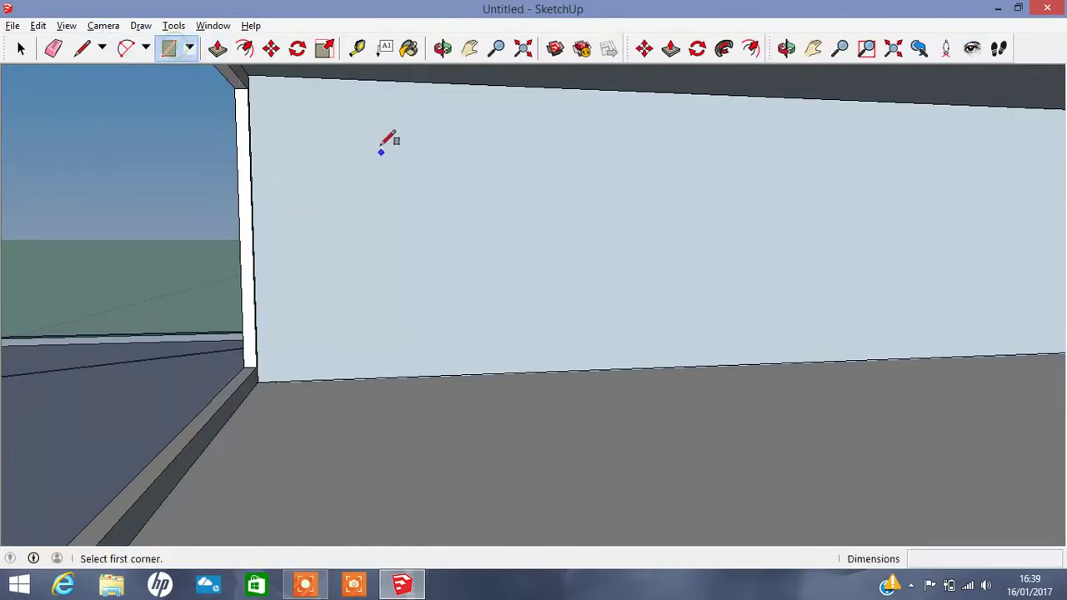
click(265, 90)
middle_drag(812, 248, 1011, 299)
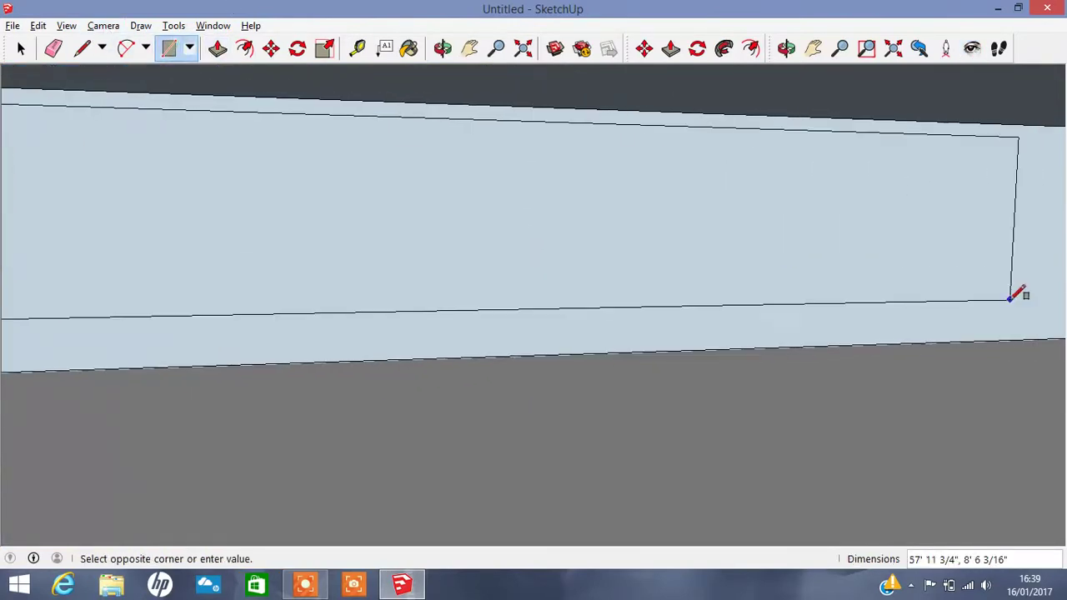
click(997, 323)
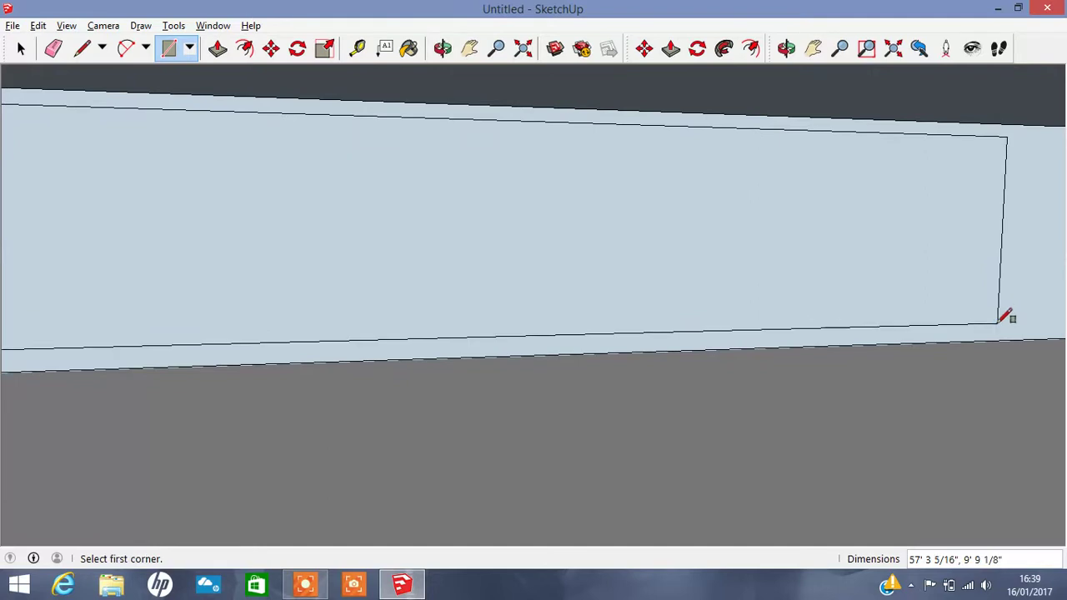
click(218, 48)
click(793, 237)
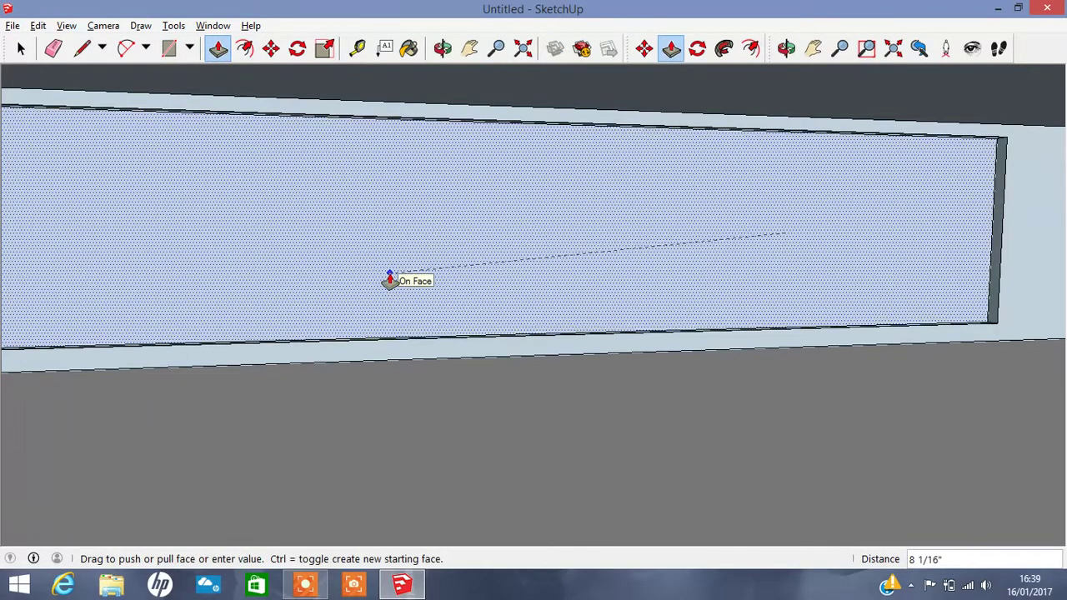
click(389, 279)
- Deepen the recessed strip to 2 3/8", erase its bottom line, and push the wall face beside the opening
key(o)
mouse_move(345, 369)
mouse_down()
mouse_move(803, 437)
mouse_move(456, 344)
mouse_up()
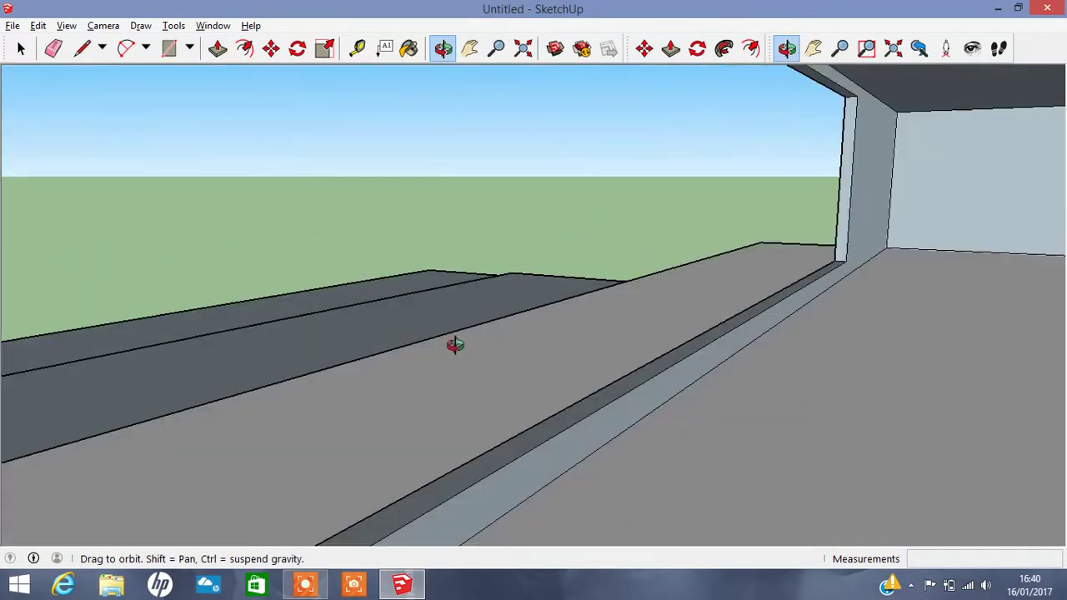
click(218, 47)
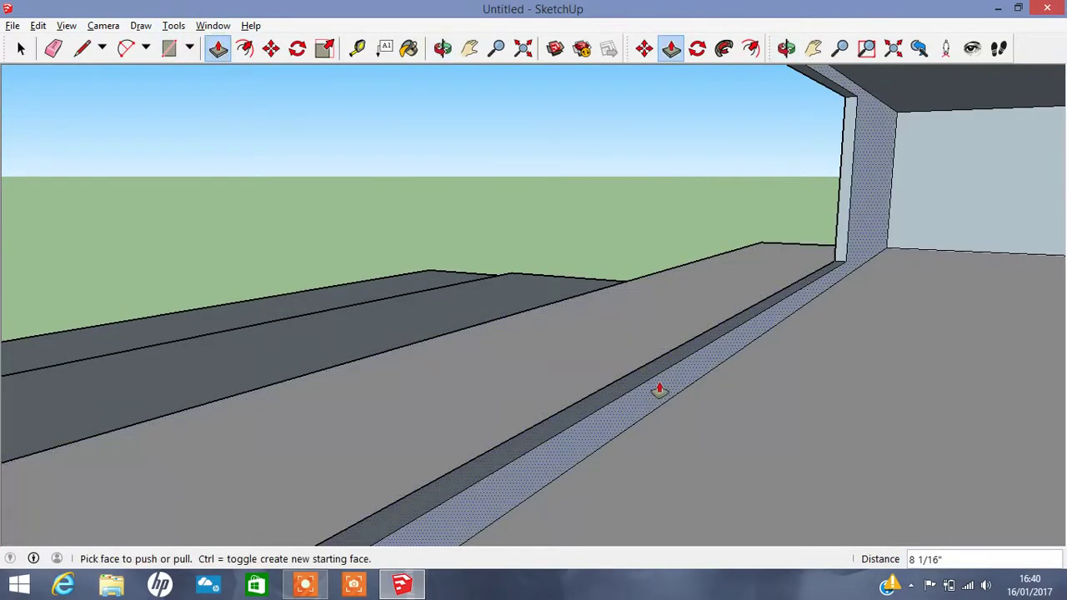
click(658, 391)
click(653, 389)
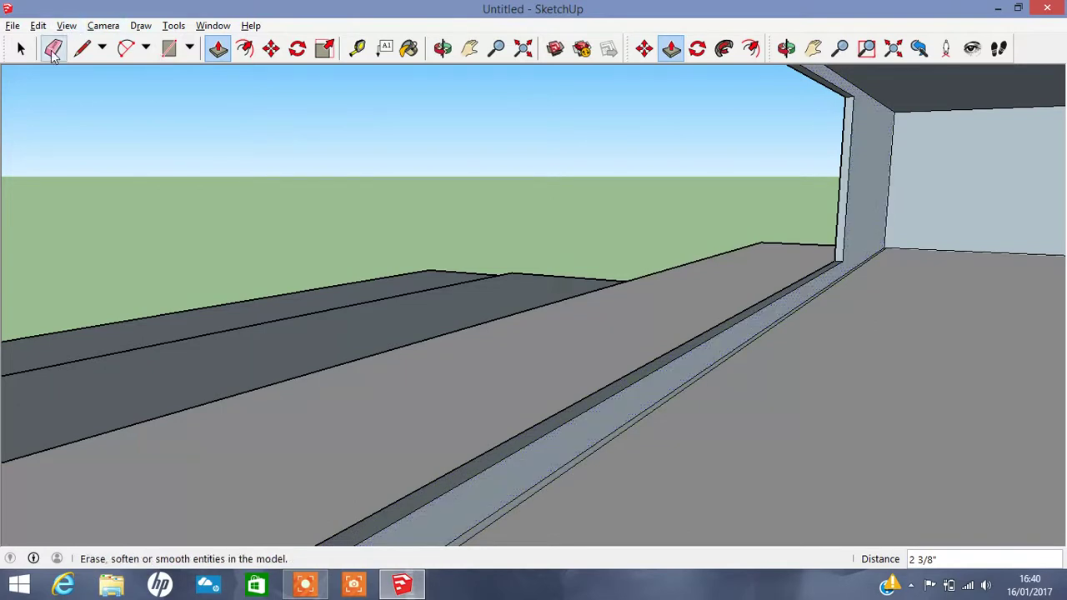
click(51, 50)
drag(601, 450, 686, 422)
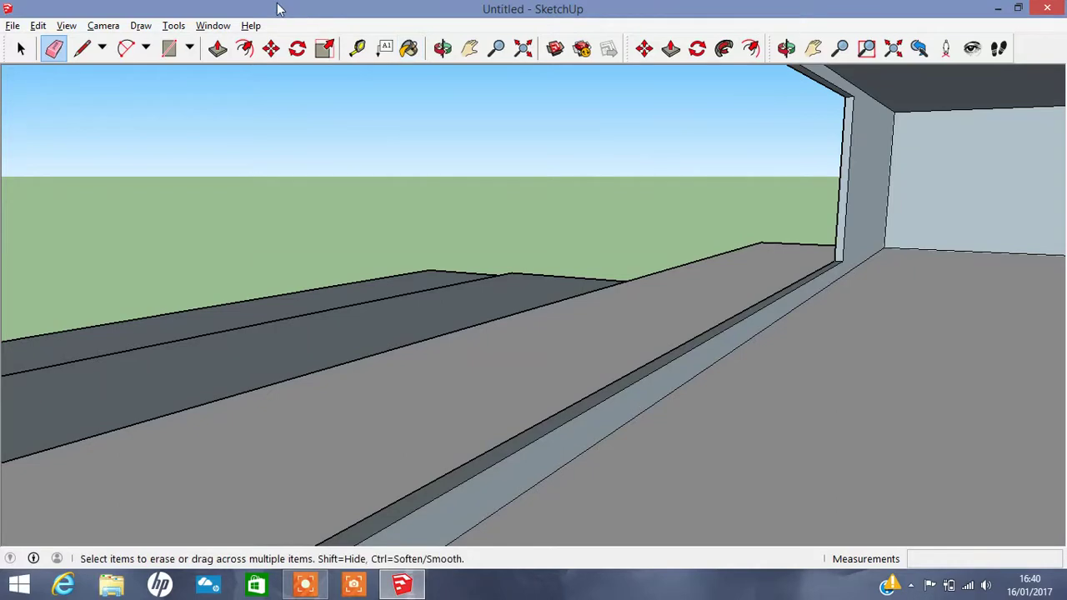
click(217, 48)
click(849, 226)
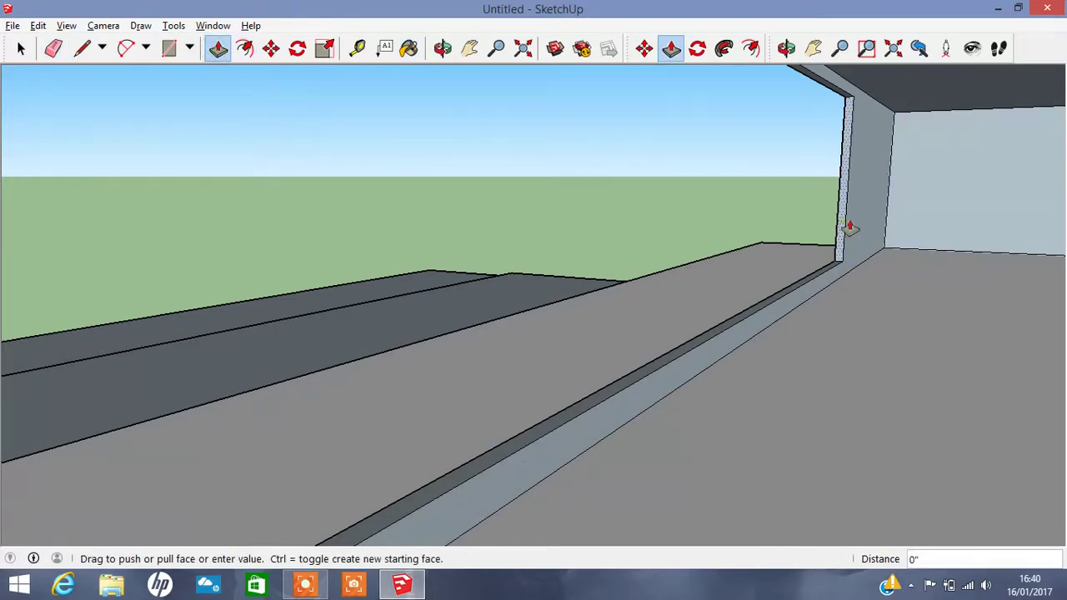
click(884, 223)
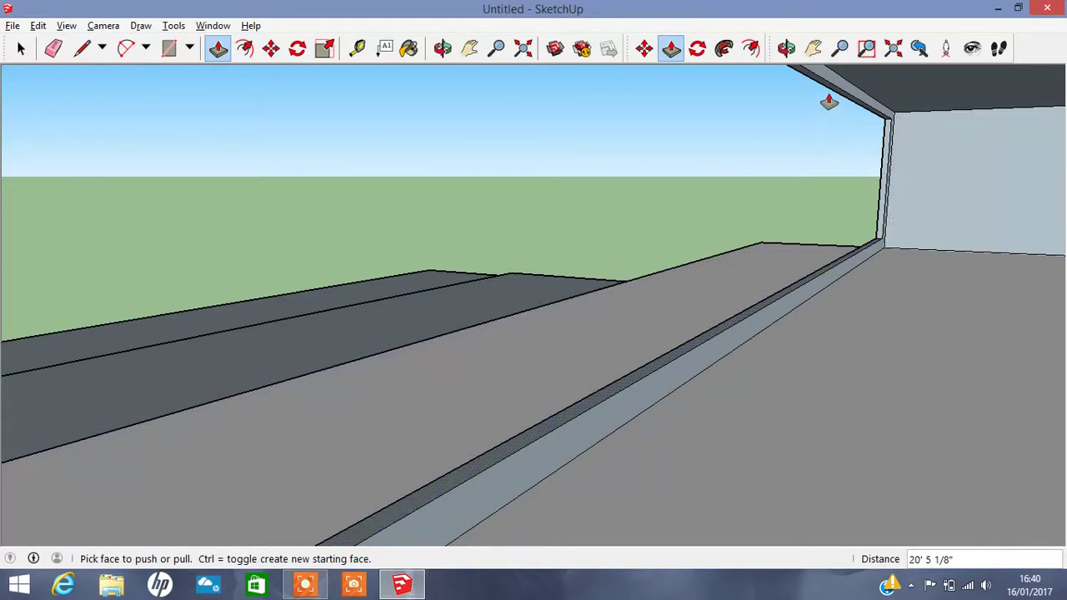
- Push the sill face below the glazed opening inward
click(443, 47)
drag(684, 309, 948, 352)
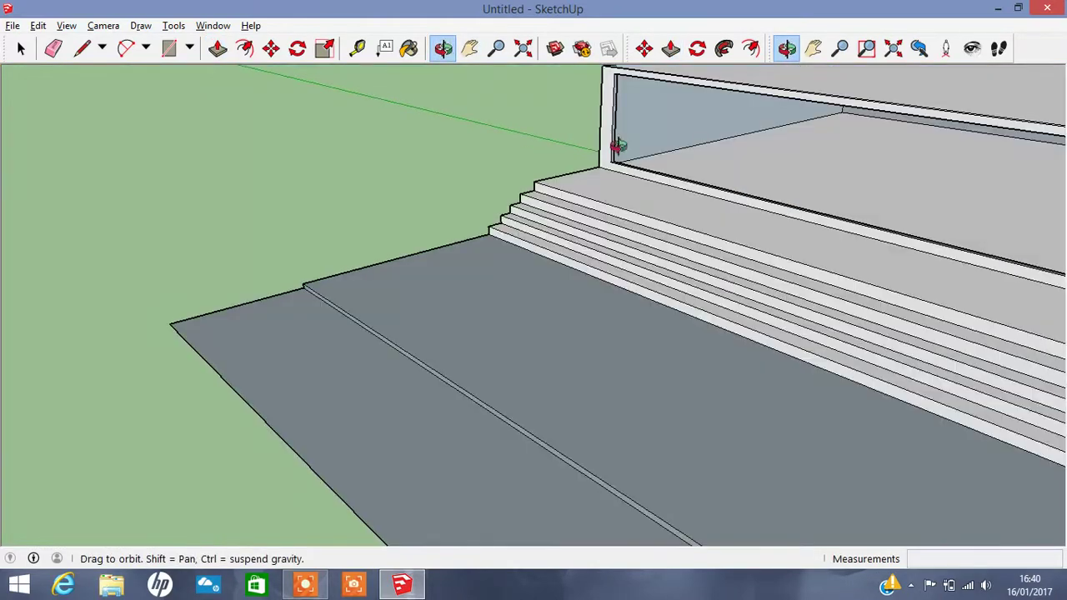
drag(614, 143, 425, 50)
click(469, 48)
scroll(683, 209, down, 5)
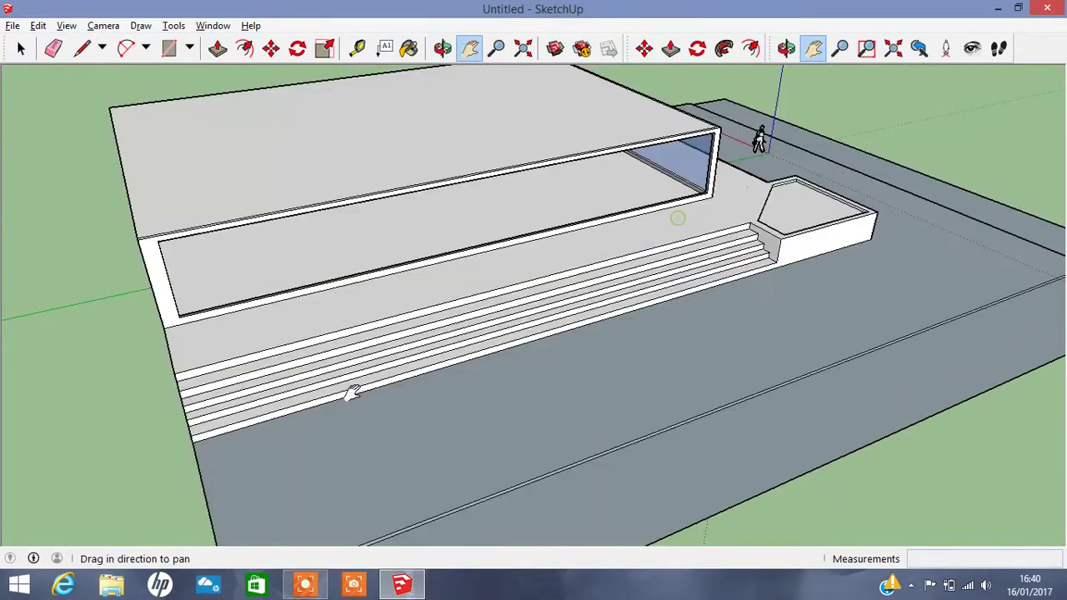
scroll(710, 219, up, 4)
scroll(710, 219, up, 2)
drag(707, 217, 650, 402)
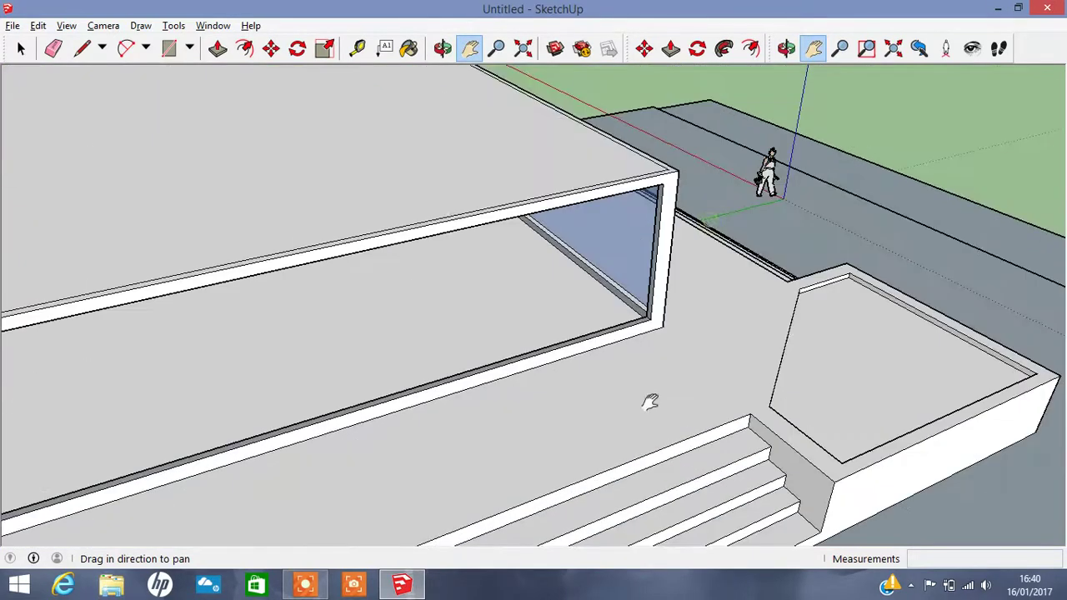
click(218, 47)
mouse_move(607, 330)
mouse_down()
mouse_move(617, 306)
mouse_move(566, 250)
mouse_up()
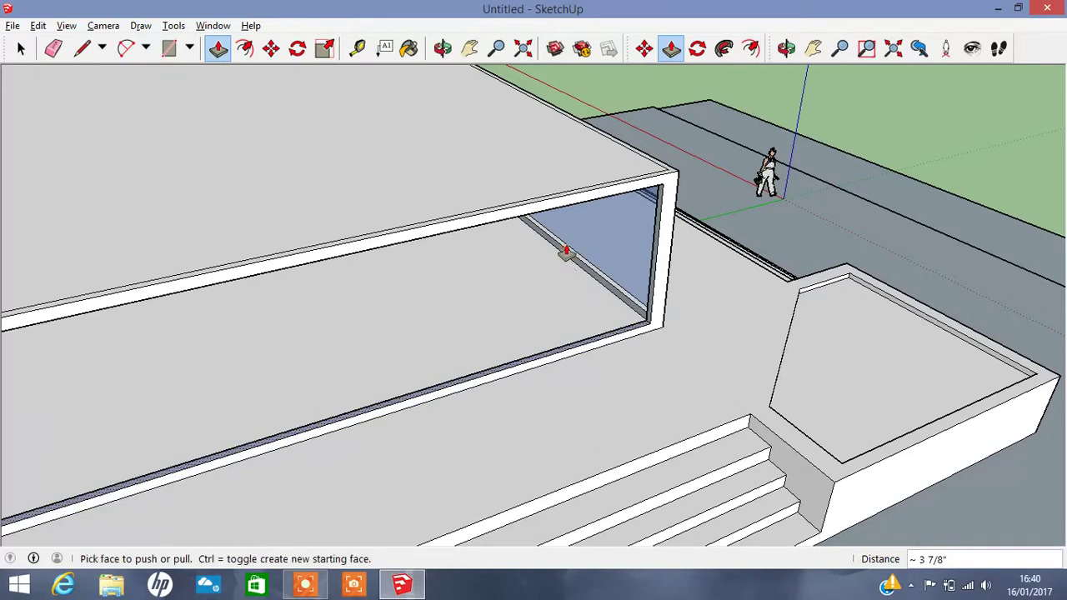
- From a low view, move the opening's ceiling face about 1 1/4"
click(442, 48)
mouse_move(452, 162)
mouse_down()
mouse_move(605, 72)
mouse_move(689, 83)
mouse_up()
click(217, 47)
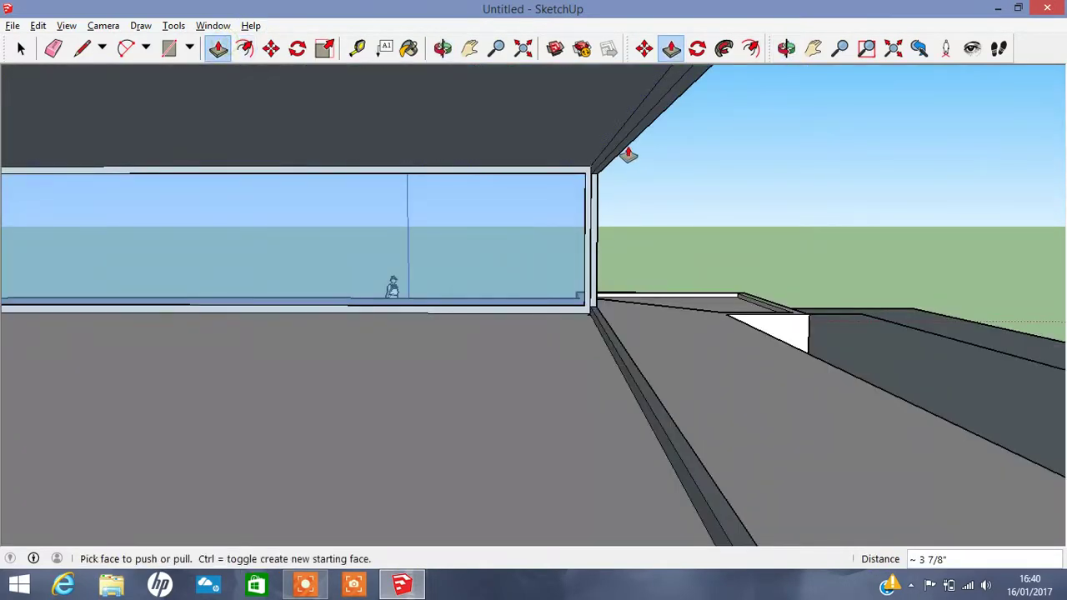
click(609, 161)
click(545, 178)
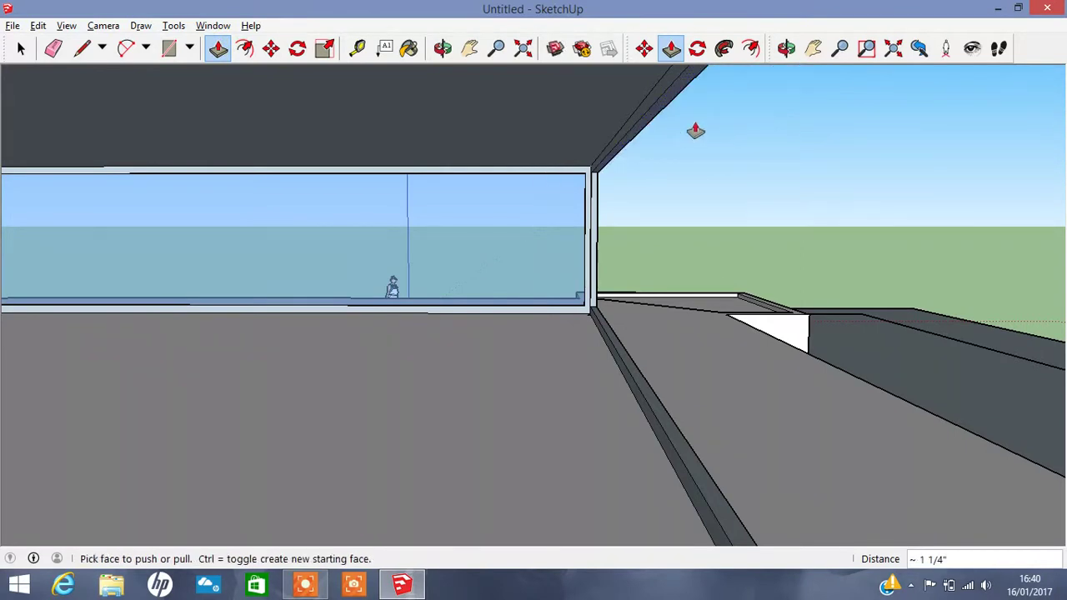
- Push the opening's side jamb face inward to narrow the frame
click(442, 47)
mouse_move(667, 362)
mouse_down()
mouse_move(271, 381)
mouse_move(512, 399)
mouse_up()
scroll(410, 305, up, 3)
scroll(409, 305, up, 3)
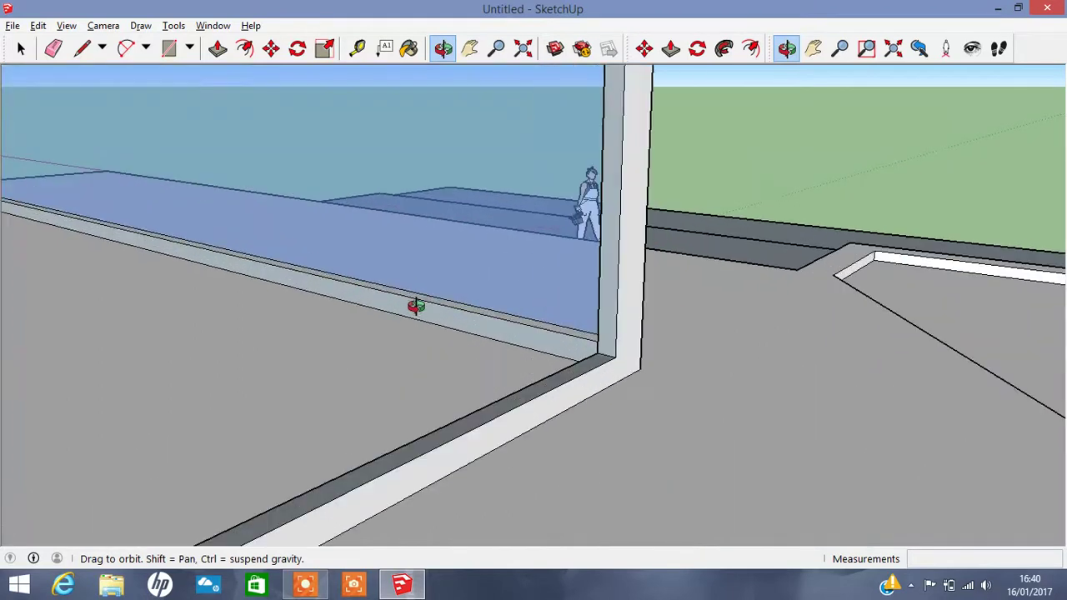
scroll(698, 341, up, 2)
scroll(890, 364, up, 2)
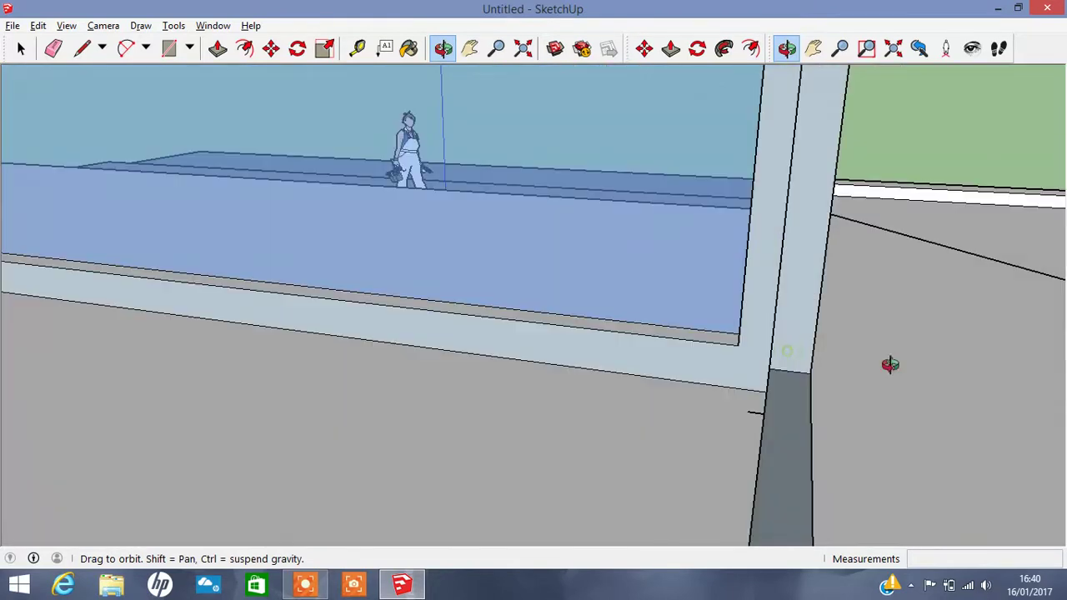
mouse_move(890, 364)
mouse_down()
mouse_move(595, 370)
mouse_move(799, 475)
mouse_up()
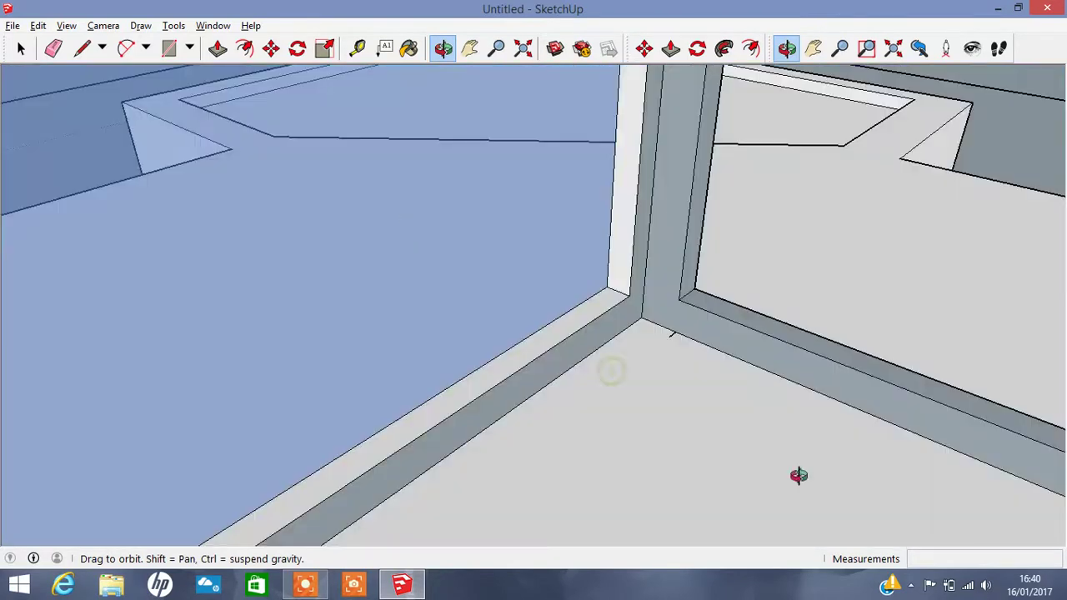
click(52, 47)
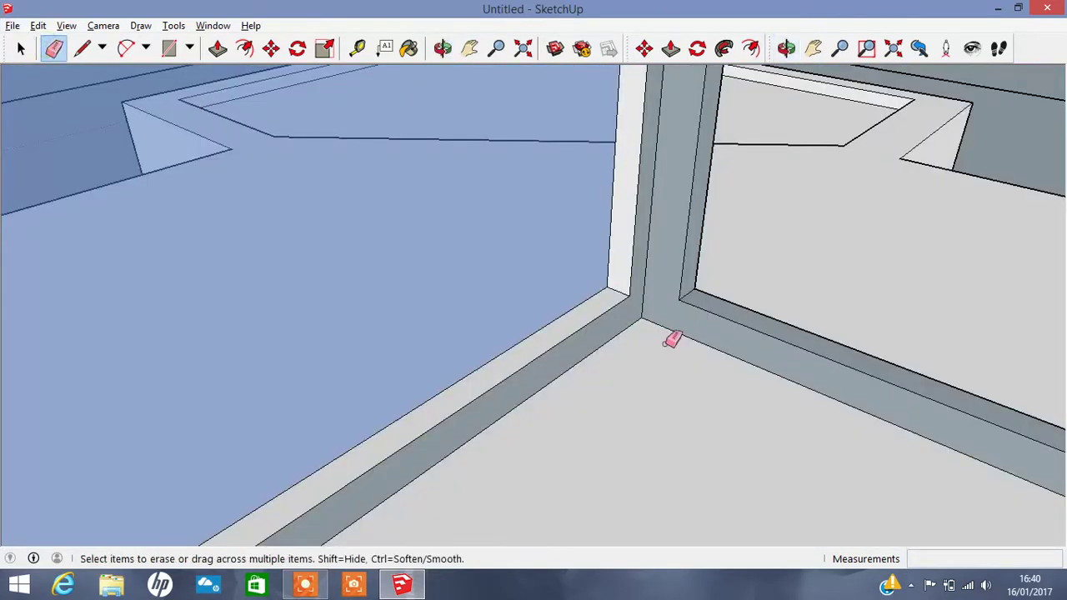
click(218, 47)
mouse_move(689, 222)
mouse_down()
mouse_move(632, 225)
mouse_move(674, 225)
mouse_up()
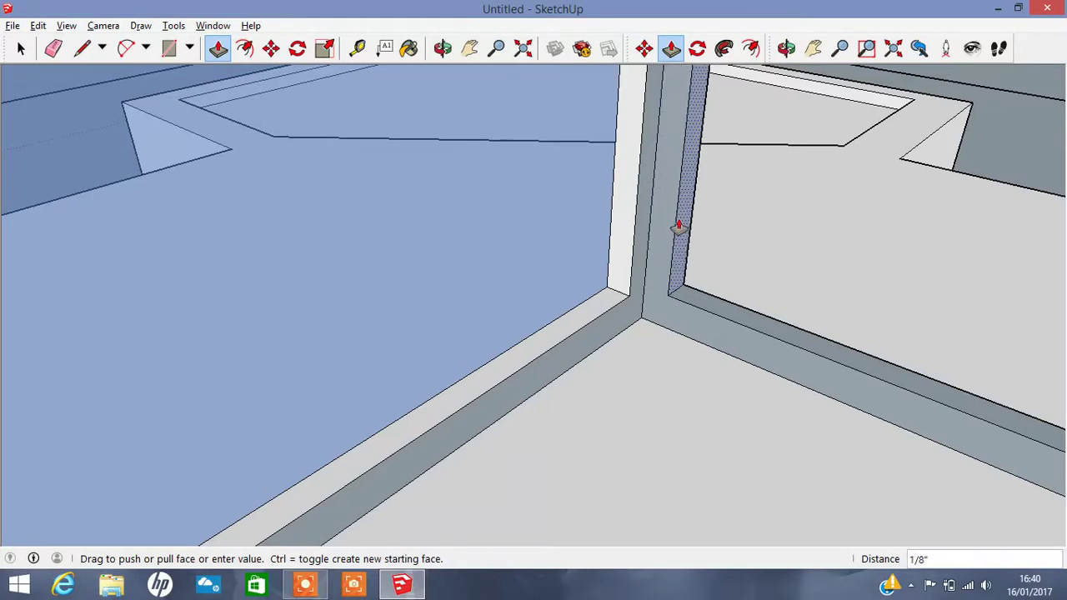
click(442, 47)
drag(450, 133, 317, 65)
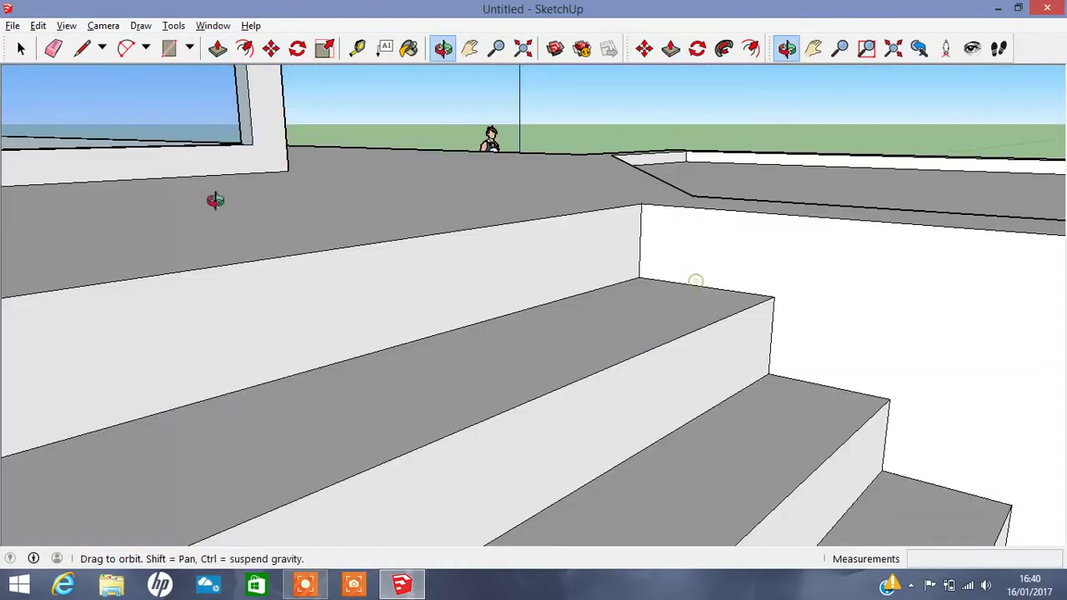
- Draw a rectangular pane across the opening and paint it Translucent Glass Blue
click(169, 47)
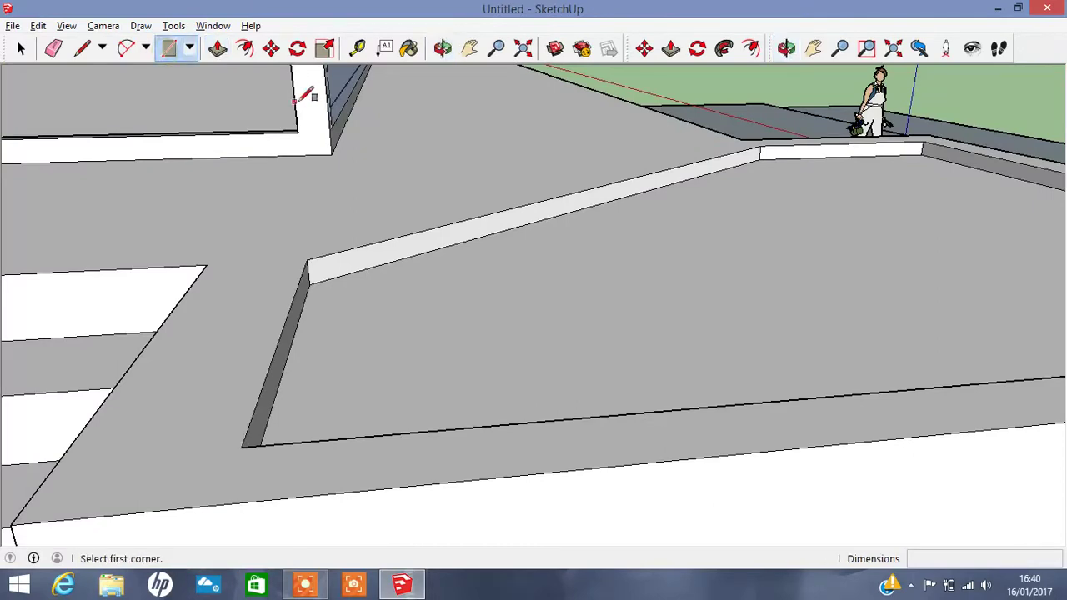
click(296, 101)
click(265, 132)
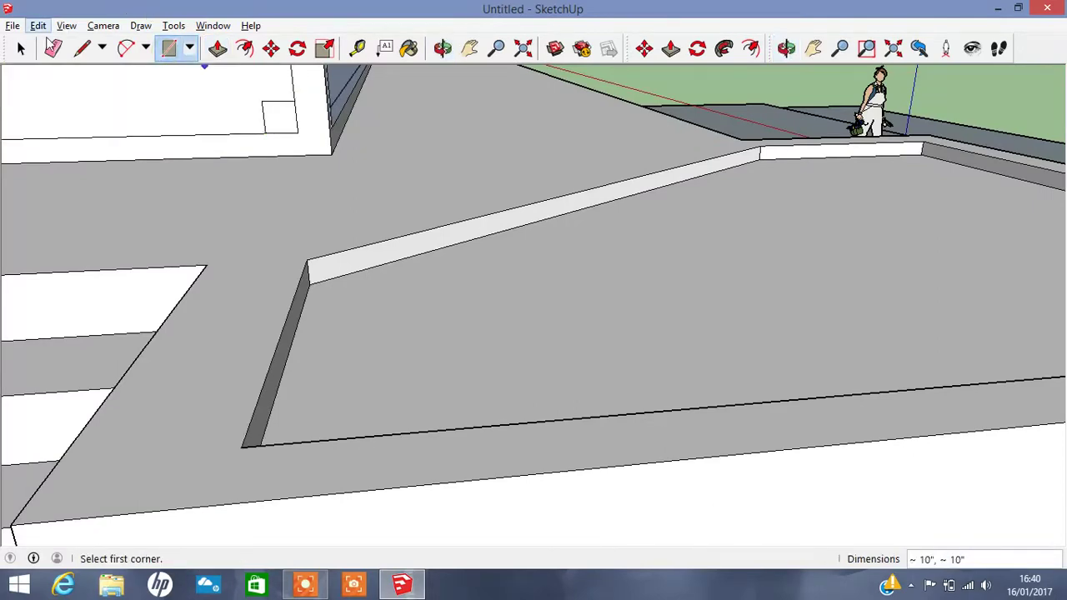
click(52, 48)
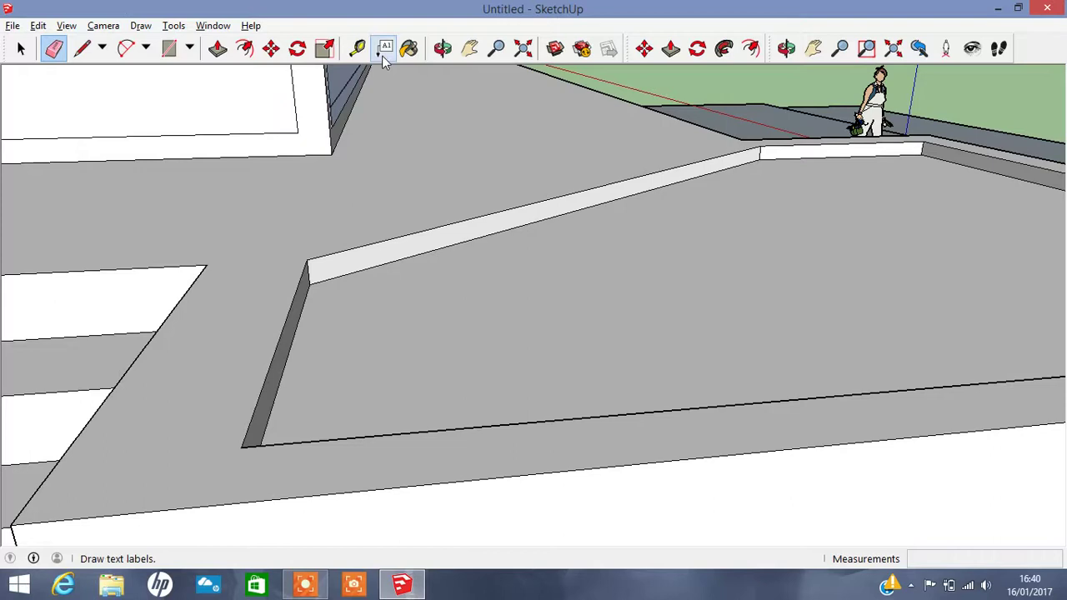
click(408, 47)
click(207, 117)
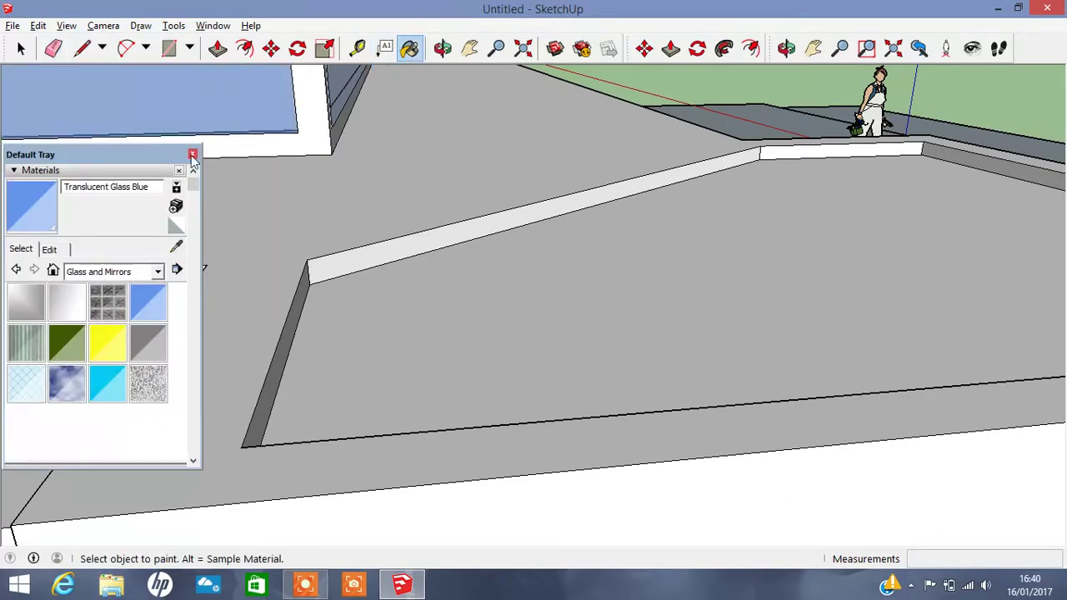
click(192, 155)
- Pan and orbit around the glazed block and steps, including a close view along the wall
click(470, 47)
mouse_move(560, 409)
mouse_down()
mouse_move(618, 495)
mouse_move(662, 260)
mouse_up()
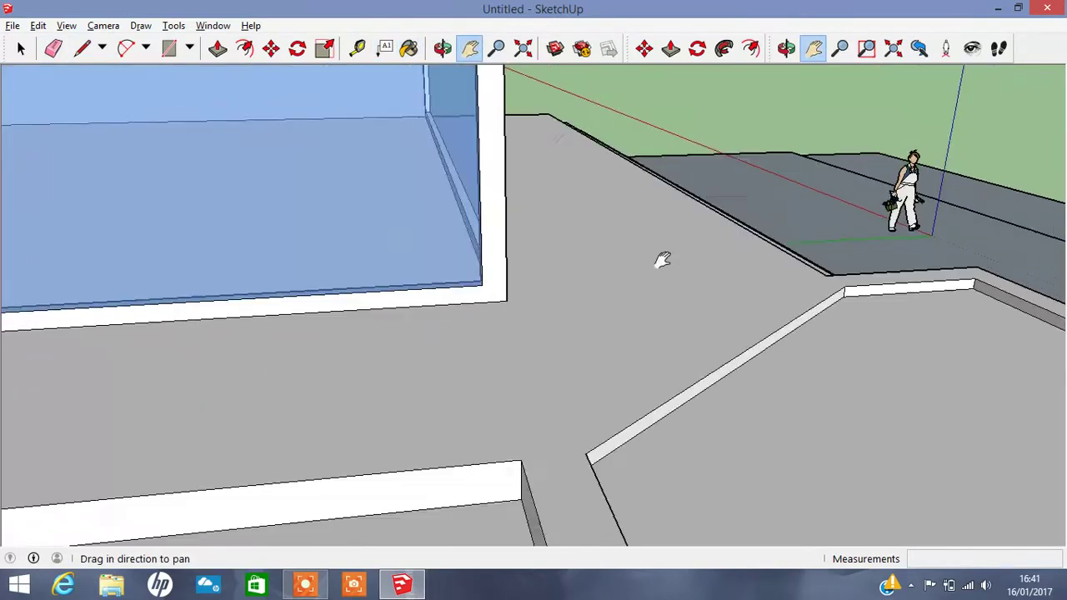
scroll(662, 260, down, 3)
scroll(662, 260, down, 2)
click(443, 48)
mouse_move(564, 260)
mouse_down()
mouse_move(260, 187)
mouse_move(381, 248)
mouse_up()
scroll(698, 222, up, 3)
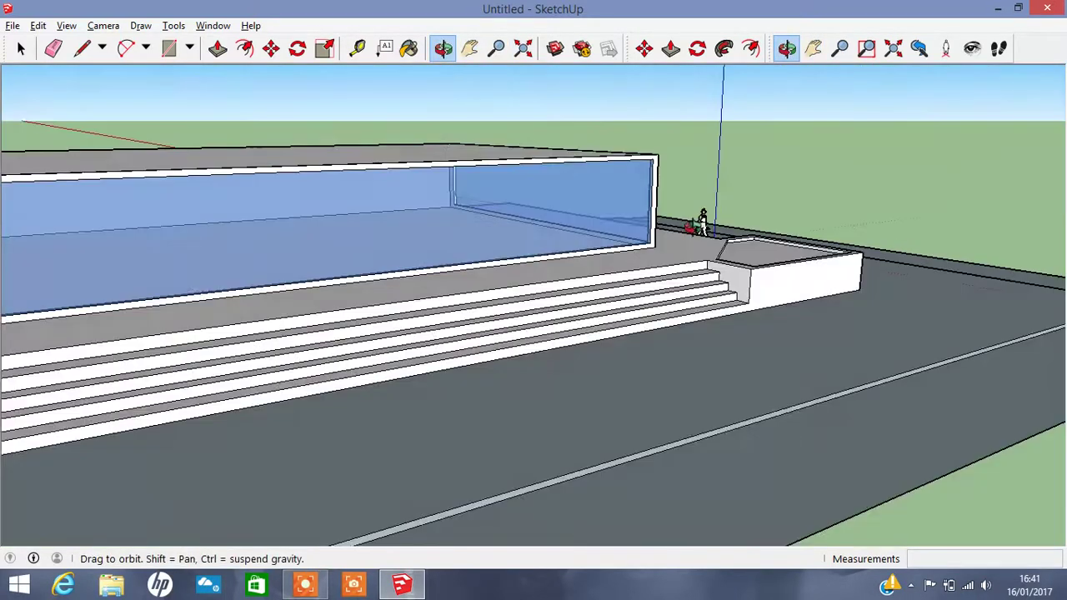
scroll(634, 226, up, 2)
scroll(631, 228, up, 2)
scroll(633, 228, up, 2)
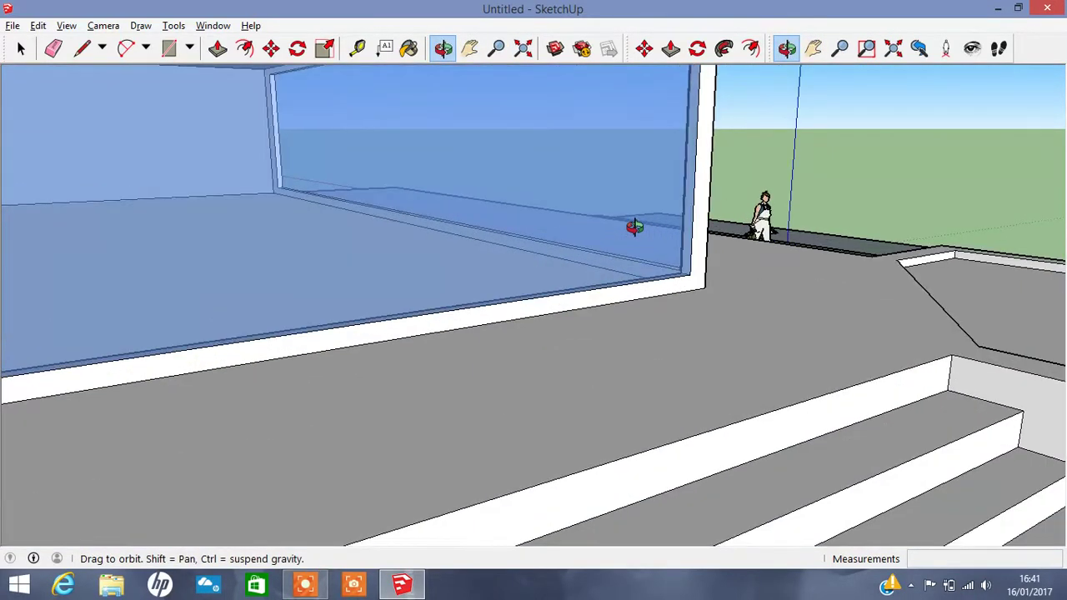
drag(634, 229, 926, 236)
scroll(875, 263, up, 1)
mouse_move(673, 259)
mouse_down()
mouse_move(769, 257)
mouse_move(870, 274)
mouse_up()
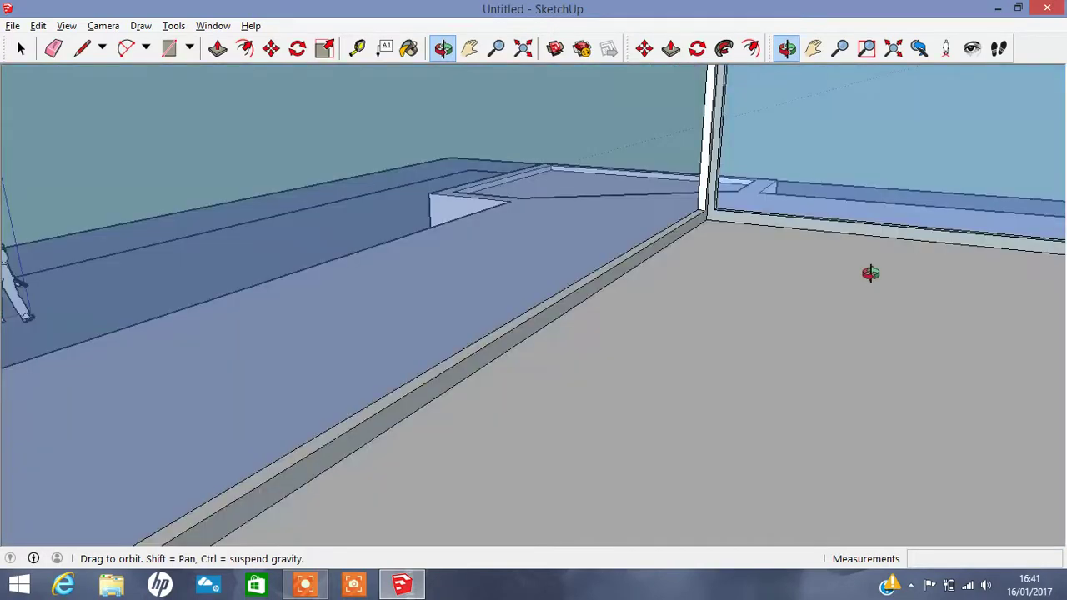
drag(451, 318, 726, 295)
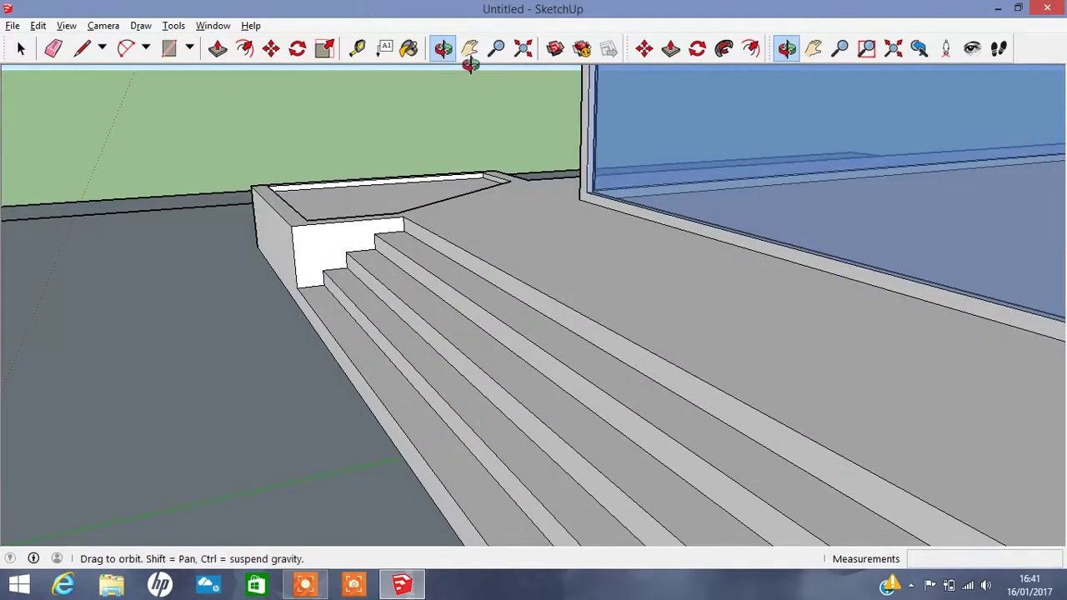
- Pan and orbit to look down across the ground toward the raised block
click(470, 50)
drag(215, 255, 567, 238)
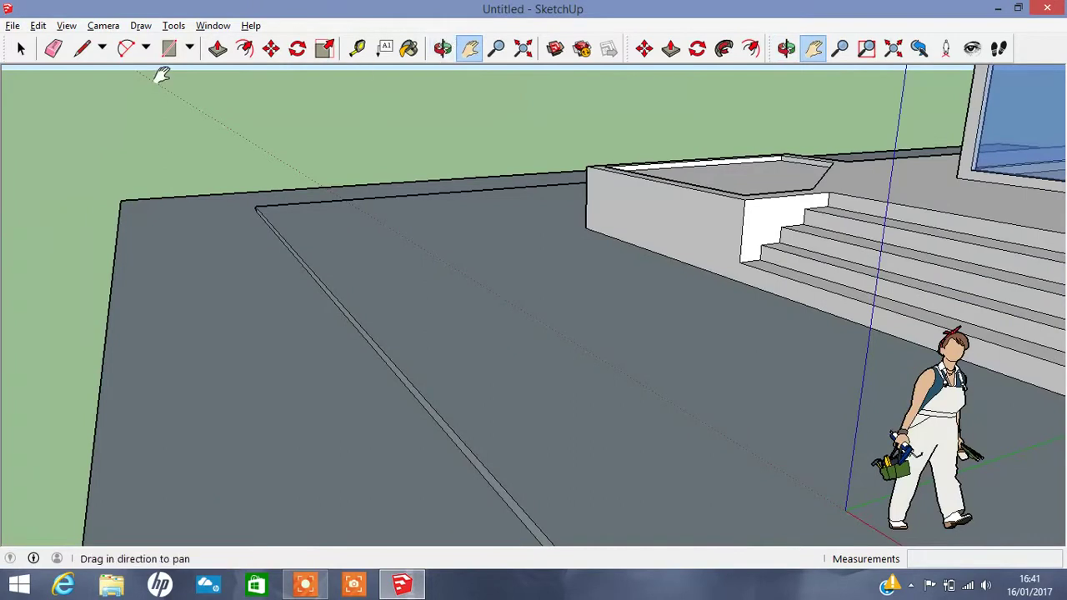
click(443, 49)
drag(357, 267, 805, 388)
mouse_move(381, 370)
mouse_down()
mouse_move(303, 405)
mouse_move(276, 392)
mouse_up()
- Draw two rectangles on the ground slab and erase their dividing edges into an L shape
click(171, 49)
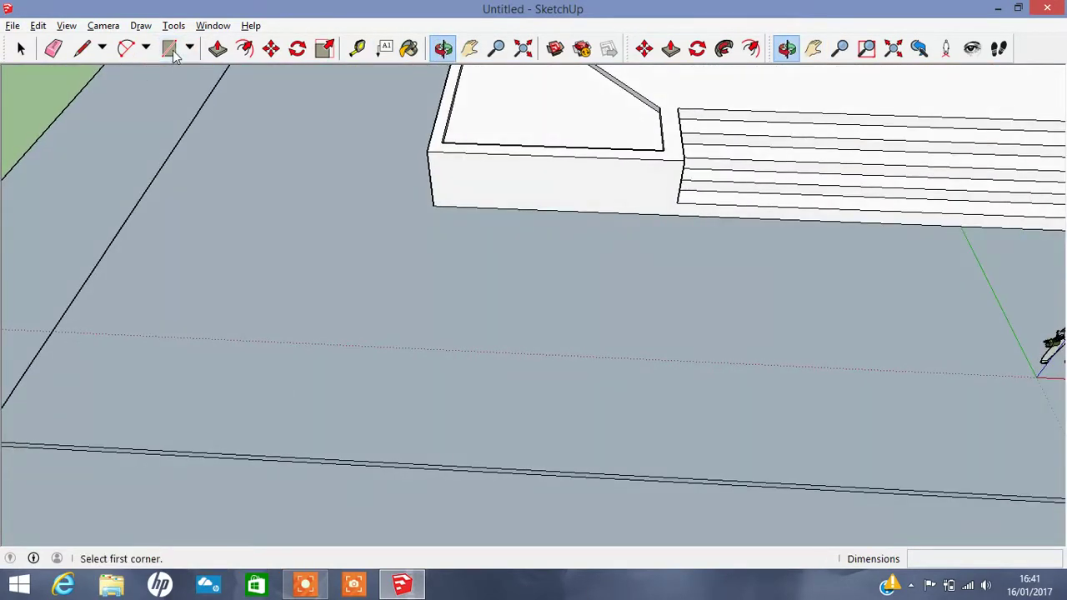
click(172, 50)
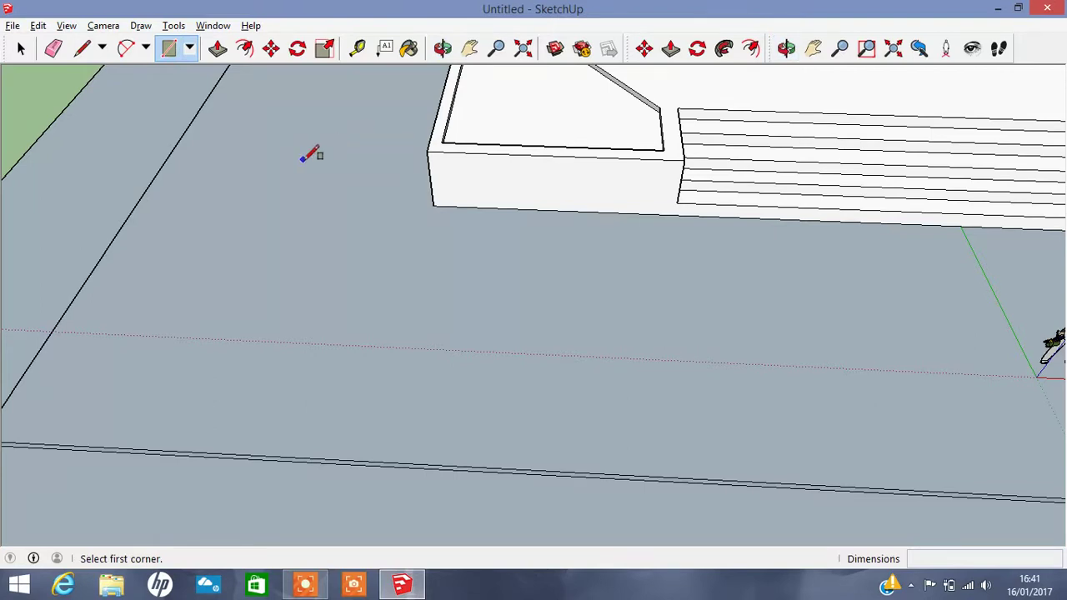
click(576, 455)
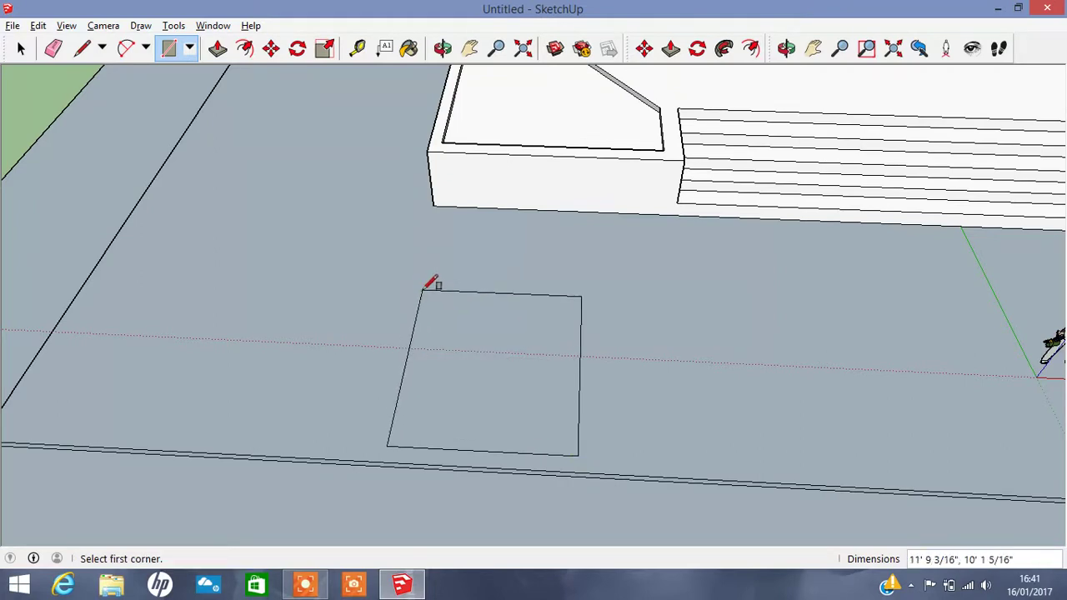
click(385, 446)
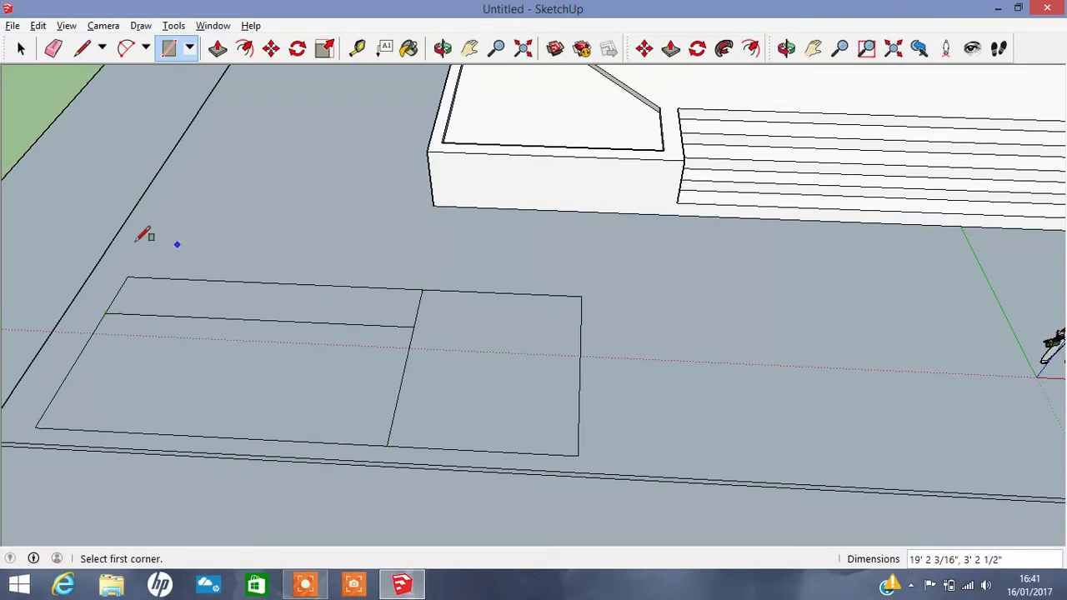
click(128, 276)
click(341, 127)
click(52, 48)
drag(236, 344, 388, 353)
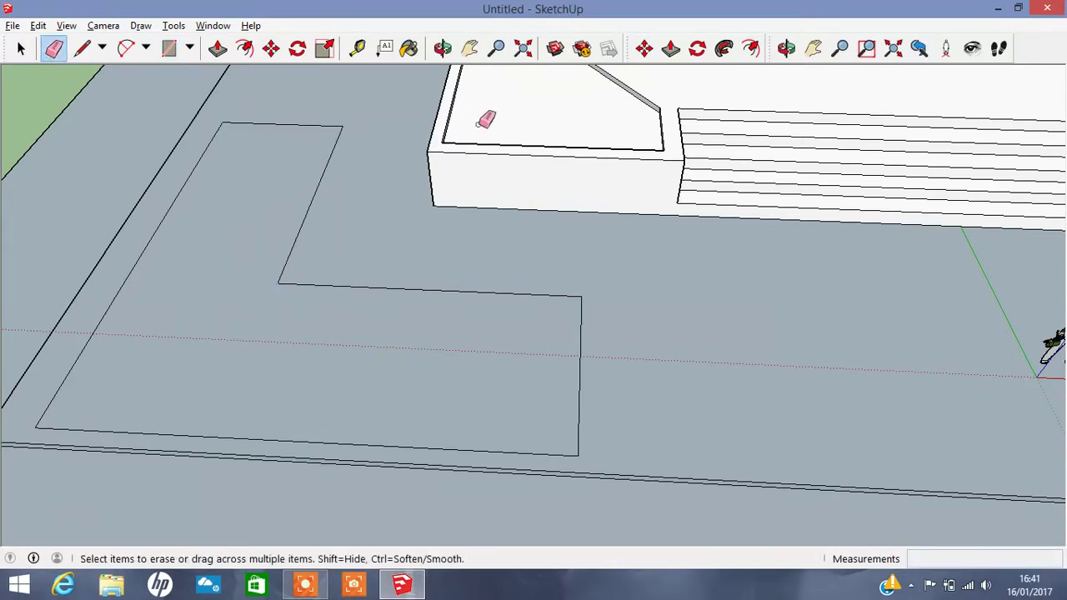
- Move the L-shape's left edge outward and its bottom edge onto the boundary line
click(271, 48)
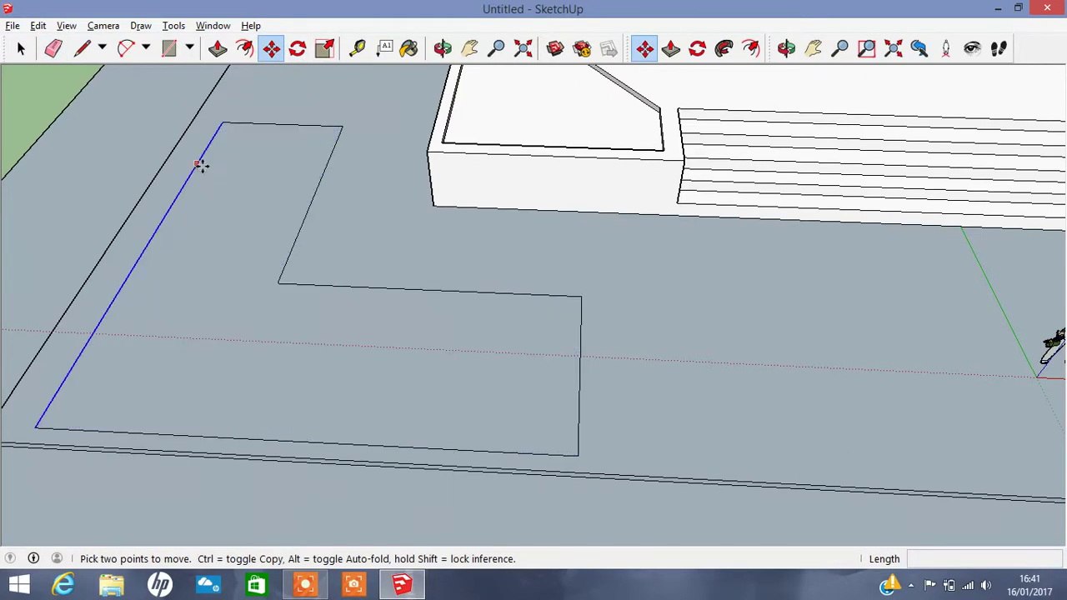
click(196, 167)
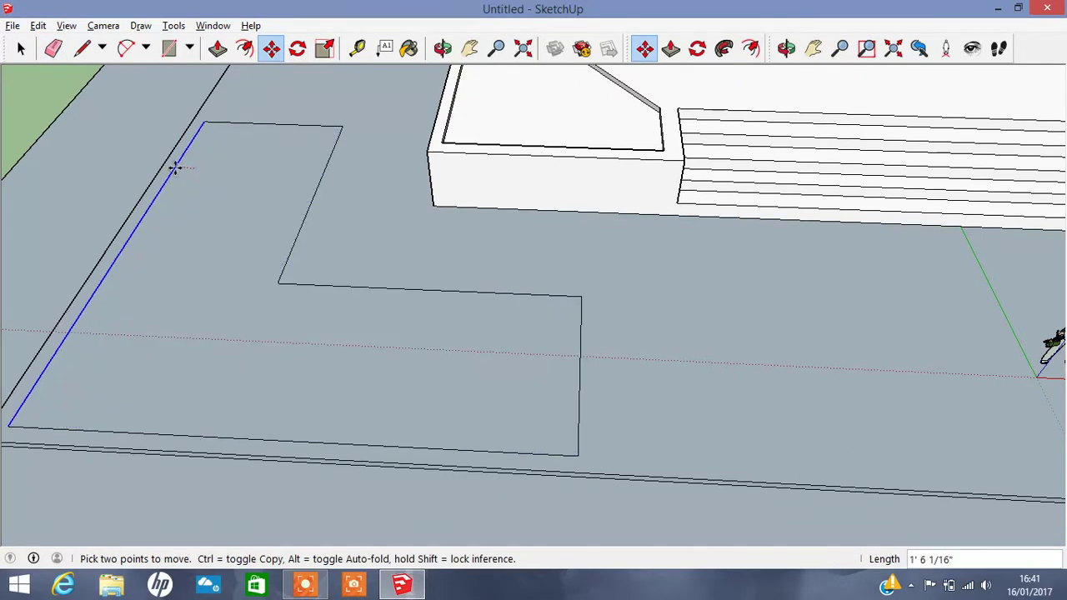
click(174, 169)
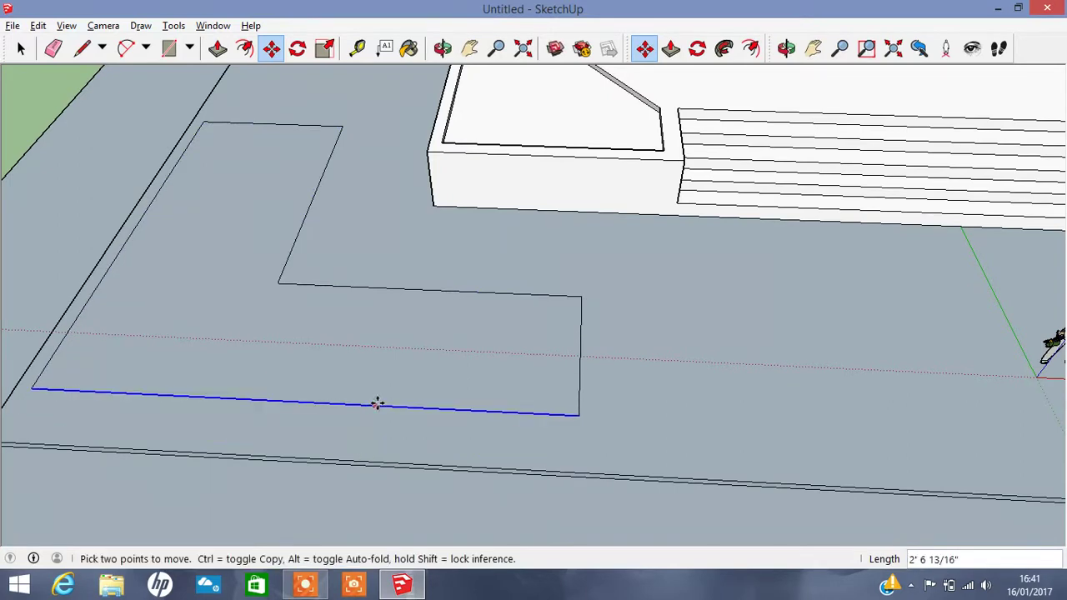
click(395, 407)
click(395, 407)
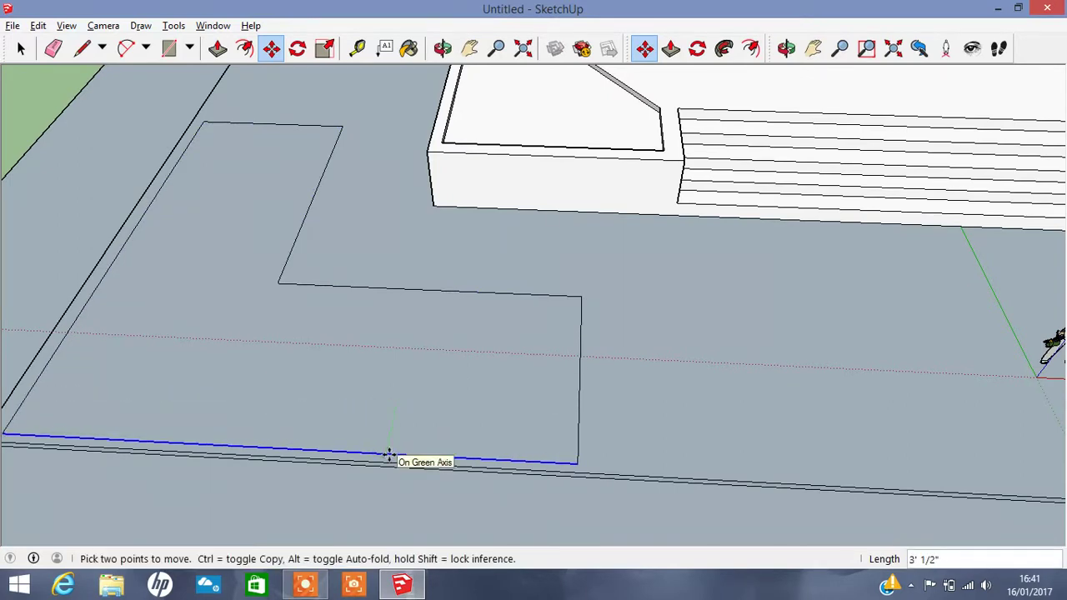
click(388, 453)
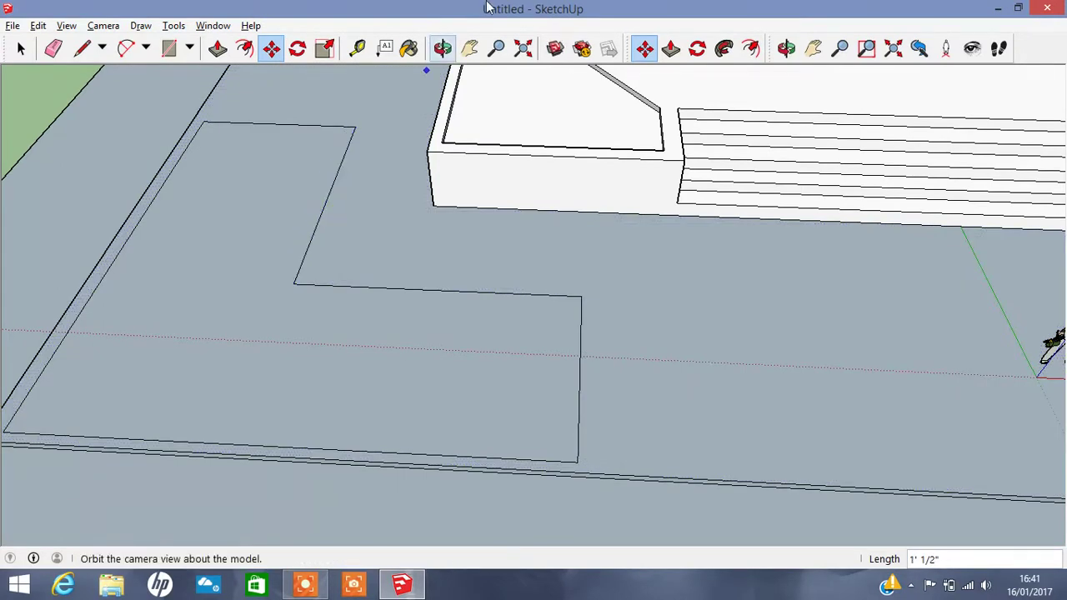
click(442, 47)
drag(534, 250, 842, 179)
- From a low view, push the raised block's side face back 4 11/16"
mouse_move(450, 344)
mouse_down()
mouse_move(371, 279)
mouse_move(483, 258)
mouse_move(887, 265)
mouse_move(595, 322)
mouse_move(747, 272)
mouse_move(862, 303)
mouse_up()
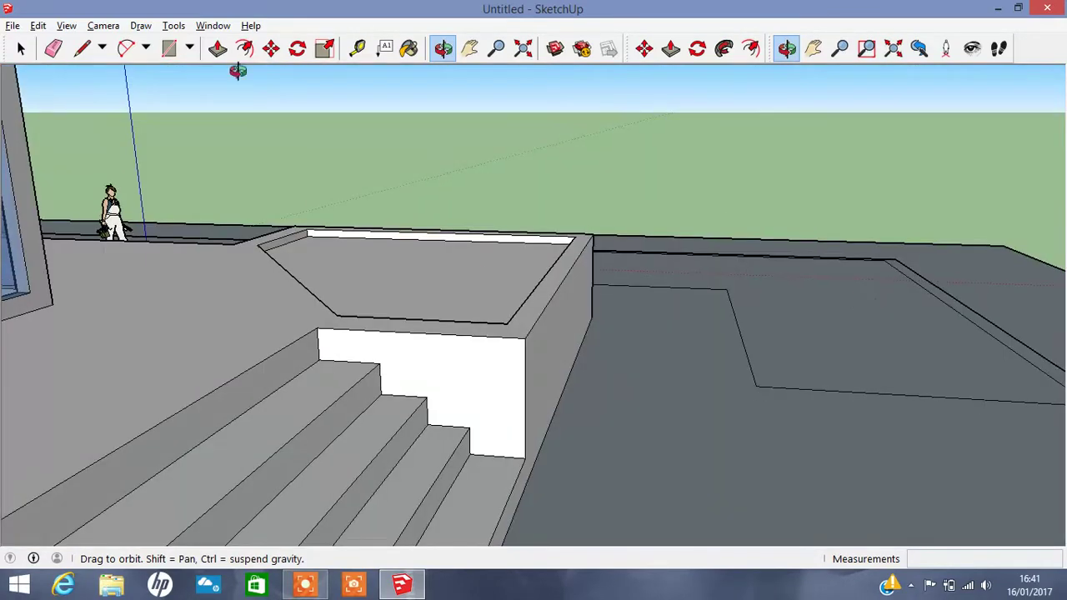
click(219, 48)
click(519, 388)
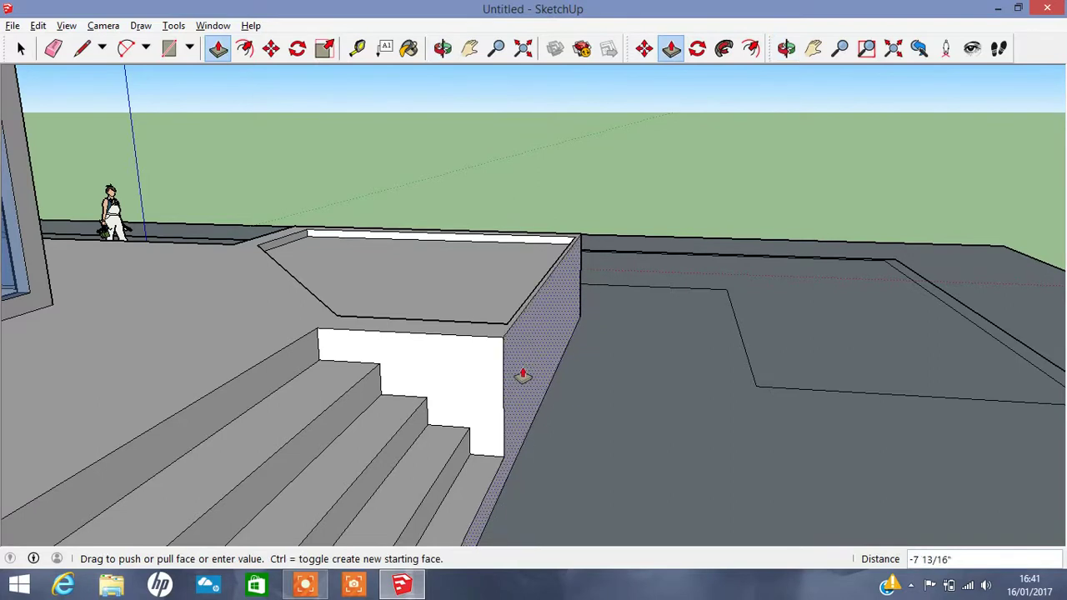
click(528, 375)
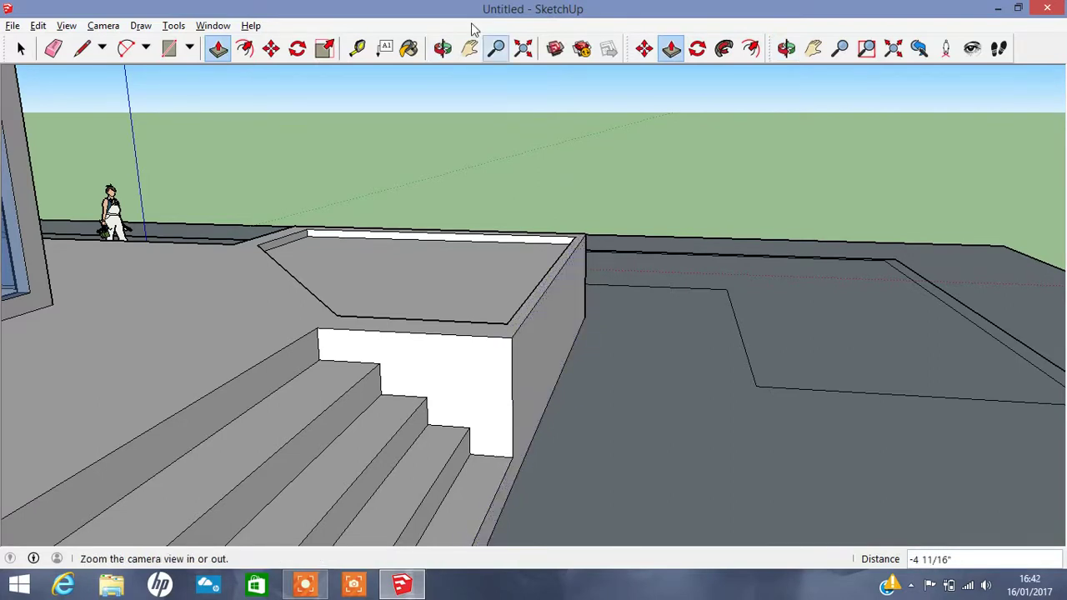
- Orbit around the steps, planter and building's other side, then look down over the slab
click(443, 48)
drag(262, 381, 281, 333)
drag(164, 376, 130, 393)
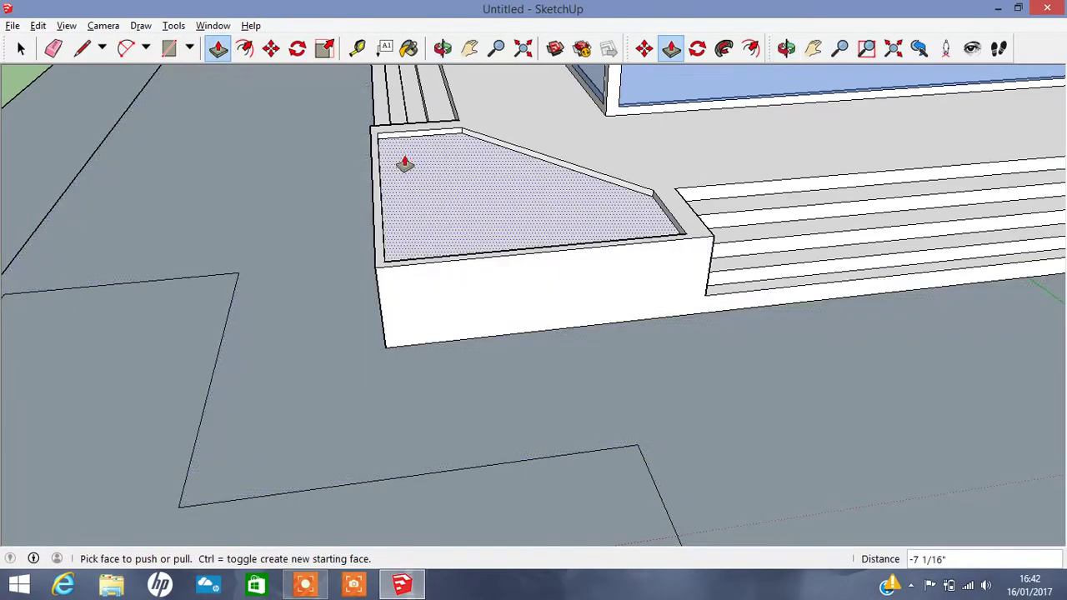
click(443, 49)
drag(617, 269, 661, 280)
mouse_move(651, 395)
mouse_down()
mouse_move(312, 408)
mouse_move(719, 350)
mouse_move(550, 408)
mouse_move(834, 472)
mouse_up()
drag(479, 231, 576, 291)
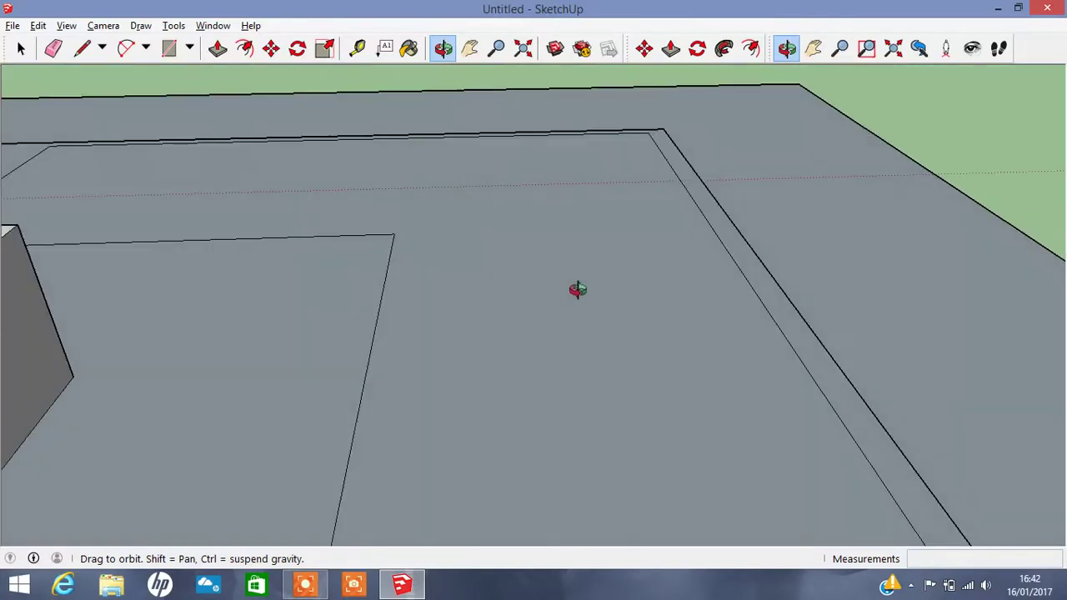
- Draw a small rectangle across the end of the thin boundary strip
click(169, 48)
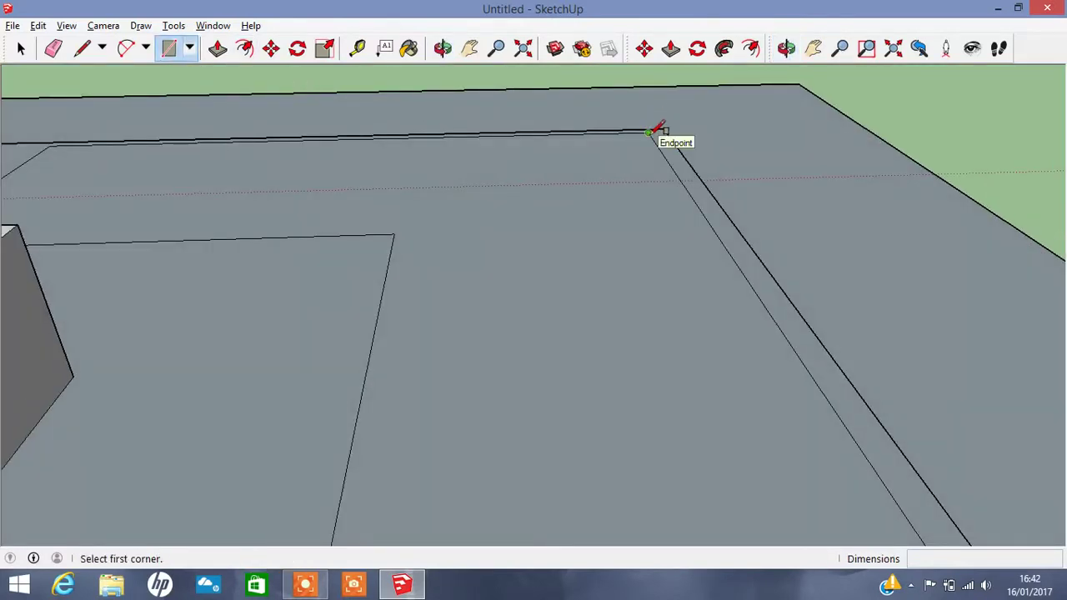
click(651, 131)
mouse_move(972, 503)
middle_down()
mouse_move(639, 505)
mouse_move(417, 589)
mouse_move(410, 460)
mouse_move(359, 371)
middle_up()
click(379, 331)
click(375, 331)
click(353, 371)
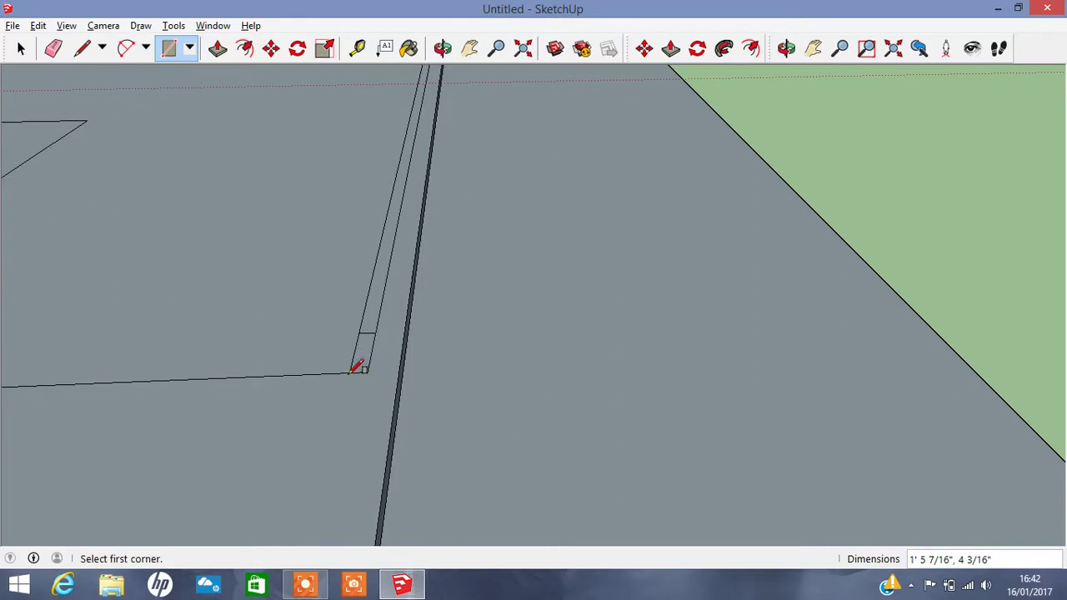
click(44, 50)
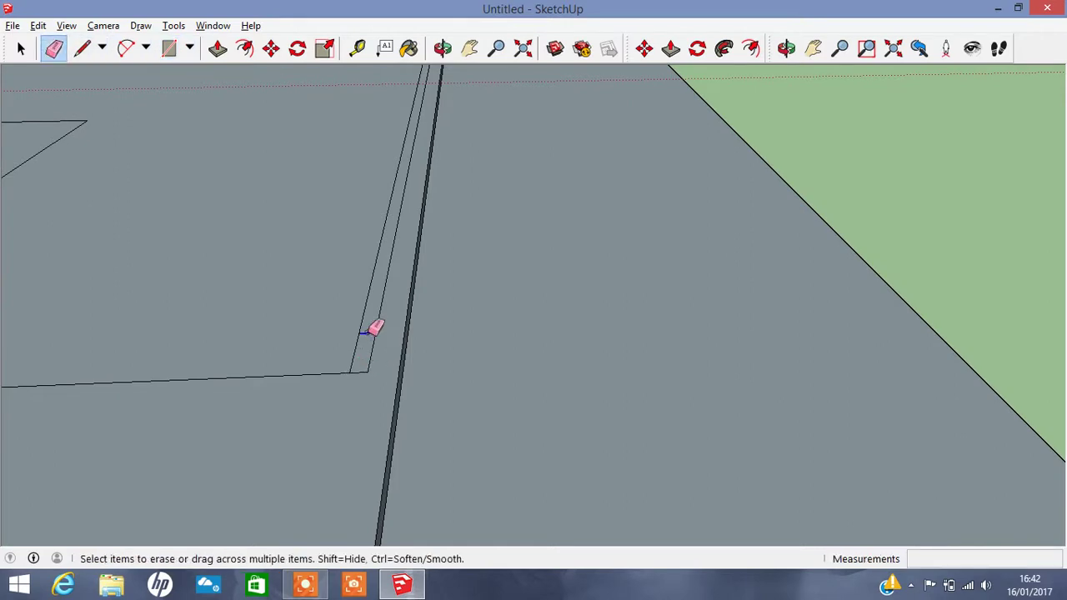
- Pull the thin strip face up into a low boundary wall
click(217, 48)
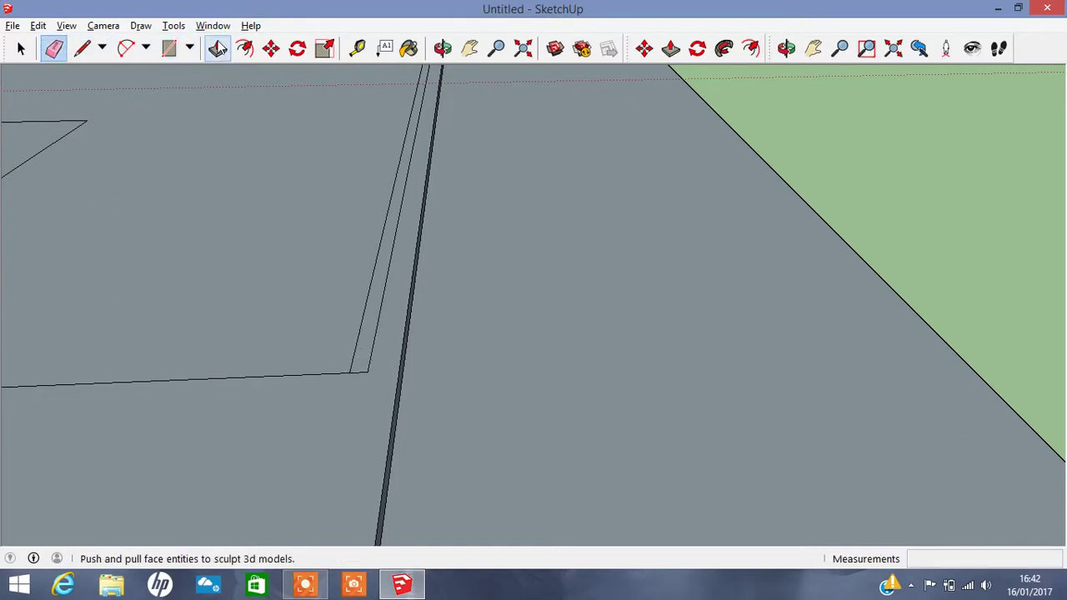
click(369, 364)
scroll(63, 158, up, 2)
scroll(49, 126, up, 2)
middle_drag(49, 127, 250, 100)
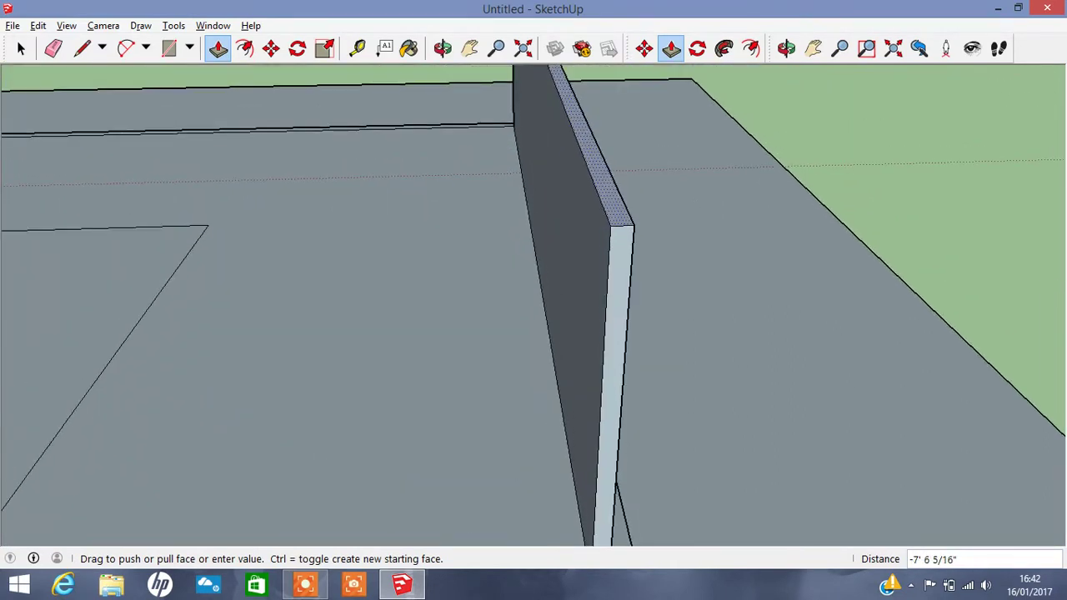
scroll(12, 175, down, 5)
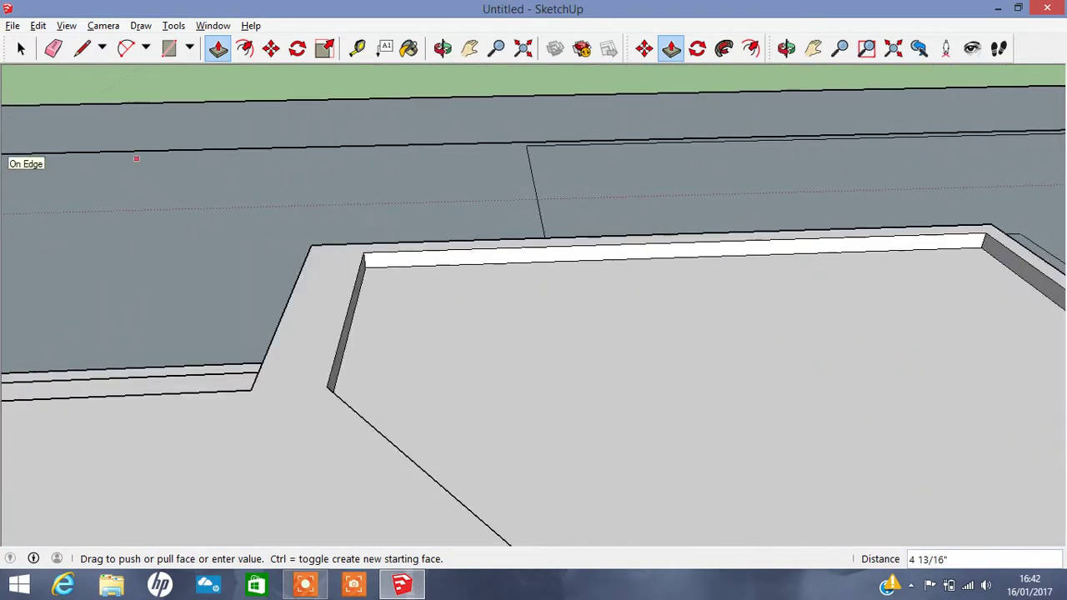
middle_drag(12, 176, 125, 170)
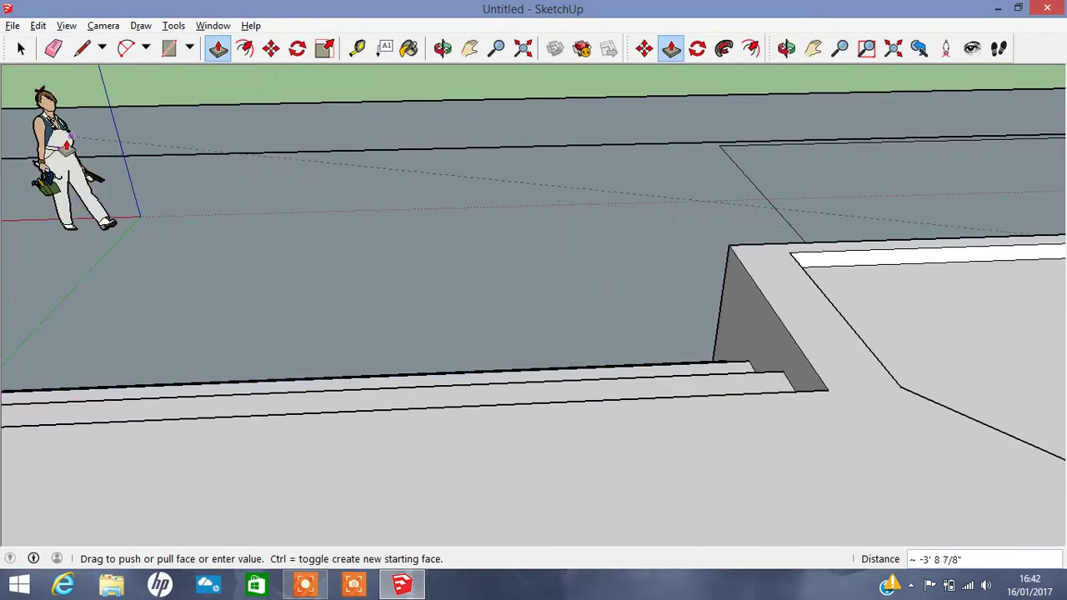
click(71, 136)
- Thicken the wall's end face by 1 5/8", then undo the change
click(469, 47)
drag(468, 143, 89, 143)
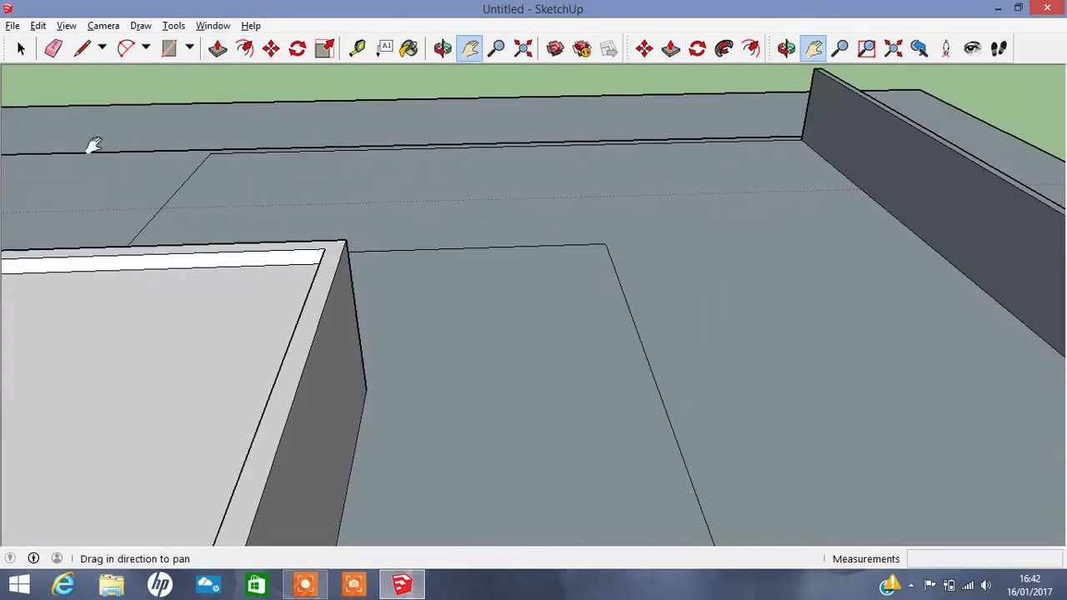
drag(589, 108, 421, 88)
click(442, 47)
mouse_move(696, 261)
mouse_down()
mouse_move(488, 195)
mouse_move(200, 167)
mouse_move(76, 218)
mouse_move(152, 247)
mouse_move(378, 276)
mouse_up()
scroll(298, 184, up, 2)
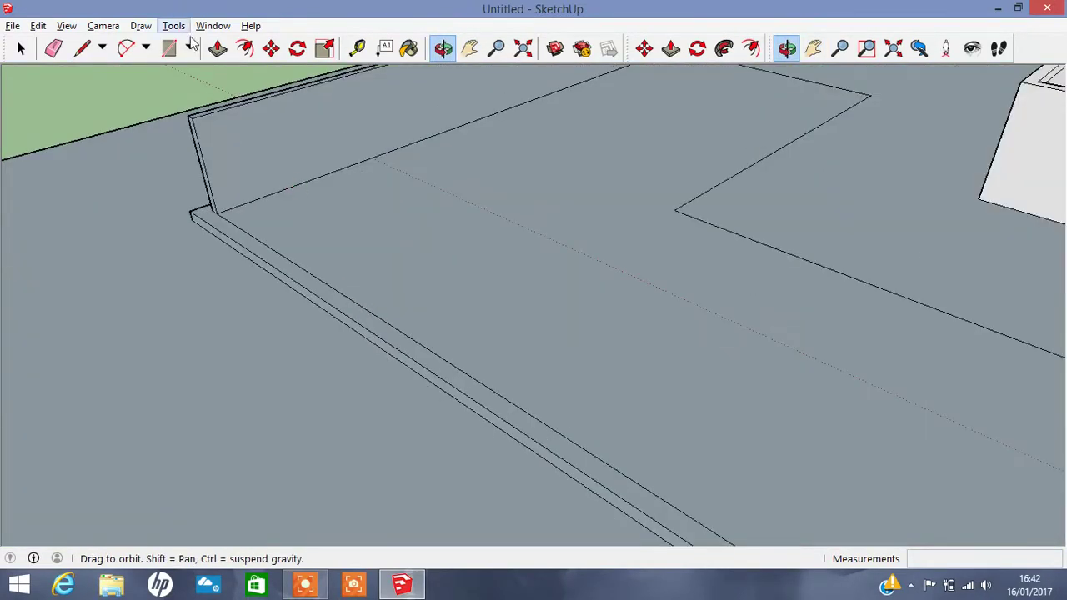
click(218, 47)
scroll(212, 179, up, 2)
scroll(215, 182, up, 1)
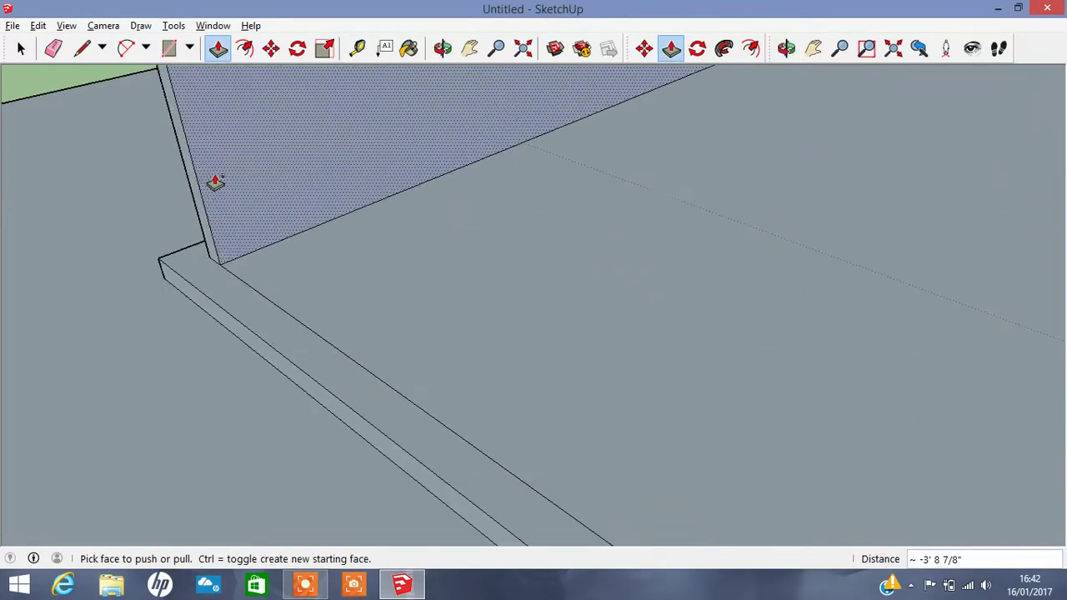
click(195, 186)
click(185, 194)
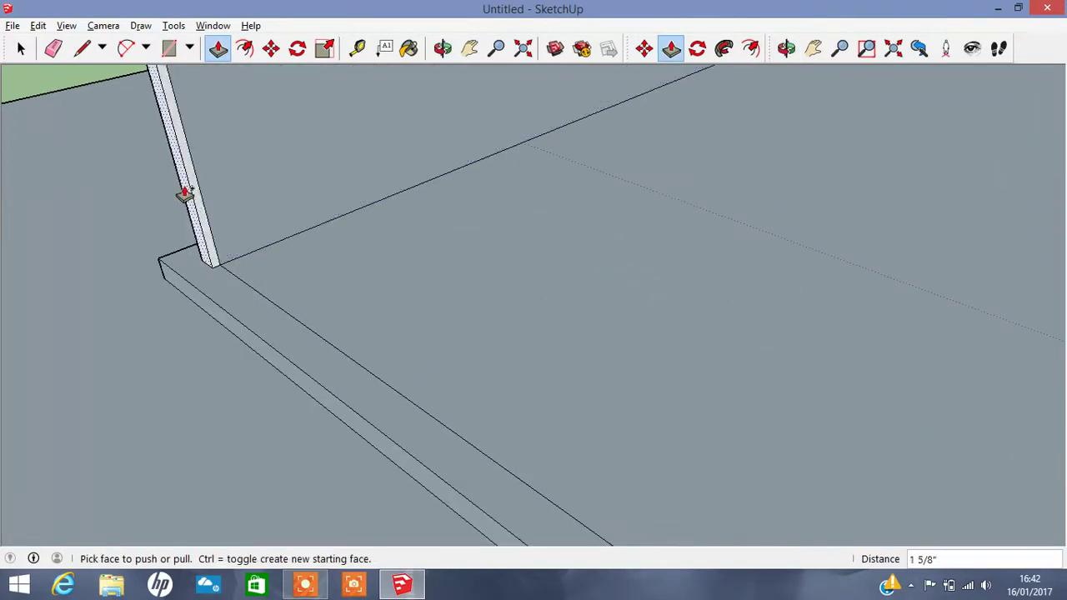
key(ctrl+z)
- Push the wall face to a new thickness, then undo it again
click(193, 192)
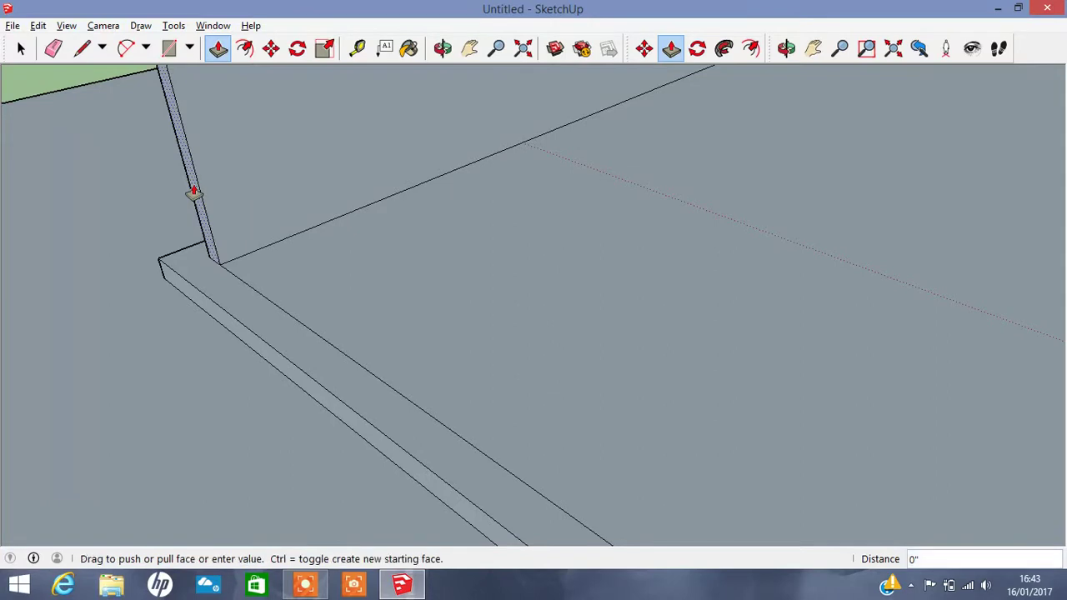
click(183, 200)
click(21, 48)
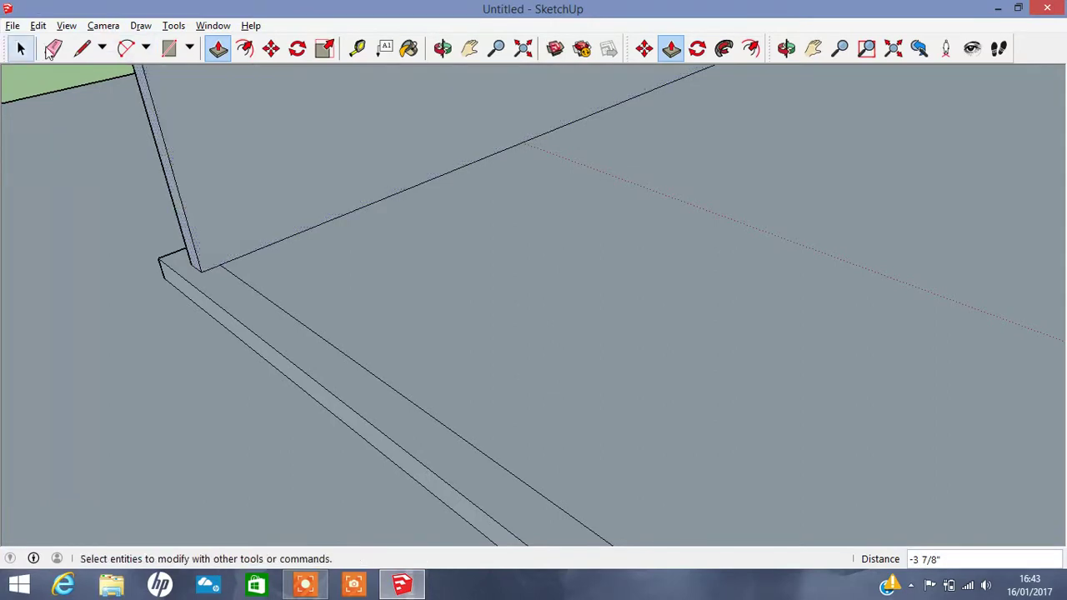
click(82, 48)
key(ctrl+z)
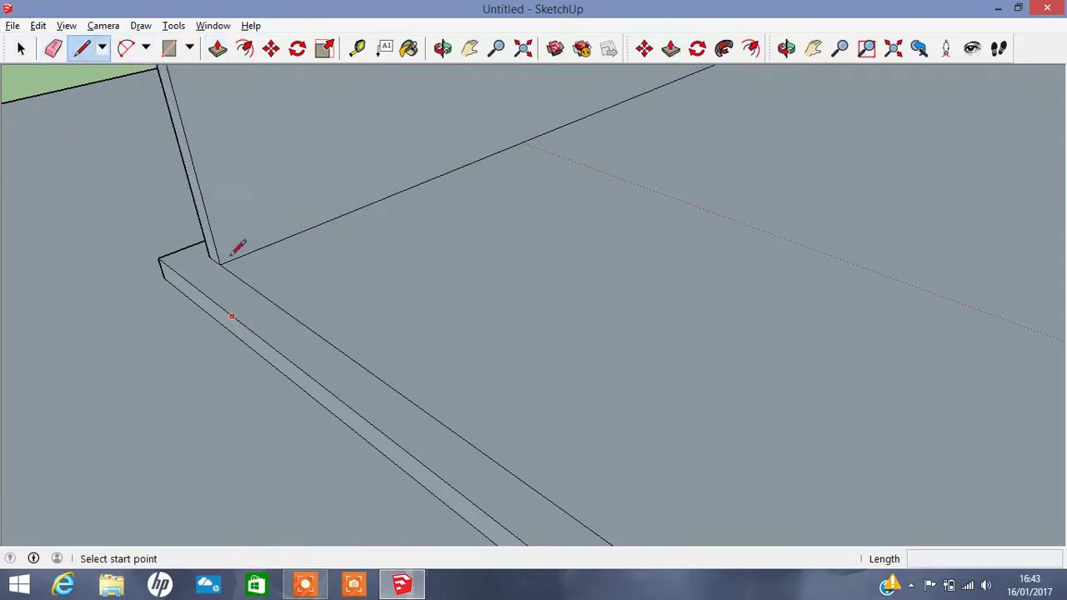
- Stretch the thin wall out further along the boundary
click(219, 49)
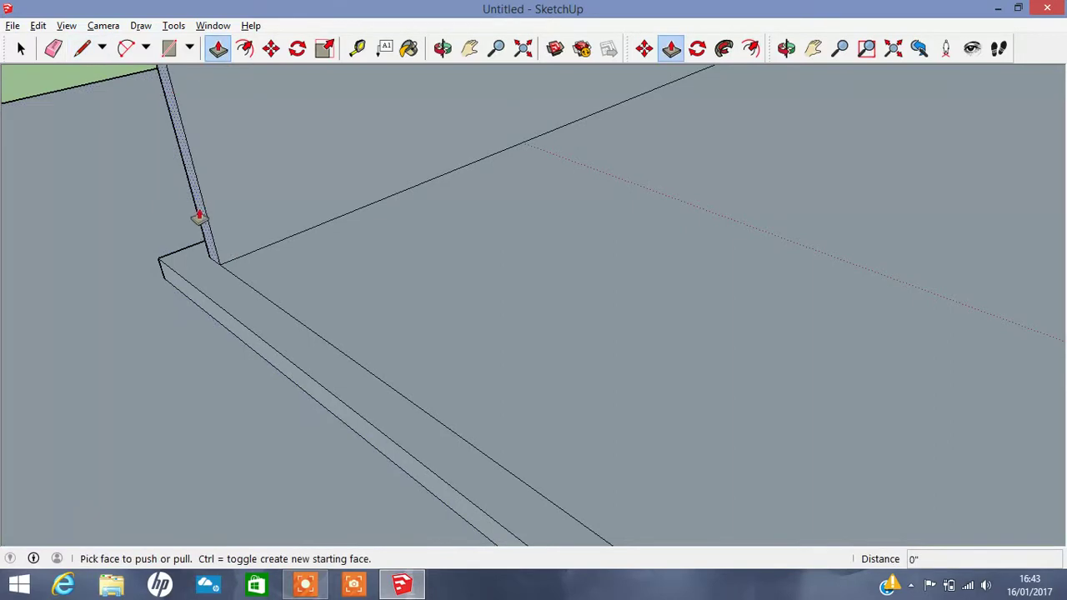
mouse_move(200, 215)
mouse_down()
mouse_move(183, 225)
mouse_move(462, 358)
mouse_move(1063, 382)
mouse_up()
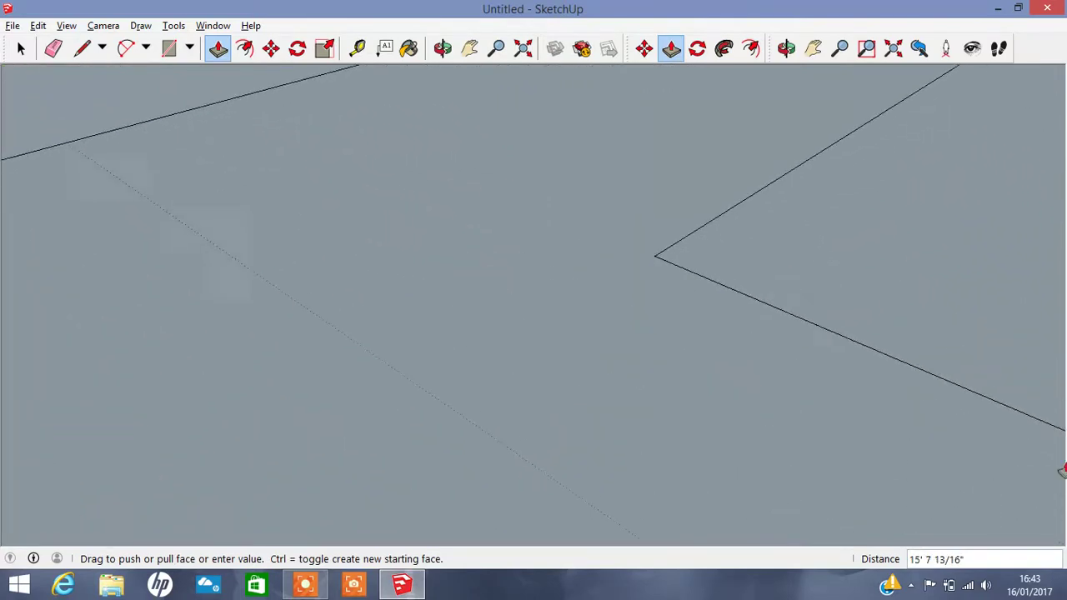
mouse_move(1062, 382)
mouse_down()
mouse_move(1065, 501)
mouse_move(207, 277)
mouse_up()
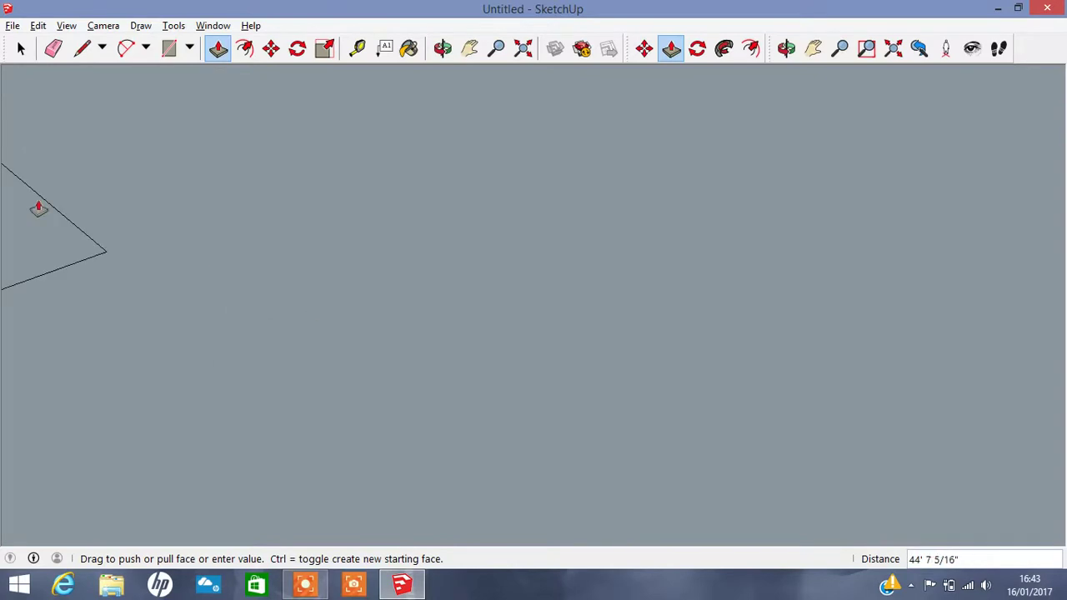
click(102, 256)
- Push the long wall's face inward about 1 3/8" to thin it
key(z)
scroll(124, 305, up, 3)
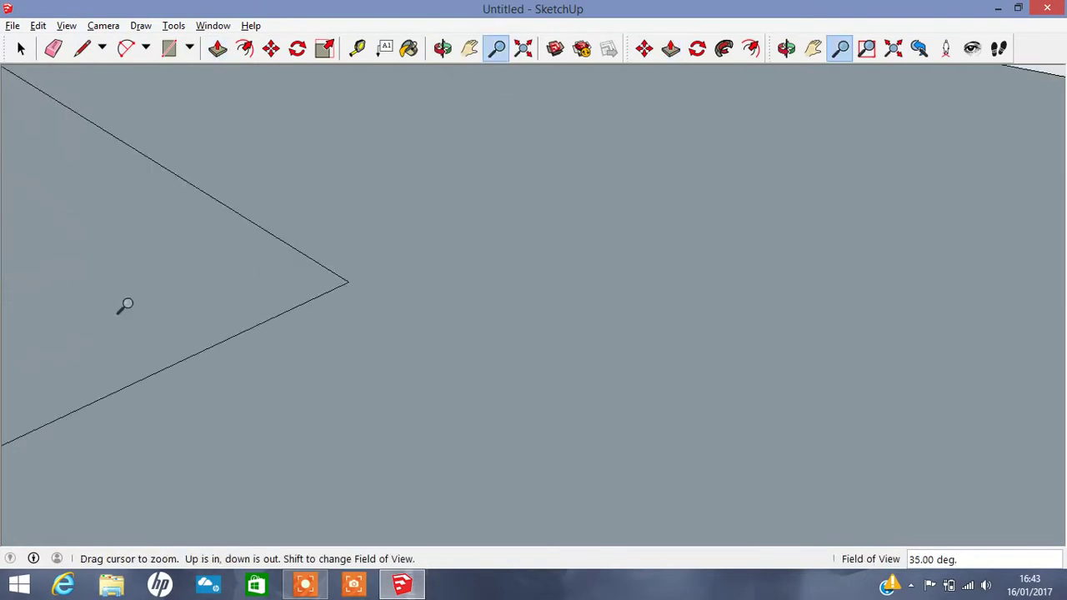
scroll(171, 305, up, 3)
click(470, 48)
drag(162, 281, 624, 186)
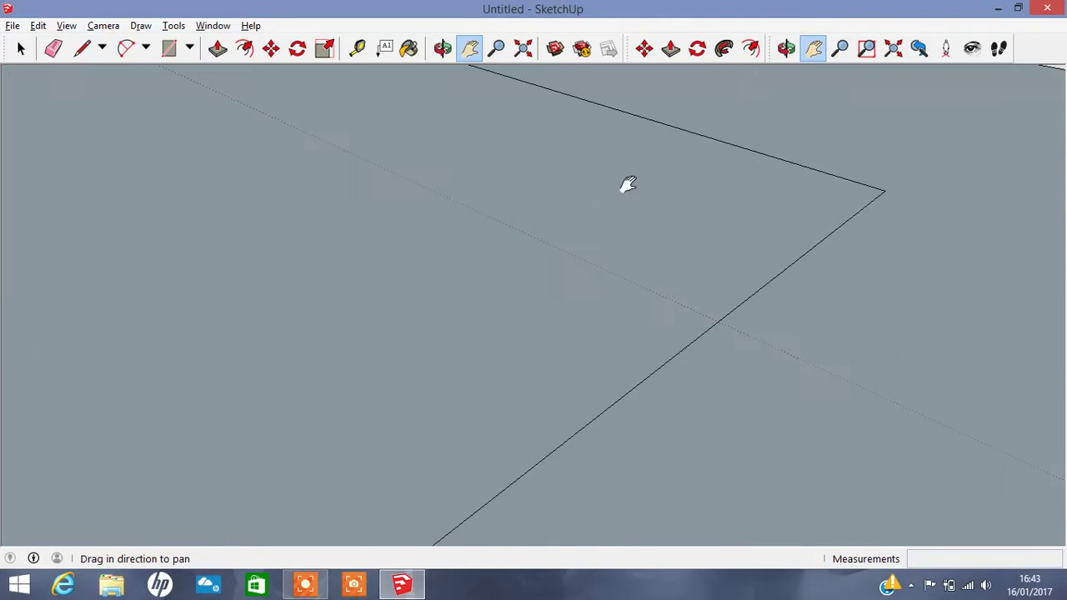
scroll(625, 185, down, 2)
drag(459, 197, 739, 374)
scroll(533, 163, up, 2)
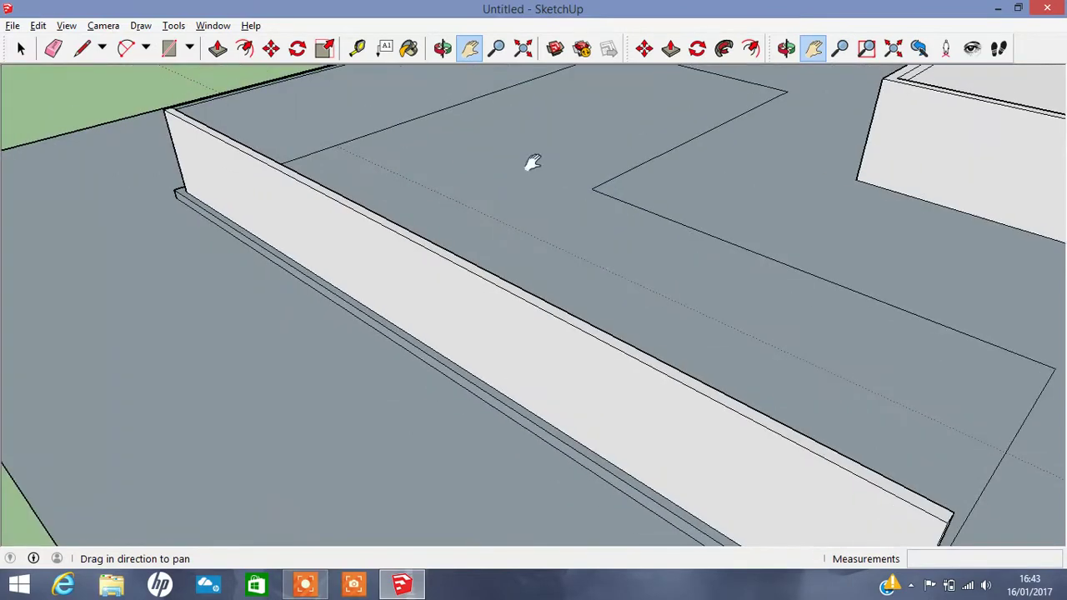
click(218, 48)
click(356, 240)
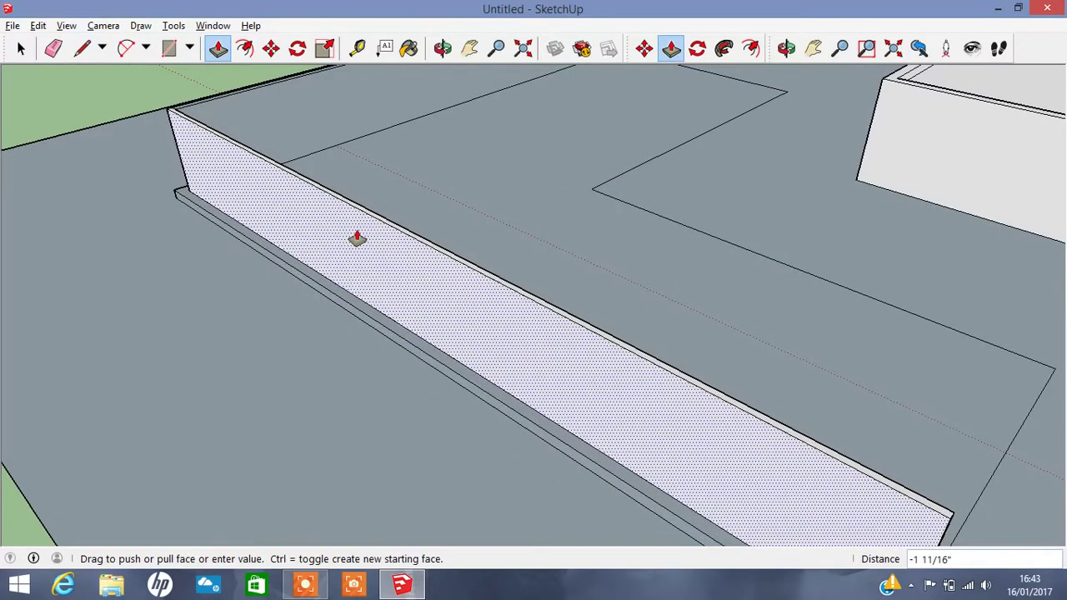
click(357, 240)
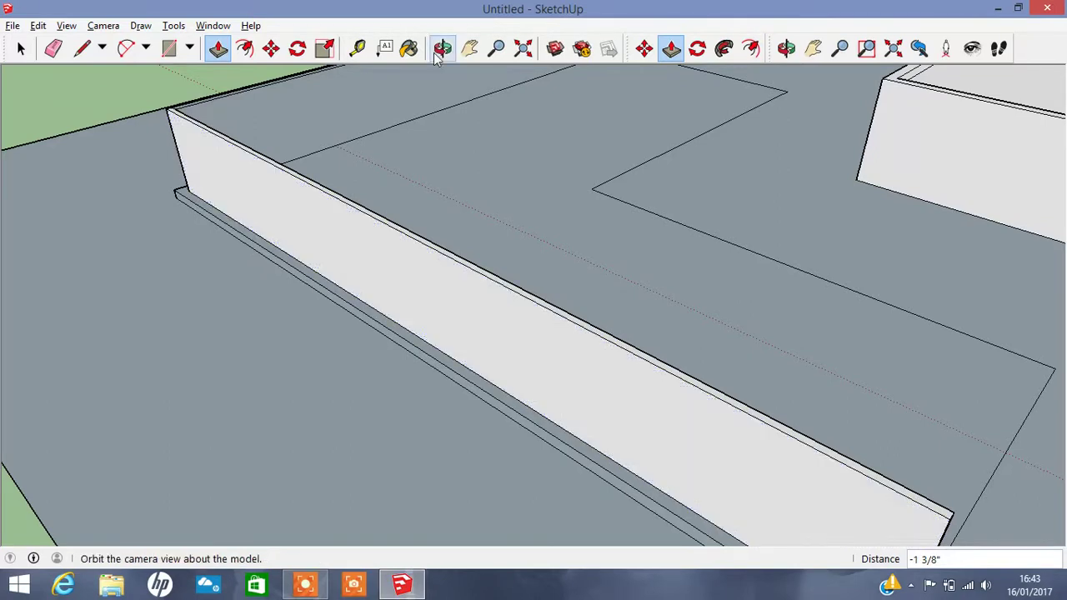
- Orbit and pan the view across the enclosed floor
click(443, 50)
mouse_move(444, 75)
mouse_down()
mouse_move(234, 269)
mouse_move(376, 238)
mouse_move(333, 258)
mouse_move(336, 288)
mouse_up()
click(469, 48)
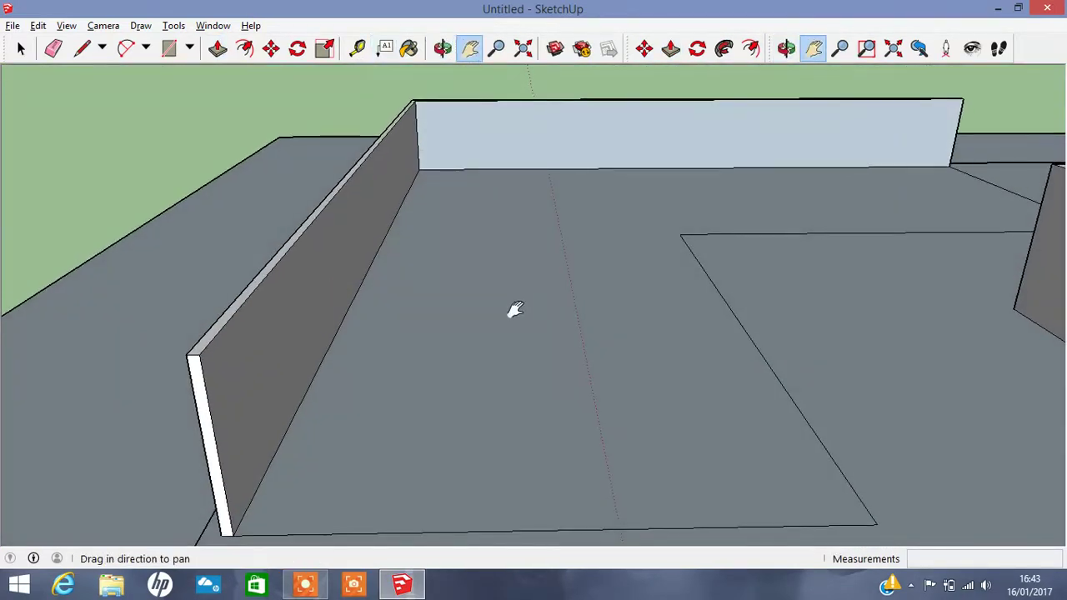
drag(516, 309, 340, 296)
- Draw a thin rectangle along the floor outline and pull it up into a wall
click(169, 48)
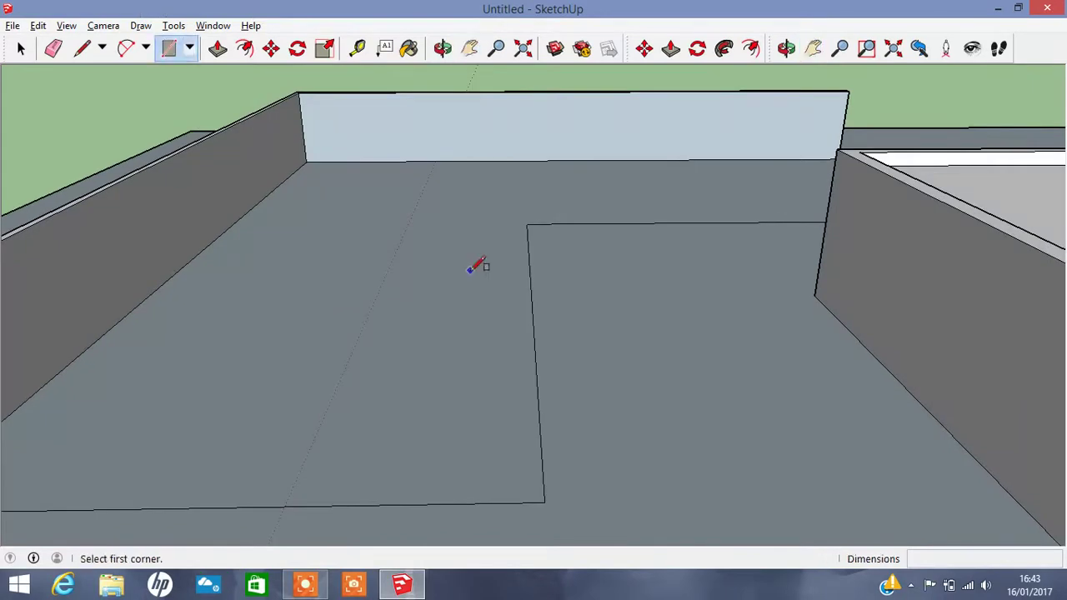
click(526, 223)
click(542, 503)
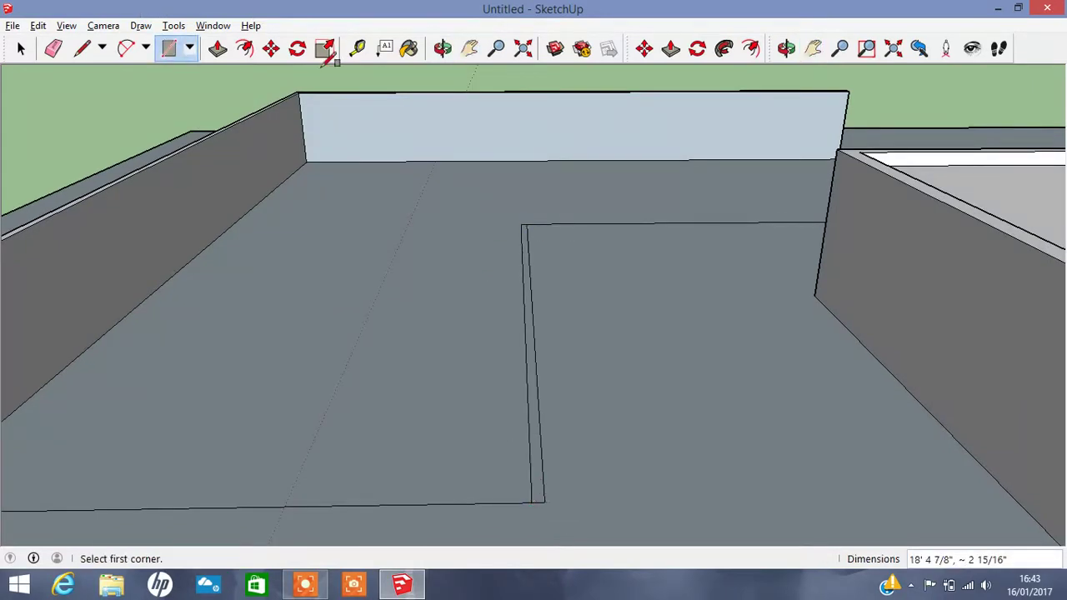
click(217, 48)
click(533, 341)
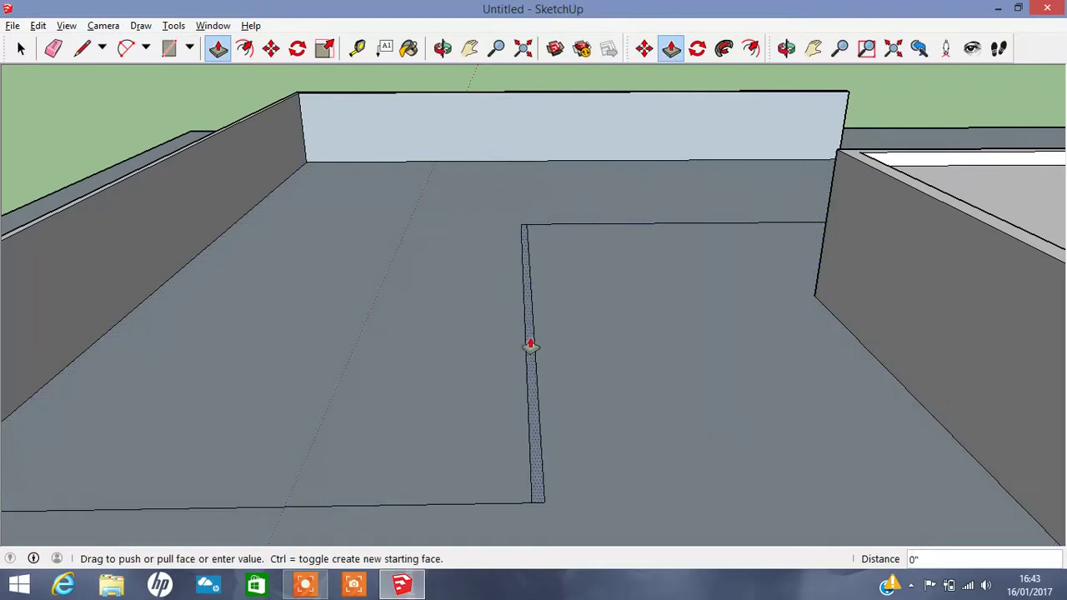
click(186, 152)
- Push the new wall's end face out by 3 3/4 inches
mouse_move(495, 111)
middle_down()
mouse_move(581, 189)
mouse_move(444, 169)
middle_up()
scroll(444, 168, up, 2)
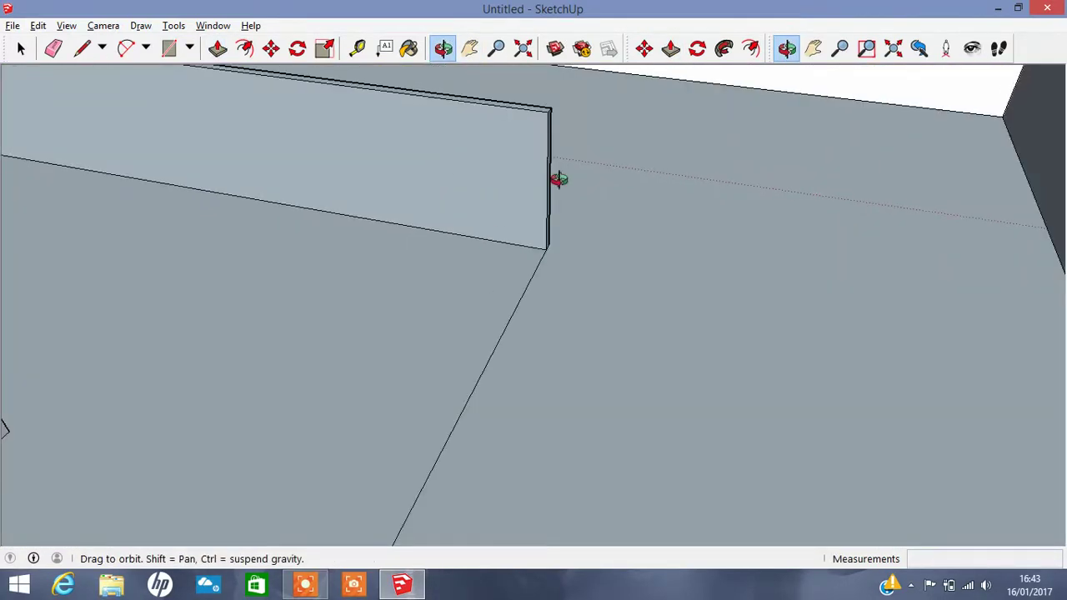
drag(558, 179, 362, 185)
click(218, 48)
drag(507, 197, 523, 203)
click(82, 48)
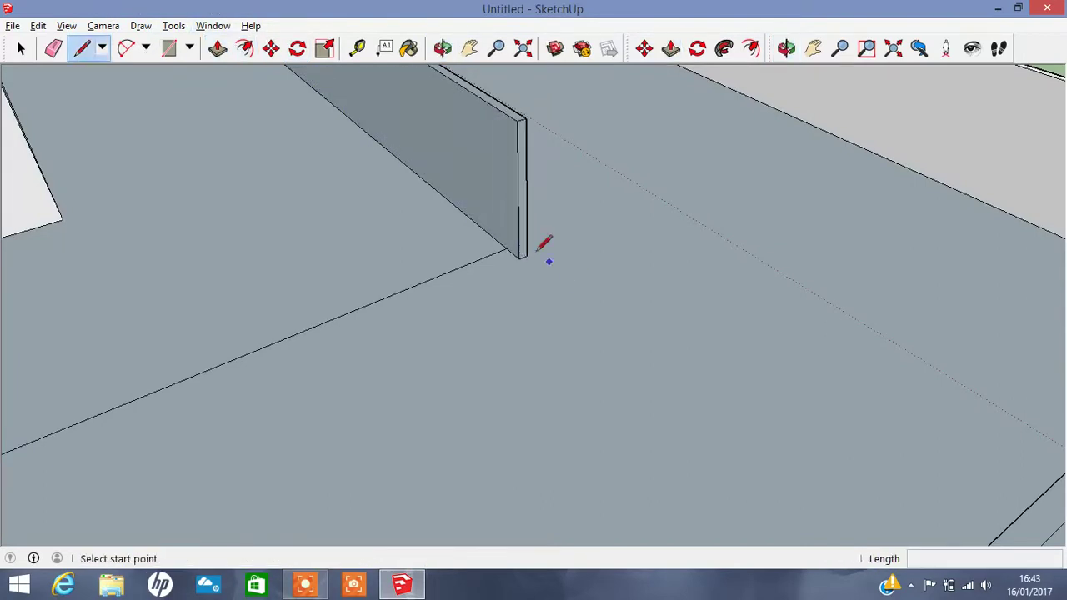
click(505, 246)
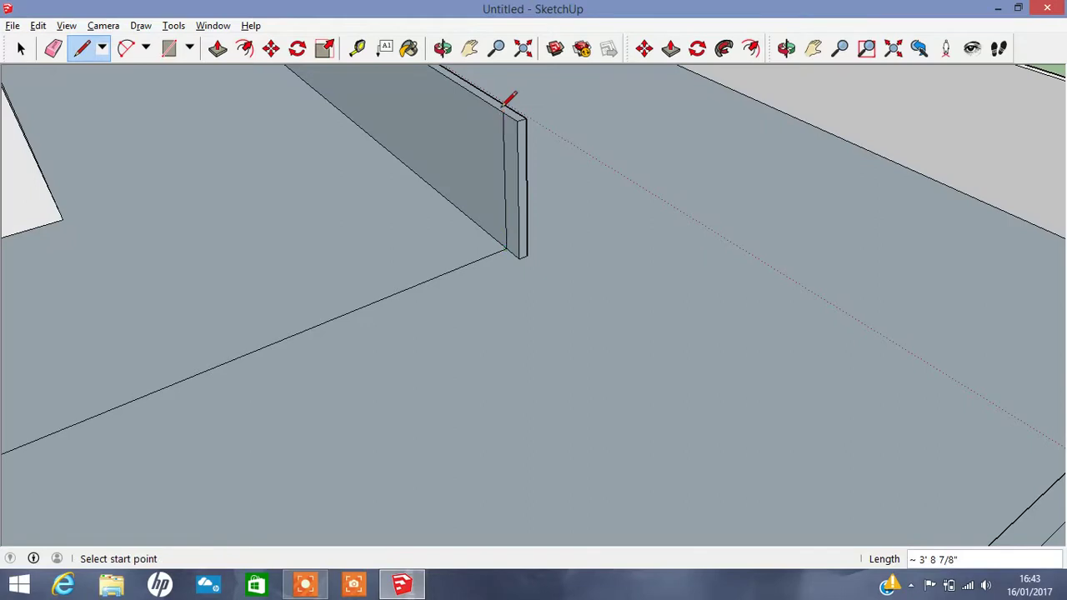
click(218, 48)
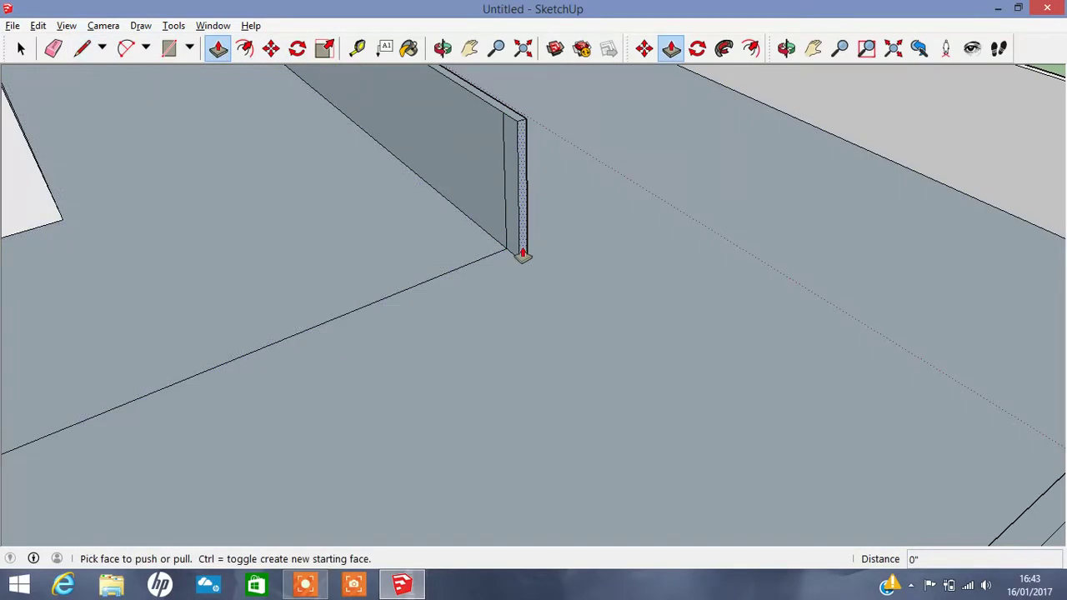
drag(523, 254, 515, 250)
- Extend the wall's end face along the floor so it turns the corner
click(506, 250)
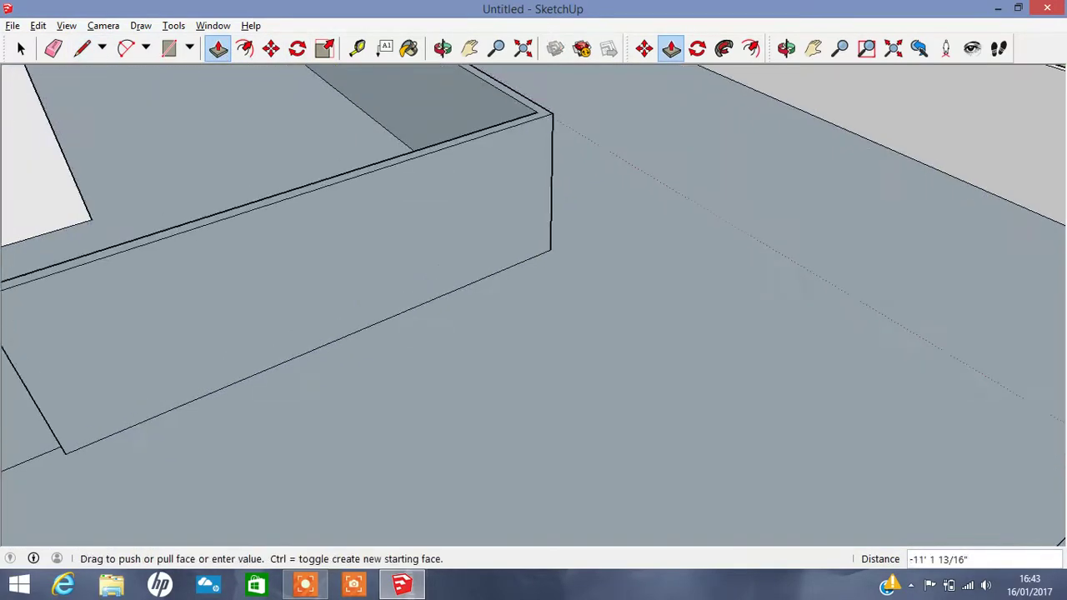
scroll(255, 436, down, 3)
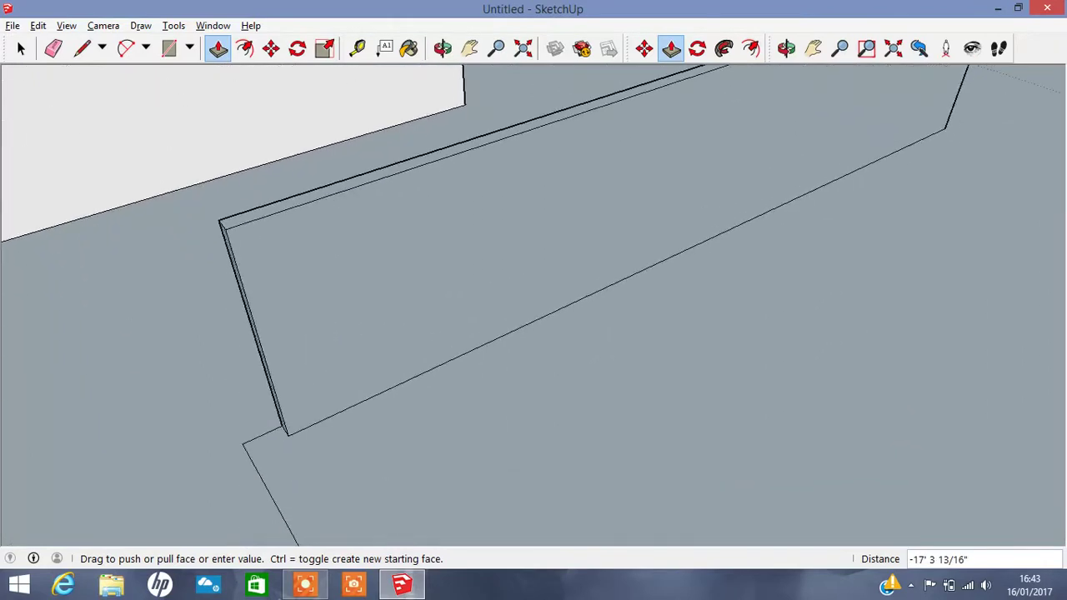
click(255, 438)
click(365, 217)
click(361, 210)
click(469, 48)
drag(417, 270, 217, 446)
- Push the enclosed floor down into a recess and adjust the wall's side face
drag(479, 241, 325, 428)
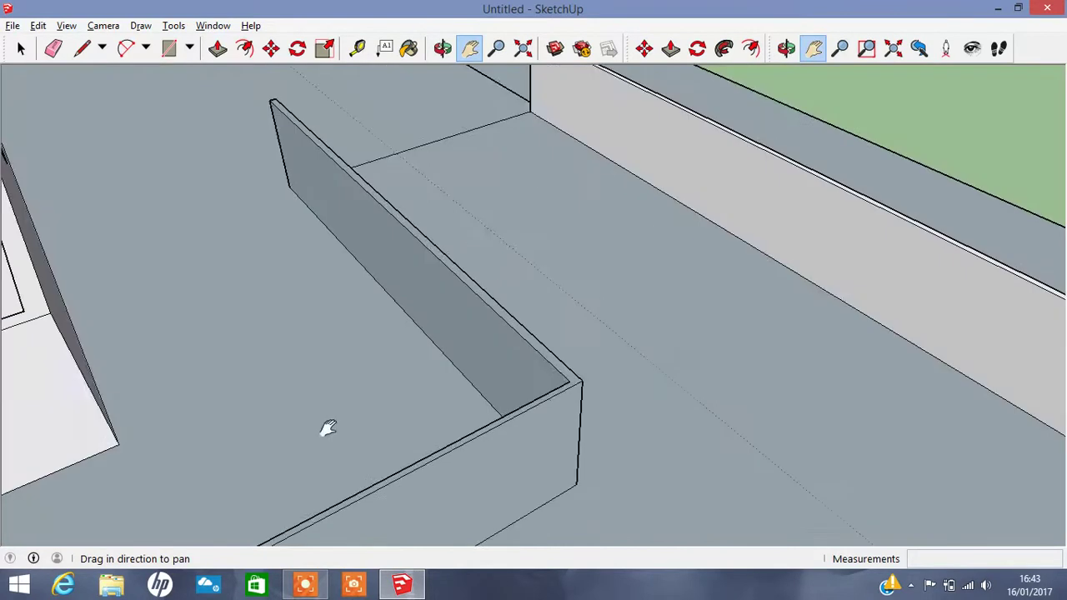
click(443, 47)
drag(375, 250, 148, 269)
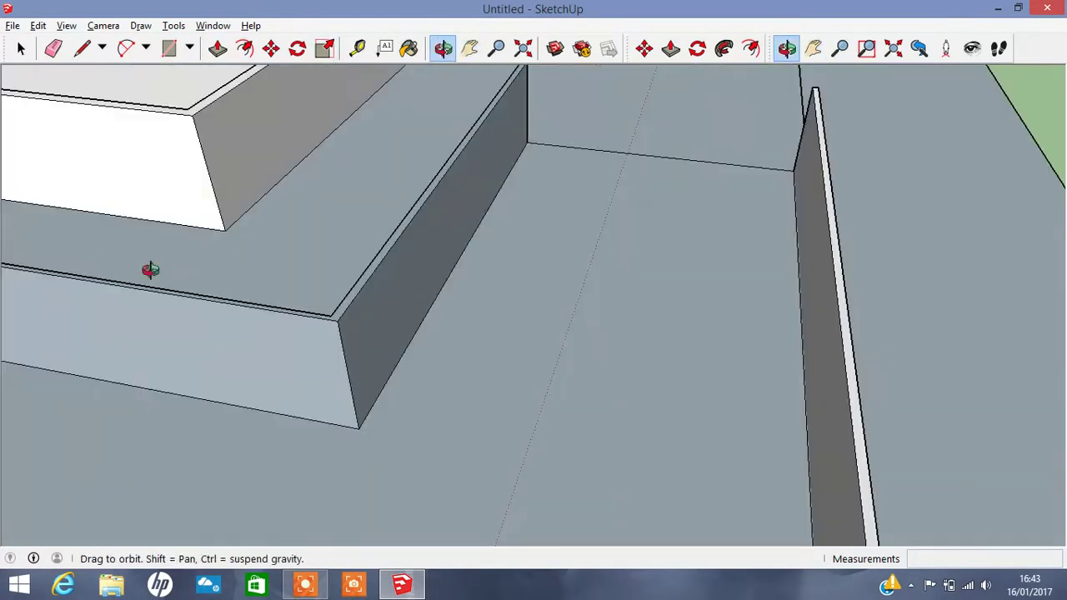
click(217, 47)
click(396, 287)
text(2")
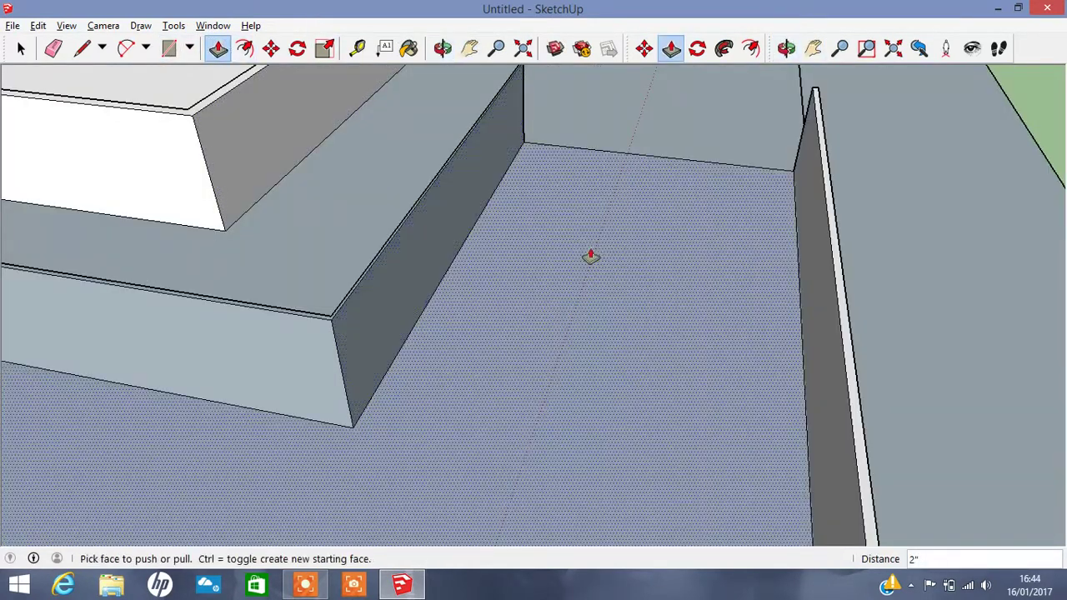
click(422, 274)
click(423, 276)
click(484, 271)
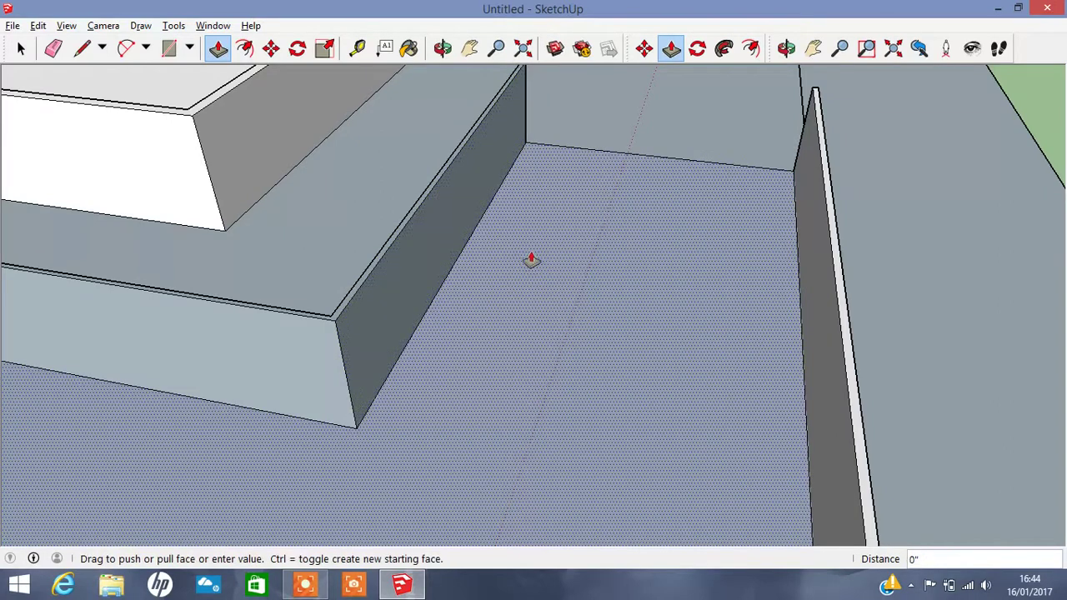
click(516, 317)
- Erase the dividing edge between the left wall faces
click(443, 48)
mouse_move(425, 281)
mouse_down()
mouse_move(230, 239)
mouse_move(431, 191)
mouse_move(349, 183)
mouse_move(381, 167)
mouse_up()
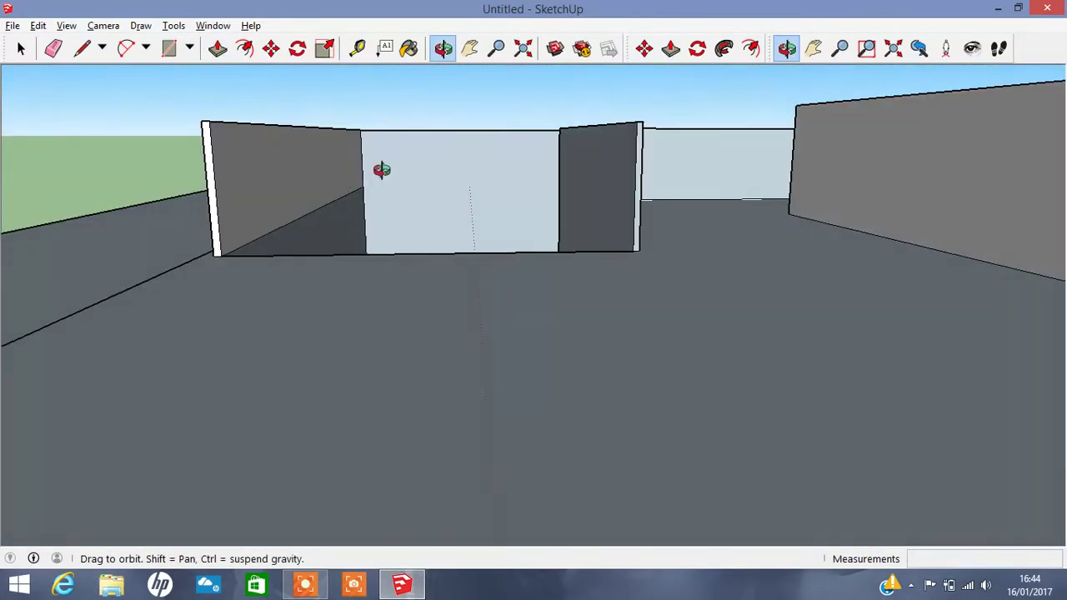
scroll(364, 171, up, 5)
click(53, 47)
click(233, 250)
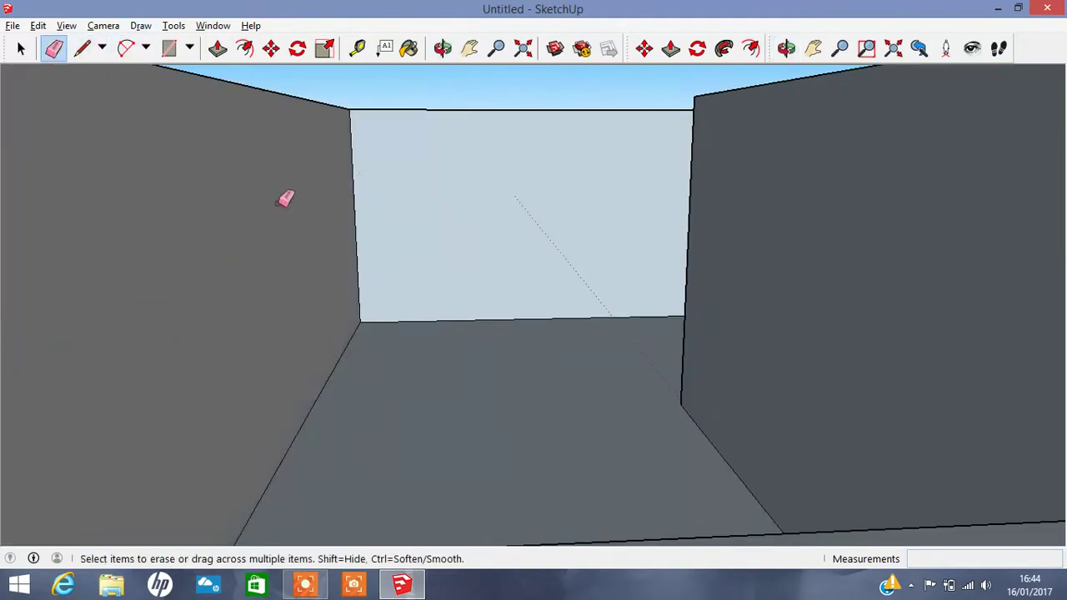
click(442, 47)
mouse_move(447, 188)
mouse_down()
mouse_move(504, 184)
mouse_move(502, 145)
mouse_move(452, 258)
mouse_move(424, 255)
mouse_up()
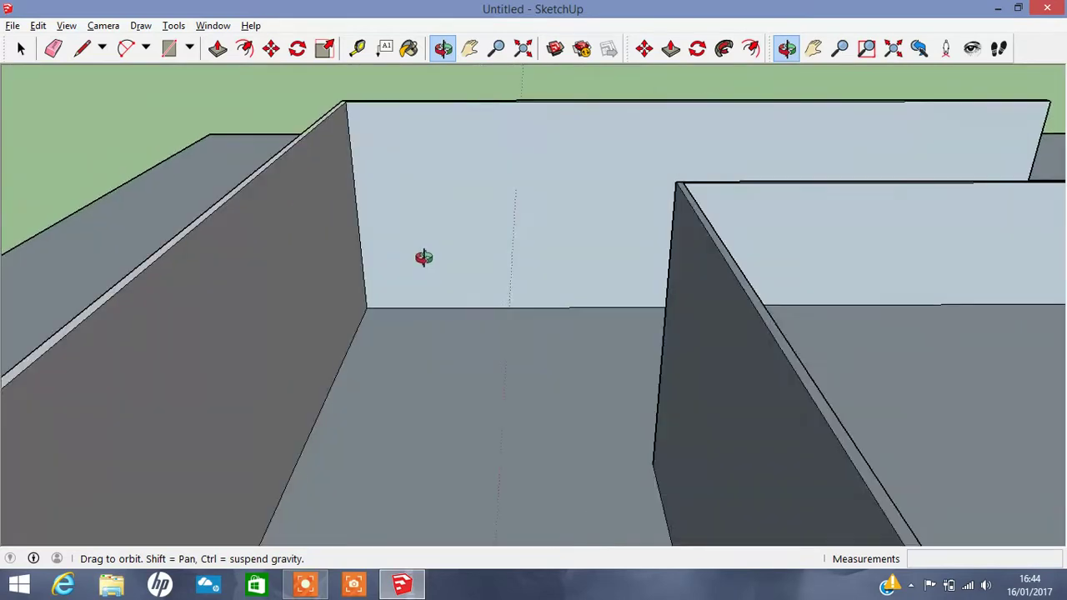
- Paint the surrounding ground with Asphalt New from the Asphalt and Concrete collection
click(406, 53)
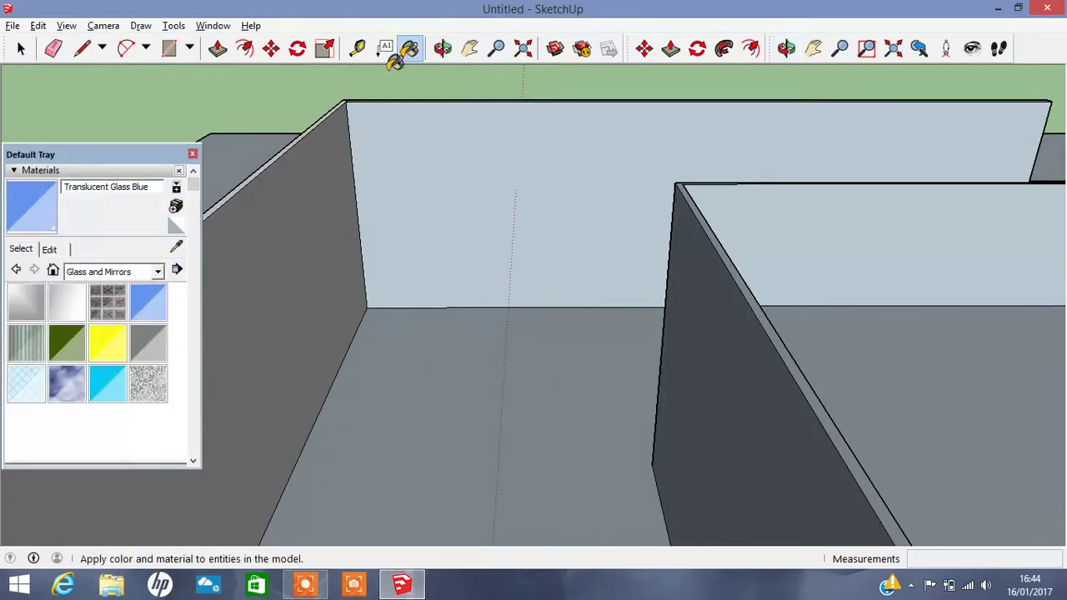
click(158, 274)
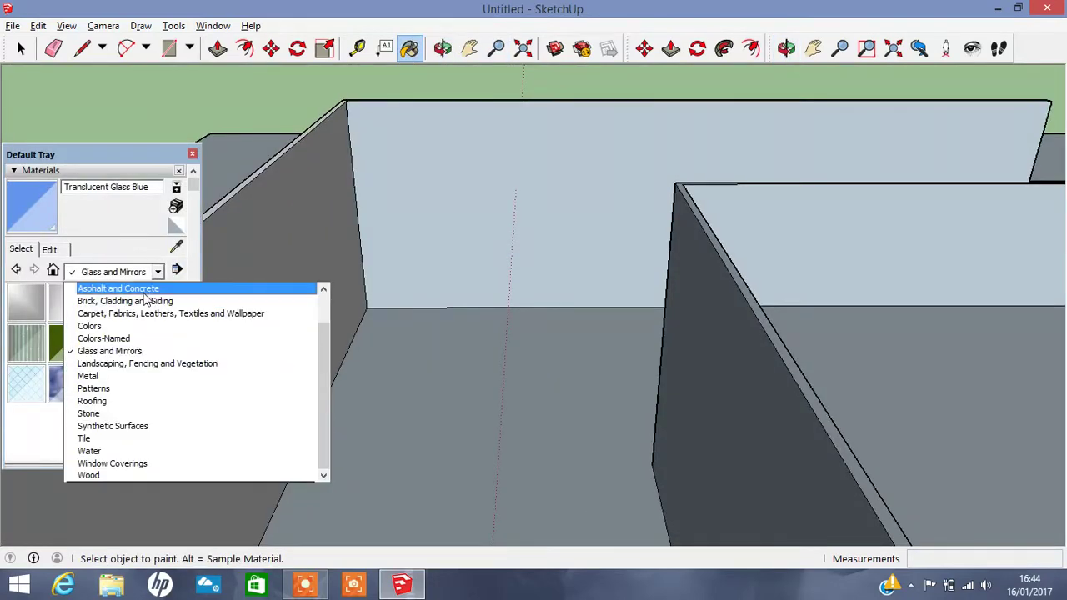
click(83, 288)
click(26, 302)
click(265, 138)
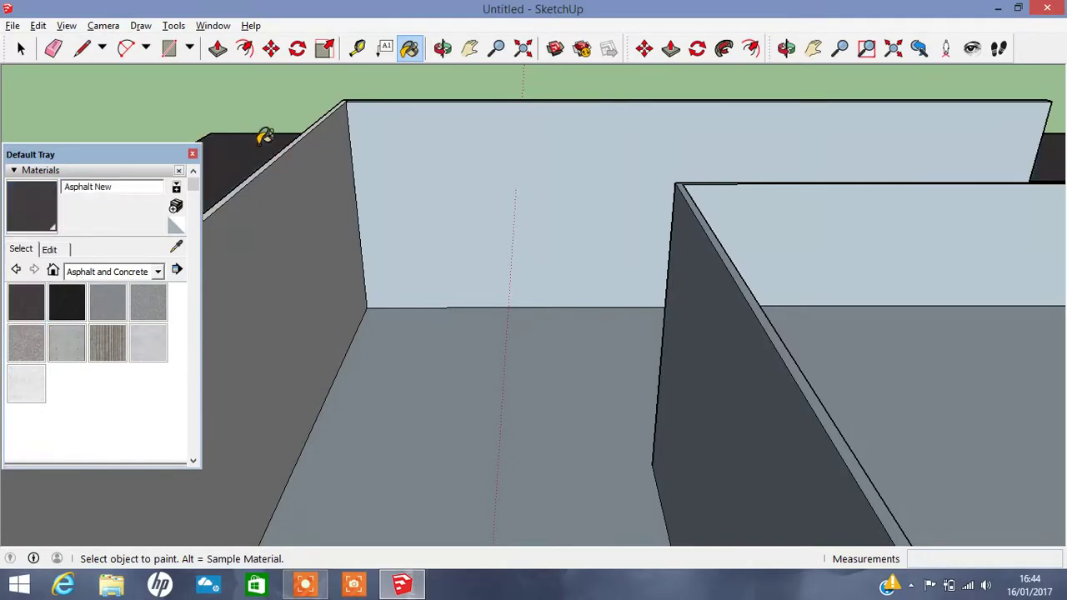
- Paint the floor right of the wall and between the walls Polished Concrete New
click(140, 338)
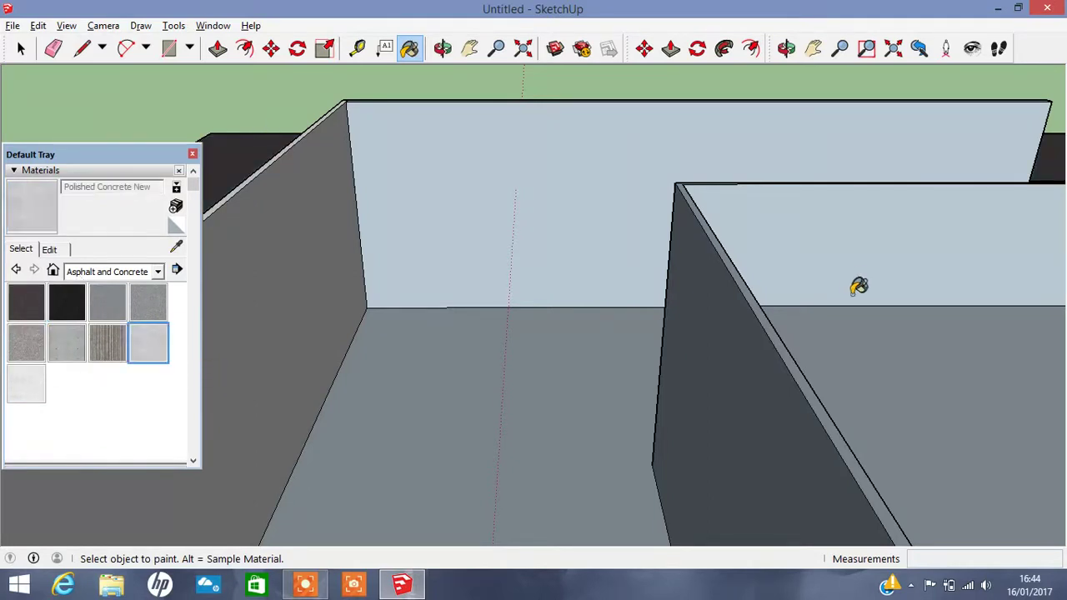
click(878, 348)
scroll(502, 235, down, 3)
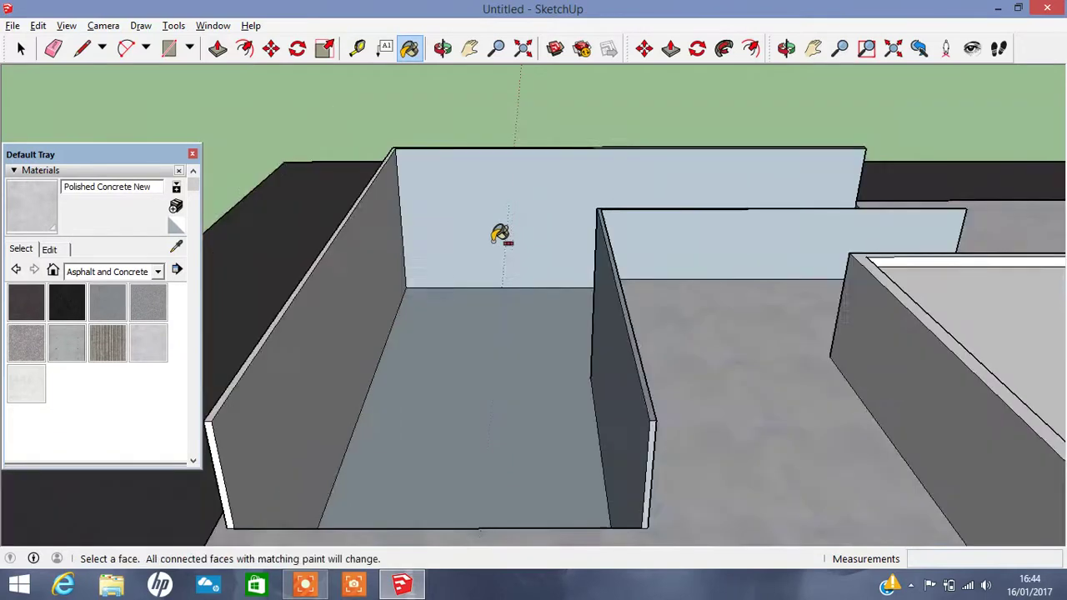
scroll(445, 274, down, 2)
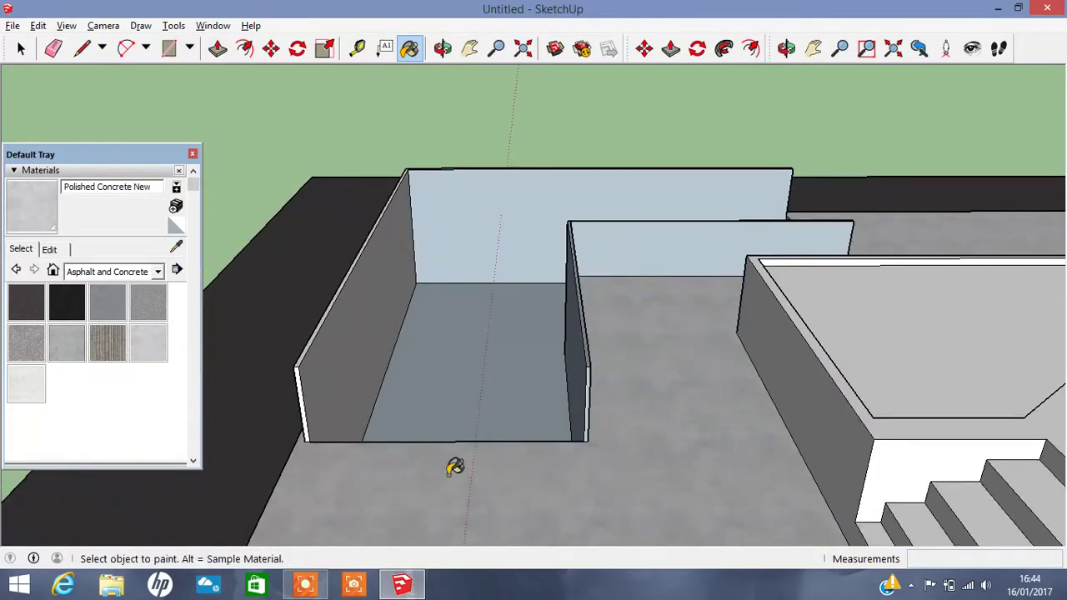
scroll(472, 468, down, 2)
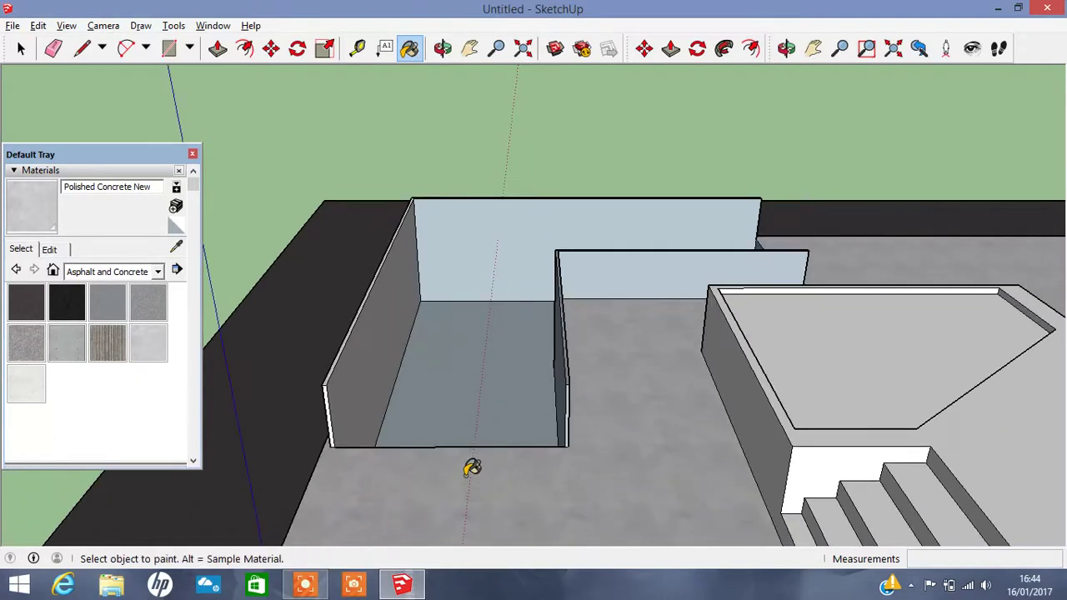
click(472, 418)
- Apply Blacktop Old 01 to the left and back walls
click(121, 312)
click(381, 315)
click(491, 242)
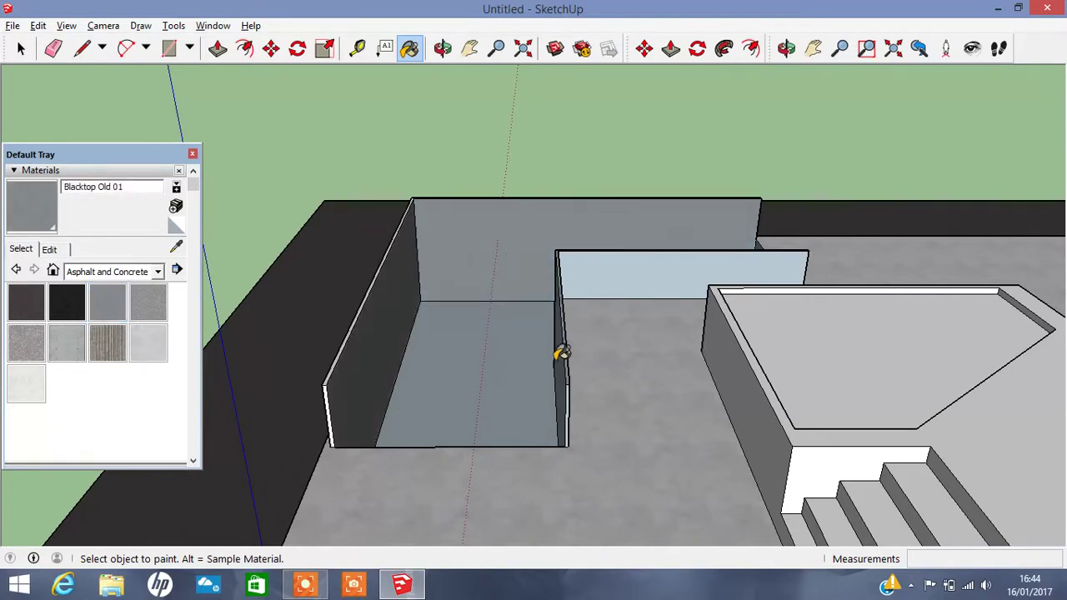
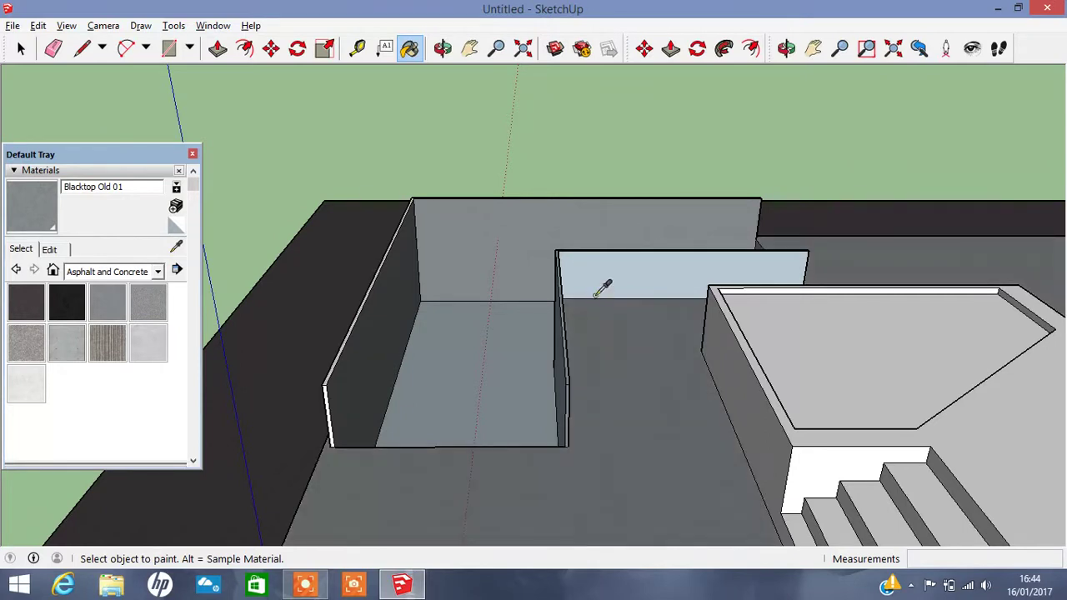
- Paint the small wall's back face and its white, light-blue and lower front faces with Blacktop Old 01
click(601, 264)
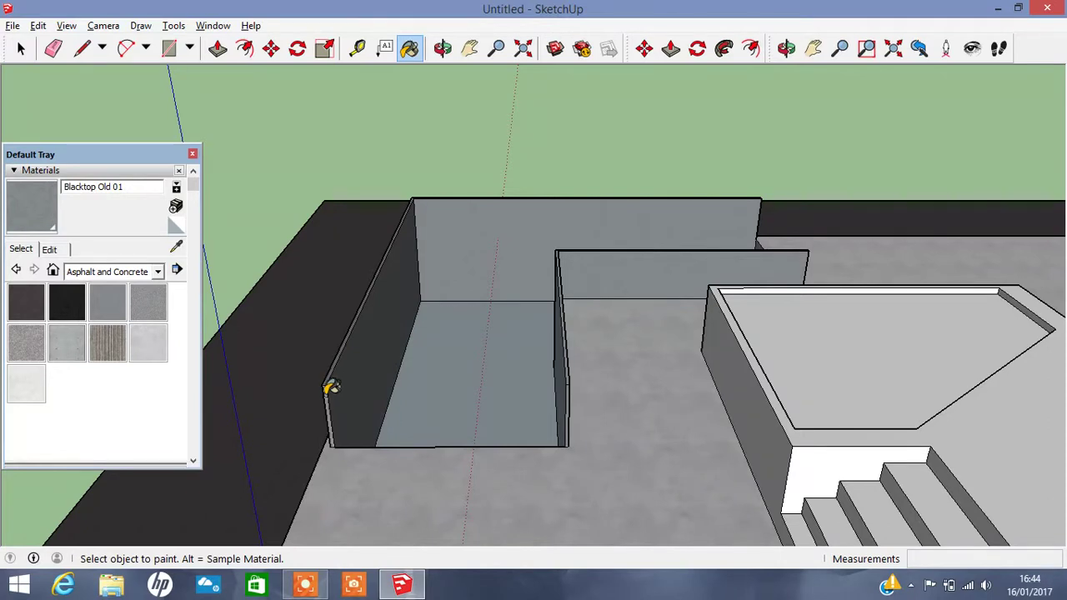
click(442, 48)
drag(505, 340, 900, 324)
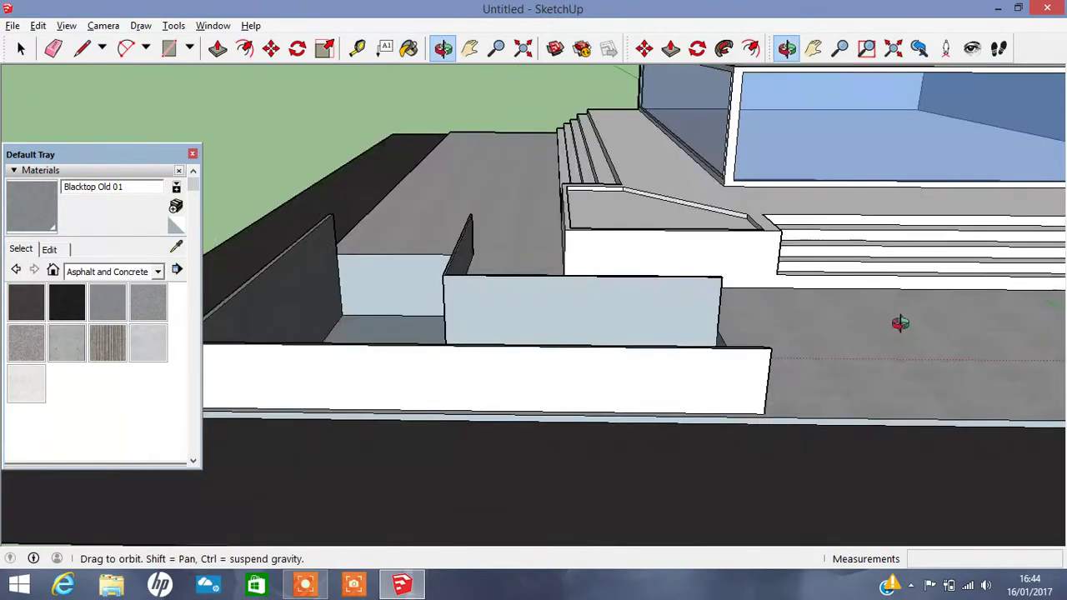
key(b)
click(534, 350)
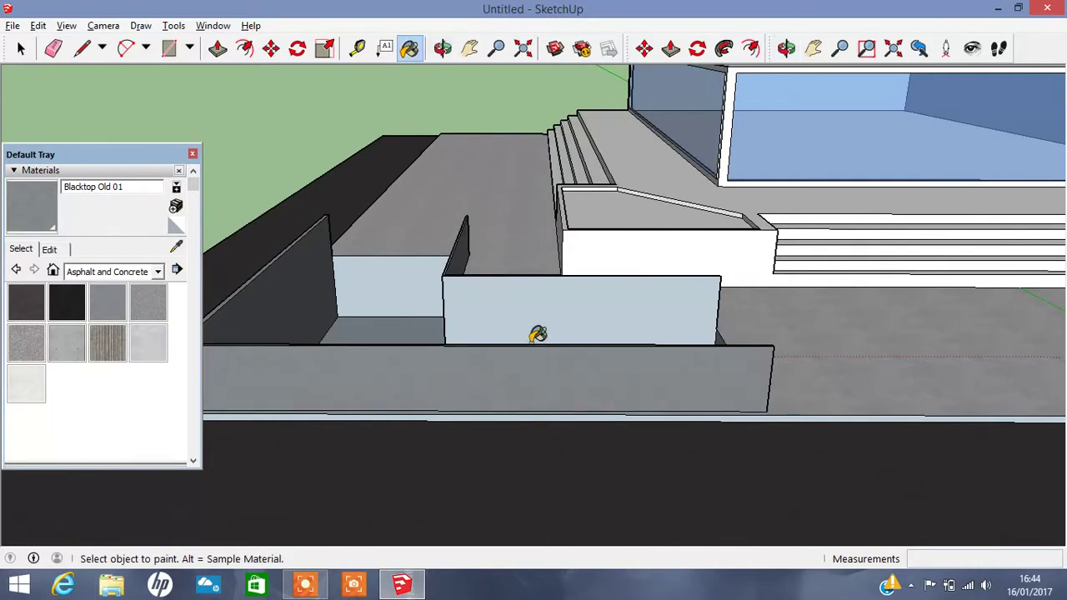
click(512, 312)
click(379, 274)
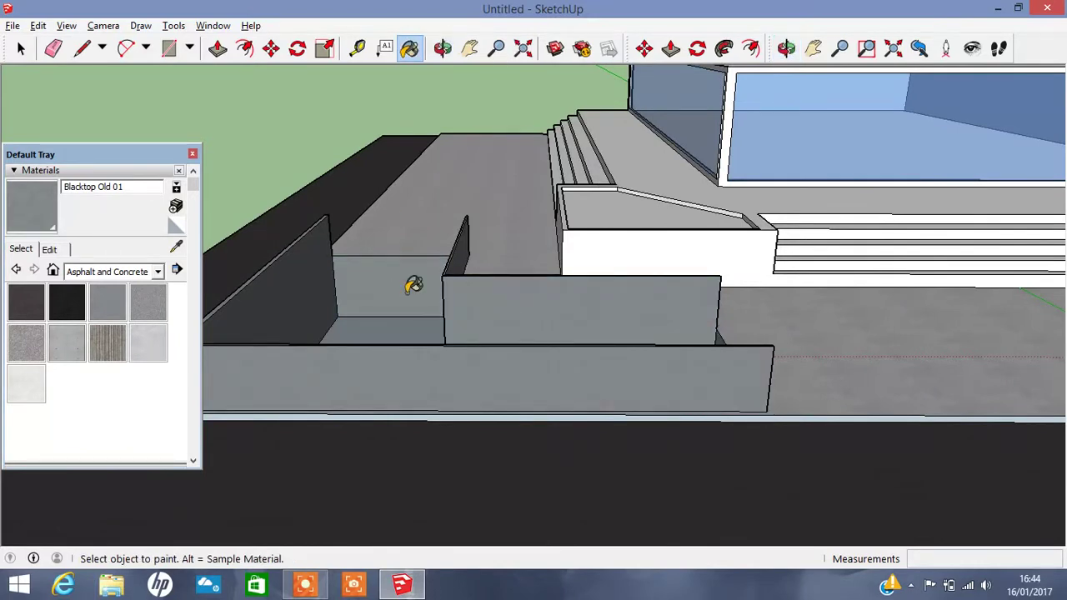
click(385, 315)
- On the other side of the walls, paint the front, lower, light-blue and top ledge faces with Blacktop Old 01
click(442, 47)
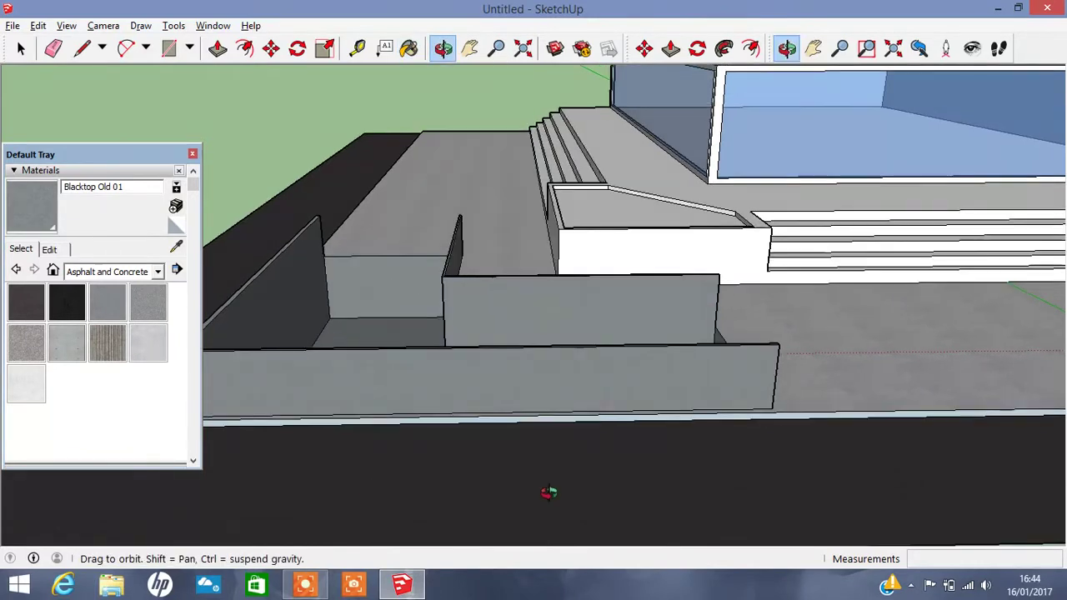
drag(547, 496, 652, 463)
key(b)
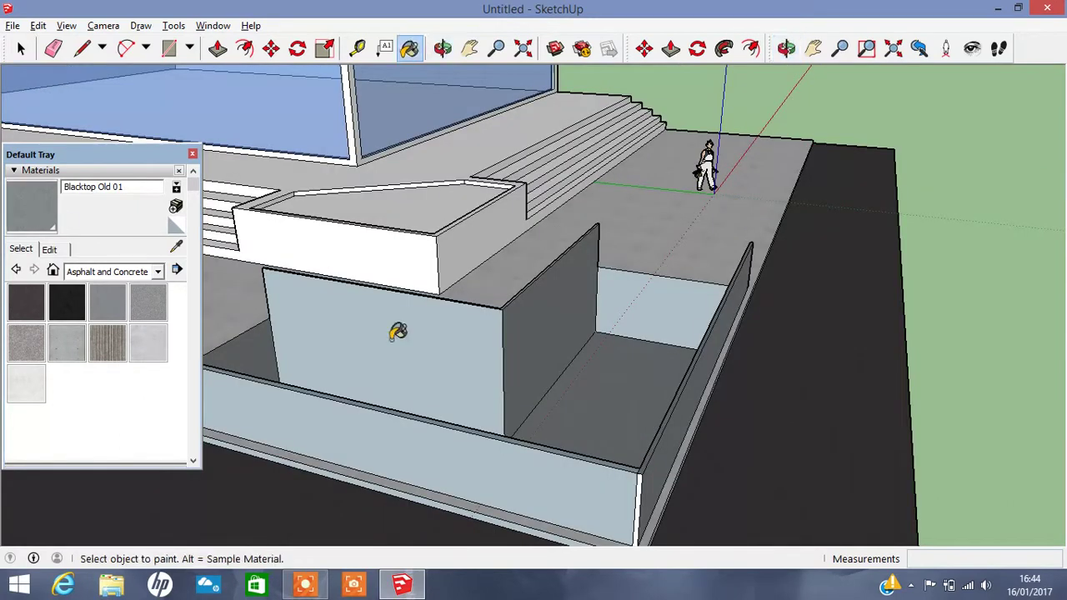
click(396, 335)
click(397, 446)
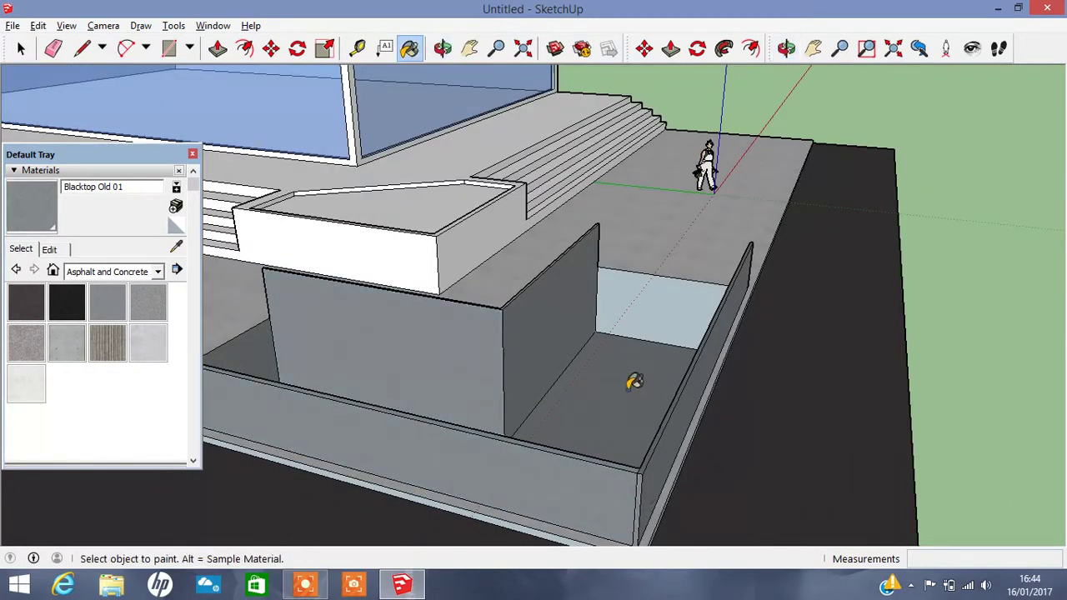
click(631, 314)
click(53, 48)
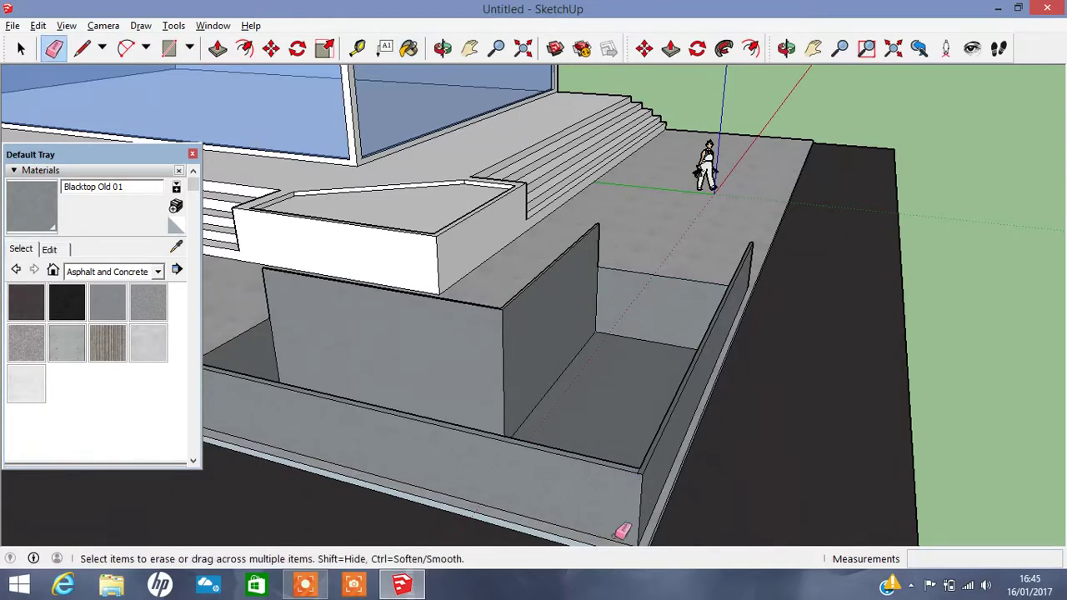
scroll(633, 510, up, 1)
scroll(646, 467, up, 1)
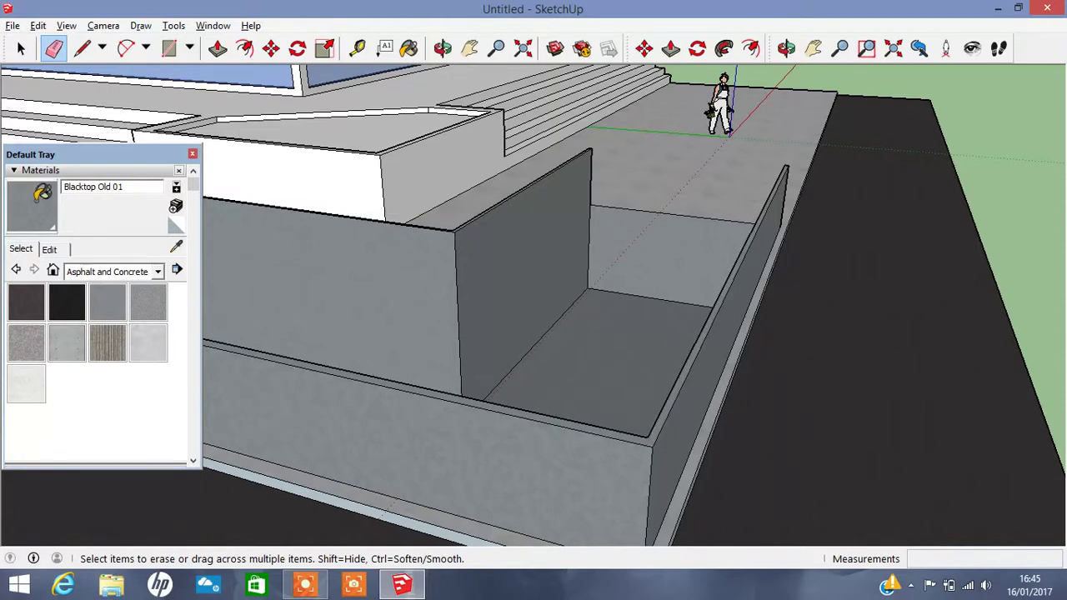
key(b)
click(652, 435)
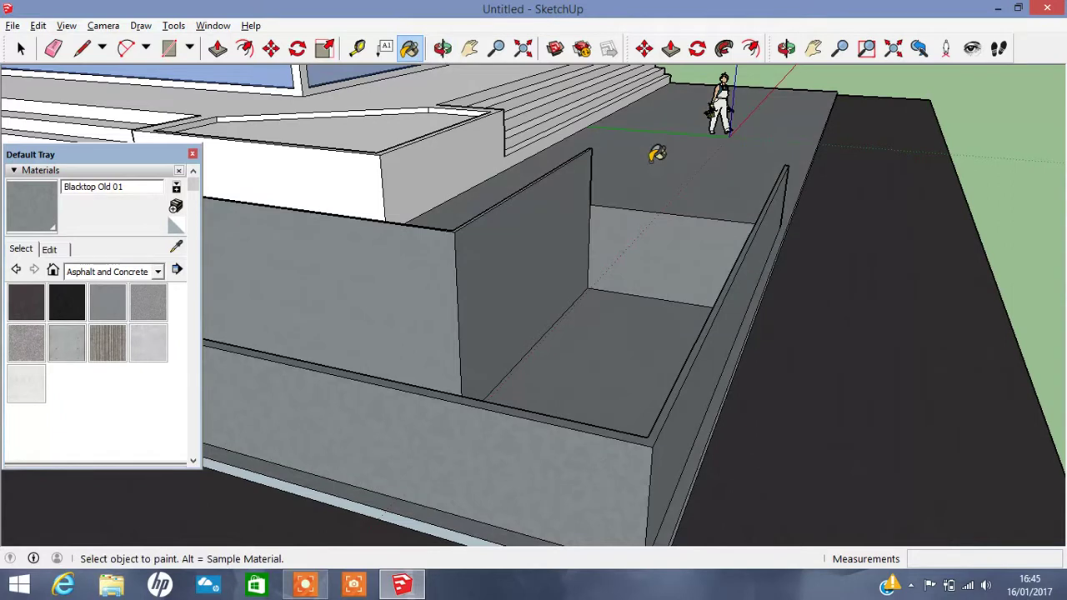
- Paint the light-blue back wall with Blacktop Old 01, then reframe the view of the walls
click(442, 48)
mouse_move(447, 258)
mouse_down()
mouse_move(800, 195)
mouse_move(534, 299)
mouse_move(336, 183)
mouse_move(643, 253)
mouse_move(604, 249)
mouse_up()
click(57, 219)
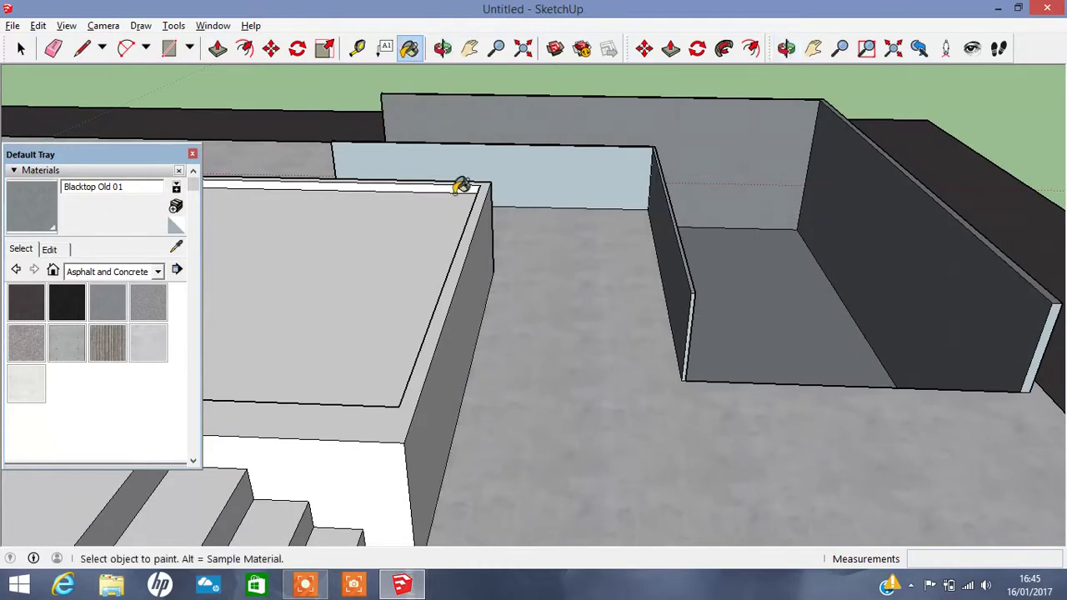
click(534, 179)
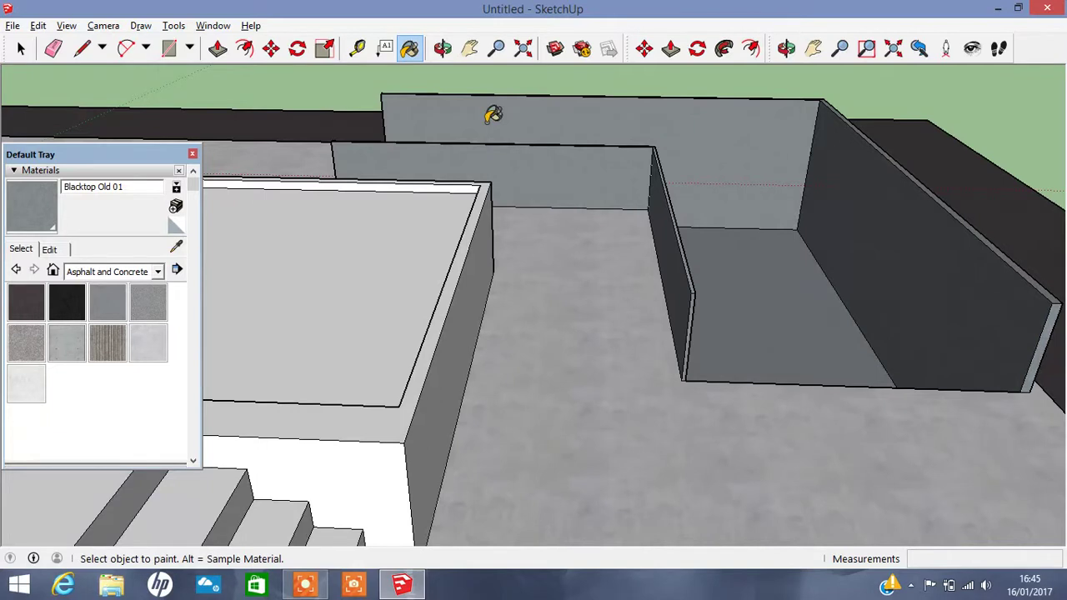
click(469, 47)
mouse_move(508, 184)
mouse_down()
mouse_move(529, 261)
mouse_move(543, 250)
mouse_up()
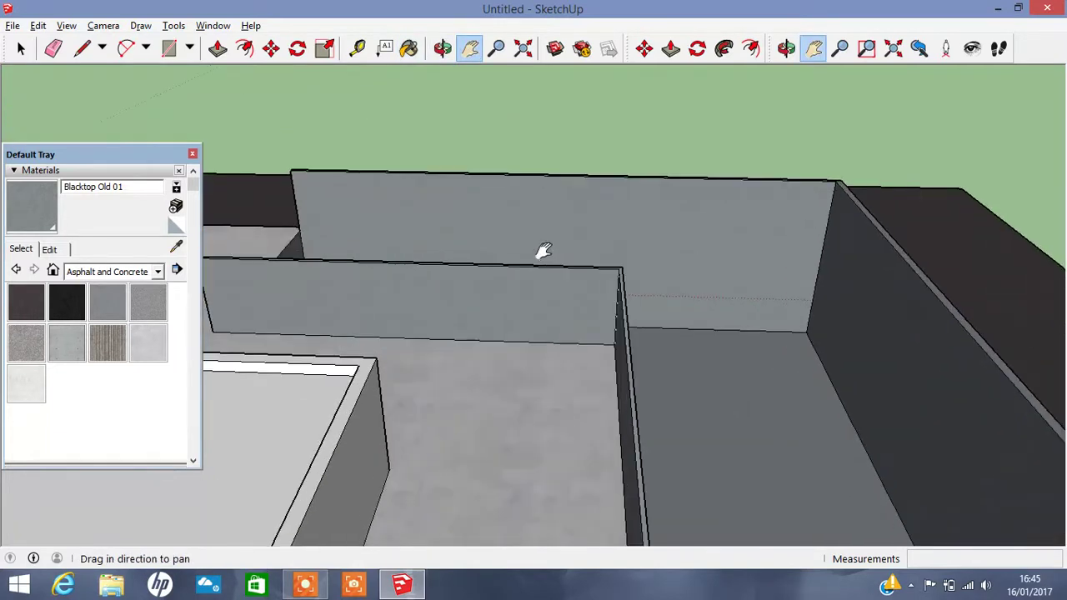
click(444, 48)
mouse_move(345, 245)
mouse_down()
mouse_move(736, 219)
mouse_move(767, 433)
mouse_up()
- Close the materials tray and frame the inner corner of the side wall
click(192, 156)
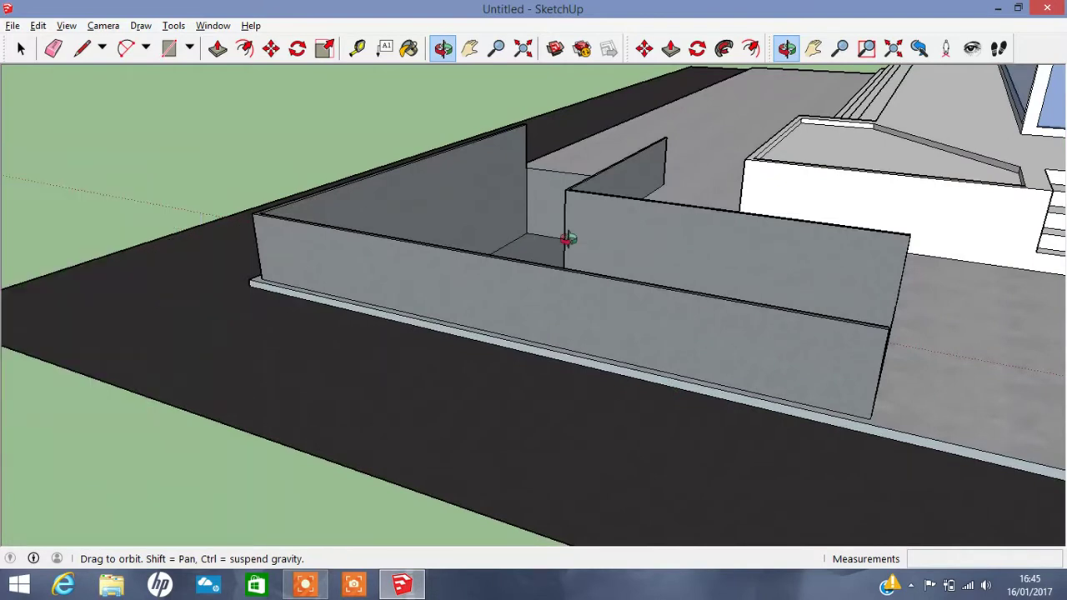
scroll(569, 239, up, 3)
scroll(570, 239, up, 2)
scroll(323, 327, up, 2)
scroll(329, 321, up, 2)
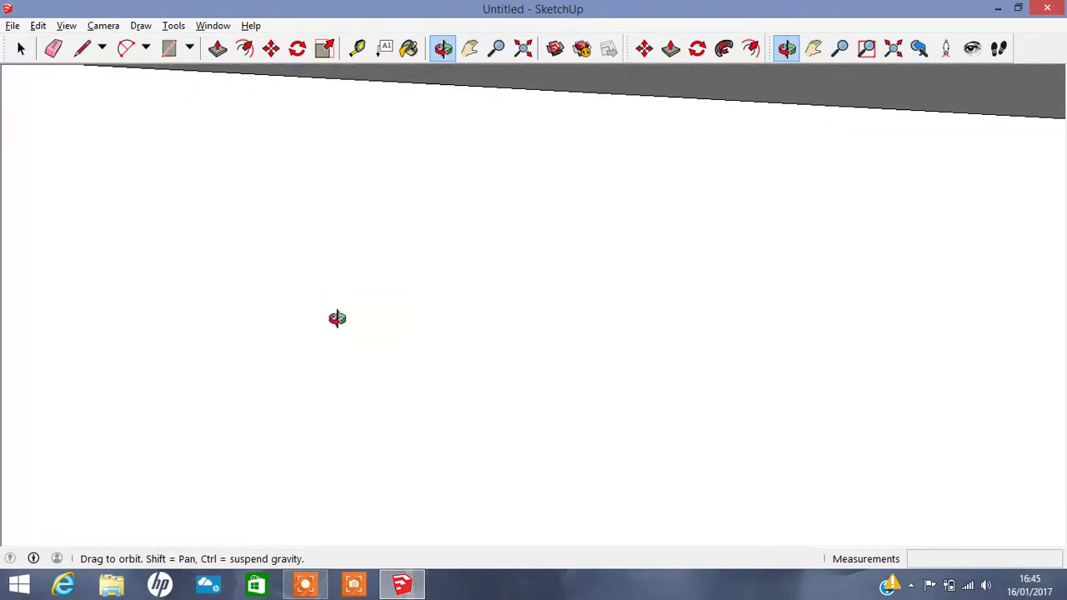
scroll(376, 322, down, 2)
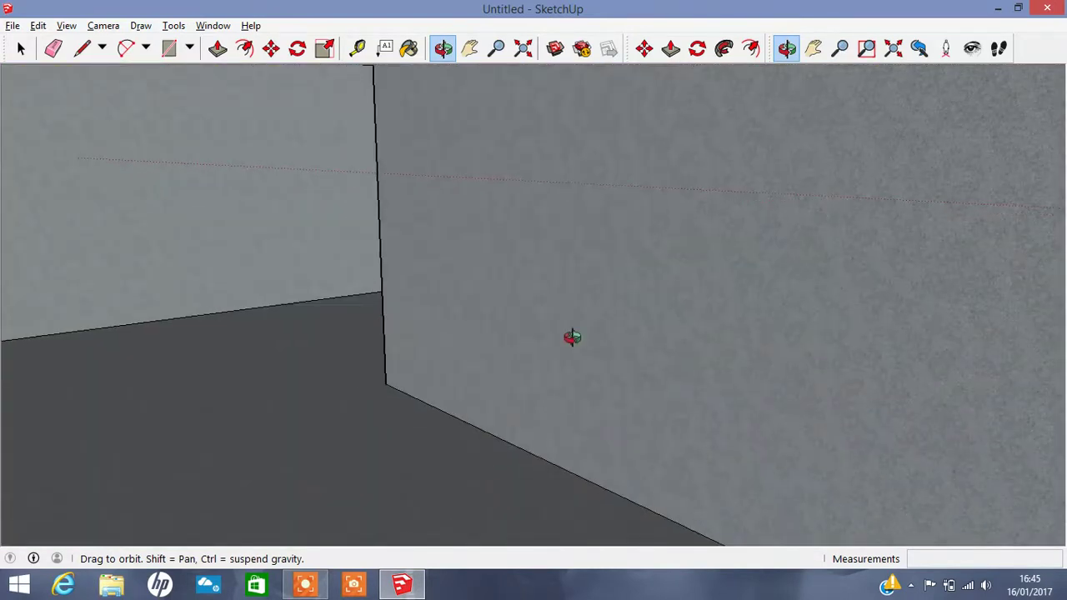
drag(572, 336, 425, 60)
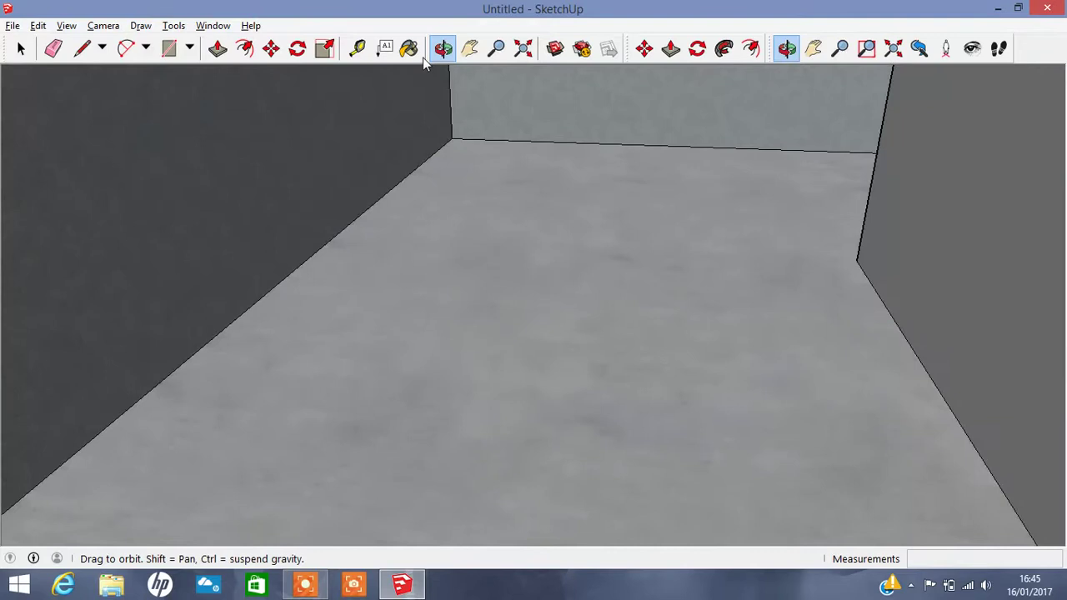
click(470, 48)
drag(519, 388, 478, 298)
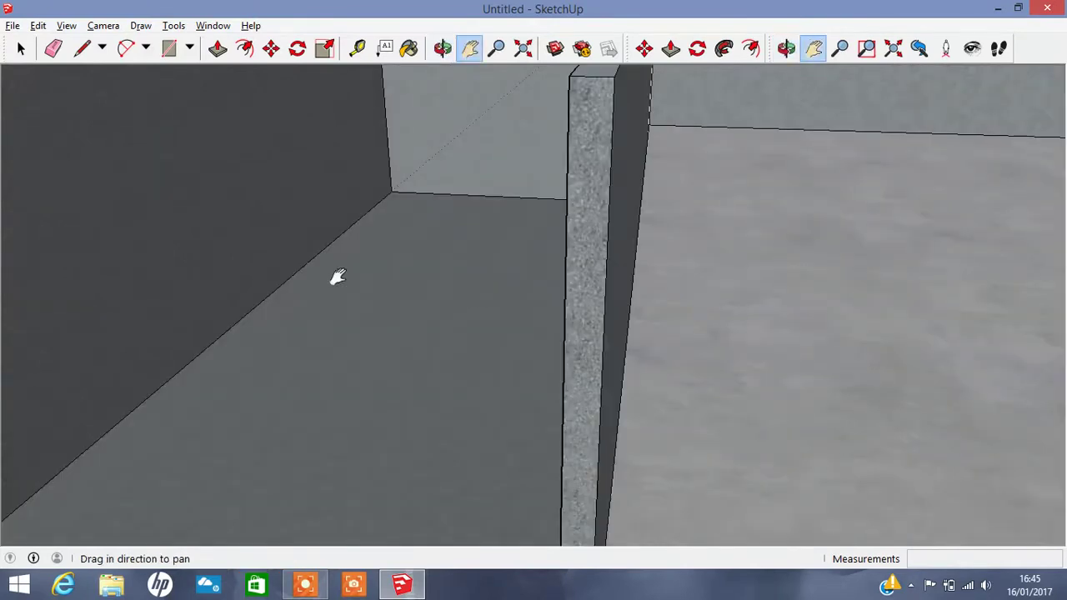
drag(338, 277, 624, 245)
- Draw a 30' 10 1/8" line from the side wall's bottom corner to its top edge
click(81, 48)
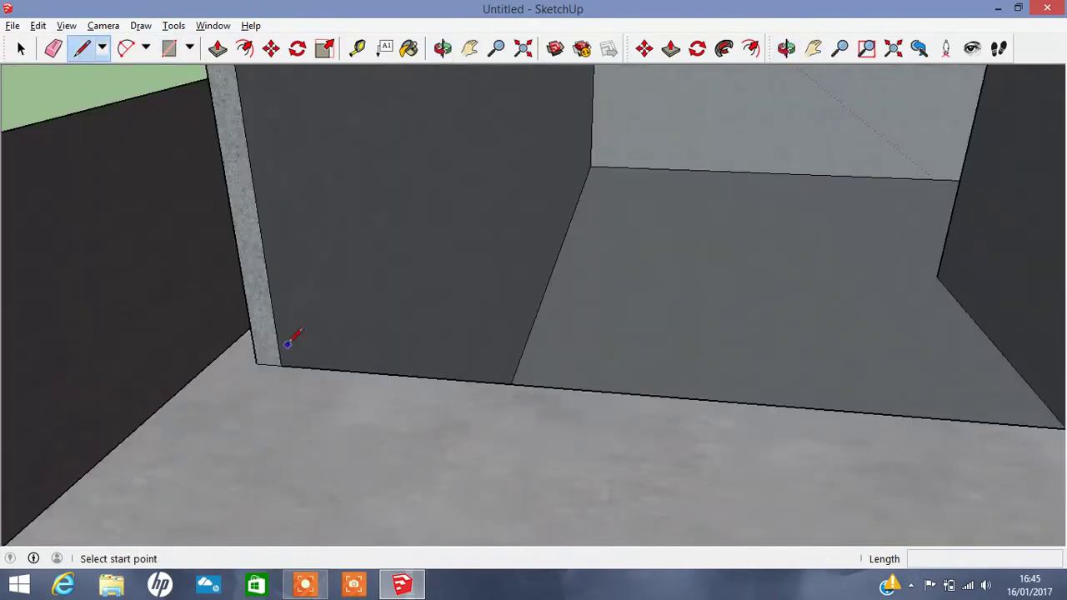
click(282, 363)
middle_drag(508, 63, 604, 103)
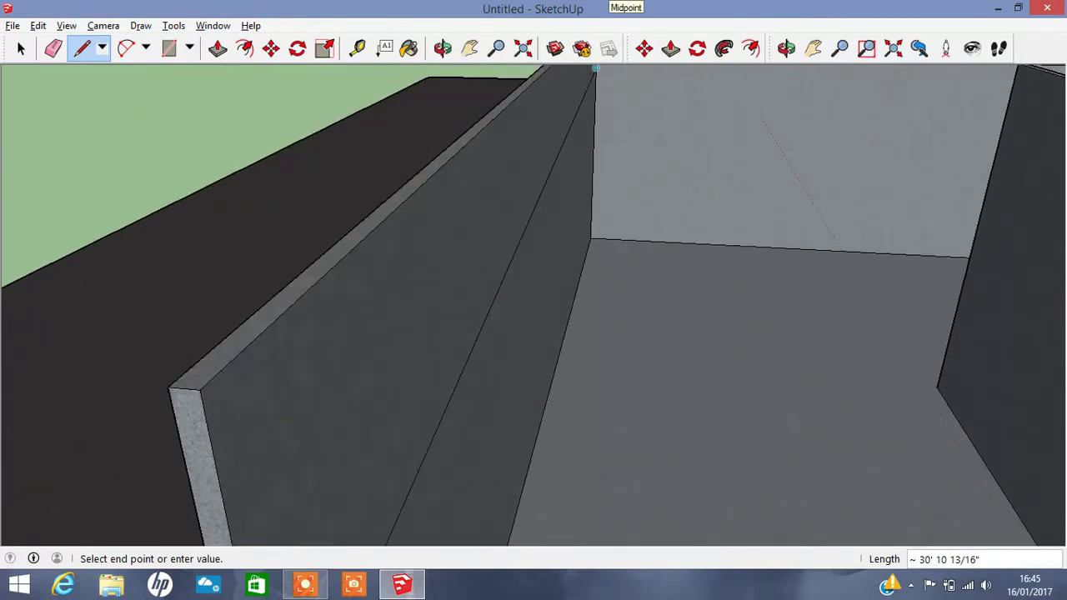
click(593, 121)
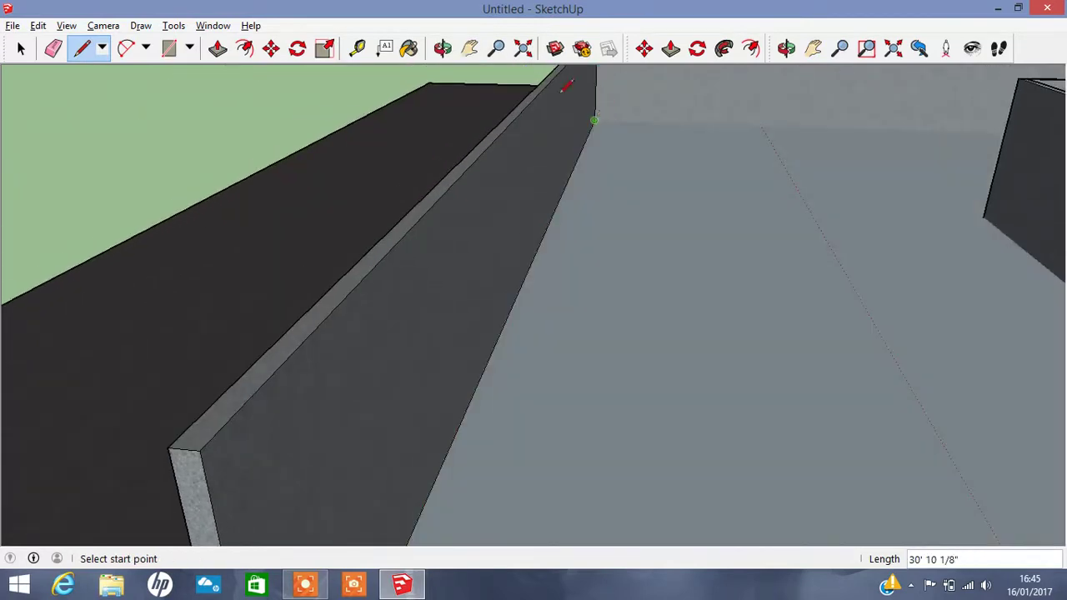
click(21, 48)
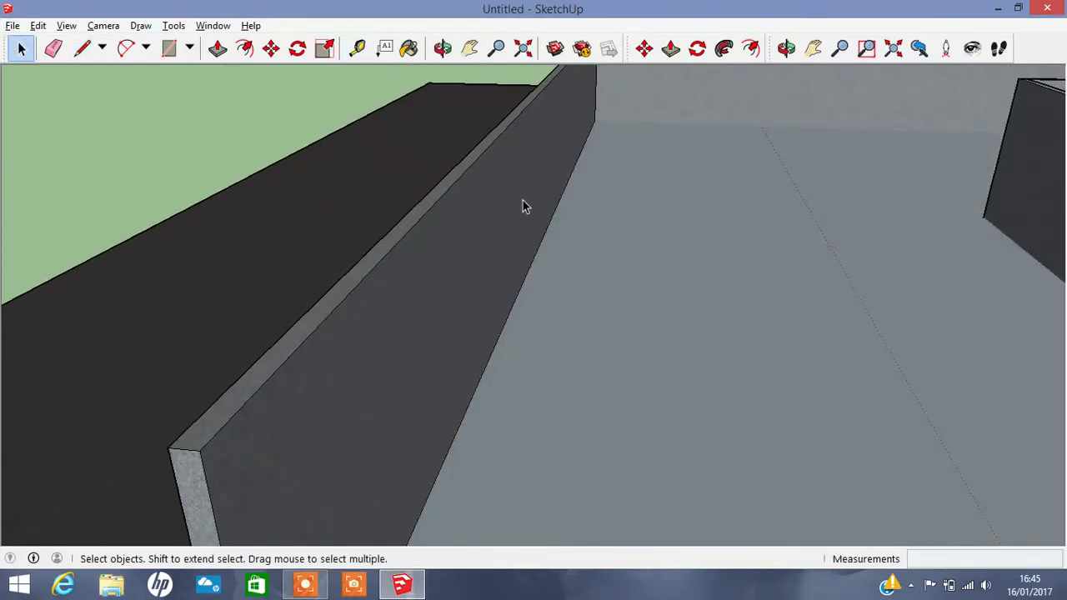
right_click(640, 223)
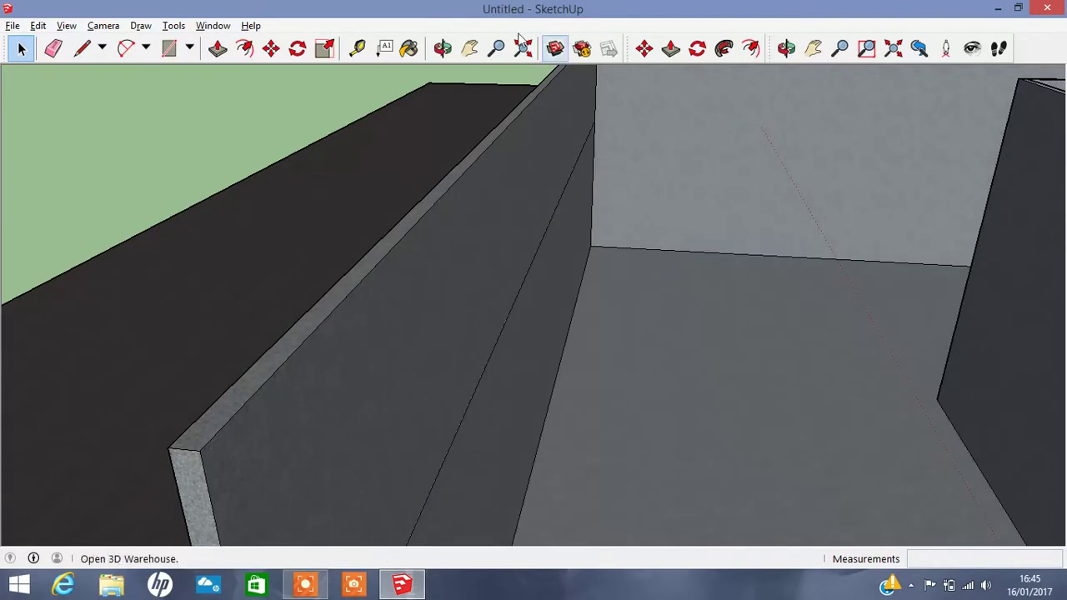
- Reopen the Components tray and place the Lisanne scale figure inside the walled area
click(219, 25)
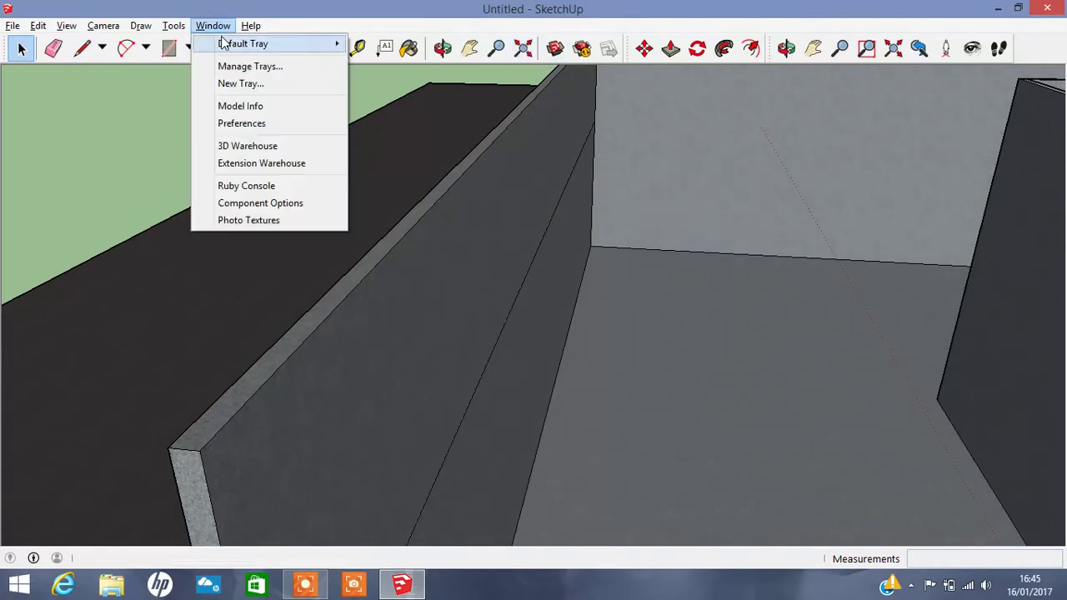
click(377, 43)
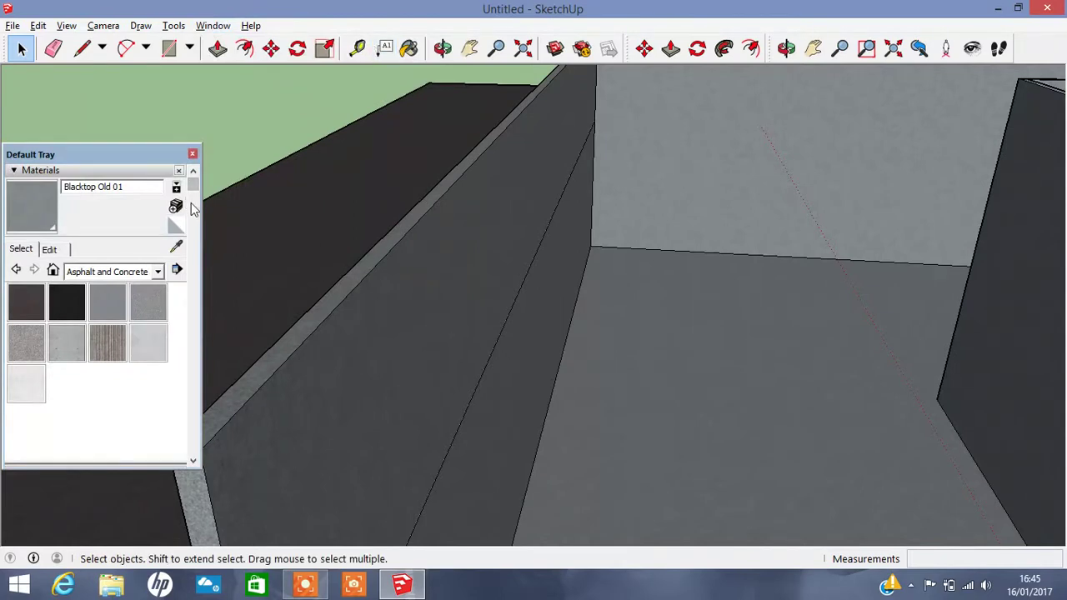
scroll(191, 194, down, 5)
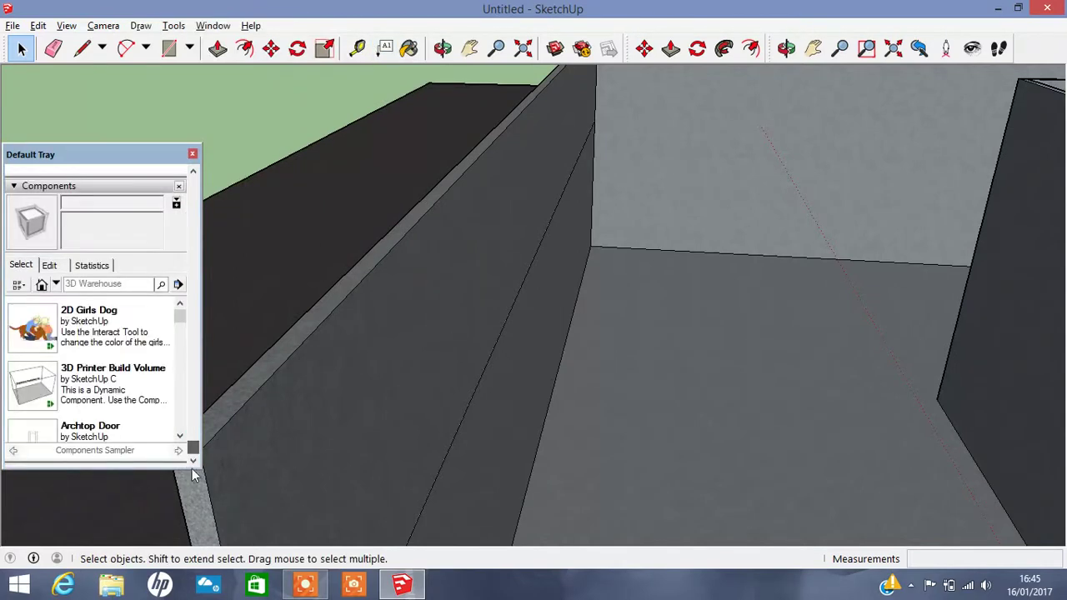
click(42, 285)
click(32, 328)
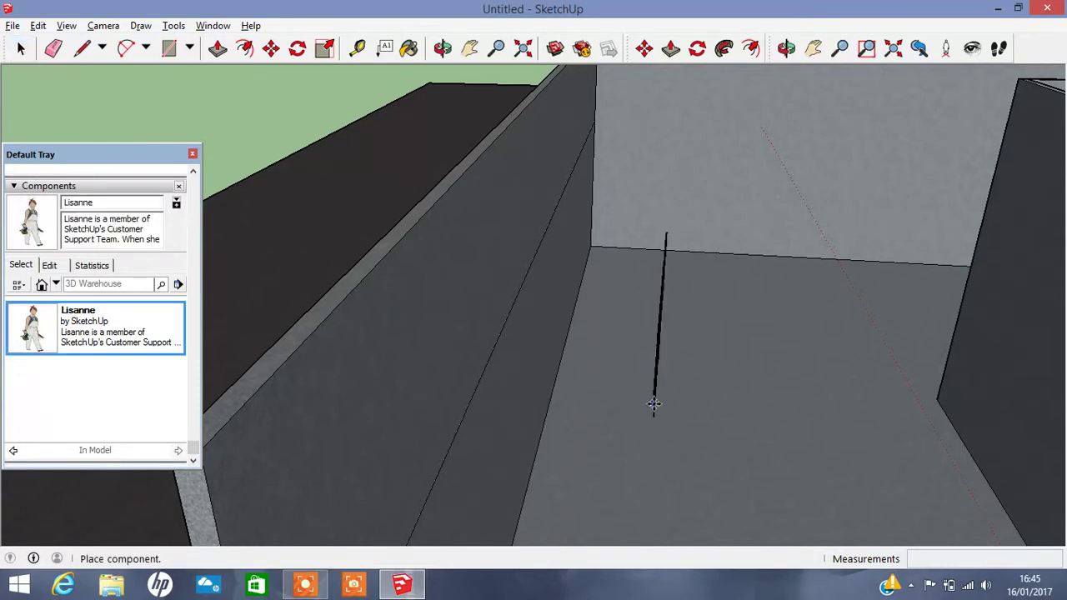
click(650, 406)
- Push/pull the floor face, then erase the first Lisanne figure
click(442, 48)
mouse_move(709, 425)
mouse_down()
mouse_move(205, 441)
mouse_move(457, 401)
mouse_move(463, 305)
mouse_up()
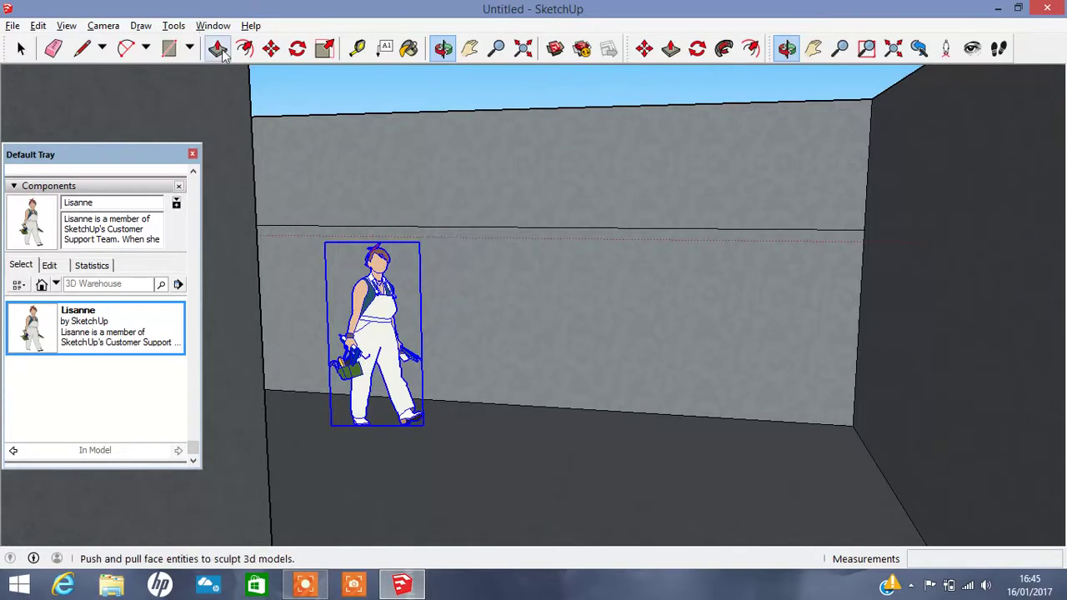
click(218, 47)
click(490, 473)
click(489, 471)
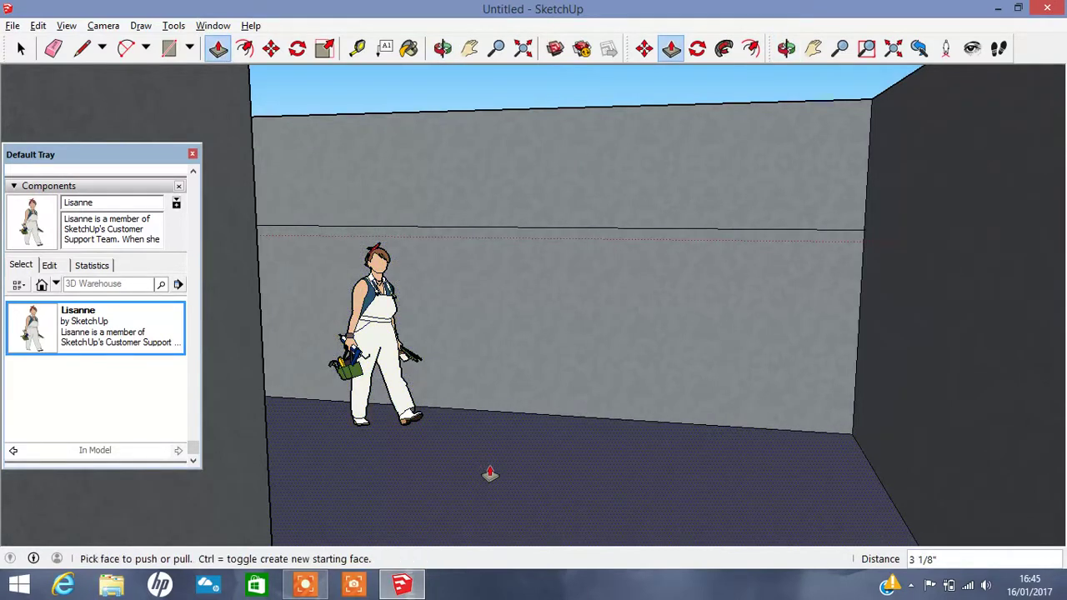
click(469, 47)
drag(421, 313, 415, 134)
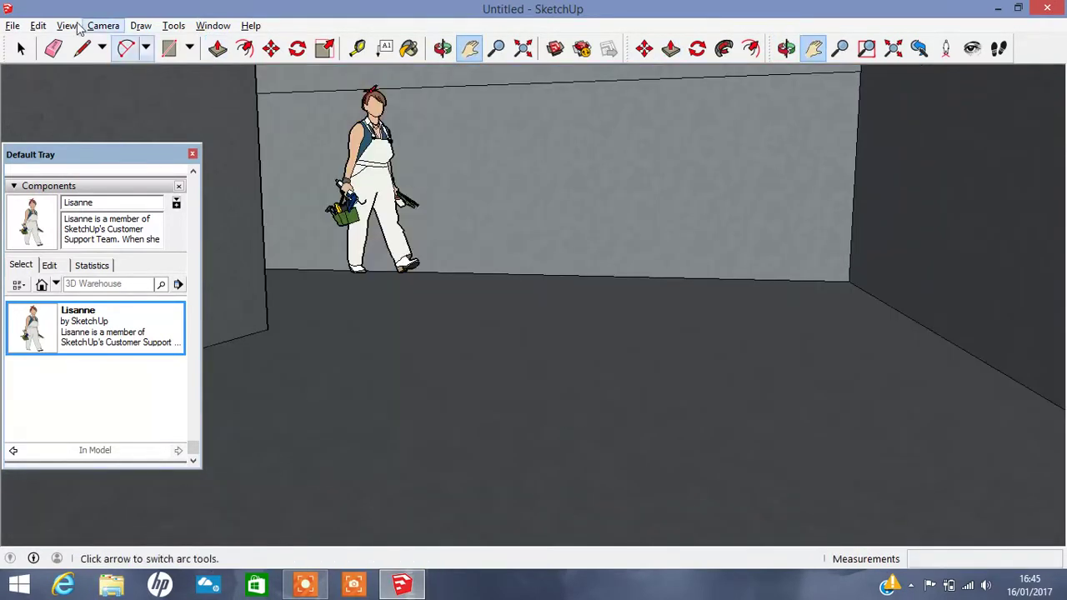
click(53, 47)
click(375, 142)
- Place Lisanne on the room floor again, push the floor face down, then erase her
click(31, 338)
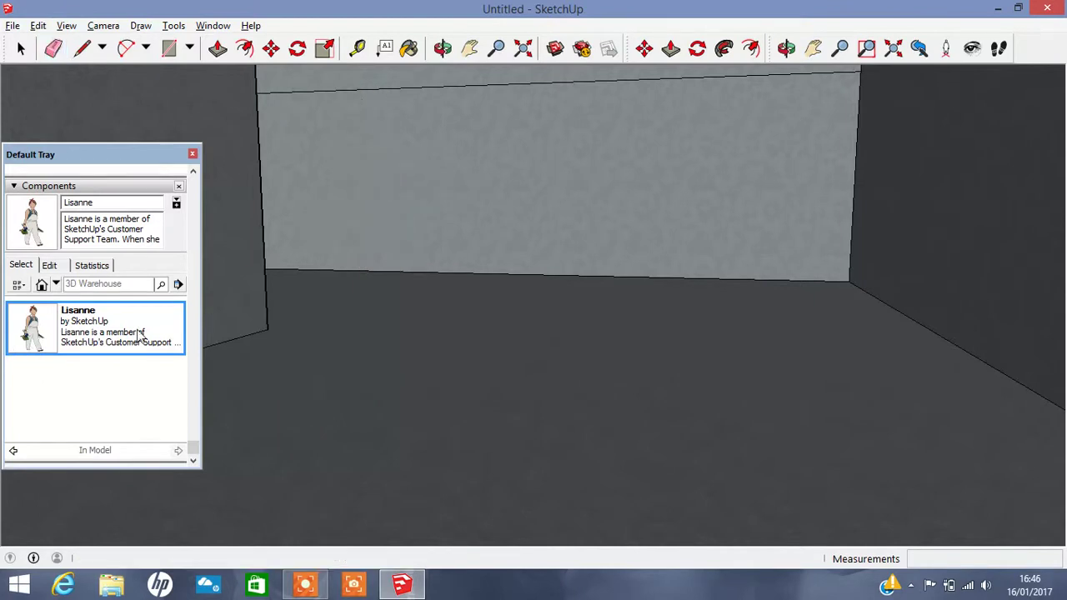
click(445, 311)
click(443, 48)
drag(616, 168, 656, 209)
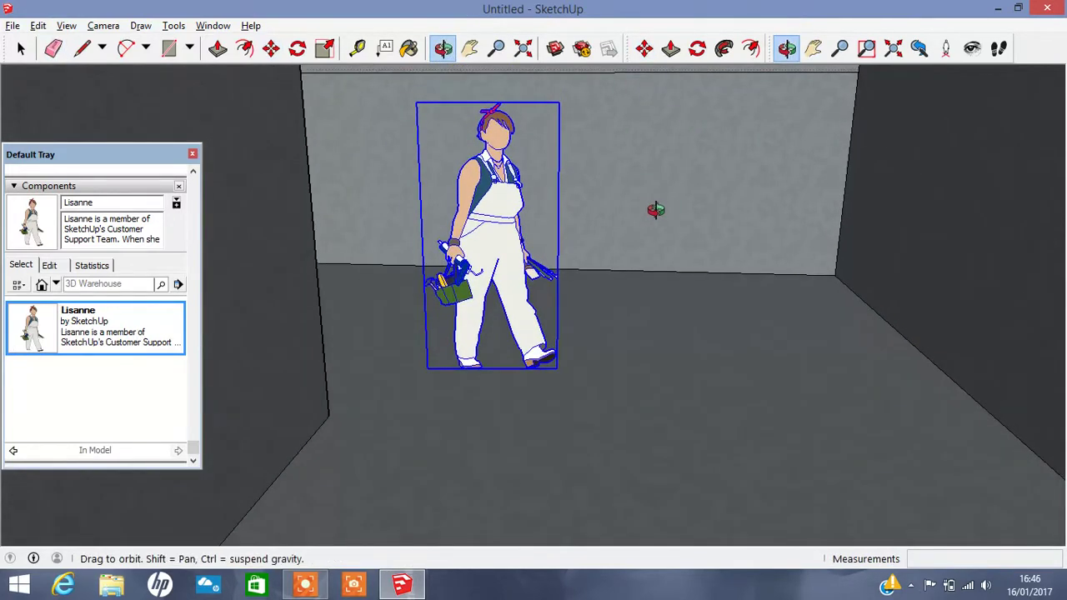
click(218, 47)
click(409, 308)
click(410, 347)
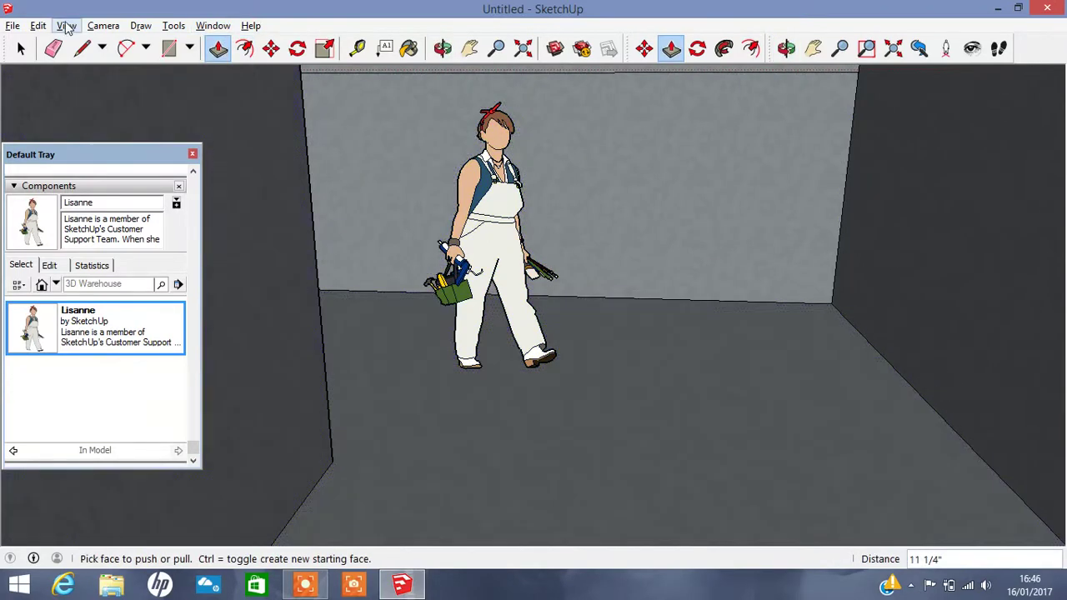
click(53, 48)
click(510, 233)
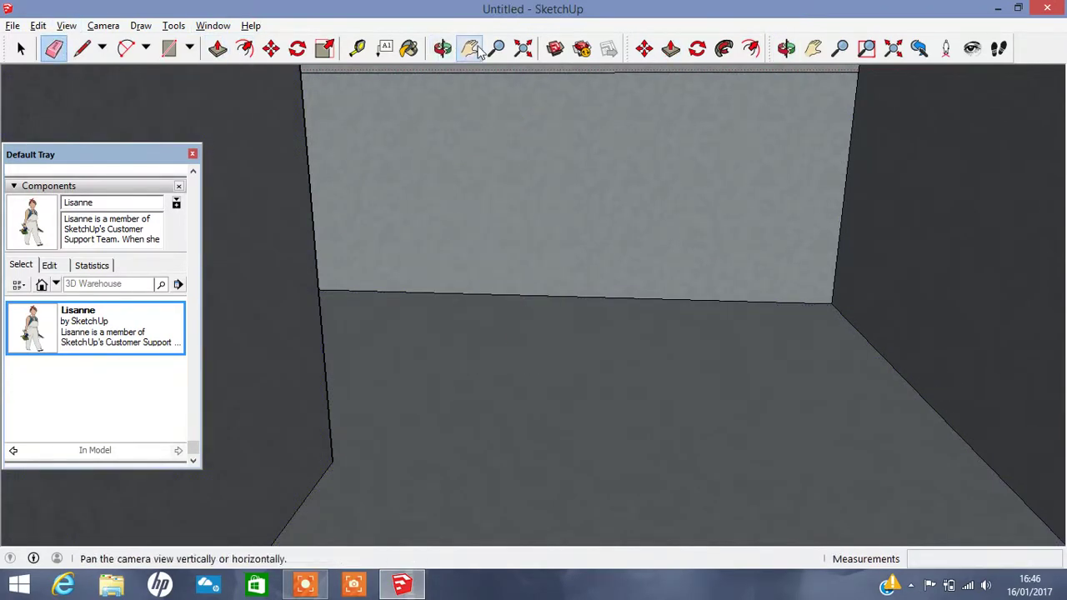
click(469, 48)
mouse_move(464, 521)
mouse_down()
mouse_move(792, 467)
mouse_move(563, 196)
mouse_up()
- Erase the stray edge left on the inner wall face
key(o)
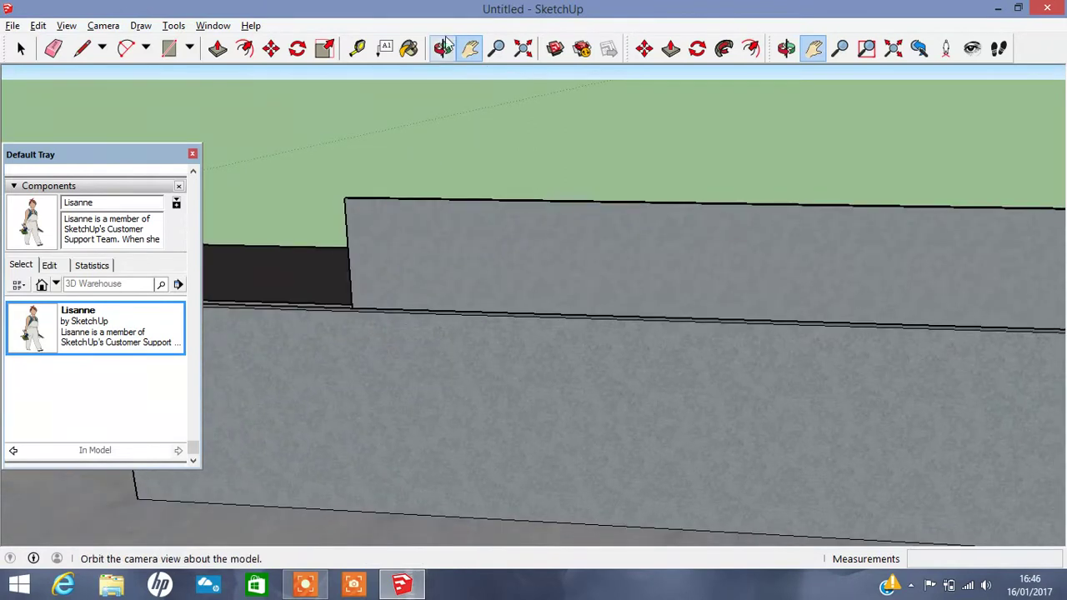
mouse_move(572, 331)
mouse_down()
mouse_move(346, 386)
mouse_move(631, 317)
mouse_move(500, 229)
mouse_move(630, 247)
mouse_up()
scroll(772, 264, up, 3)
scroll(772, 263, up, 2)
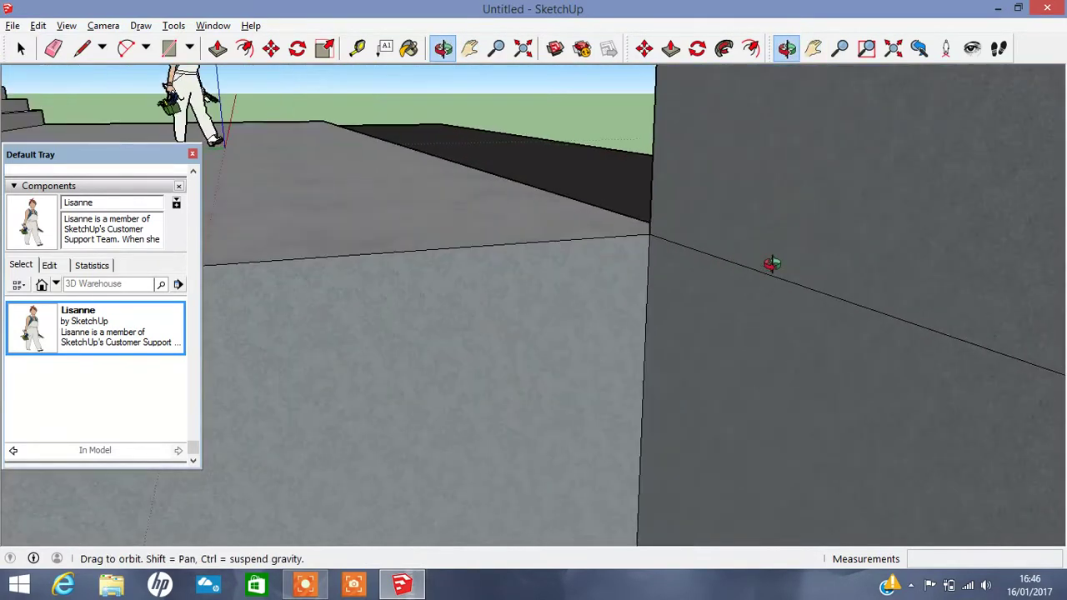
click(53, 48)
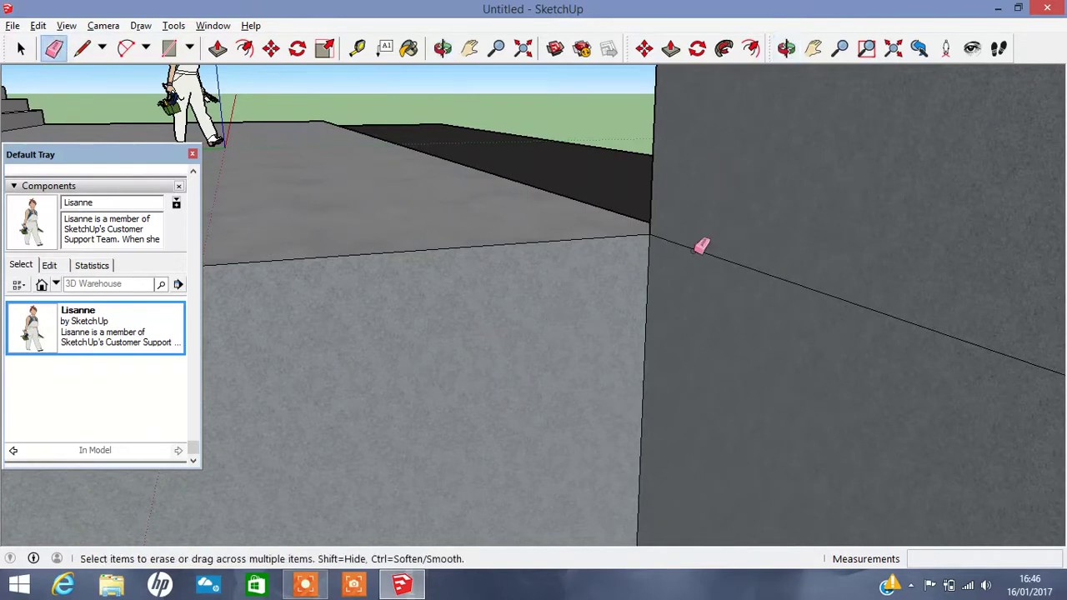
click(701, 246)
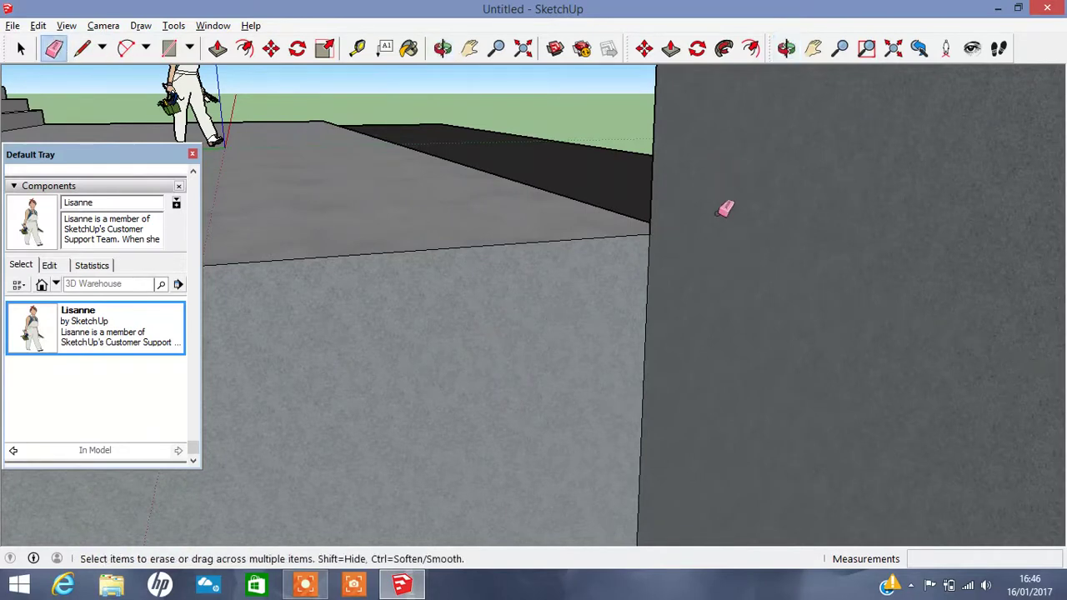
middle_drag(714, 207, 732, 203)
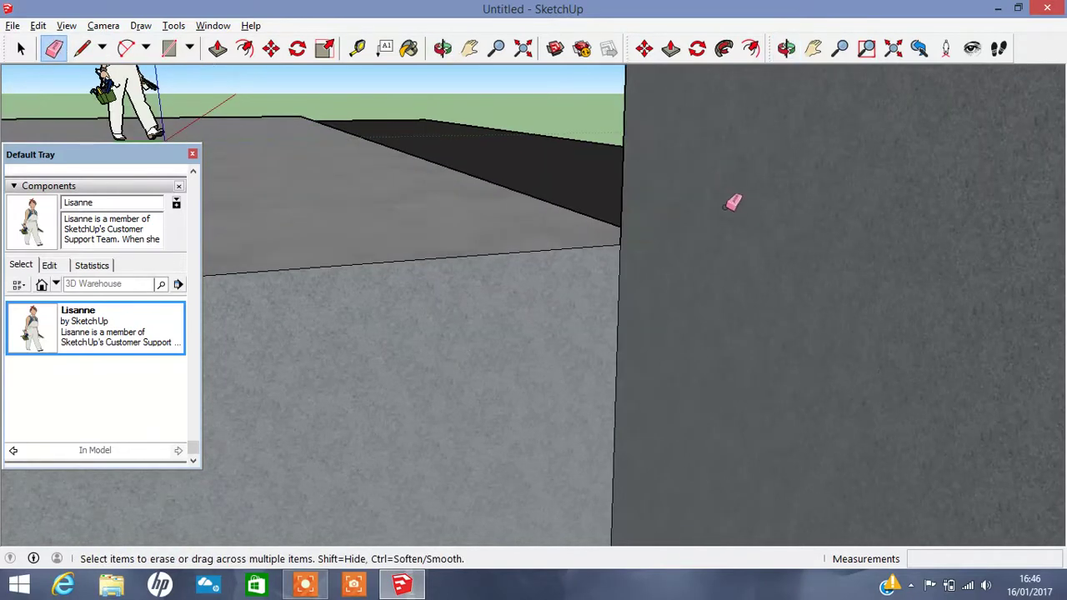
- Start the stair profile at the top wall corner with the first treads and risers
click(82, 48)
click(621, 244)
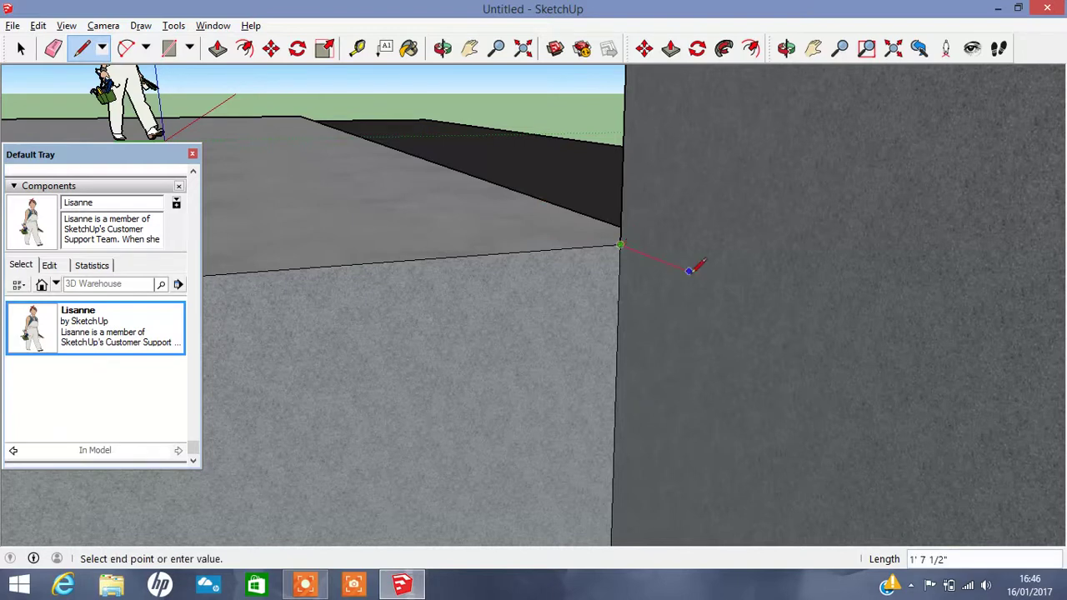
double_click(672, 265)
click(673, 265)
double_click(671, 300)
click(671, 299)
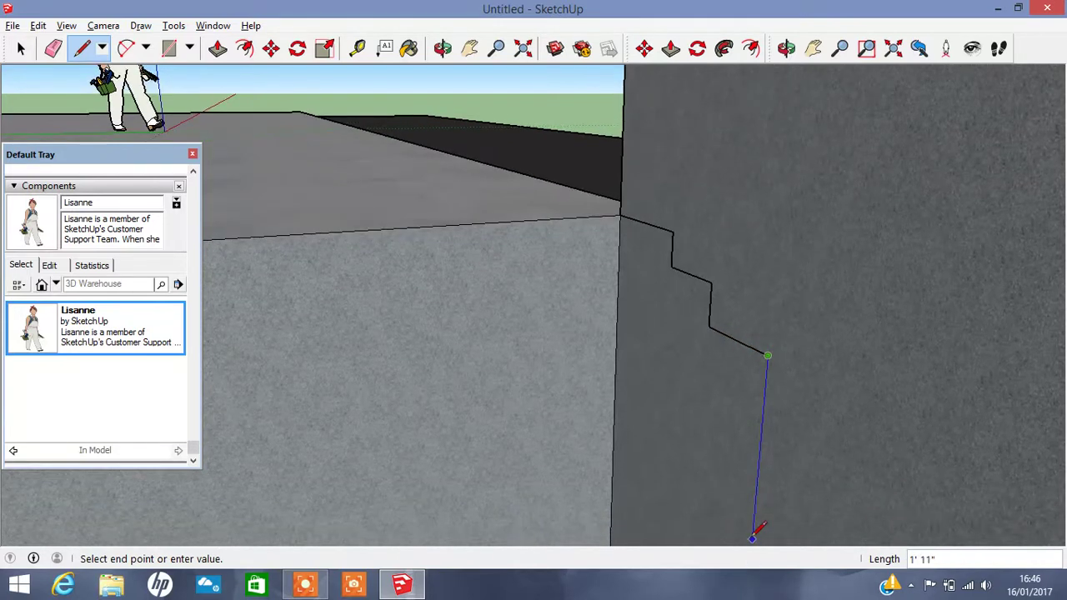
shift+middle_drag(754, 545, 773, 334)
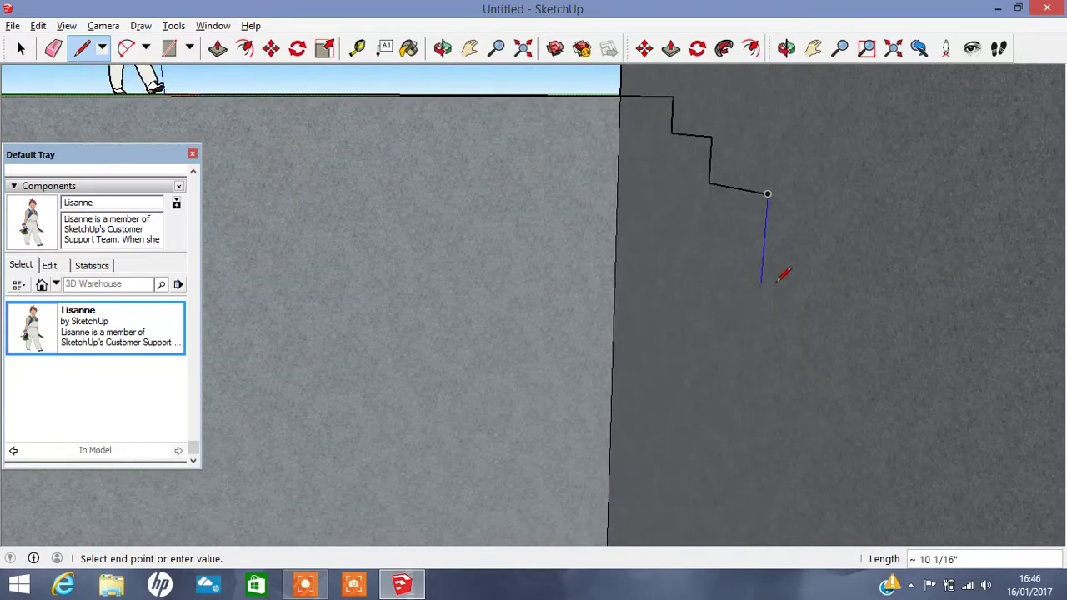
click(764, 237)
double_click(844, 258)
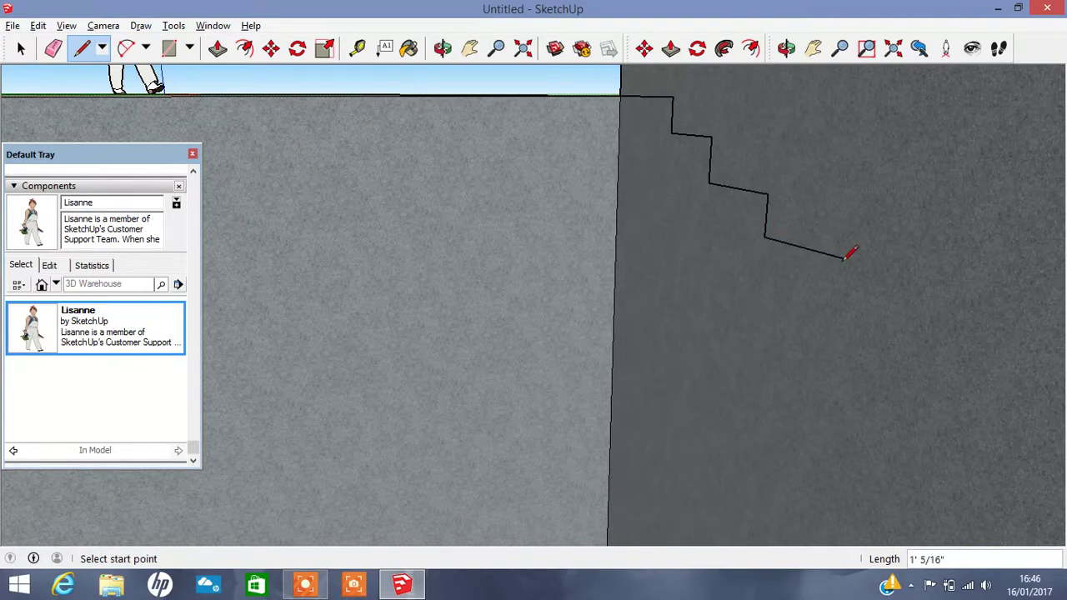
click(842, 258)
double_click(836, 318)
click(837, 318)
- Continue the alternating treads and risers further down the wall
mouse_move(987, 375)
middle_down()
mouse_move(909, 433)
mouse_move(599, 297)
middle_up()
double_click(694, 355)
click(693, 354)
double_click(690, 408)
click(690, 410)
double_click(767, 464)
click(767, 465)
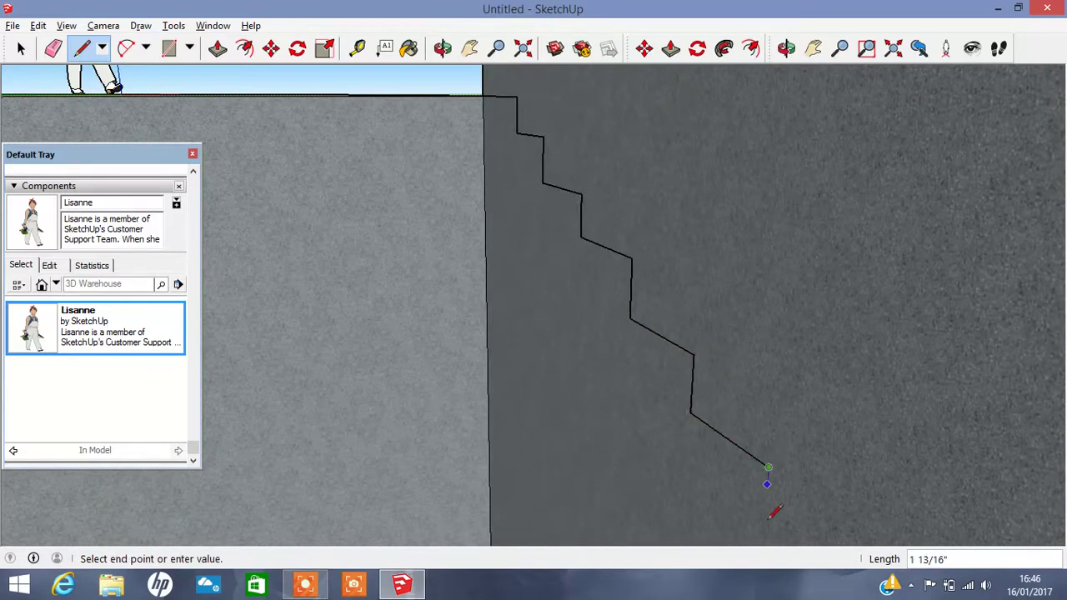
middle_drag(767, 483, 760, 456)
double_click(762, 350)
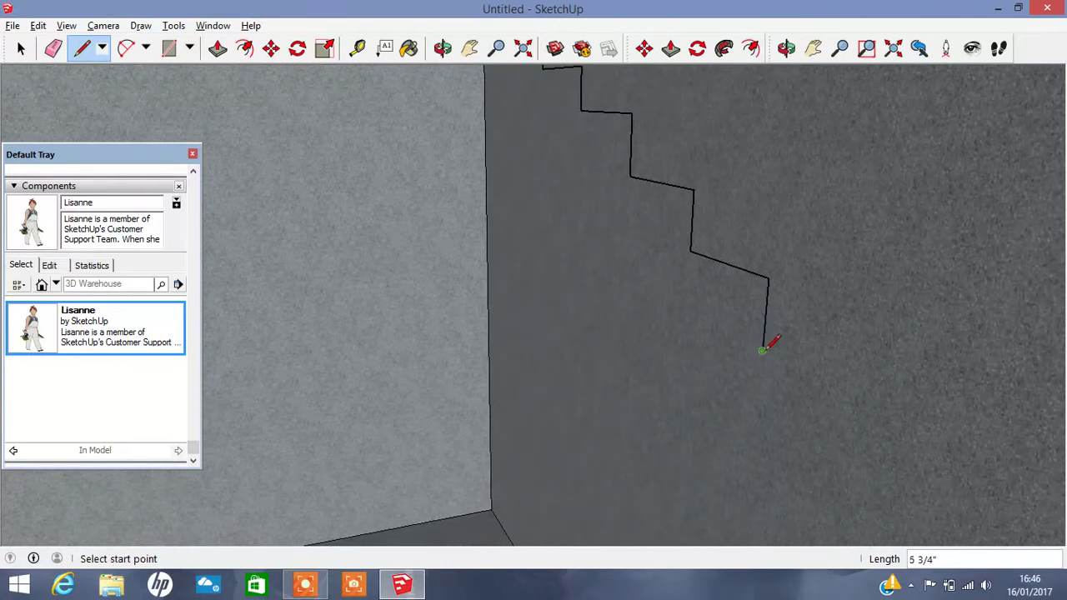
click(762, 350)
key(Escape)
click(762, 350)
double_click(840, 388)
click(839, 387)
- Add several more treads and risers along the middle of the wall
middle_drag(839, 387, 857, 309)
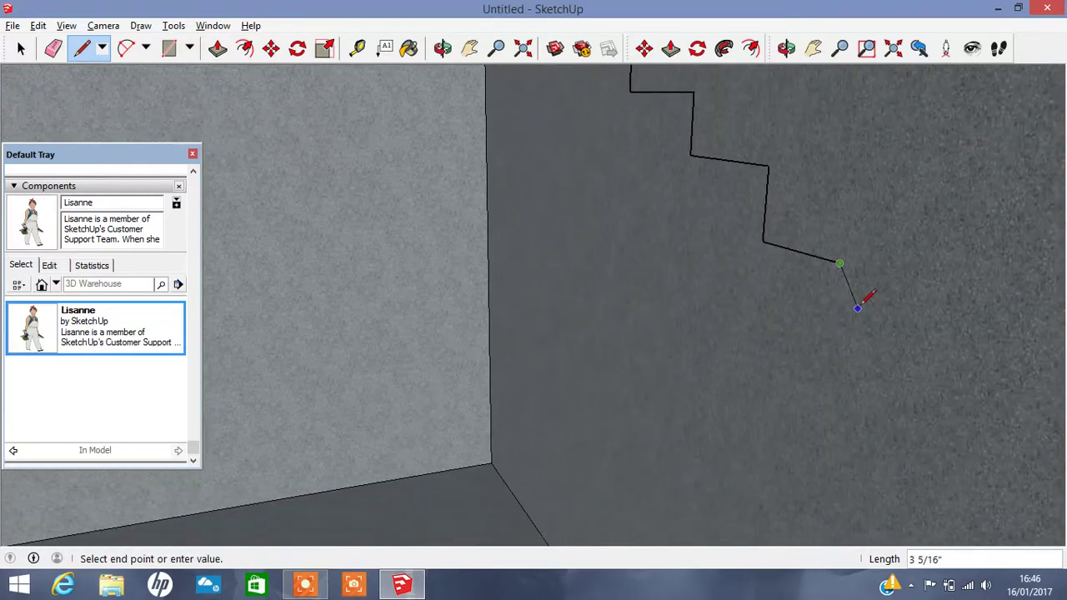
double_click(833, 315)
click(833, 315)
double_click(920, 346)
click(921, 347)
double_click(913, 406)
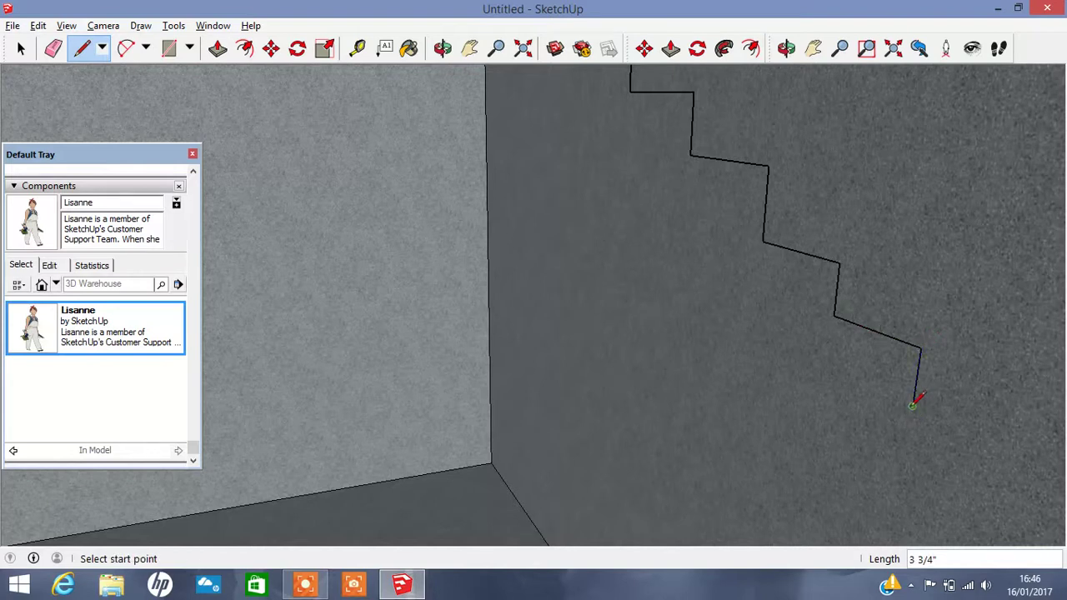
click(913, 406)
double_click(972, 433)
click(972, 434)
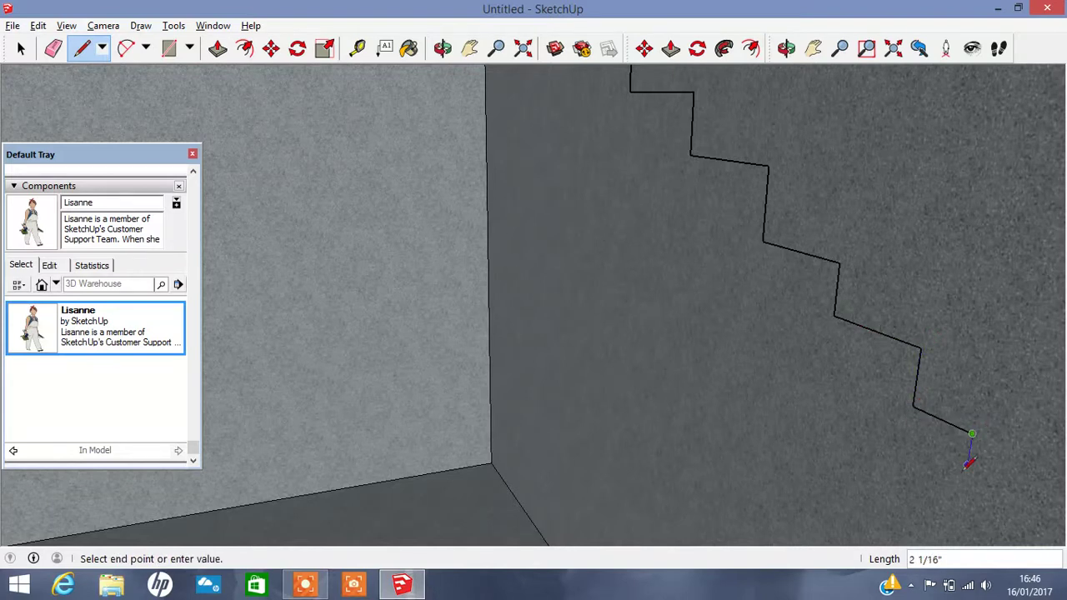
double_click(963, 489)
click(964, 488)
mouse_move(963, 488)
middle_down()
mouse_move(617, 388)
mouse_move(187, 391)
middle_up()
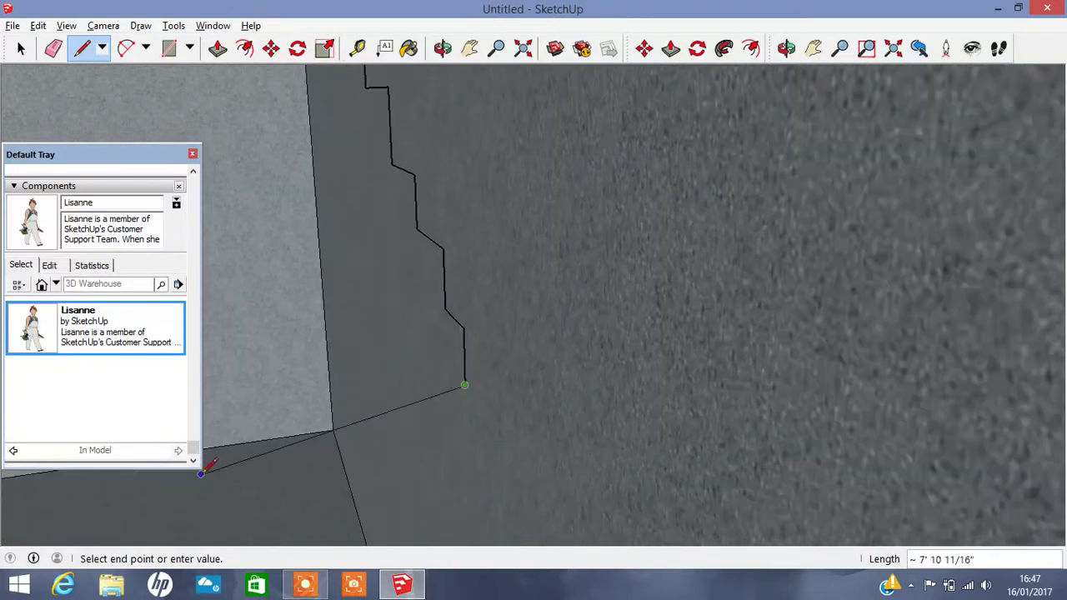
double_click(687, 425)
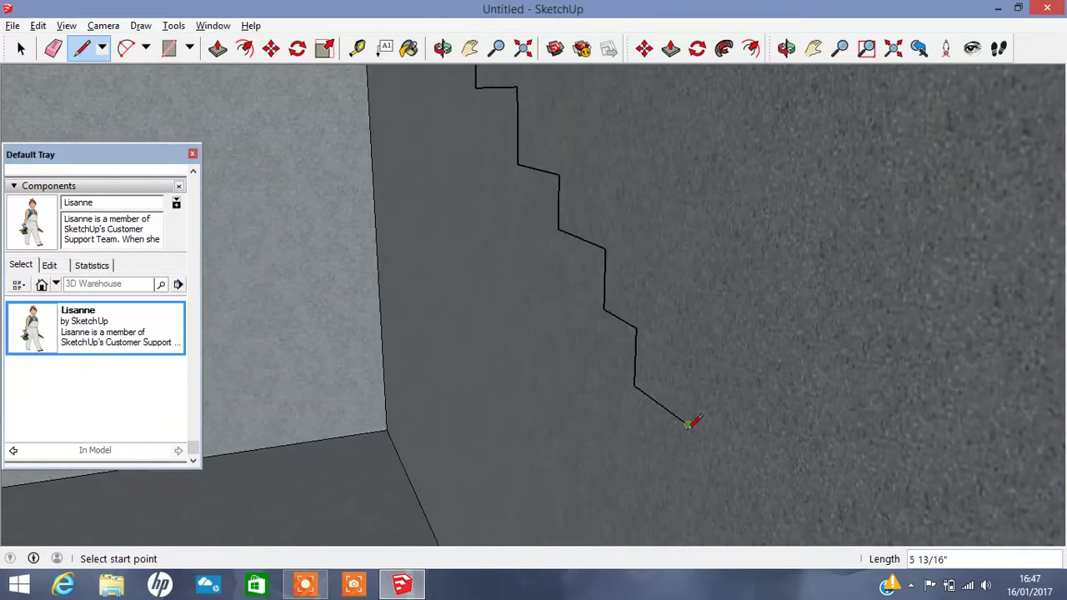
click(688, 425)
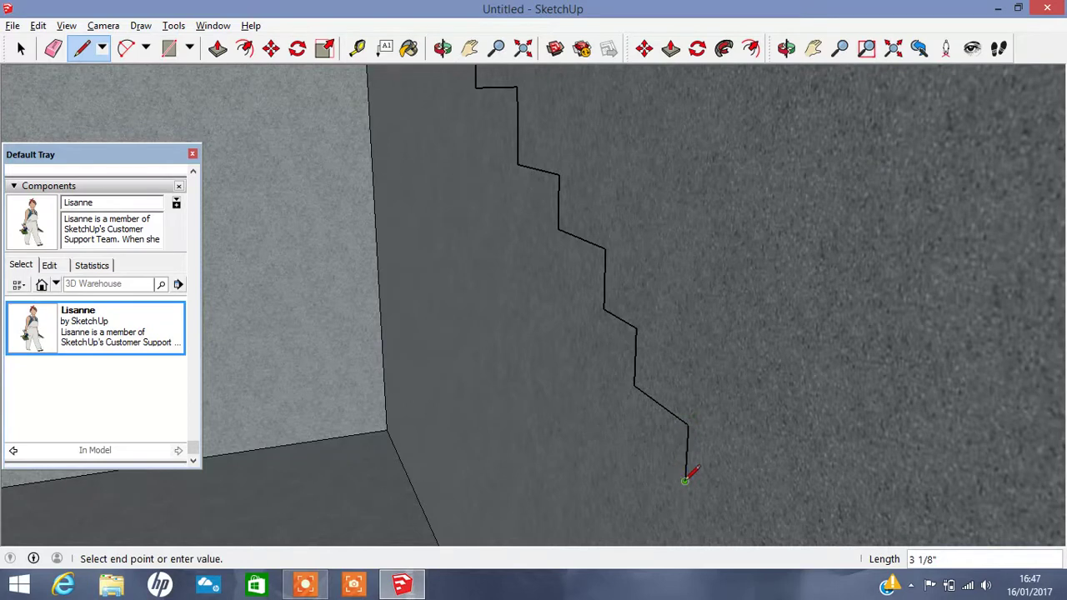
double_click(738, 527)
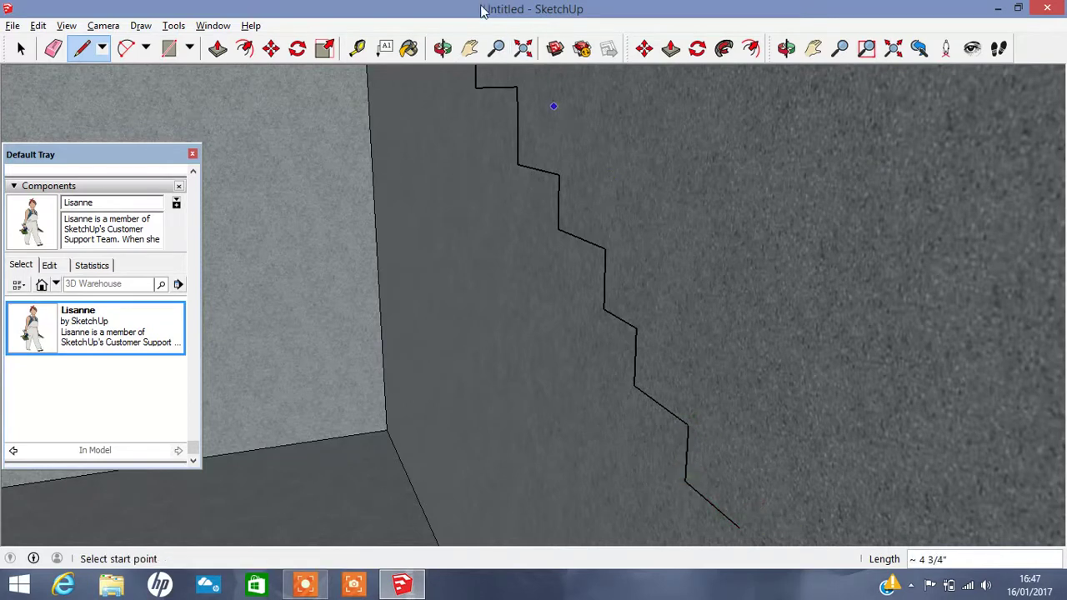
- Resume the stepped line from the stair's end with more short treads and risers
click(469, 47)
mouse_move(477, 167)
mouse_down()
mouse_move(483, 209)
mouse_move(451, 127)
mouse_move(441, 130)
mouse_up()
click(82, 48)
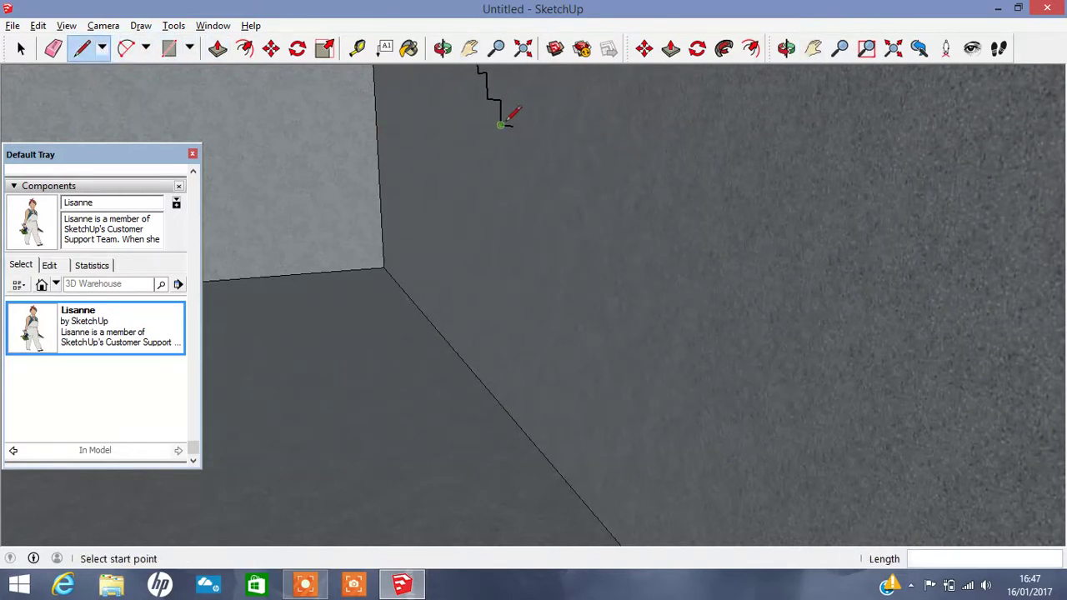
click(511, 125)
click(512, 151)
click(513, 151)
click(537, 156)
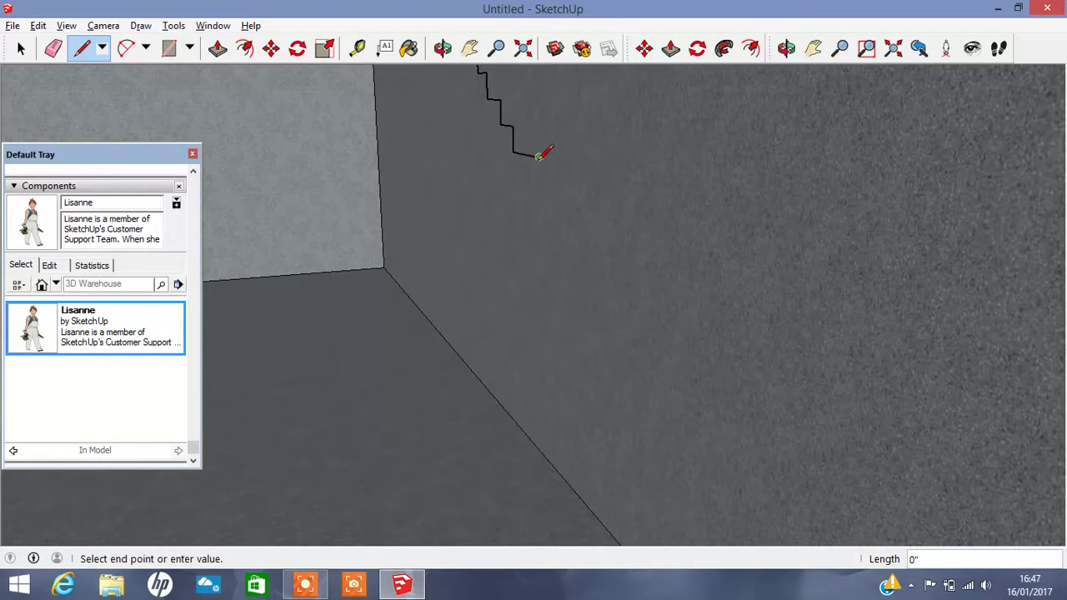
click(566, 202)
click(566, 202)
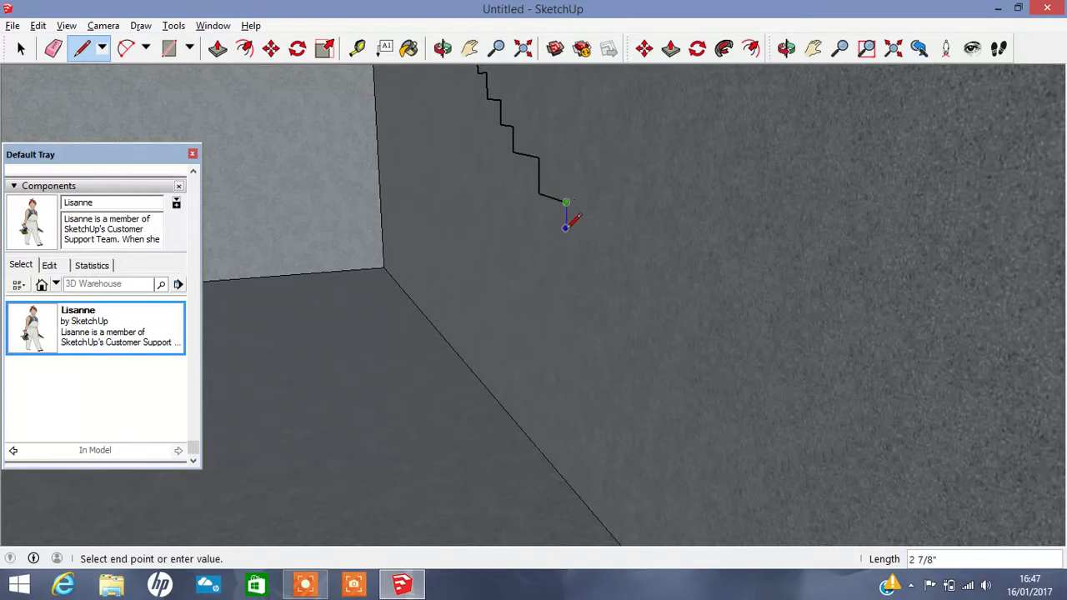
click(566, 232)
click(566, 232)
click(591, 243)
click(591, 243)
click(591, 268)
click(591, 268)
click(614, 282)
click(615, 282)
click(614, 306)
click(615, 306)
- Extend the stair outline by several more steps toward the lower wall
click(635, 319)
click(635, 319)
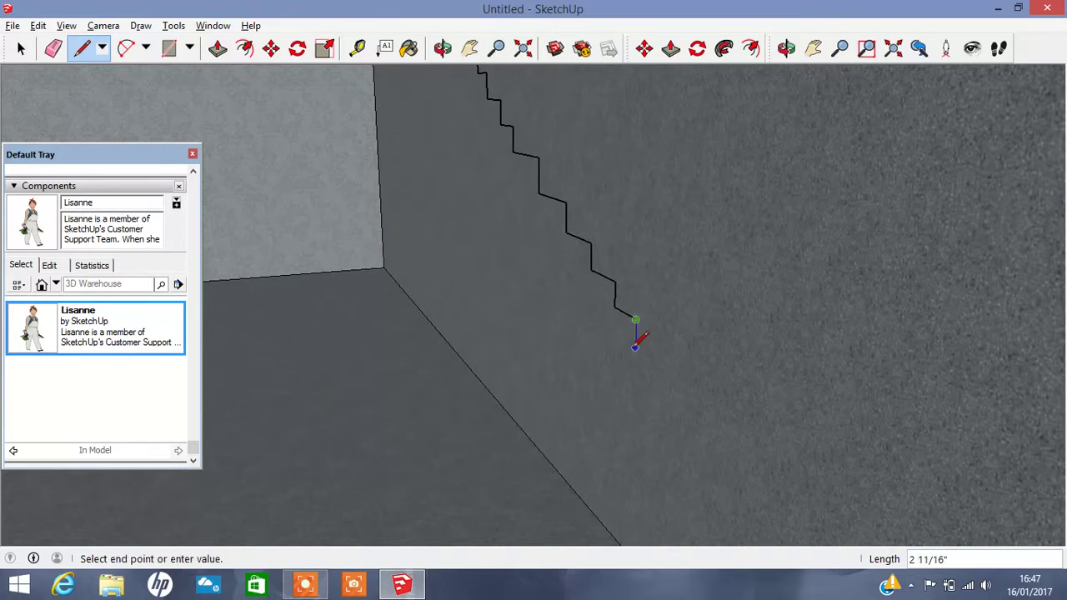
click(635, 347)
click(635, 348)
click(652, 358)
click(652, 358)
click(671, 399)
click(671, 399)
click(670, 427)
click(670, 427)
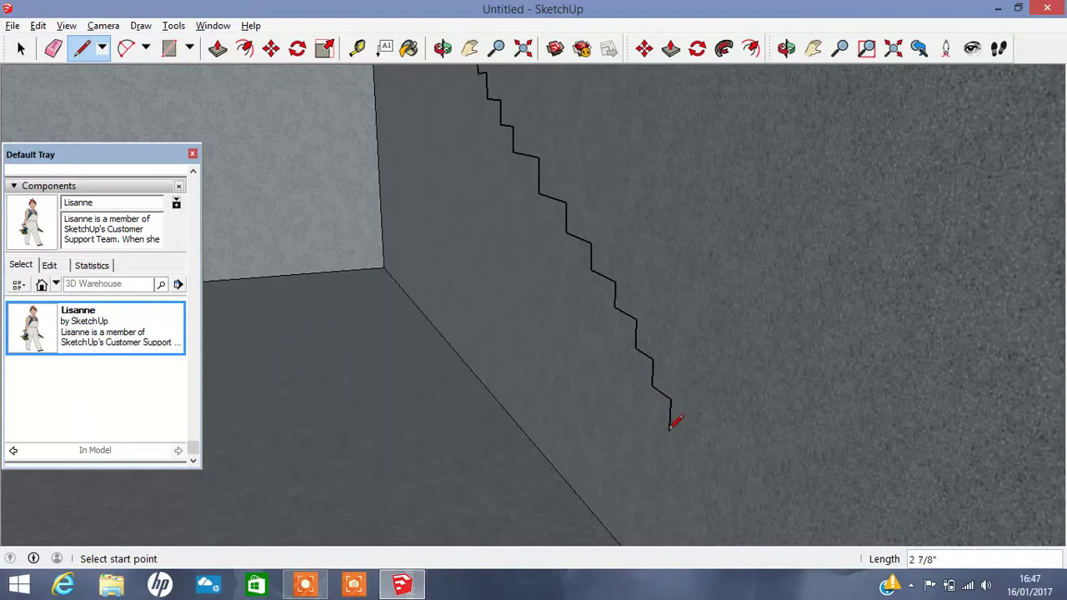
click(670, 430)
click(695, 448)
click(693, 450)
click(693, 482)
click(692, 484)
click(721, 507)
click(722, 507)
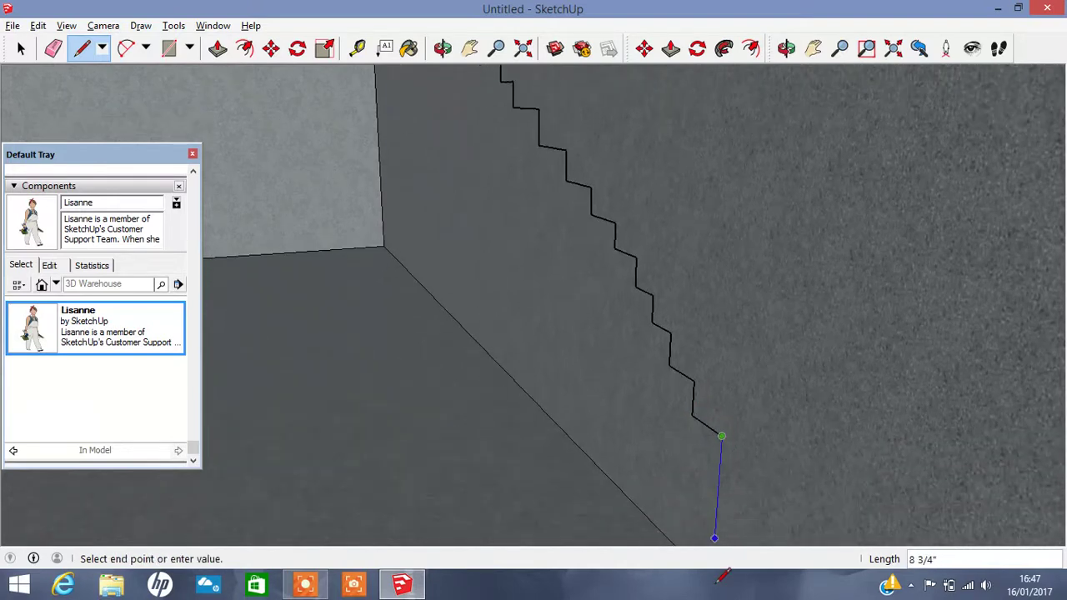
- Draw the final steps down to the floor edge
middle_drag(722, 533, 726, 506)
click(721, 353)
click(720, 354)
click(750, 370)
click(751, 371)
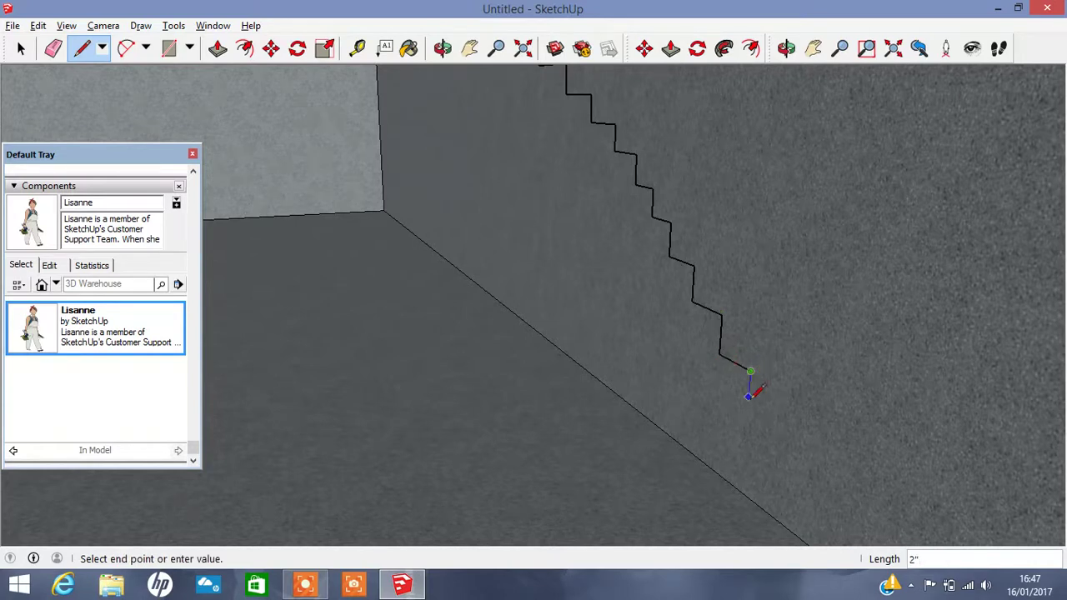
click(775, 415)
click(777, 412)
click(776, 419)
click(775, 421)
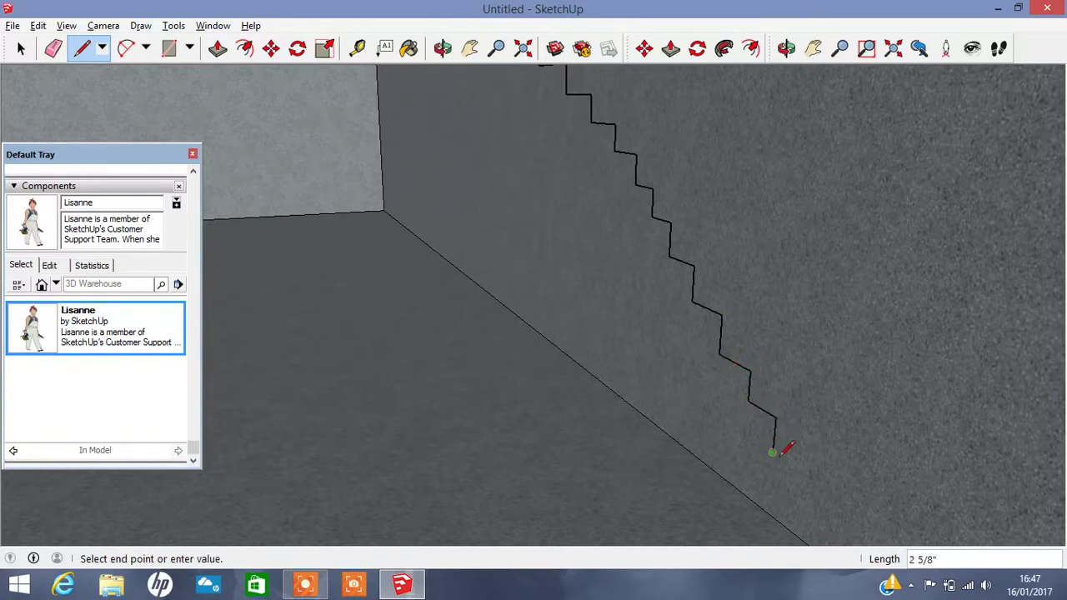
click(802, 505)
click(802, 506)
- Run the bottom edge along the floor to close the stair outline into one face
mouse_move(803, 504)
middle_down()
mouse_move(869, 531)
mouse_move(873, 454)
middle_up()
click(871, 461)
click(871, 463)
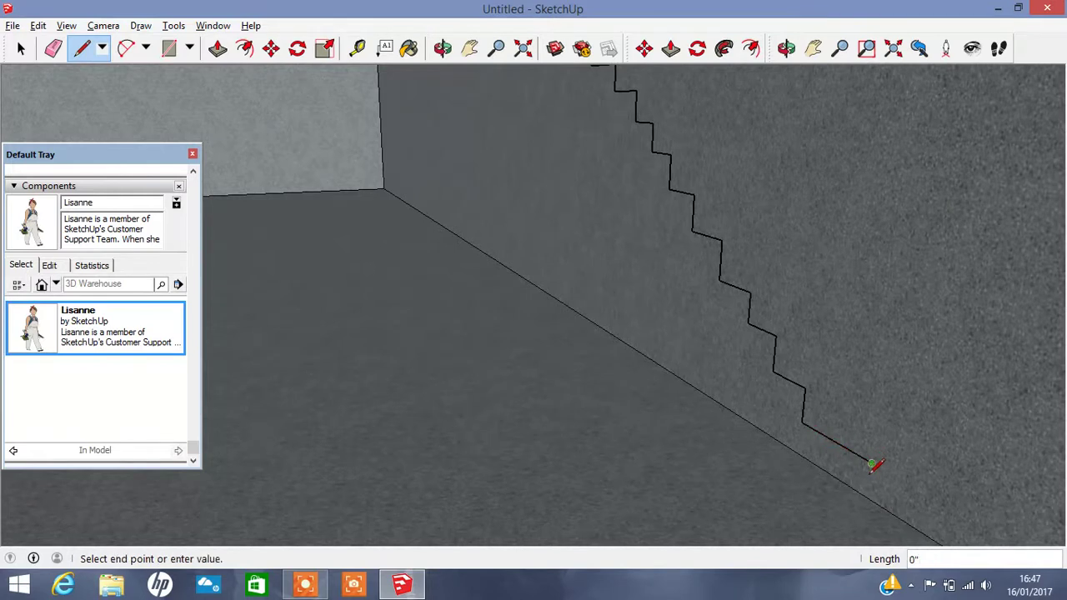
click(869, 495)
- Push/Pull the stair-shaped face into a solid staircase
click(217, 48)
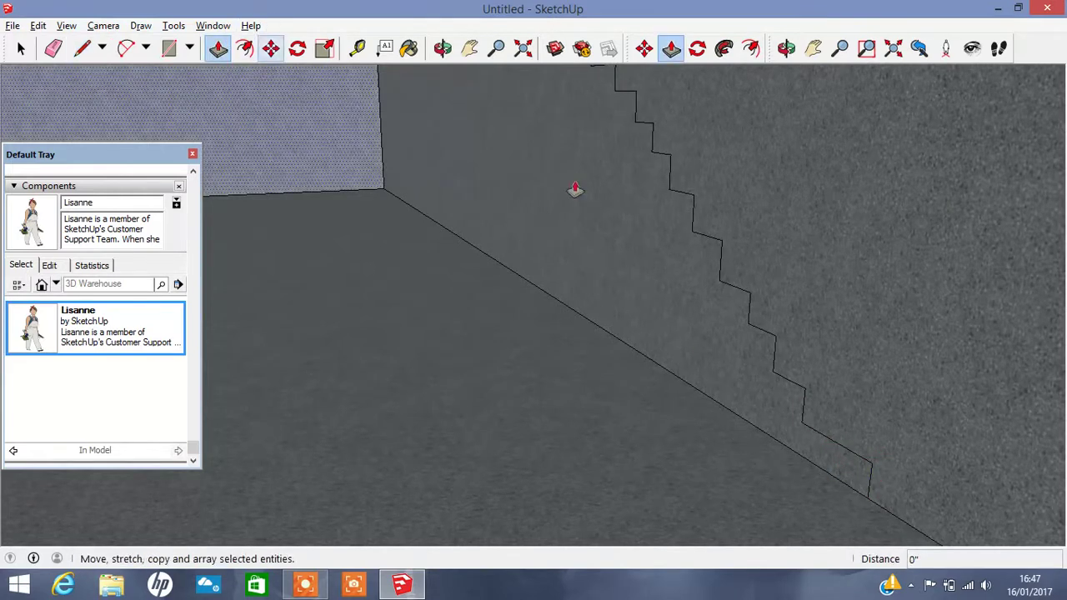
click(575, 189)
click(456, 97)
click(971, 47)
mouse_move(484, 315)
mouse_down()
mouse_move(669, 291)
mouse_move(109, 338)
mouse_move(689, 269)
mouse_move(436, 72)
mouse_up()
click(442, 48)
drag(583, 217, 500, 226)
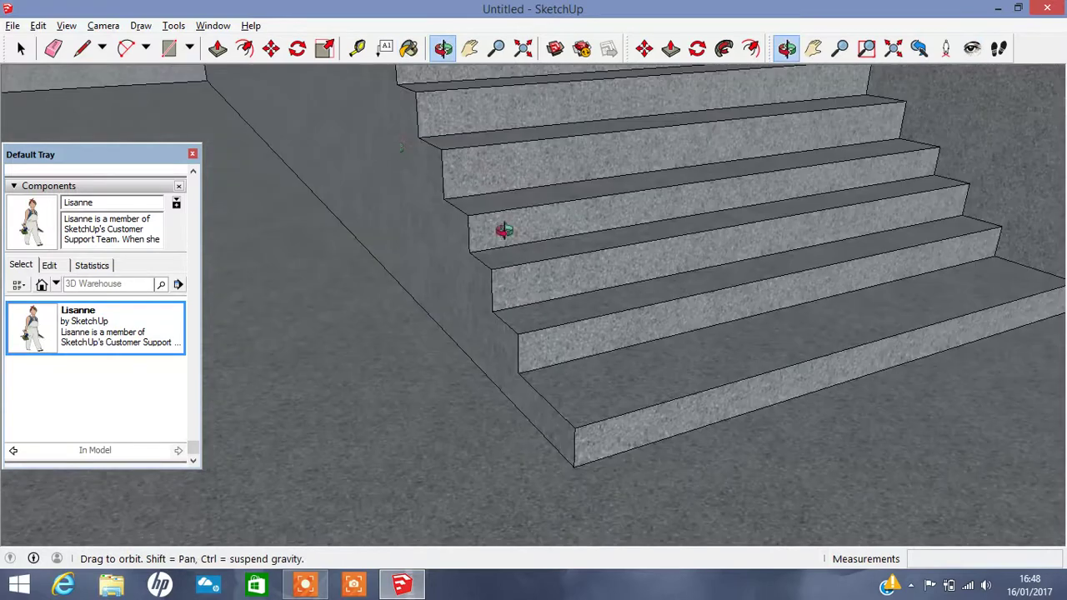
- Pull the staircase side face outward by 8'1"
click(215, 48)
click(409, 164)
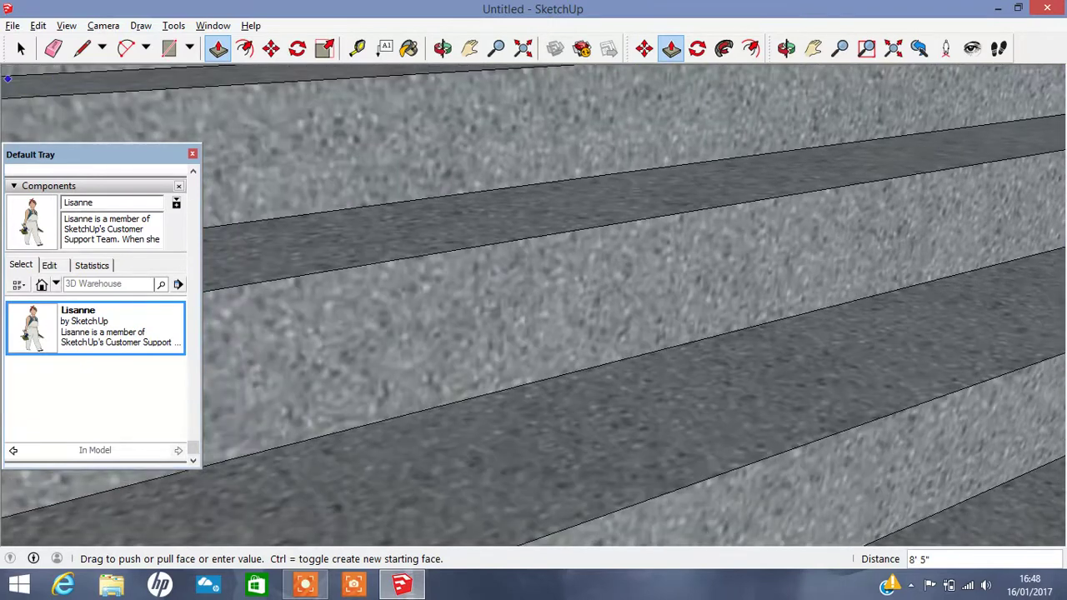
click(25, 87)
click(469, 47)
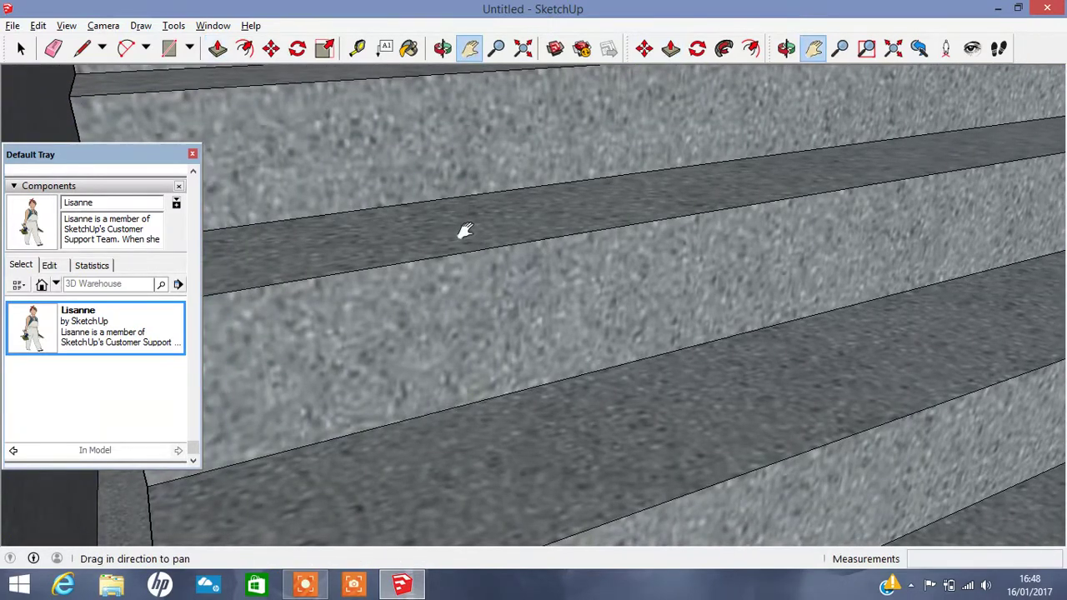
drag(467, 228, 667, 186)
click(217, 47)
click(298, 217)
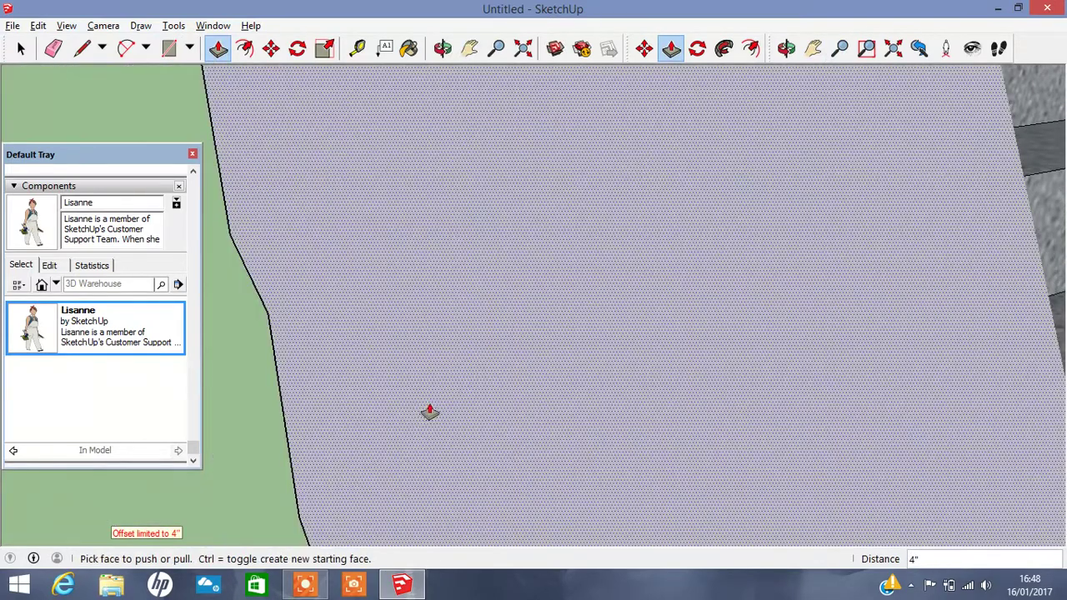
- Close the Default Tray components panel
click(469, 47)
mouse_move(246, 317)
mouse_down()
mouse_move(588, 167)
mouse_move(579, 278)
mouse_move(547, 174)
mouse_move(537, 308)
mouse_move(560, 123)
mouse_up()
click(53, 47)
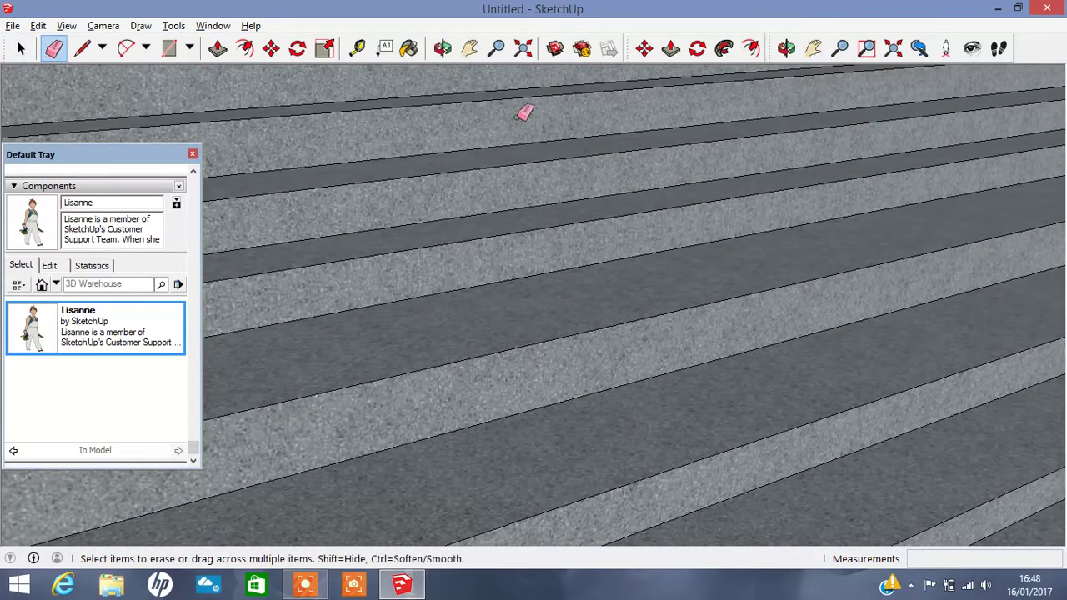
click(470, 47)
mouse_move(491, 176)
mouse_down()
mouse_move(516, 258)
mouse_move(296, 258)
mouse_up()
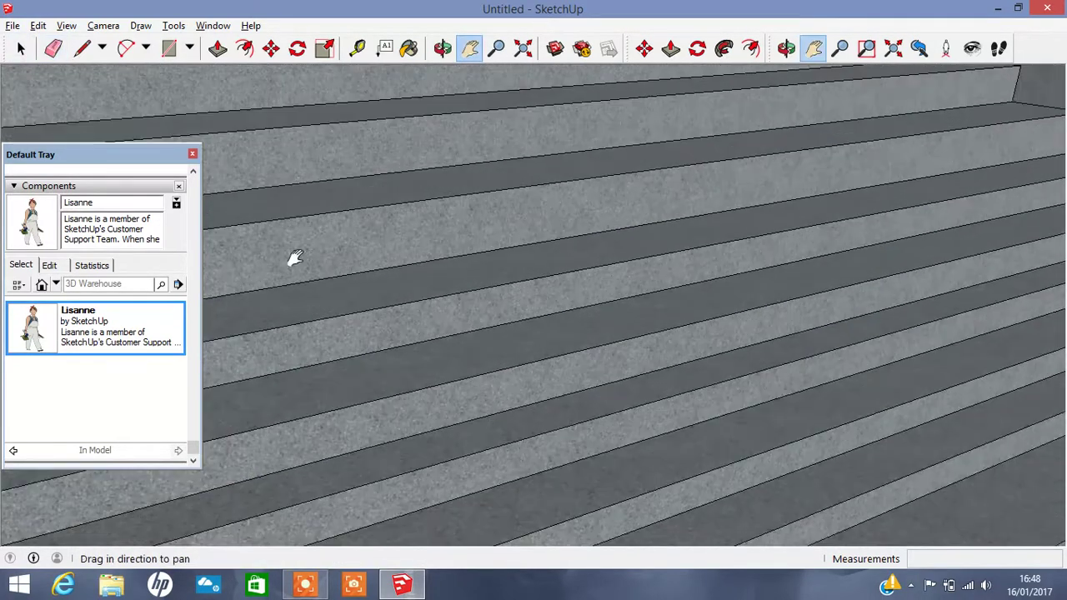
click(193, 155)
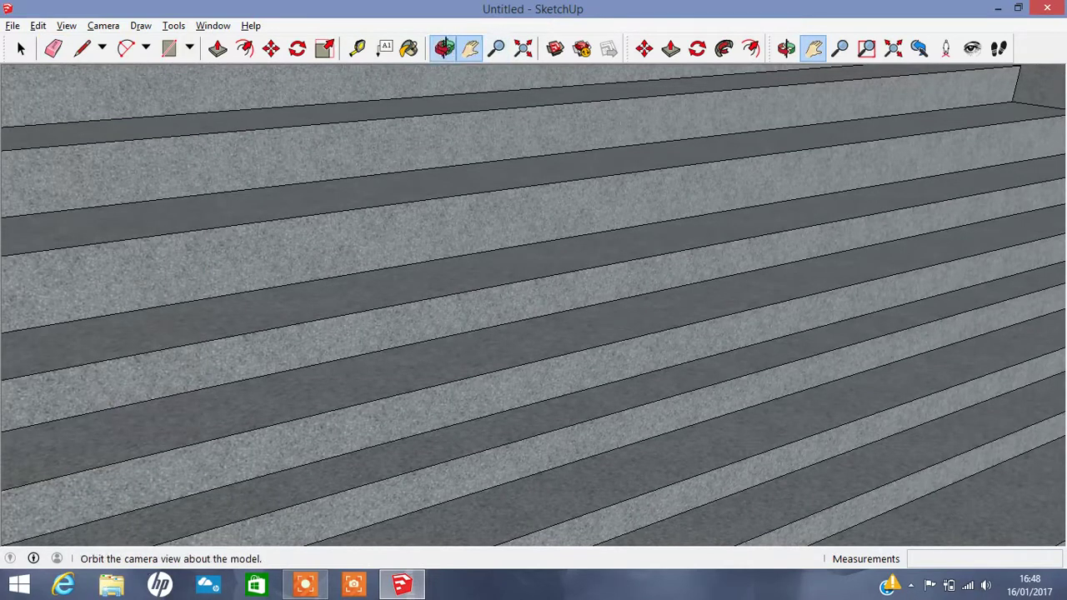
- Push a riser face back to even out the steps
click(443, 48)
drag(543, 115, 570, 208)
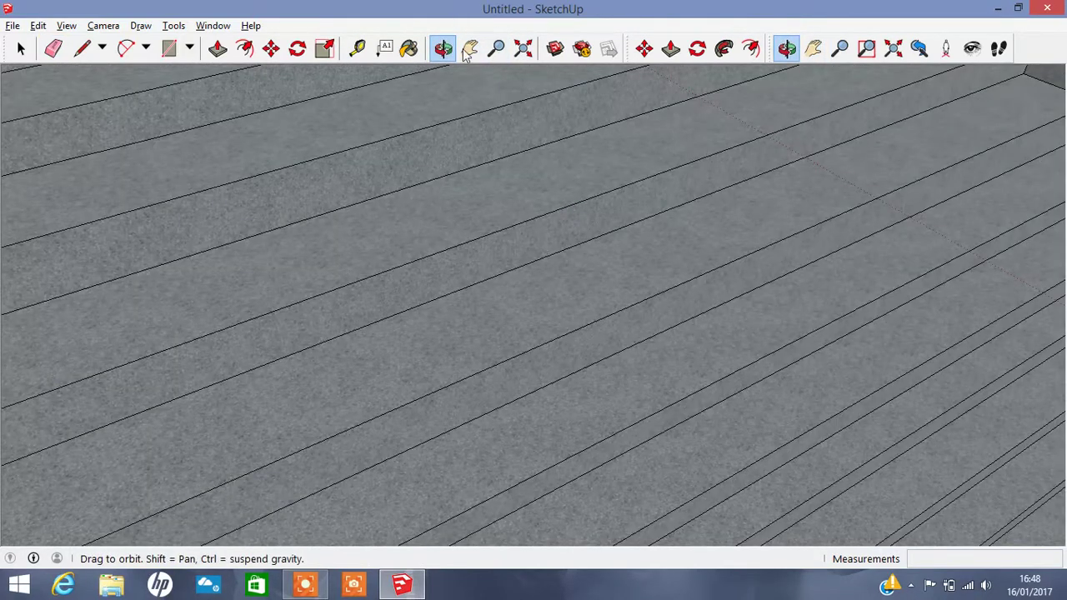
click(470, 48)
mouse_move(414, 209)
mouse_down()
mouse_move(400, 489)
mouse_move(474, 312)
mouse_move(421, 441)
mouse_up()
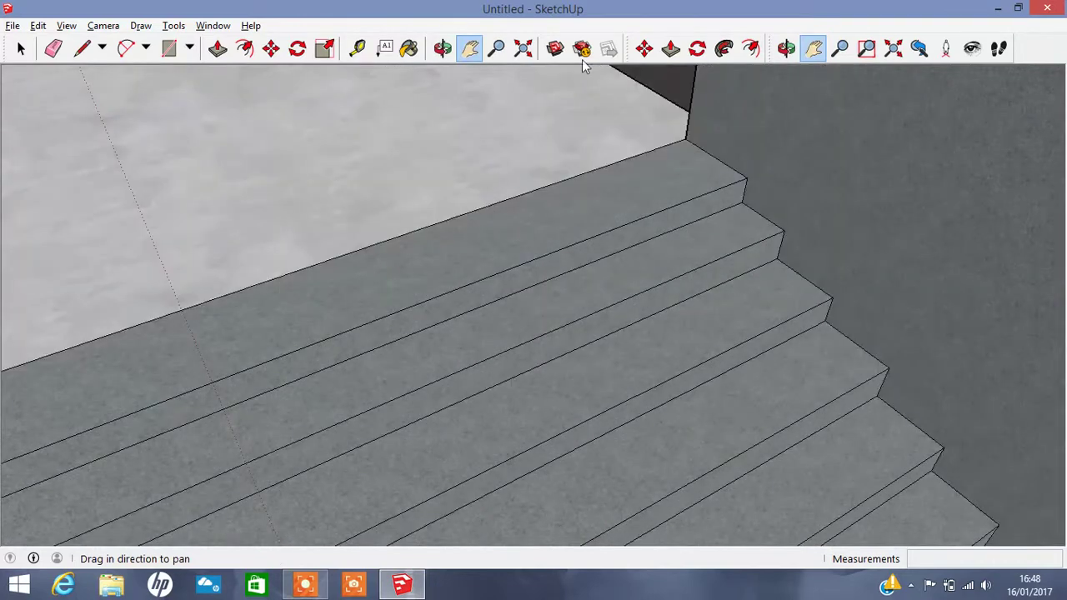
click(443, 47)
mouse_move(499, 371)
mouse_down()
mouse_move(686, 257)
mouse_move(609, 269)
mouse_move(569, 303)
mouse_move(502, 191)
mouse_up()
mouse_move(461, 275)
mouse_down()
mouse_move(309, 210)
mouse_move(497, 214)
mouse_move(448, 231)
mouse_up()
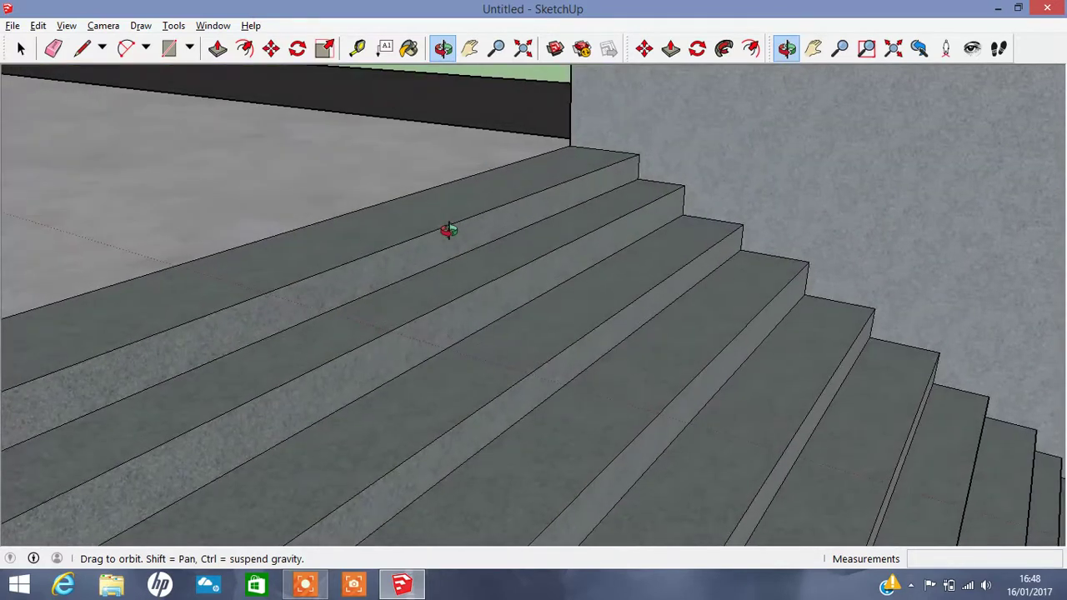
click(218, 47)
mouse_move(472, 317)
mouse_down()
mouse_move(500, 325)
mouse_move(470, 298)
mouse_up()
drag(542, 410, 572, 389)
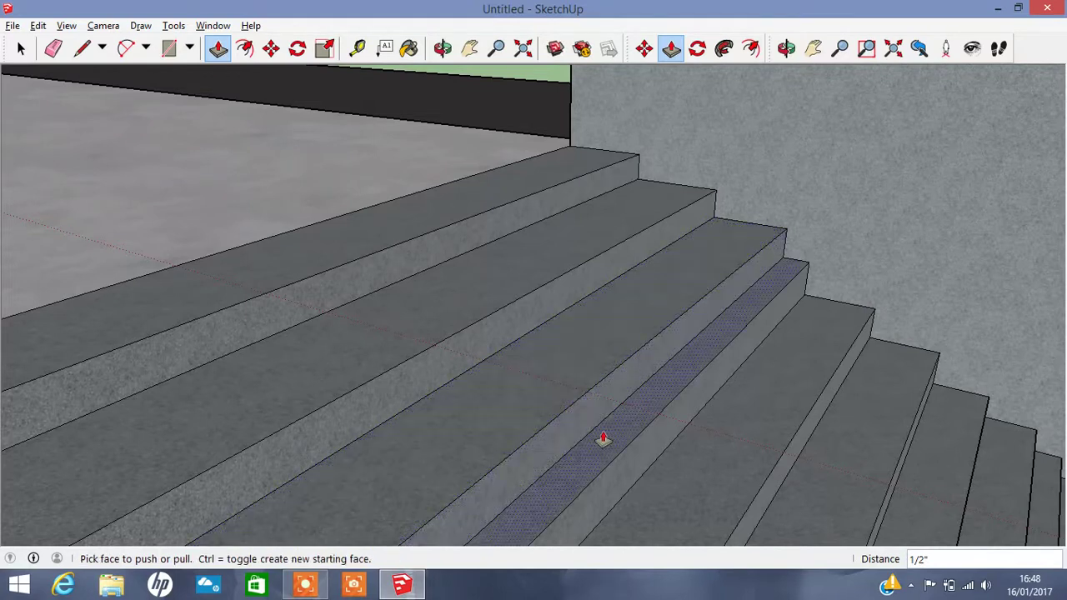
- Finish the current riser and tread, then push an upper riser back 1 3/4 inches
mouse_move(626, 469)
mouse_down()
mouse_move(638, 448)
mouse_move(650, 493)
mouse_move(691, 511)
mouse_move(752, 530)
mouse_move(826, 528)
mouse_move(795, 505)
mouse_up()
click(469, 47)
mouse_move(467, 250)
mouse_down()
mouse_move(369, 125)
mouse_move(353, 141)
mouse_up()
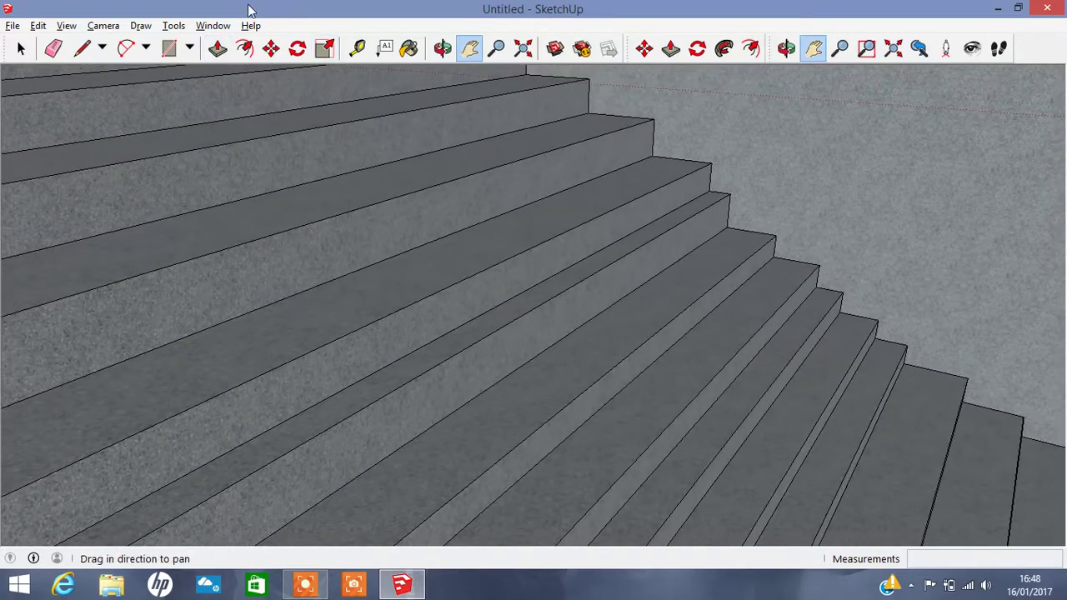
click(217, 48)
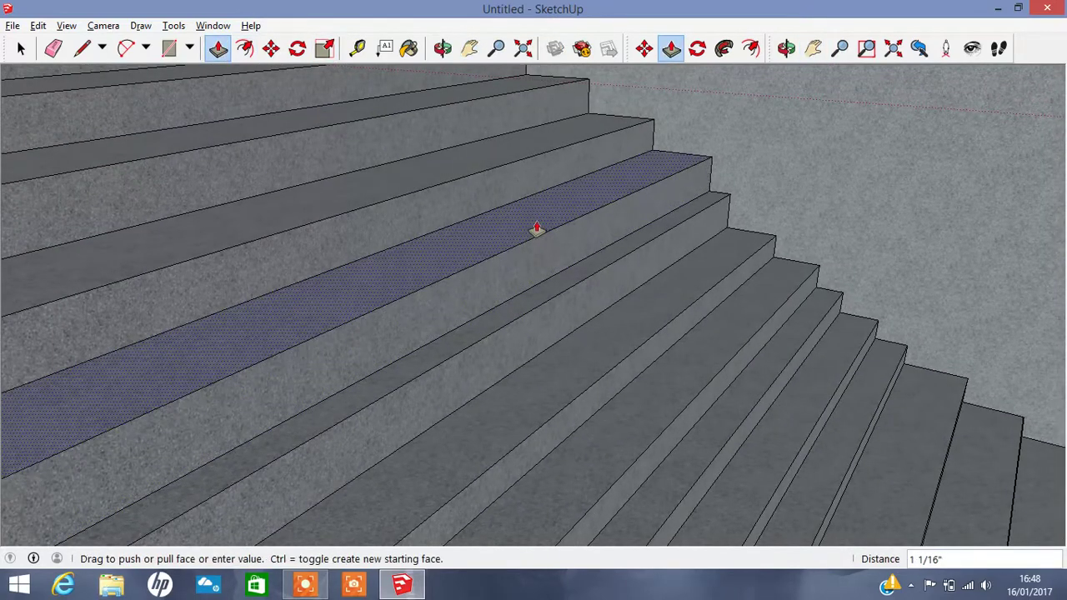
drag(537, 239, 539, 269)
click(540, 270)
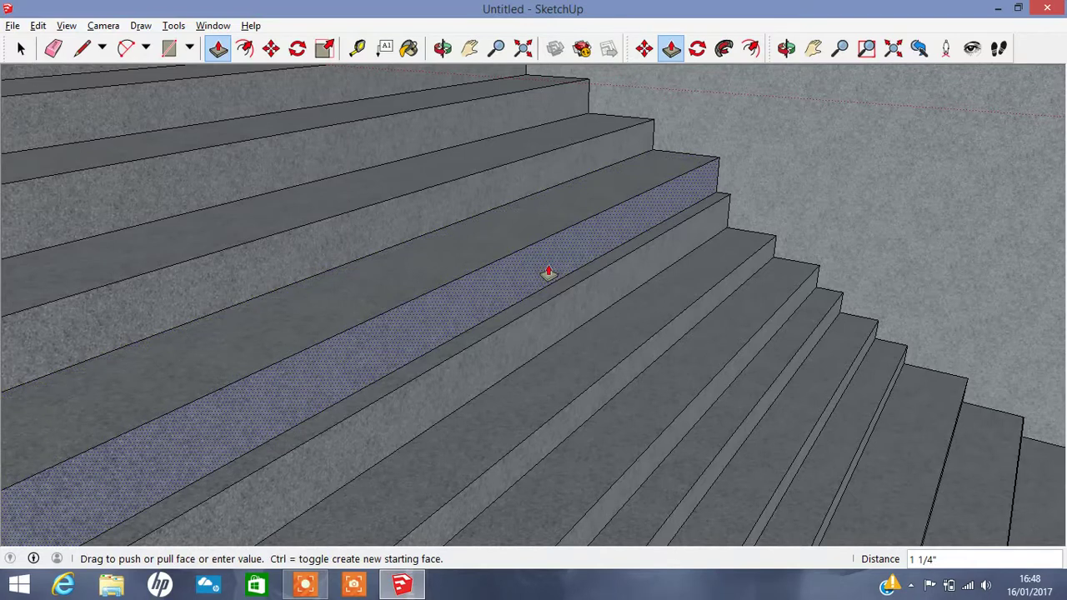
click(552, 276)
click(555, 326)
- Push/Pull the lower step face, wide step and narrow strip, setting the strip at 11/16 inch
click(538, 355)
click(600, 369)
click(536, 361)
click(537, 341)
click(576, 426)
click(626, 447)
click(538, 424)
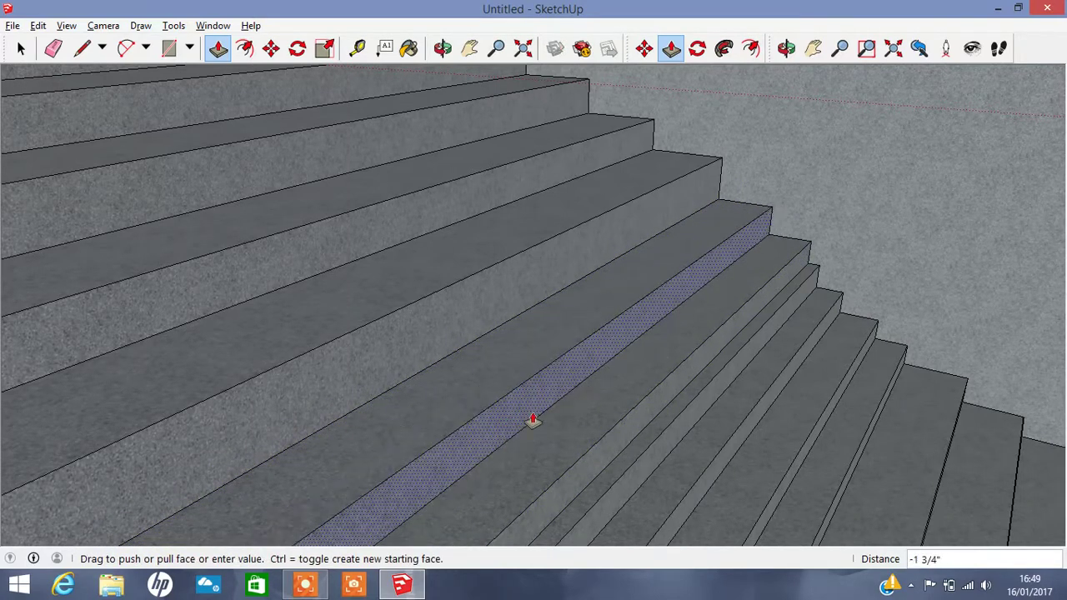
click(534, 421)
click(528, 389)
click(528, 386)
- Push back the lower risers and step faces, with one riser set at 1' 6 5/16"
click(469, 48)
mouse_move(703, 270)
mouse_down()
mouse_move(539, 148)
mouse_move(480, 74)
mouse_up()
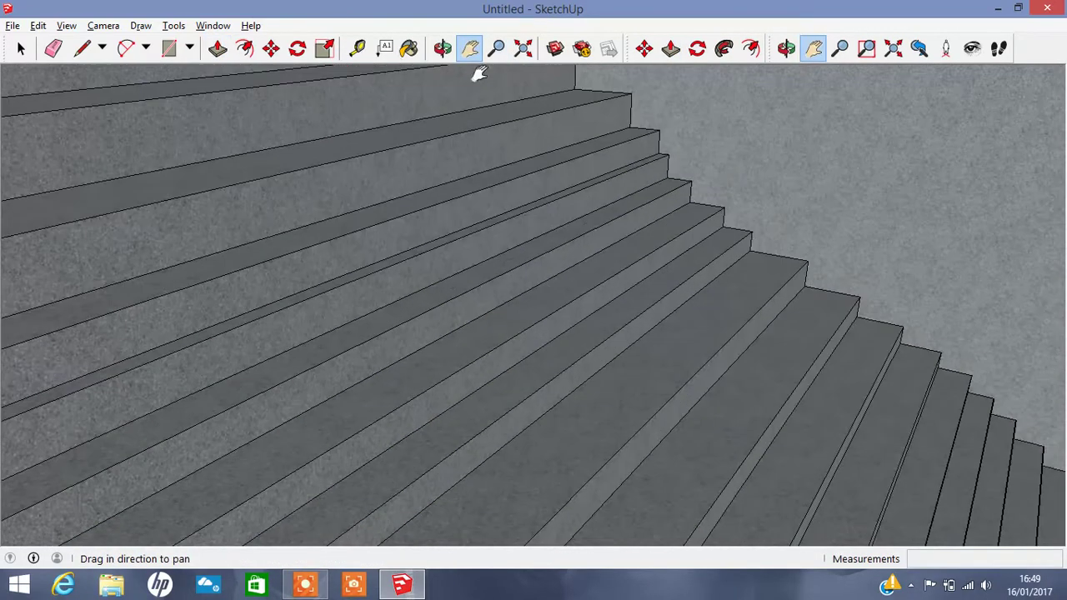
click(217, 48)
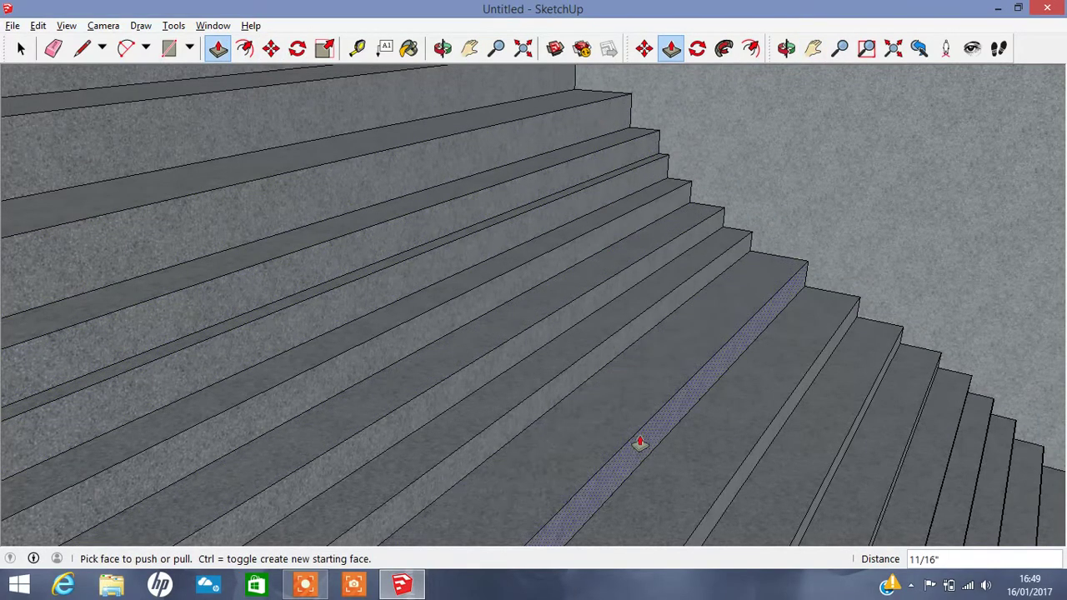
click(738, 507)
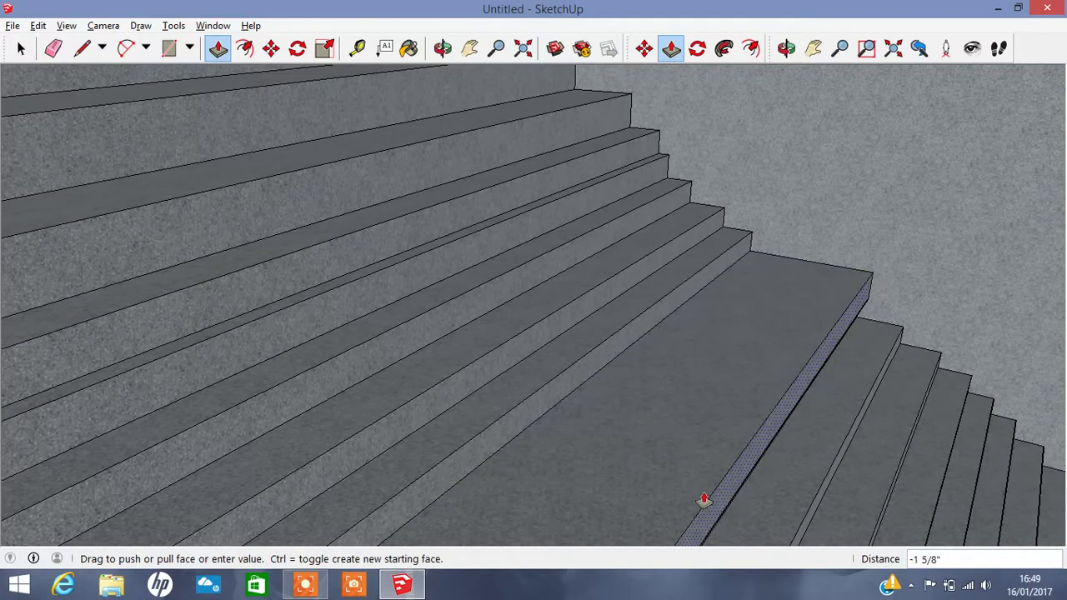
click(691, 490)
click(691, 491)
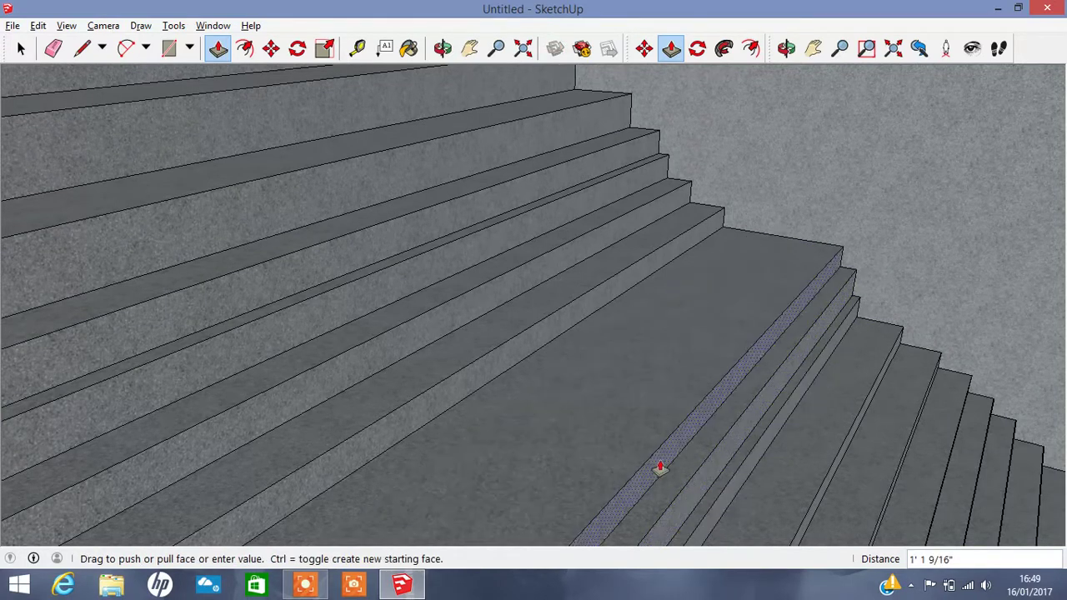
click(660, 465)
click(420, 415)
click(557, 450)
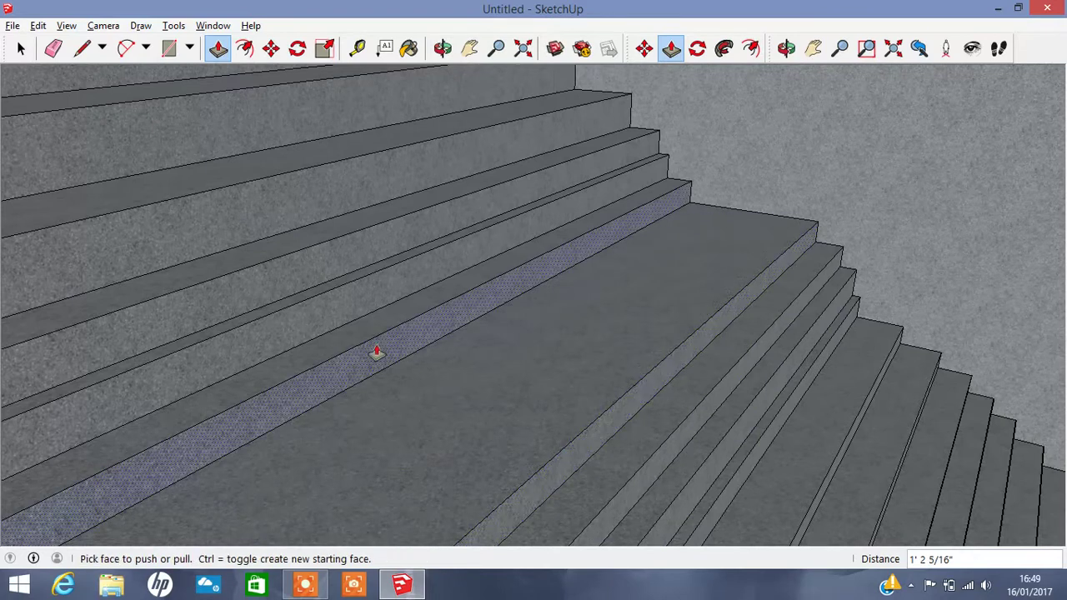
click(376, 353)
click(450, 341)
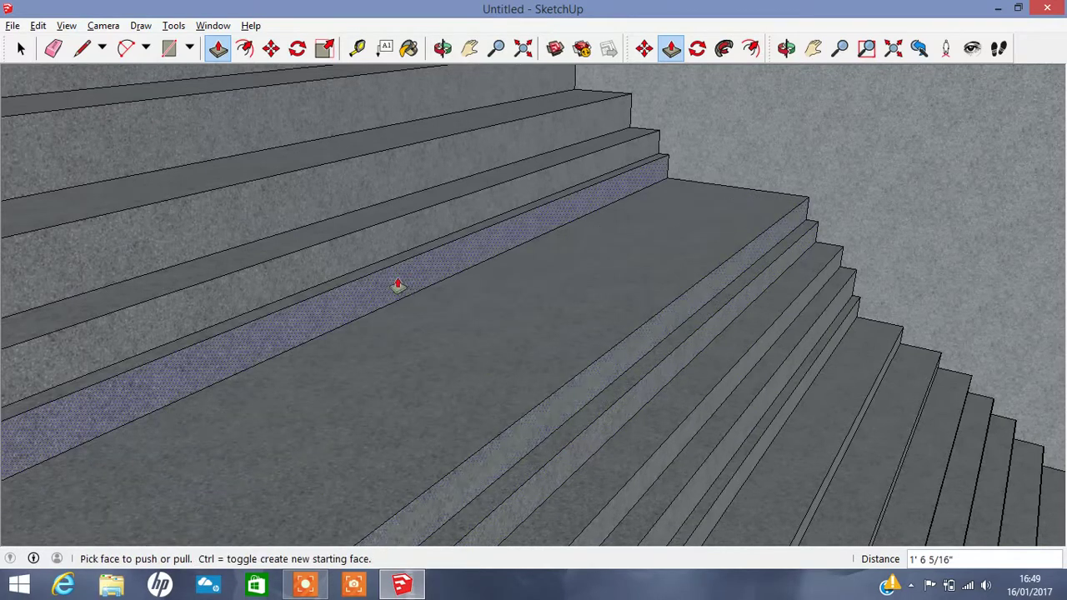
- Adjust the next risers to 7 1/4" and 1/2" and offset a tread slightly
click(397, 286)
click(583, 328)
click(412, 240)
click(462, 225)
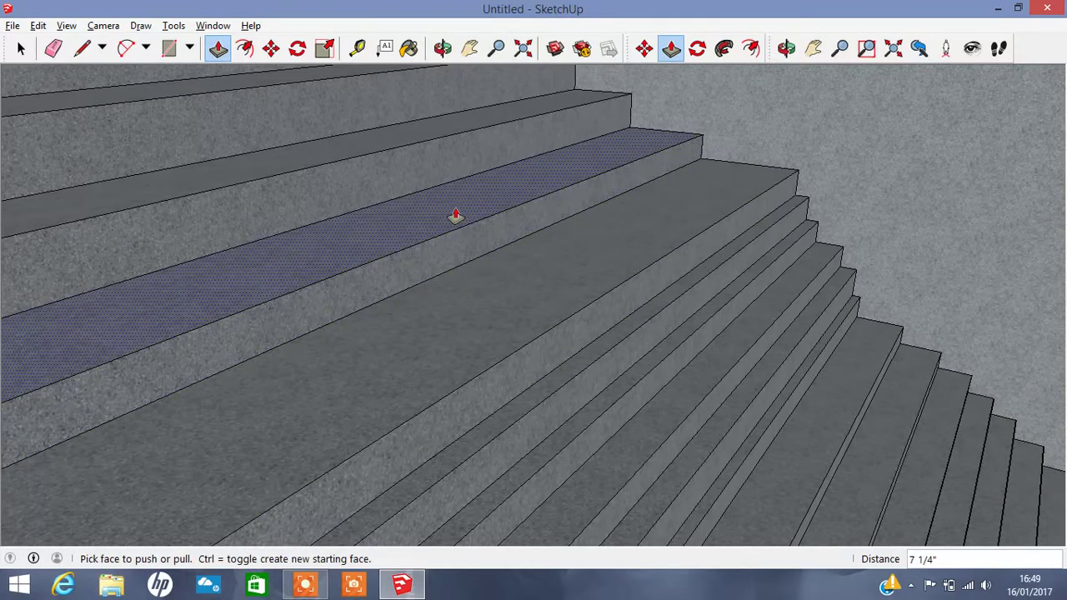
click(455, 216)
click(453, 250)
click(457, 255)
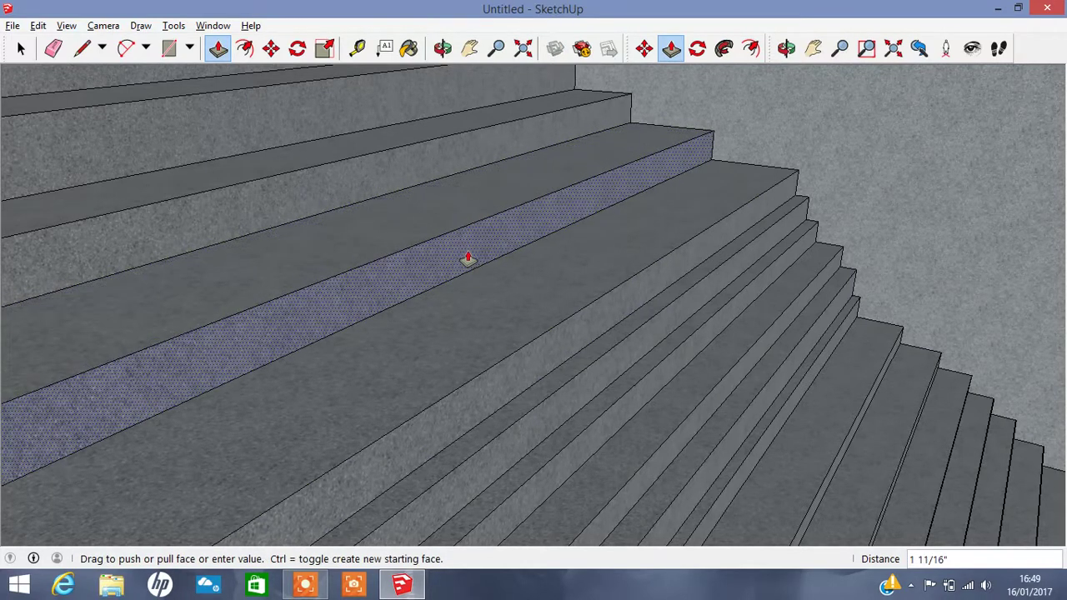
click(460, 253)
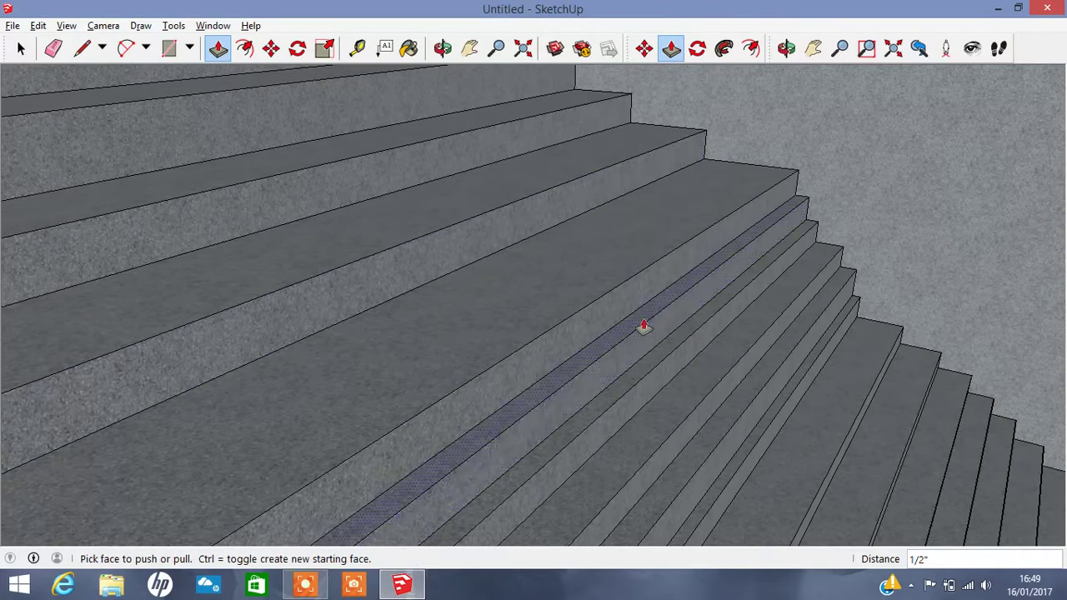
click(574, 299)
click(574, 299)
click(598, 333)
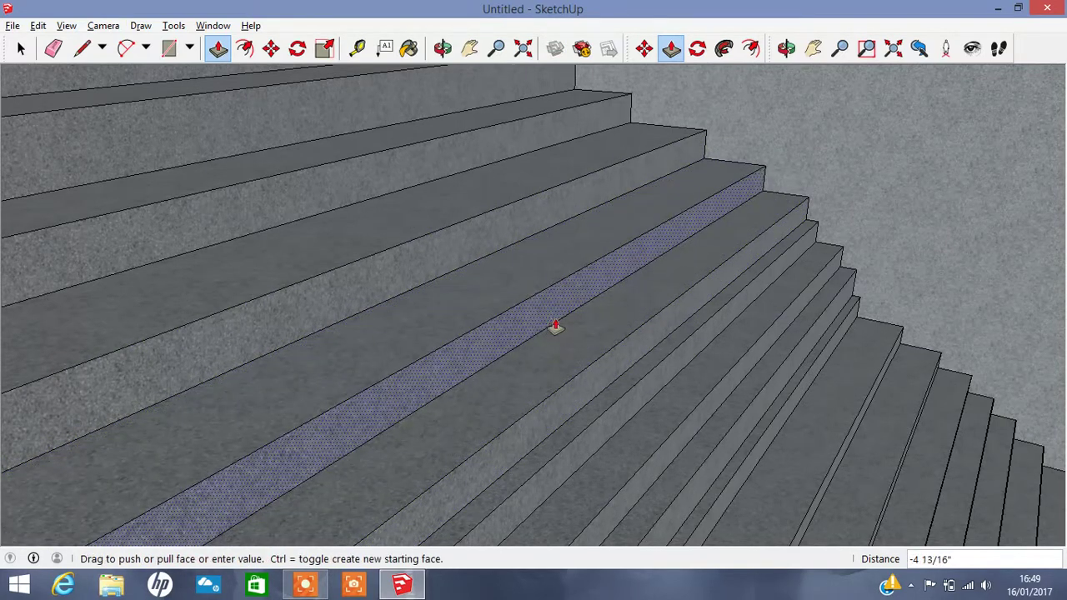
click(575, 327)
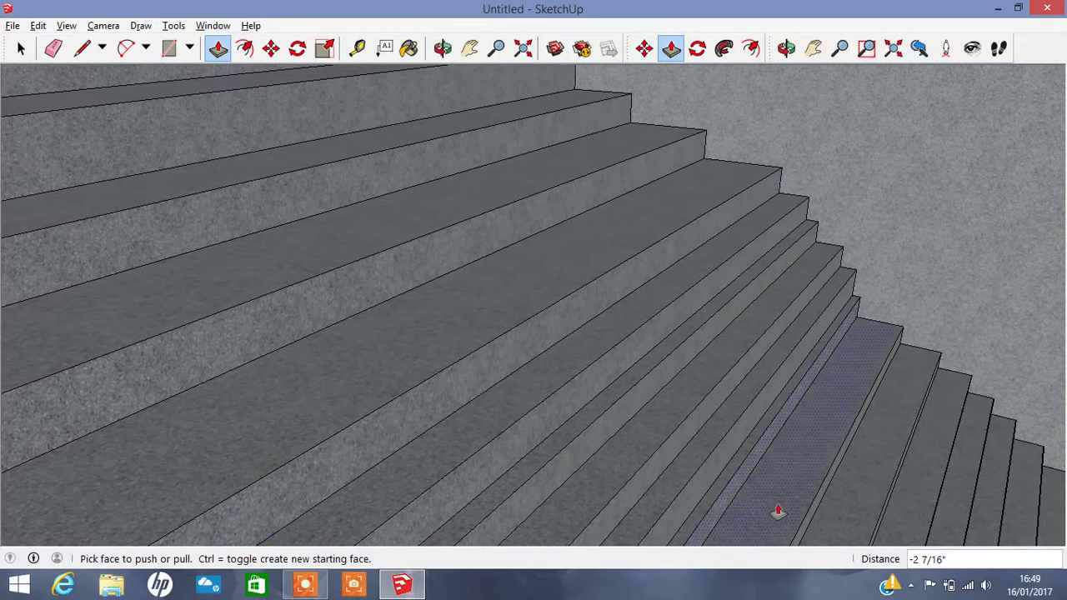
- Push and pull the steps further along the flight, setting one step face at 4 3/16"
click(470, 48)
mouse_move(579, 196)
mouse_down()
mouse_move(428, 105)
mouse_move(556, 274)
mouse_move(365, 114)
mouse_up()
mouse_move(619, 341)
mouse_down()
mouse_move(571, 278)
mouse_move(762, 405)
mouse_move(853, 424)
mouse_move(680, 230)
mouse_up()
mouse_move(744, 309)
mouse_down()
mouse_move(673, 224)
mouse_move(548, 107)
mouse_move(647, 295)
mouse_move(583, 267)
mouse_up()
click(217, 47)
drag(525, 316, 516, 310)
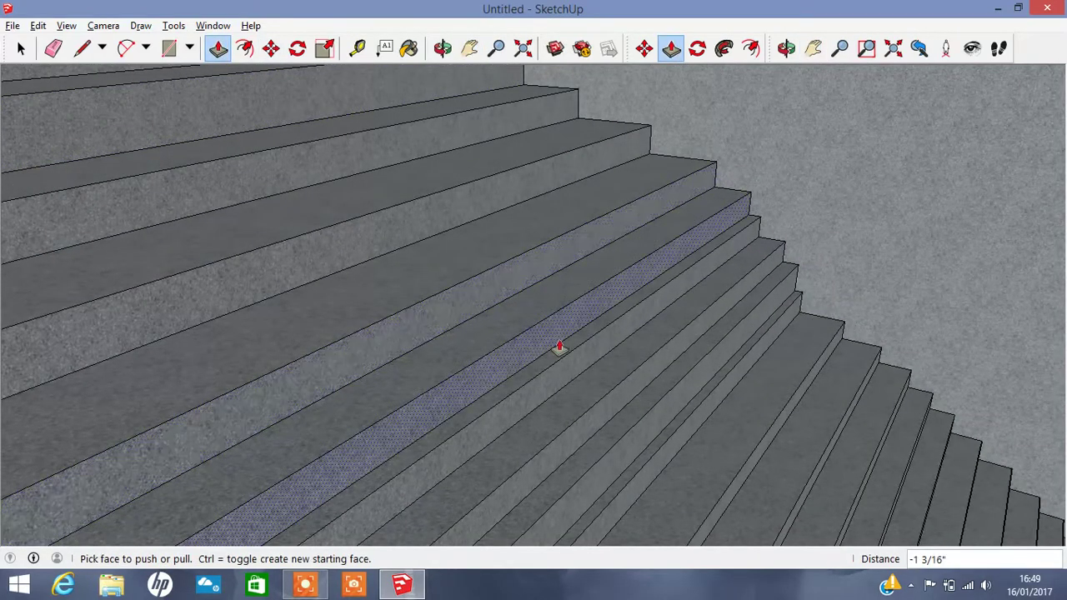
mouse_move(682, 438)
mouse_down()
mouse_move(642, 429)
mouse_move(692, 441)
mouse_move(600, 417)
mouse_move(697, 430)
mouse_move(674, 431)
mouse_up()
drag(532, 394, 631, 400)
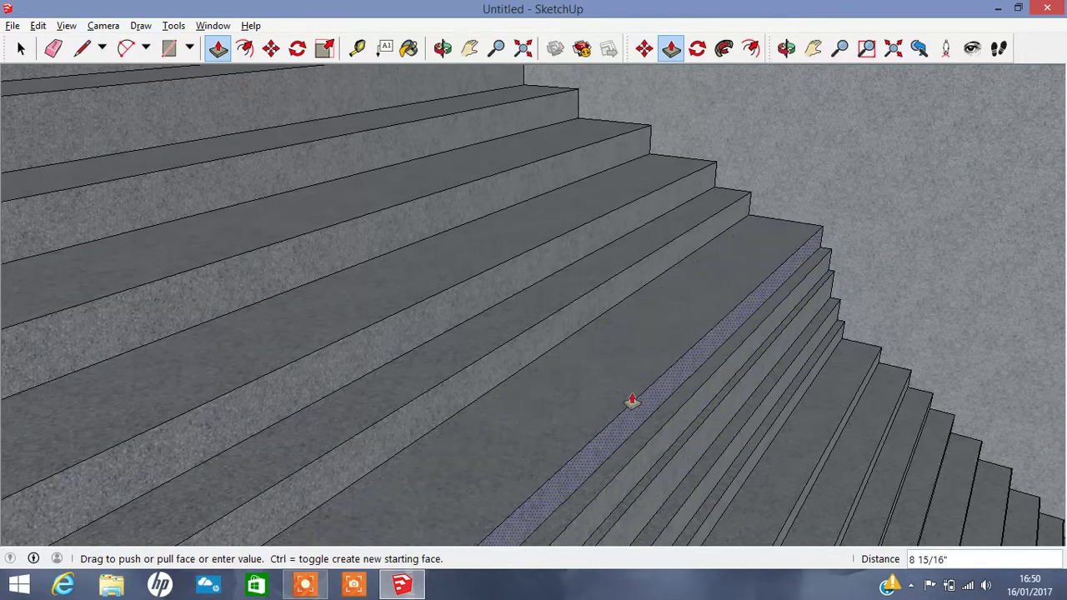
click(525, 346)
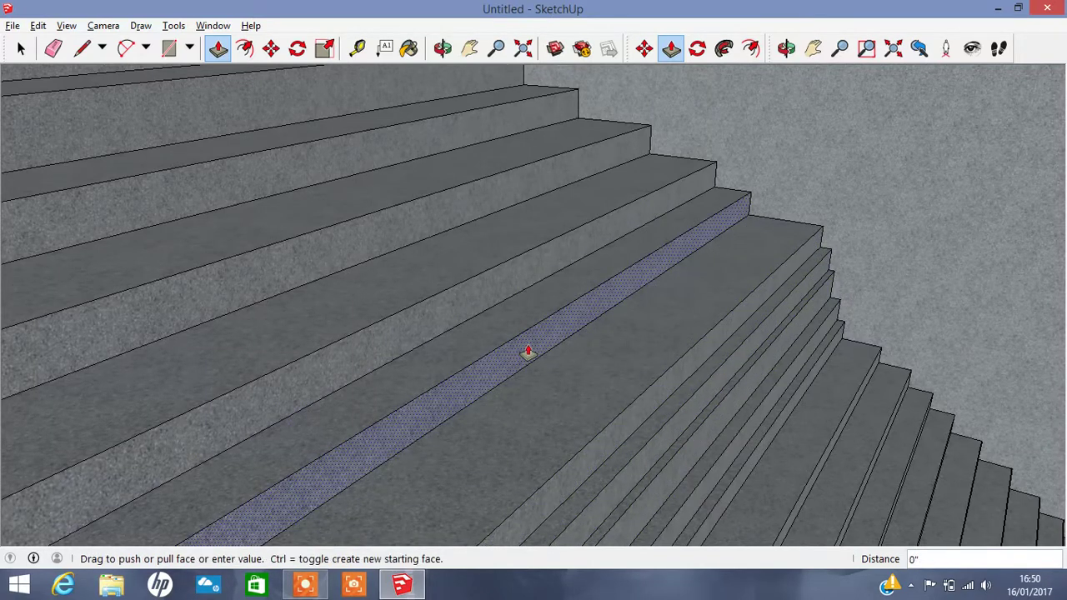
click(566, 350)
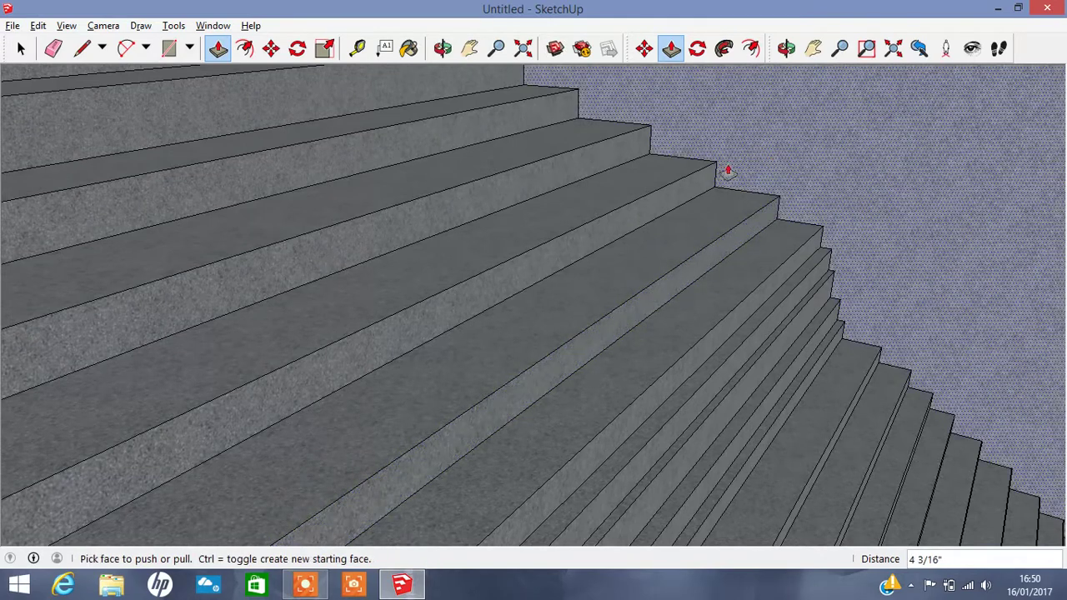
- Adjust three step faces by 5/16", -3/16" and 3 1/2"
click(674, 247)
click(677, 251)
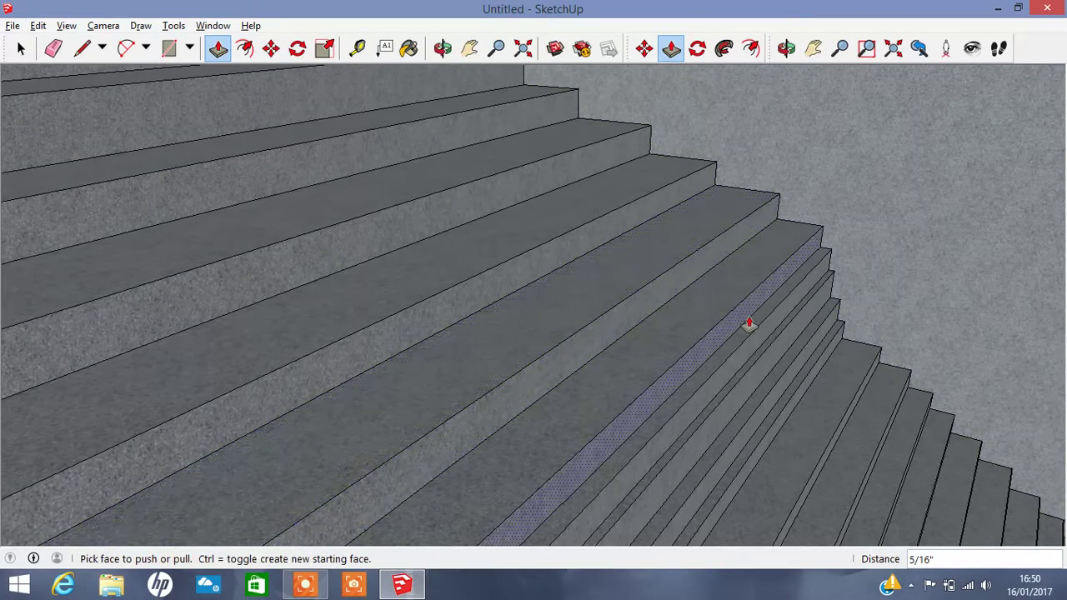
click(713, 310)
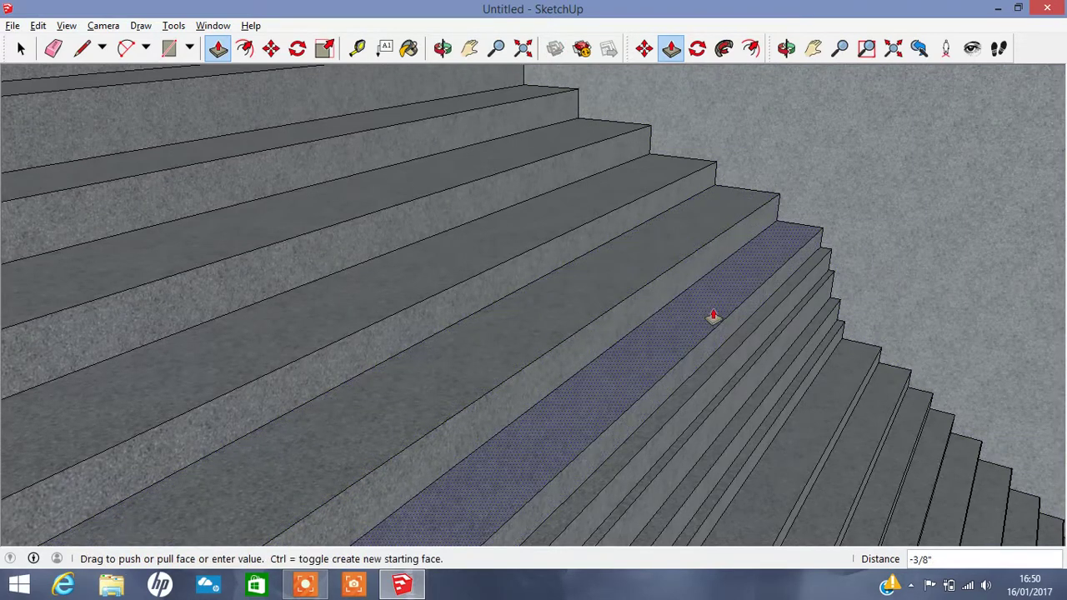
click(727, 323)
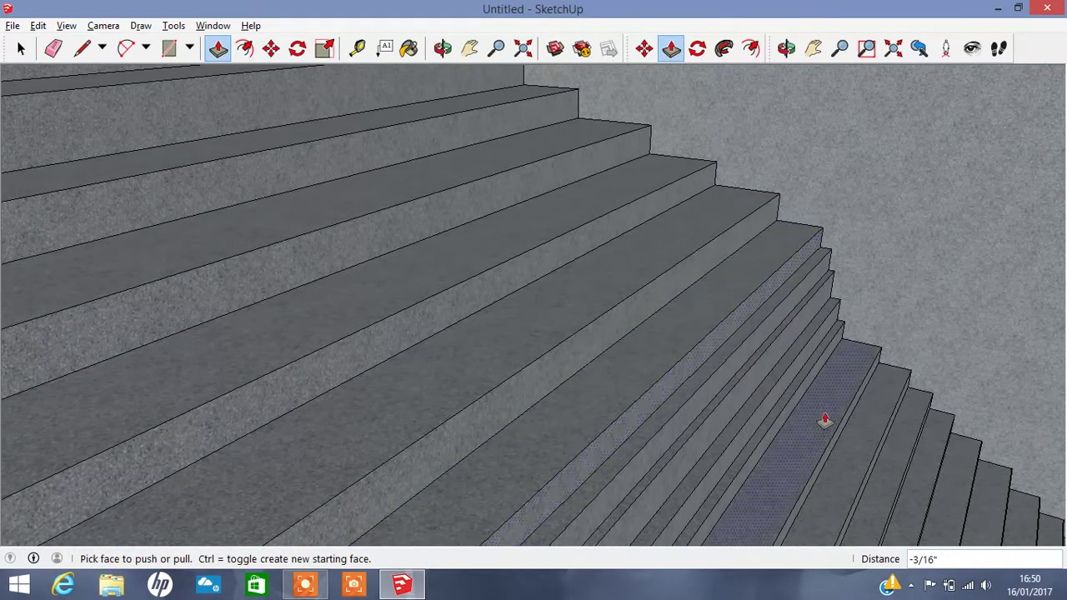
click(799, 408)
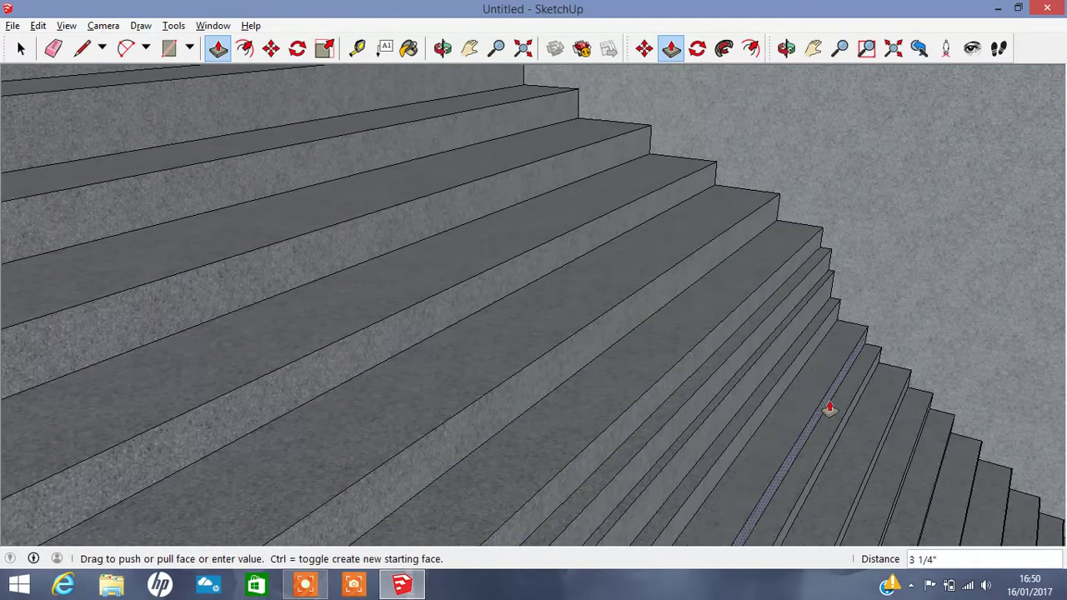
click(796, 404)
- Push the next step faces to about 4", 3 15/16" and 1/2"
click(783, 396)
click(805, 400)
click(755, 386)
click(789, 391)
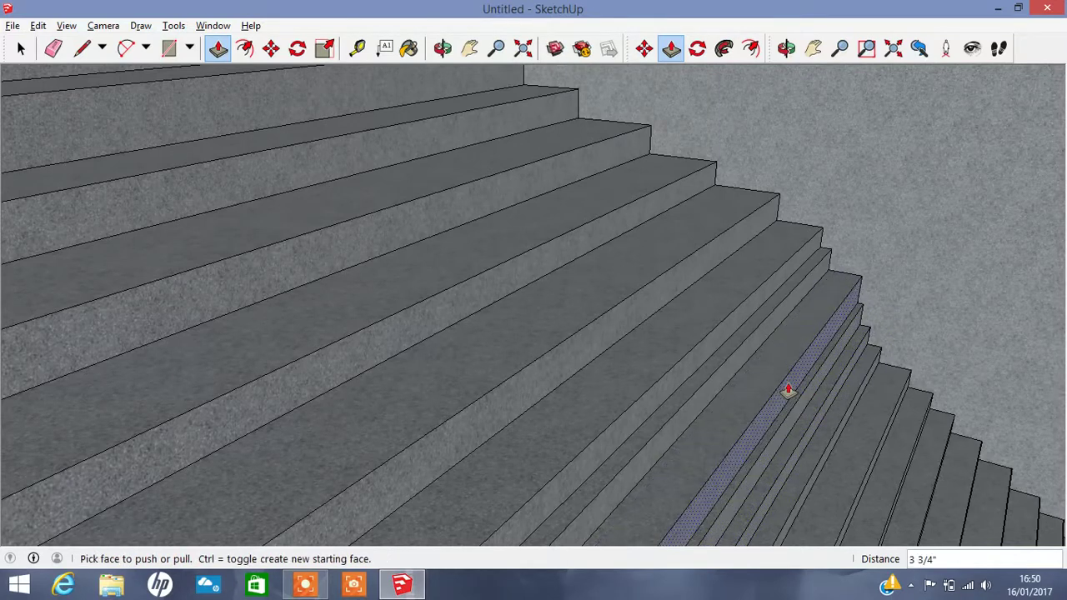
click(739, 372)
click(775, 374)
click(755, 371)
click(755, 365)
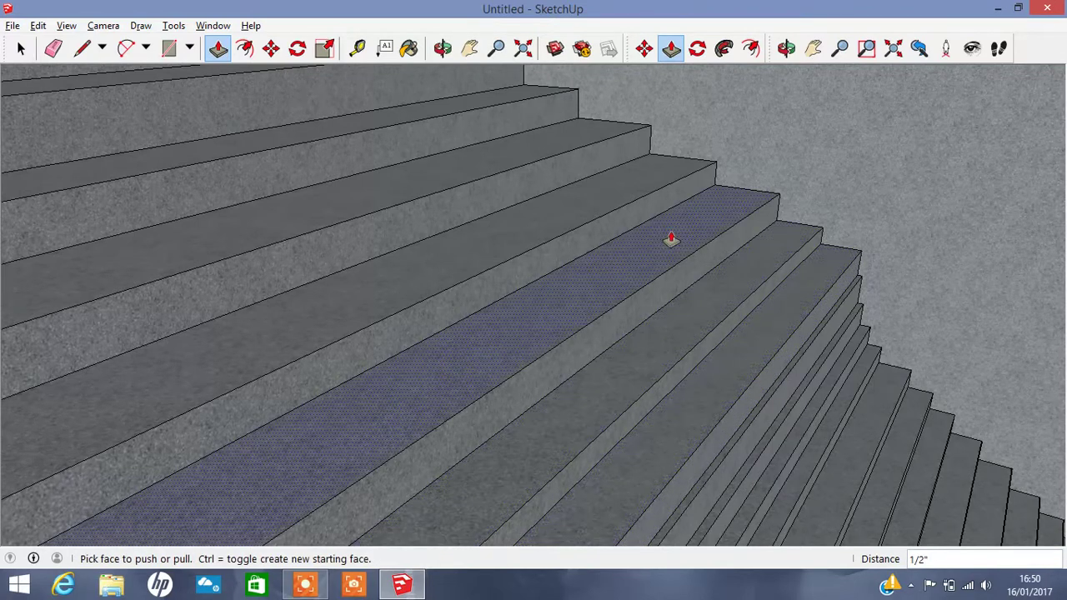
- From a lower, front-facing view, reshape the bottom step faces and pull a riser out further
click(443, 47)
mouse_move(831, 261)
mouse_down()
mouse_move(661, 295)
mouse_move(964, 327)
mouse_move(940, 324)
mouse_move(964, 362)
mouse_up()
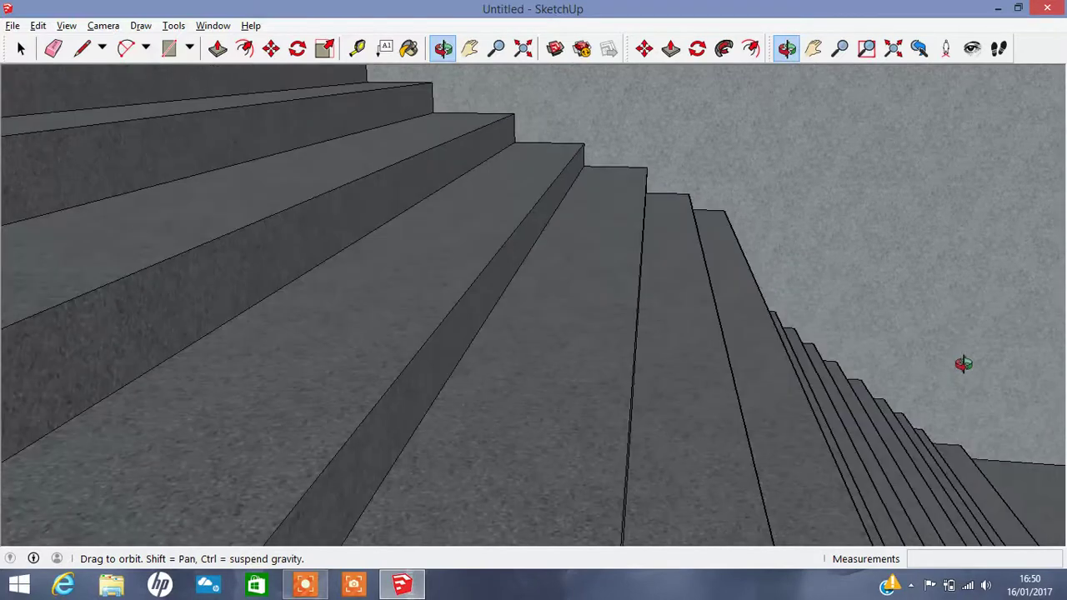
click(496, 48)
click(471, 52)
mouse_move(466, 92)
mouse_down()
mouse_move(441, 161)
mouse_move(318, 76)
mouse_up()
mouse_move(451, 220)
mouse_down()
mouse_move(370, 123)
mouse_move(411, 132)
mouse_up()
click(217, 47)
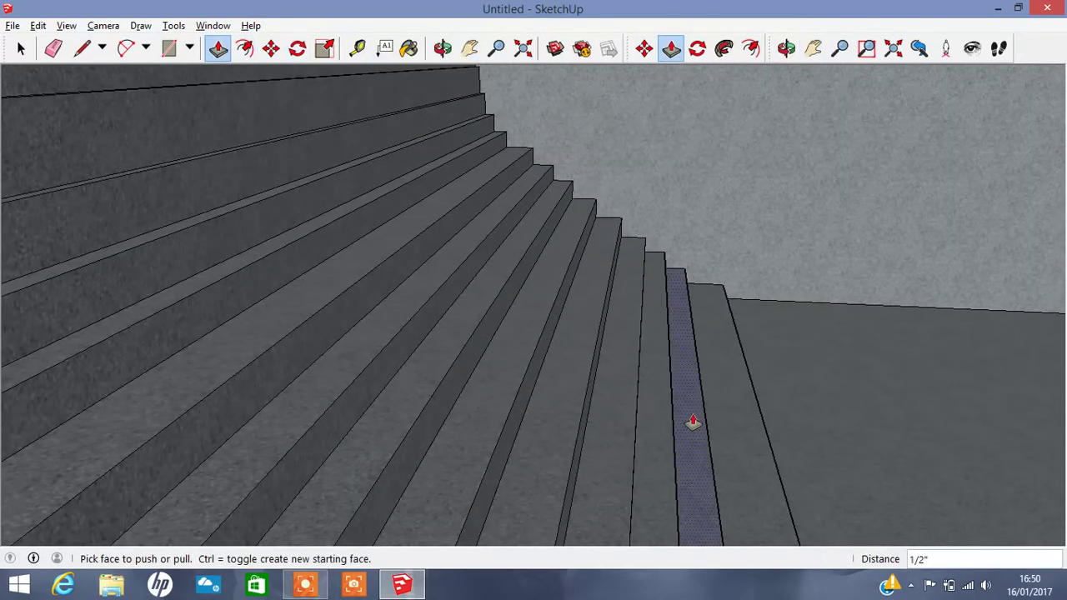
click(442, 48)
drag(542, 239, 447, 203)
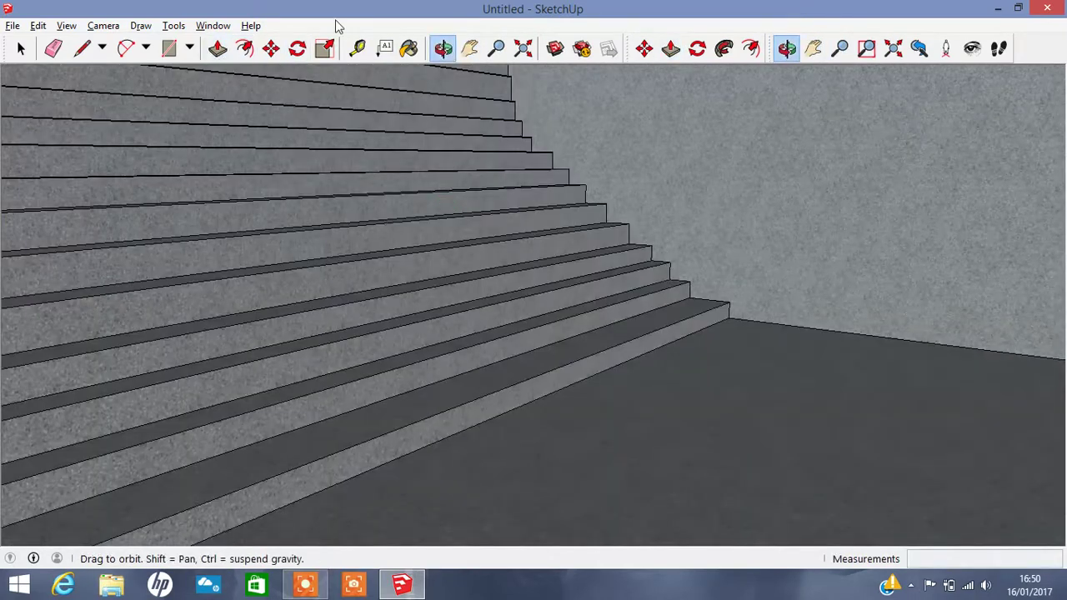
click(219, 48)
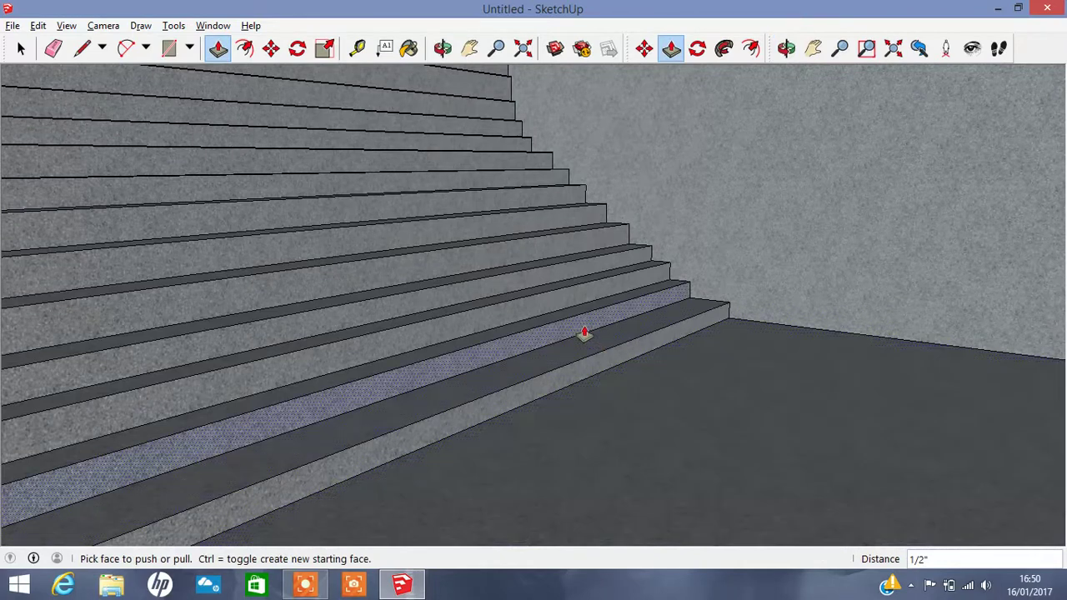
drag(584, 333, 609, 333)
drag(519, 309, 566, 322)
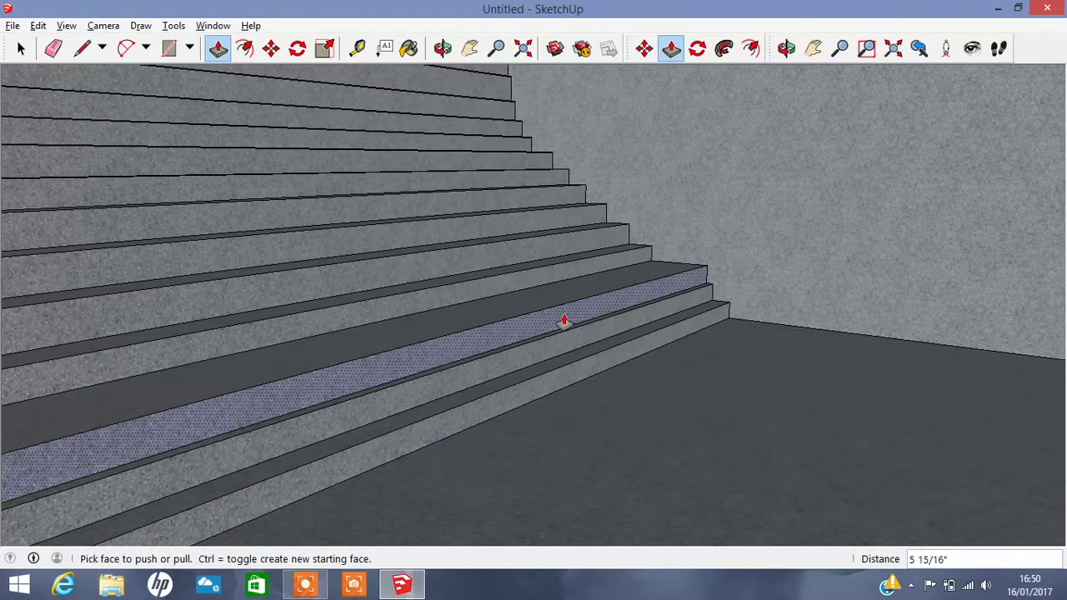
mouse_move(469, 302)
mouse_down()
mouse_move(414, 280)
mouse_move(367, 227)
mouse_move(467, 167)
mouse_up()
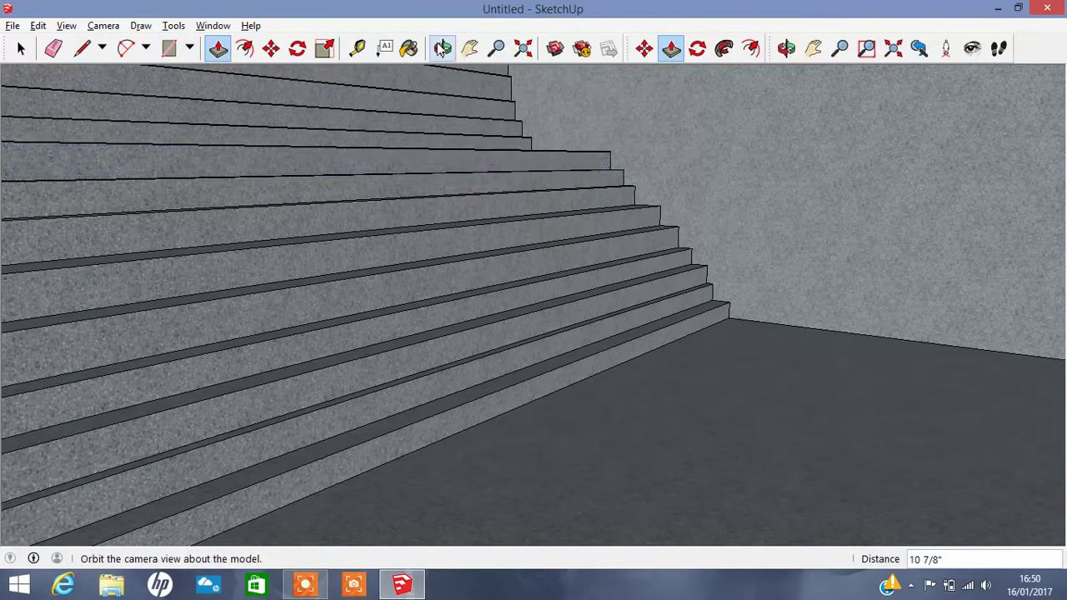
- Push the top riser back, set the next face 1 5/8" flush with the wall, fill the recess
click(443, 48)
drag(652, 219, 667, 220)
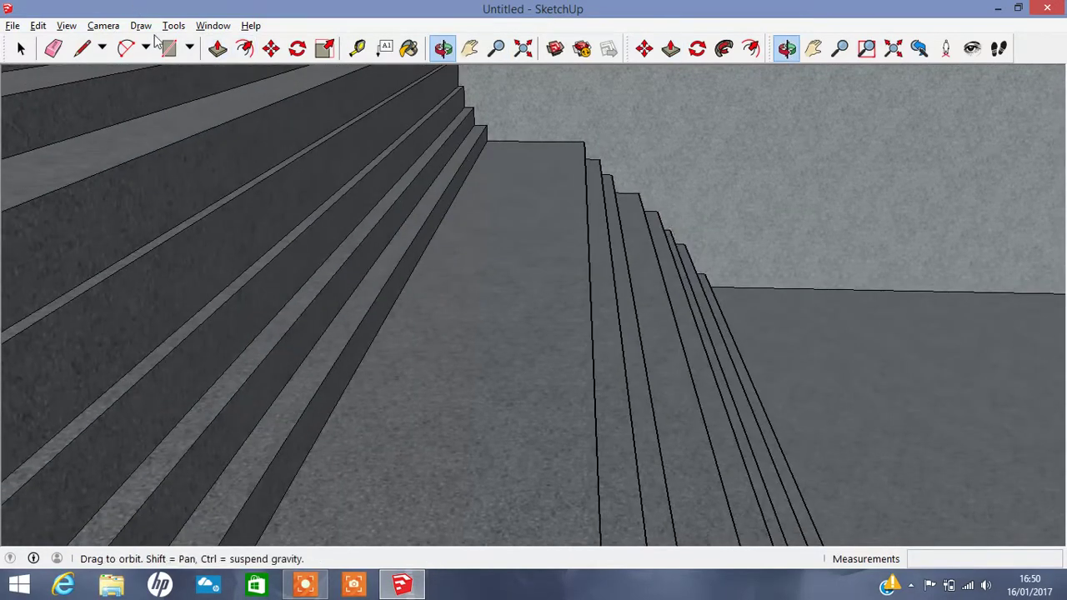
click(218, 49)
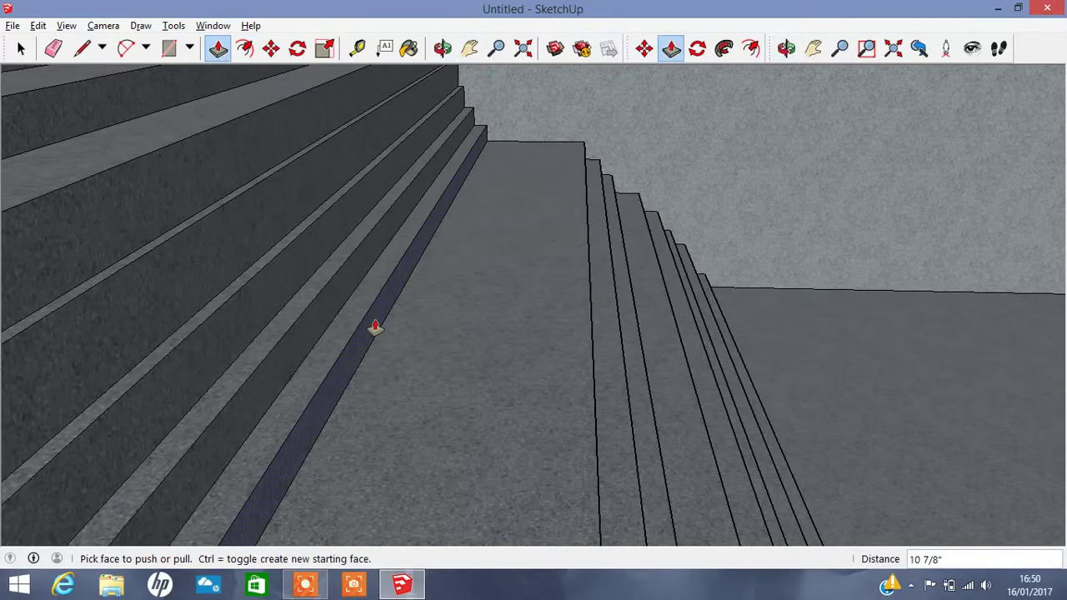
click(375, 328)
click(579, 322)
drag(298, 326, 433, 327)
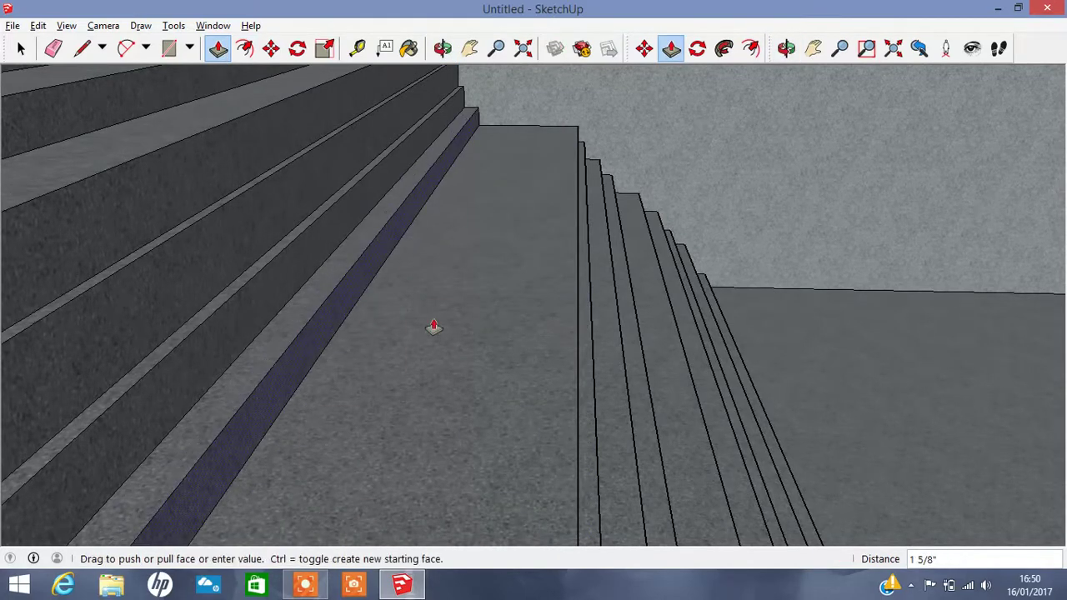
click(567, 309)
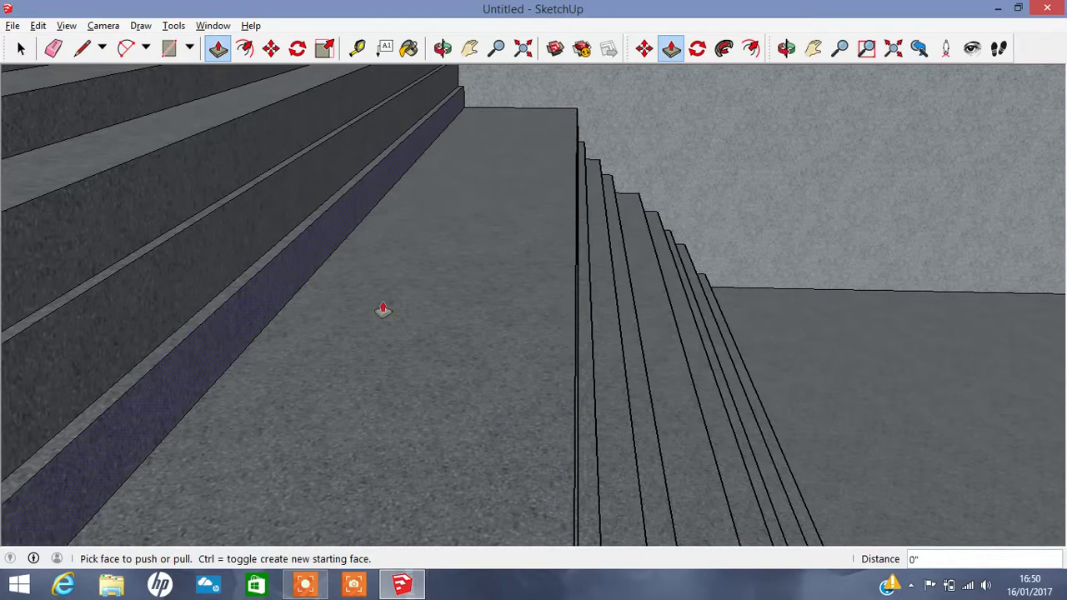
drag(383, 309, 459, 281)
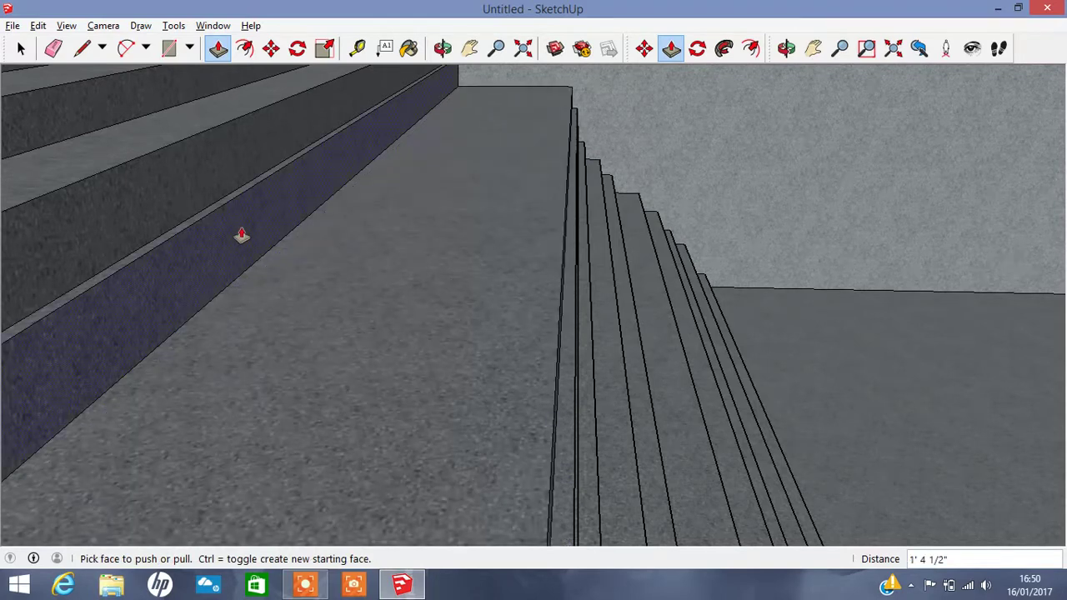
click(241, 235)
- Push the upper stair strip flush and adjust the large top face and strip
click(542, 245)
click(469, 47)
mouse_move(576, 292)
mouse_down()
mouse_move(646, 352)
mouse_move(697, 373)
mouse_move(643, 352)
mouse_up()
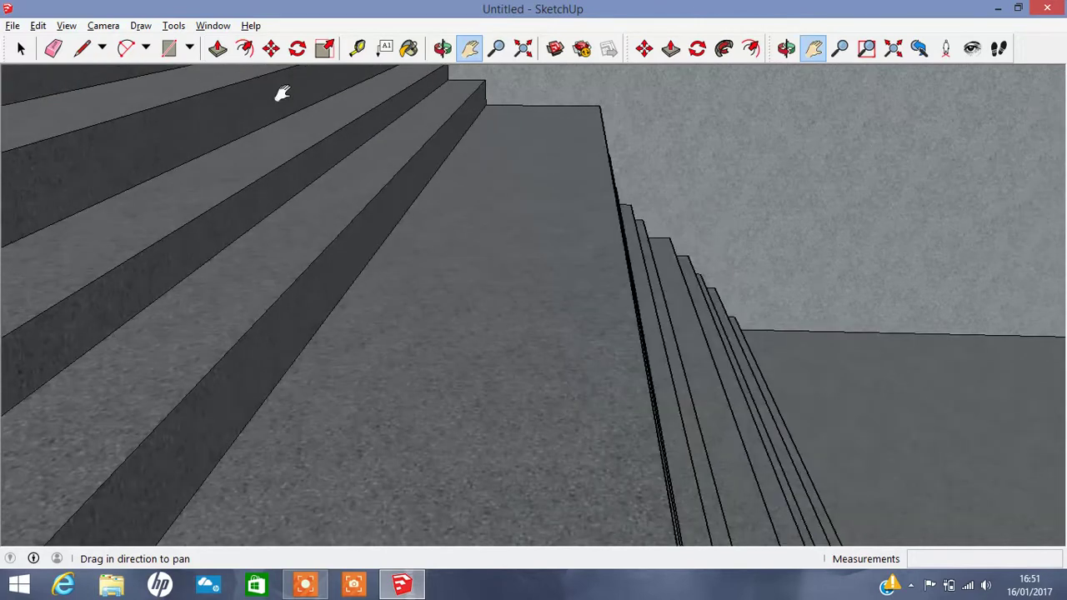
click(218, 48)
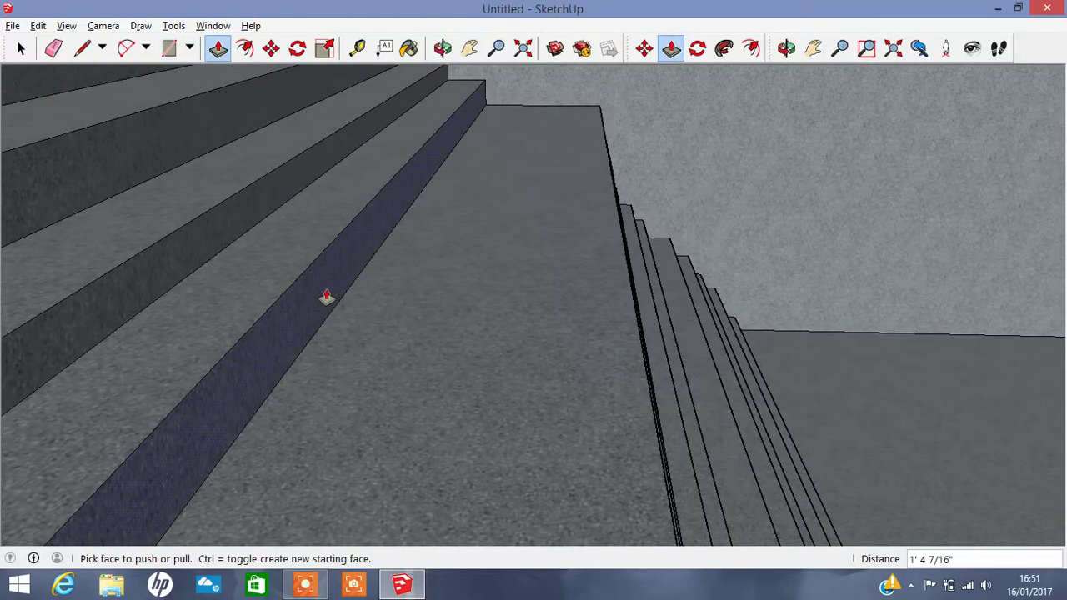
click(326, 296)
click(670, 310)
click(462, 200)
click(462, 200)
click(310, 138)
click(309, 157)
- Set a stair strip at -3/8" and pull the stair riser 2 11/16" wider
click(308, 183)
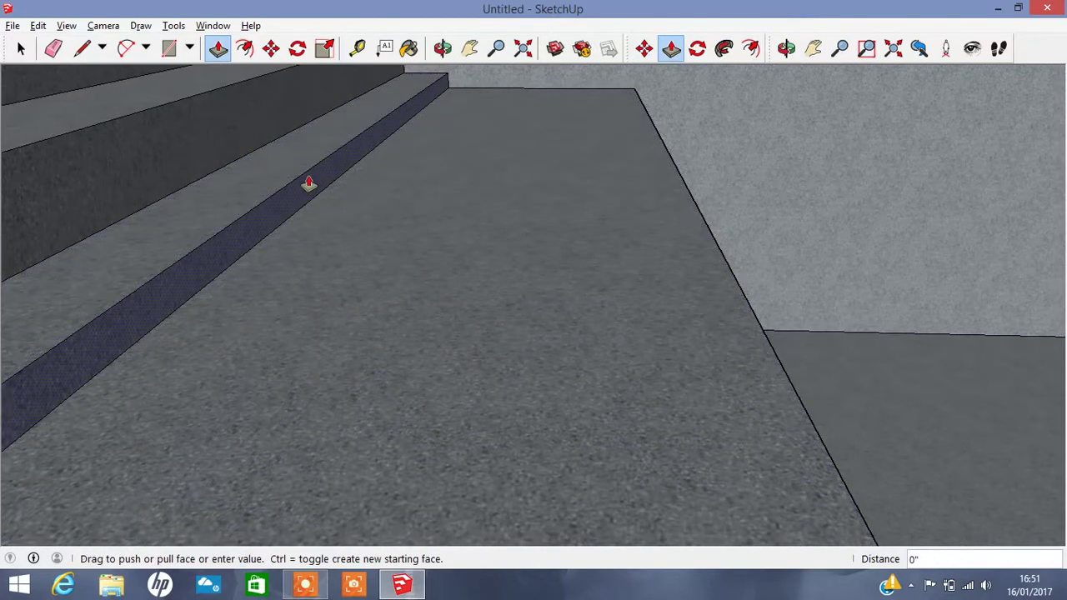
click(333, 179)
click(326, 174)
click(348, 216)
click(372, 223)
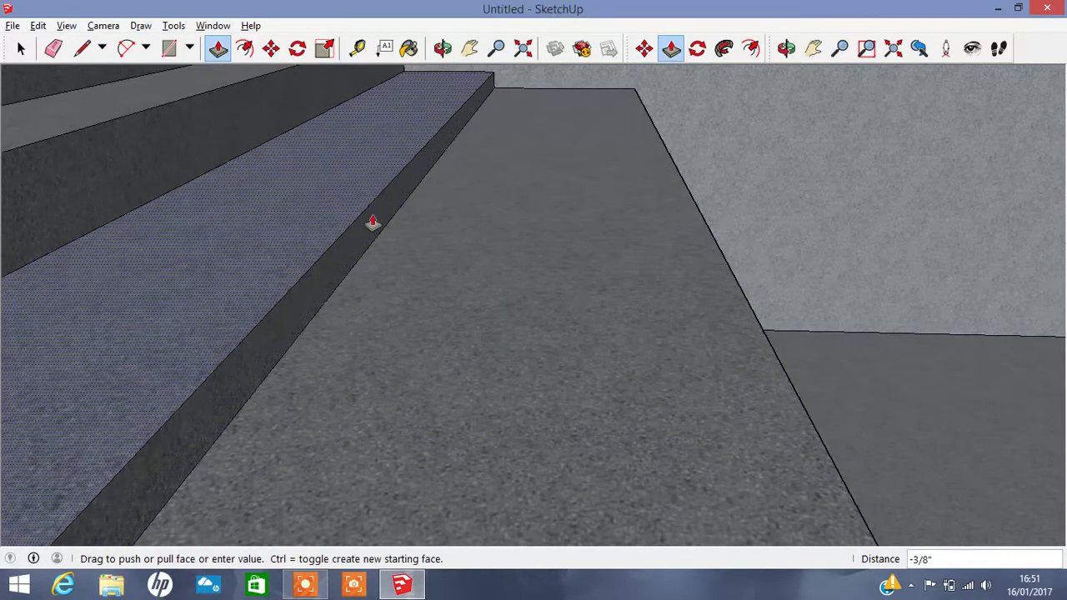
click(372, 222)
click(357, 236)
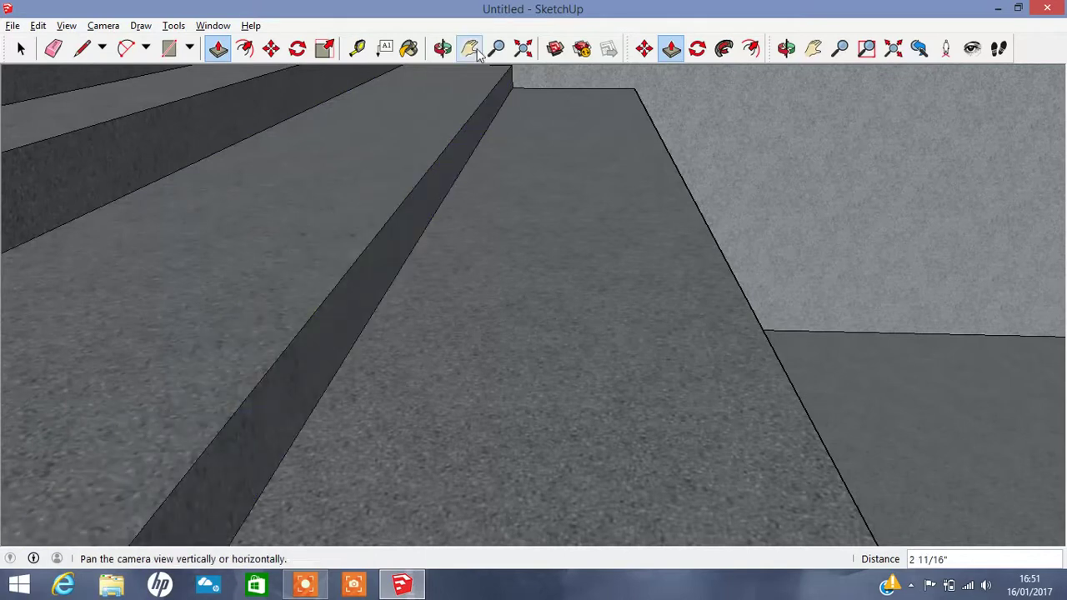
- Widen the thin lower riser by 2 11/16" and view the whole stair run
click(470, 48)
mouse_move(571, 247)
mouse_down()
mouse_move(714, 326)
mouse_move(684, 283)
mouse_up()
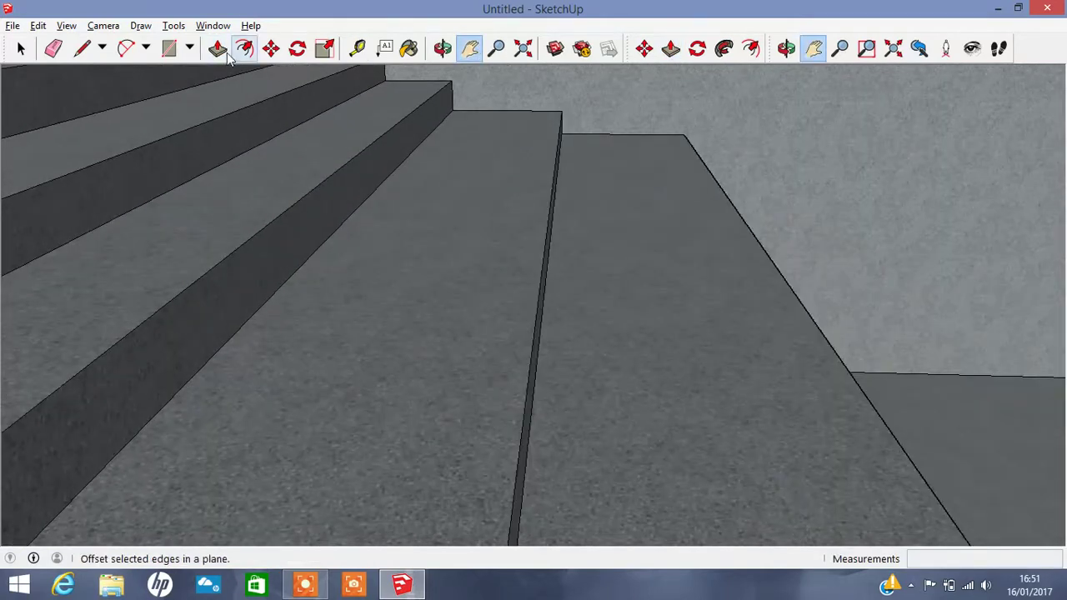
click(218, 49)
click(522, 440)
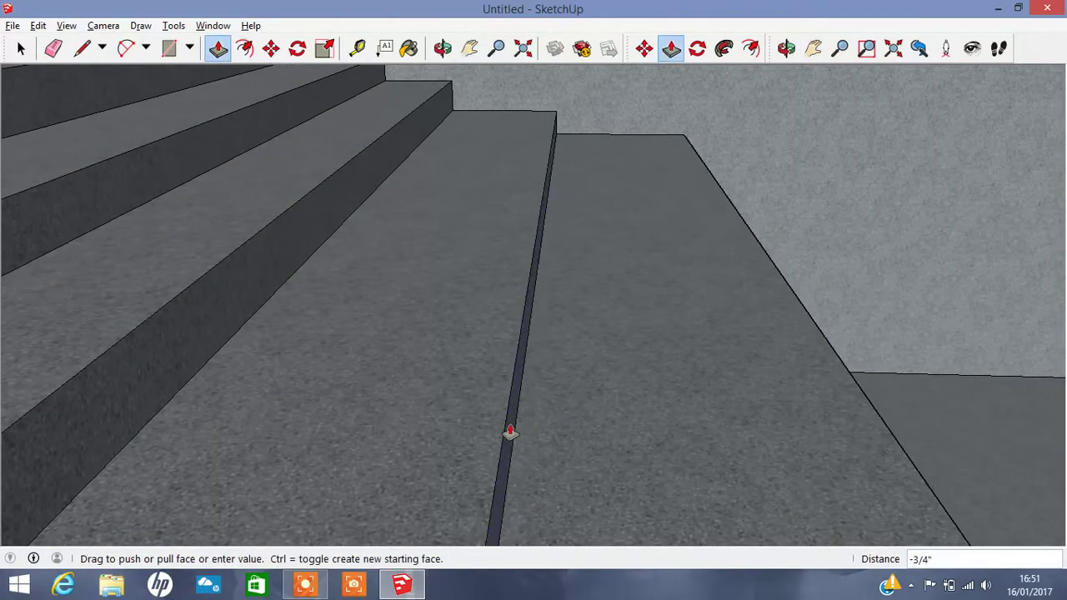
click(471, 435)
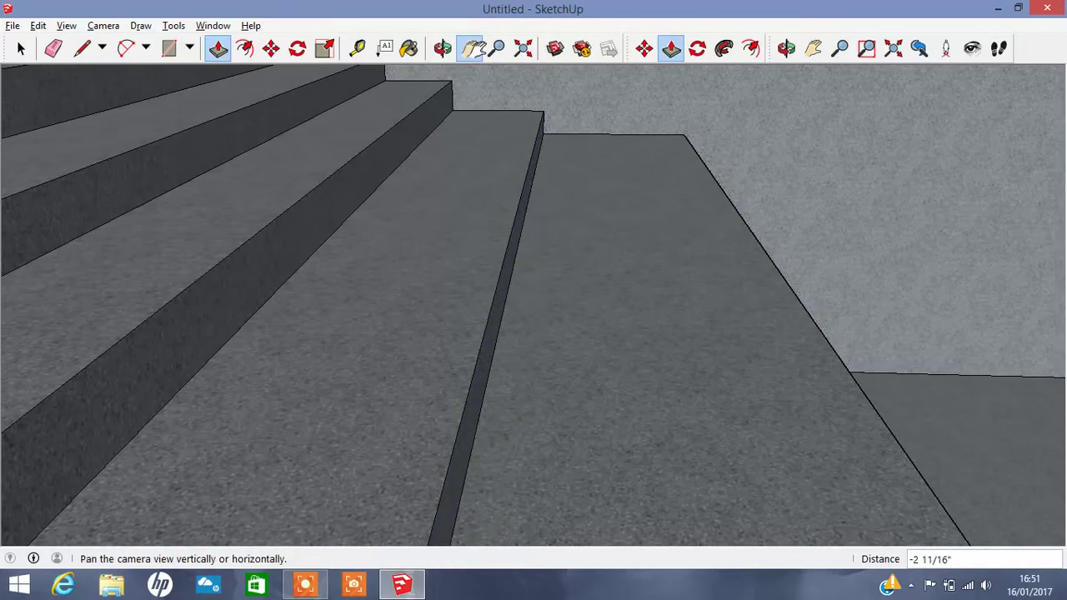
click(471, 48)
drag(534, 250, 584, 350)
- Push/Pull the top tread -7 9/16" and pull the next treads 1/2"
click(219, 48)
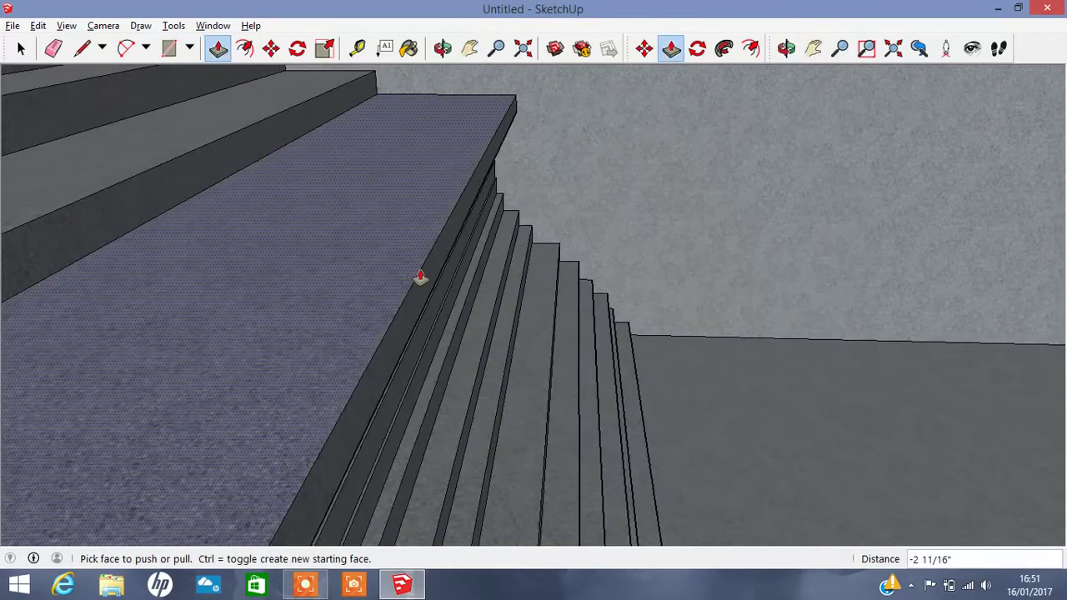
click(315, 288)
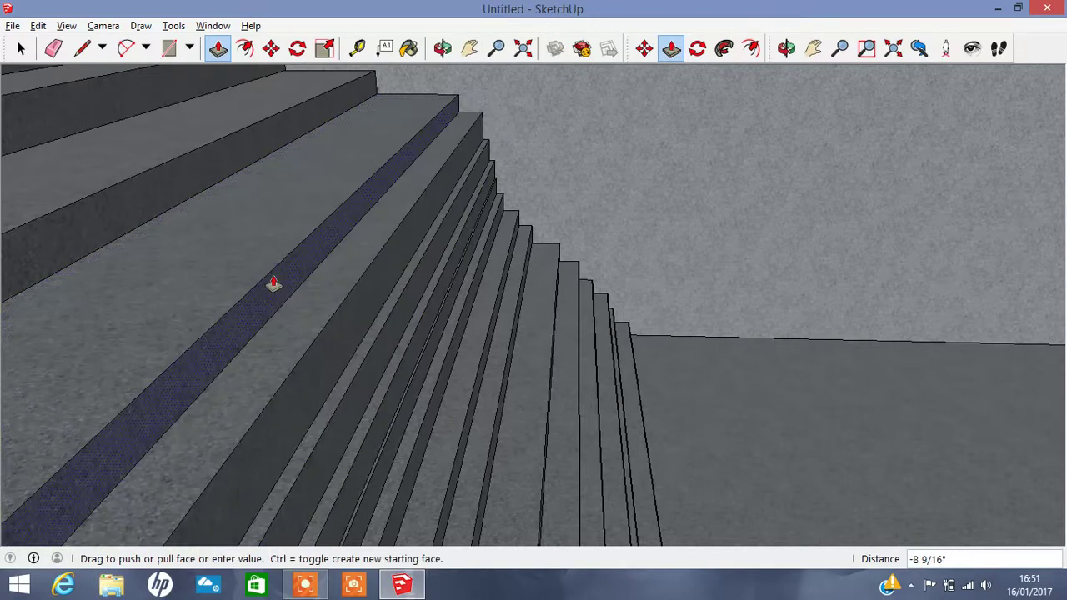
click(290, 282)
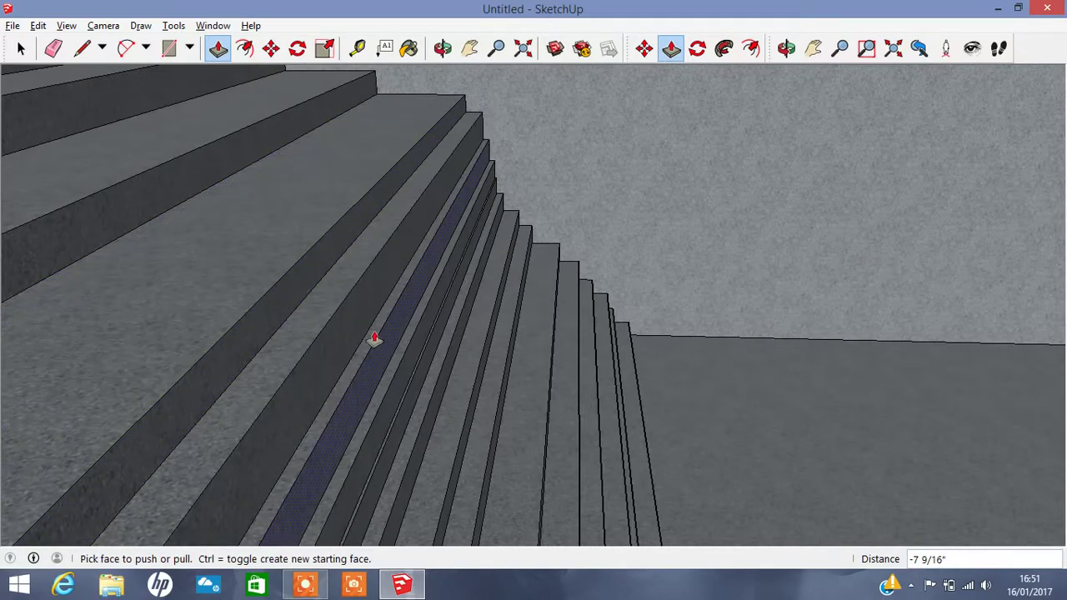
click(355, 328)
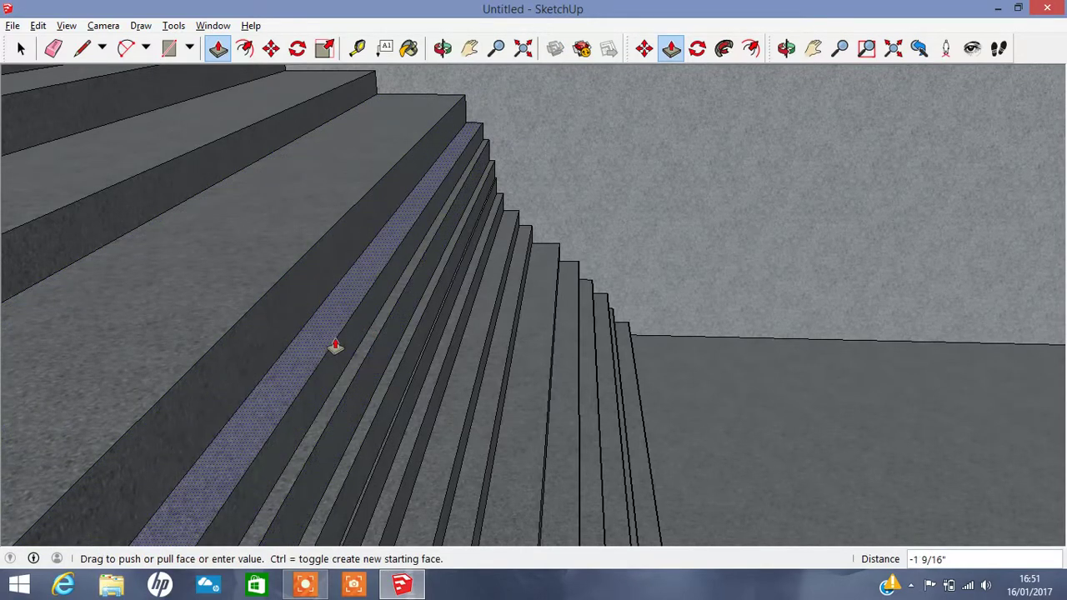
click(335, 354)
double_click(322, 360)
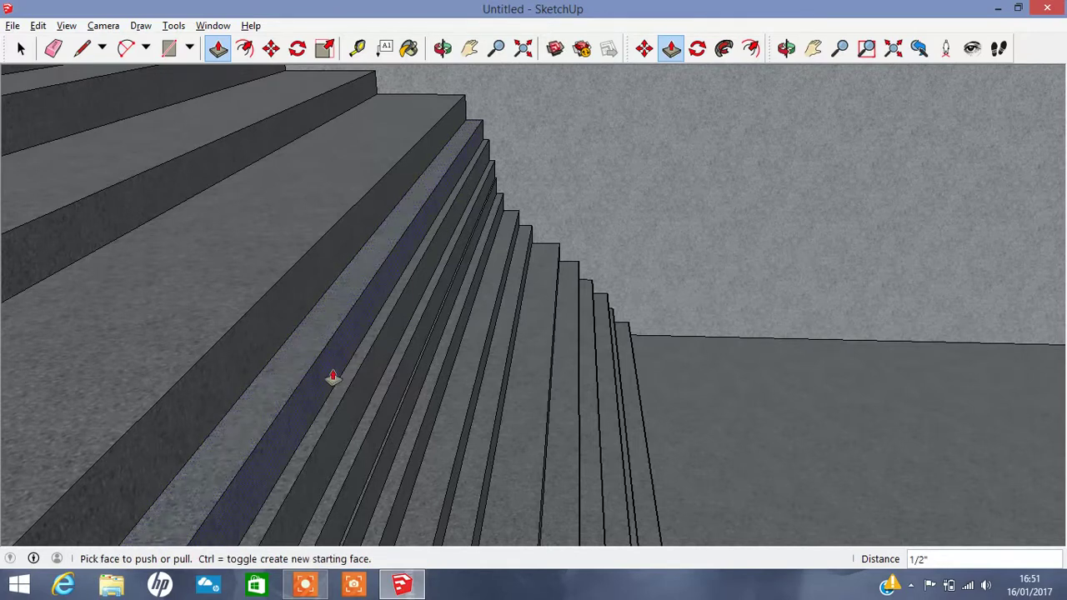
double_click(354, 401)
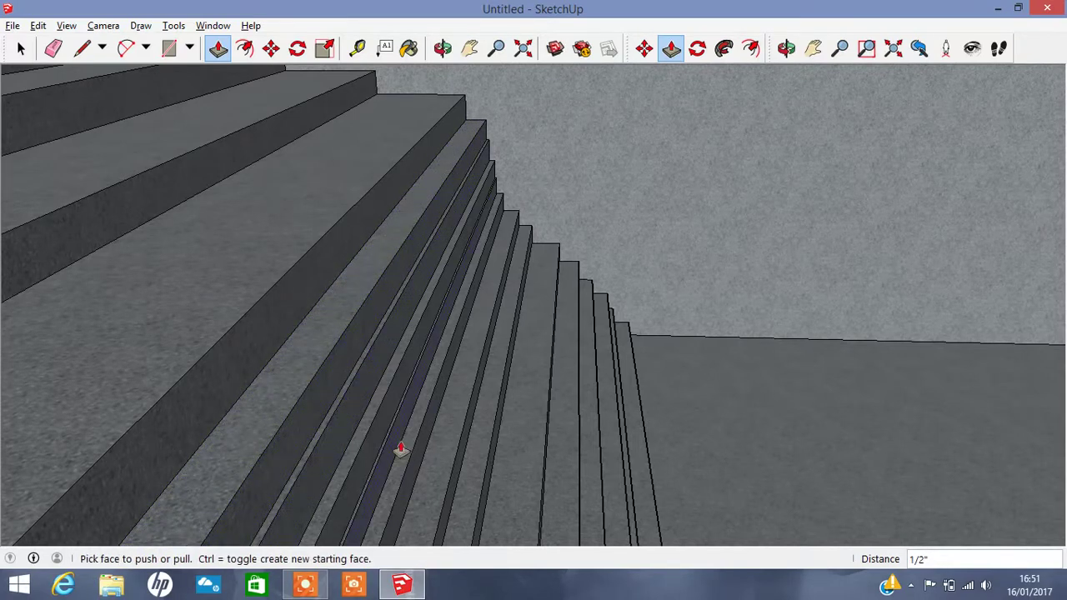
- Push the lower riser faces outward to deepen the cramped steps
click(400, 448)
click(449, 462)
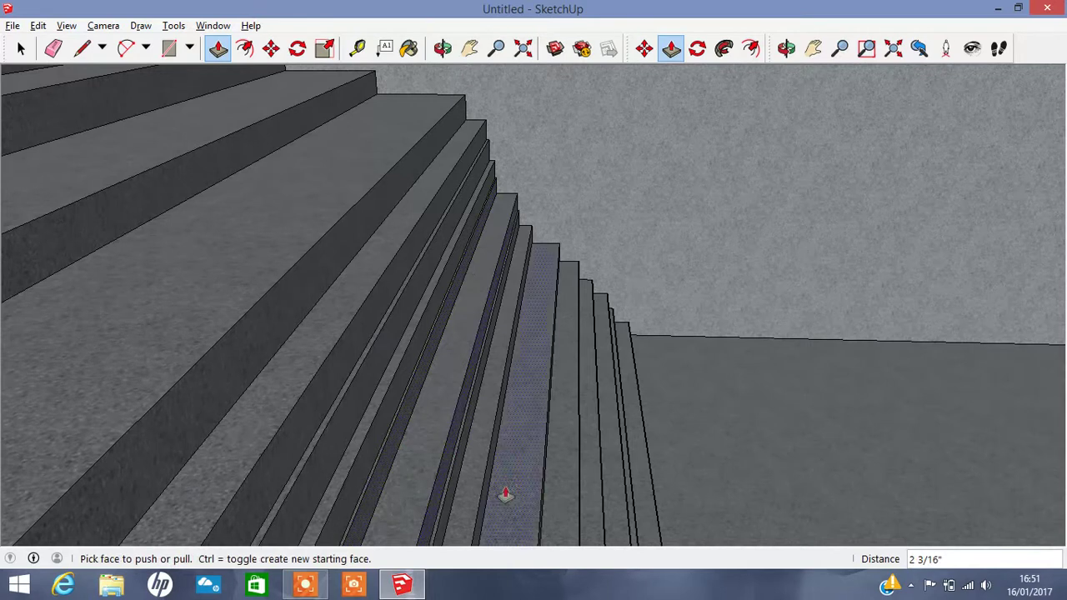
double_click(486, 495)
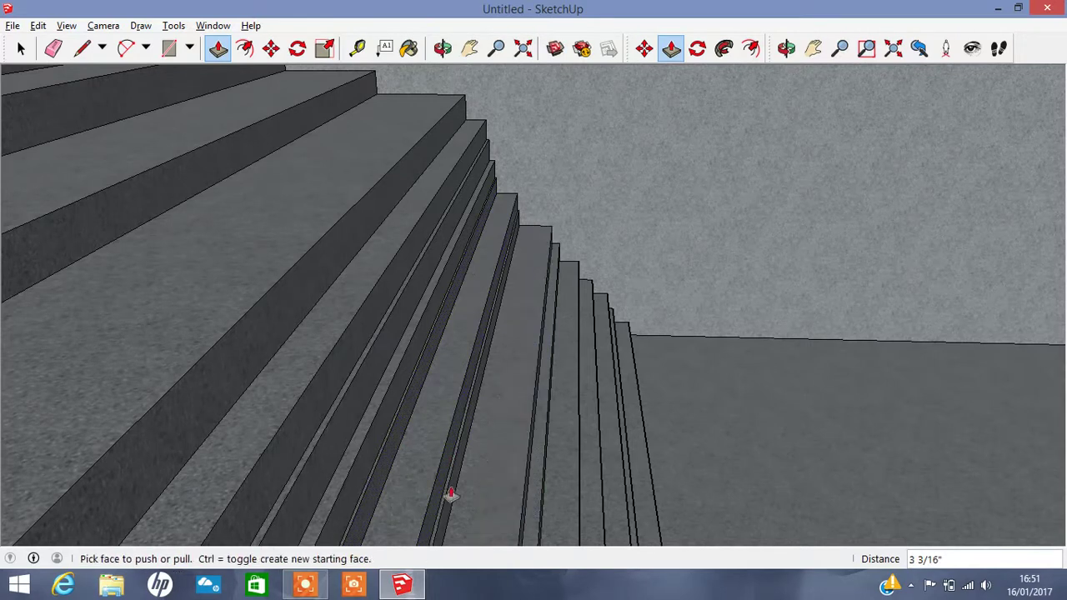
click(450, 494)
click(436, 492)
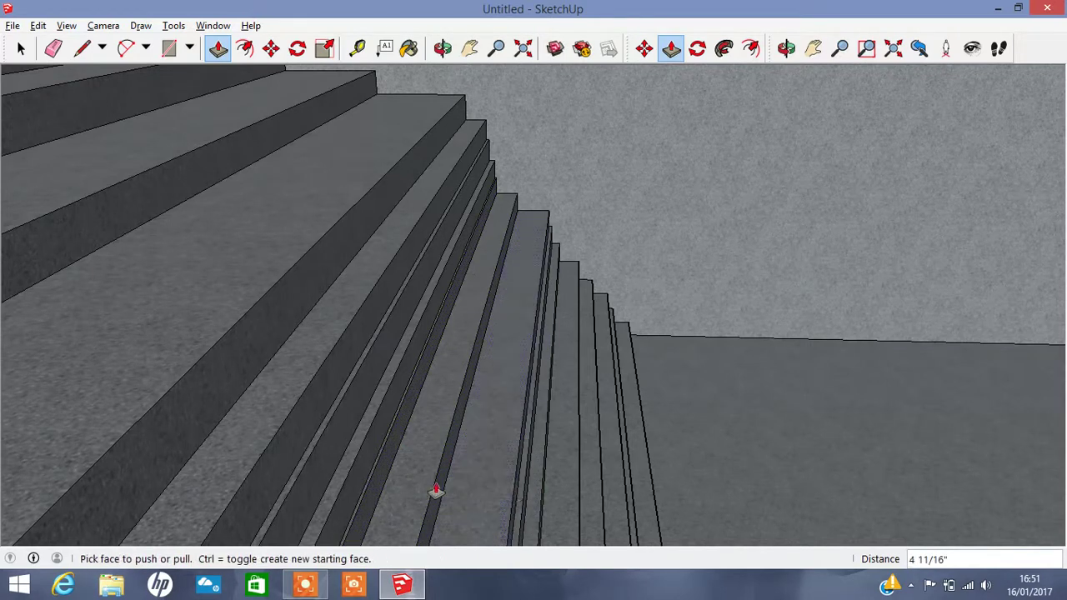
click(436, 492)
click(503, 500)
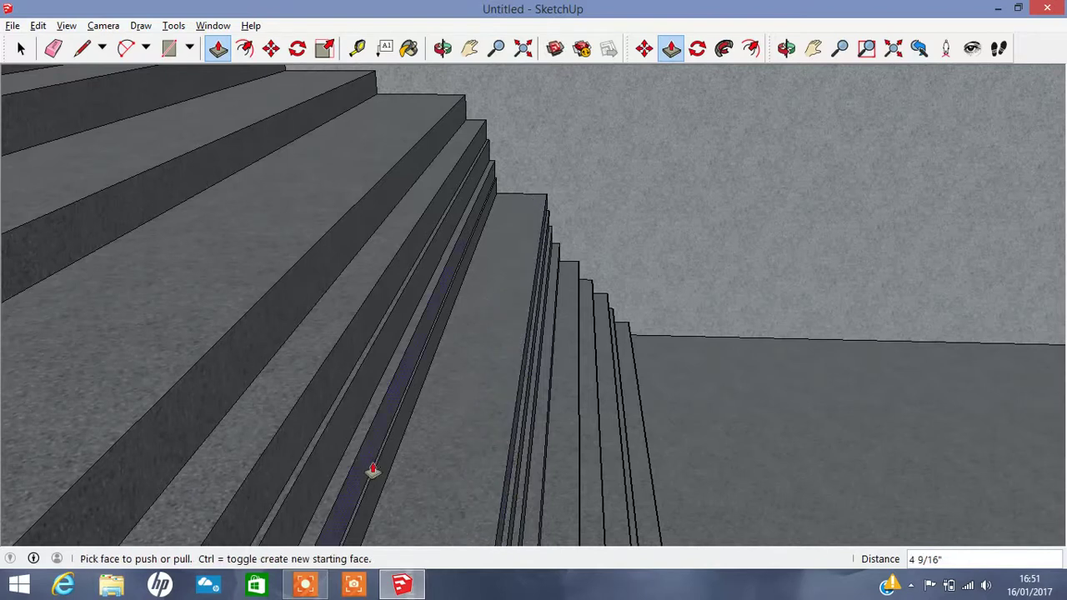
click(406, 479)
click(492, 488)
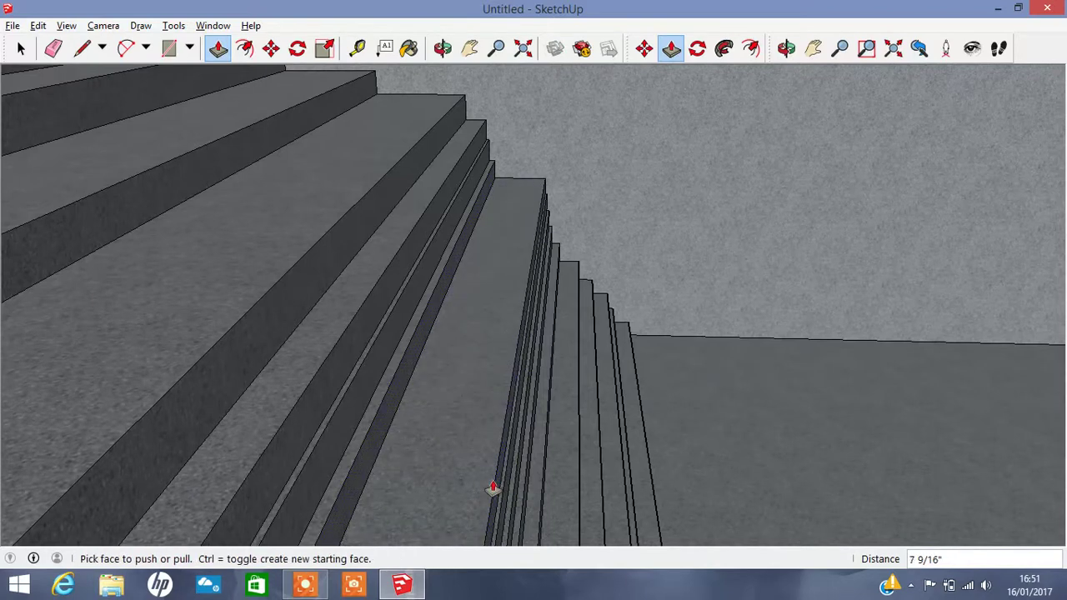
- Widen the narrow stair face and its riser considerably
click(366, 468)
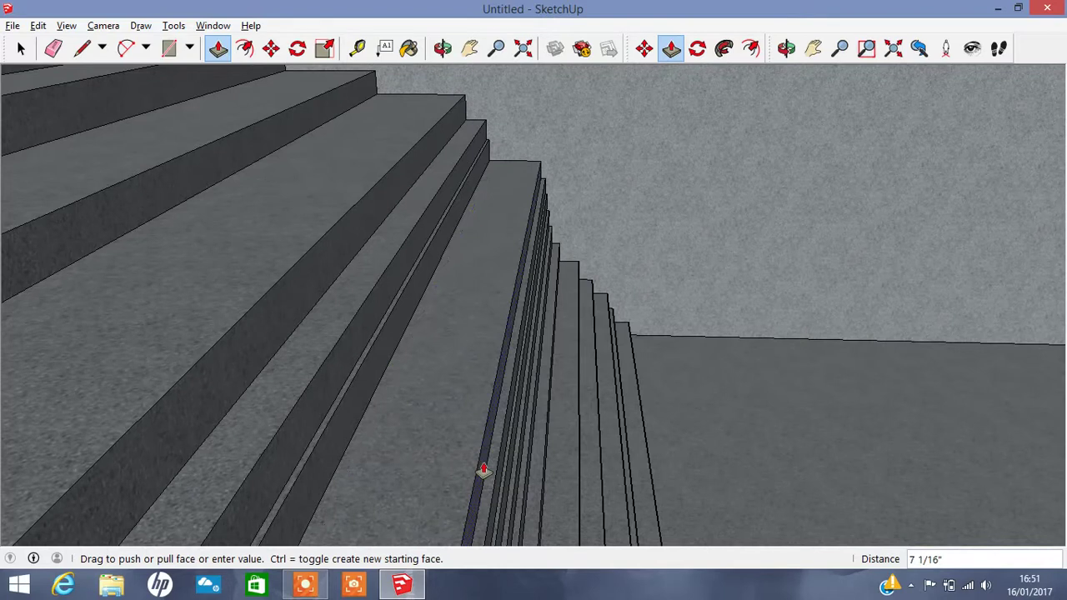
click(488, 470)
click(490, 448)
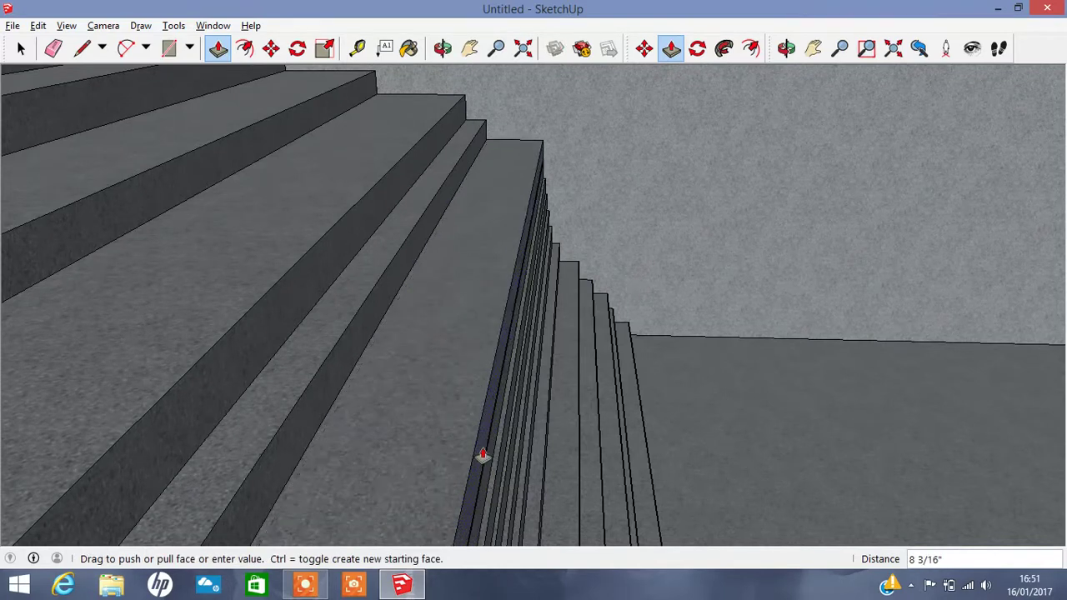
click(476, 453)
mouse_move(319, 403)
mouse_down()
mouse_move(388, 336)
mouse_move(434, 403)
mouse_move(501, 115)
mouse_up()
- Check the stairs from above, then shift two more step faces 3 7/8" and 3/8"
key(o)
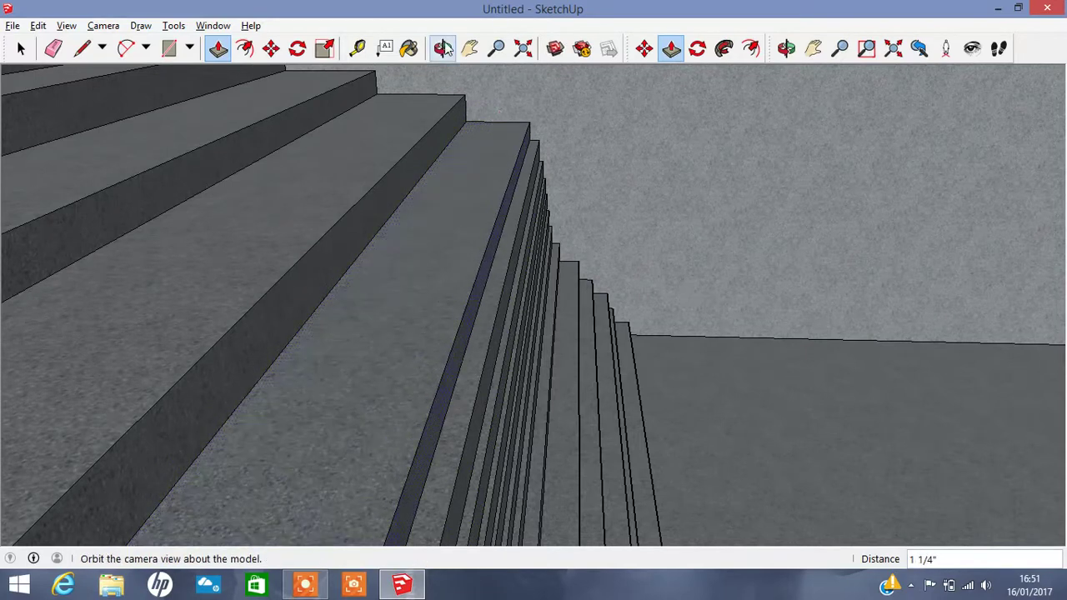
drag(529, 172, 231, 146)
drag(433, 159, 476, 29)
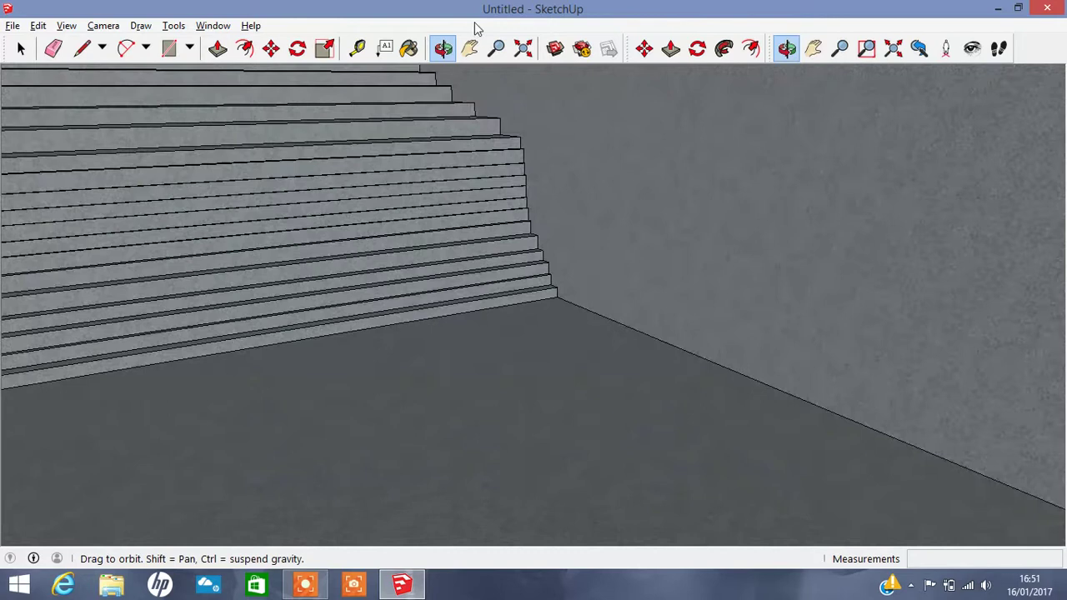
click(469, 48)
mouse_move(441, 178)
mouse_down()
mouse_move(567, 495)
mouse_move(671, 420)
mouse_up()
click(442, 47)
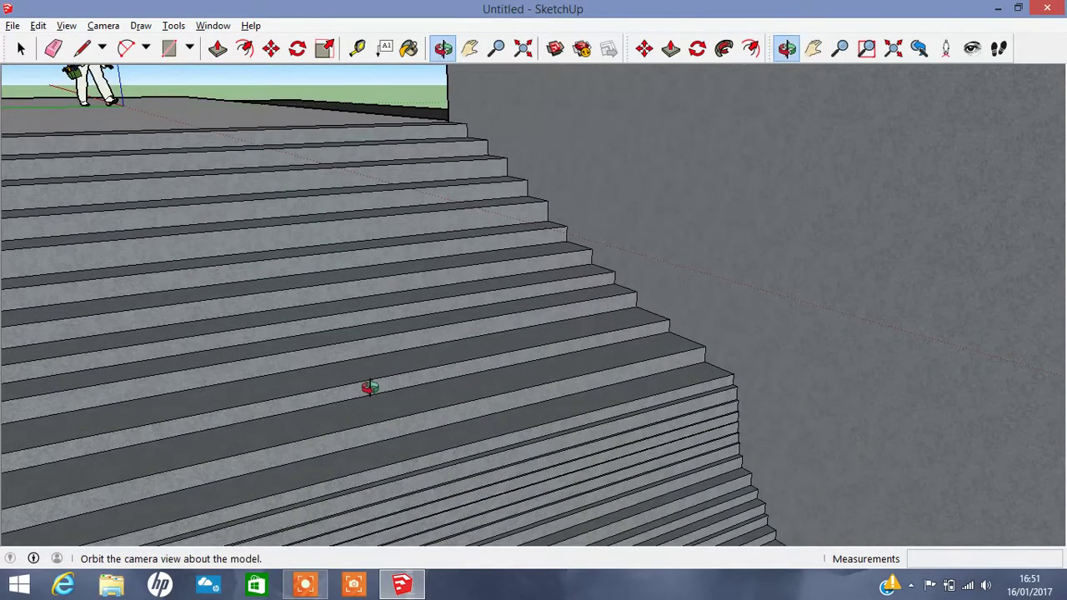
mouse_move(369, 387)
mouse_down()
mouse_move(602, 562)
mouse_move(534, 467)
mouse_up()
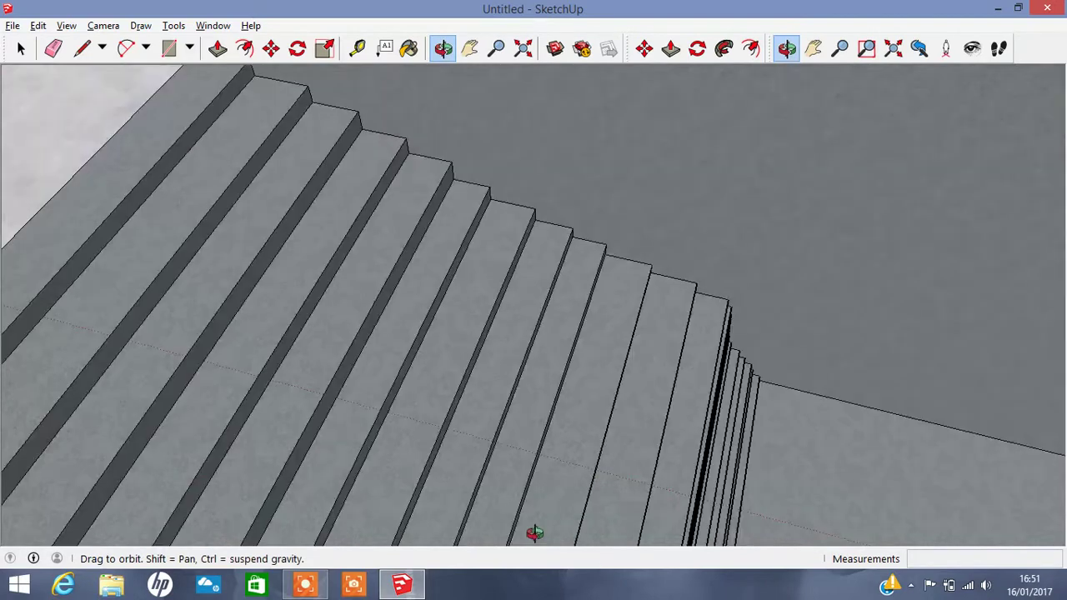
drag(467, 481, 355, 417)
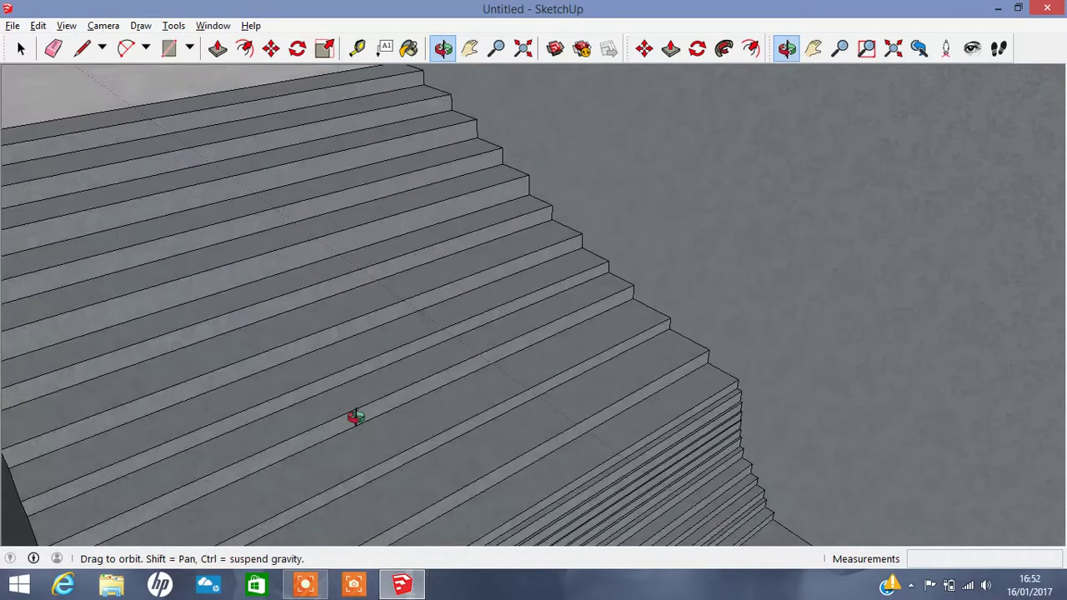
click(217, 50)
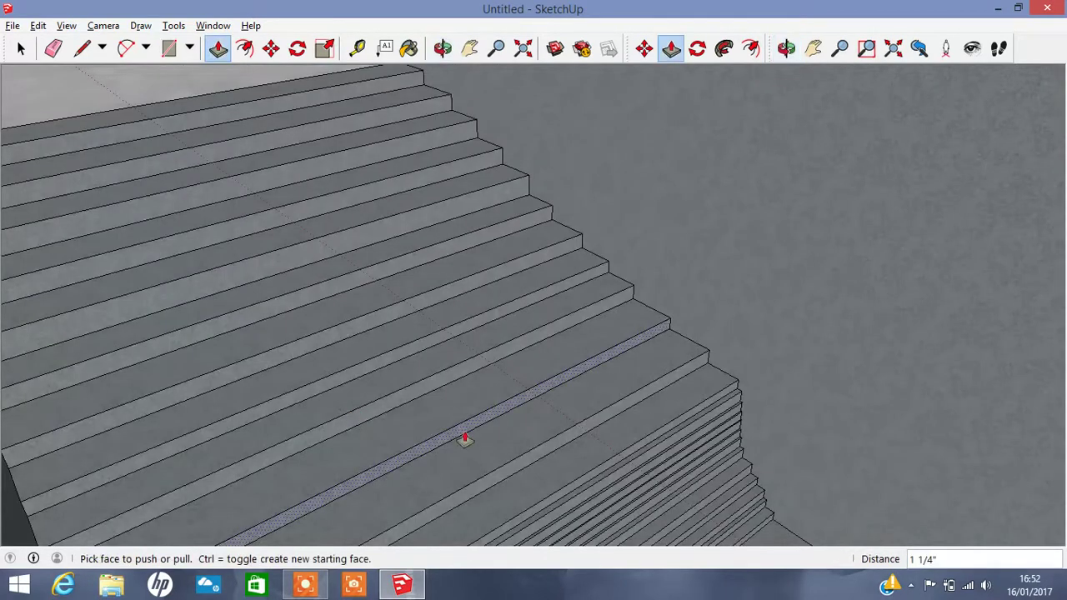
click(510, 466)
click(498, 456)
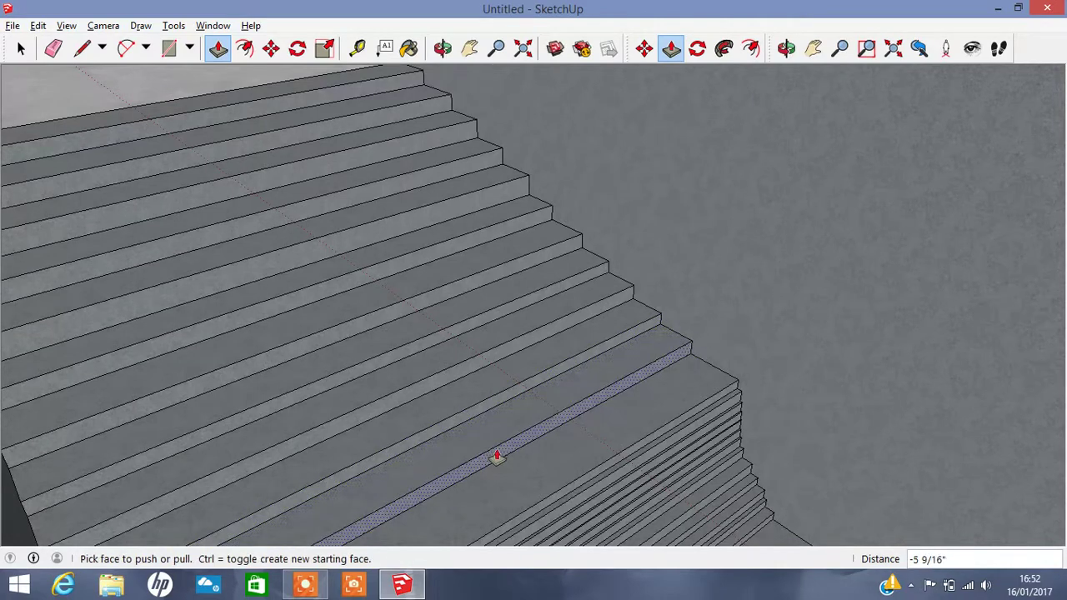
click(549, 506)
click(533, 490)
- Start pushing a floor strip at the stair foot and bring the landing floor into view
click(443, 47)
mouse_move(597, 305)
mouse_down()
mouse_move(403, 196)
mouse_move(487, 197)
mouse_move(467, 183)
mouse_up()
click(217, 48)
click(681, 364)
click(681, 365)
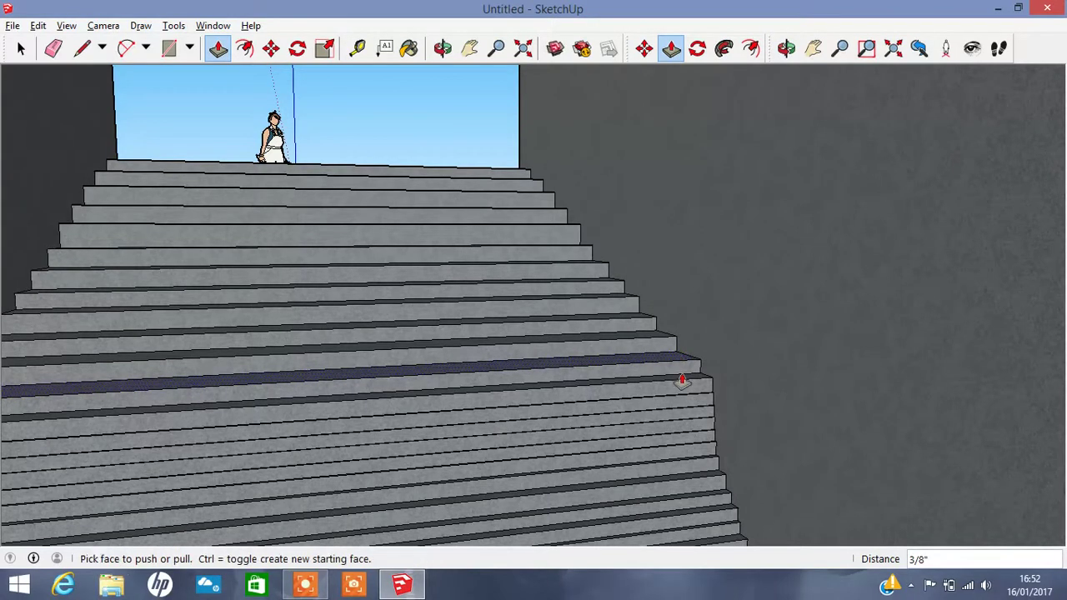
click(469, 47)
mouse_move(477, 105)
mouse_down()
mouse_move(617, 217)
mouse_move(867, 200)
mouse_move(957, 85)
mouse_move(572, 148)
mouse_up()
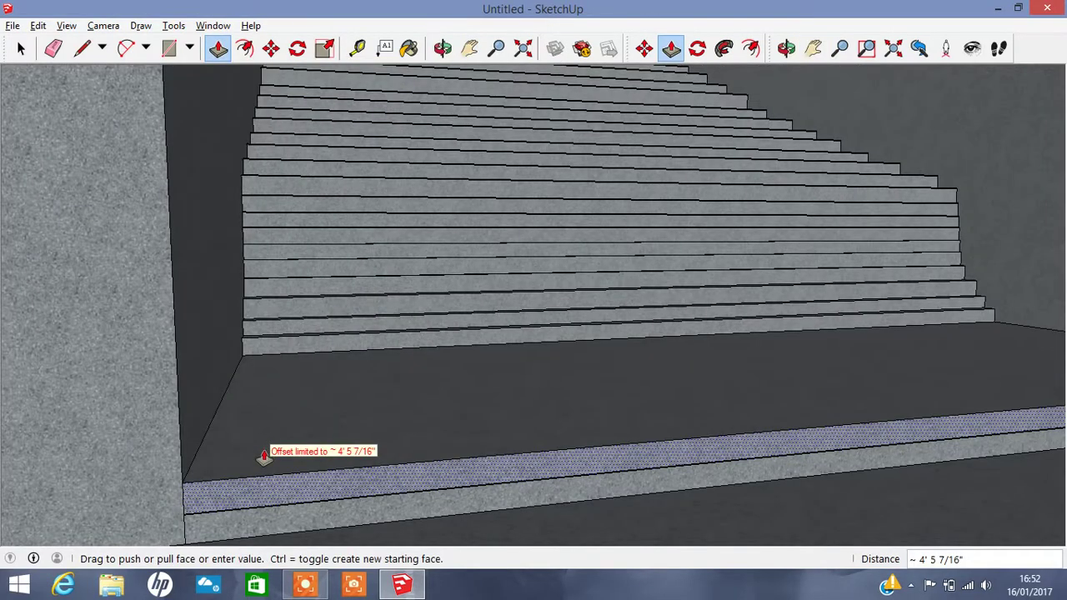
- Set the edge band offset and lower the landing floor into two new steps
click(468, 473)
click(467, 473)
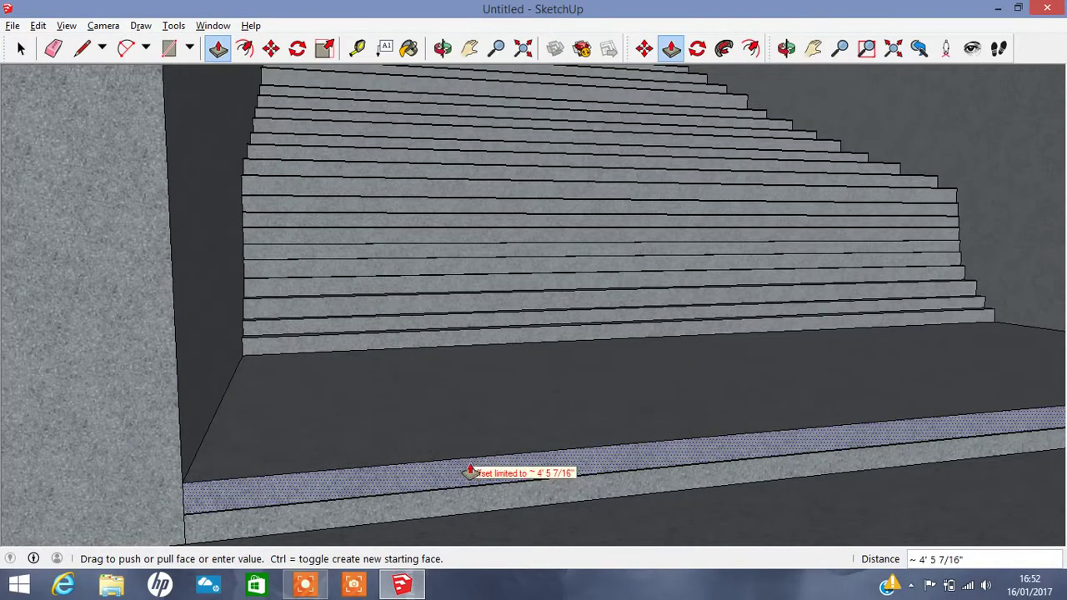
click(460, 471)
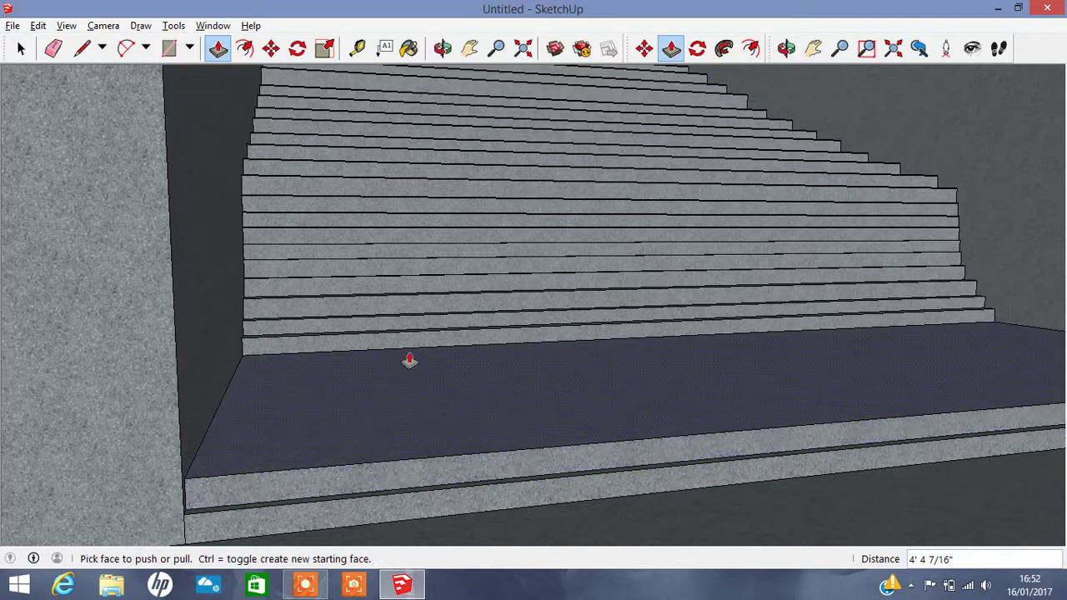
click(406, 356)
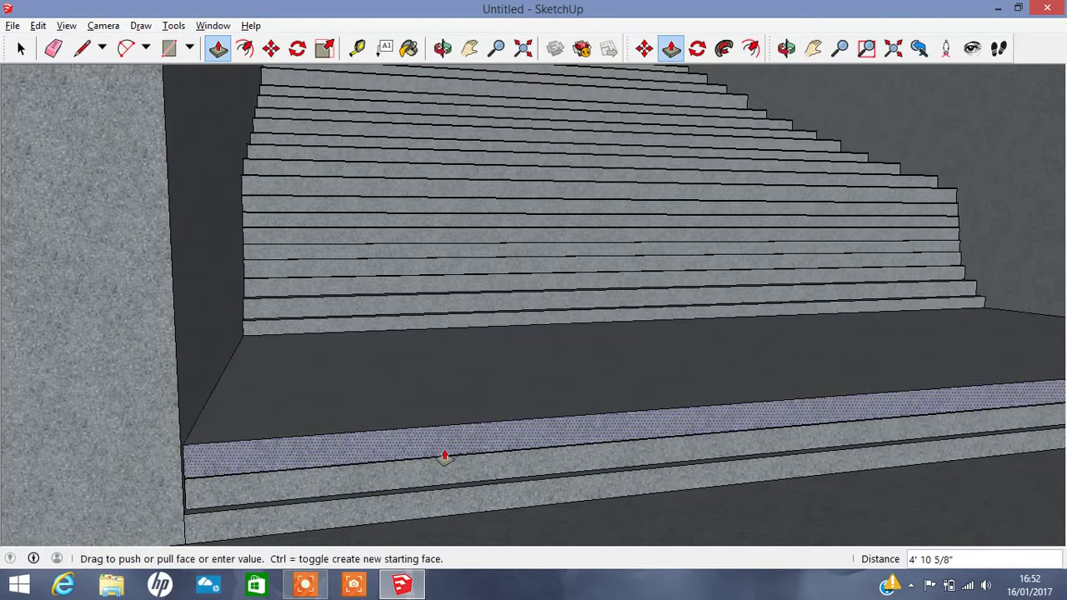
click(497, 439)
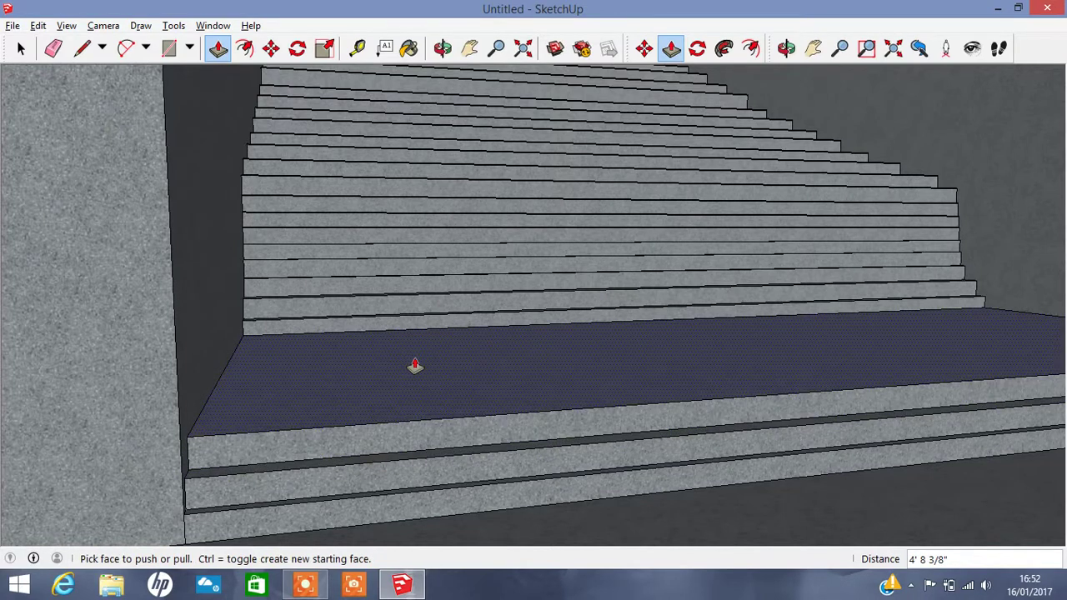
click(415, 365)
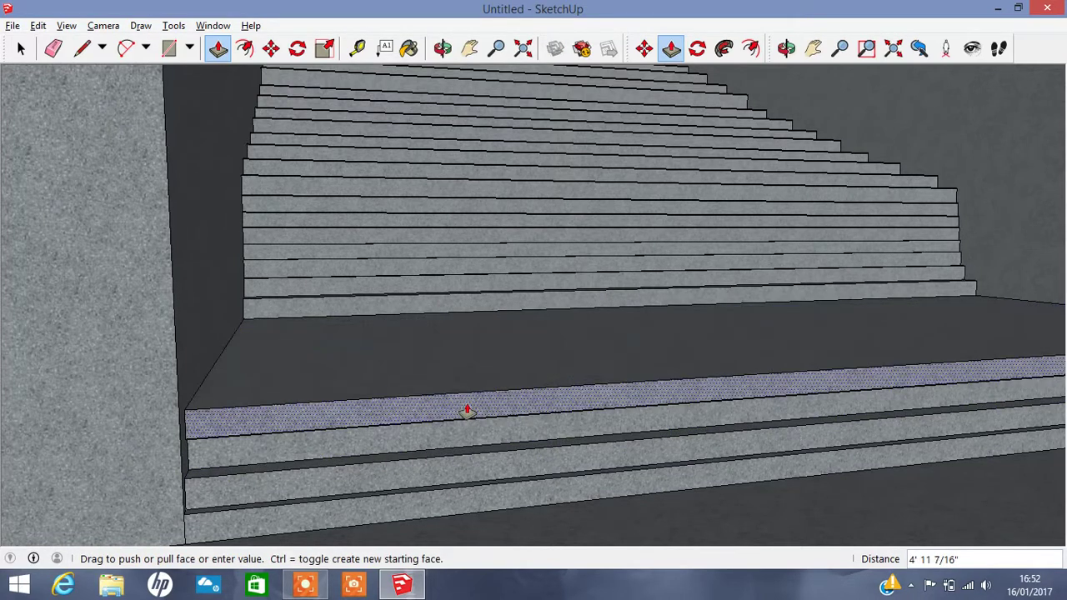
click(464, 405)
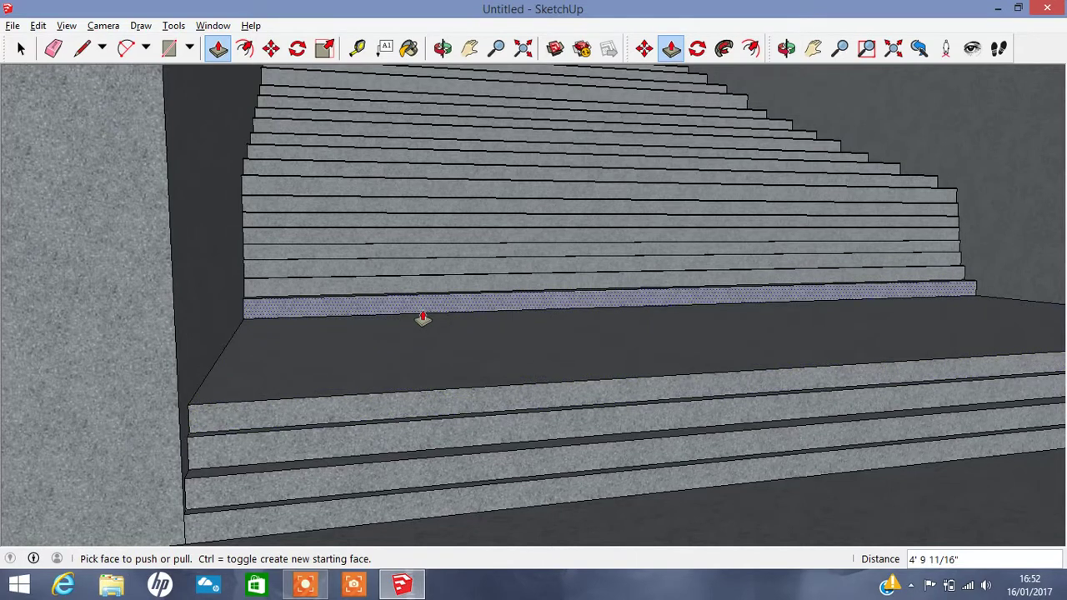
- Lower the top step faces to continue the stepped rise
click(422, 319)
click(478, 359)
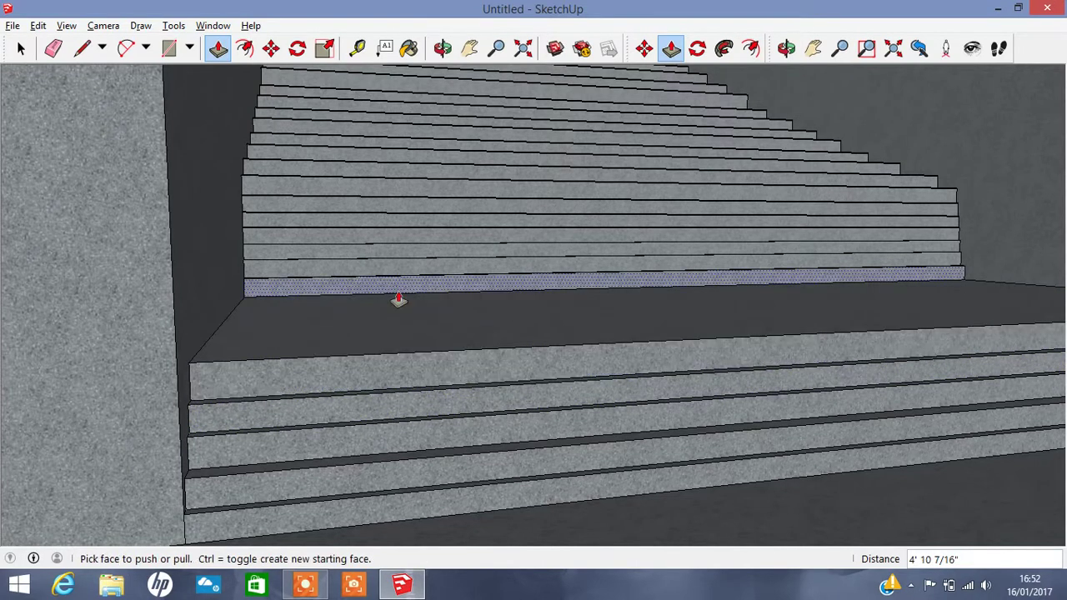
click(400, 300)
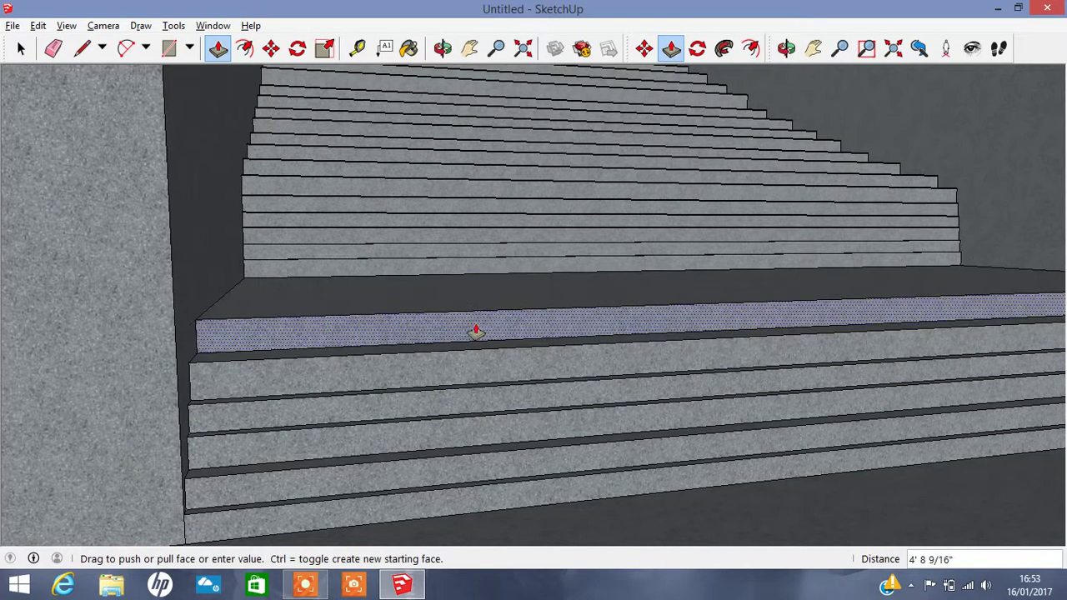
click(479, 327)
click(469, 48)
drag(470, 291, 309, 386)
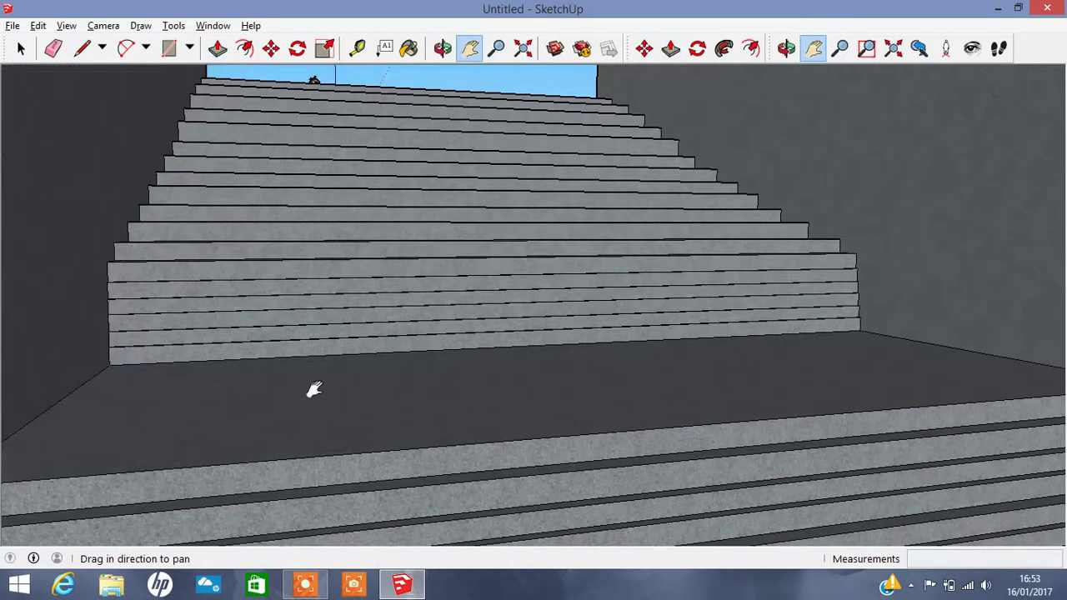
drag(676, 312, 430, 247)
- Push the floor strips and bottom step faces flush so the bottom step meets the floor
click(217, 48)
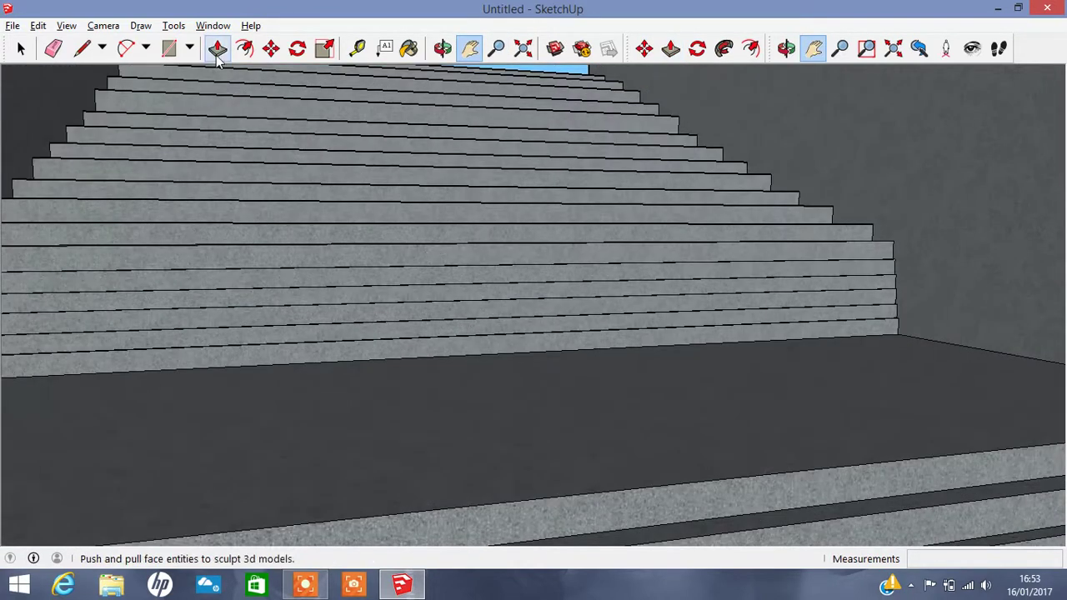
click(693, 341)
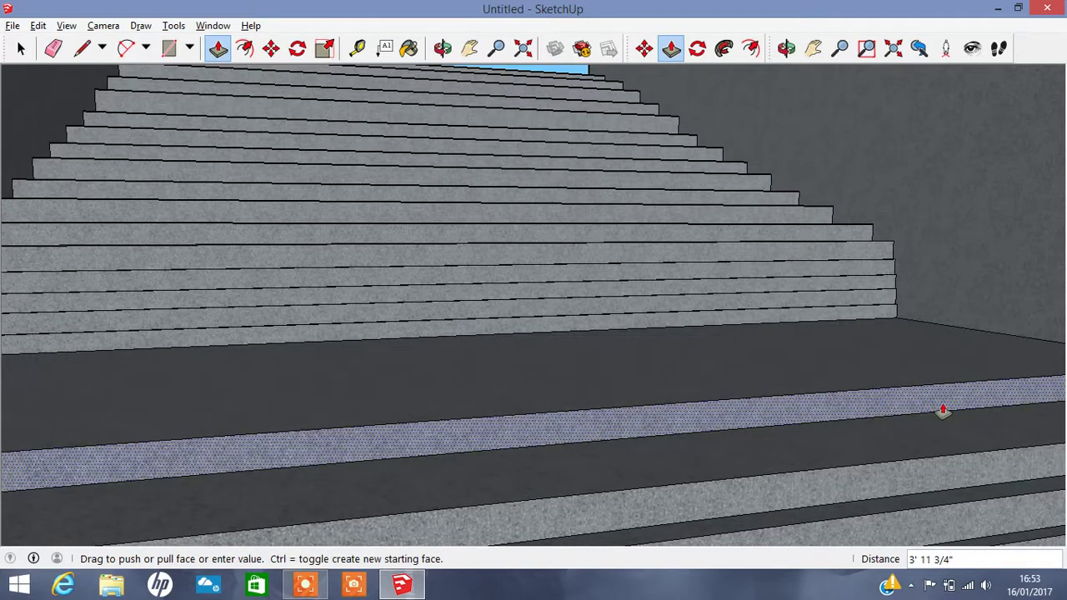
click(734, 318)
click(733, 318)
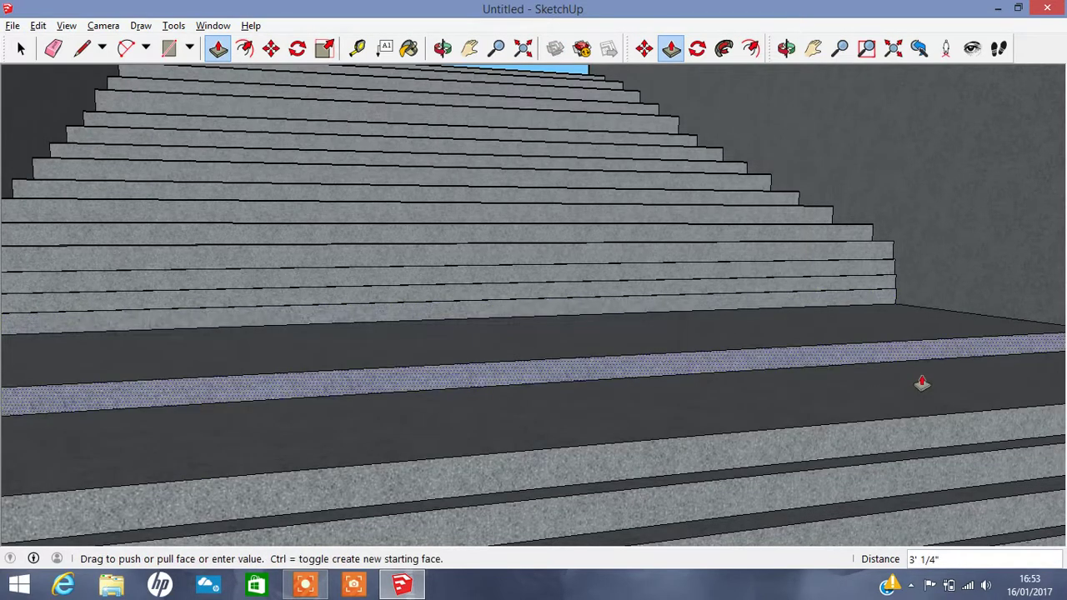
click(736, 305)
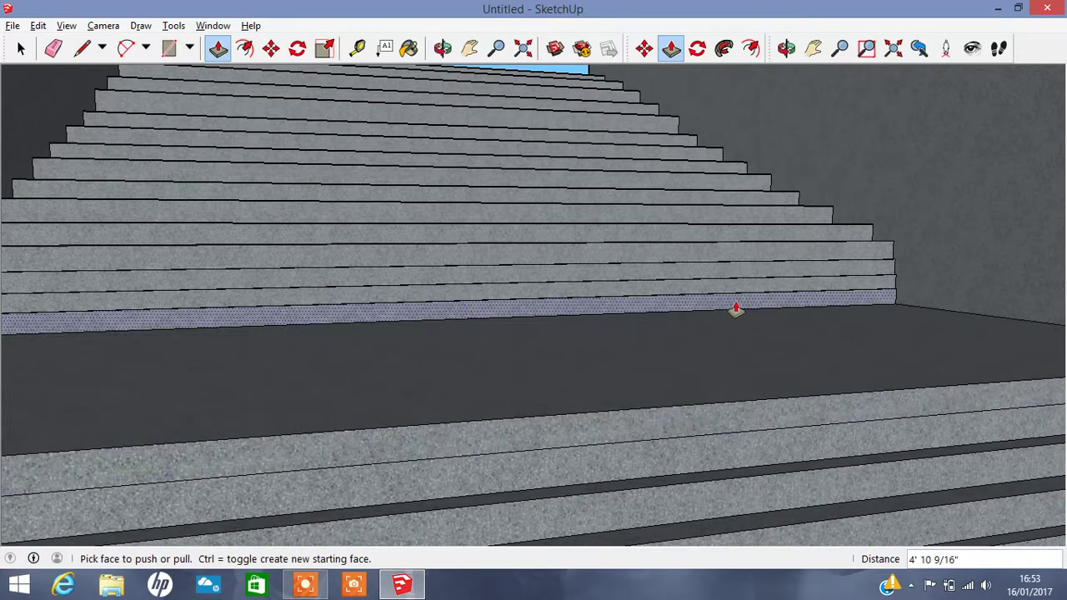
click(736, 305)
click(940, 377)
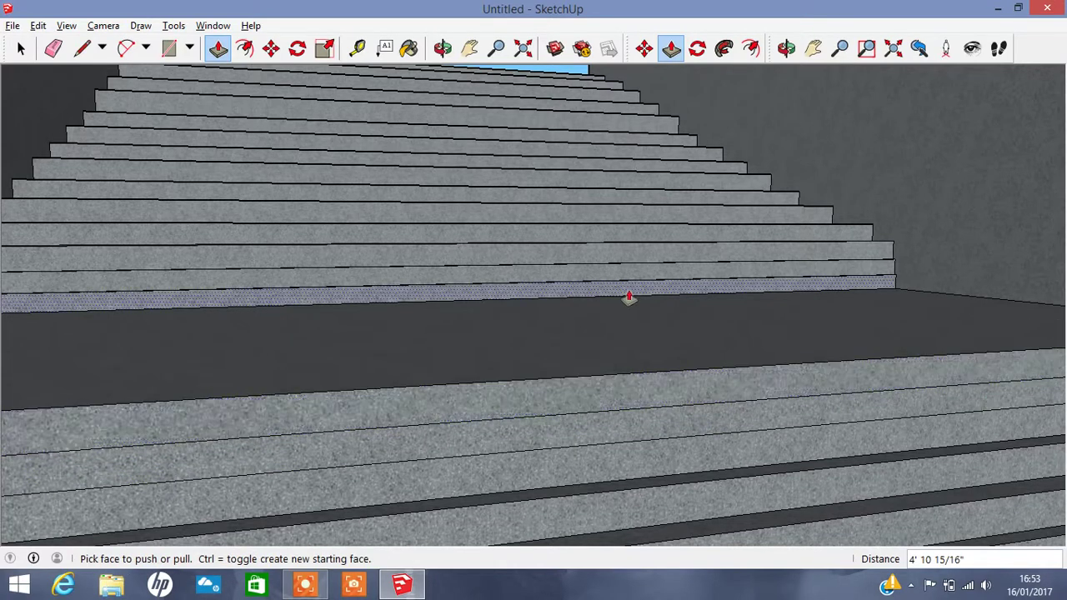
click(628, 297)
click(698, 477)
click(733, 278)
click(707, 453)
click(443, 48)
mouse_move(467, 250)
mouse_down()
mouse_move(669, 440)
mouse_move(533, 392)
mouse_up()
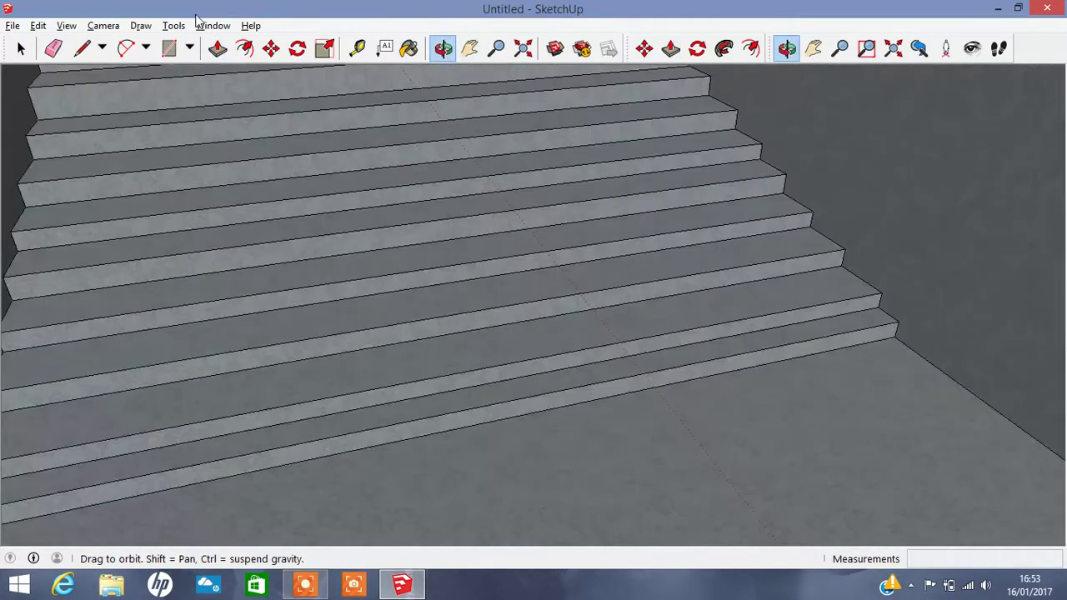
- Pull the bottom step face out to a depth of 5 3/4"
key(p)
click(534, 413)
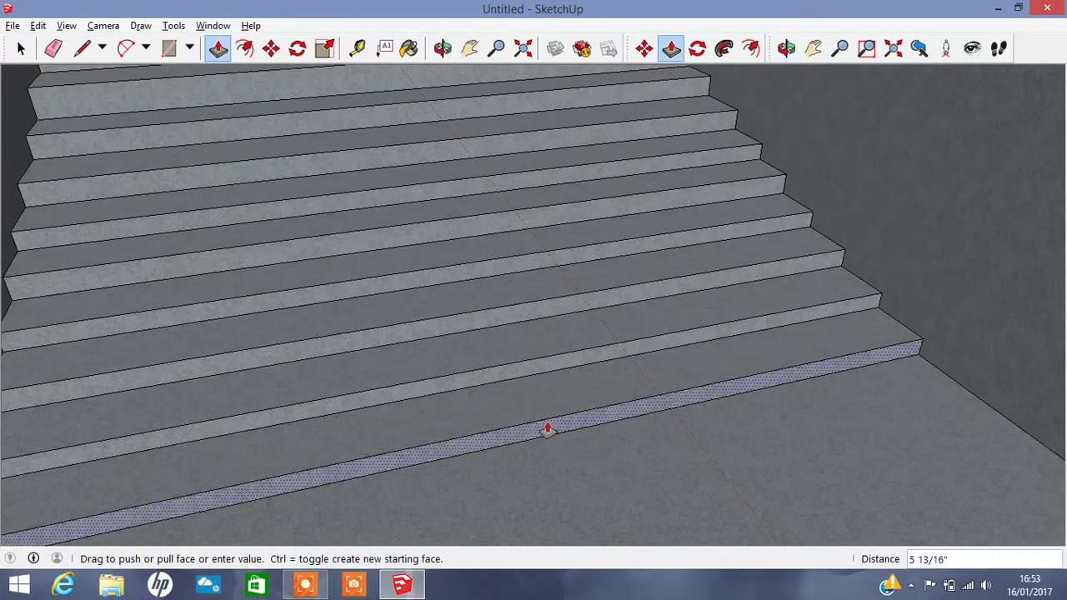
click(547, 424)
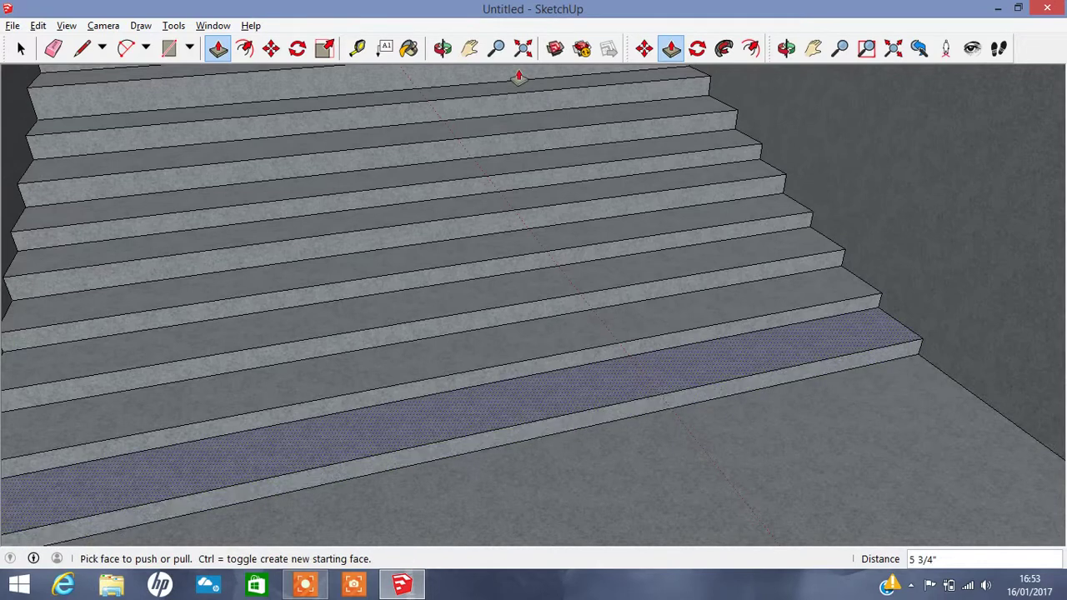
click(442, 48)
mouse_move(600, 267)
mouse_down()
mouse_move(752, 475)
mouse_move(548, 388)
mouse_move(605, 67)
mouse_up()
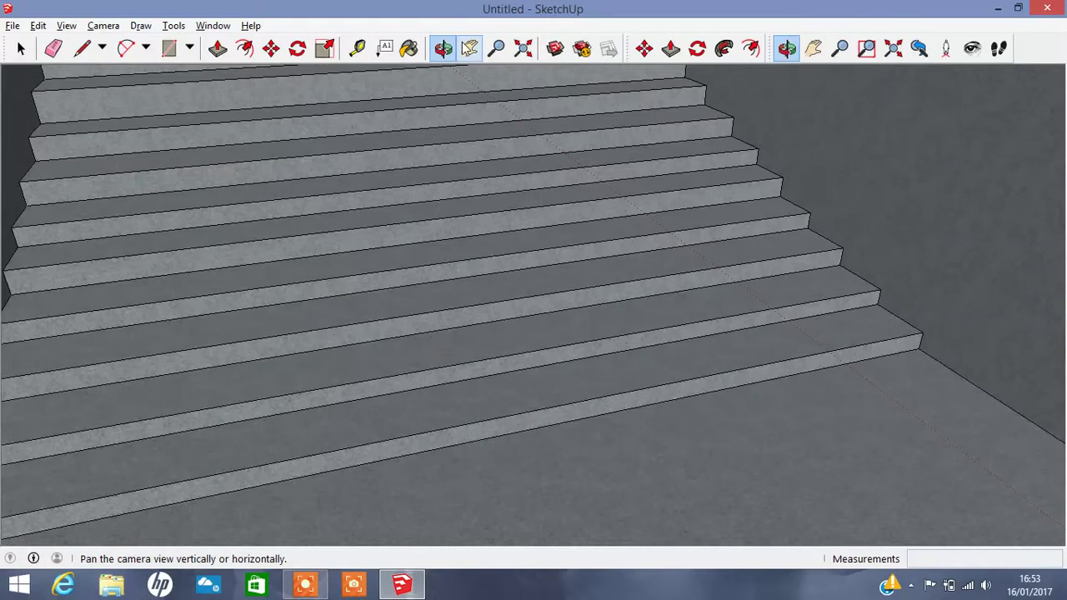
click(469, 48)
drag(534, 400, 553, 219)
- Pull another step face back to even it with its neighbours
click(216, 49)
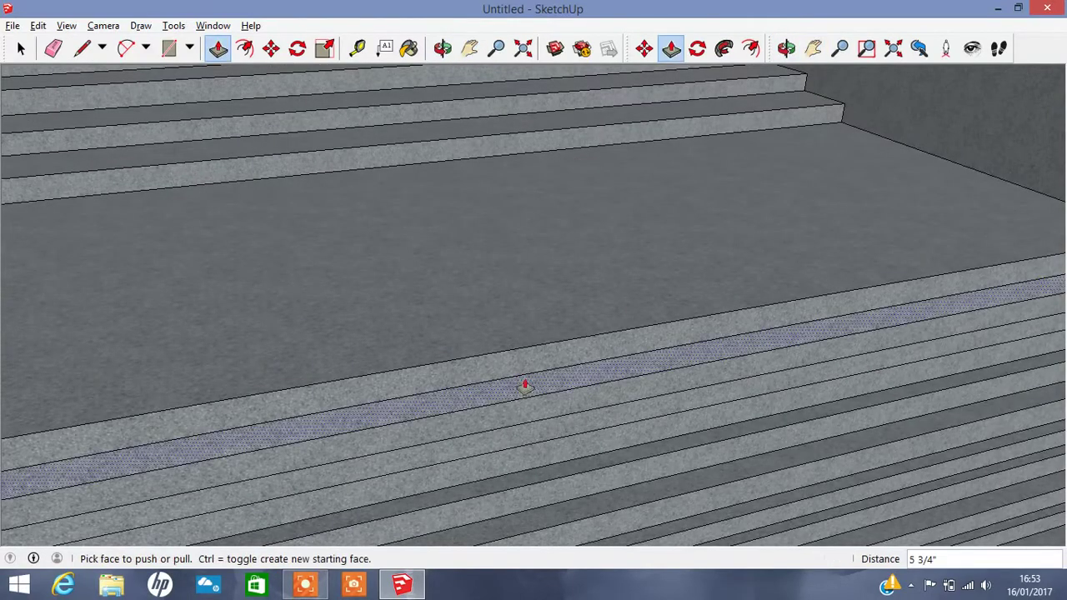
drag(530, 368, 434, 217)
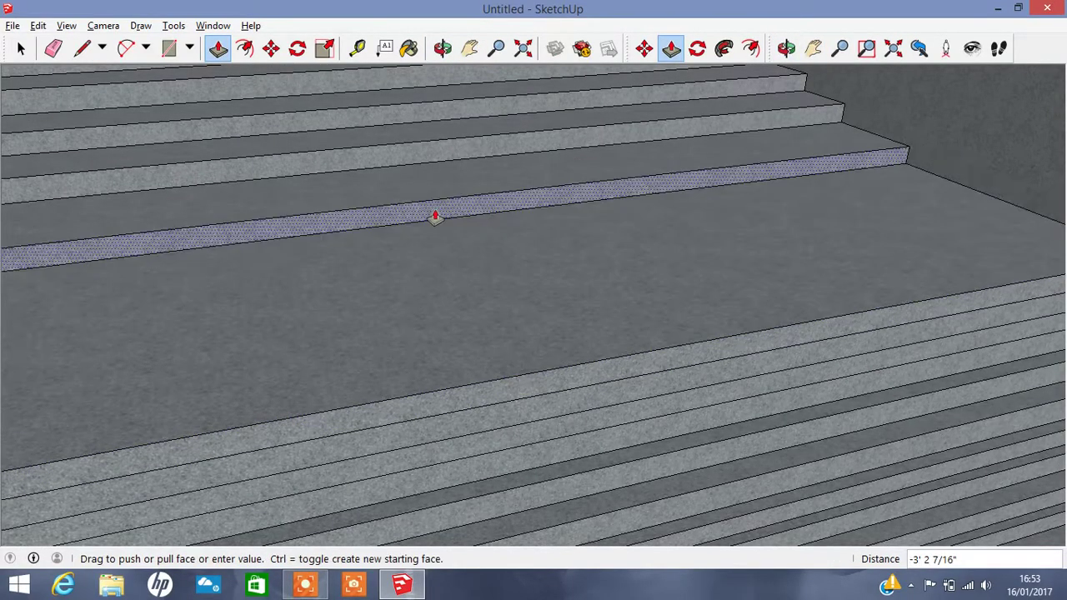
click(431, 215)
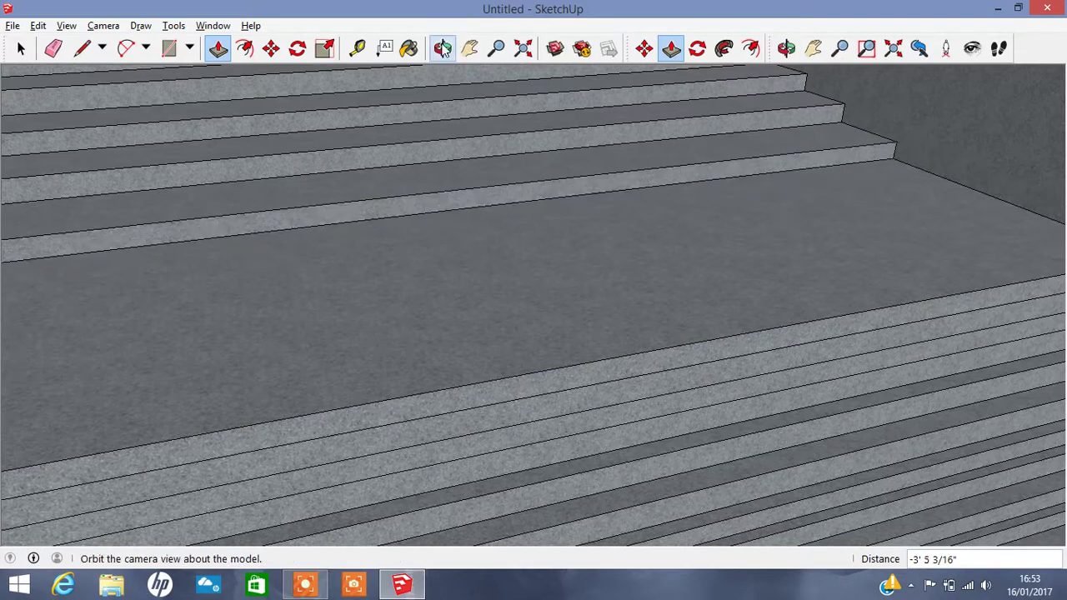
click(443, 48)
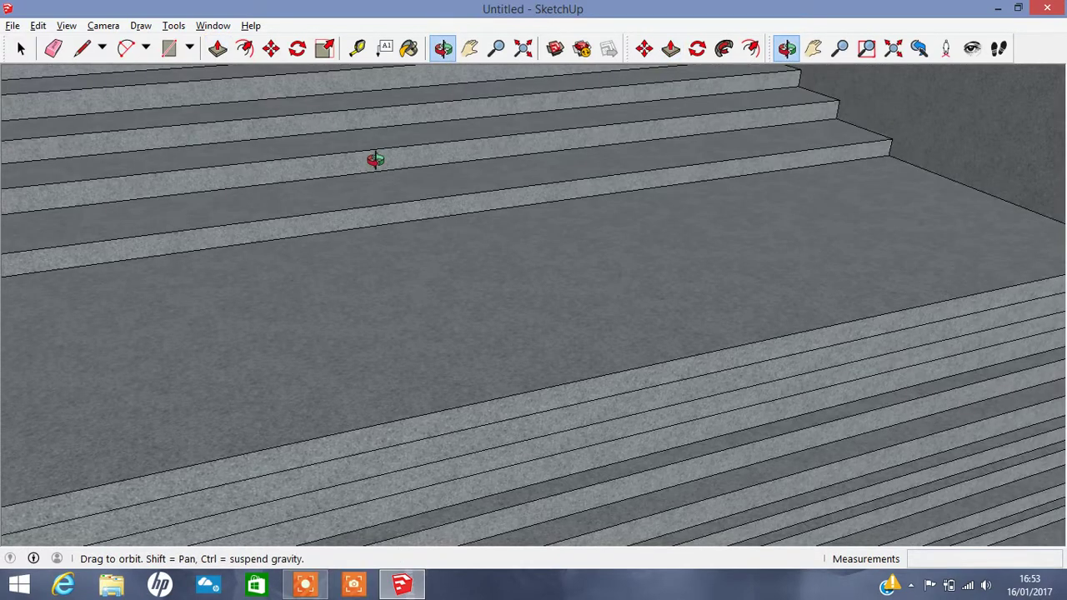
drag(375, 160, 493, 158)
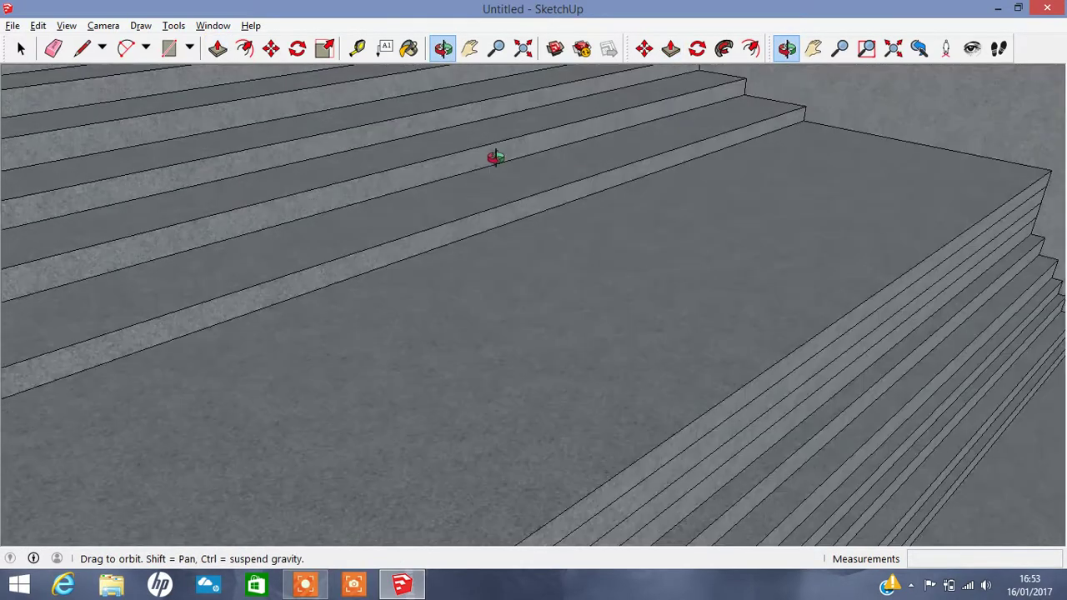
- Push the landing floor down slightly and nudge the upper step faces back fractions of an inch
click(219, 48)
click(715, 291)
click(714, 291)
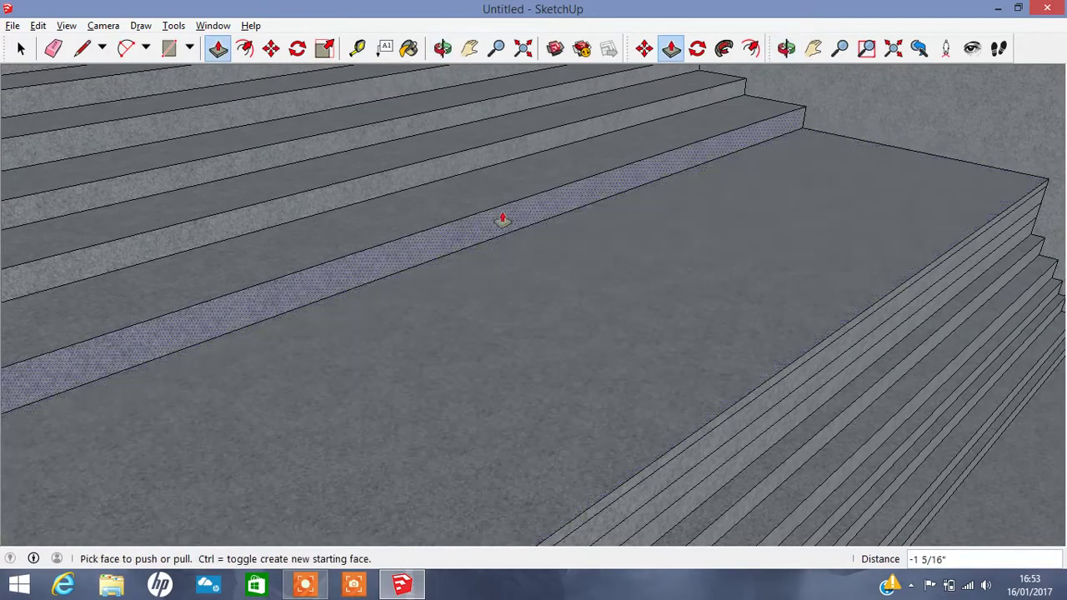
click(468, 198)
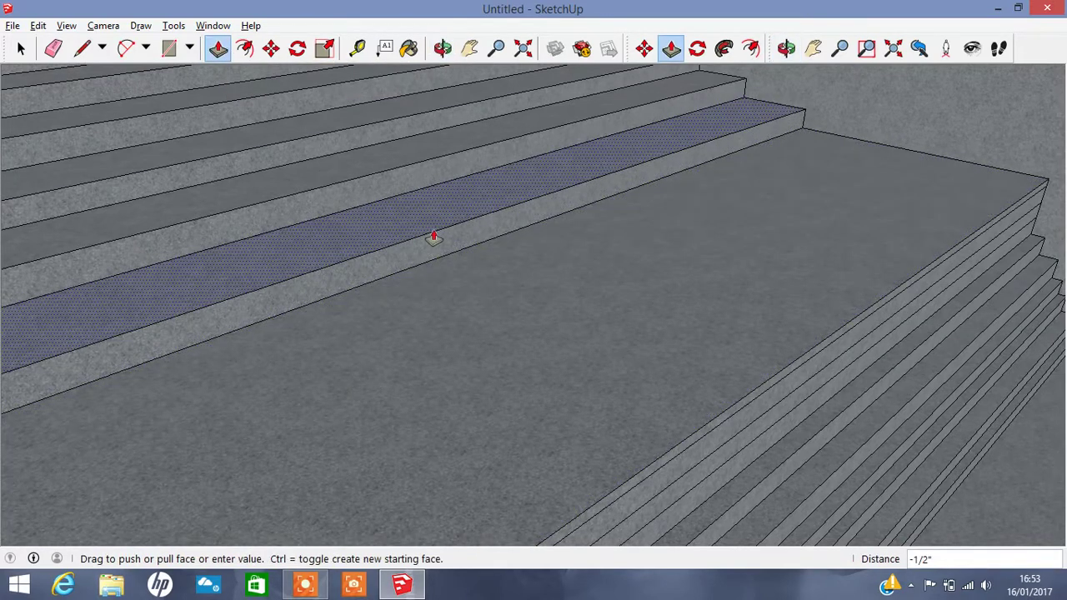
click(434, 241)
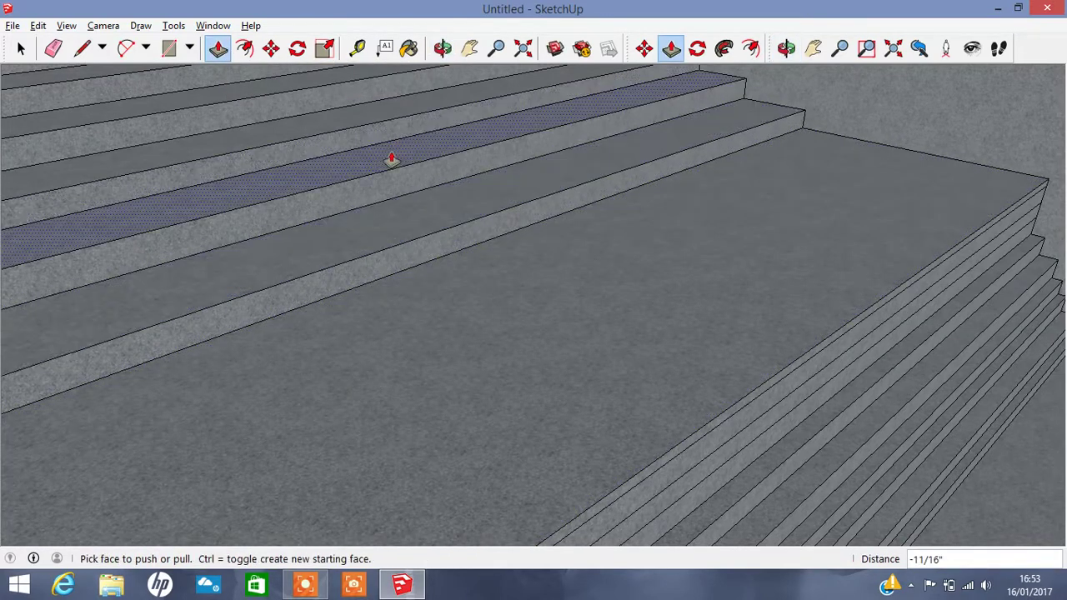
click(358, 124)
click(469, 48)
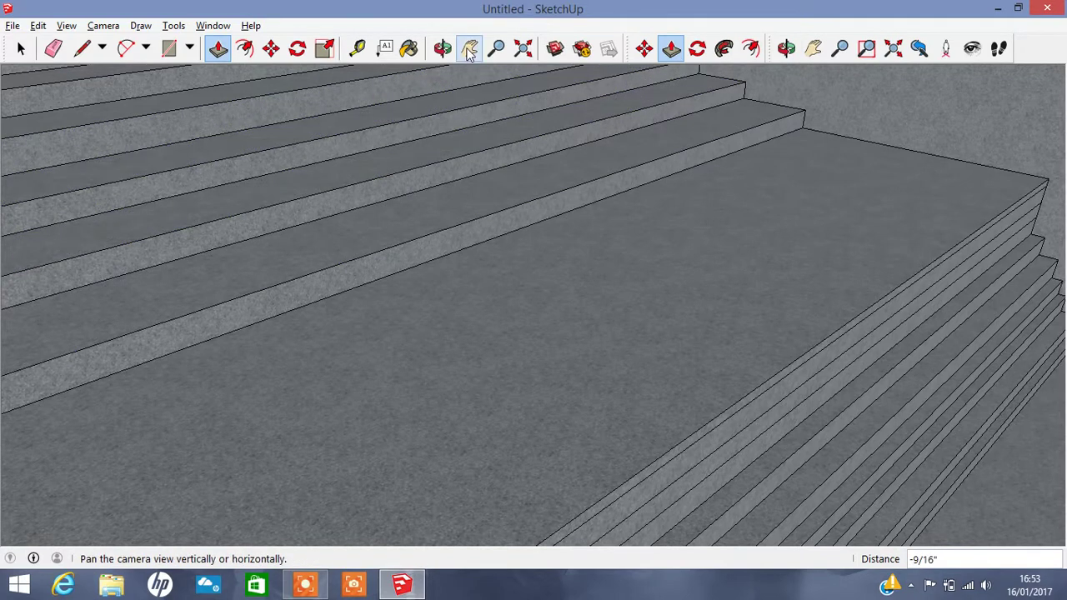
drag(517, 333, 484, 142)
- Bring the staircase into a steep head-on view and push the first thin step faces back
key(o)
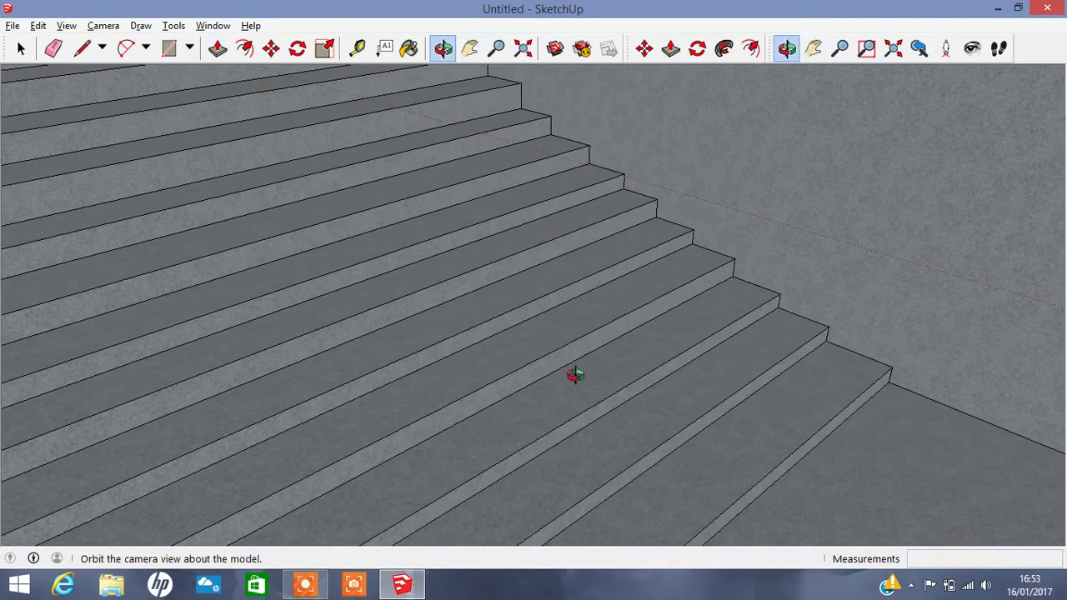
drag(572, 375, 379, 306)
scroll(379, 306, up, 1)
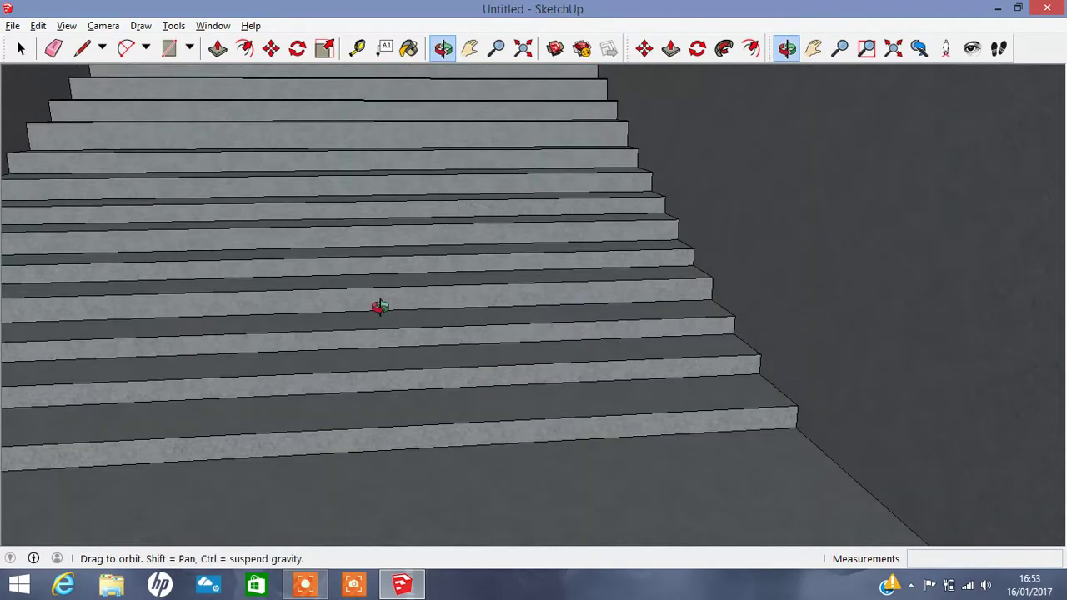
click(470, 48)
mouse_move(450, 333)
mouse_down()
mouse_move(440, 106)
mouse_move(515, 447)
mouse_move(665, 247)
mouse_move(584, 158)
mouse_up()
click(443, 47)
mouse_move(467, 208)
mouse_down()
mouse_move(543, 408)
mouse_move(621, 421)
mouse_move(333, 212)
mouse_up()
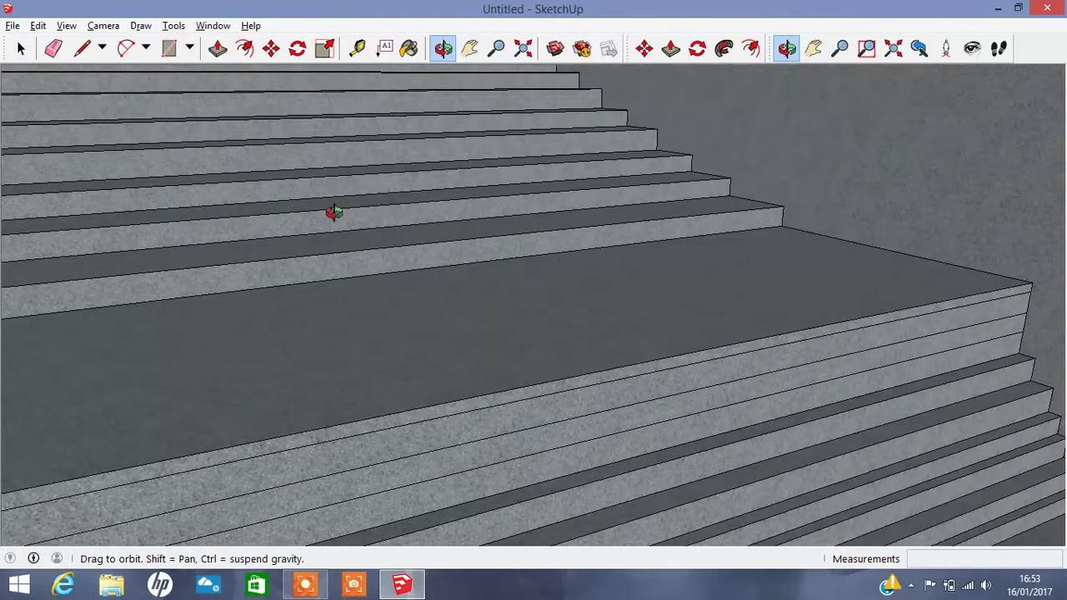
key(p)
click(460, 414)
mouse_move(459, 414)
mouse_down()
mouse_move(354, 334)
mouse_move(431, 424)
mouse_up()
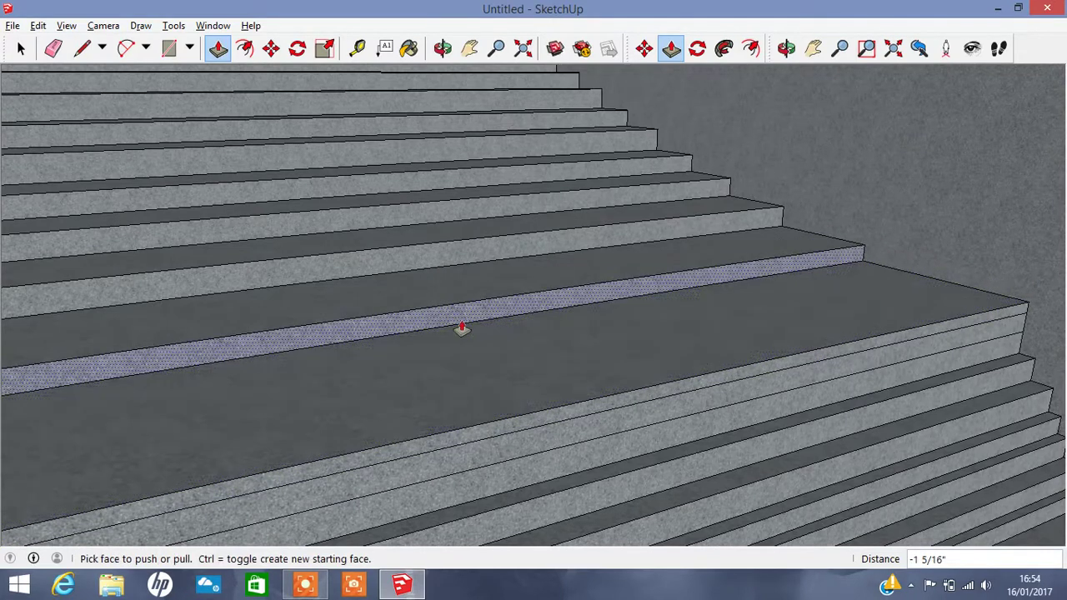
mouse_move(476, 380)
mouse_down()
mouse_move(428, 317)
mouse_move(464, 278)
mouse_up()
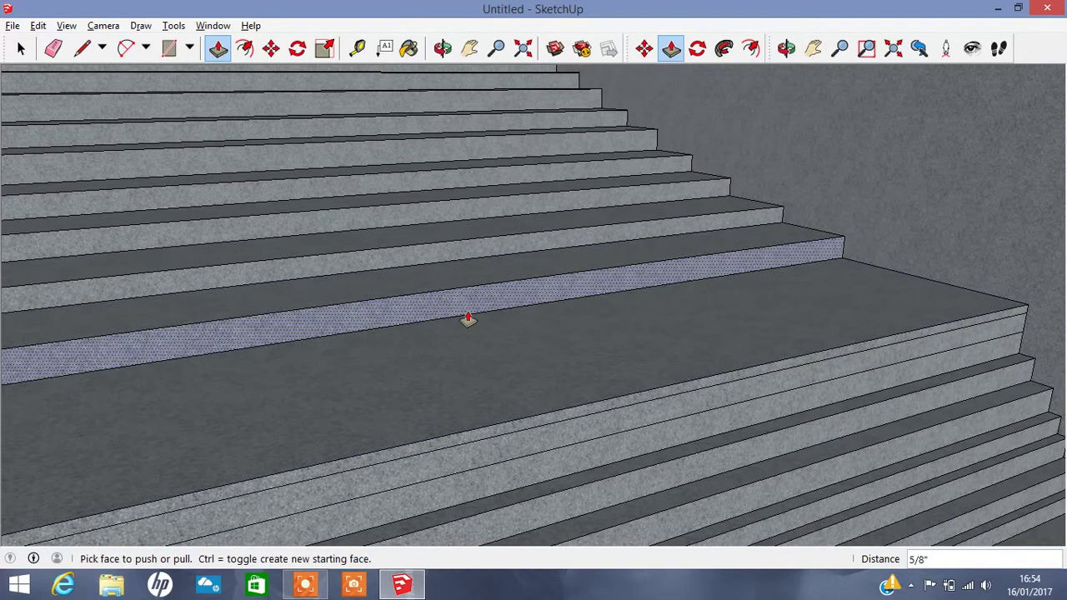
drag(468, 320, 474, 307)
- From a rotated angle, push another step face inward
key(o)
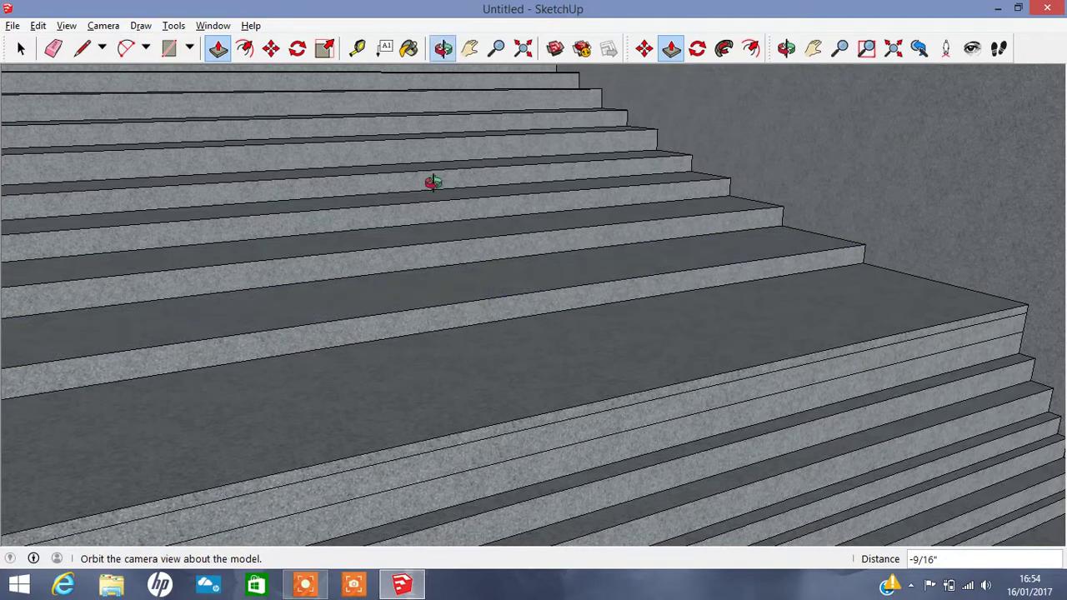
mouse_move(432, 182)
mouse_down()
mouse_move(485, 150)
mouse_move(469, 186)
mouse_move(648, 292)
mouse_move(712, 295)
mouse_move(566, 253)
mouse_up()
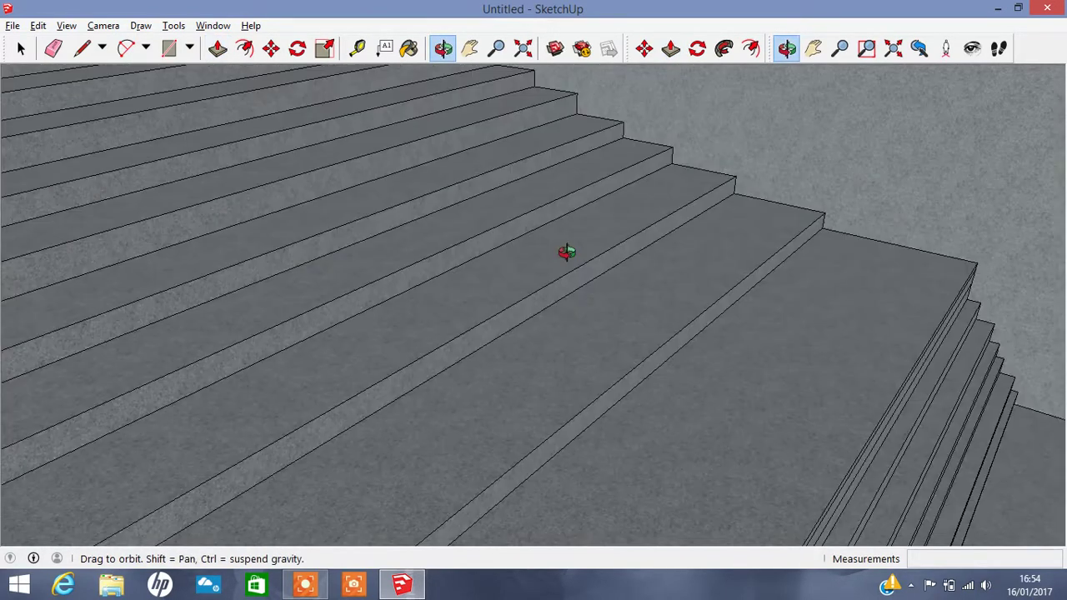
key(p)
drag(638, 405, 606, 377)
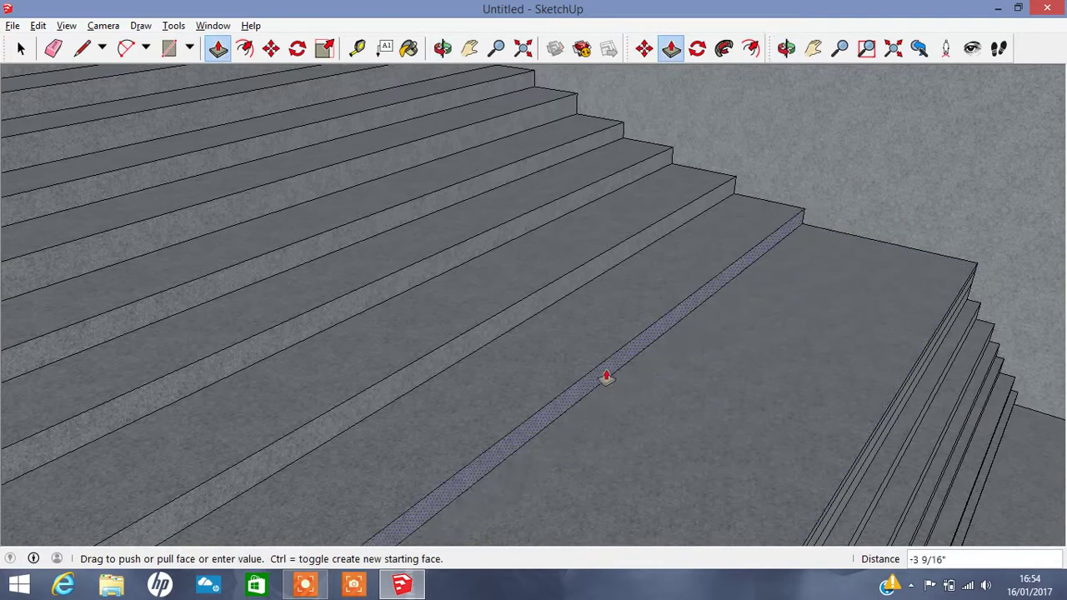
- Push the riser and the narrow tread strips on the next steps flush
click(469, 48)
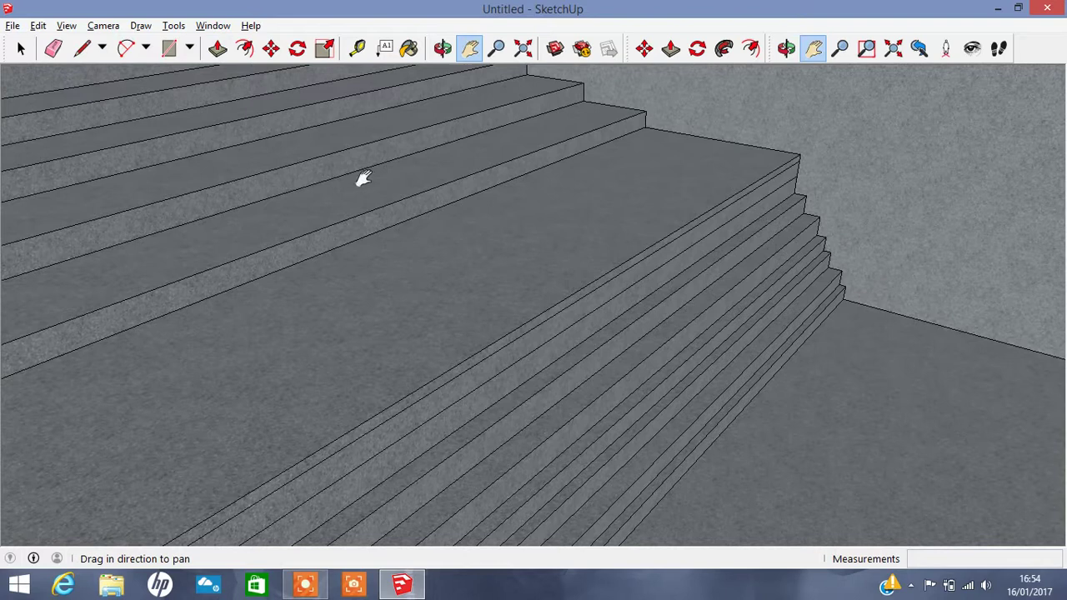
click(218, 50)
click(462, 374)
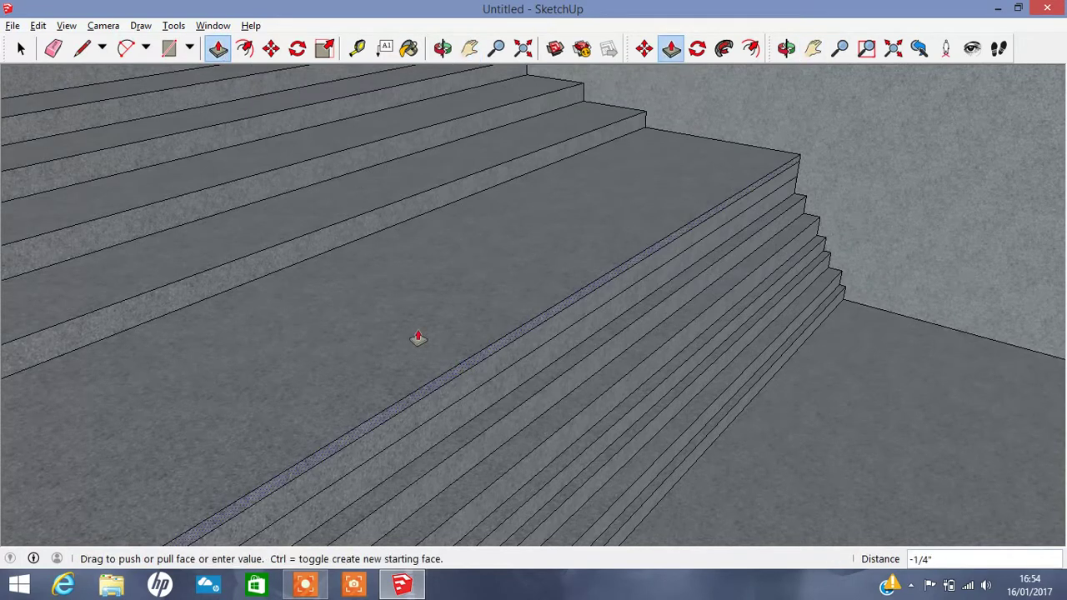
click(376, 315)
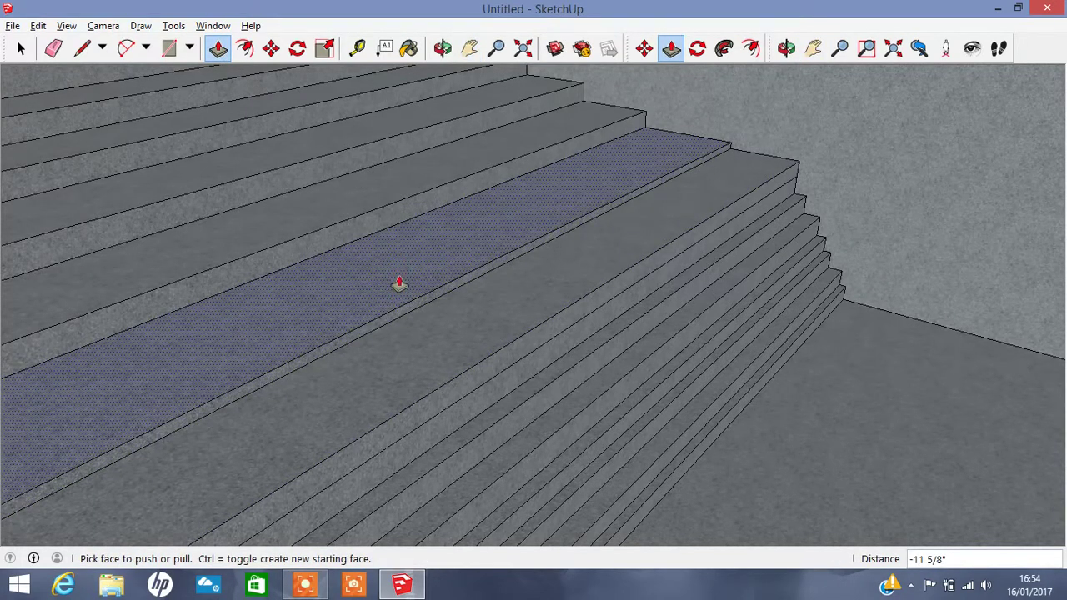
click(399, 284)
click(438, 285)
click(434, 284)
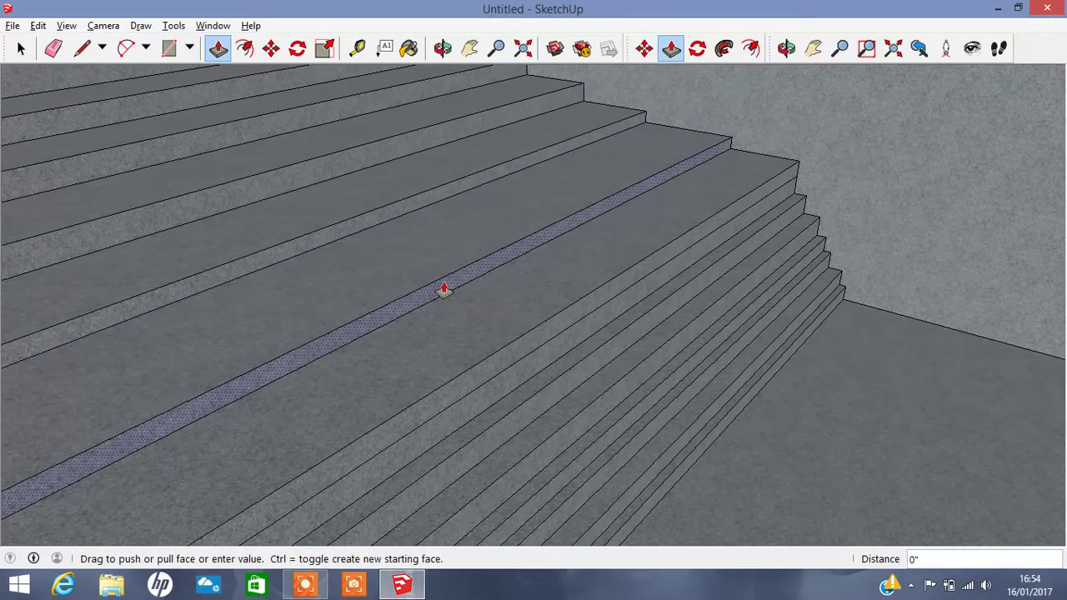
click(438, 284)
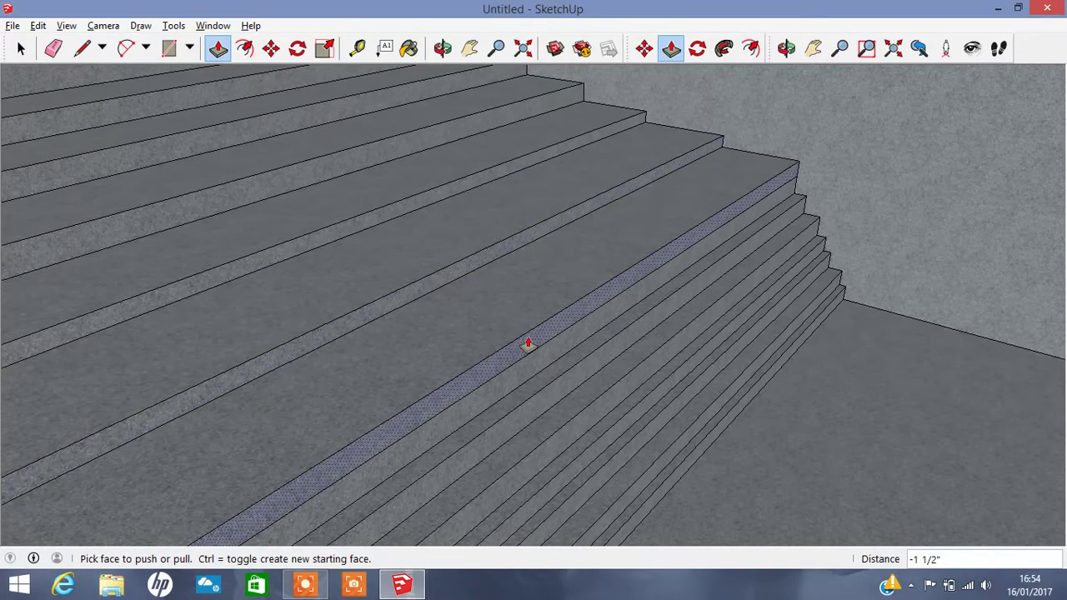
click(528, 342)
click(505, 330)
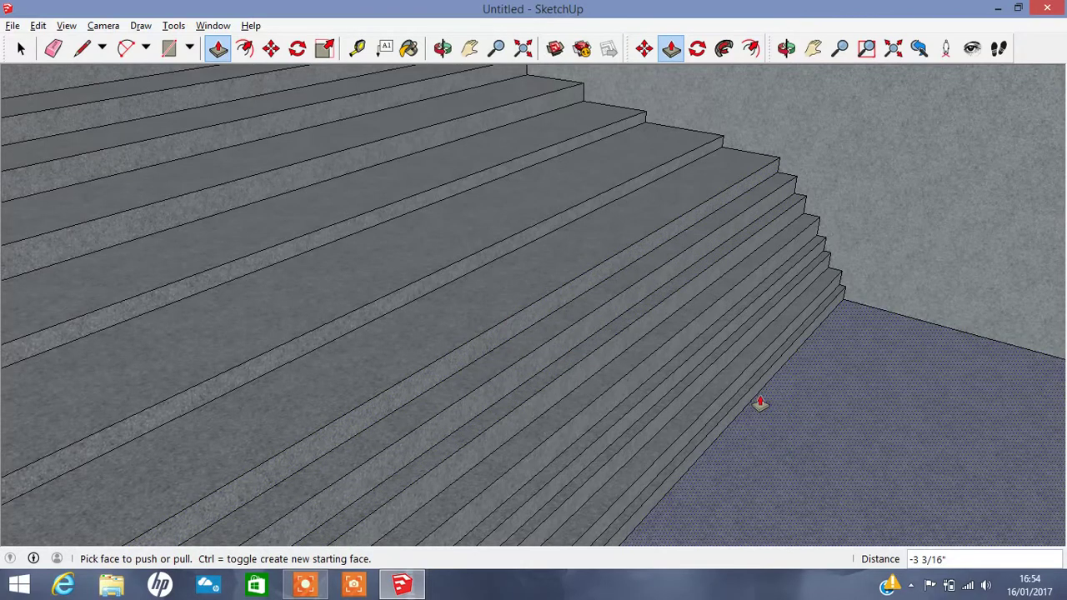
- Push several more thin strips on the steps back level with their treads
key(o)
drag(525, 193, 562, 167)
key(p)
click(516, 350)
click(500, 350)
click(387, 286)
click(476, 352)
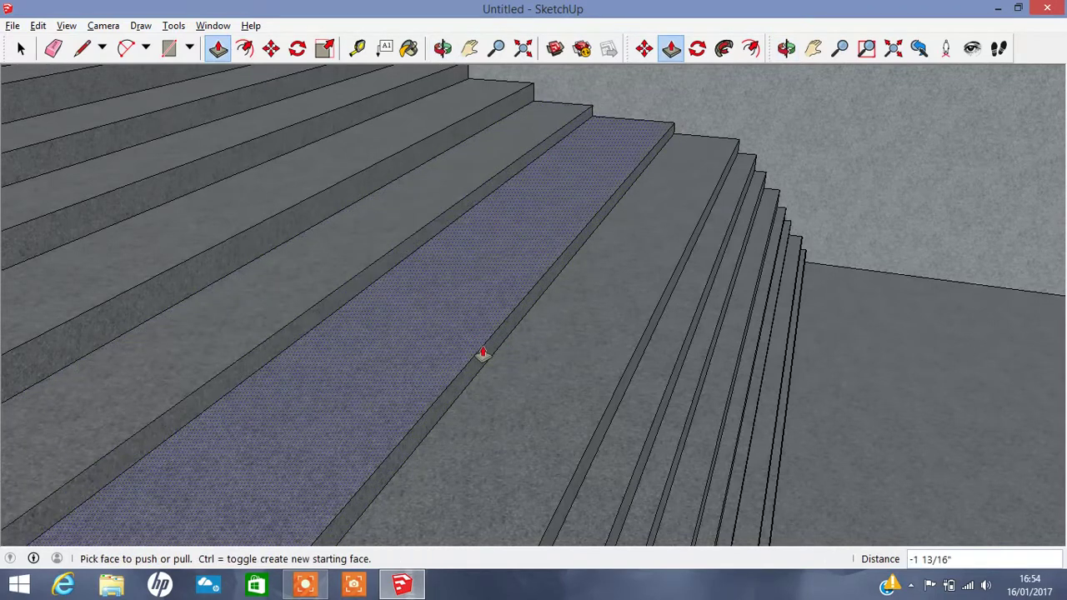
click(467, 348)
click(470, 365)
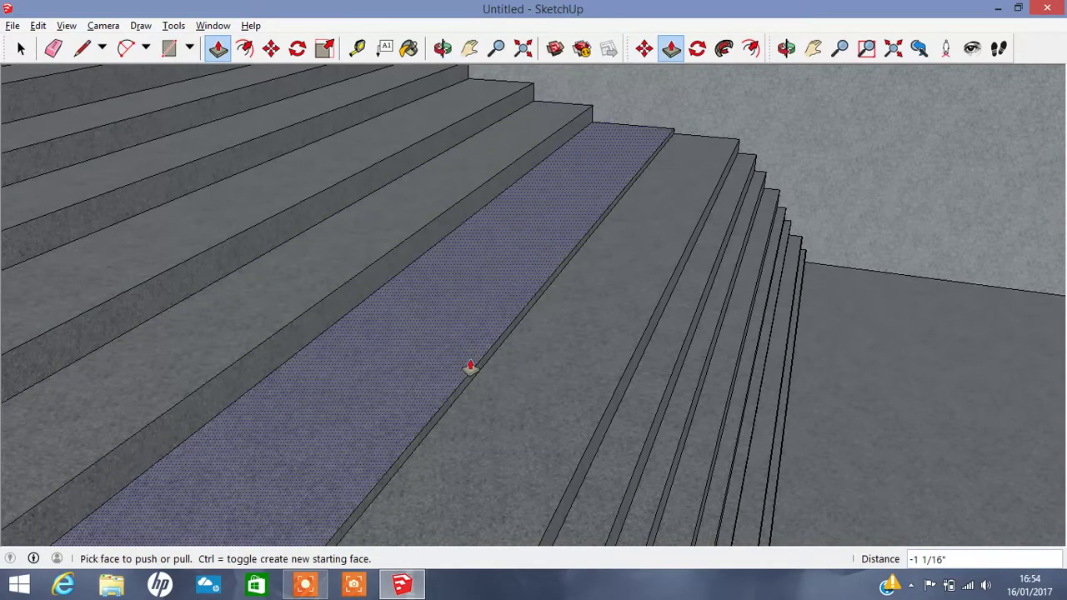
- Push the neighbouring narrower strips flush with their steps further down the flight
click(454, 386)
click(454, 386)
click(525, 396)
click(520, 406)
click(584, 469)
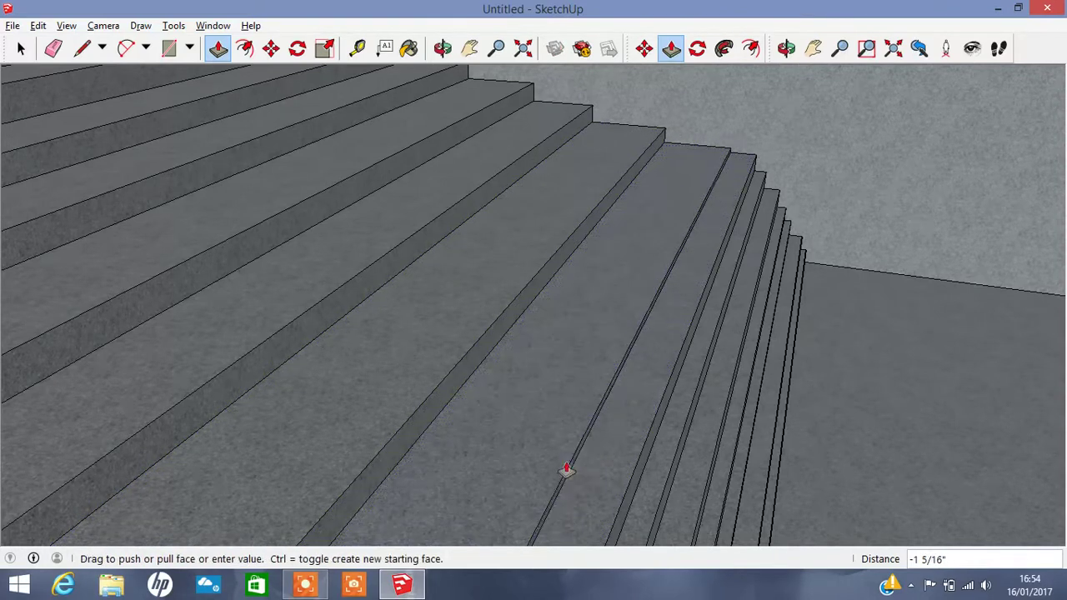
text(-5)
click(526, 450)
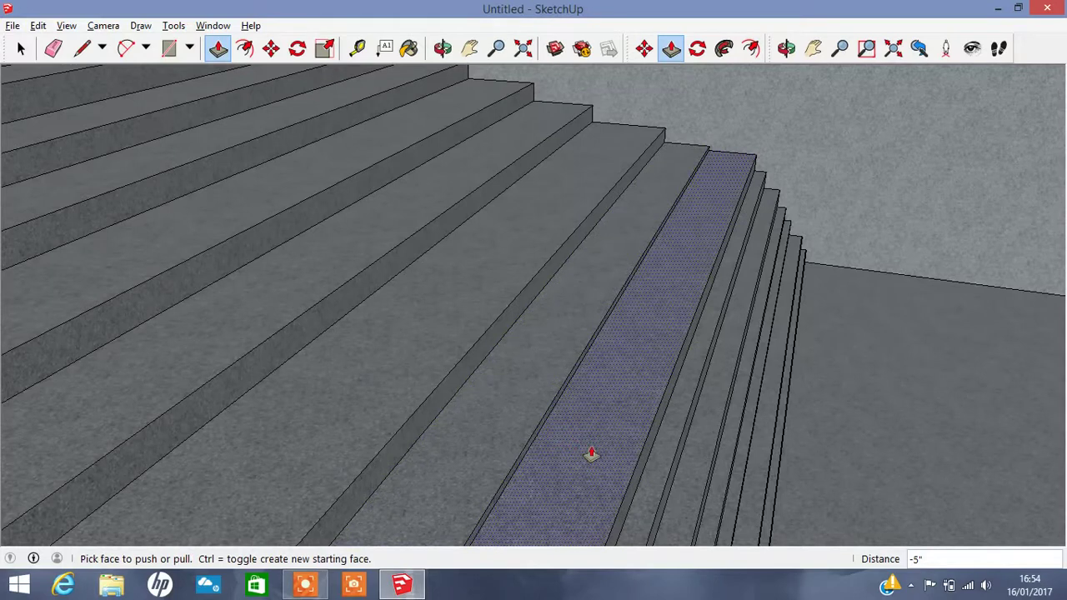
click(591, 463)
click(653, 492)
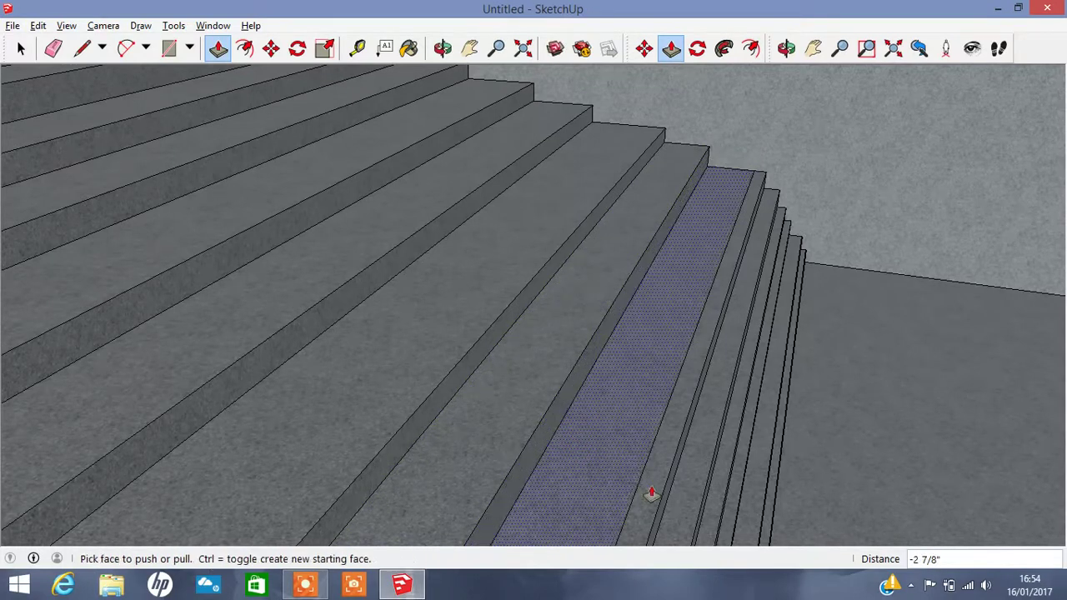
- Farther along the stairs, adjust the upper step strip and set the lower strip 3/8" back
click(53, 48)
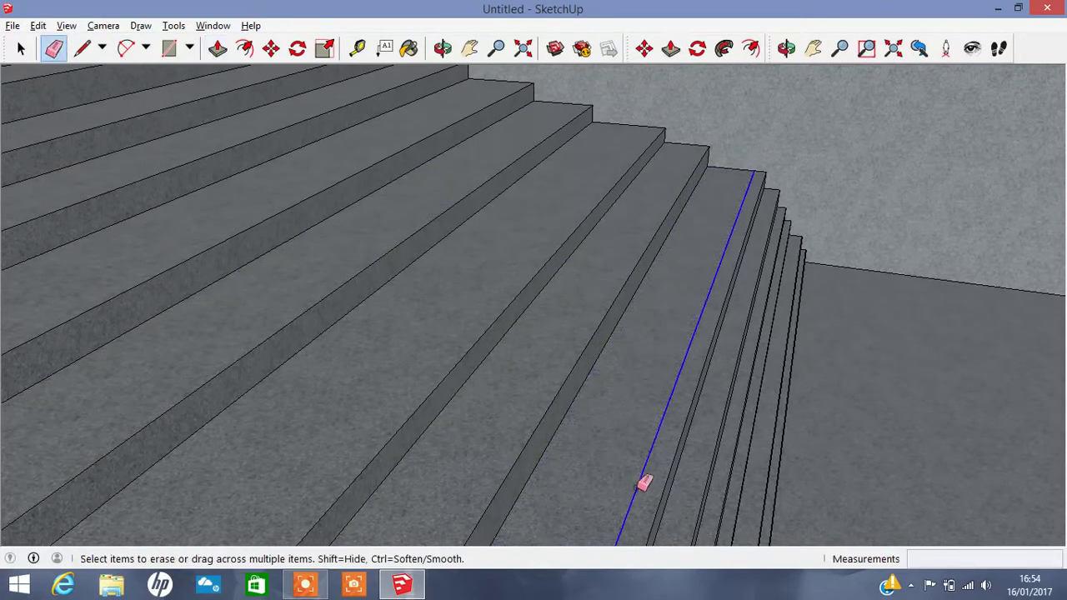
click(469, 49)
mouse_move(566, 315)
mouse_down()
mouse_move(452, 255)
mouse_move(168, 208)
mouse_move(481, 236)
mouse_move(472, 272)
mouse_move(350, 134)
mouse_up()
key(o)
click(217, 47)
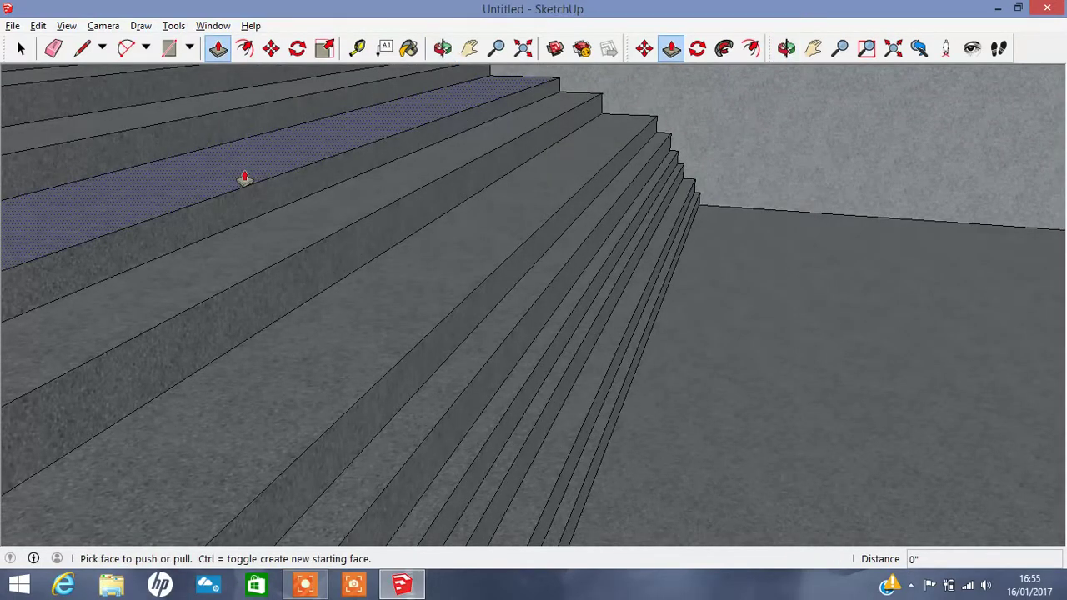
click(244, 179)
click(244, 179)
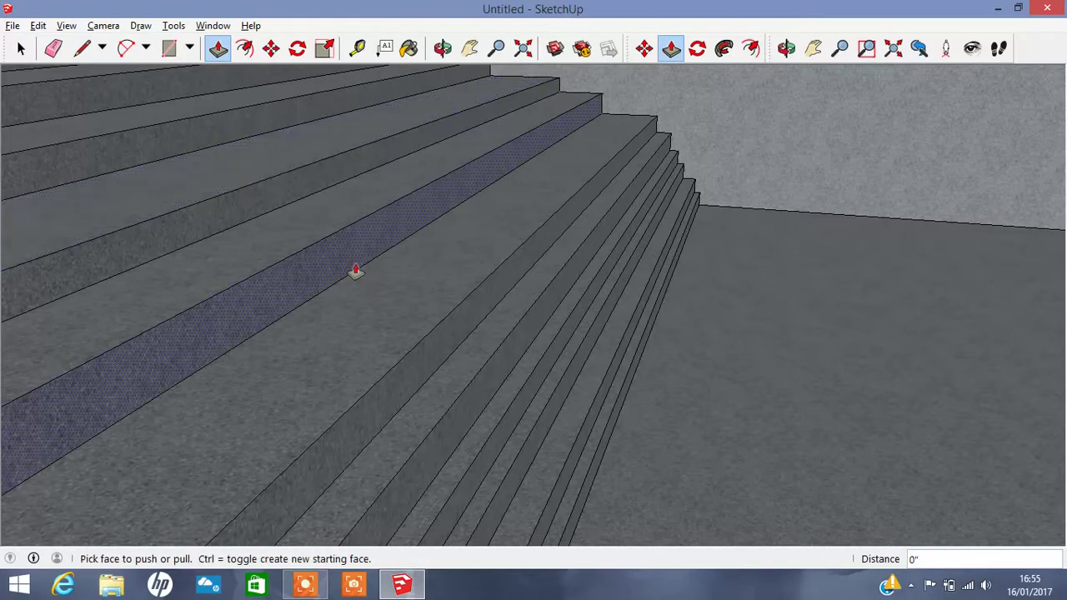
click(372, 298)
click(372, 304)
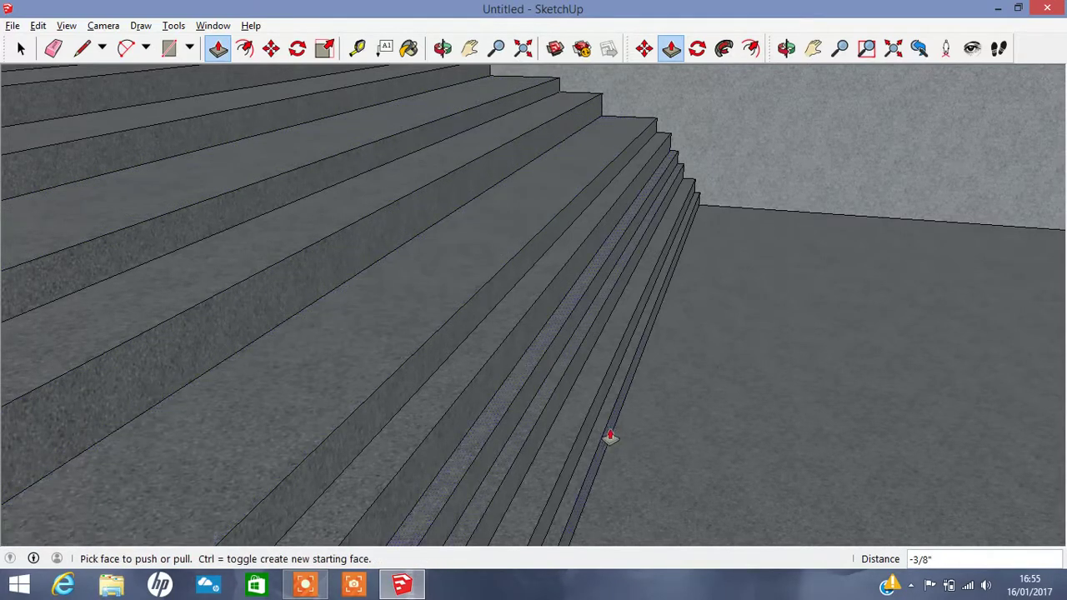
click(614, 436)
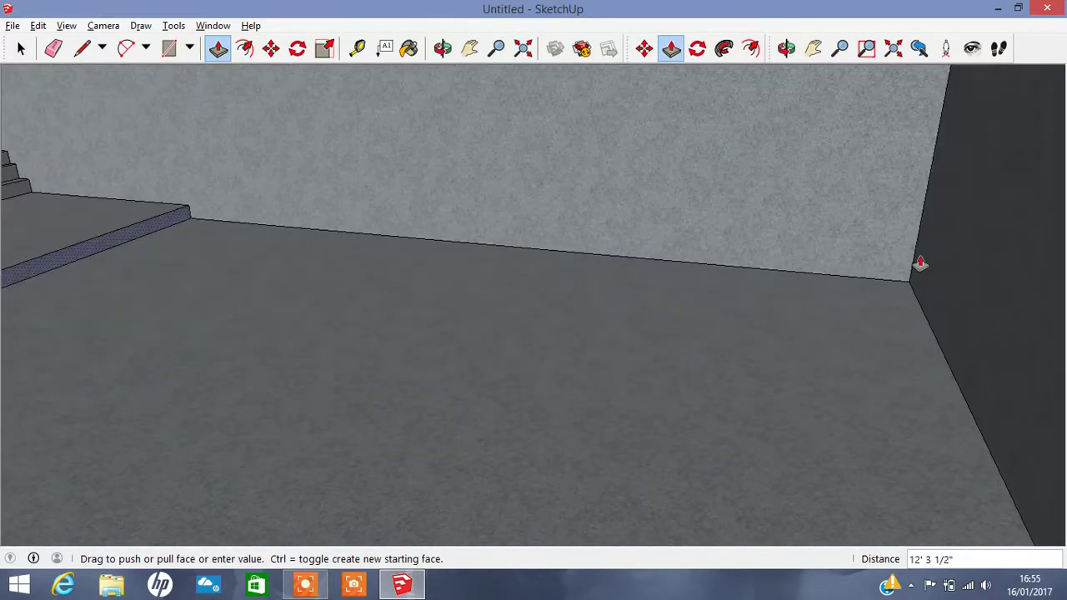
- Raise the ground face, then extend the bottom step faces outward
click(920, 263)
click(470, 50)
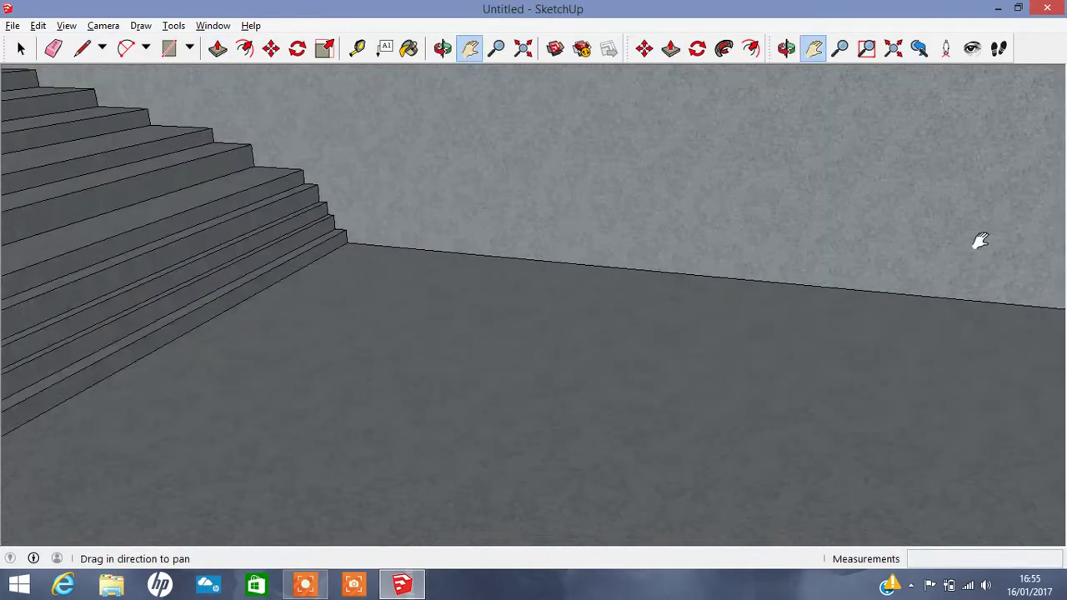
drag(979, 242, 676, 184)
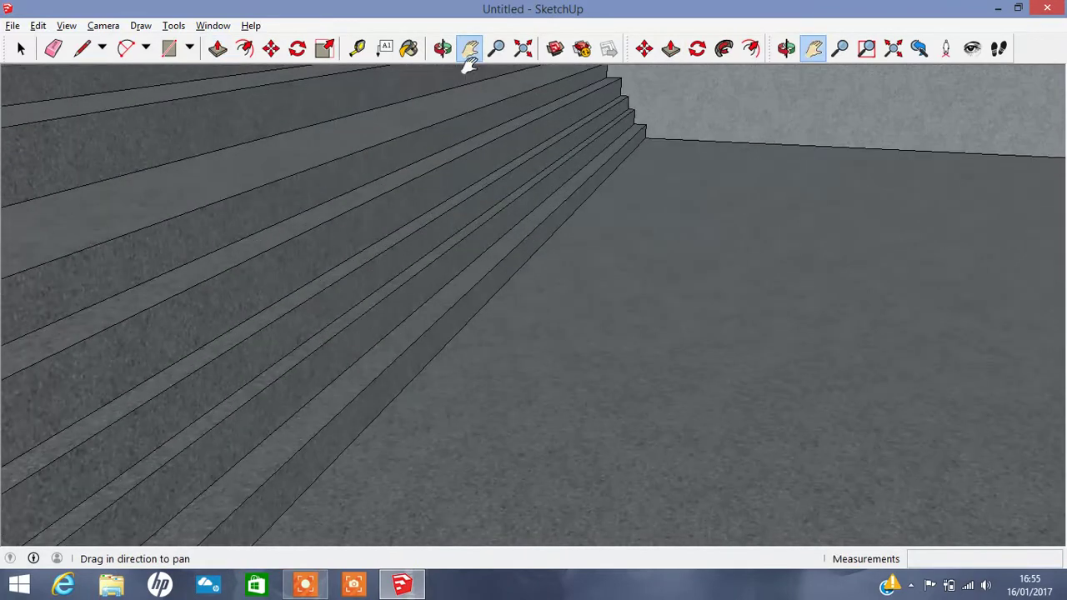
click(443, 47)
drag(466, 183, 406, 187)
click(217, 48)
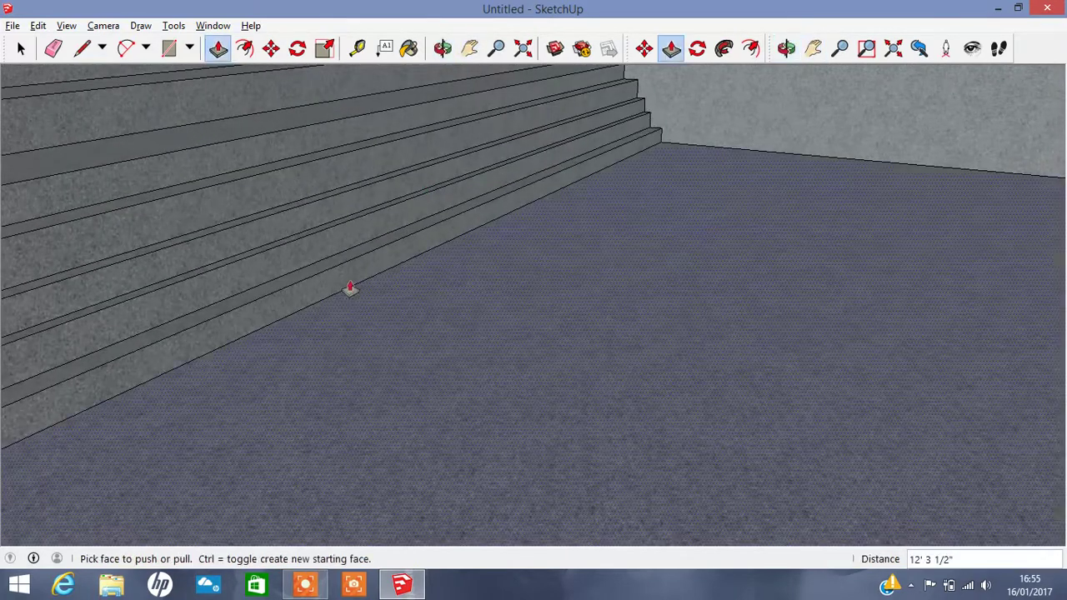
drag(377, 290, 484, 271)
mouse_move(339, 239)
mouse_down()
mouse_move(293, 259)
mouse_move(252, 197)
mouse_move(302, 215)
mouse_move(333, 262)
mouse_up()
mouse_move(296, 202)
mouse_down()
mouse_move(308, 281)
mouse_move(285, 153)
mouse_move(297, 235)
mouse_up()
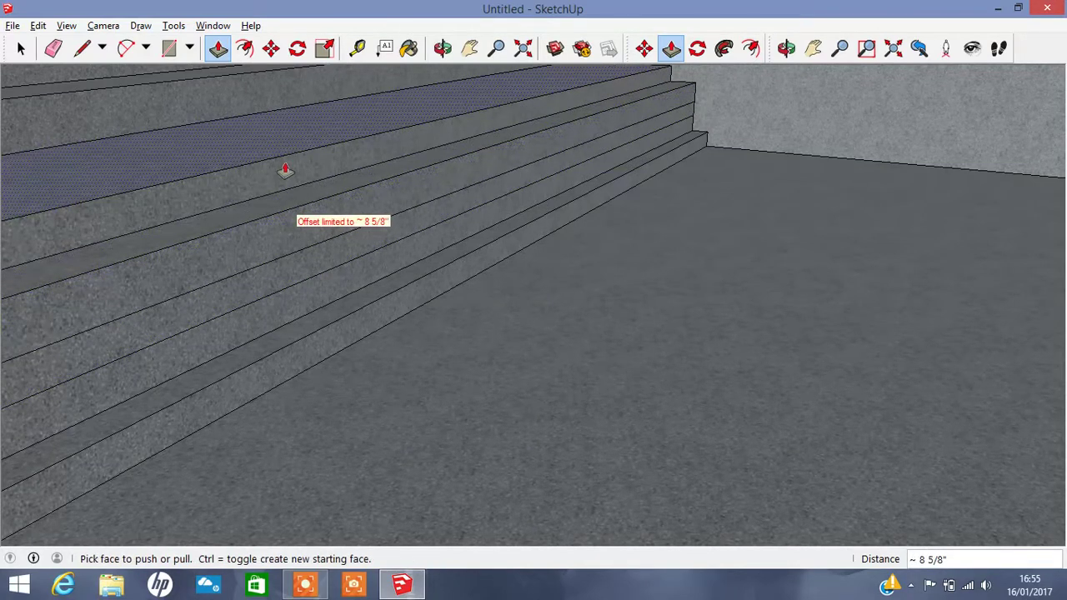
- Pull the lower riser out and push the upper treads into line
key(h)
mouse_move(484, 272)
mouse_down()
mouse_move(543, 364)
mouse_move(702, 436)
mouse_up()
click(218, 47)
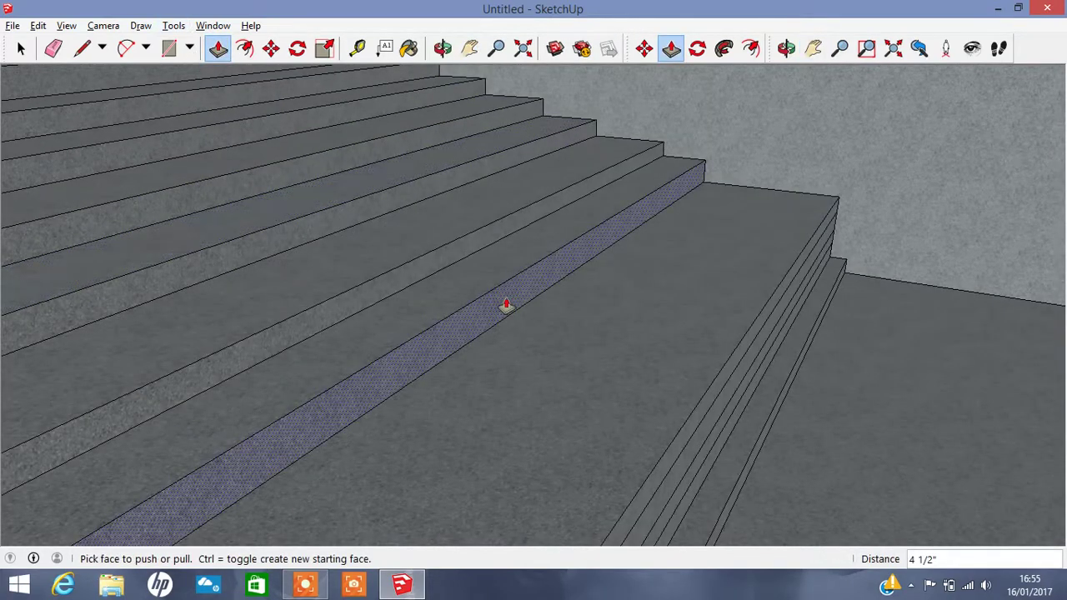
drag(506, 305, 562, 309)
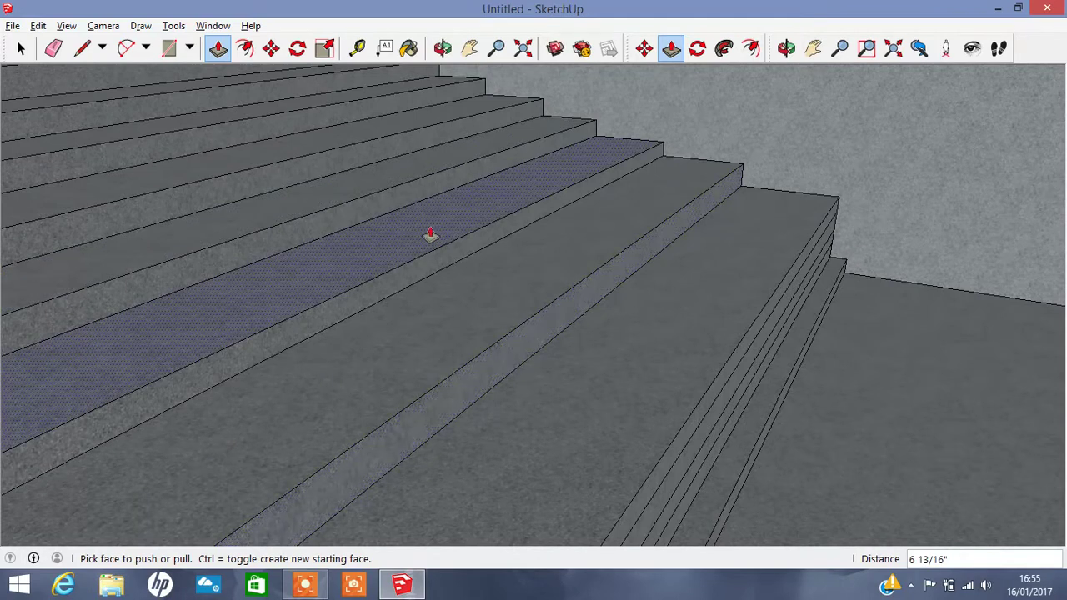
drag(383, 180, 383, 178)
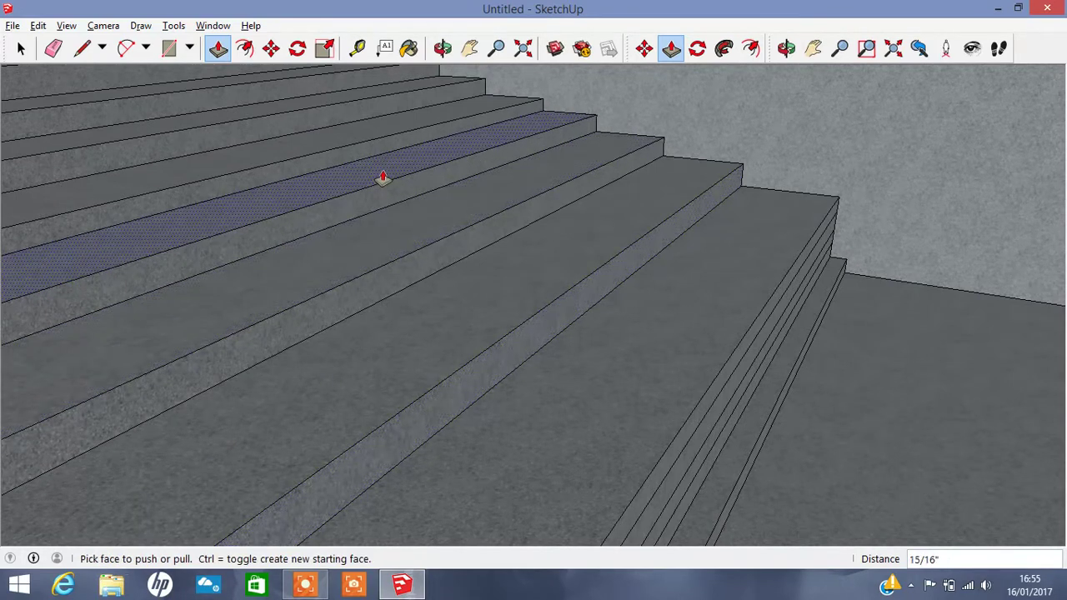
drag(331, 140, 331, 138)
drag(306, 104, 245, 82)
click(469, 48)
mouse_move(359, 197)
mouse_down()
mouse_move(520, 337)
mouse_move(488, 329)
mouse_up()
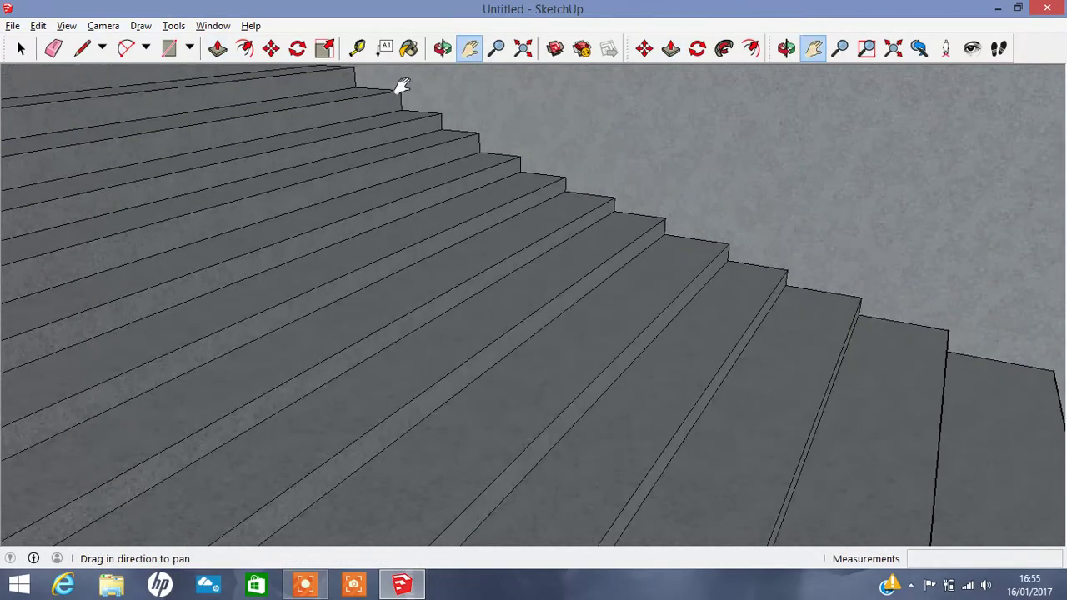
click(444, 47)
mouse_move(359, 95)
mouse_down()
mouse_move(265, 135)
mouse_move(181, 108)
mouse_move(490, 226)
mouse_move(535, 300)
mouse_move(671, 310)
mouse_move(398, 275)
mouse_move(636, 241)
mouse_move(484, 452)
mouse_up()
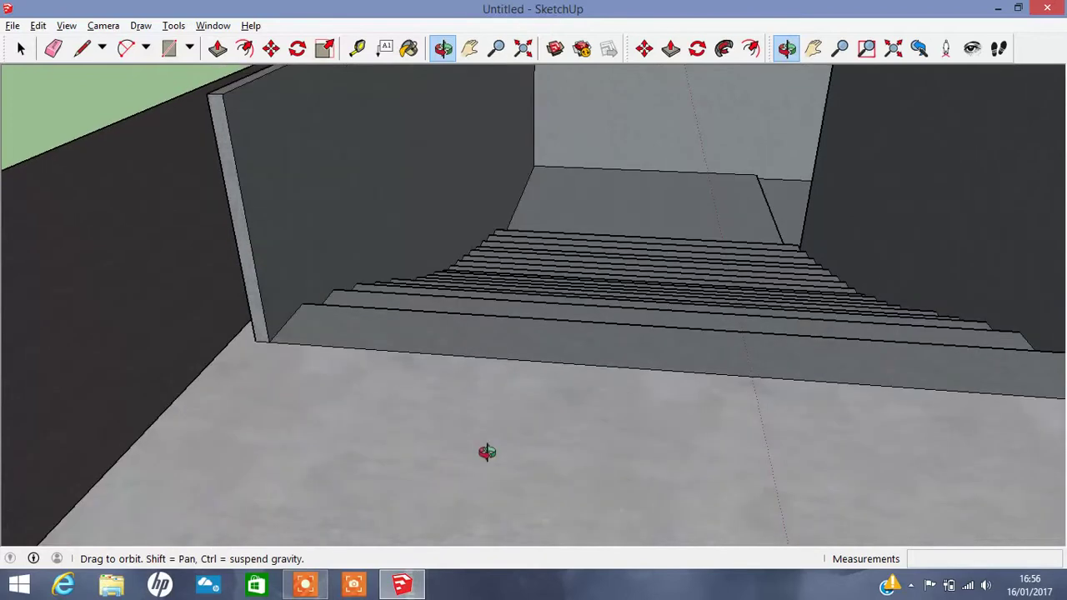
click(972, 48)
drag(698, 333, 699, 183)
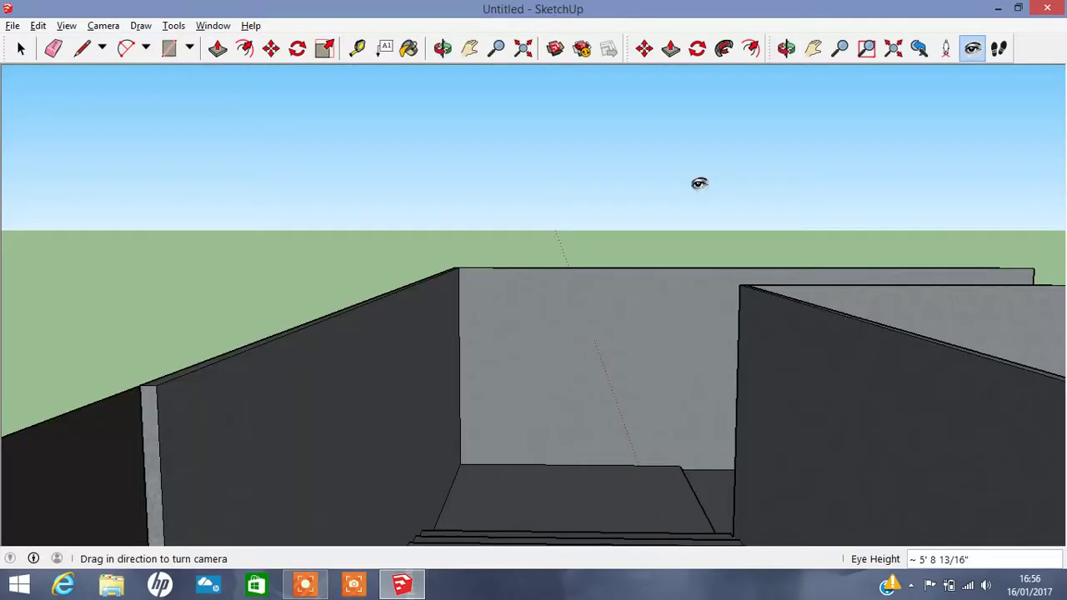
click(999, 49)
mouse_move(623, 396)
mouse_down()
mouse_move(647, 332)
mouse_move(614, 272)
mouse_move(1062, 322)
mouse_move(1061, 425)
mouse_move(605, 255)
mouse_move(565, 207)
mouse_move(639, 451)
mouse_move(883, 427)
mouse_move(943, 474)
mouse_move(256, 350)
mouse_move(298, 302)
mouse_up()
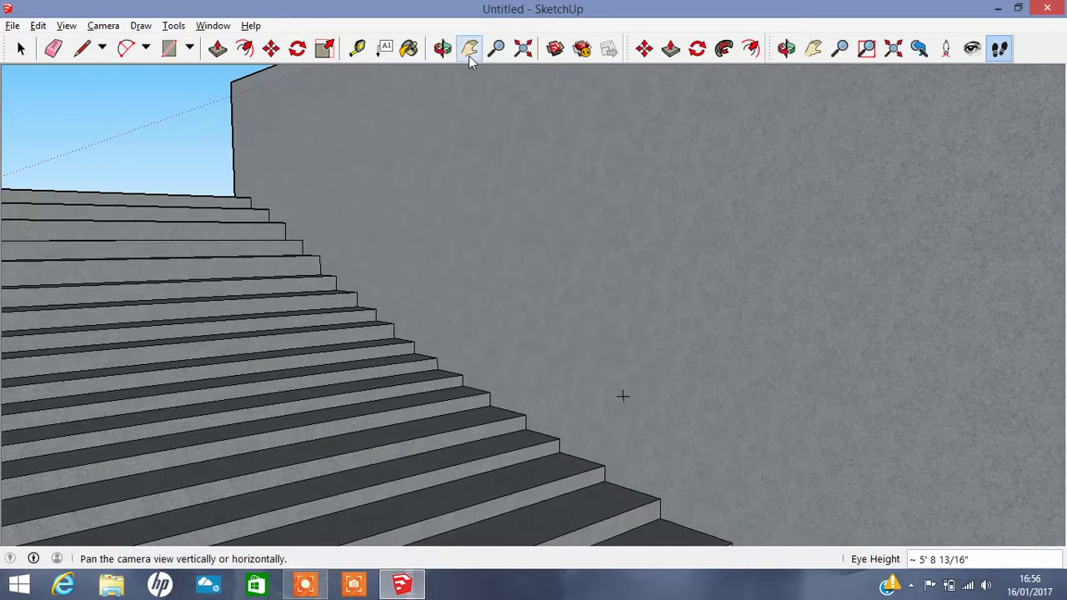
- Push the bottom riser back and readjust the tread face above it
click(469, 48)
mouse_move(508, 267)
mouse_down()
mouse_move(543, 209)
mouse_move(620, 198)
mouse_up()
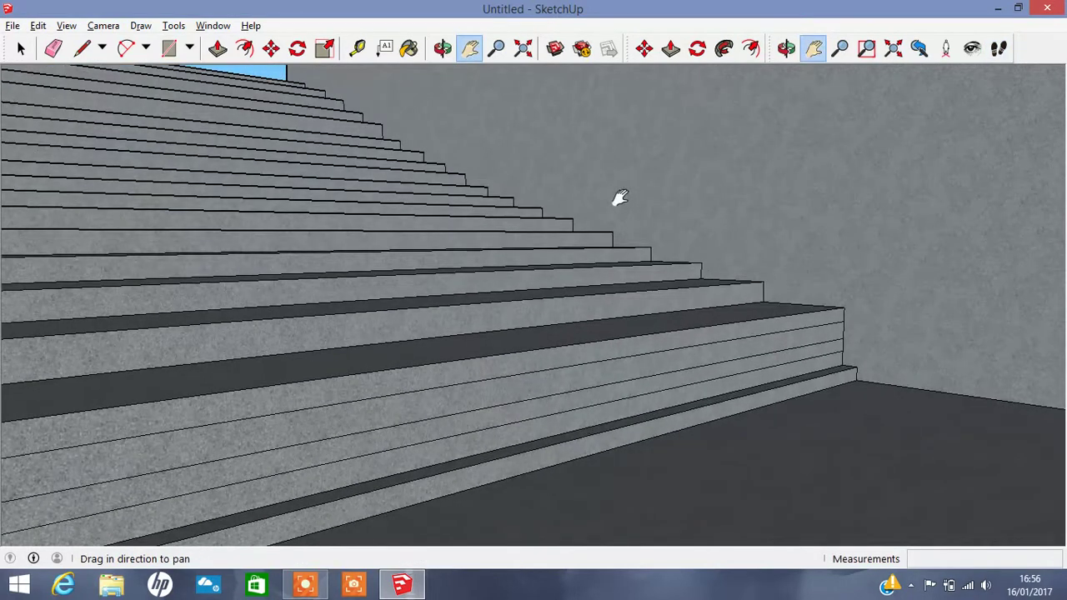
click(218, 48)
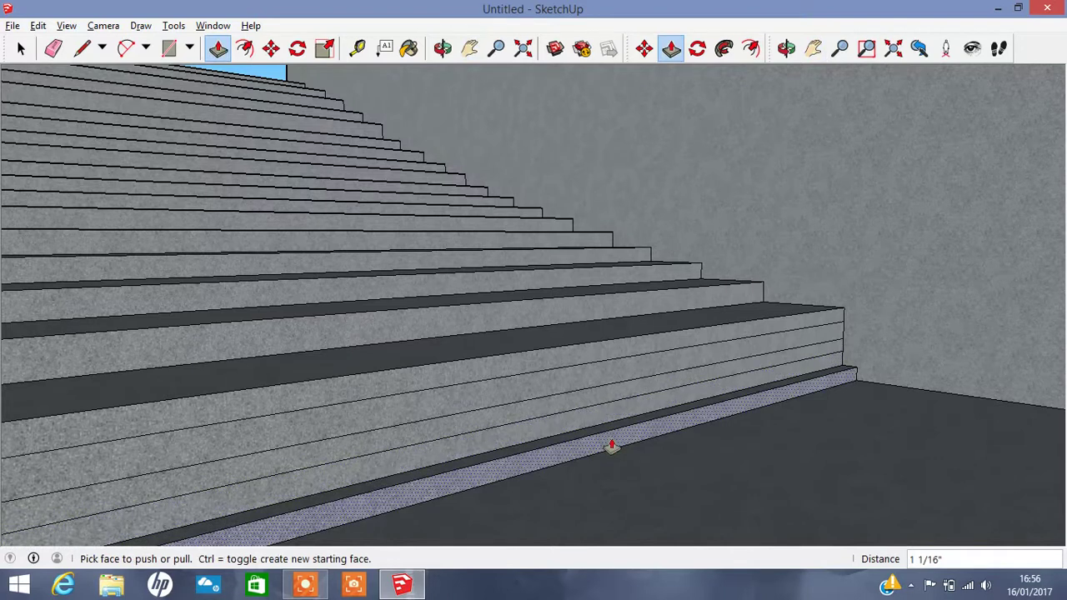
drag(611, 446, 594, 396)
click(593, 396)
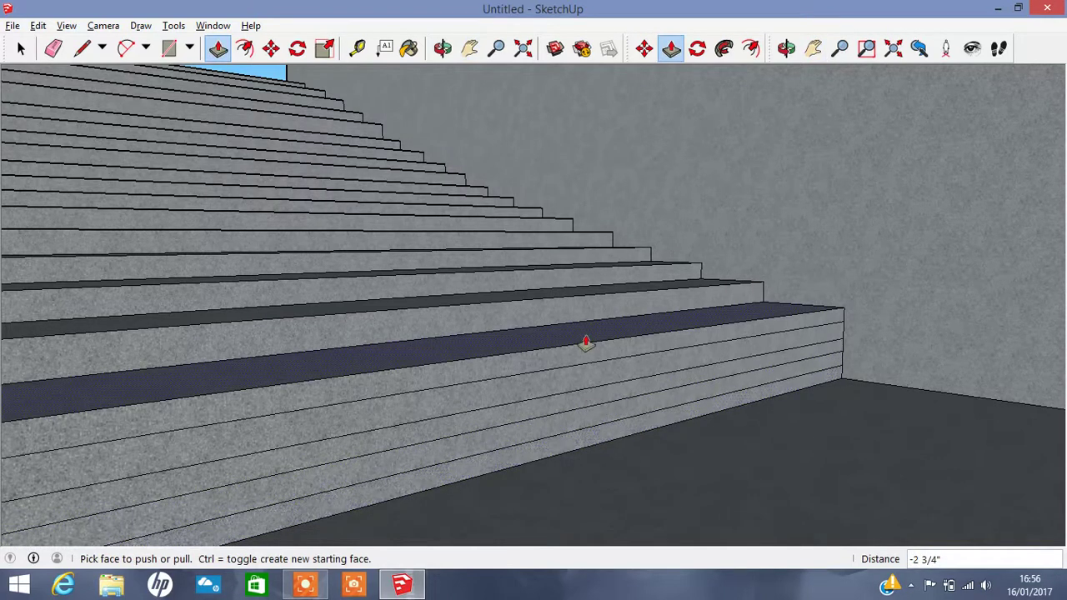
drag(586, 343, 586, 373)
click(586, 373)
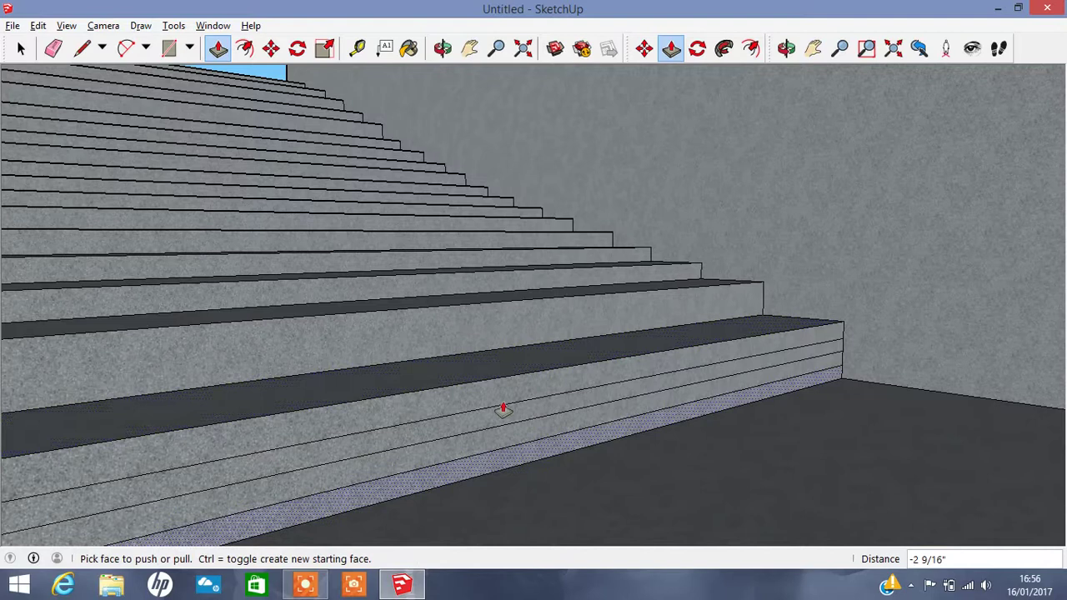
drag(516, 359, 523, 349)
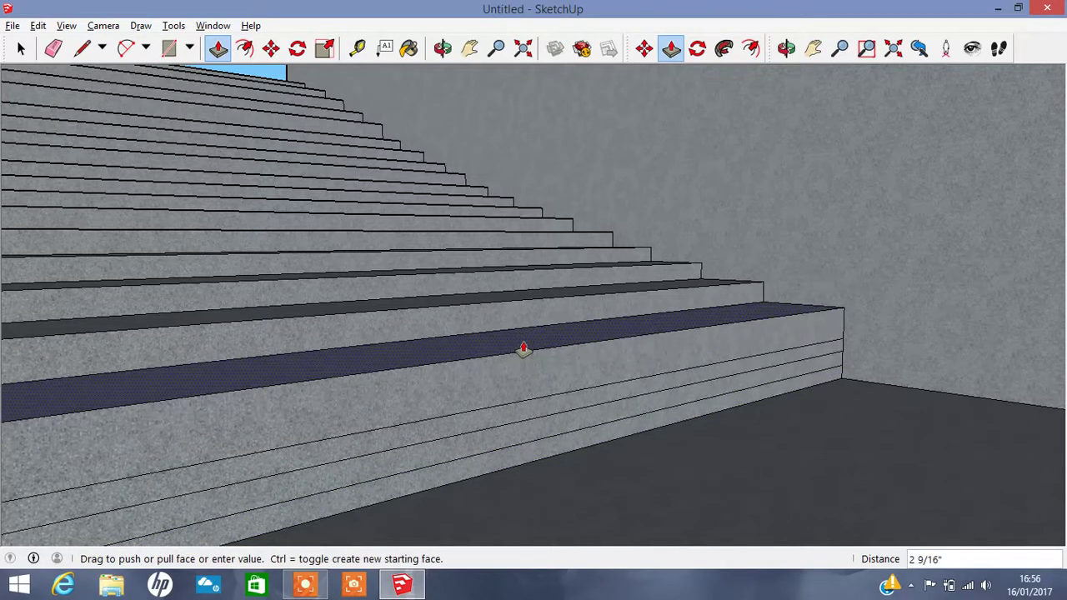
click(523, 349)
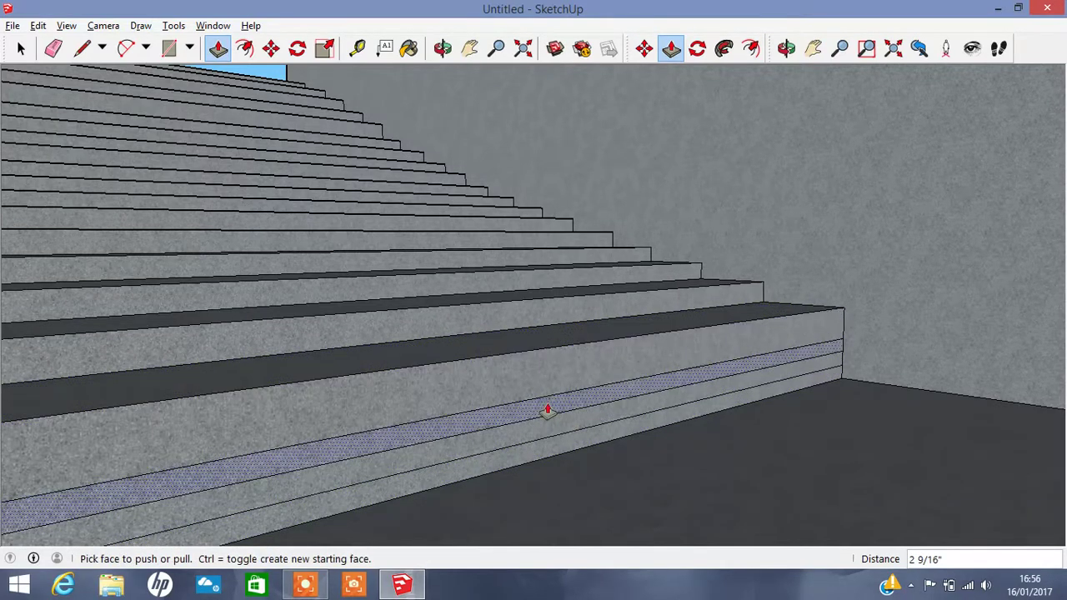
- Push the lower riser back 2 3/16" and pull the bottom strip out 5 7/8" as a full step
mouse_move(544, 390)
mouse_down()
mouse_move(503, 387)
mouse_move(521, 458)
mouse_up()
click(503, 388)
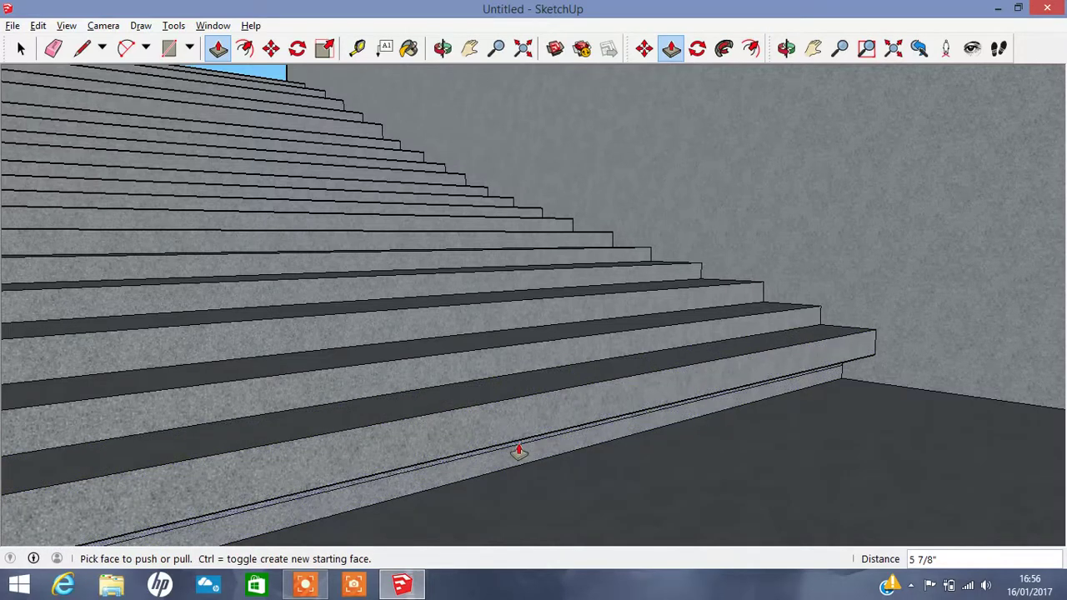
click(518, 451)
click(572, 424)
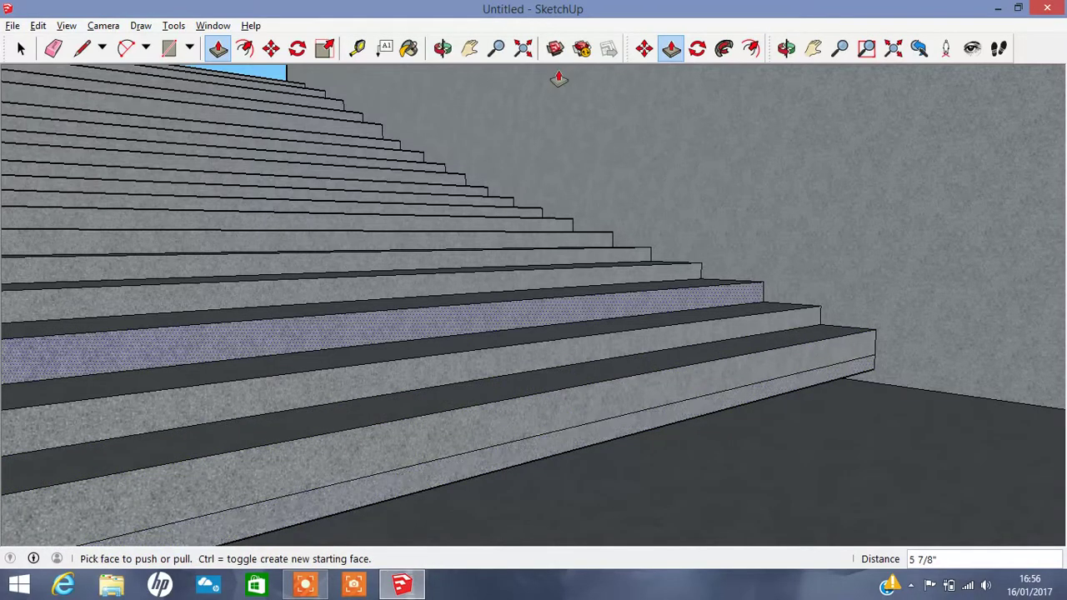
click(442, 49)
mouse_move(553, 307)
mouse_down()
mouse_move(459, 191)
mouse_move(483, 174)
mouse_up()
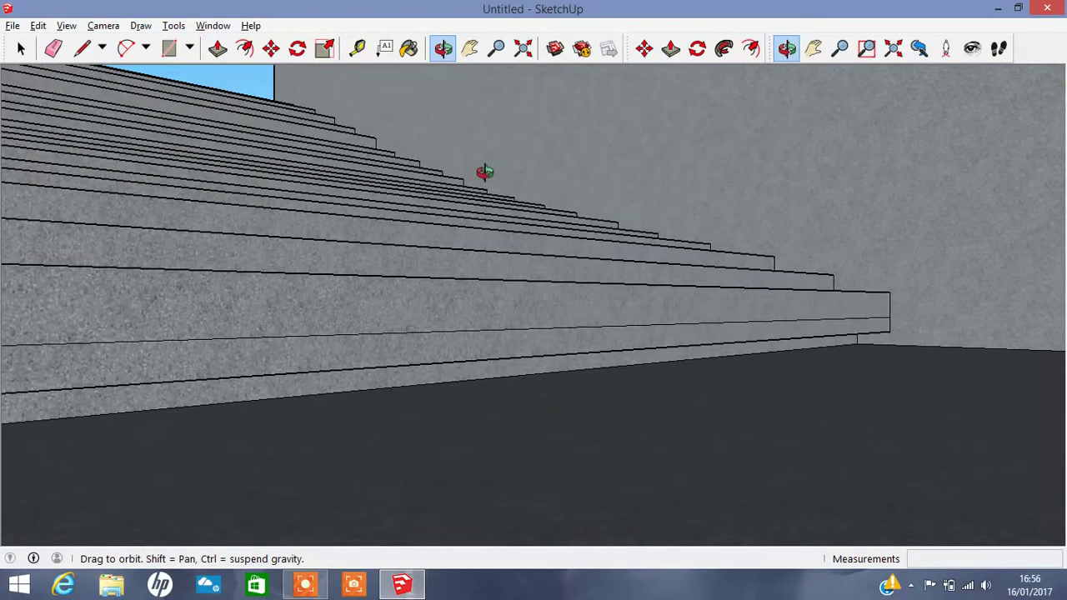
- Pull the lower step's riser out and reset the lower tread's depth
click(217, 48)
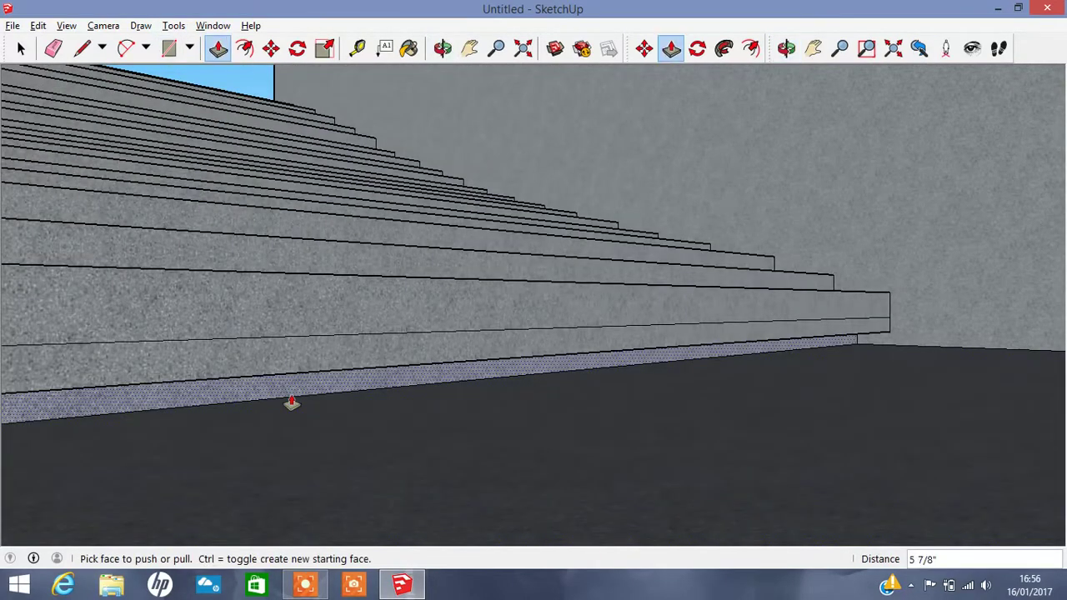
click(443, 48)
click(217, 48)
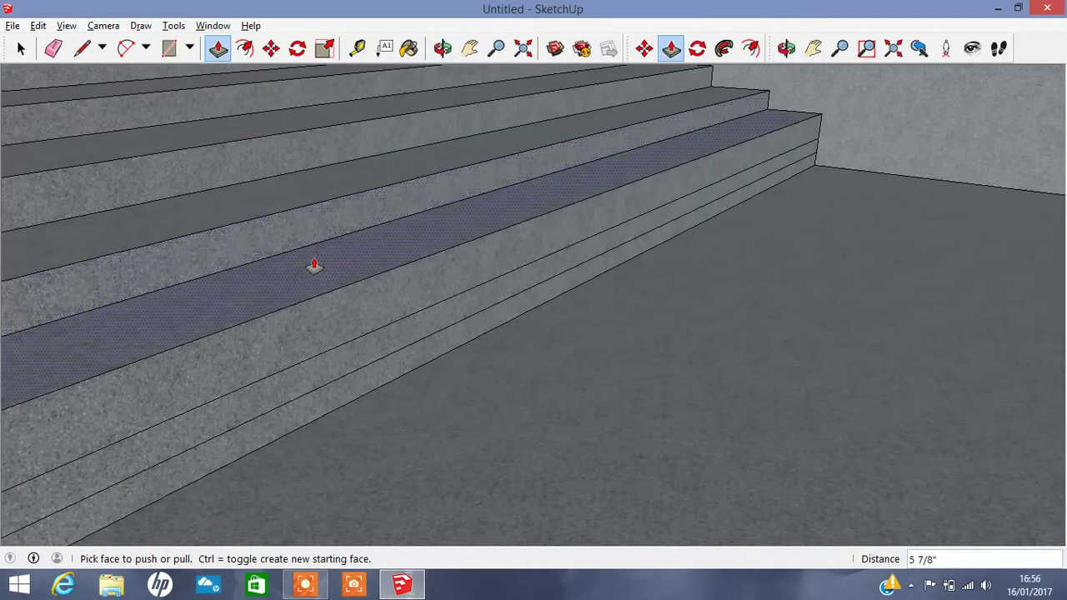
click(314, 266)
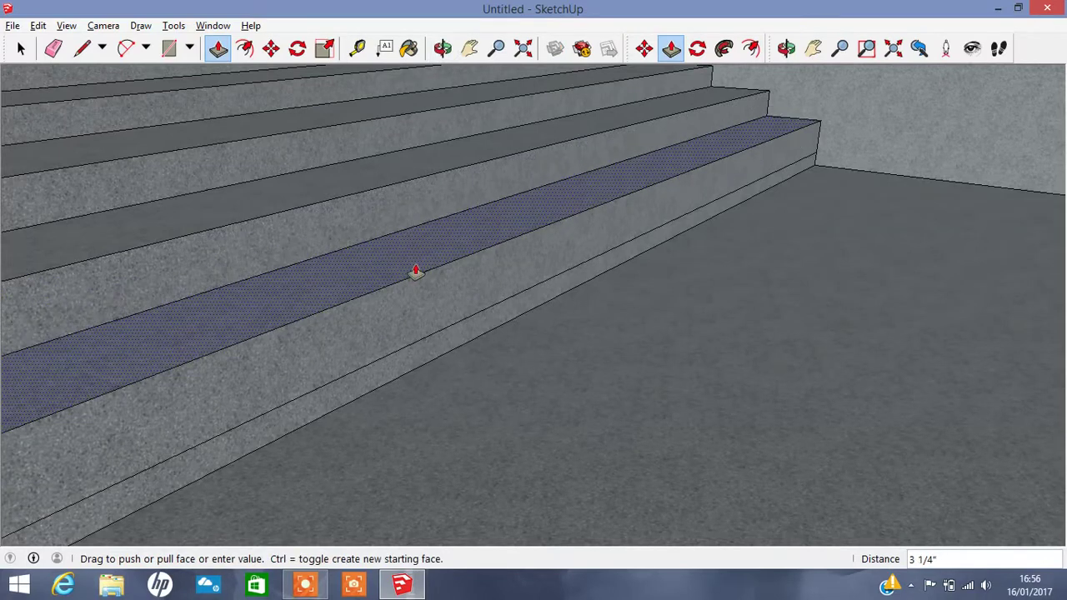
click(415, 264)
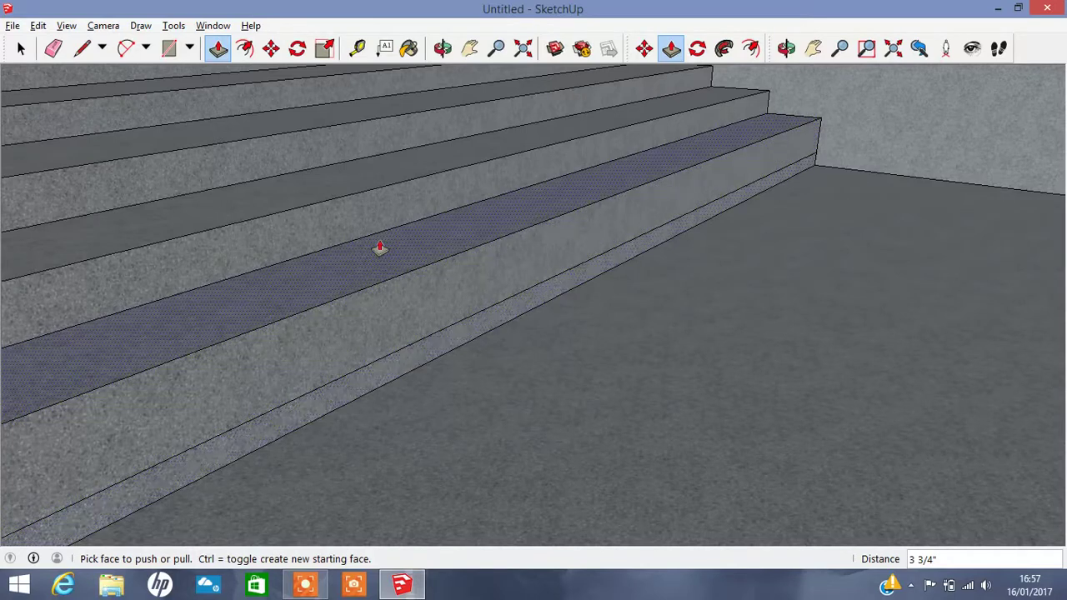
click(379, 287)
click(397, 352)
click(594, 255)
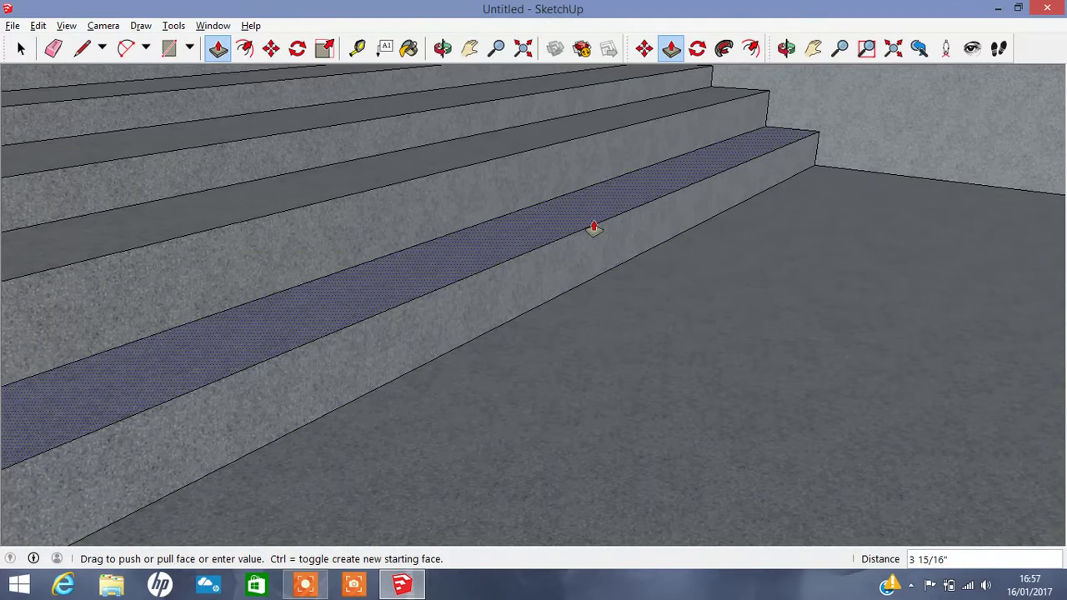
click(535, 315)
click(530, 311)
click(500, 250)
click(500, 250)
click(502, 237)
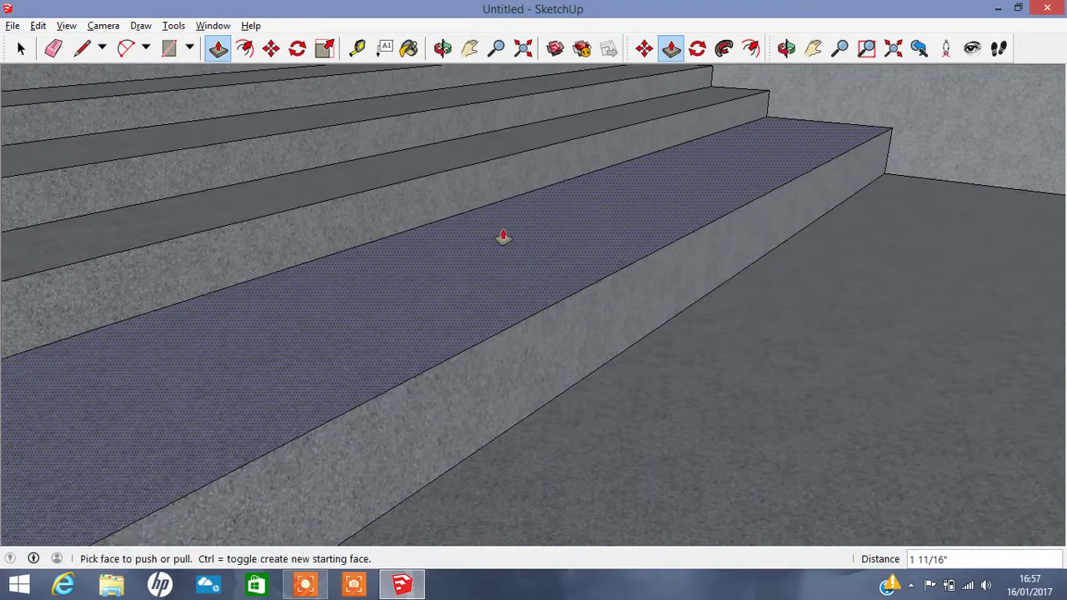
- Nudge the lower tread down, pull the next step face to depth, and trim the top riser
click(467, 55)
click(218, 48)
drag(436, 272, 437, 275)
click(428, 191)
click(468, 190)
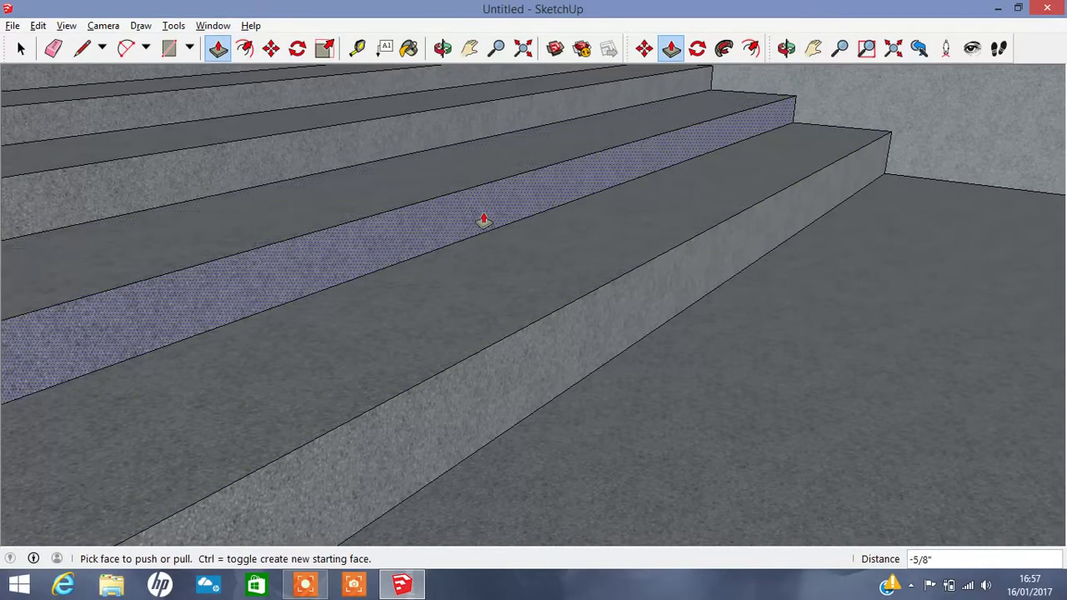
drag(483, 216, 419, 145)
click(436, 148)
click(381, 106)
click(374, 103)
- Erase the stray edge at the base of the bottom step
click(484, 52)
drag(367, 250, 374, 361)
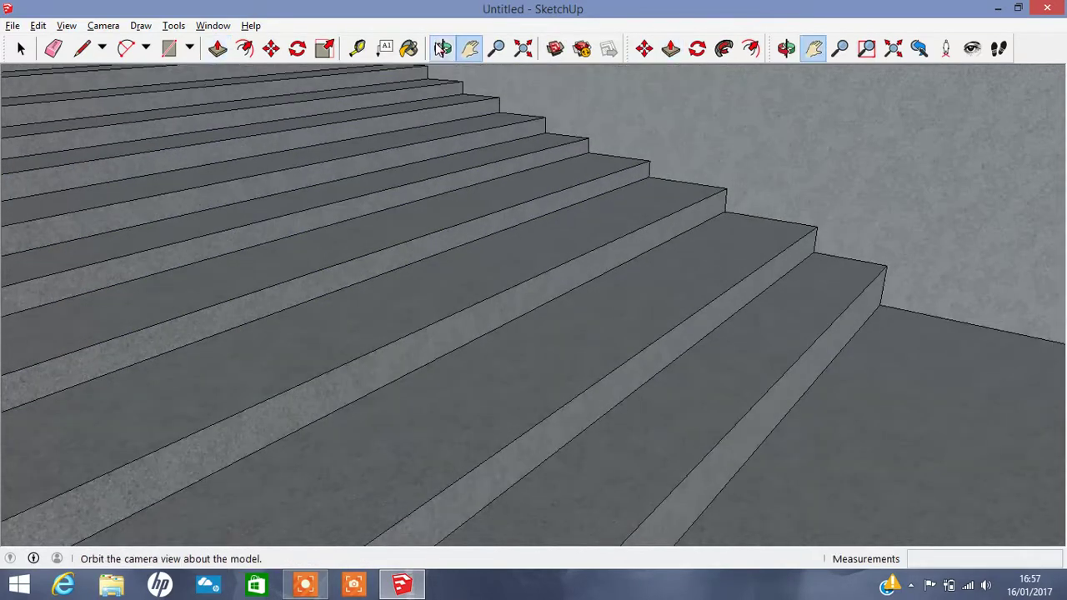
click(443, 49)
mouse_move(517, 217)
mouse_down()
mouse_move(566, 306)
mouse_move(336, 169)
mouse_up()
click(980, 51)
click(981, 51)
mouse_move(633, 250)
mouse_down()
mouse_move(451, 249)
mouse_move(667, 341)
mouse_move(424, 64)
mouse_up()
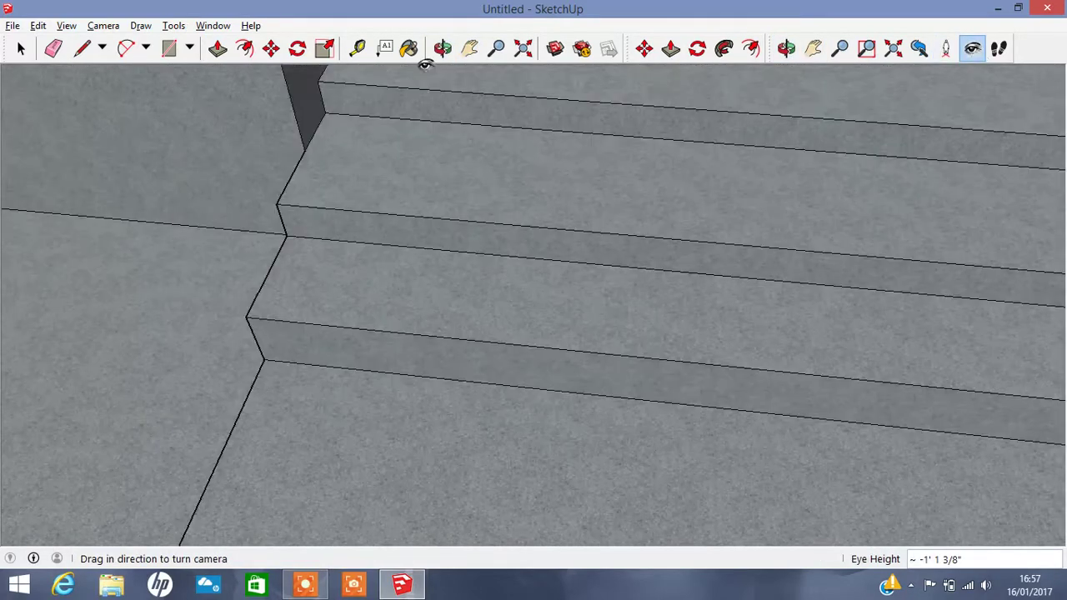
shift+middle_drag(333, 233, 543, 231)
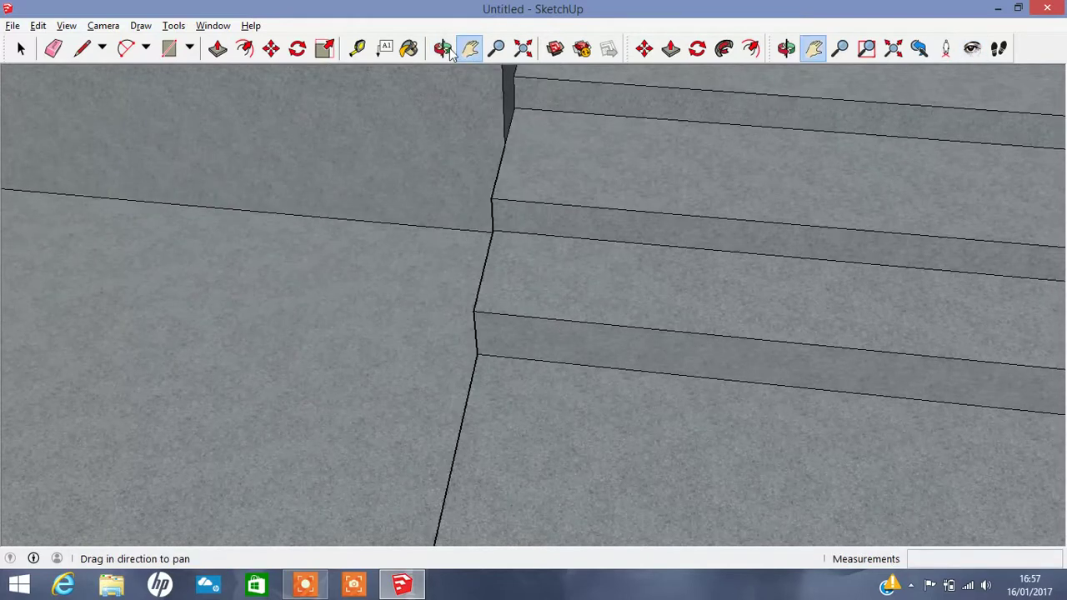
drag(605, 297, 245, 95)
click(52, 48)
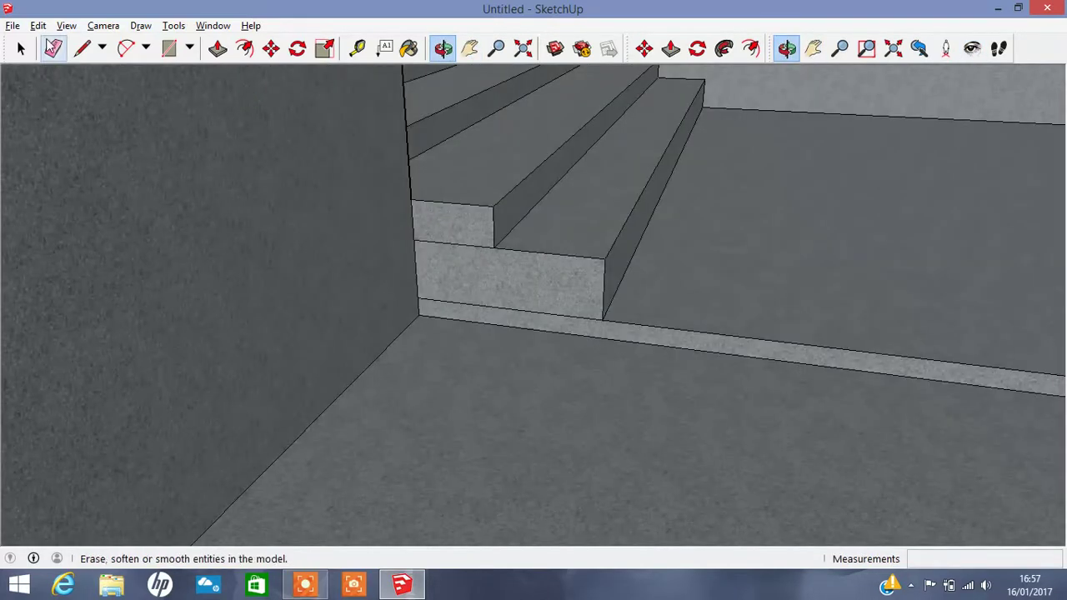
click(52, 48)
mouse_move(483, 305)
mouse_down()
mouse_move(451, 227)
mouse_move(453, 240)
mouse_up()
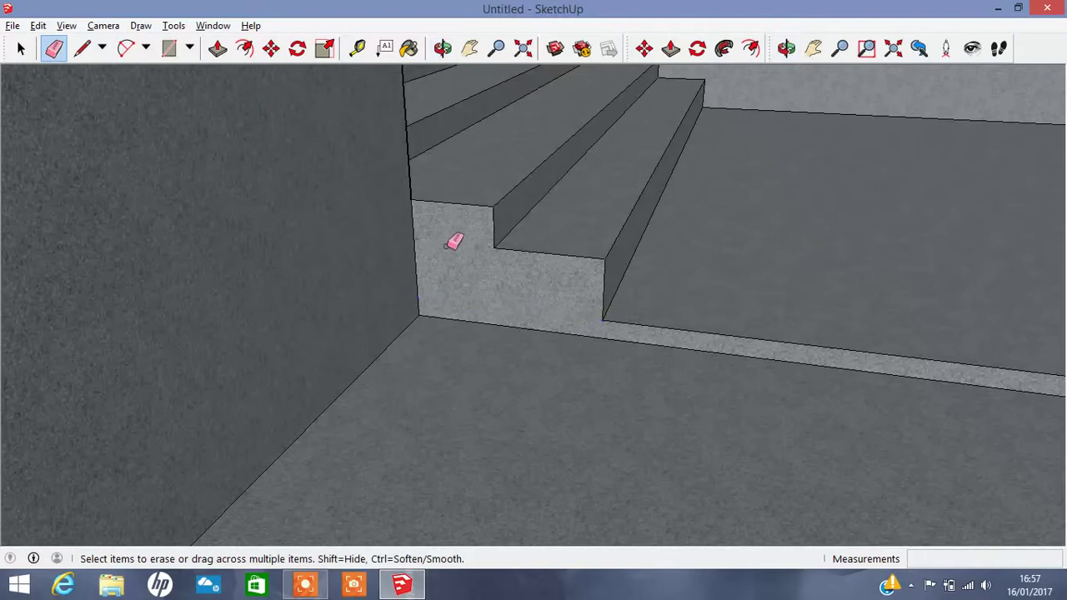
- Draw an 18' 1 7/16" line along the floor edge to the wall corner
click(443, 47)
drag(450, 100, 479, 259)
mouse_move(776, 206)
mouse_down()
mouse_move(486, 299)
mouse_move(390, 434)
mouse_move(605, 432)
mouse_move(355, 303)
mouse_up()
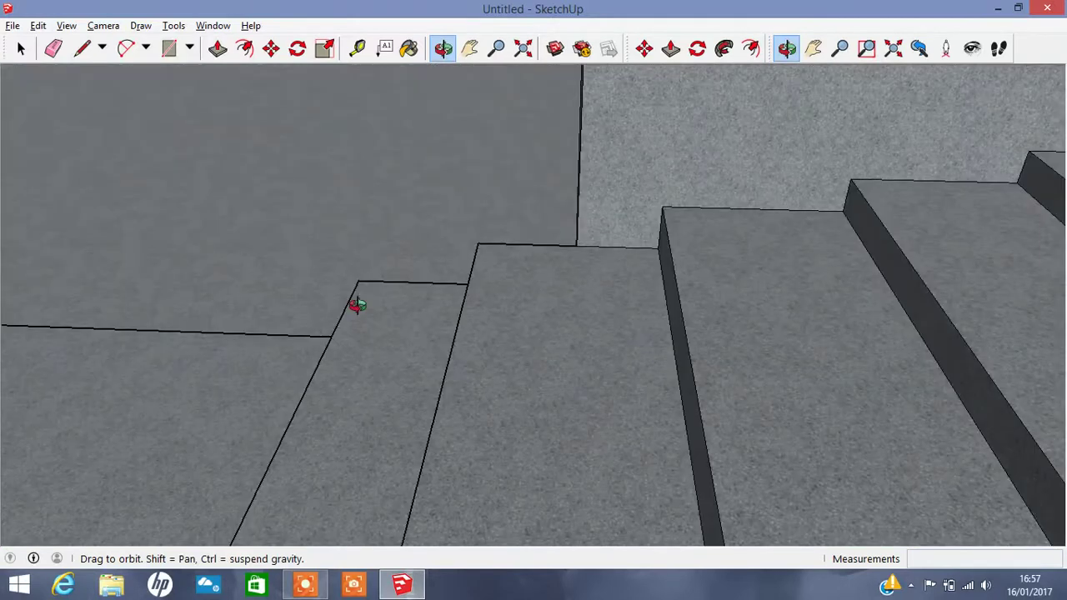
click(469, 48)
scroll(461, 279, up, 5)
drag(800, 309, 53, 114)
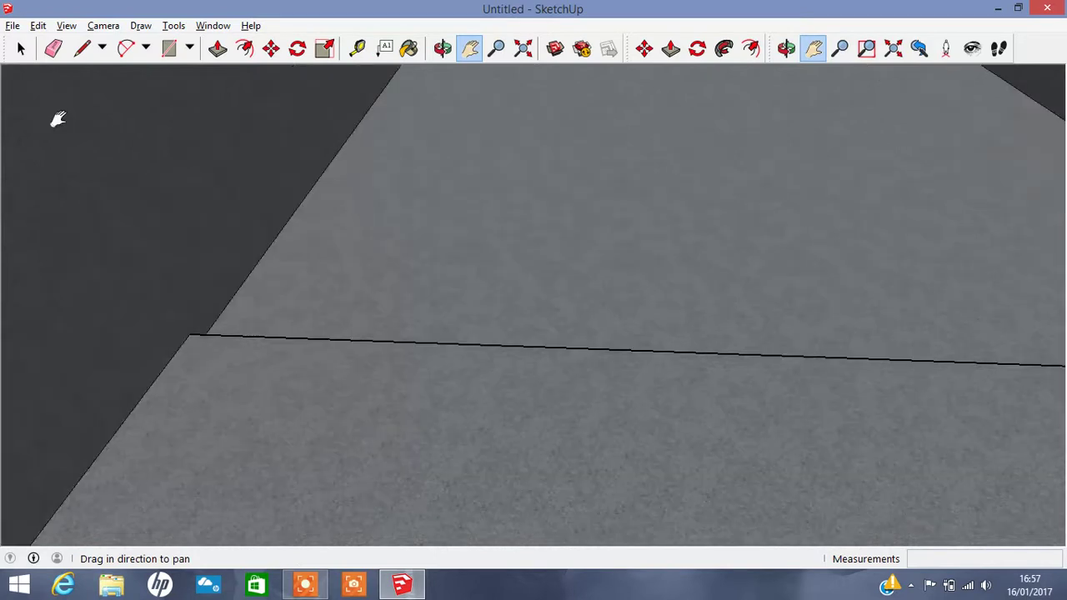
click(80, 52)
click(191, 333)
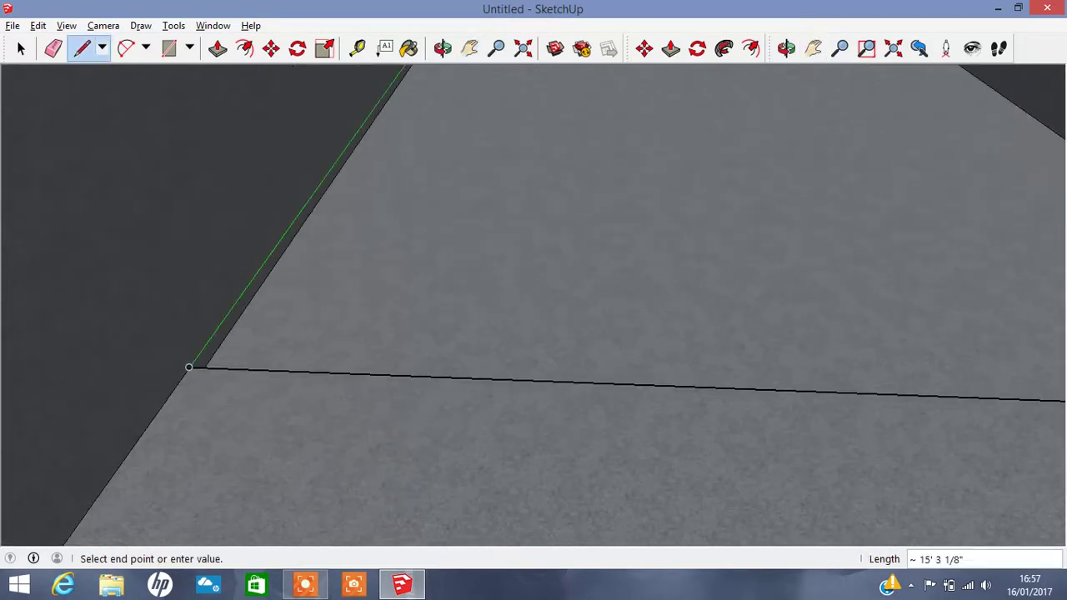
middle_drag(437, 68, 433, 22)
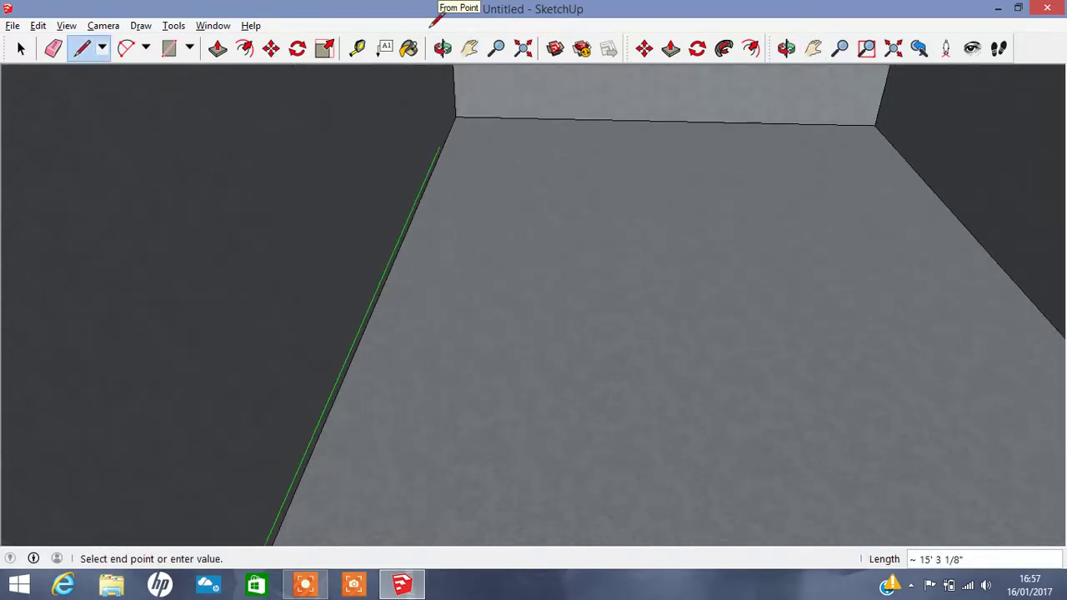
click(457, 117)
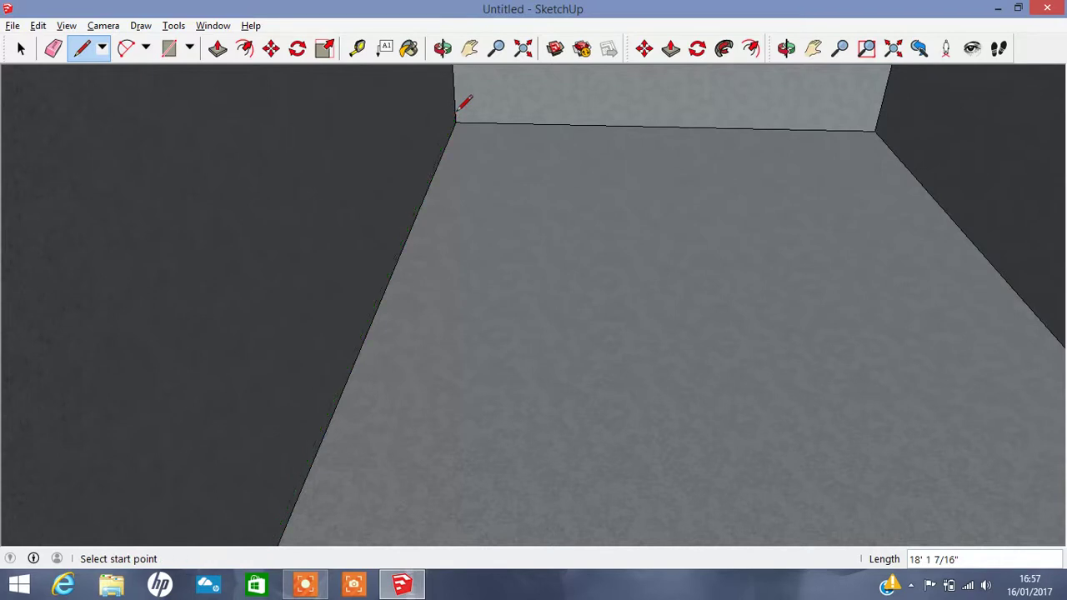
click(469, 48)
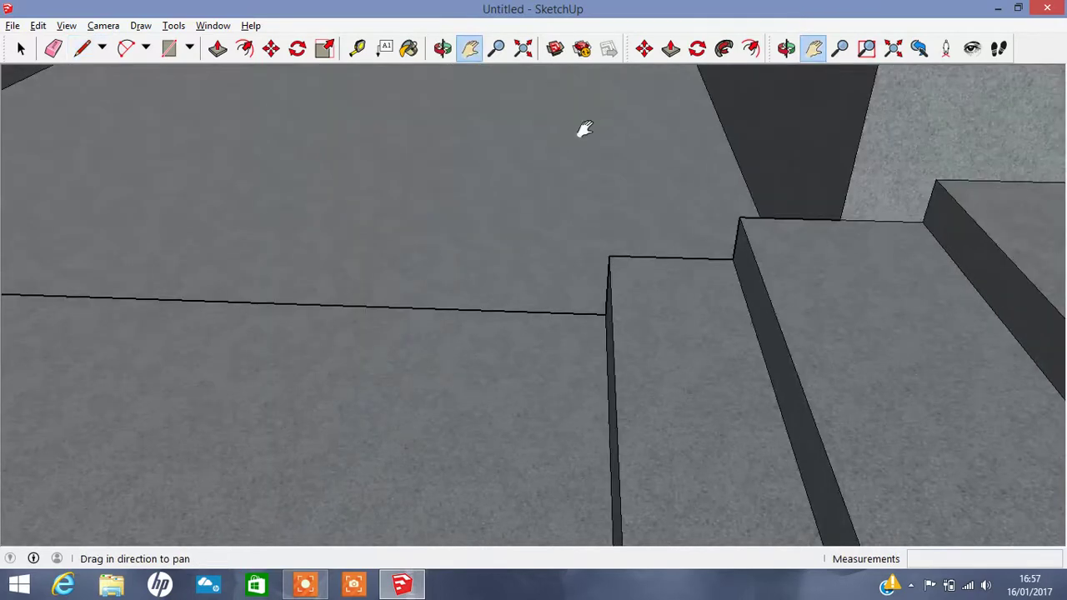
click(443, 48)
mouse_move(824, 300)
mouse_down()
mouse_move(1063, 247)
mouse_move(872, 226)
mouse_up()
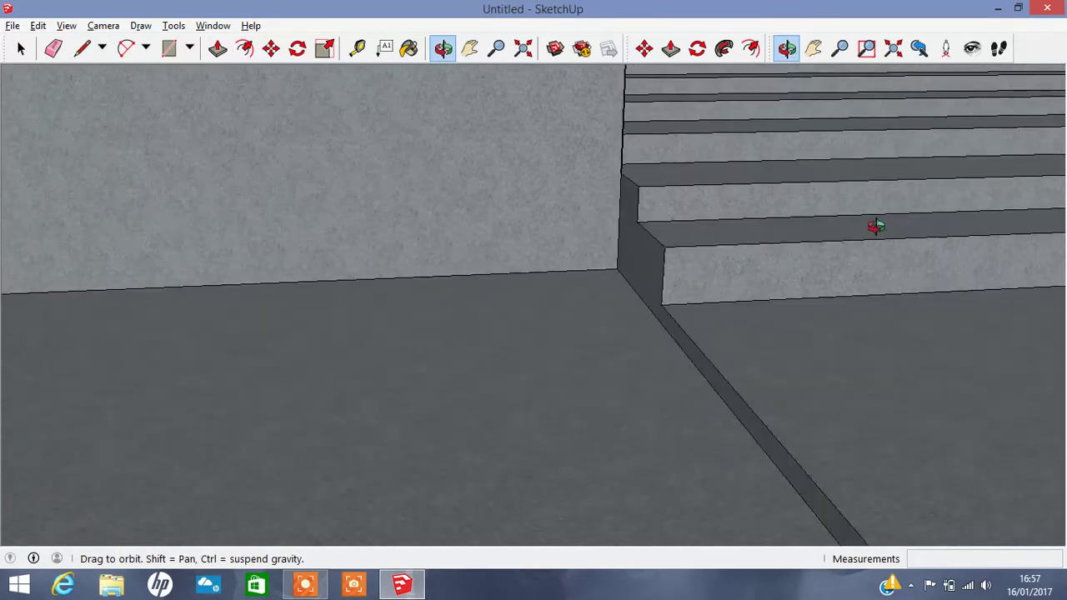
- Draw the first two step-height lines across the wall, the first fixed at 5'8" long
click(90, 48)
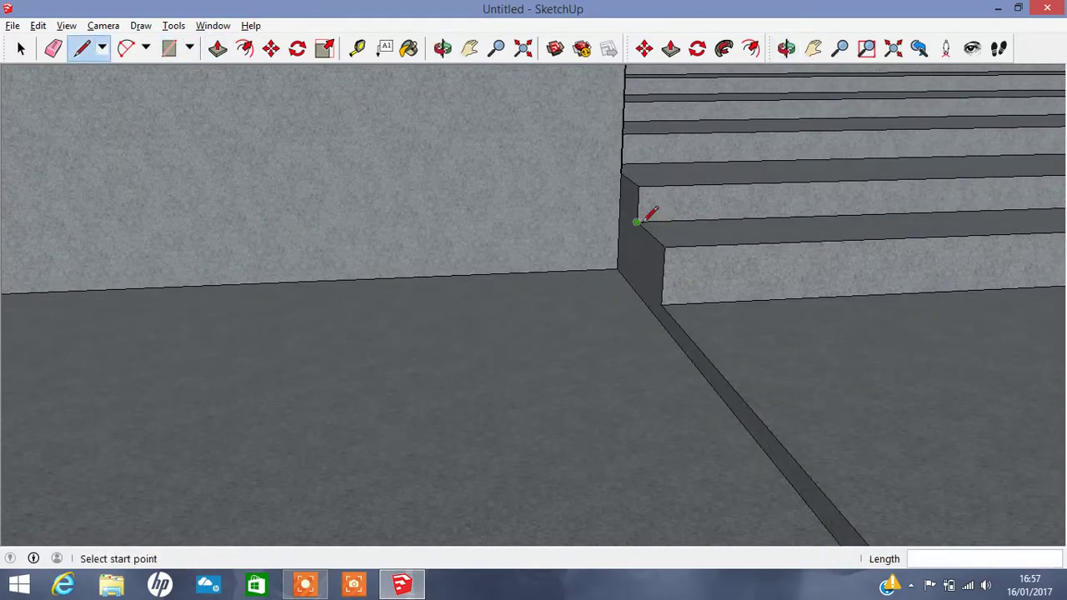
click(619, 206)
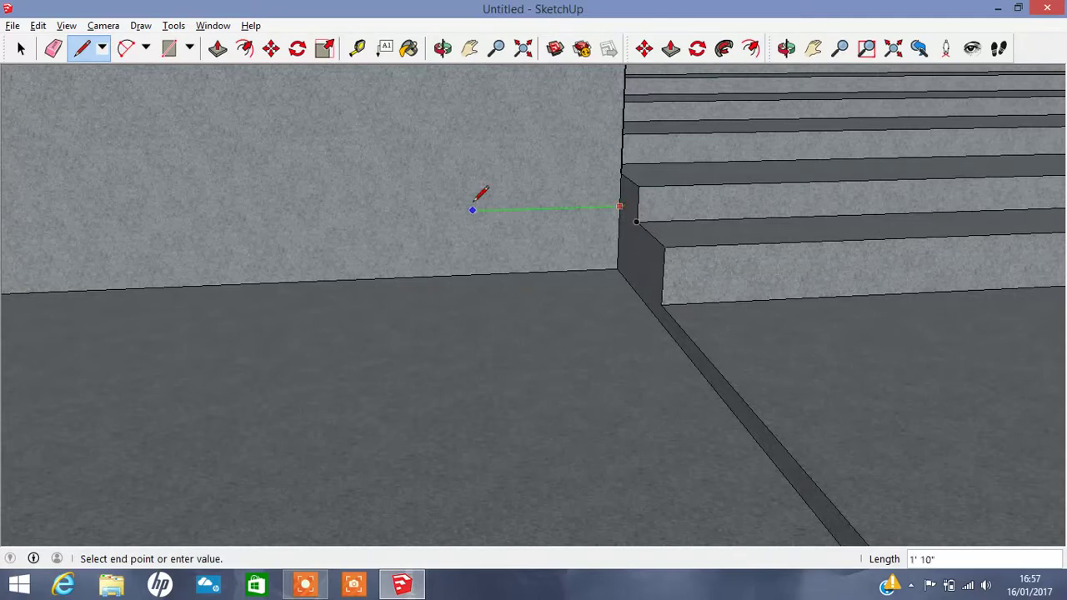
text(5'8)
key(Return)
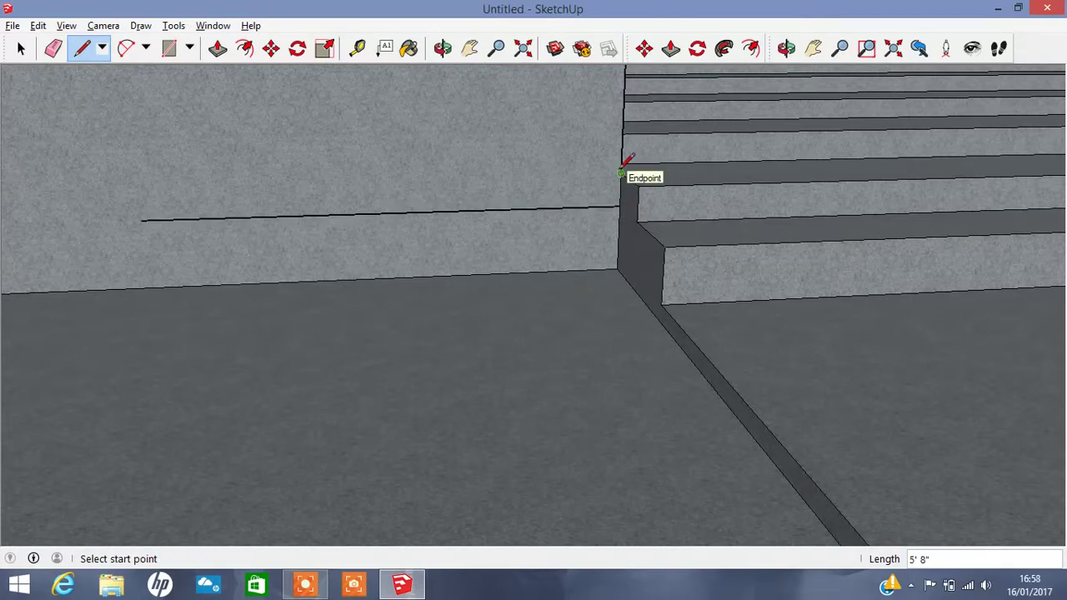
click(621, 172)
click(160, 176)
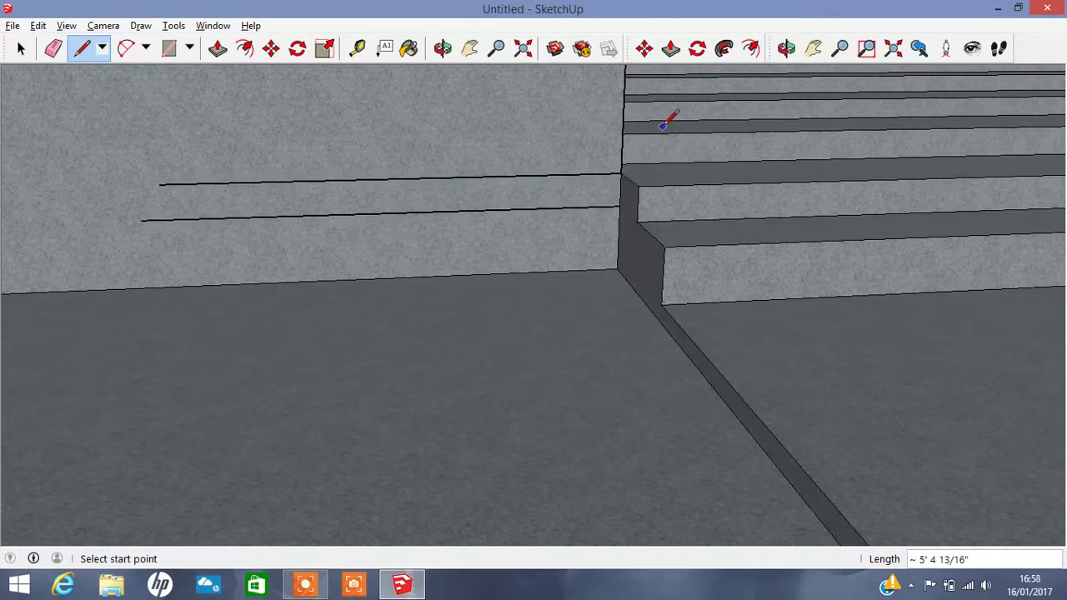
- Orbit to a more frontal view and add two more step-height lines on the side wall
click(442, 47)
drag(413, 117, 389, 161)
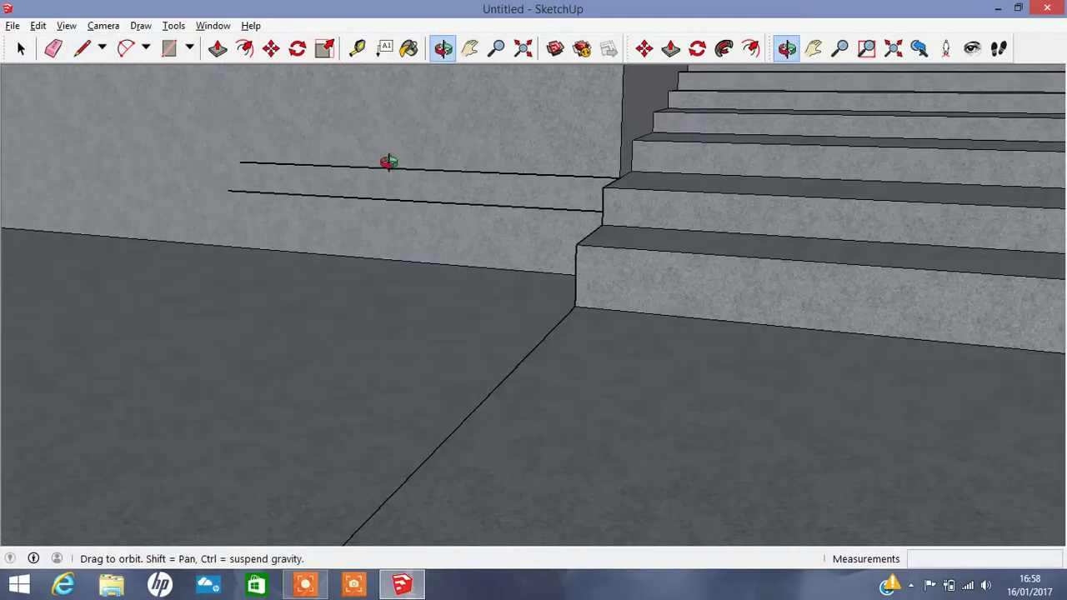
click(93, 52)
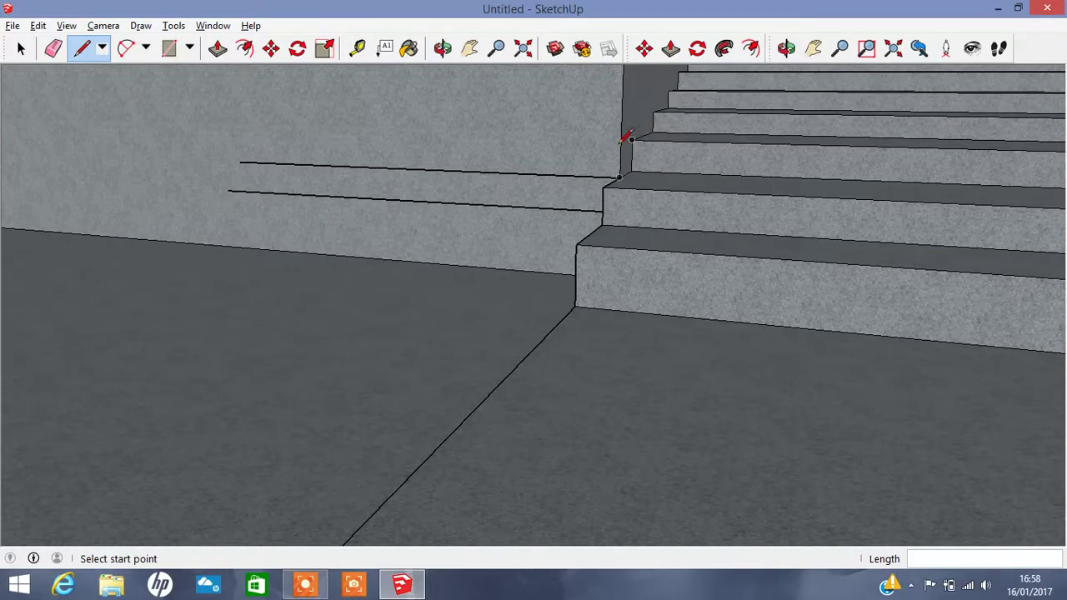
click(621, 144)
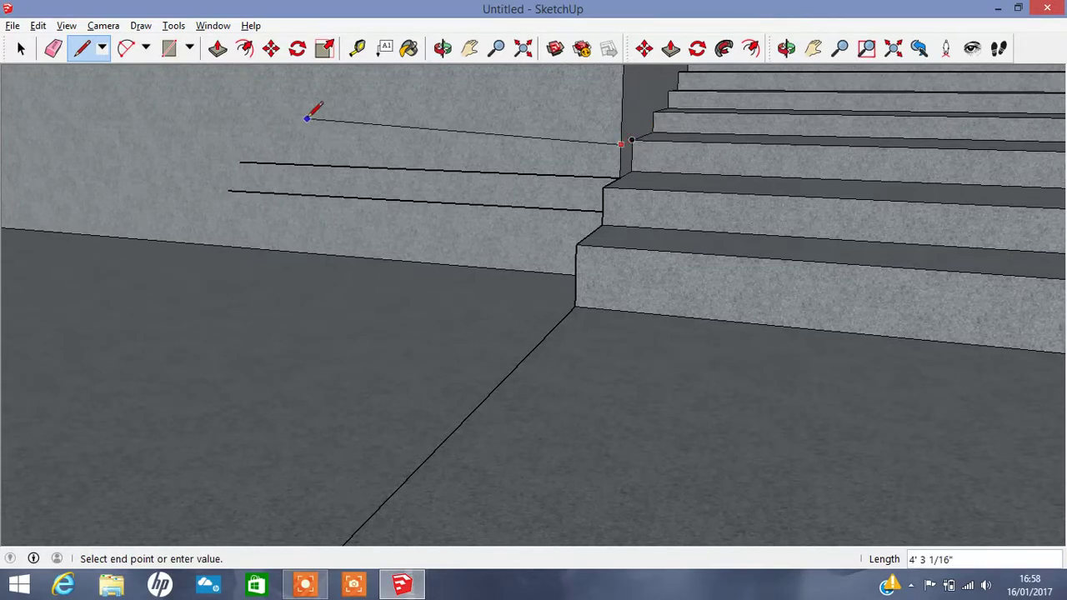
click(260, 134)
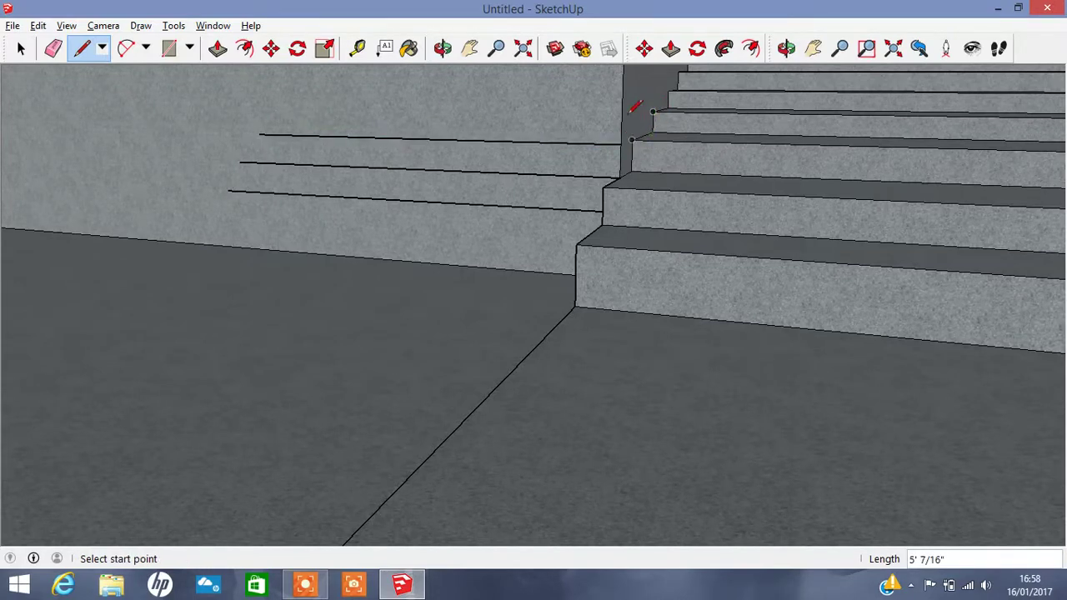
click(622, 120)
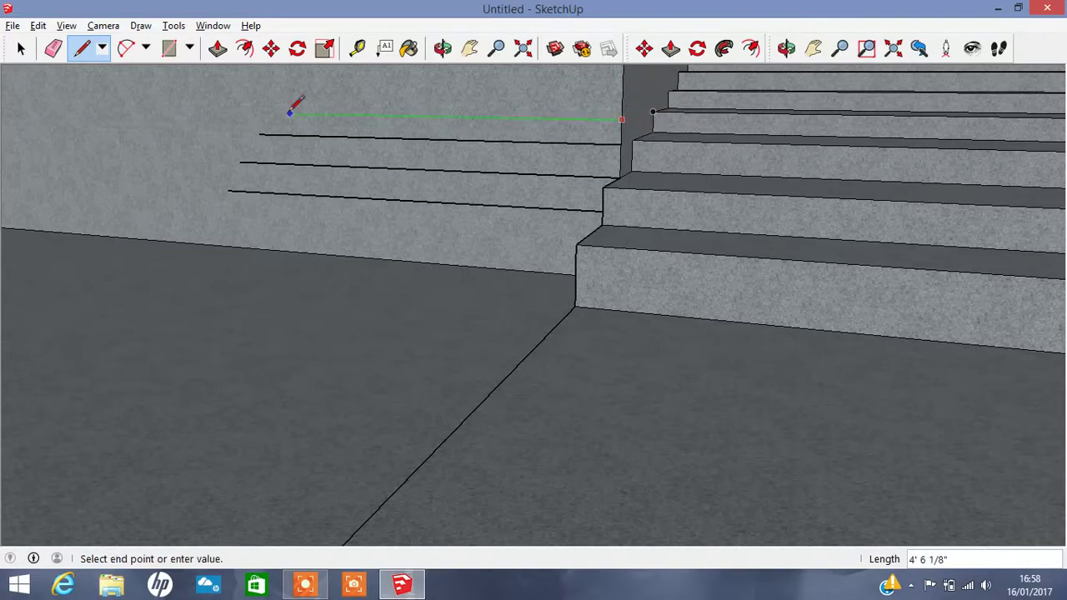
click(379, 104)
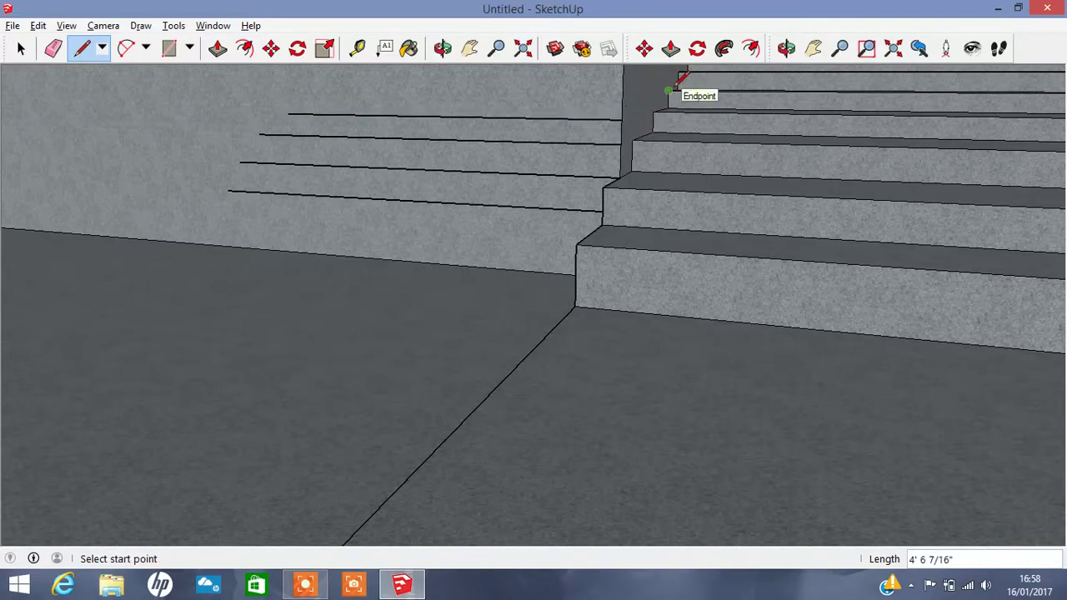
- Add lines level with the upper and top steps across the upper wall, cancelling a stray start
click(623, 94)
click(300, 93)
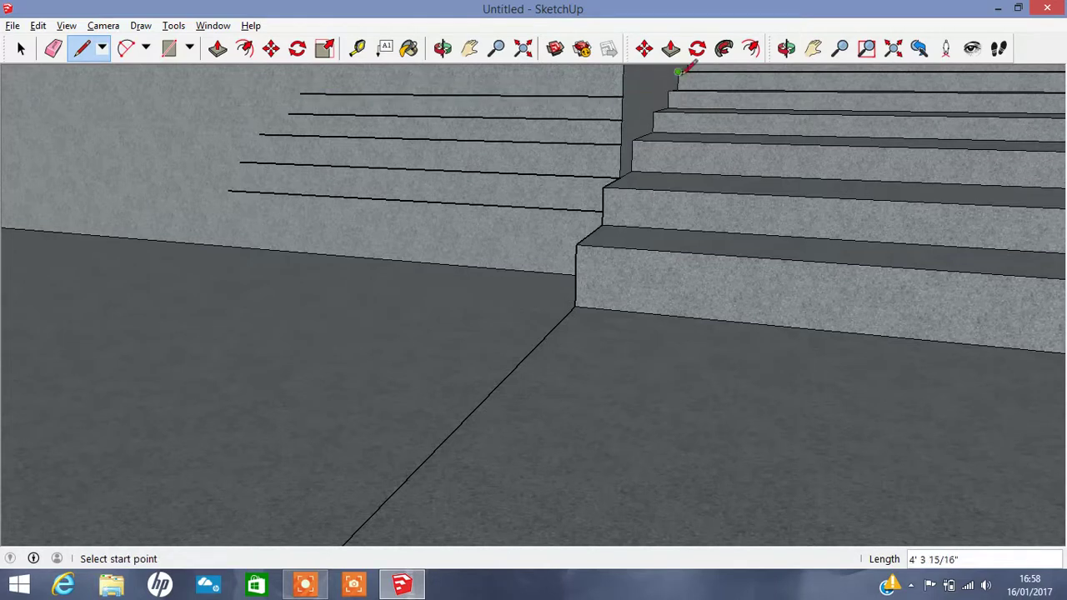
click(623, 70)
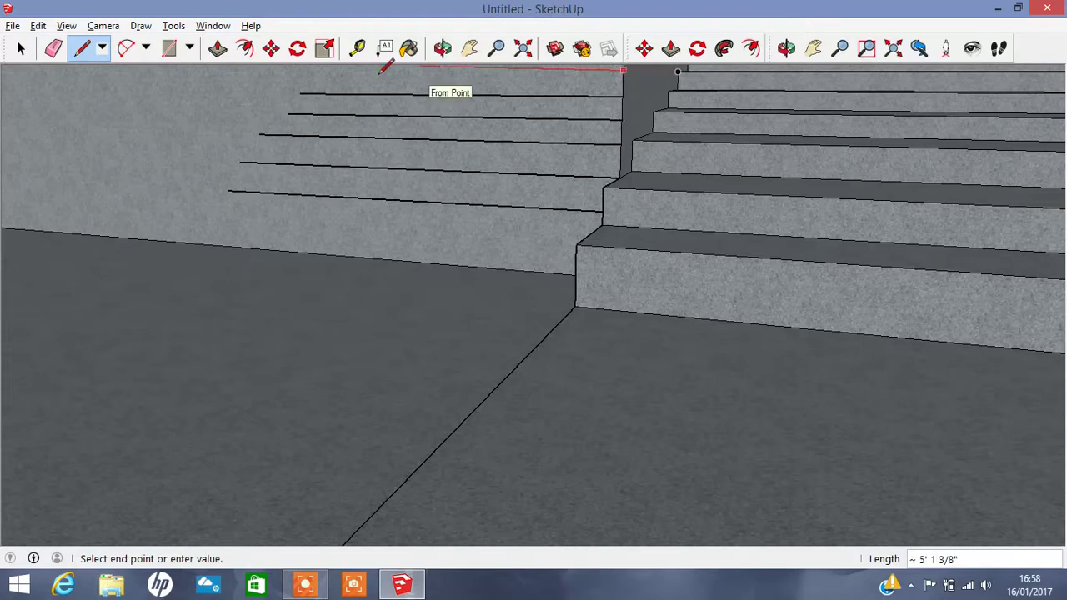
click(317, 70)
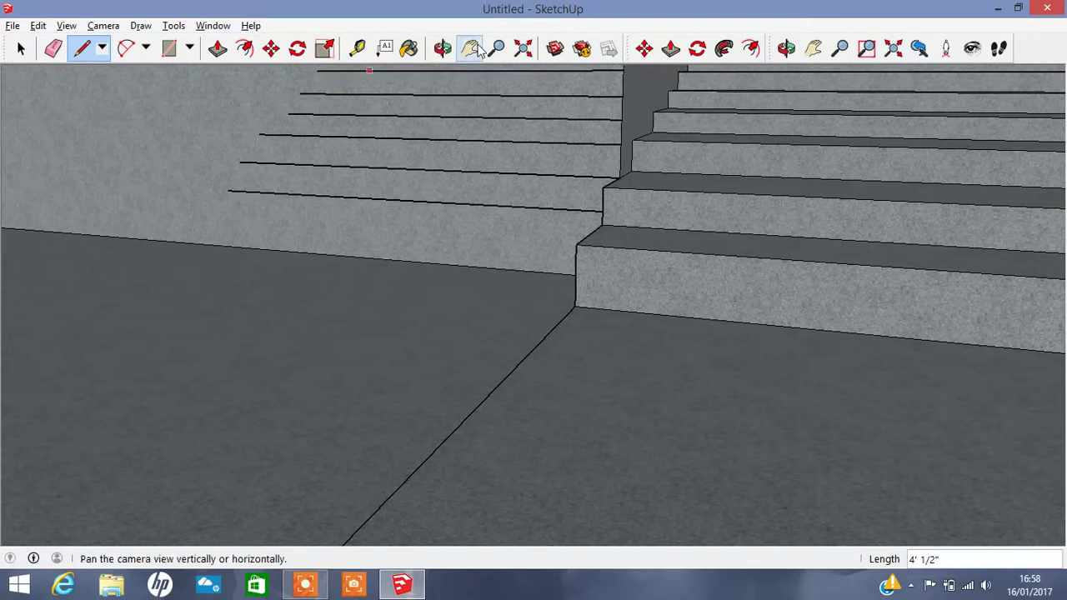
click(494, 120)
key(Escape)
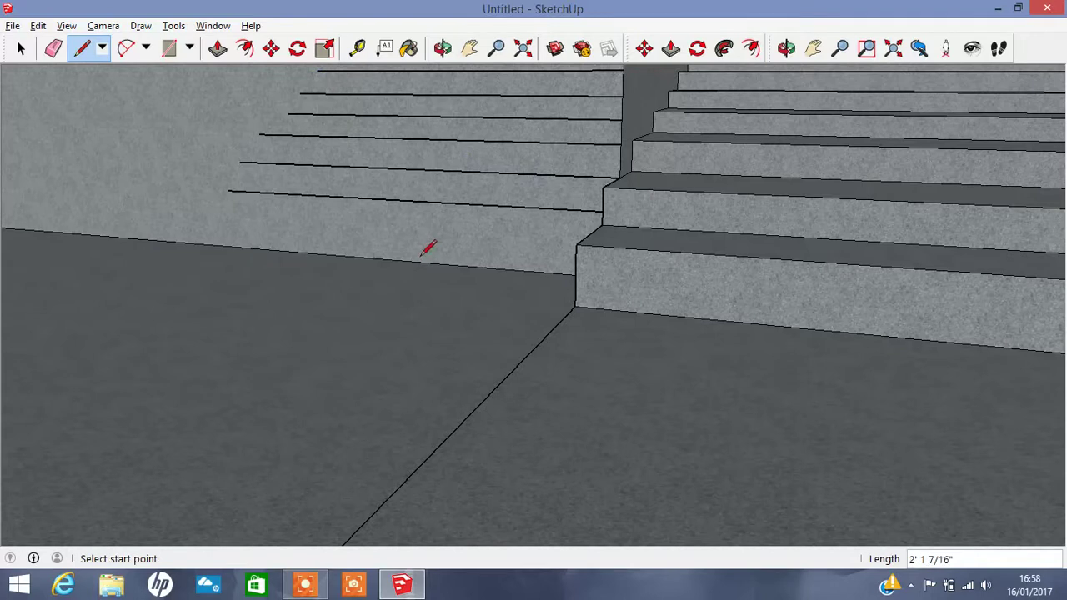
- Pan up to the higher stairs and draw a horizontal line across the wall level with a step
click(469, 48)
mouse_move(336, 123)
mouse_down()
mouse_move(392, 353)
mouse_move(375, 369)
mouse_up()
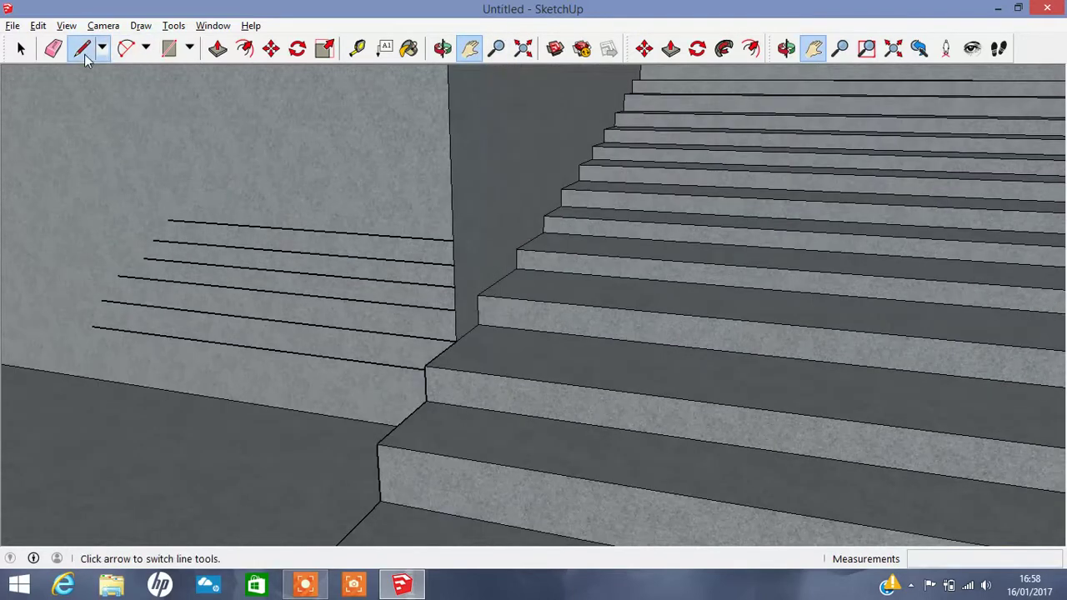
click(85, 55)
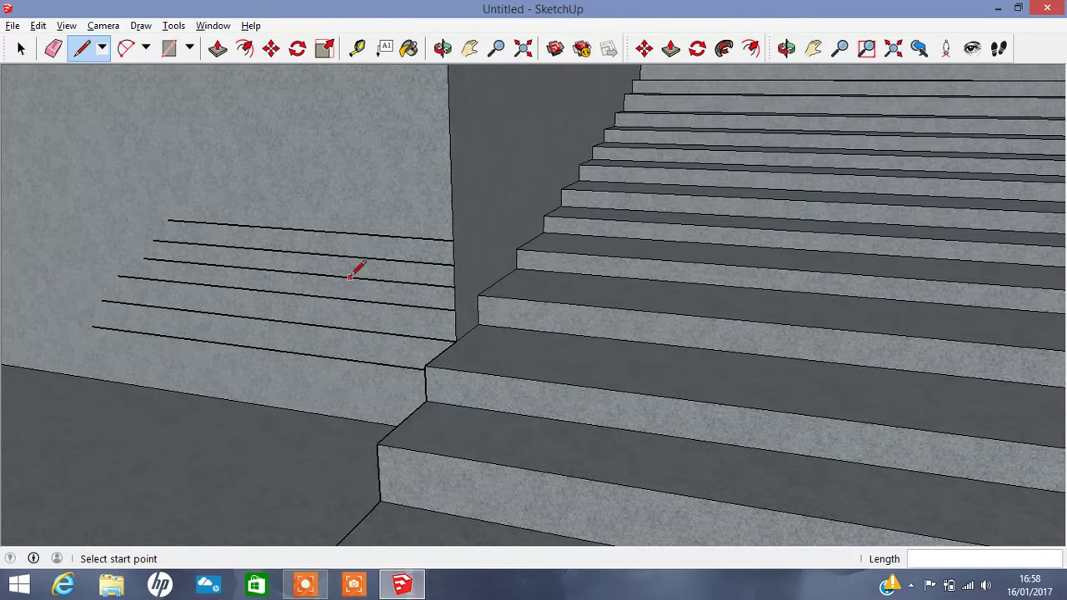
key(e)
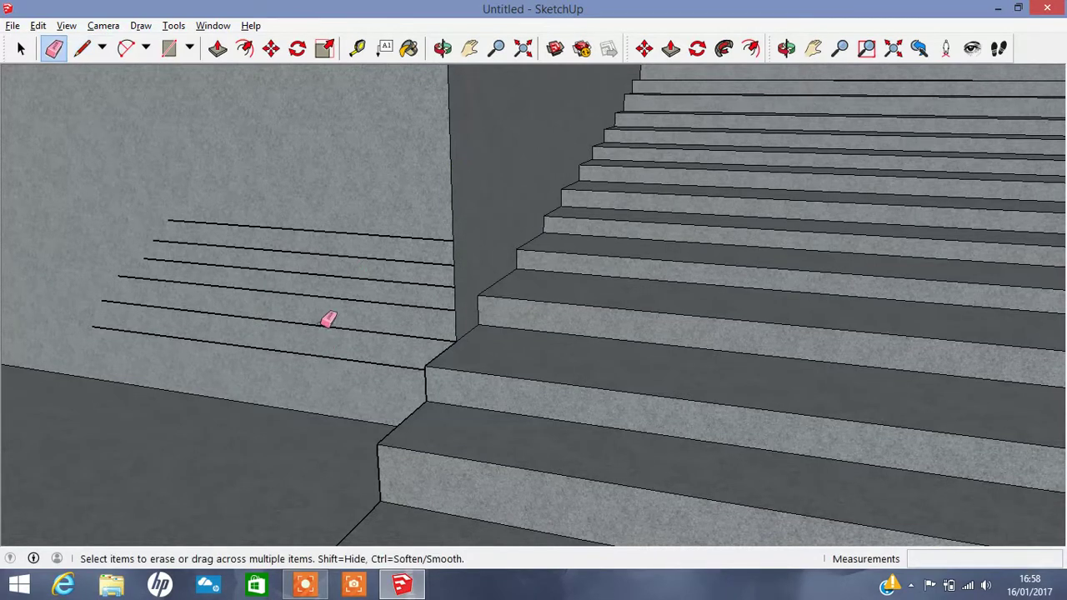
click(89, 54)
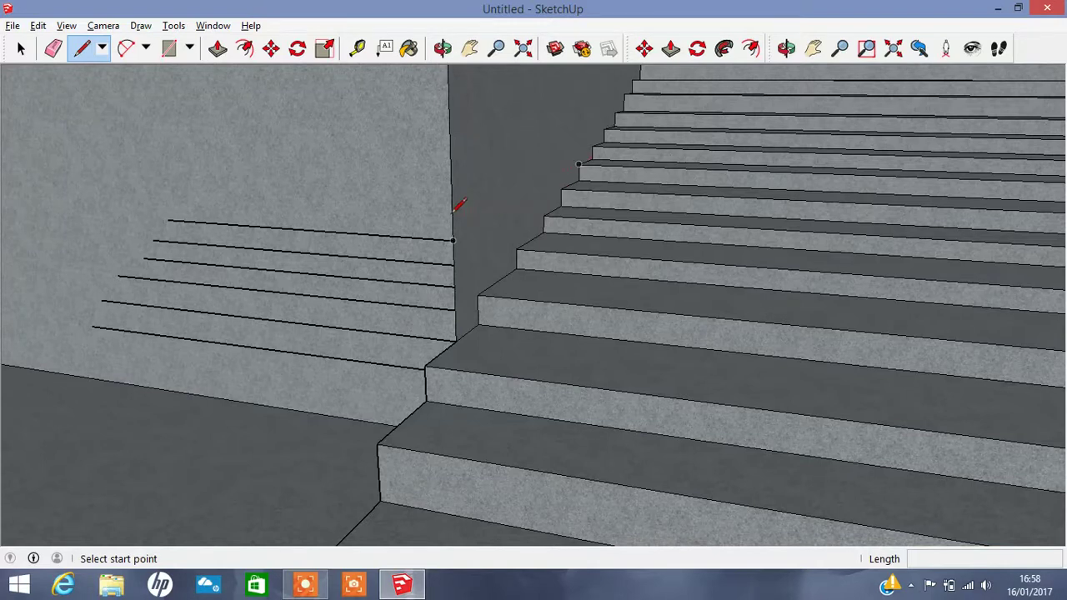
click(451, 216)
click(146, 198)
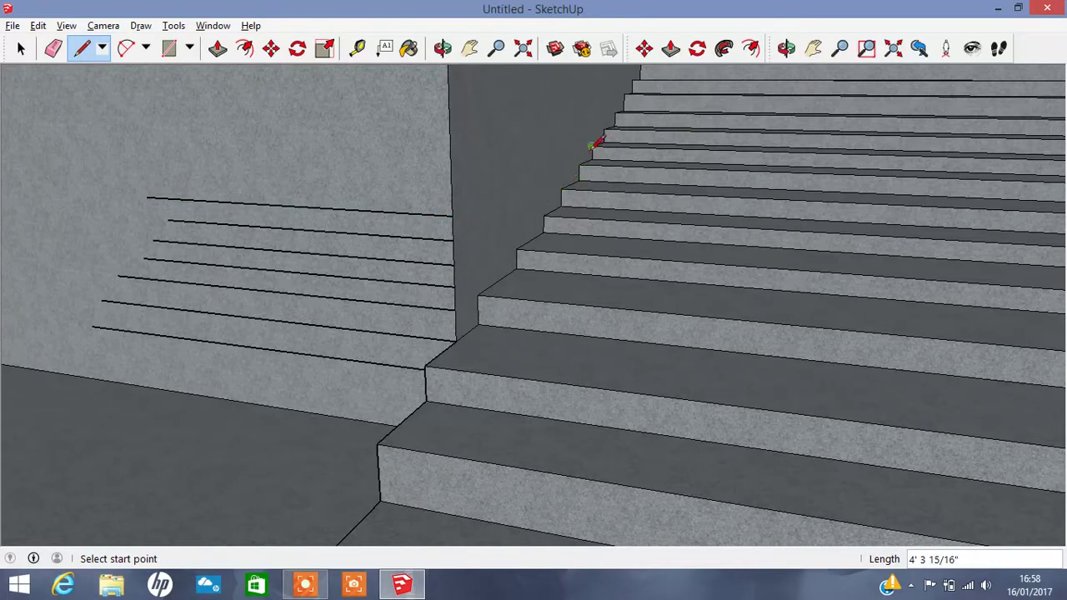
- Draw three more horizontal lines across the side wall, each level with a higher step
click(453, 193)
click(130, 177)
key(Escape)
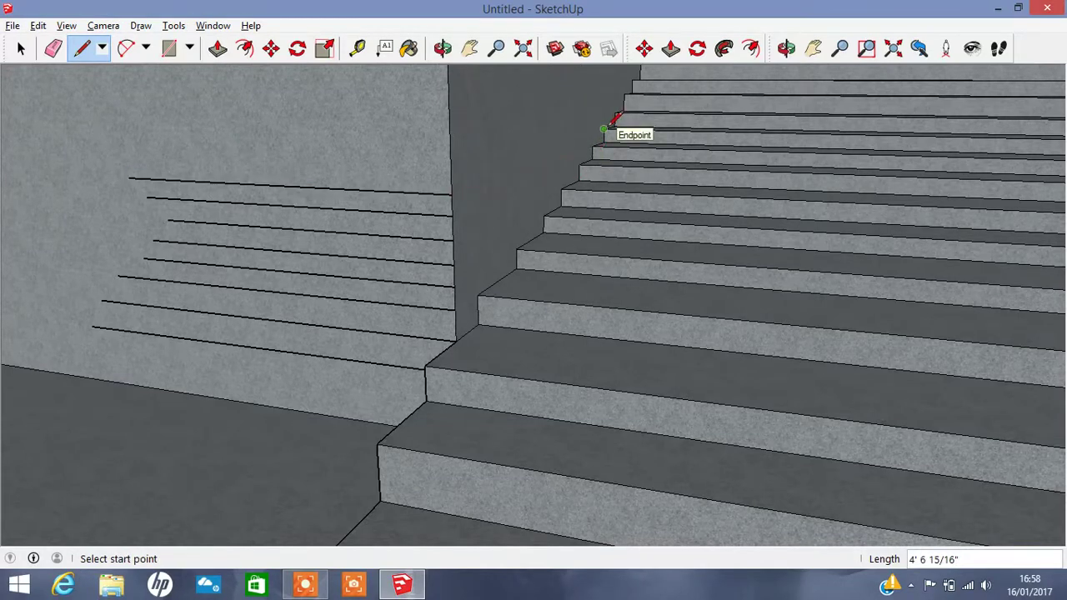
click(451, 172)
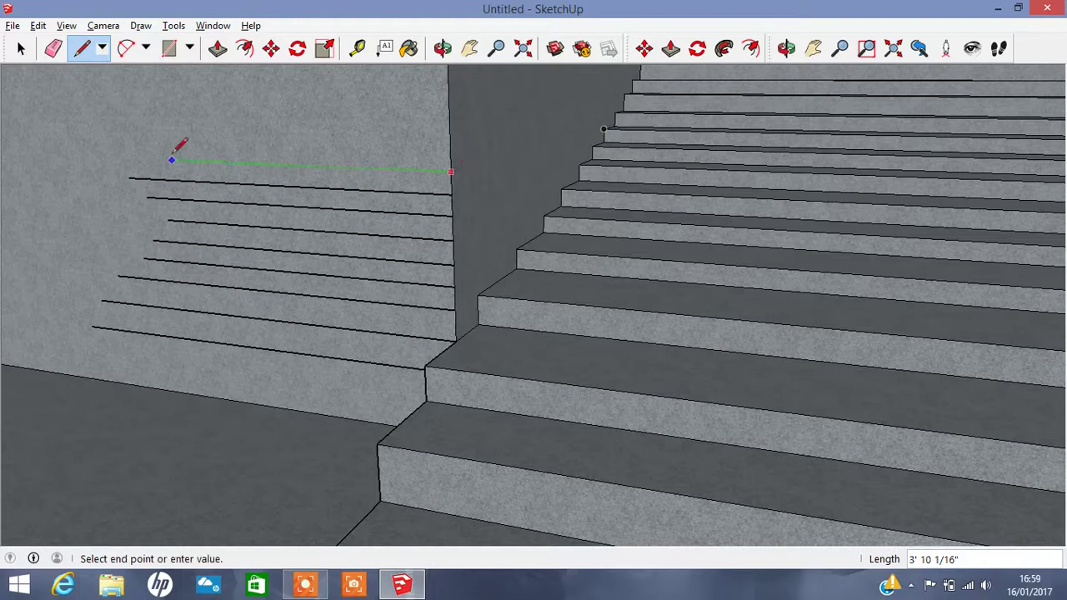
click(87, 156)
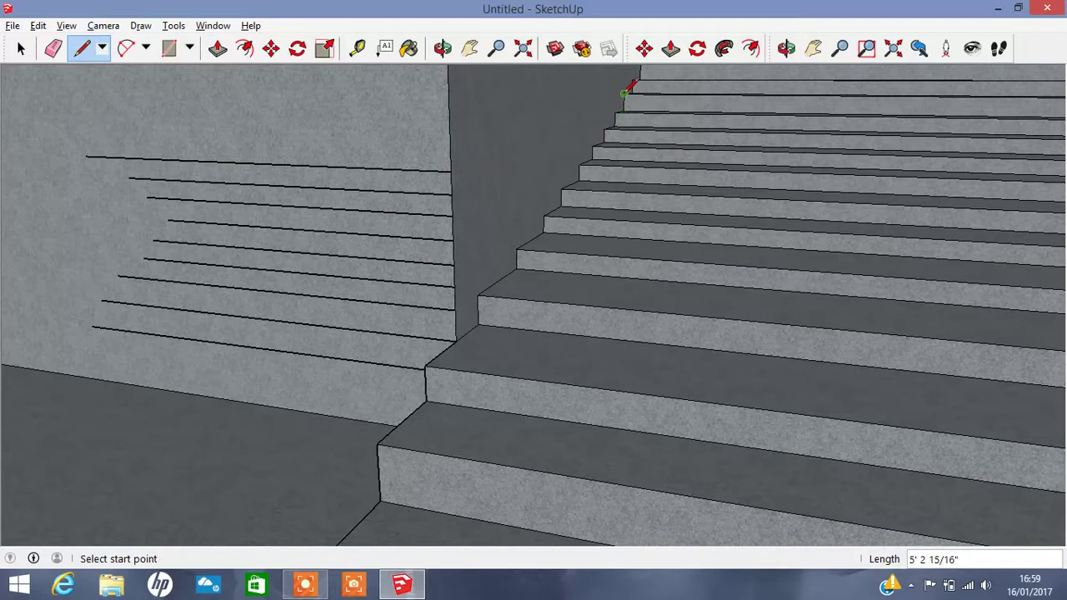
click(449, 113)
click(101, 107)
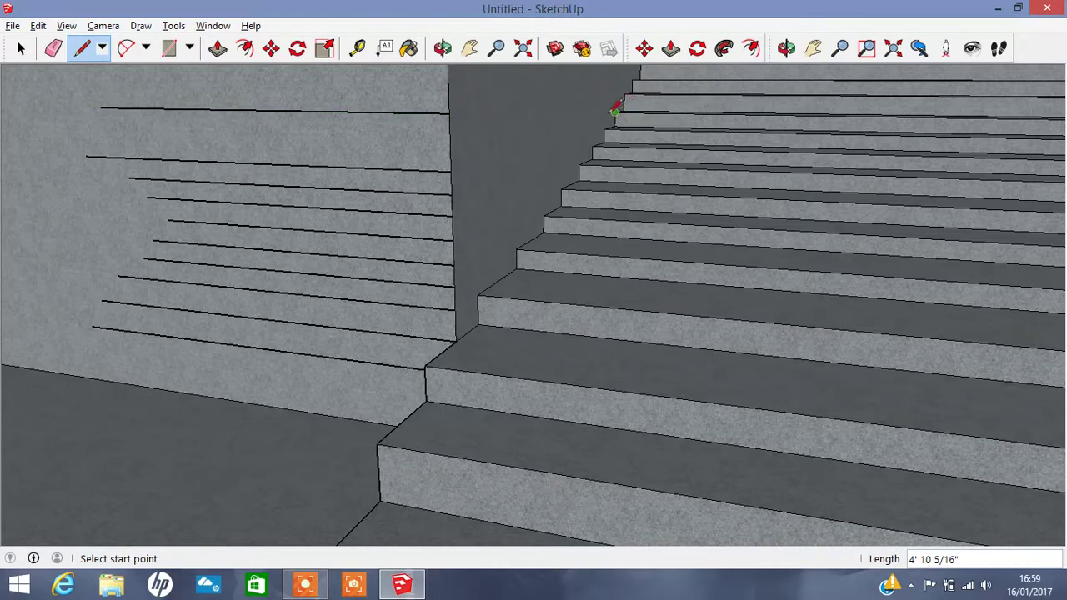
- Undo a misplaced wall line, abandon further line starts, and pan to show more of the upper wall
click(450, 142)
click(96, 131)
key(ctrl+z)
click(449, 145)
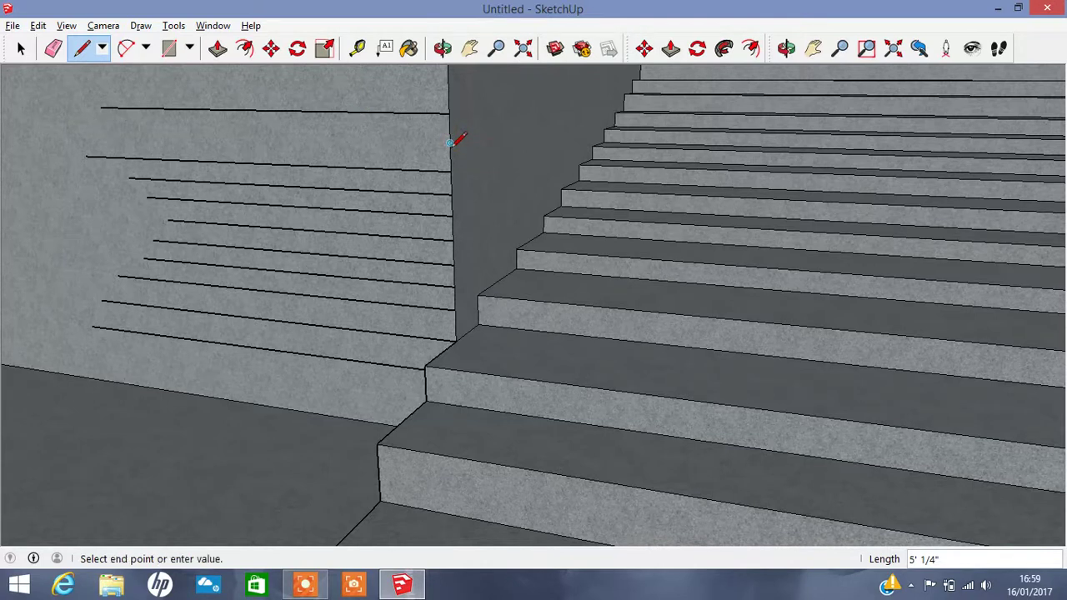
key(Escape)
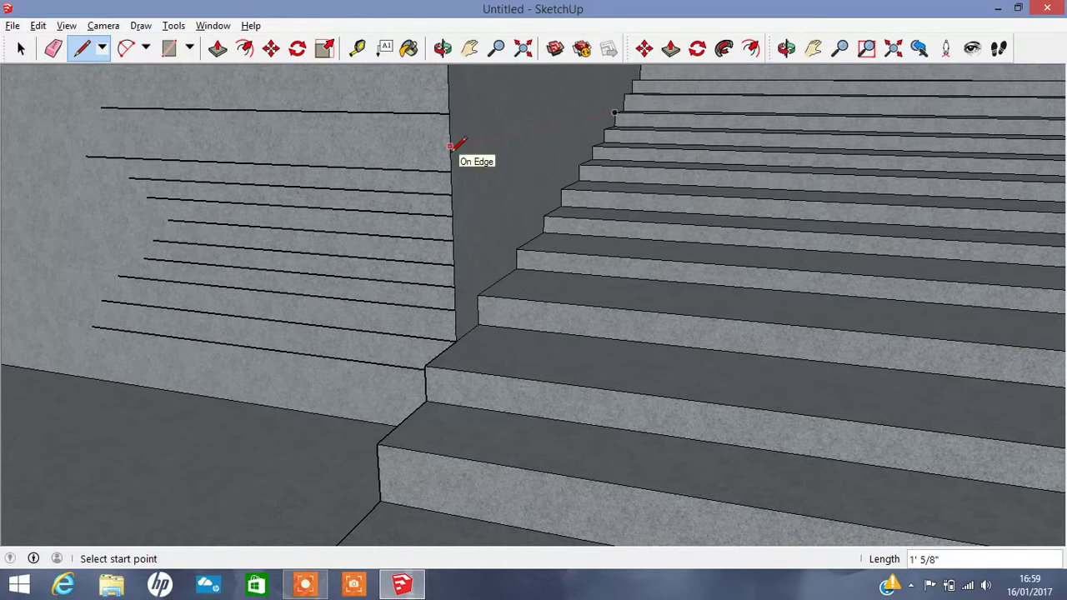
click(449, 146)
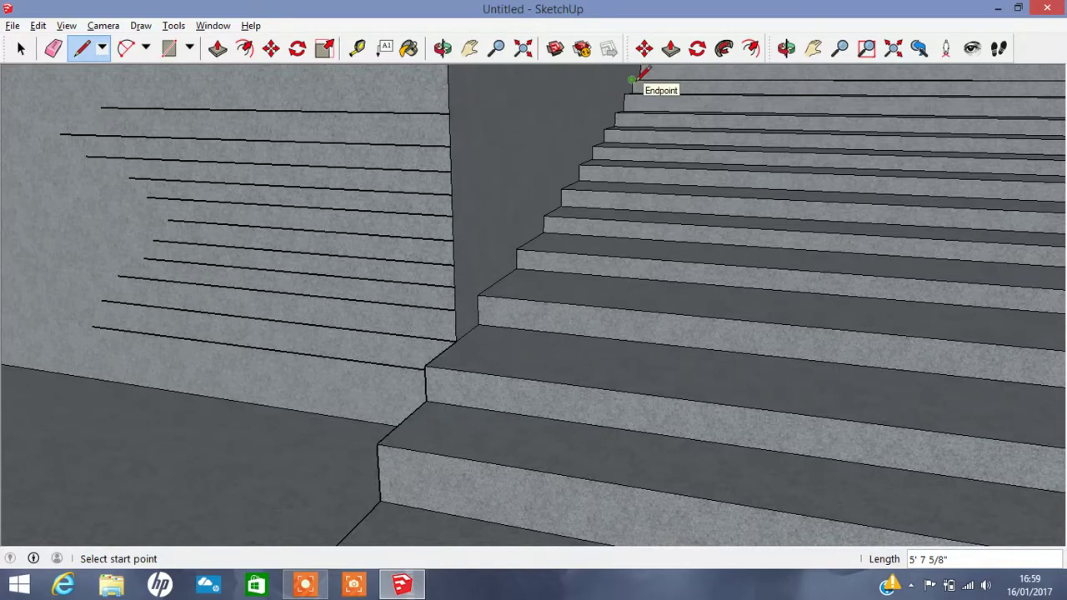
click(449, 84)
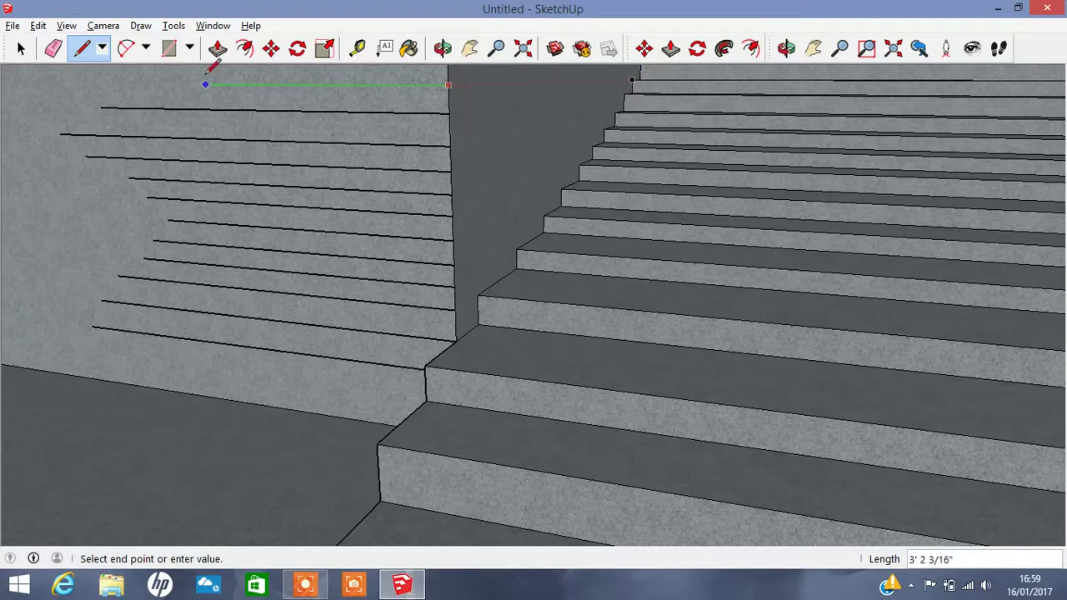
key(h)
drag(398, 174, 425, 371)
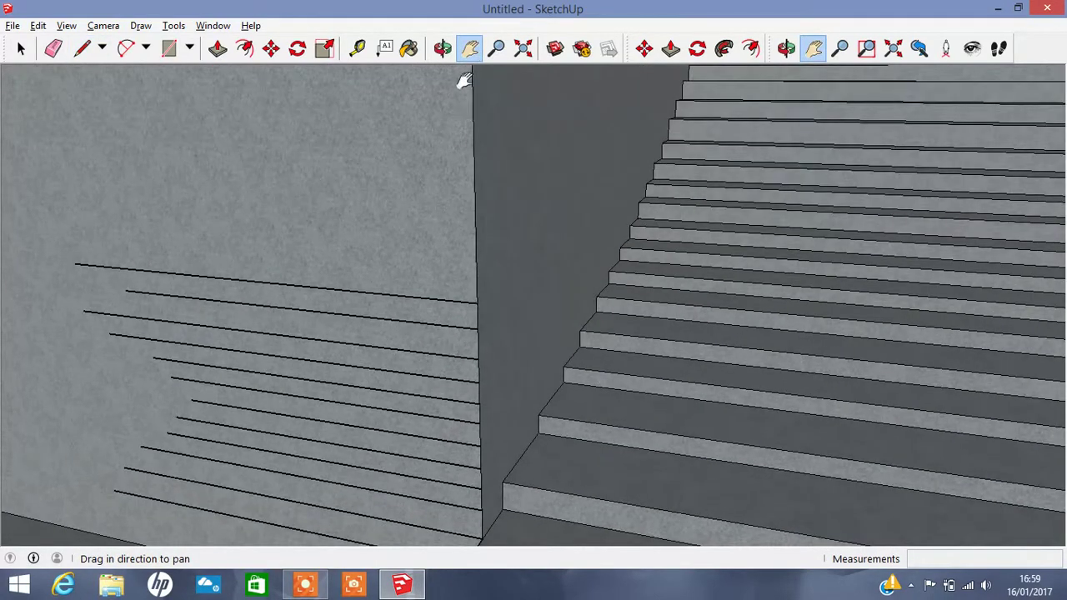
- Push the uppermost stair treads down about 2 inches with Push/Pull
click(443, 47)
mouse_move(491, 237)
mouse_down()
mouse_move(575, 189)
mouse_move(531, 160)
mouse_move(515, 250)
mouse_move(707, 109)
mouse_move(223, 92)
mouse_up()
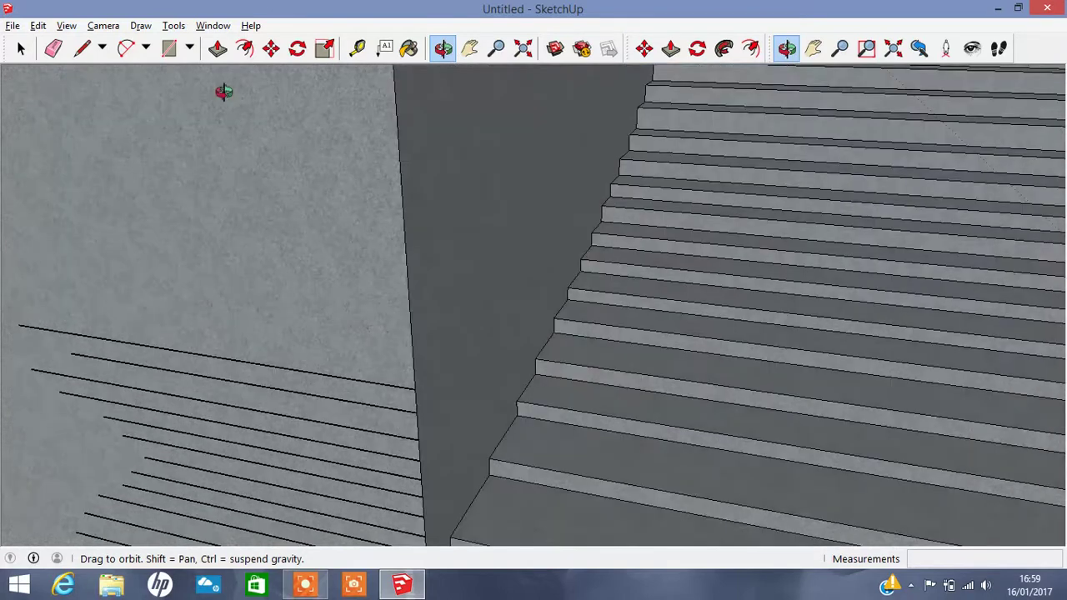
click(217, 48)
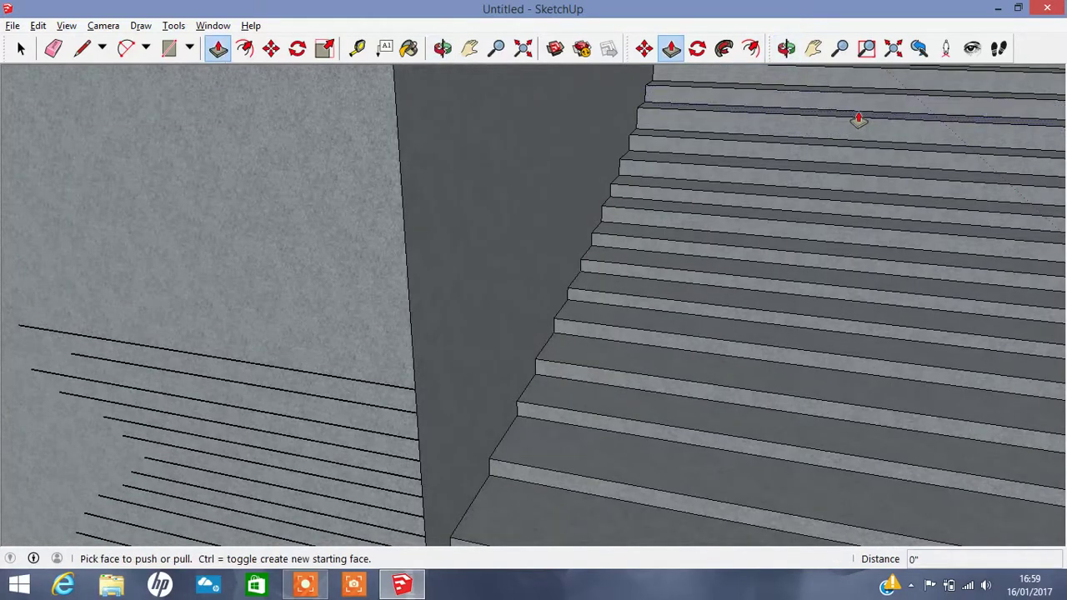
click(860, 121)
click(859, 129)
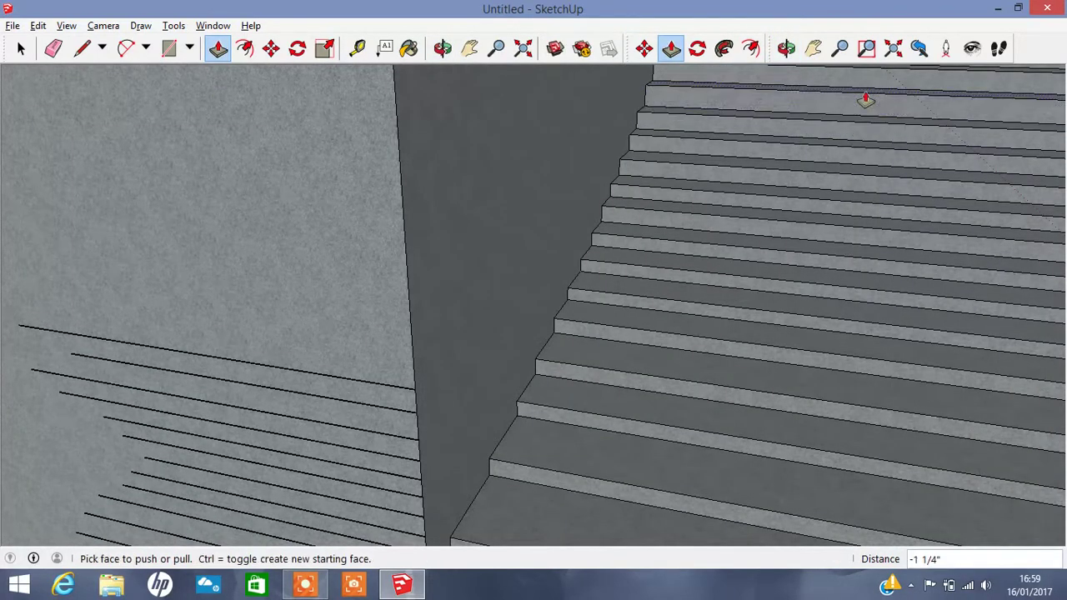
click(864, 98)
click(865, 104)
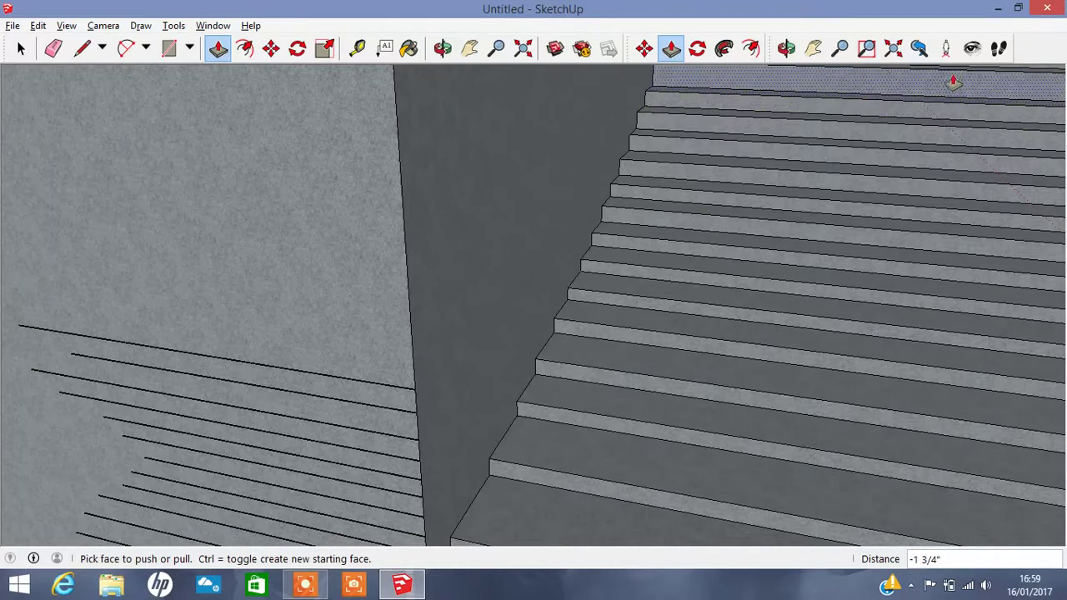
click(1007, 80)
click(697, 90)
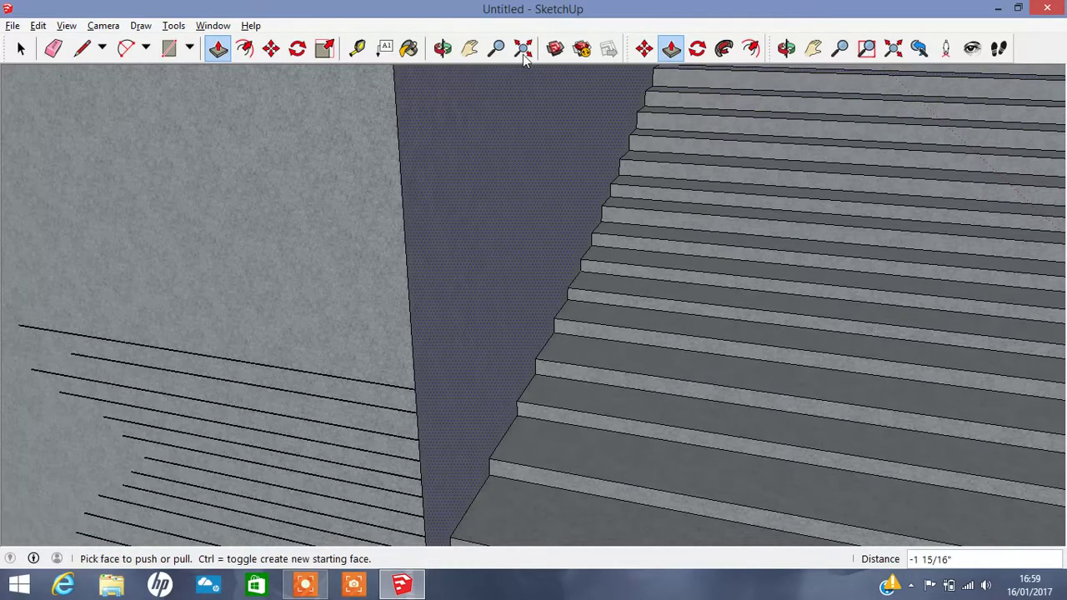
- Orbit to a level view showing the whole flight with the figure at the top
click(442, 47)
drag(517, 183, 595, 283)
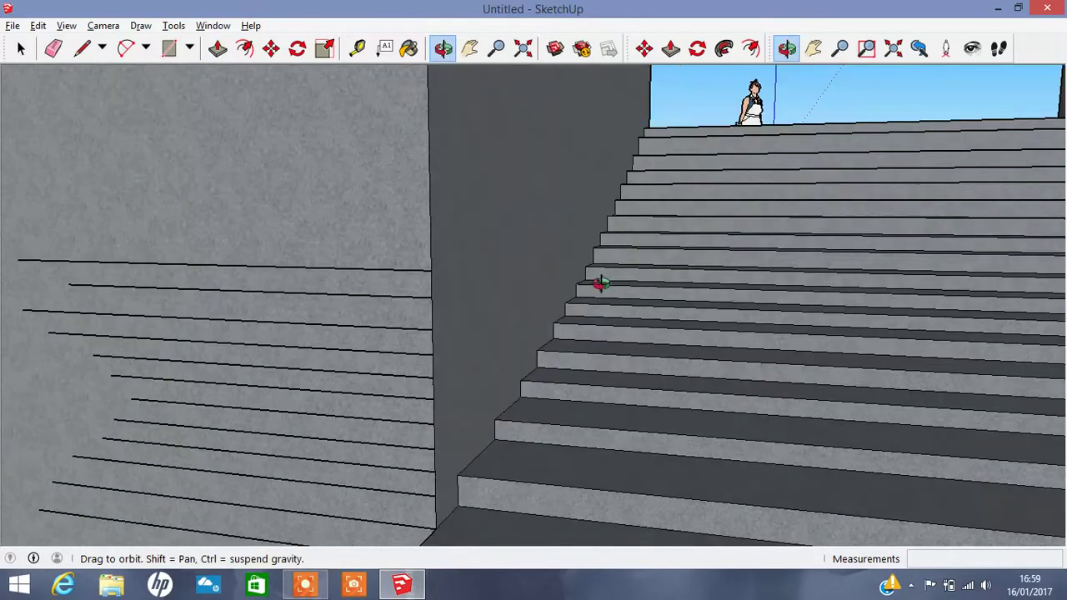
click(82, 48)
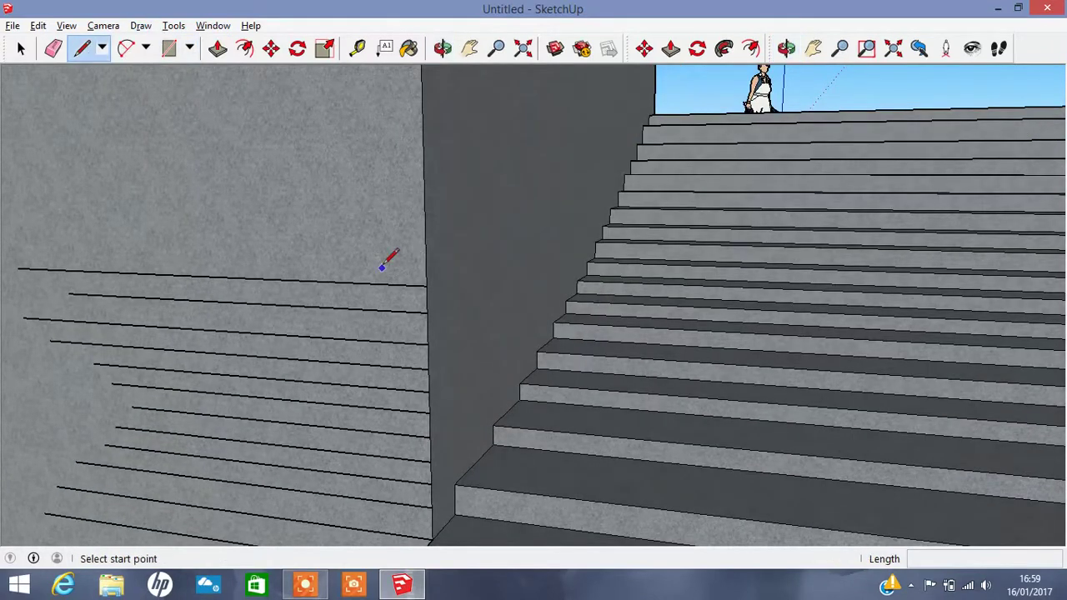
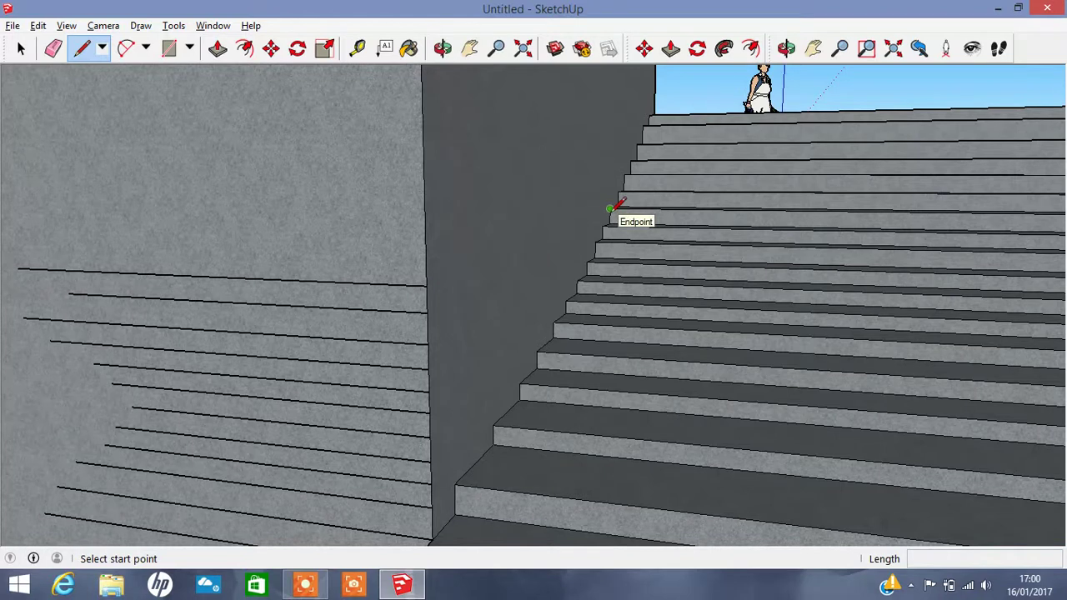
- Draw horizontal lines from the first three stair step edges across the side wall
click(426, 251)
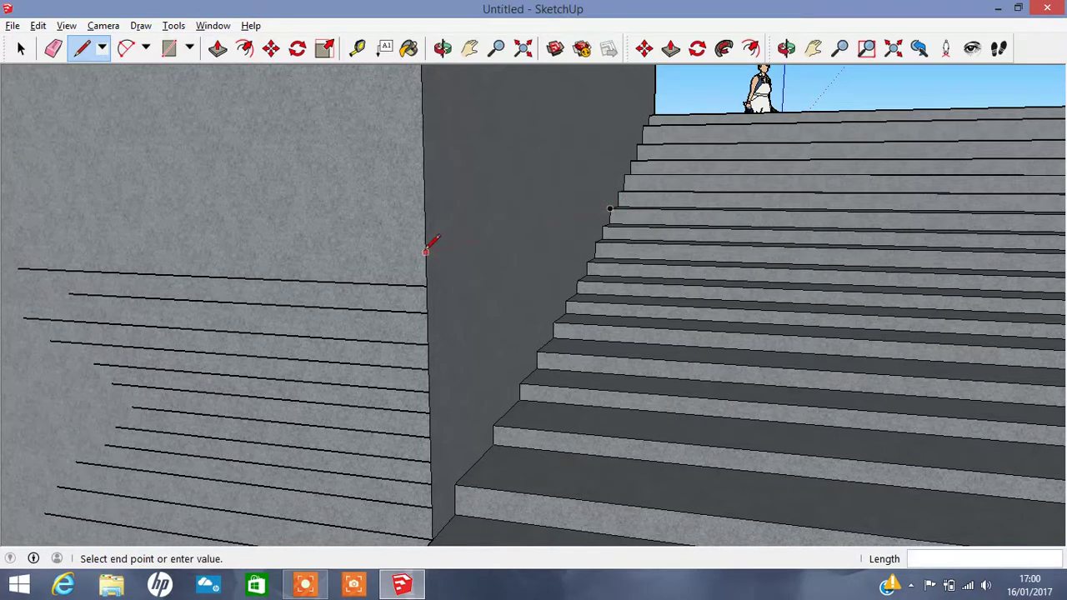
click(18, 240)
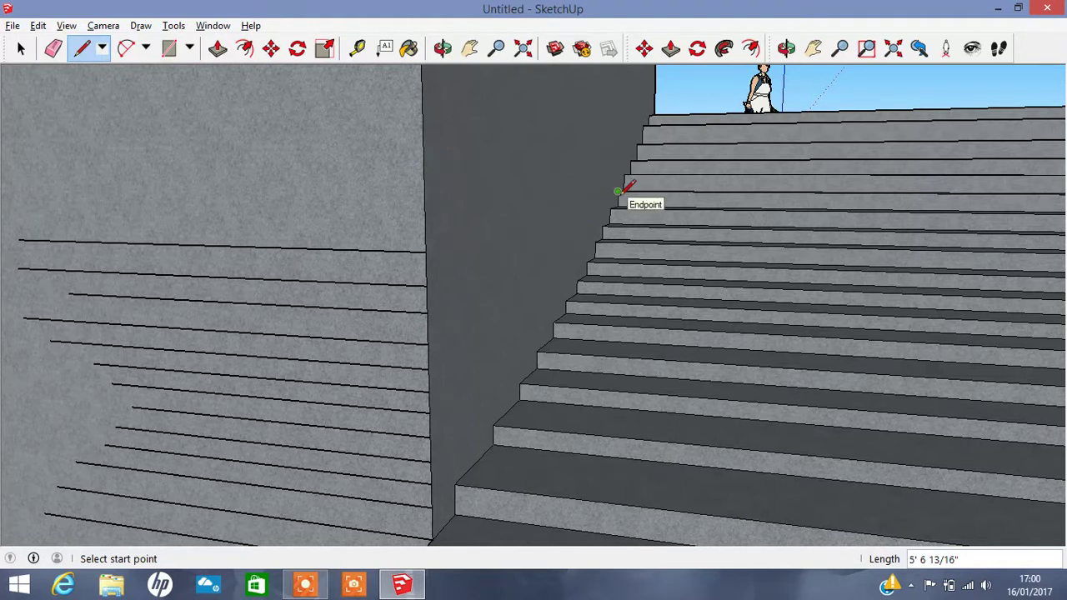
click(426, 216)
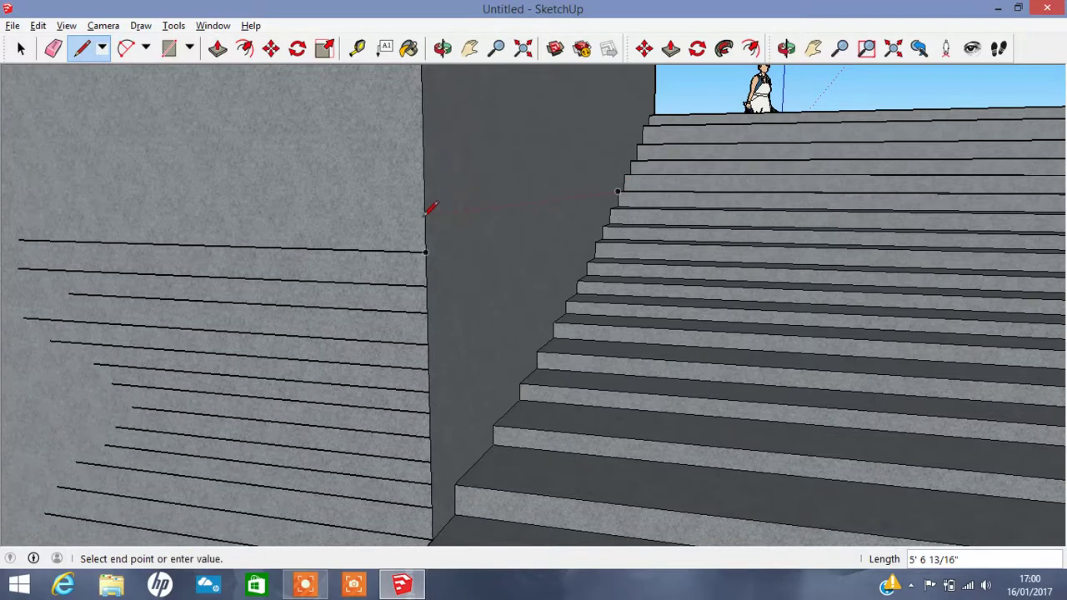
click(16, 209)
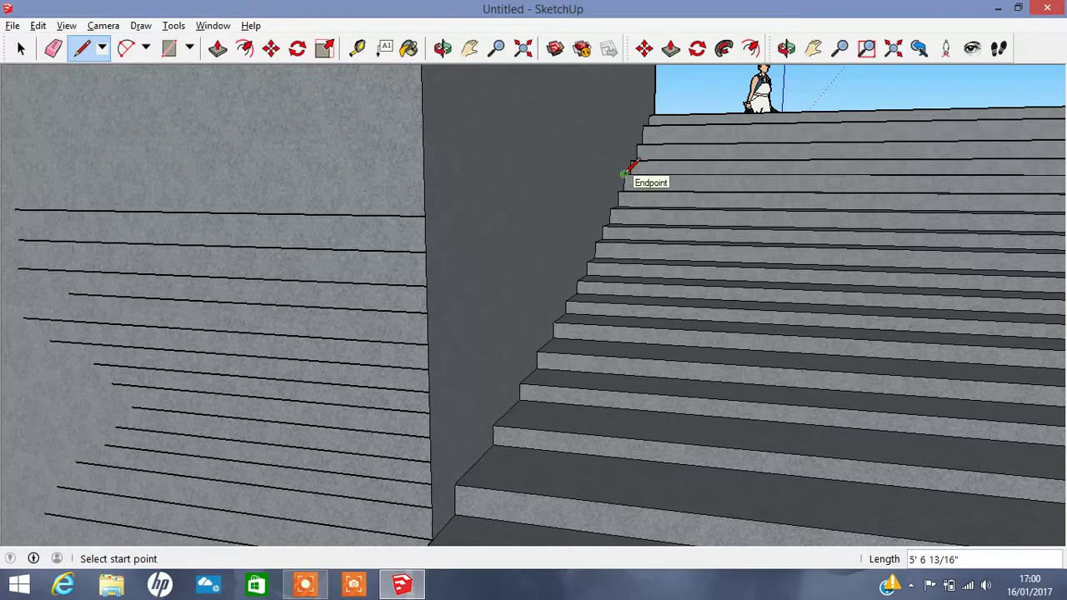
click(425, 172)
shift+middle_drag(210, 176, 563, 178)
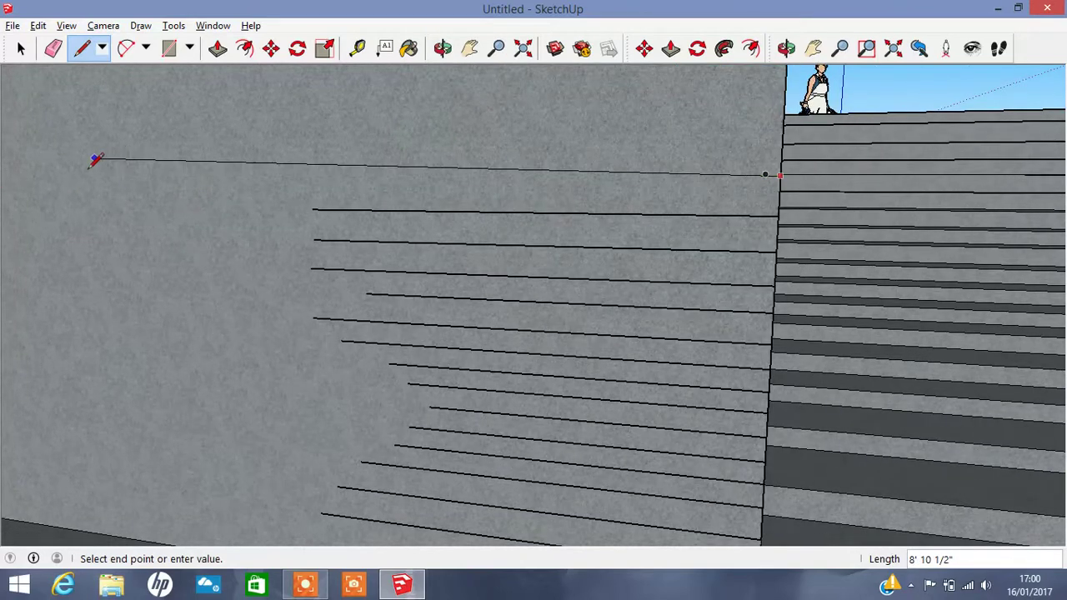
click(83, 175)
- Carry two more upper step lines across the side wall, level with each step
mouse_move(434, 219)
middle_down()
mouse_move(160, 326)
mouse_move(393, 291)
mouse_move(866, 177)
mouse_move(634, 150)
middle_up()
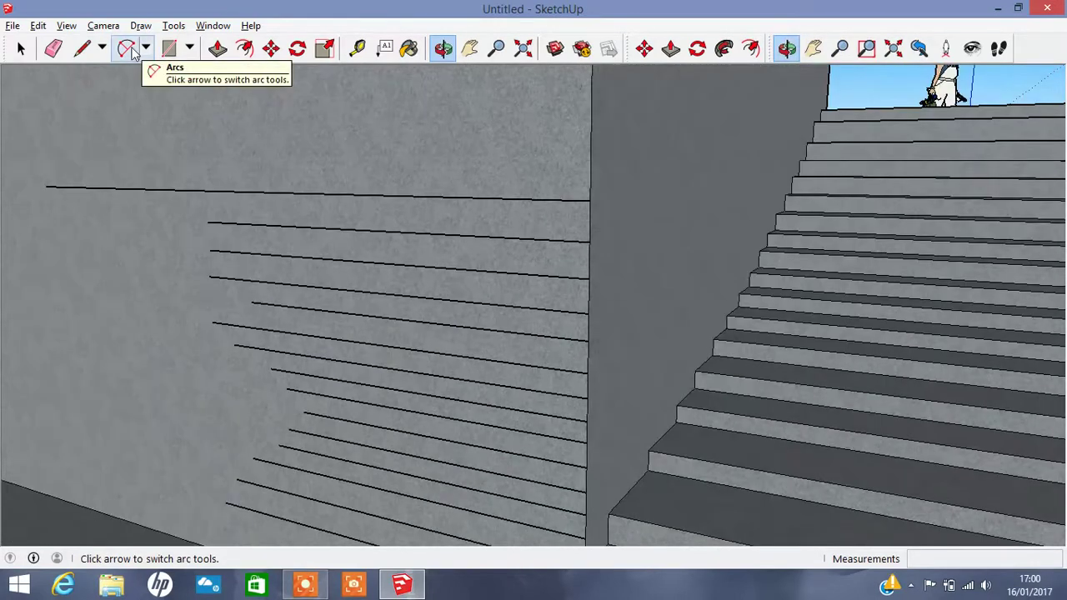
click(82, 47)
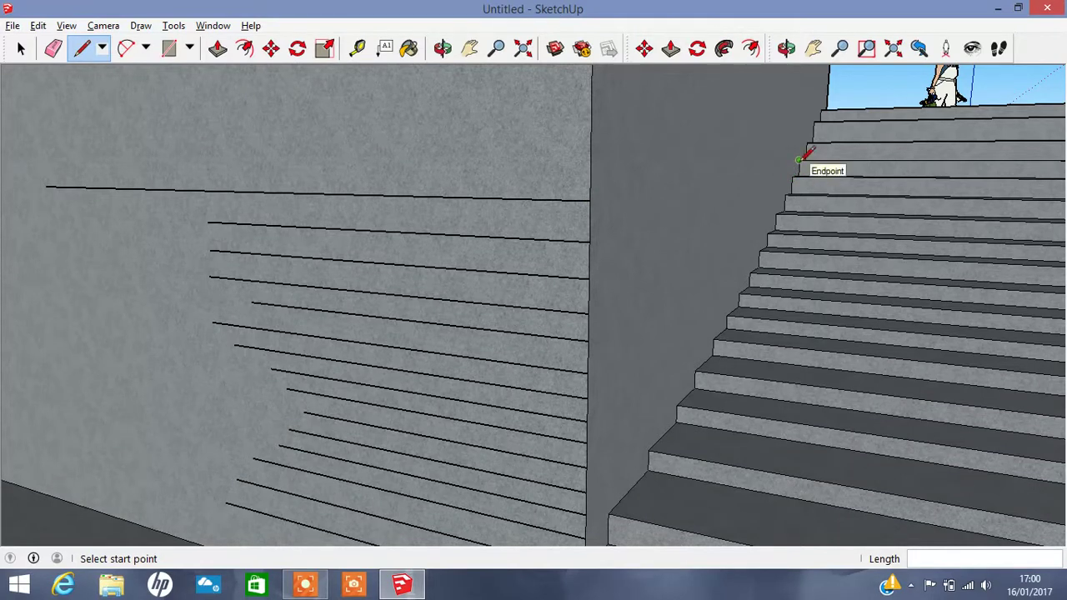
click(591, 161)
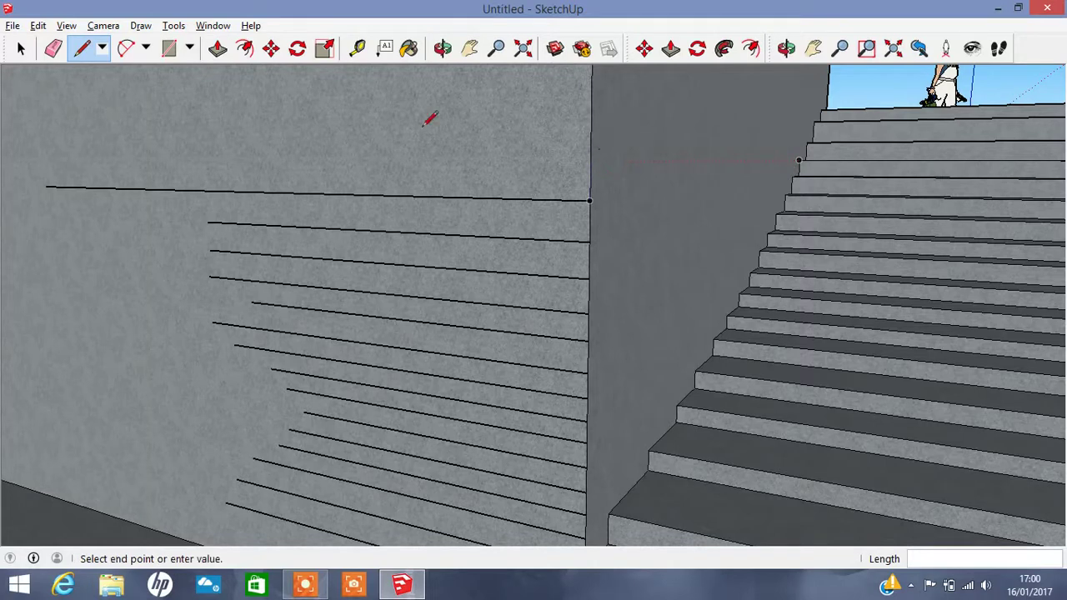
click(55, 160)
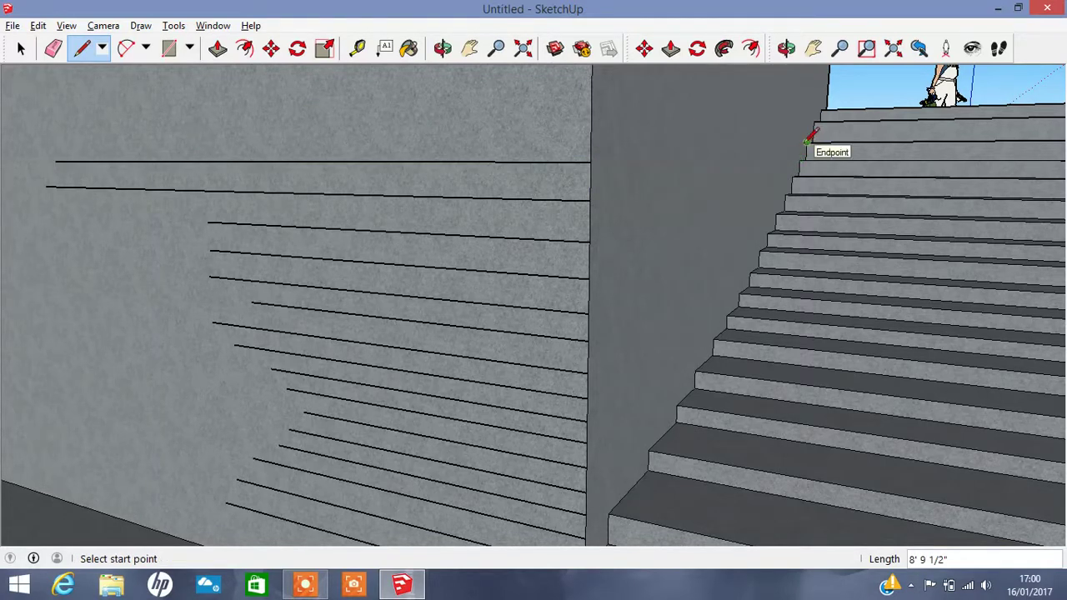
click(590, 113)
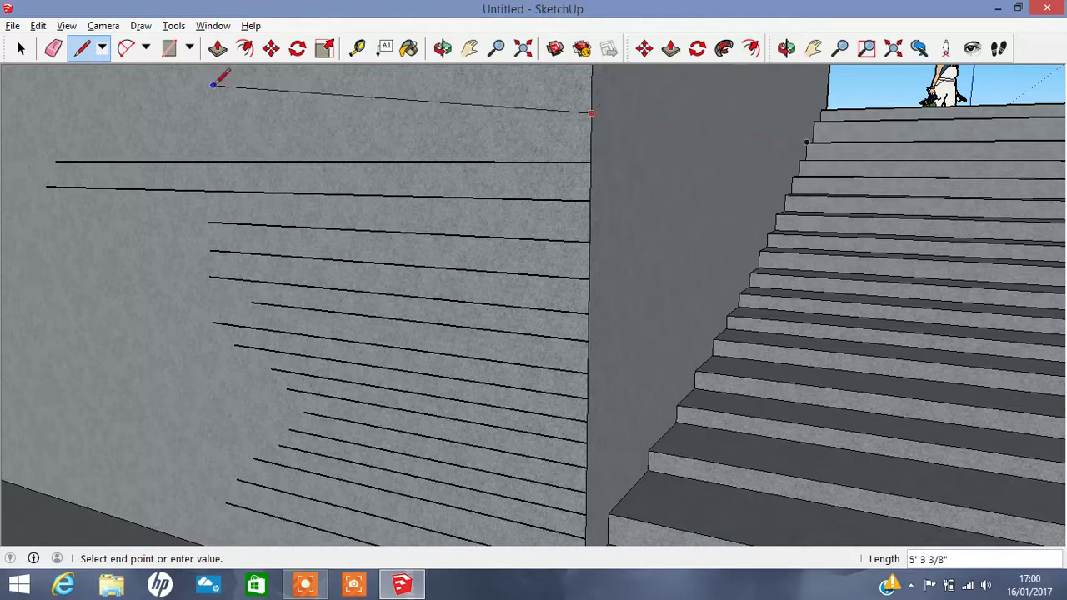
click(67, 127)
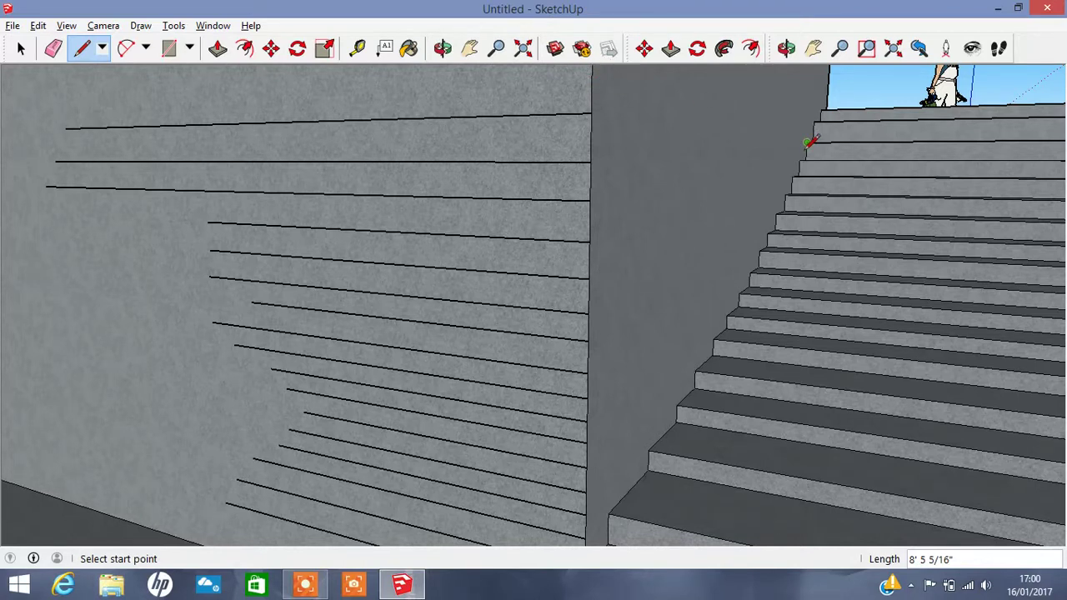
click(469, 48)
mouse_move(429, 232)
mouse_down()
mouse_move(377, 297)
mouse_move(357, 239)
mouse_up()
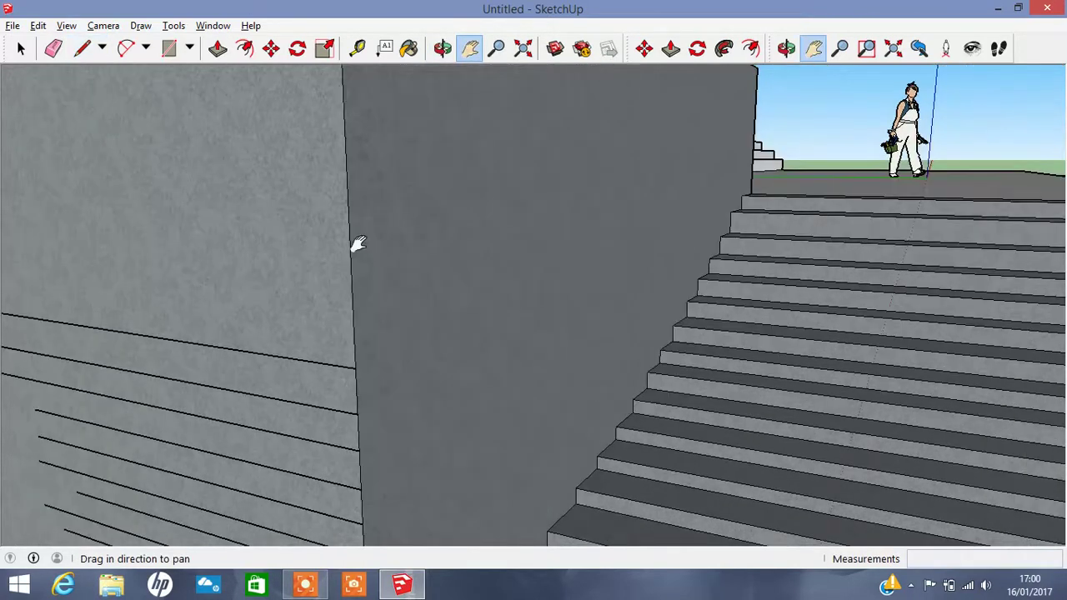
- Push the upper stair face in by 1 3/8 inches
click(443, 47)
mouse_move(713, 267)
mouse_down()
mouse_move(607, 292)
mouse_move(255, 62)
mouse_up()
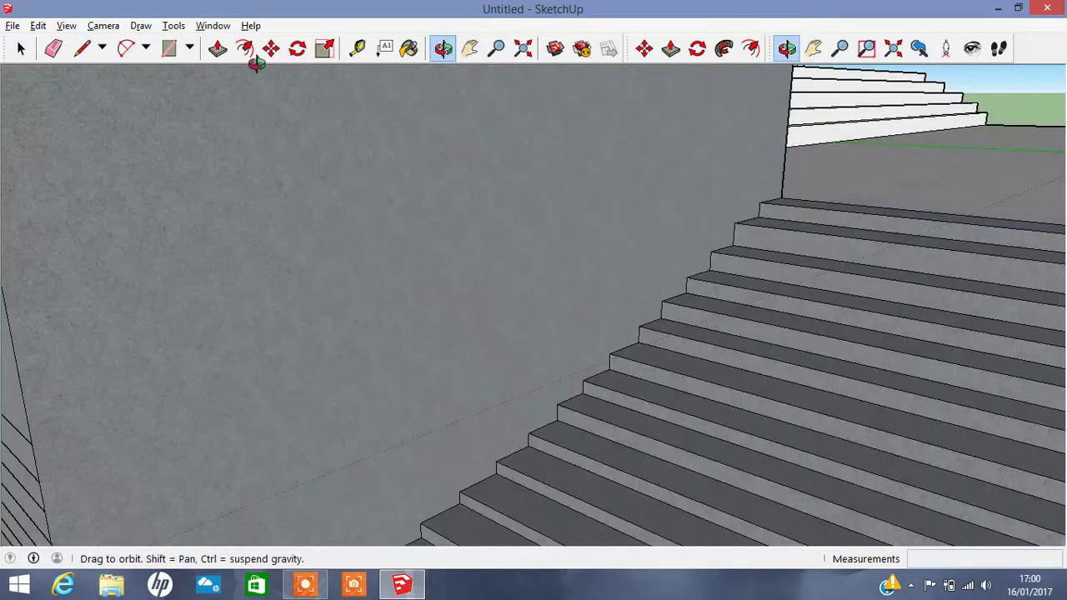
click(217, 48)
click(793, 242)
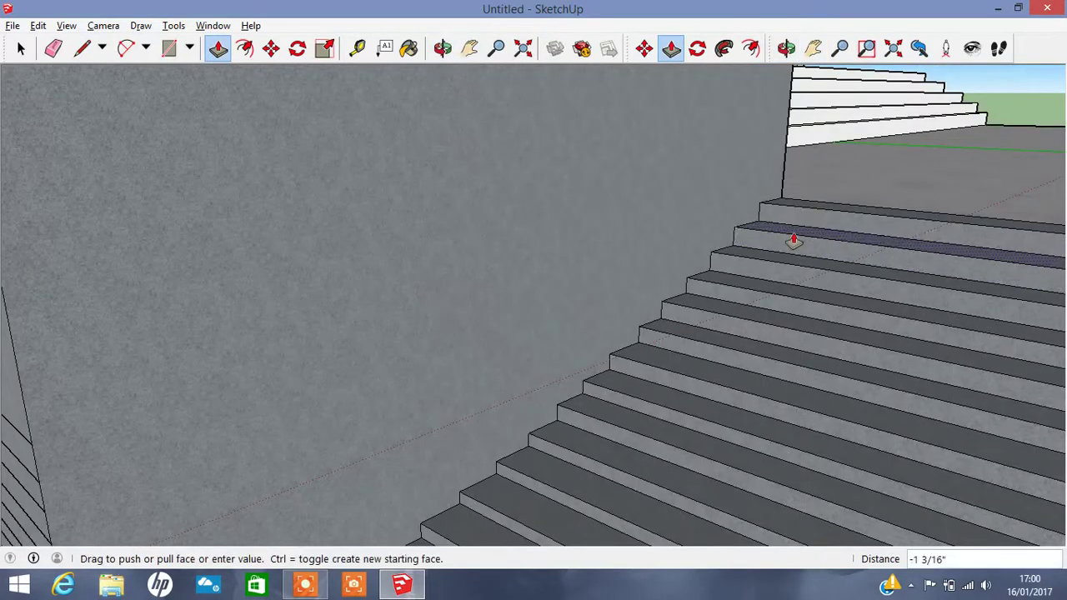
click(794, 241)
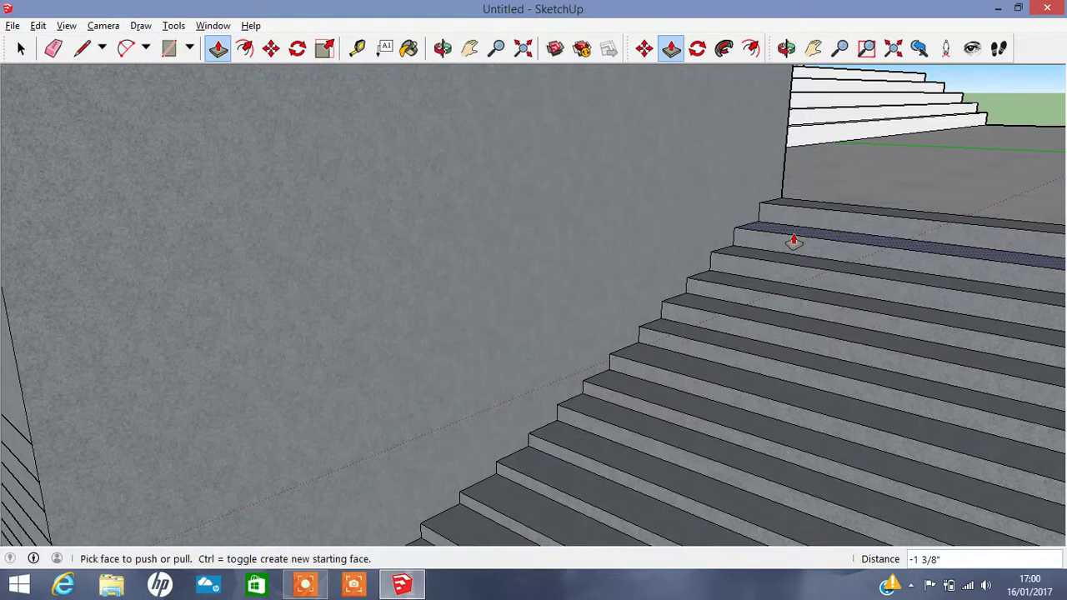
- Draw a line across the left wall, then cancel a second unfinished line
click(85, 52)
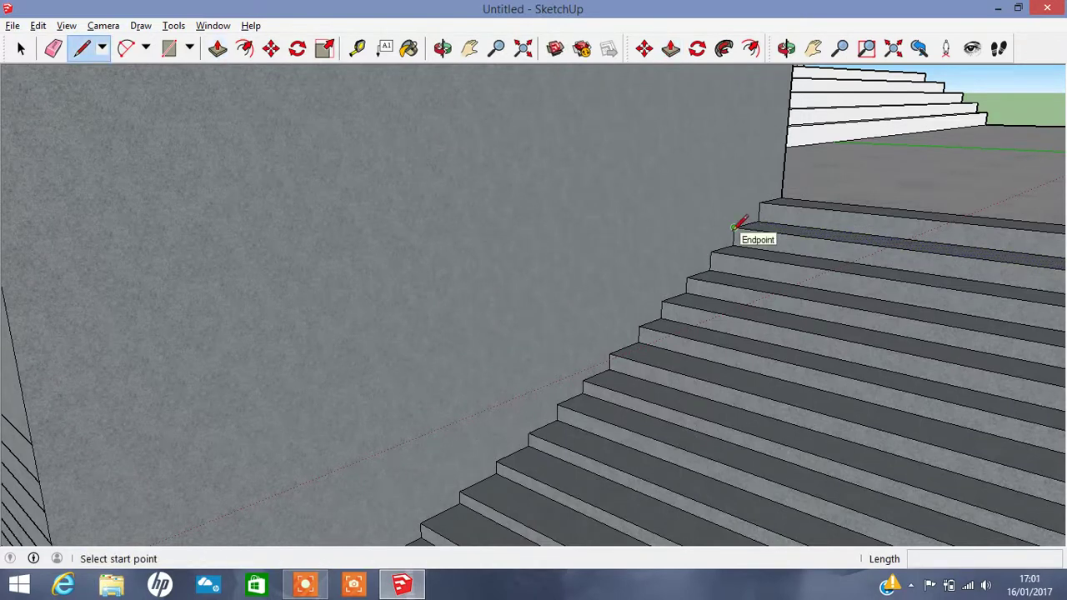
click(25, 406)
middle_drag(29, 400, 154, 286)
click(132, 285)
click(316, 360)
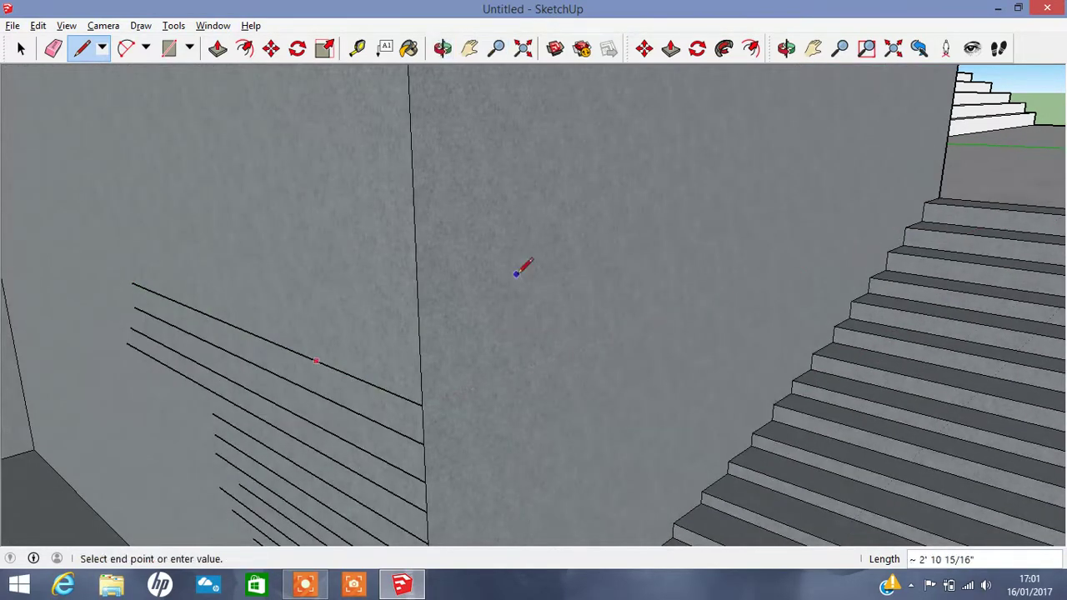
key(Escape)
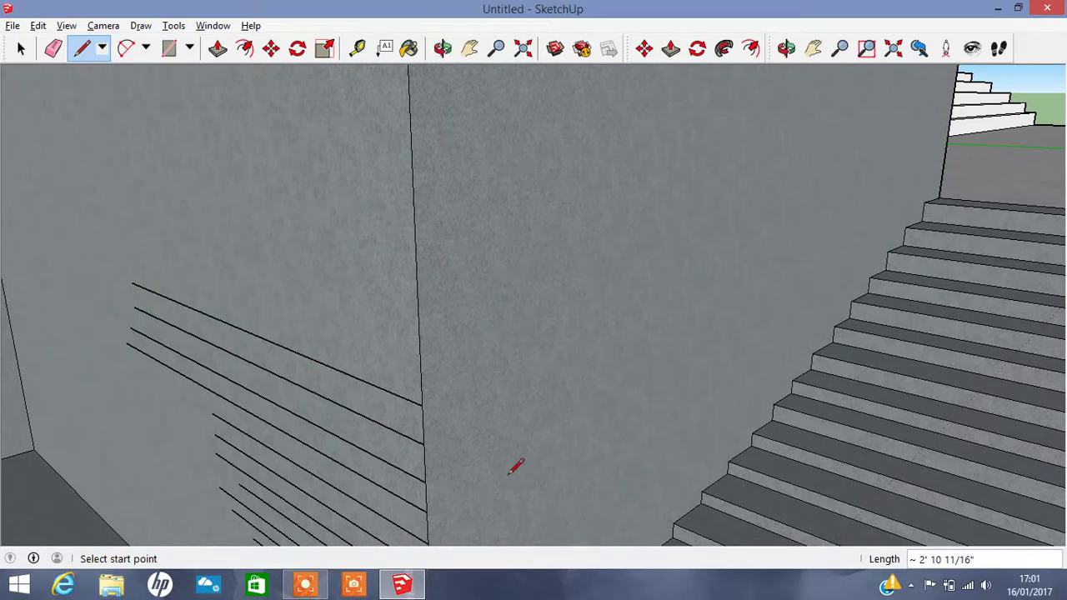
- Orbit and pan until the lined side wall faces the front
click(442, 48)
mouse_move(534, 181)
mouse_down()
mouse_move(181, 186)
mouse_move(157, 265)
mouse_move(672, 375)
mouse_up()
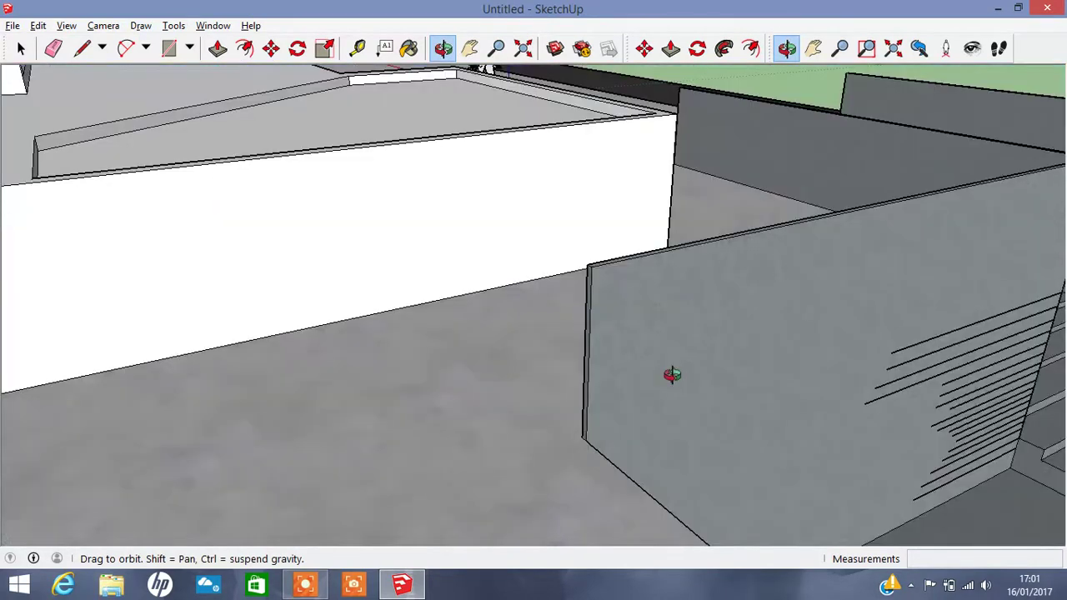
scroll(672, 375, up, 2)
mouse_move(660, 245)
shift+middle_down()
mouse_move(378, 169)
mouse_move(476, 107)
shift+middle_up()
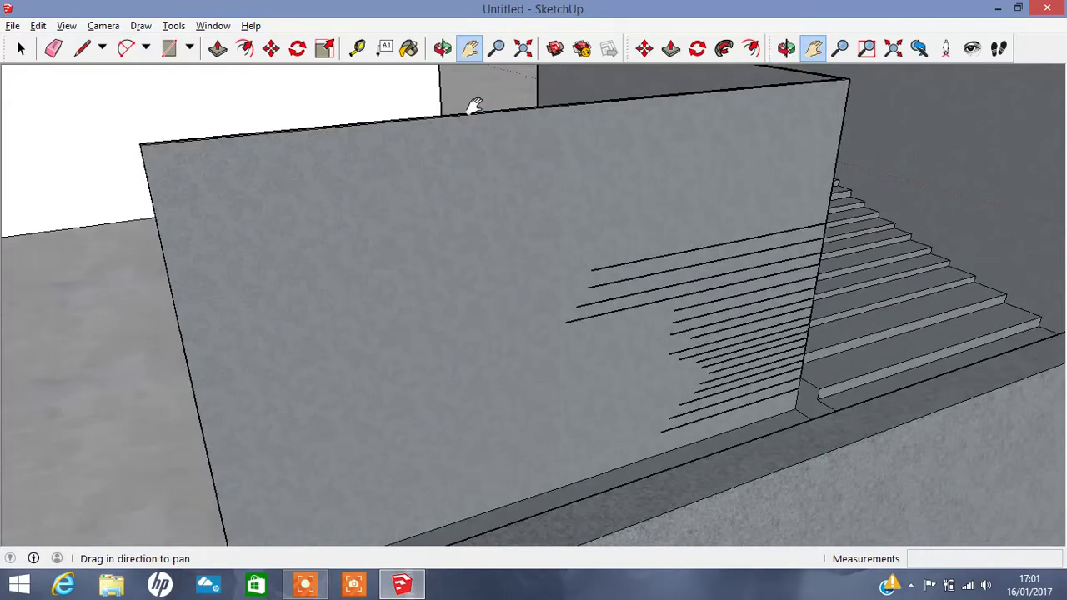
click(443, 47)
mouse_move(574, 365)
mouse_down()
mouse_move(520, 435)
mouse_move(673, 508)
mouse_move(600, 398)
mouse_move(572, 386)
mouse_move(655, 510)
mouse_move(897, 512)
mouse_move(764, 514)
mouse_up()
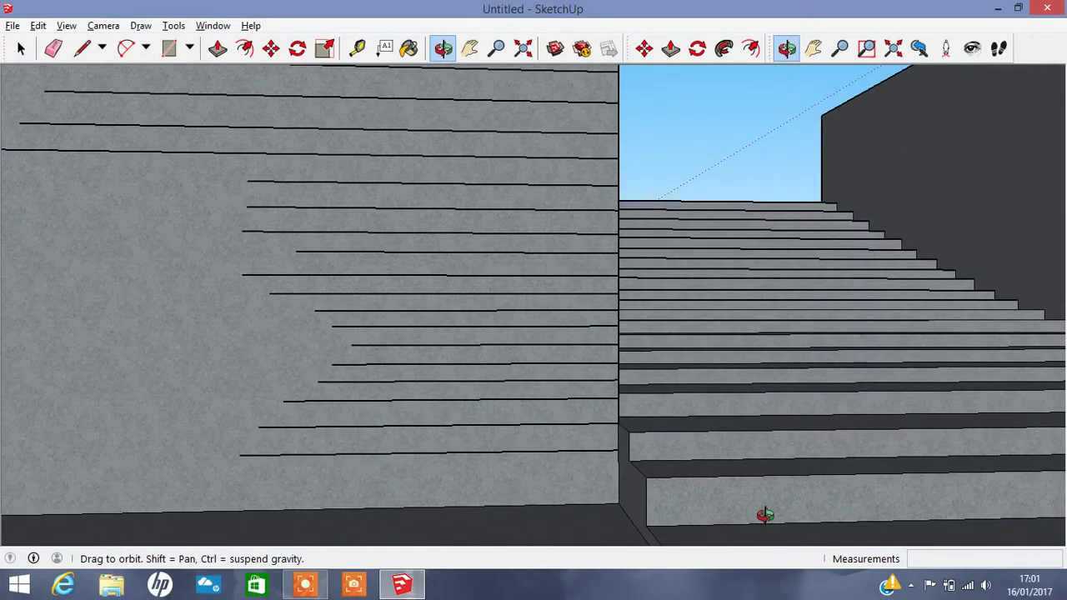
- Draw five vertical risers between the lowest tread lines on the wall
click(83, 50)
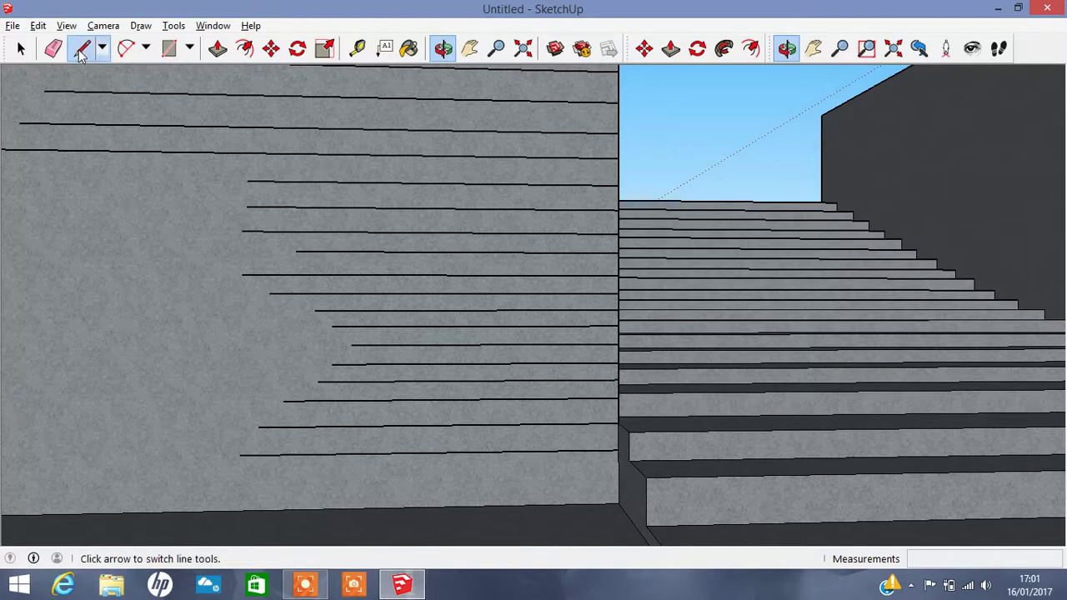
click(563, 451)
click(564, 426)
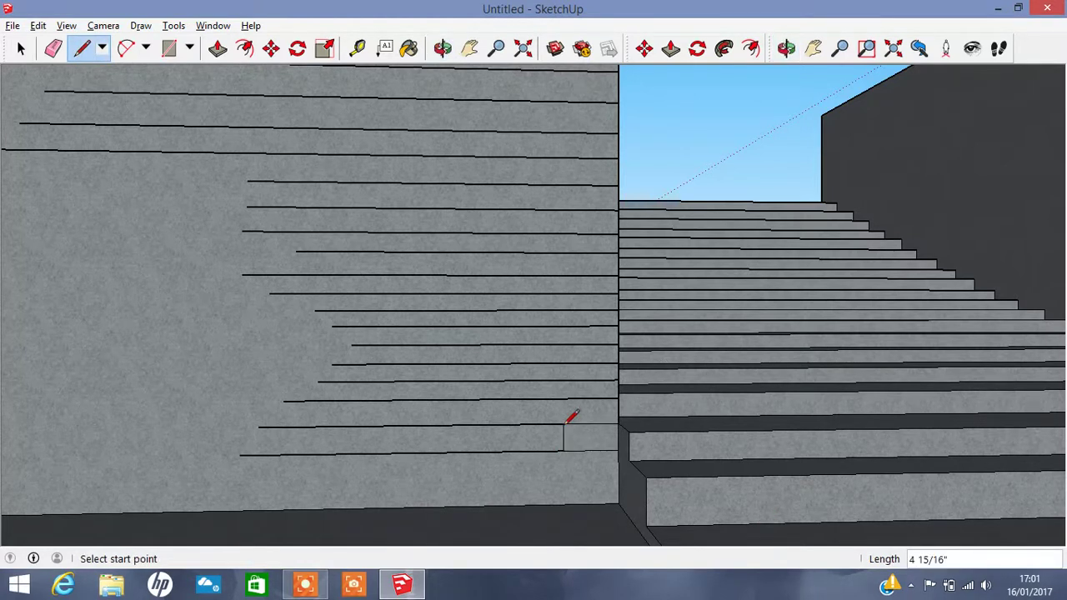
click(526, 426)
click(526, 400)
click(485, 399)
click(487, 383)
click(451, 380)
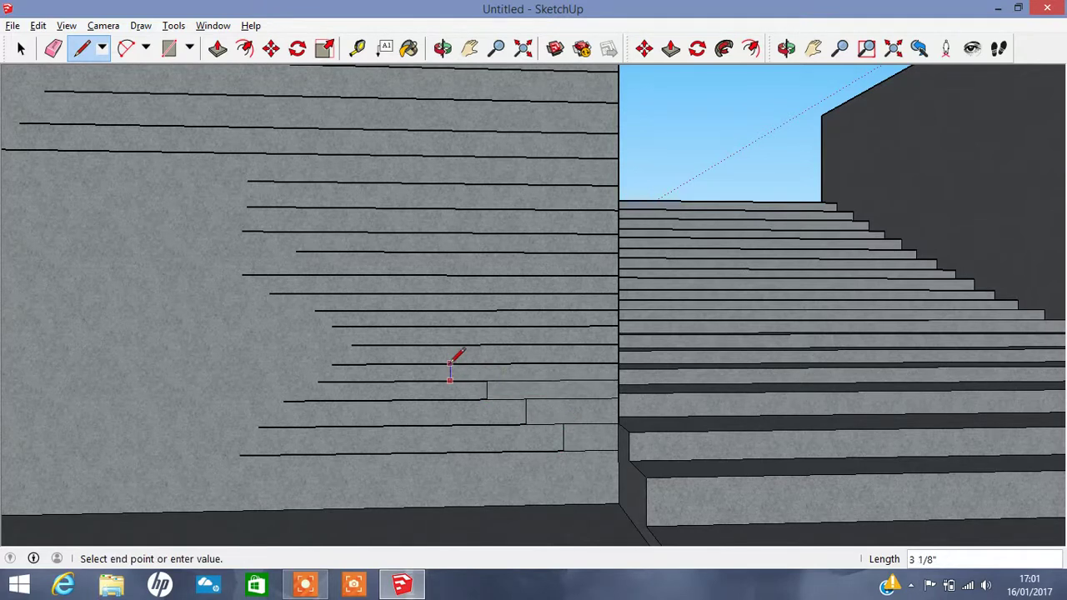
click(450, 363)
click(419, 363)
click(420, 346)
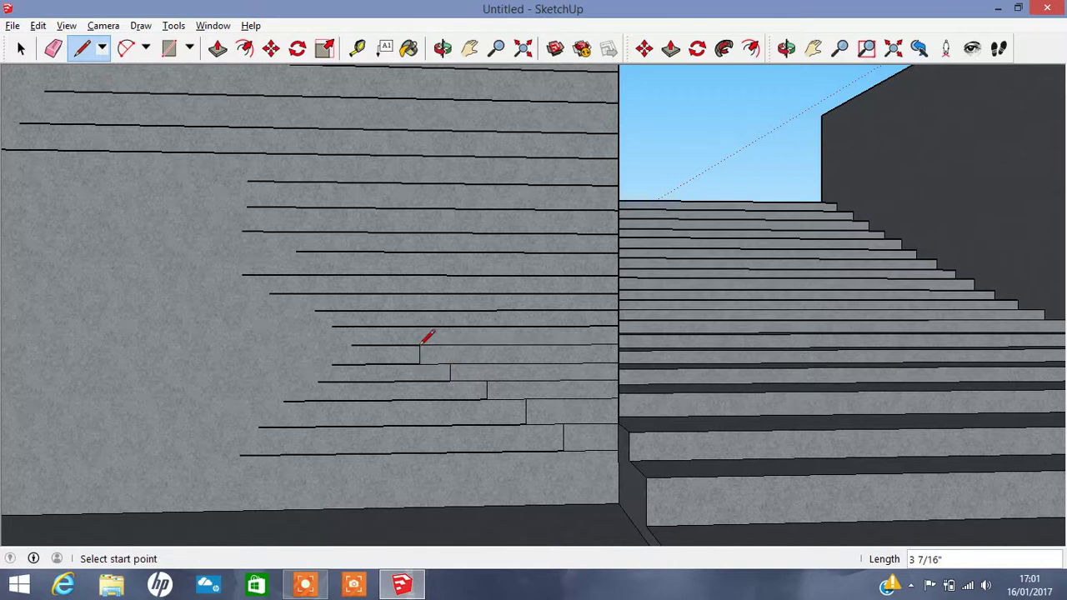
- Add four more risers, then a tread line and riser higher up the stair
click(385, 345)
click(385, 326)
click(359, 326)
click(358, 310)
click(336, 310)
click(337, 293)
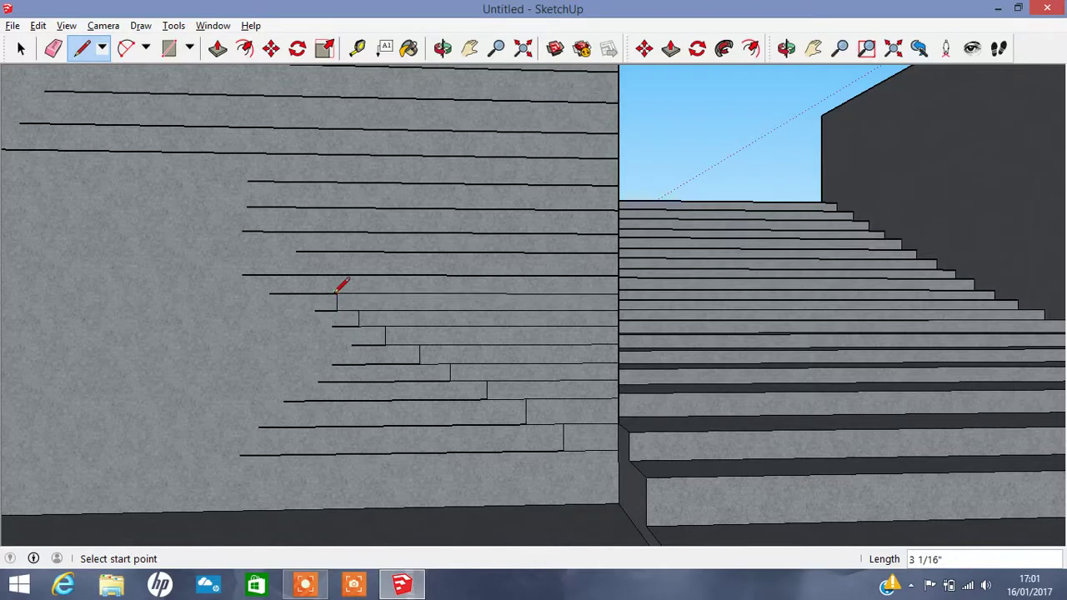
click(303, 292)
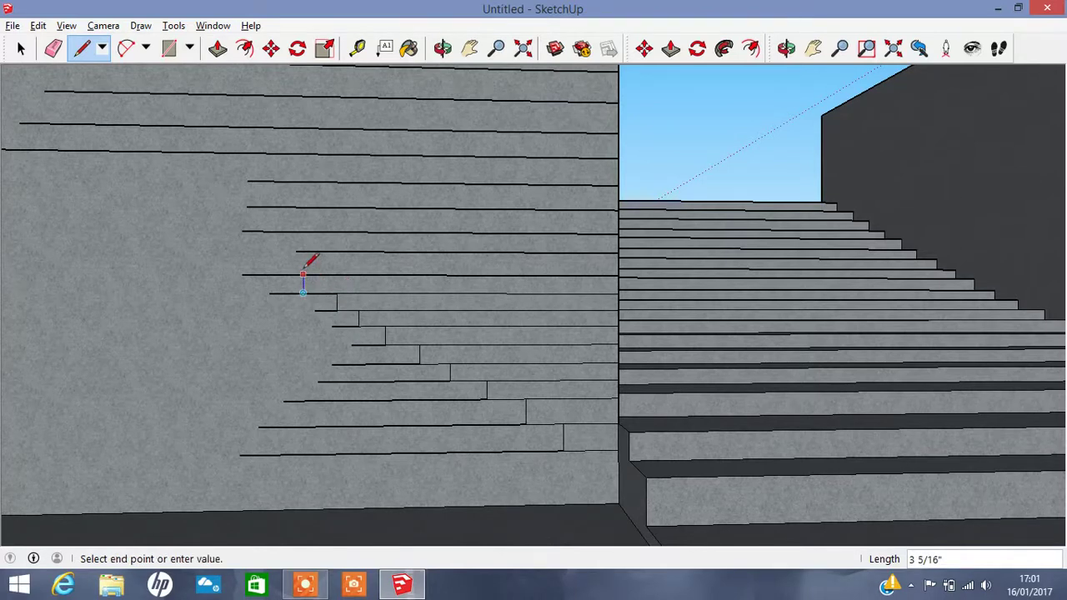
click(304, 275)
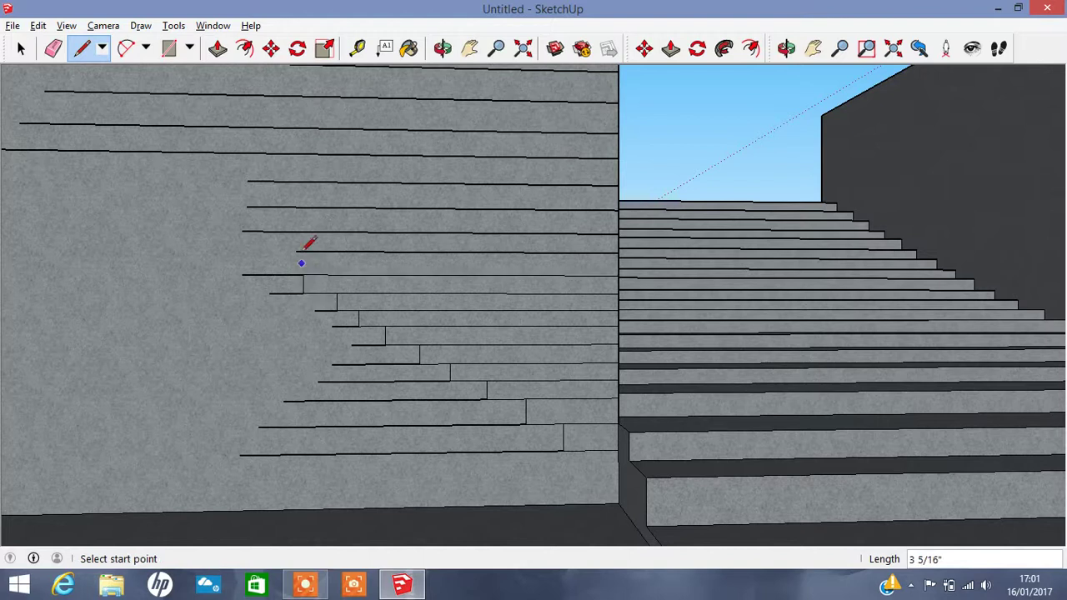
drag(295, 250, 202, 250)
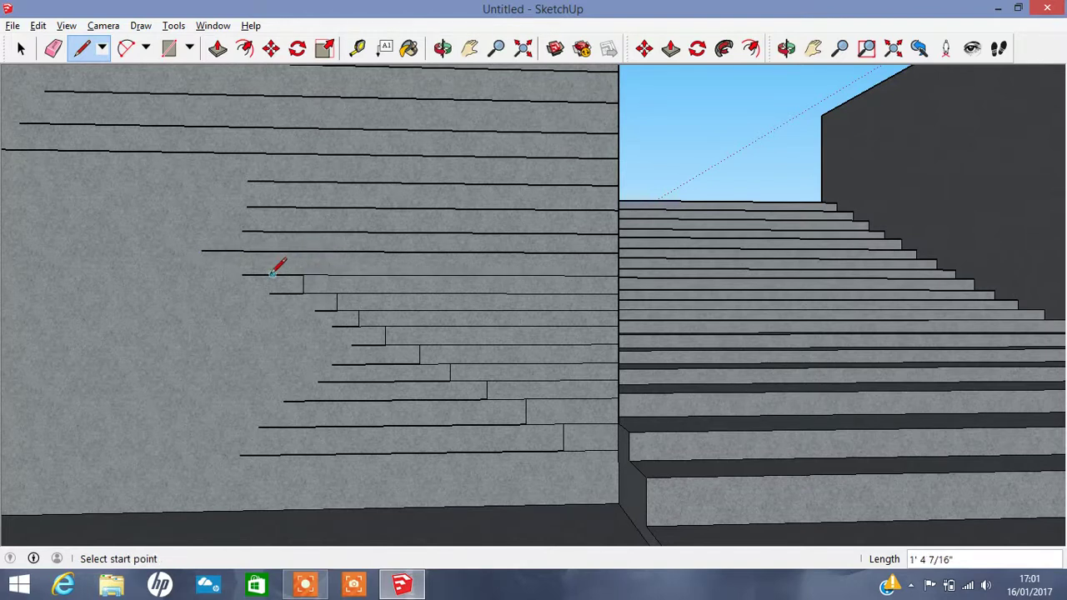
drag(272, 274, 273, 250)
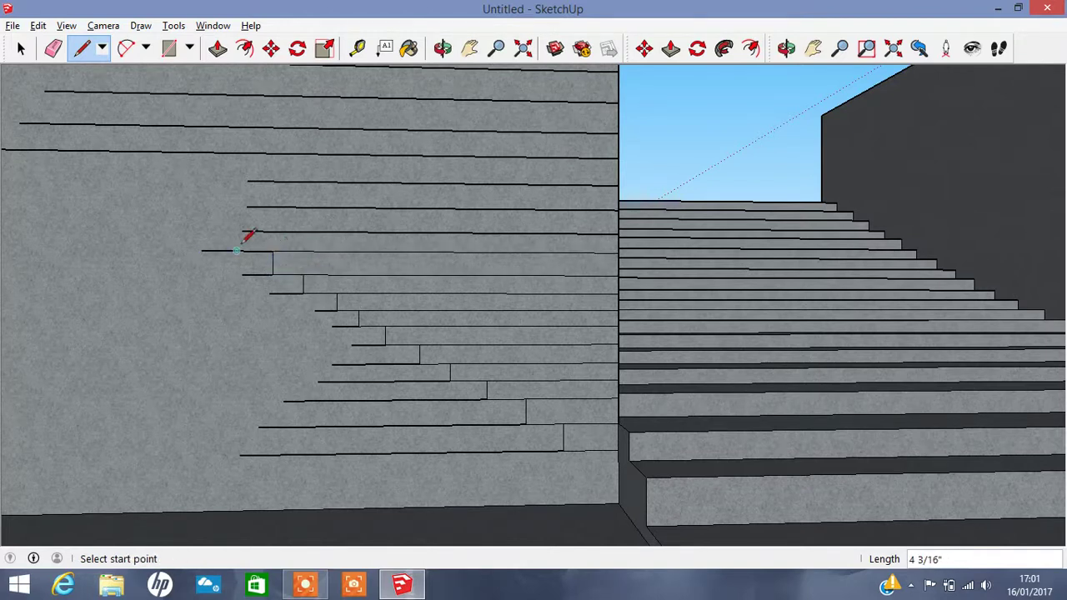
- Draw three upper tread lines across the wall from the step edges
click(242, 231)
click(83, 229)
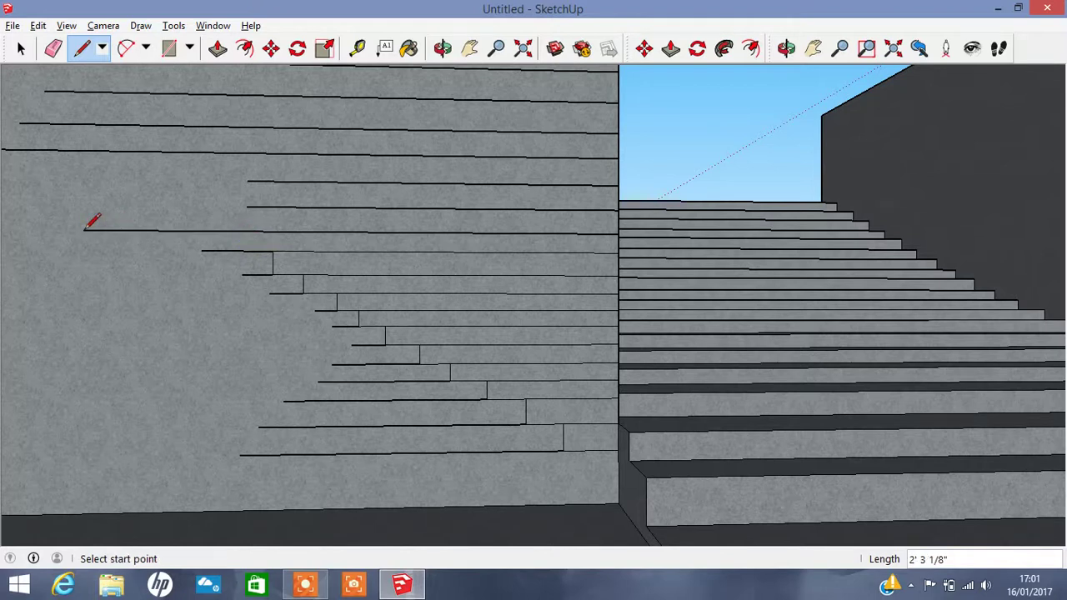
click(246, 206)
click(84, 206)
click(247, 181)
click(42, 179)
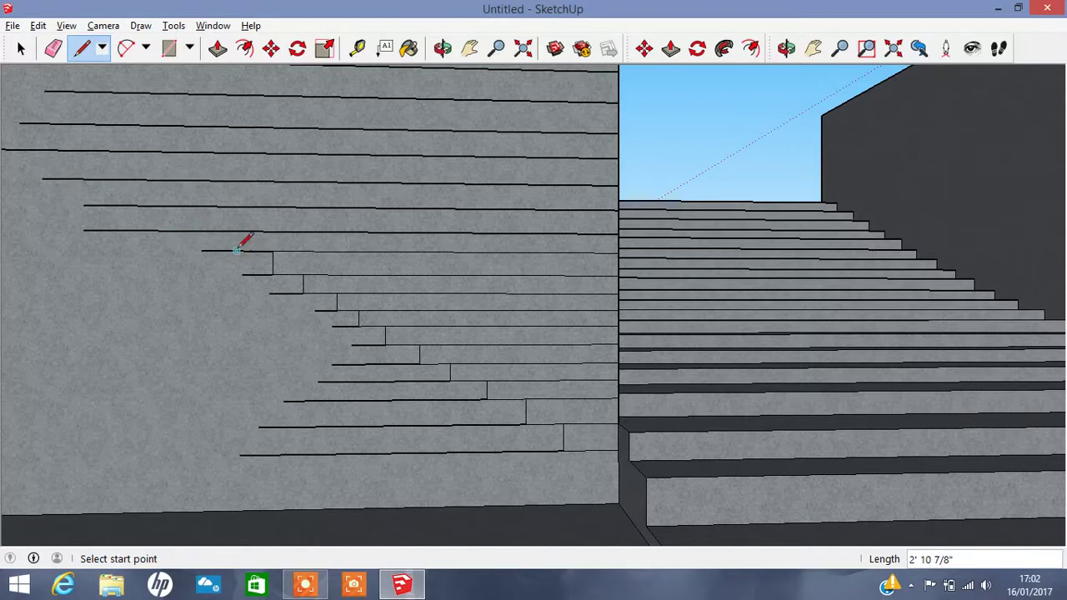
- Join the upper tread lines with six vertical risers up to the top
click(162, 229)
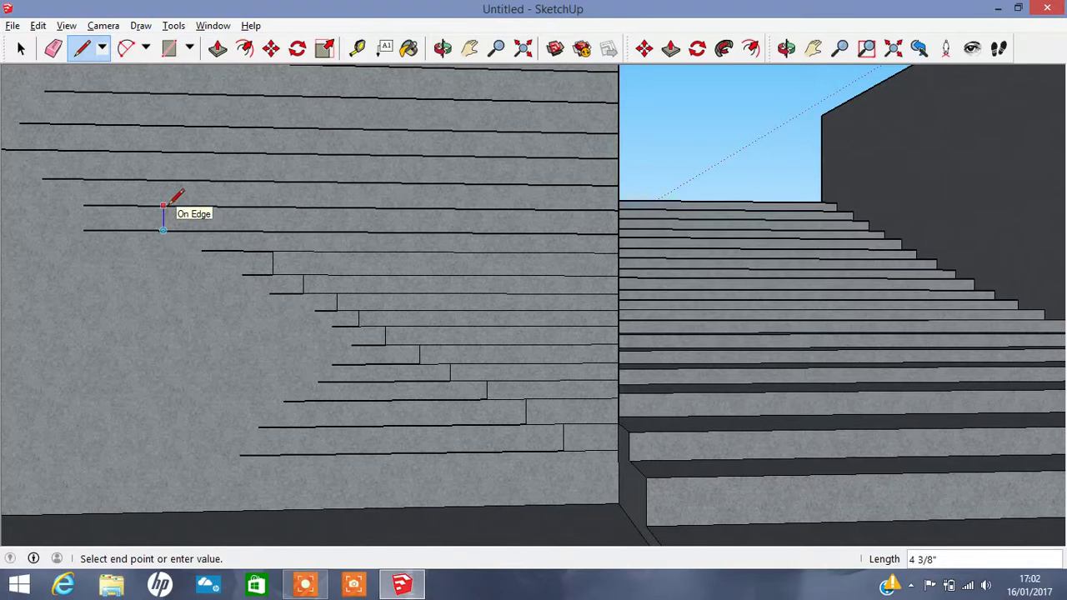
click(169, 204)
click(236, 250)
click(237, 231)
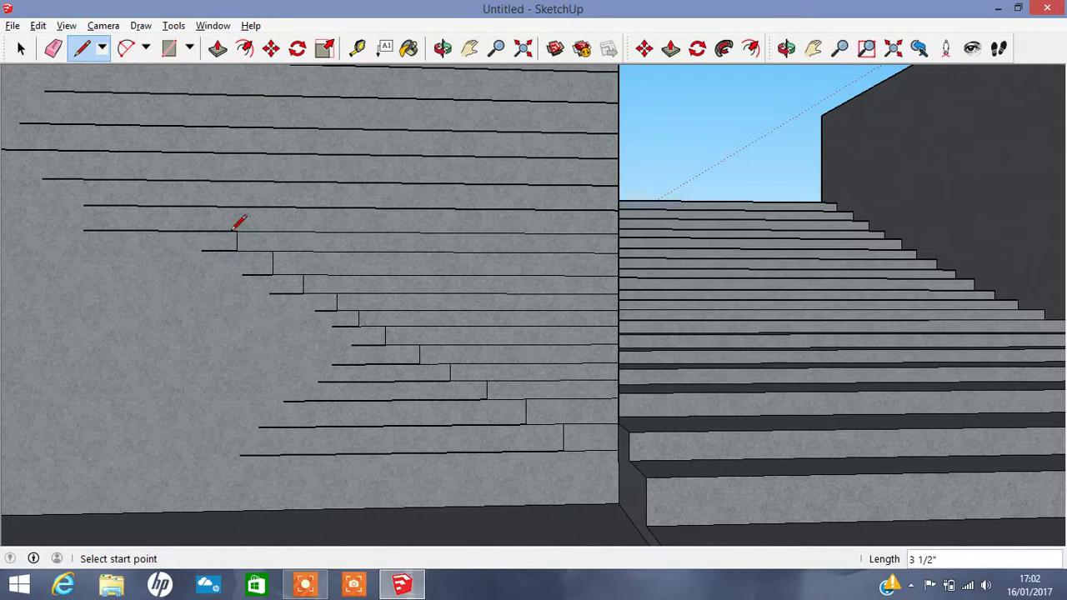
click(161, 230)
click(161, 205)
click(122, 205)
click(122, 179)
click(82, 178)
click(83, 151)
click(39, 150)
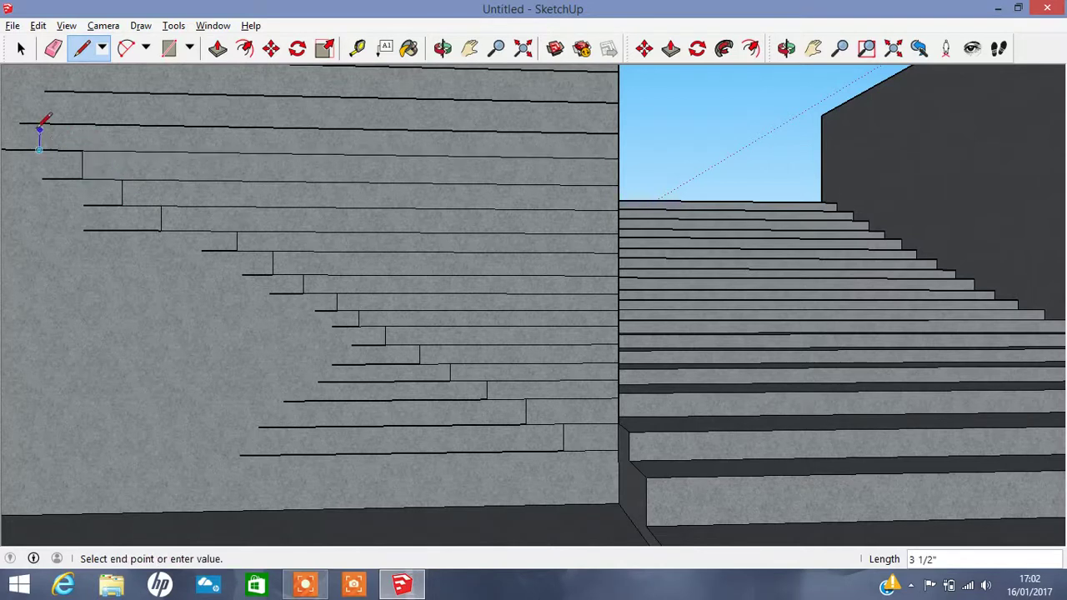
click(39, 125)
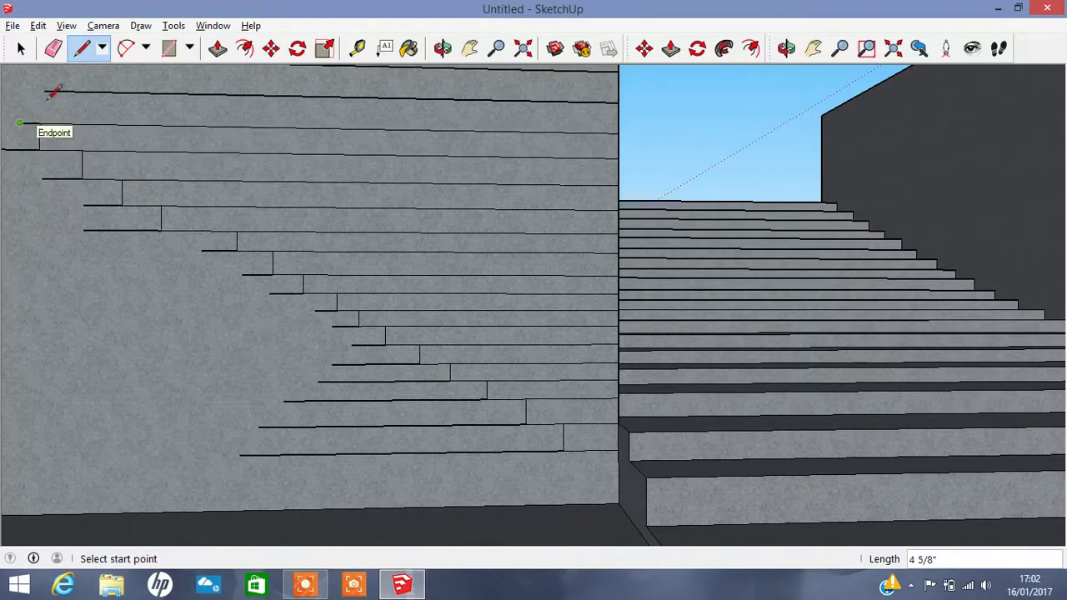
- Add the top tread and riser at the stair's upper end, then erase excess tread ends
shift+middle_drag(48, 79, 247, 78)
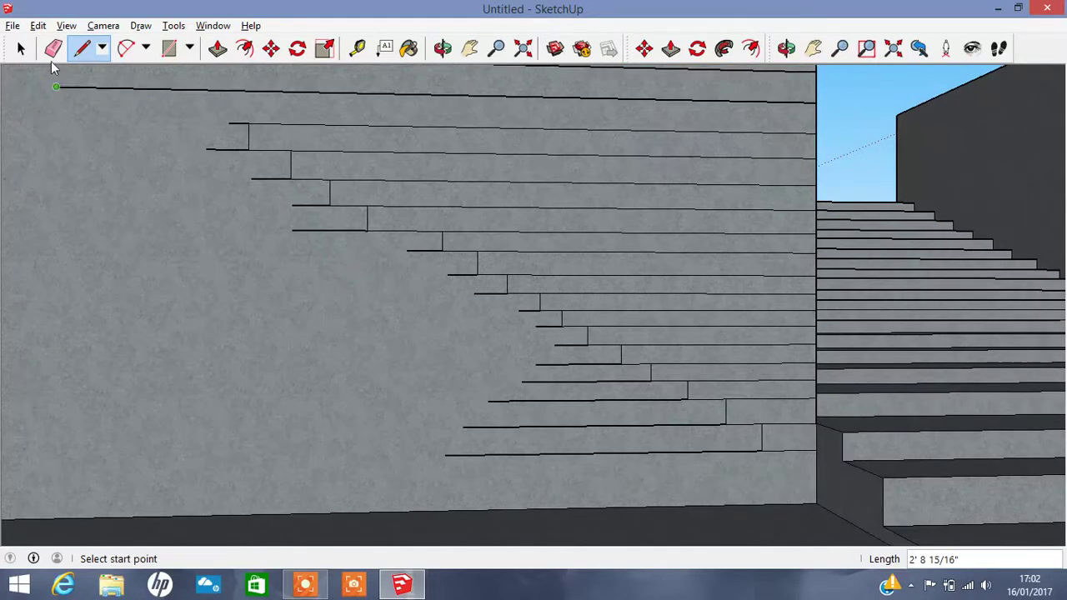
click(229, 123)
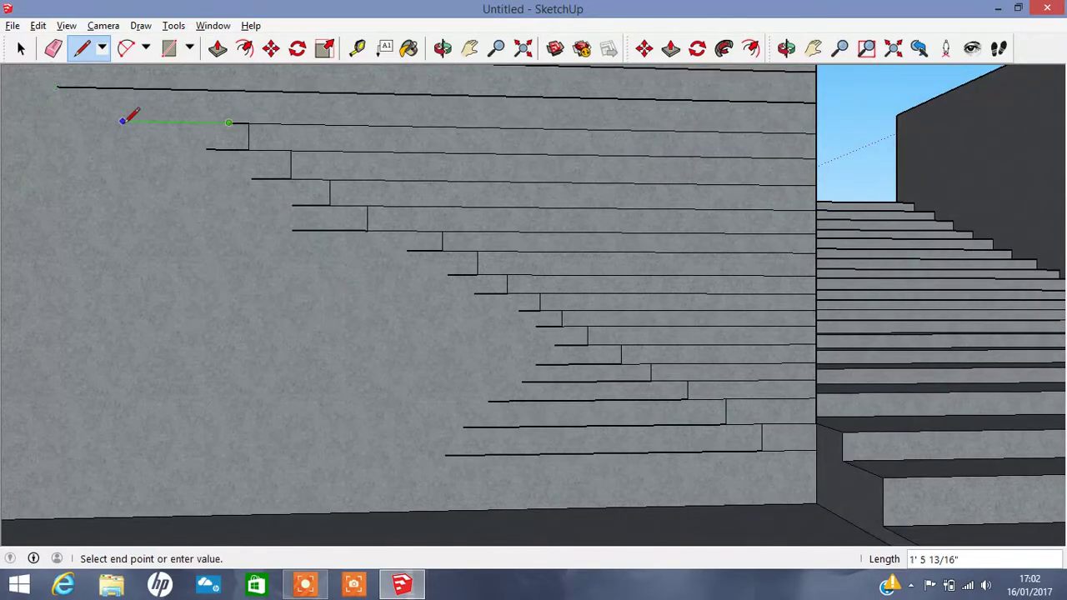
click(136, 123)
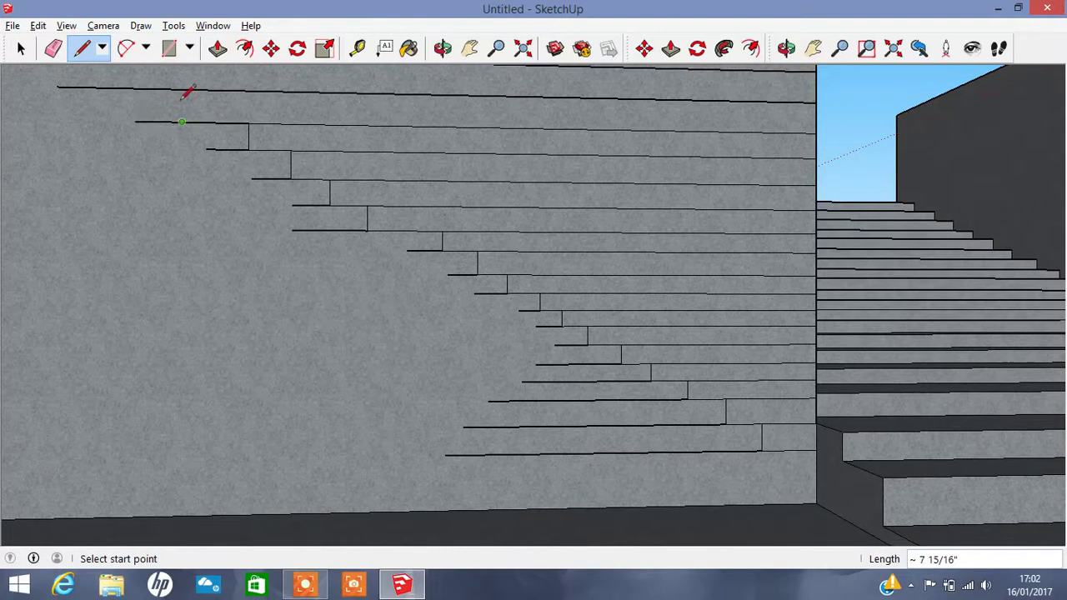
click(182, 122)
click(182, 90)
click(54, 47)
mouse_move(429, 83)
mouse_down()
mouse_move(442, 111)
mouse_move(609, 208)
mouse_move(700, 279)
mouse_move(802, 449)
mouse_up()
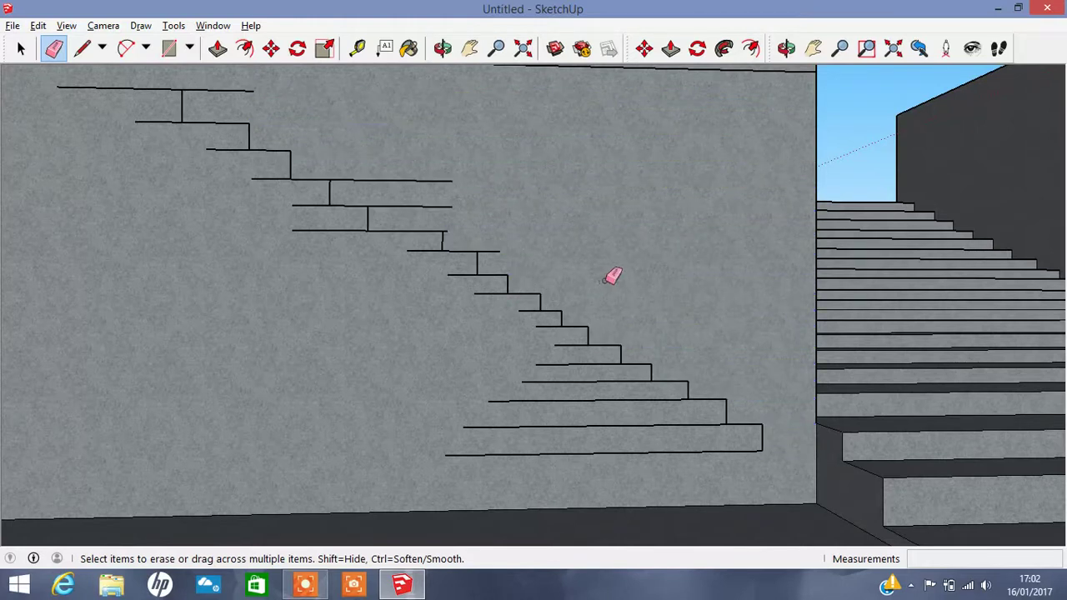
- Erase the overhanging tread line ends left of each riser down the stair
mouse_move(458, 200)
mouse_down()
mouse_move(453, 166)
mouse_move(510, 239)
mouse_move(461, 225)
mouse_up()
mouse_move(471, 280)
mouse_down()
mouse_move(570, 336)
mouse_move(676, 450)
mouse_up()
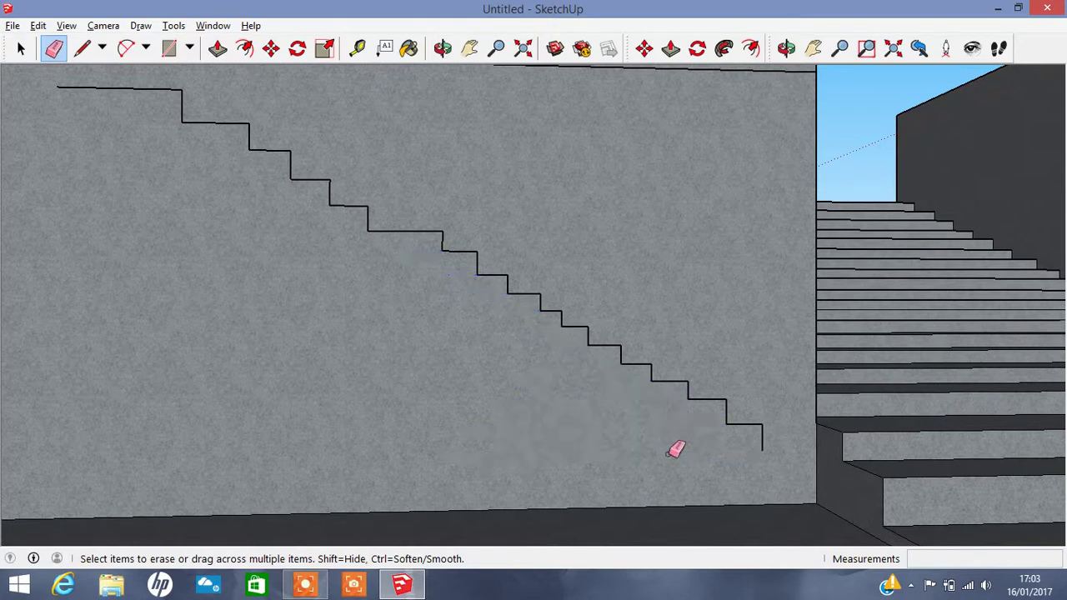
click(82, 47)
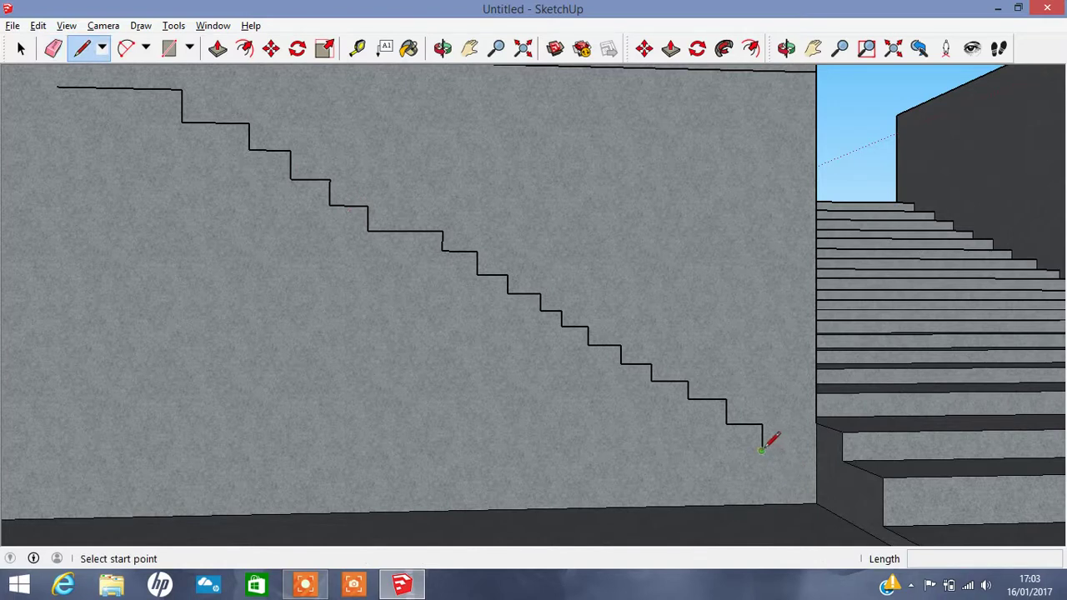
- Add a short tread at the stair's bottom and a vertical line down to the floor
drag(761, 450, 789, 450)
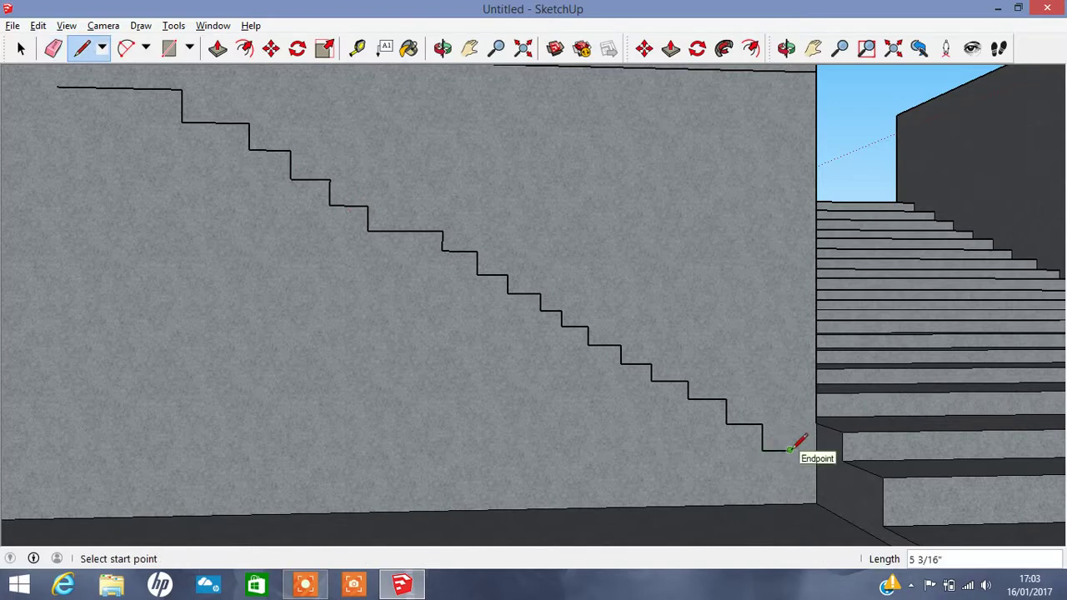
click(790, 450)
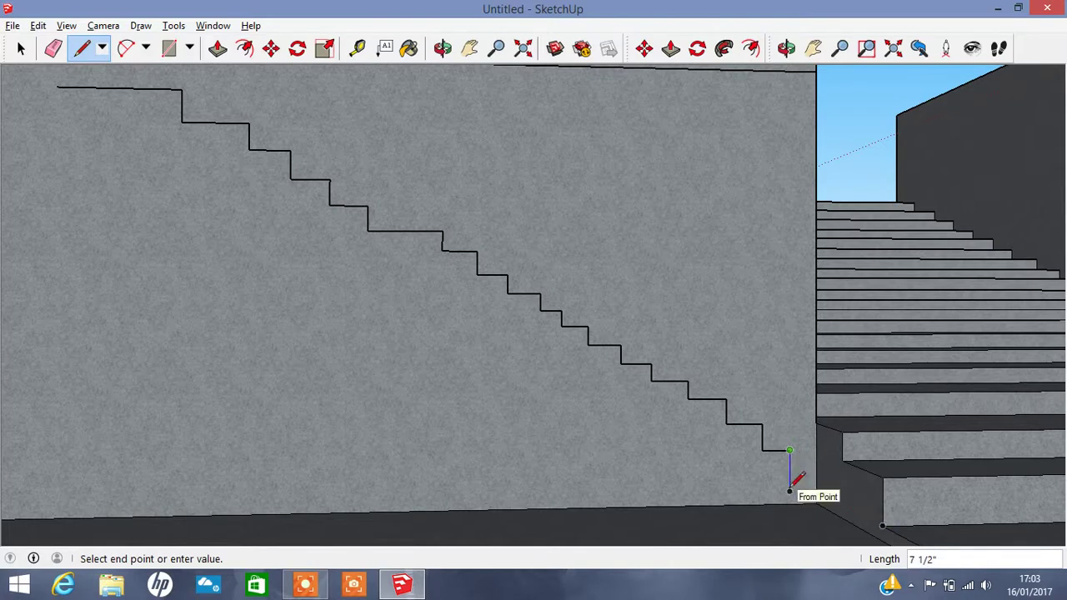
click(789, 490)
click(218, 47)
click(447, 405)
key(Escape)
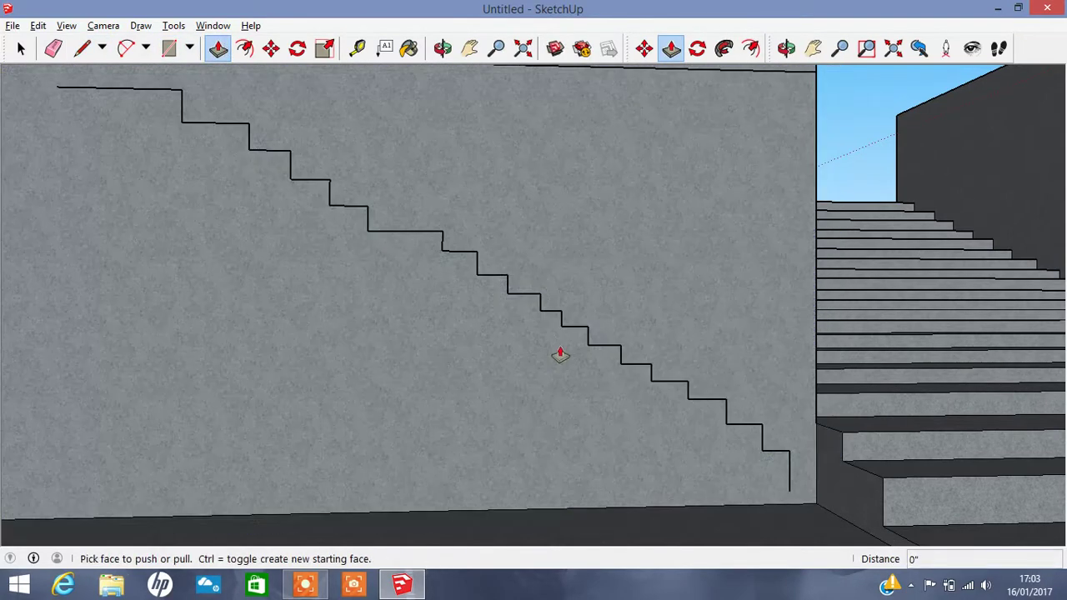
- Extend the upper landing line further left and add a riser joining the landing lines
click(442, 48)
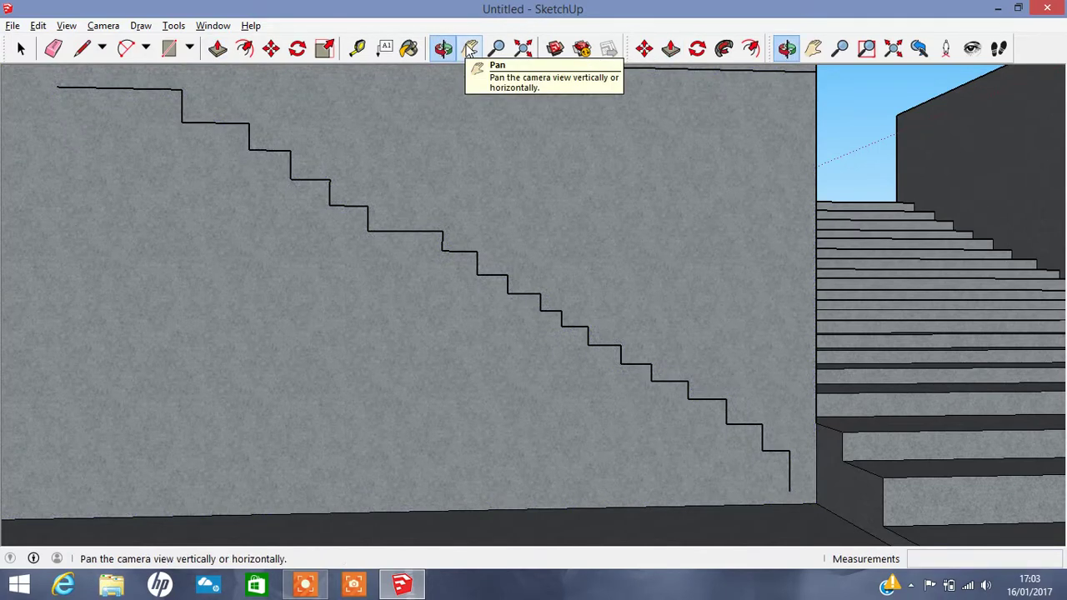
click(470, 50)
mouse_move(222, 231)
mouse_down()
mouse_move(40, 260)
mouse_move(37, 277)
mouse_up()
key(l)
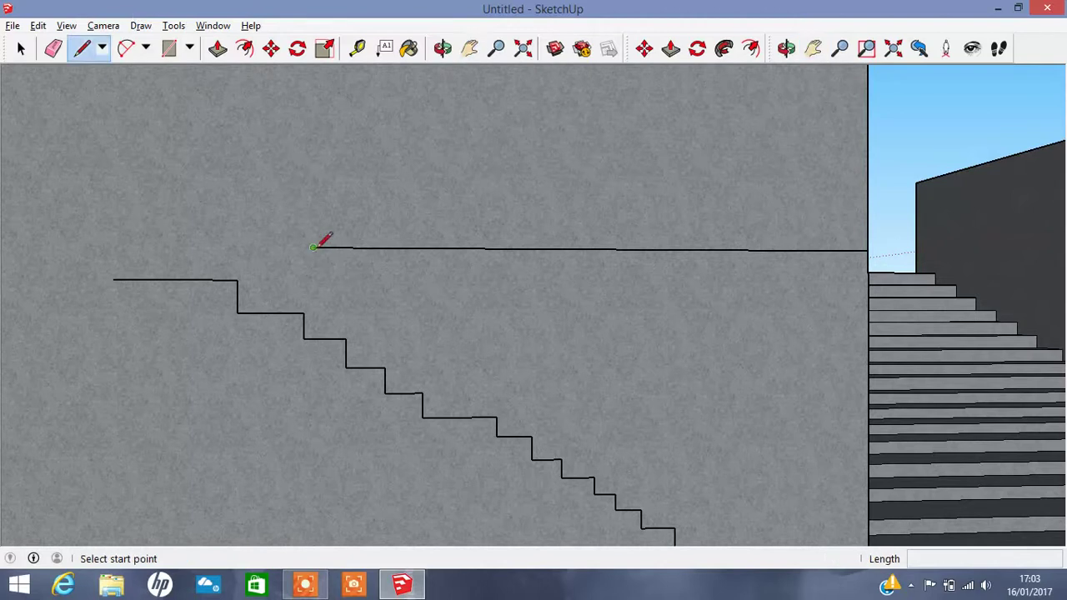
drag(314, 246, 32, 246)
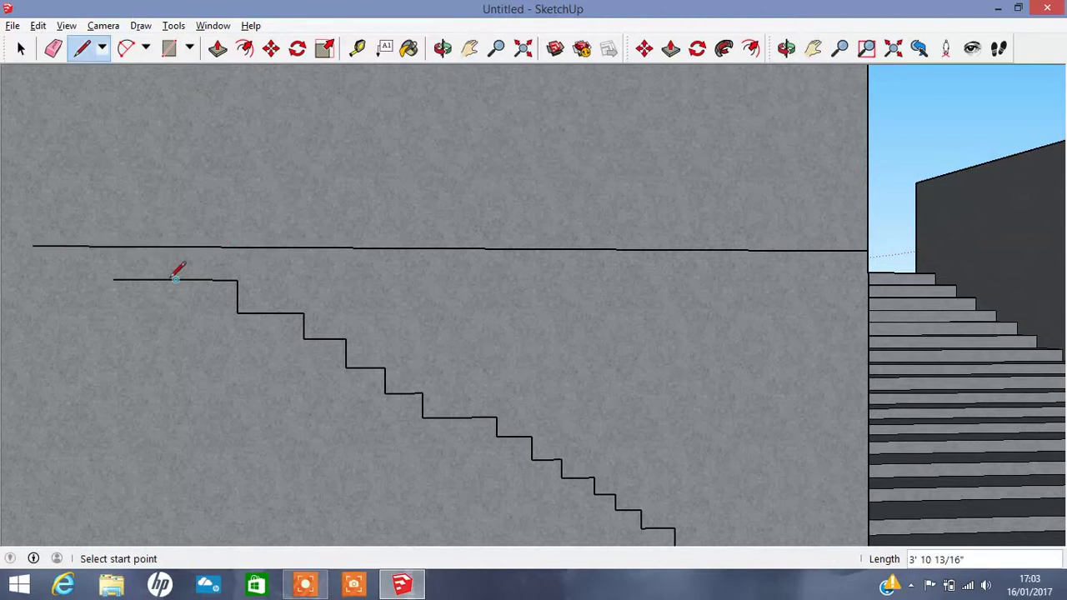
drag(175, 280, 175, 248)
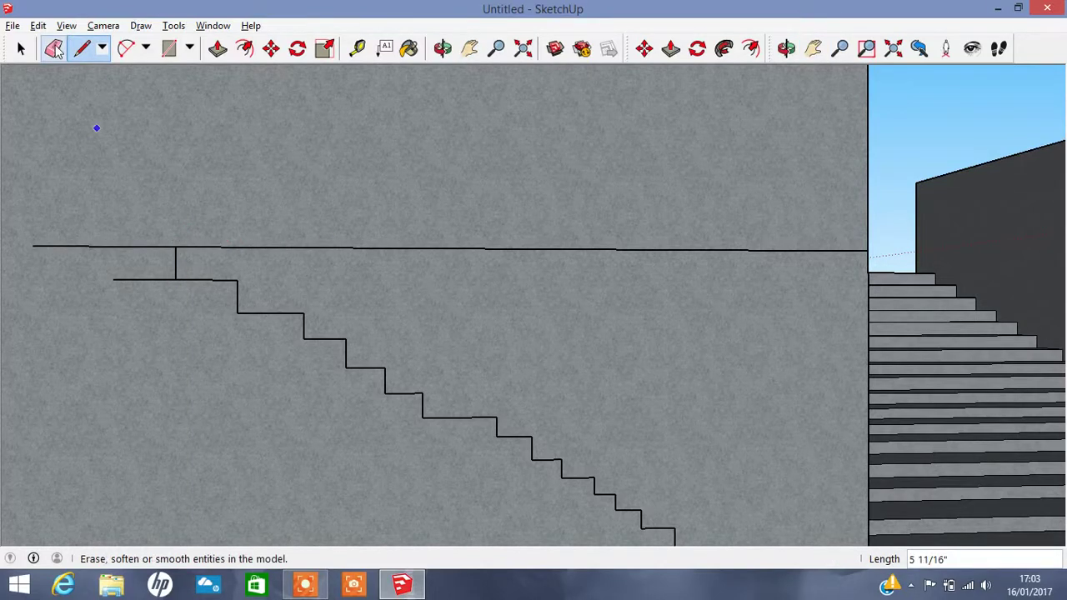
- Erase the leftover upper landing line right of the new riser
click(53, 47)
click(125, 246)
drag(242, 247, 175, 250)
key(Escape)
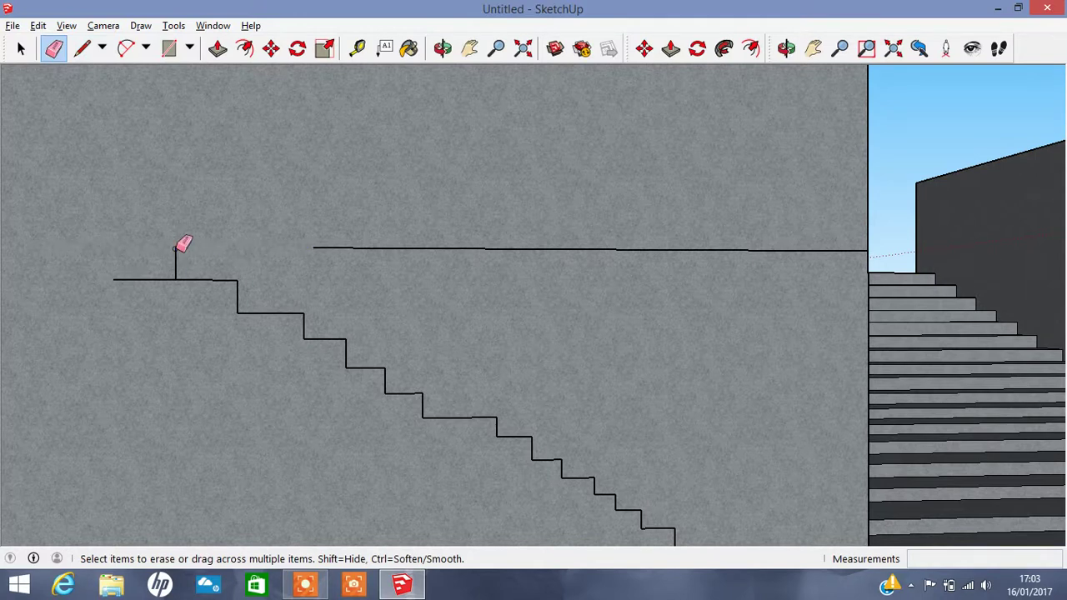
key(ctrl+z)
key(ctrl+z)
click(202, 248)
drag(442, 247, 100, 290)
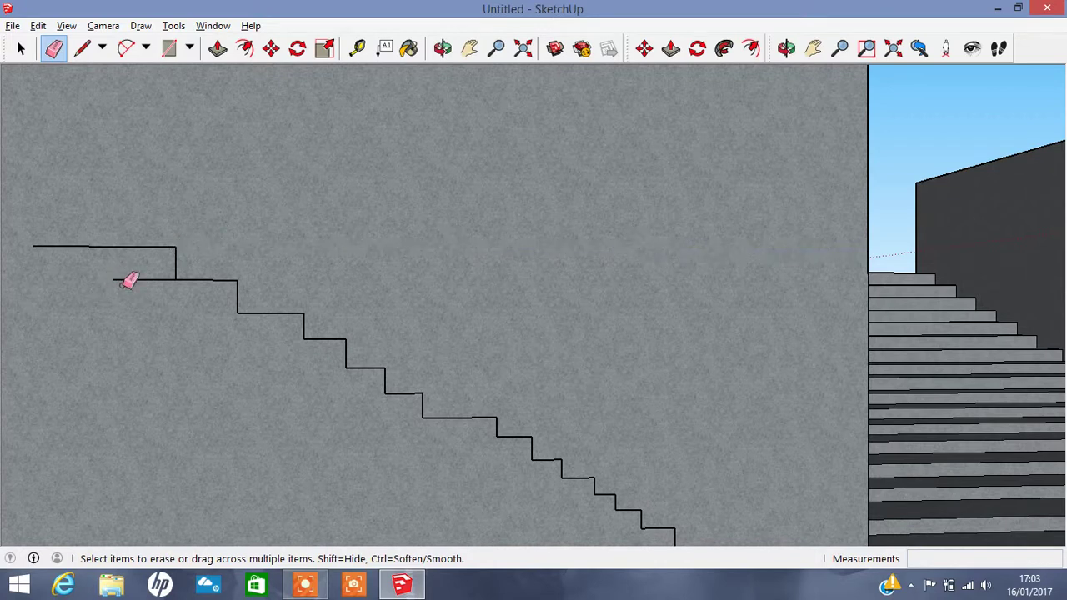
click(442, 47)
drag(544, 221, 230, 269)
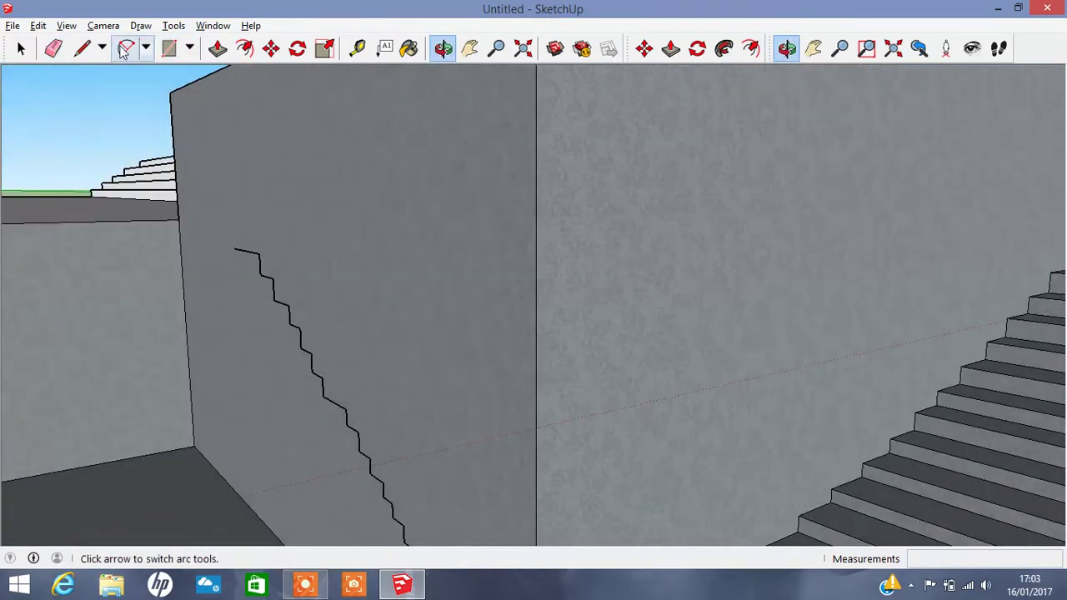
- Join the stair outline's top to the wall edge with a short line
click(82, 47)
click(234, 249)
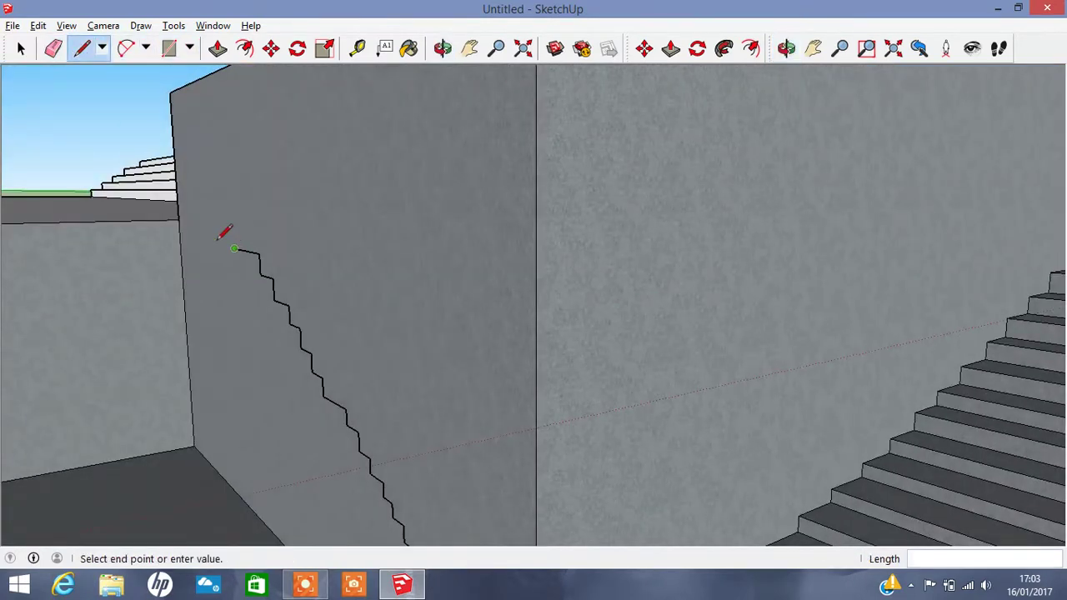
click(180, 238)
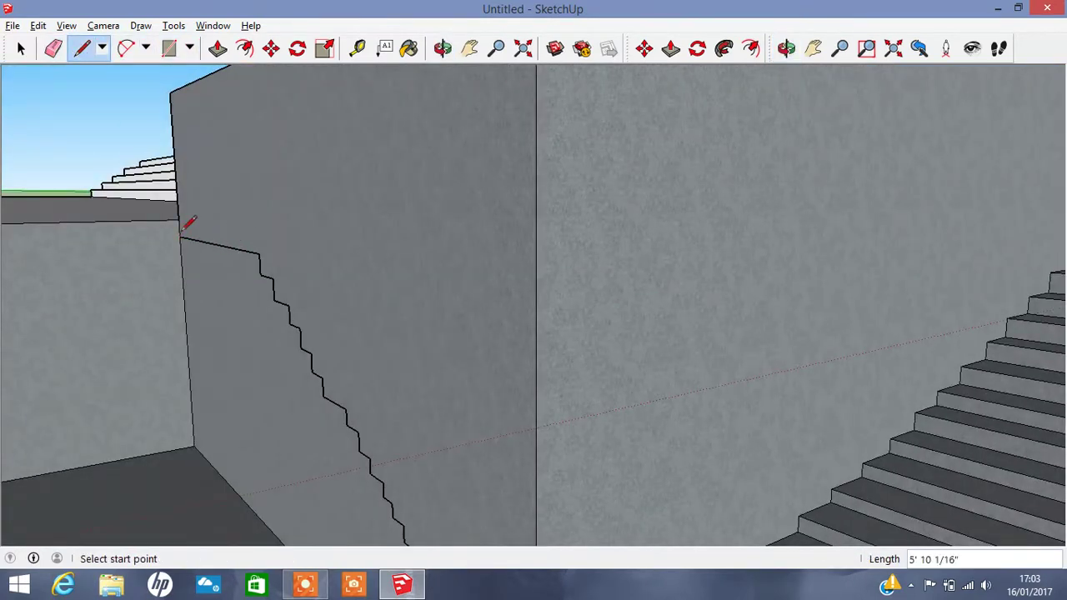
click(218, 48)
- Close the outline's bottom end with a short line to the wall's floor corner
click(442, 47)
mouse_move(781, 370)
mouse_down()
mouse_move(802, 369)
mouse_move(866, 494)
mouse_move(839, 320)
mouse_up()
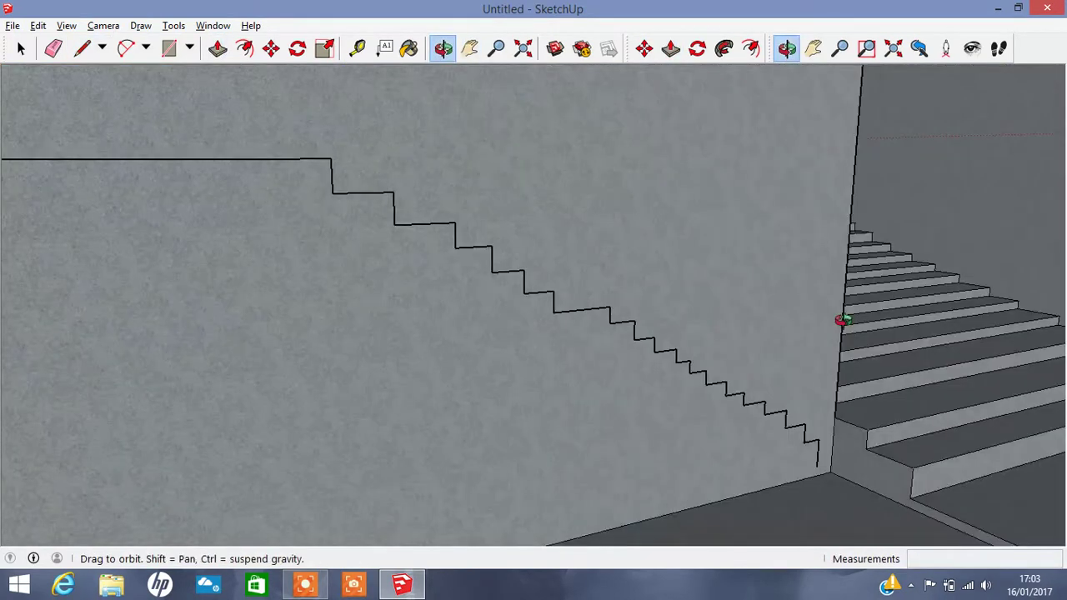
click(78, 50)
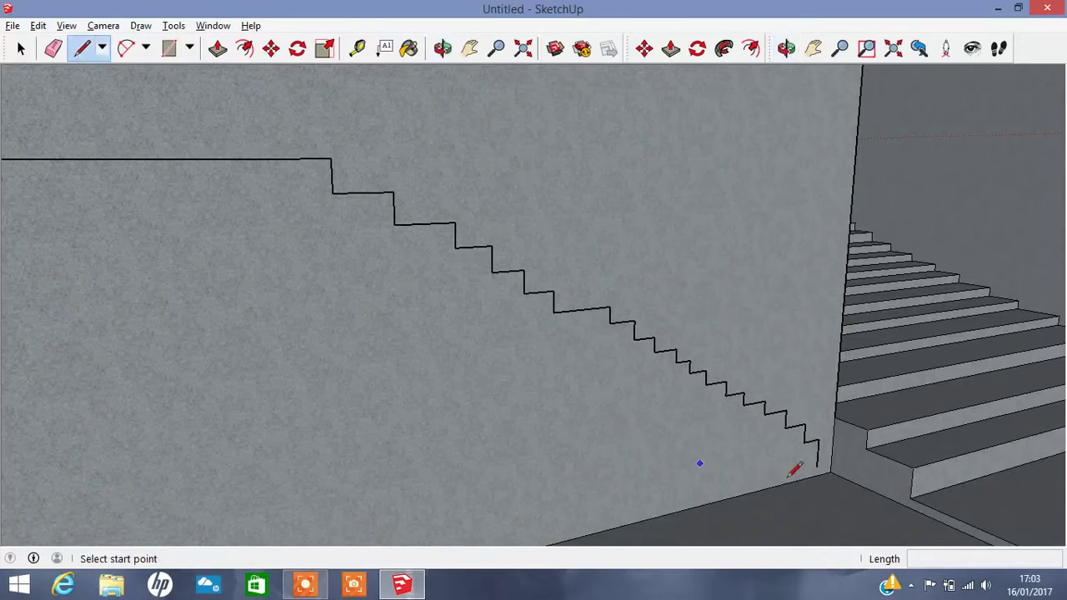
click(817, 466)
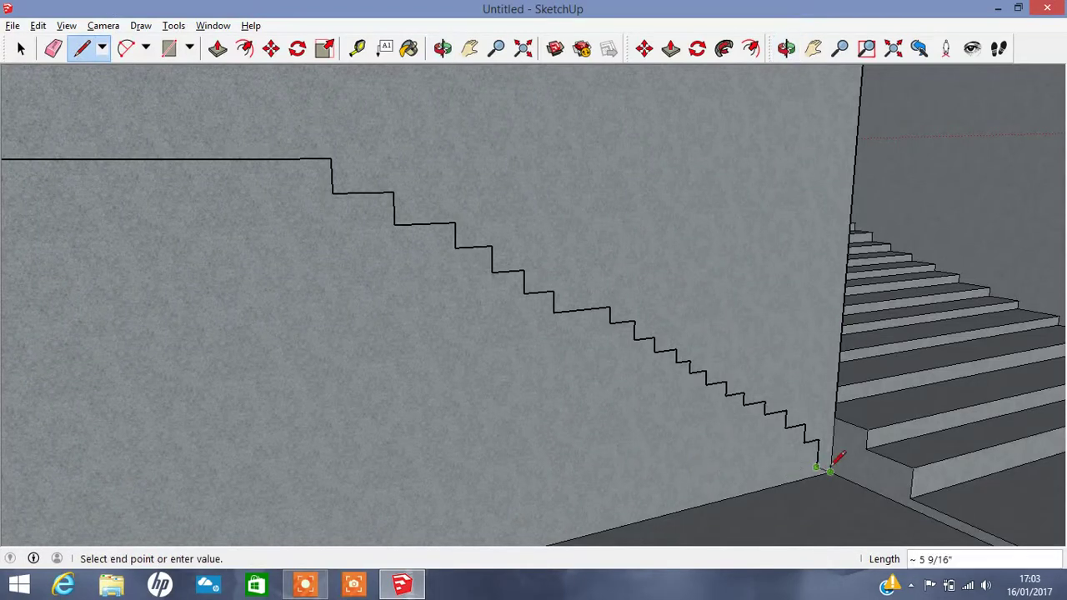
click(831, 471)
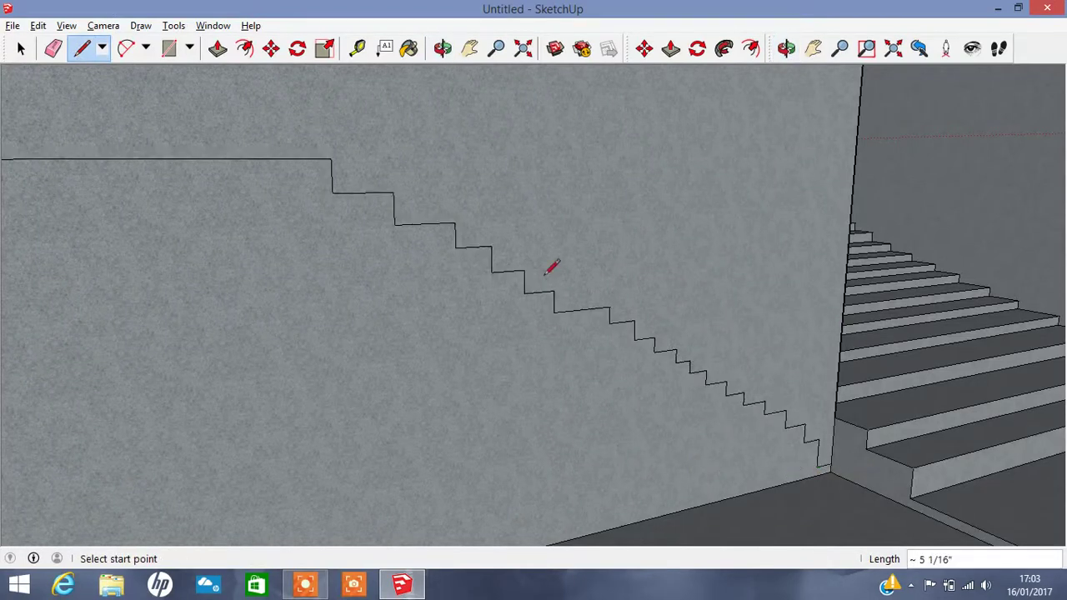
key(o)
drag(551, 267, 160, 250)
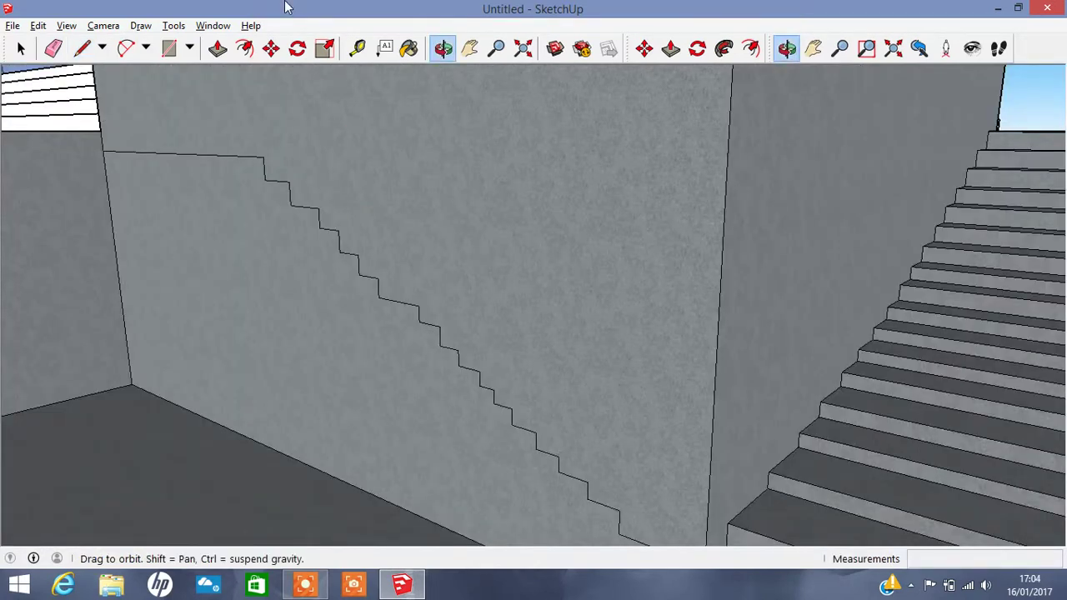
click(216, 50)
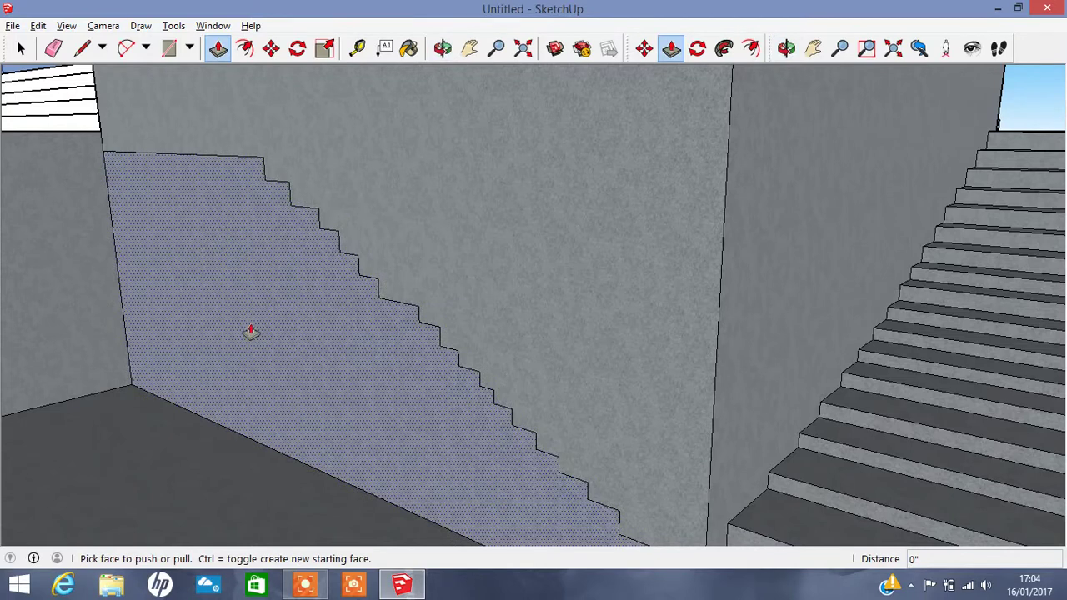
- Extrude the closed stair face into a solid flight of steps
double_click(265, 312)
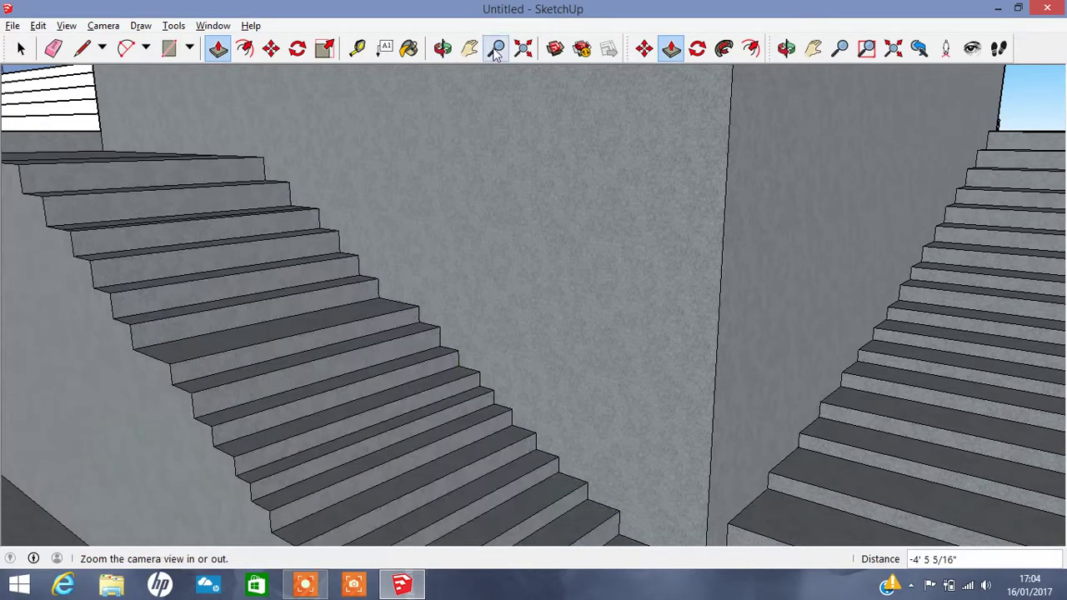
click(443, 48)
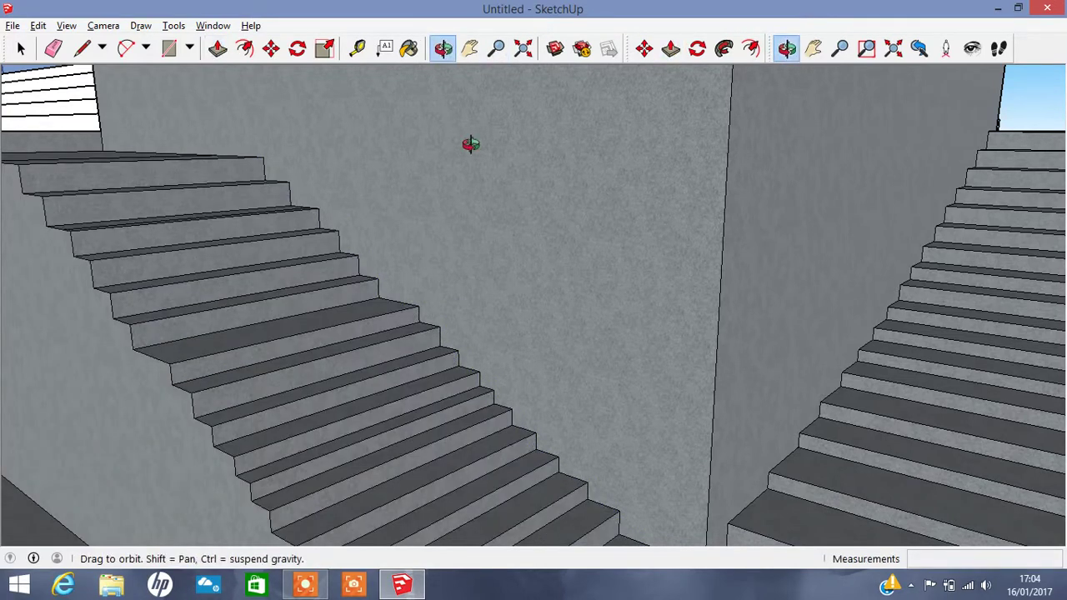
mouse_move(524, 242)
mouse_down()
mouse_move(418, 290)
mouse_move(465, 58)
mouse_up()
drag(633, 161, 467, 250)
- Push the wall face back about 7' 10" to uncover the stair flight
click(471, 48)
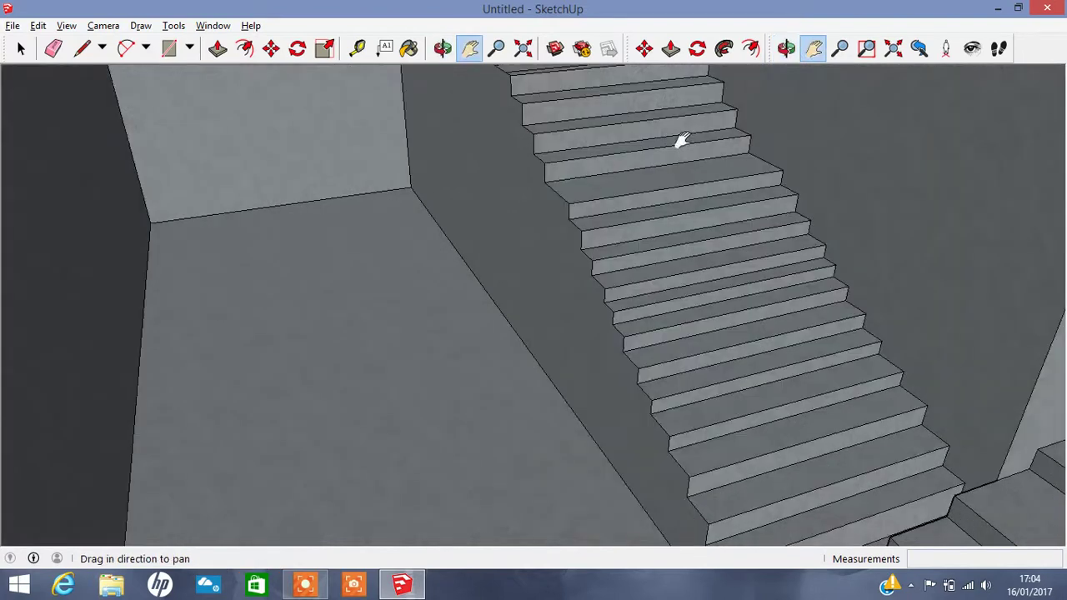
click(217, 48)
click(476, 209)
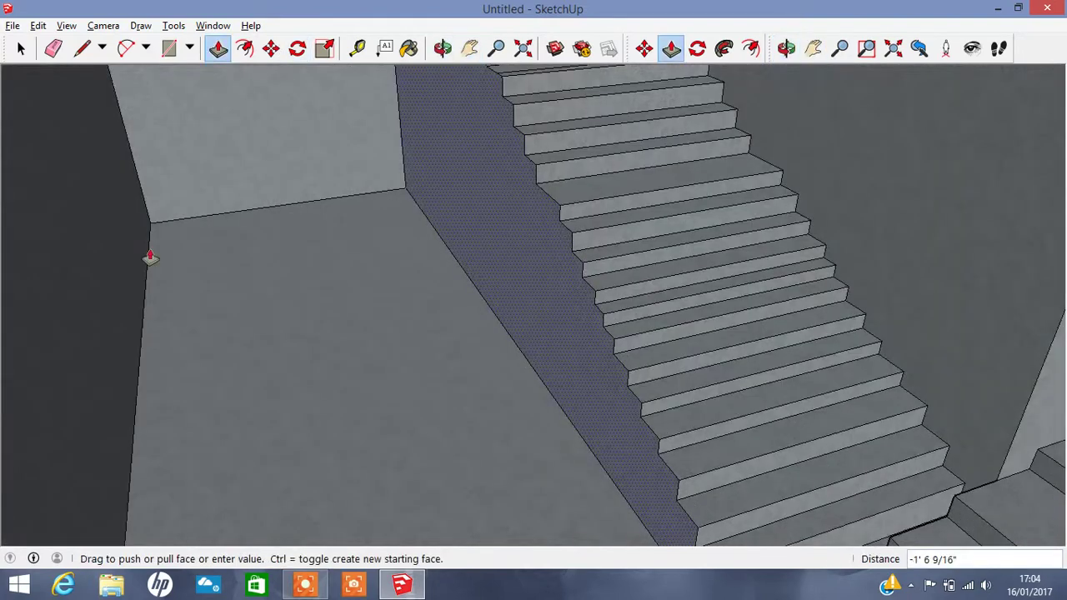
click(24, 296)
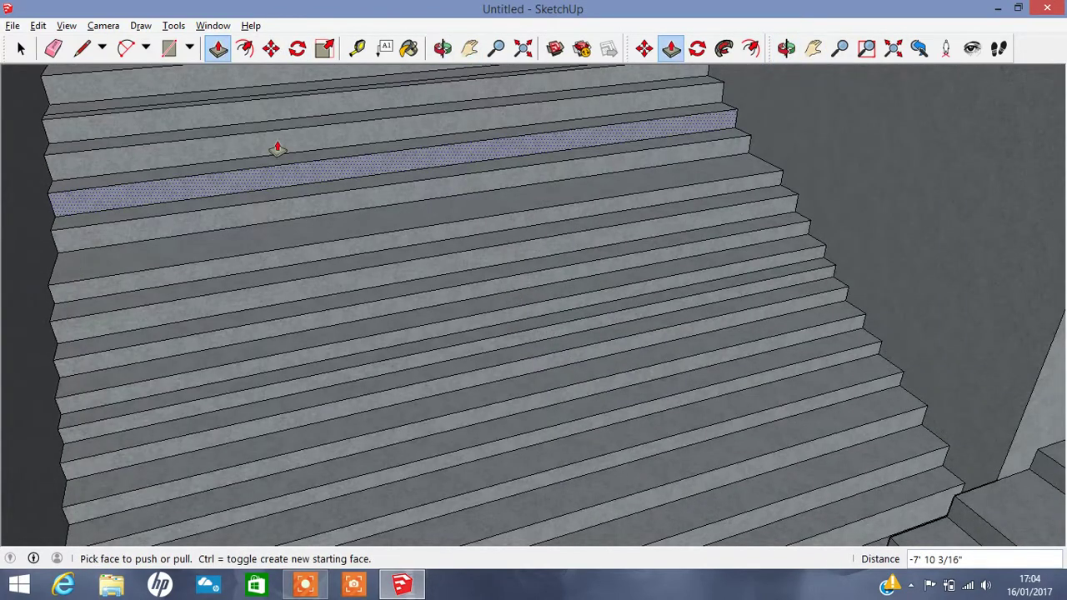
- Erase the stray edge across the stair's top landing
click(53, 47)
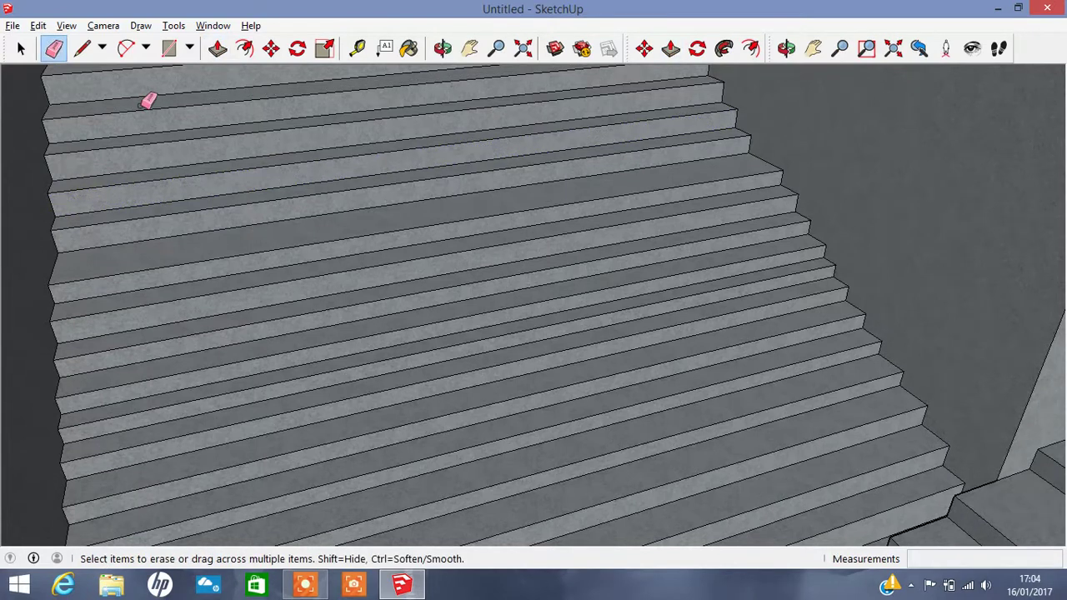
click(469, 47)
drag(467, 191, 490, 258)
click(51, 55)
click(159, 144)
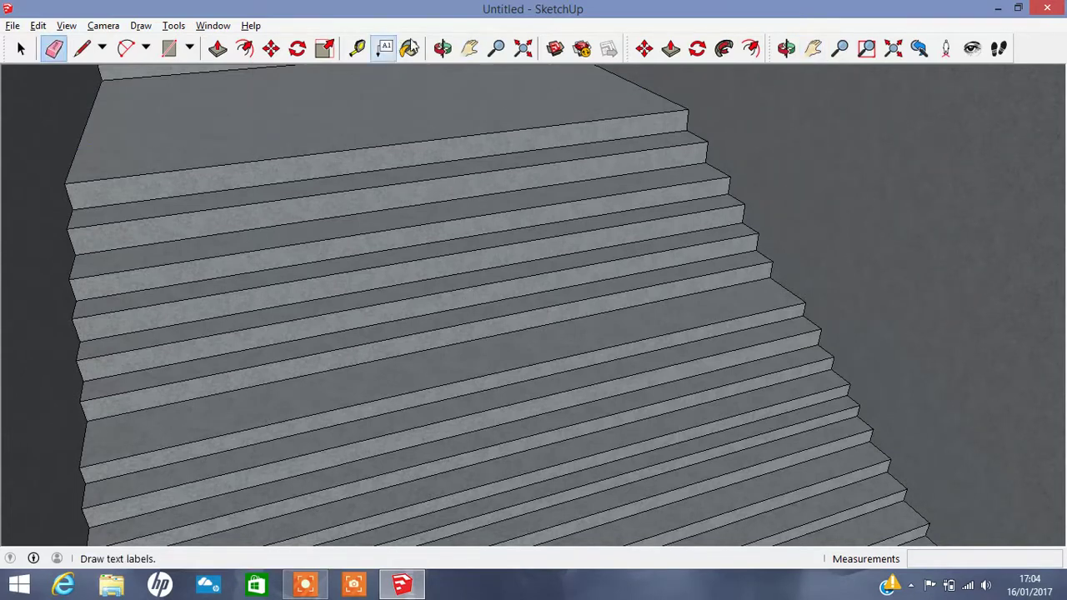
middle_click(281, 146)
mouse_move(281, 146)
middle_down()
mouse_move(368, 377)
mouse_move(316, 275)
middle_up()
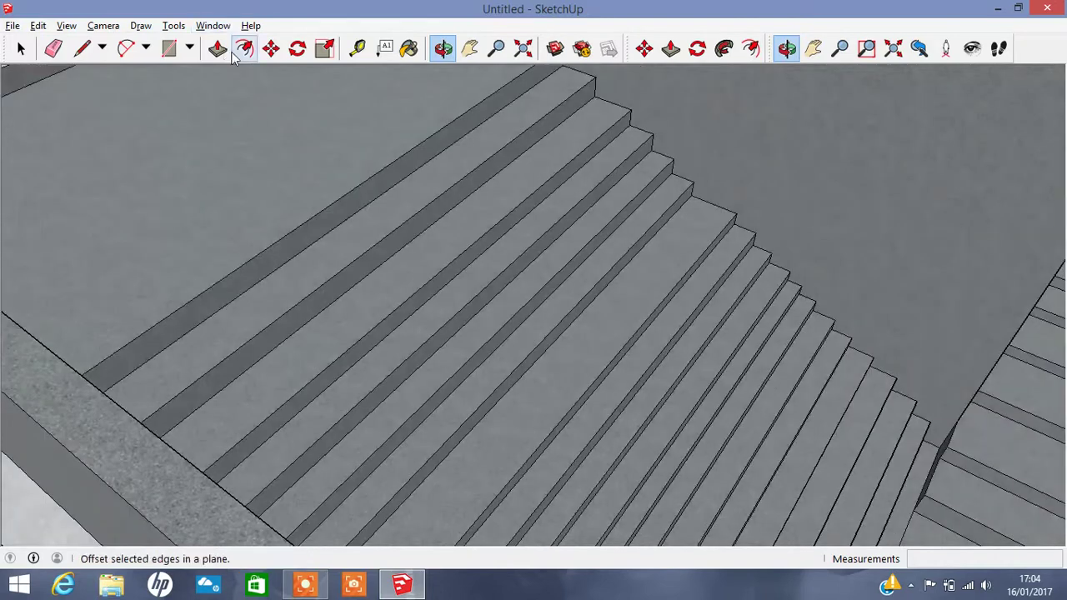
- Look around the model to inspect the finished stair flight
click(245, 48)
click(215, 48)
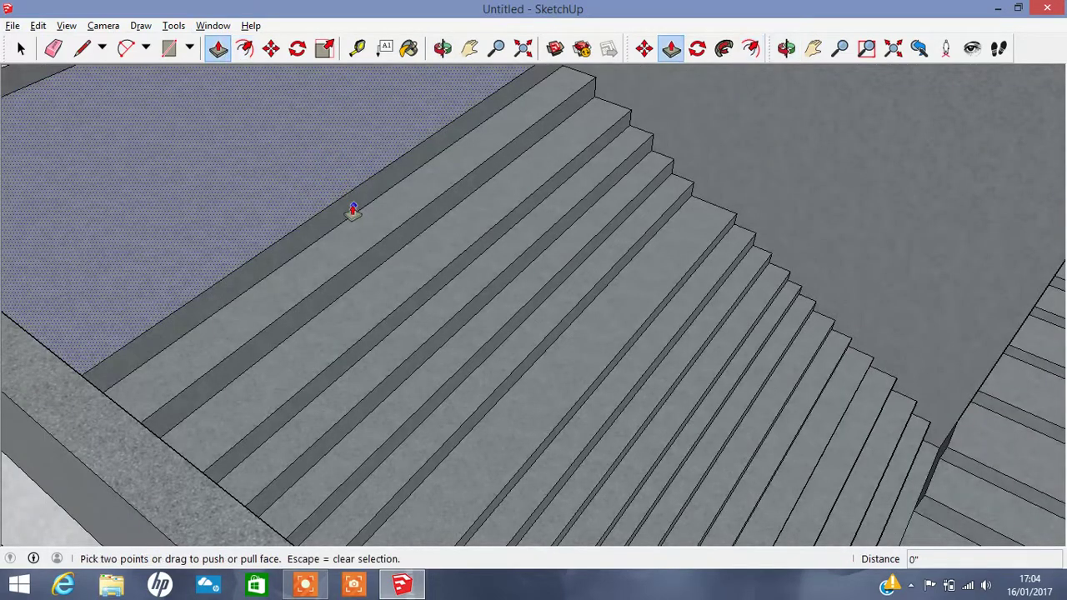
key(space)
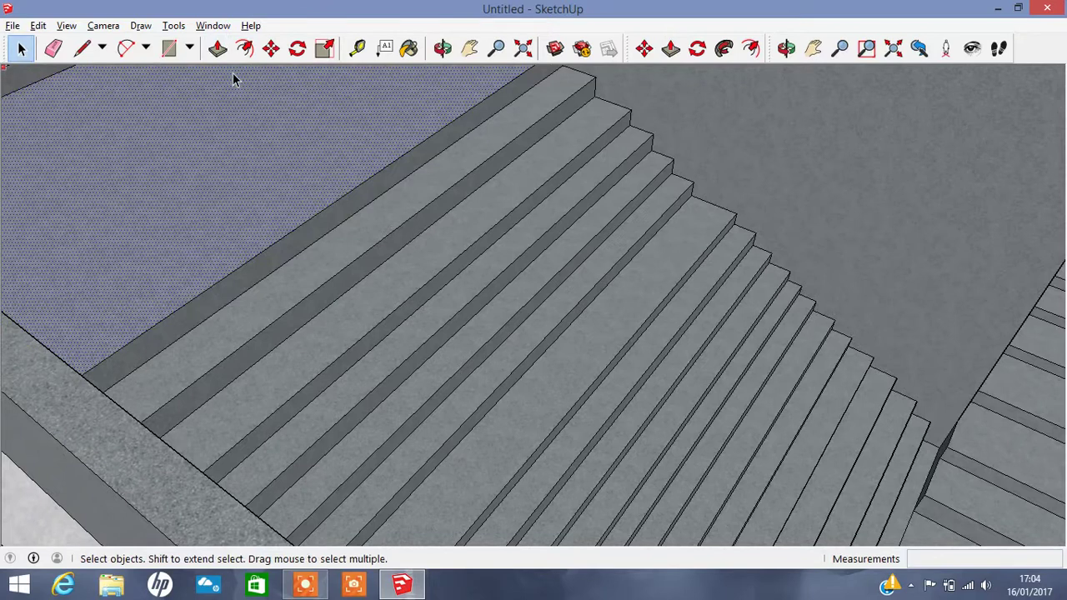
click(972, 48)
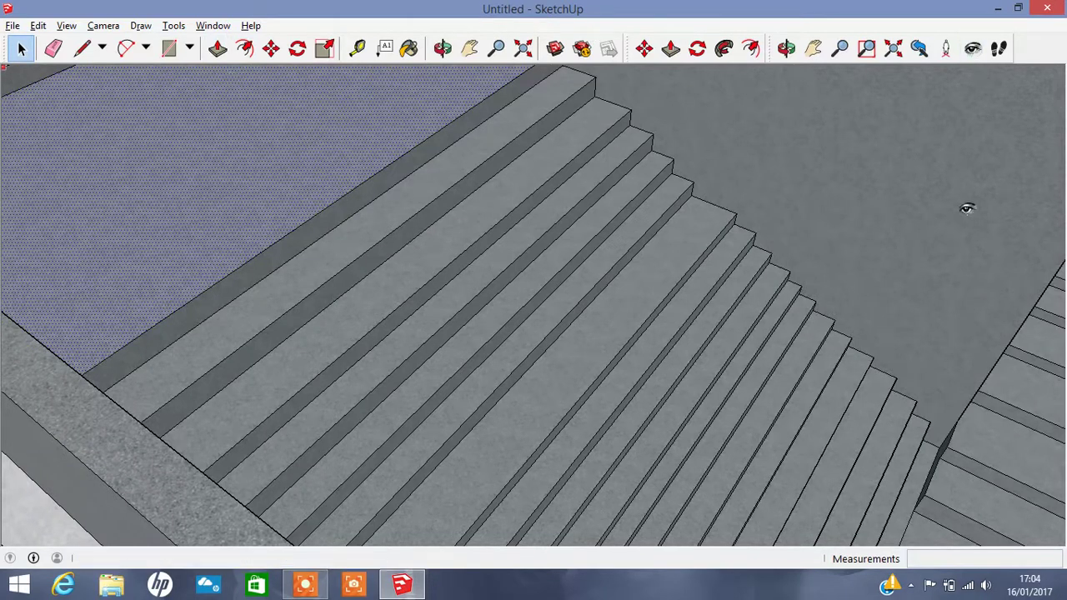
middle_drag(964, 205, 917, 250)
key(space)
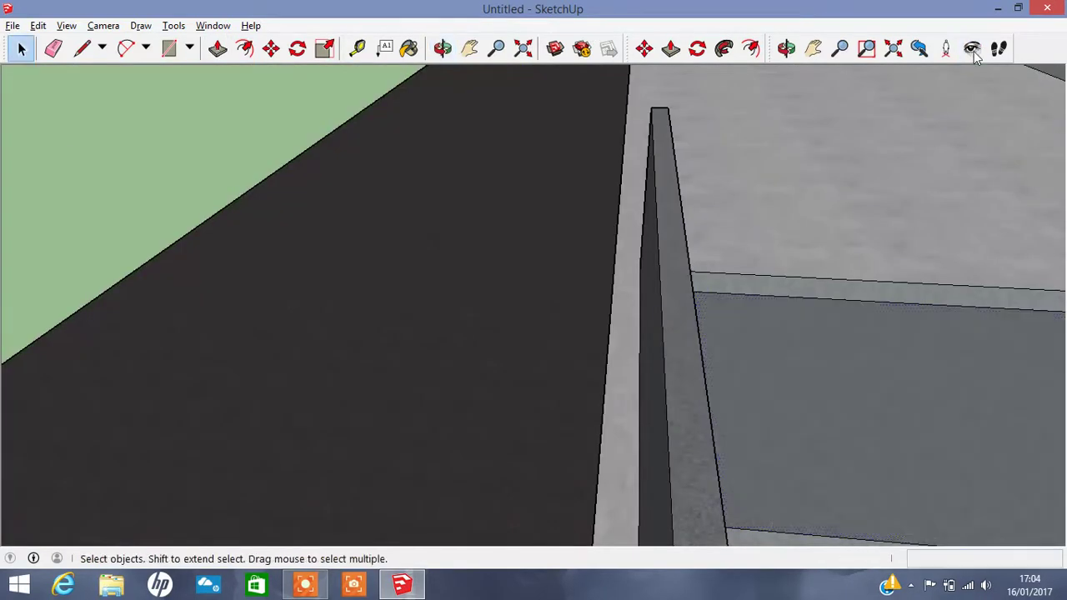
- Pull the strip along the landing's back wall outward with Push/Pull
click(972, 47)
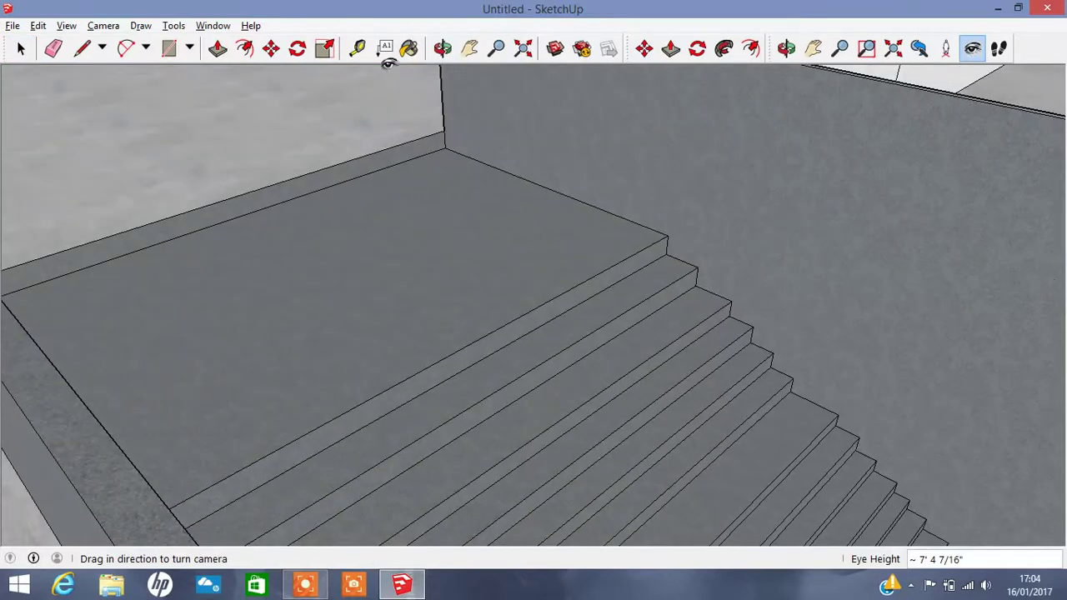
key(p)
drag(291, 203, 312, 203)
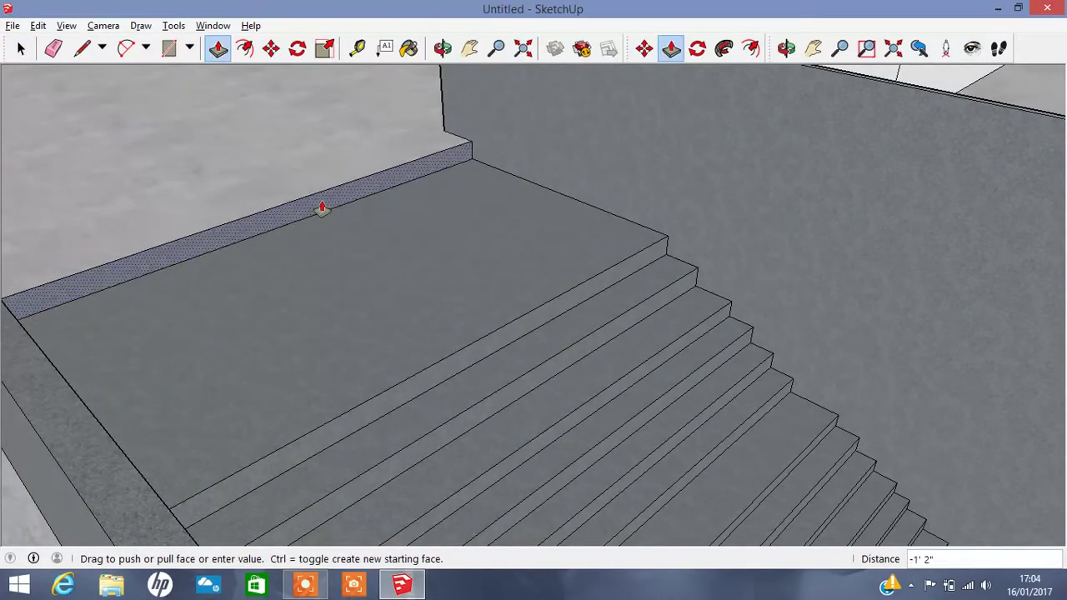
key(ctrl+z)
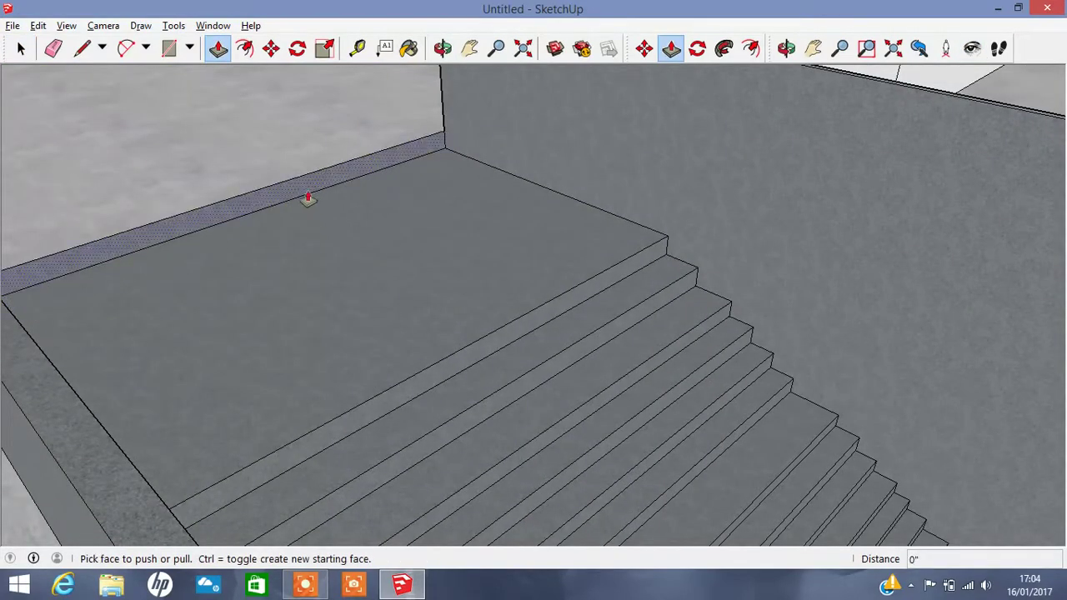
drag(308, 198, 345, 211)
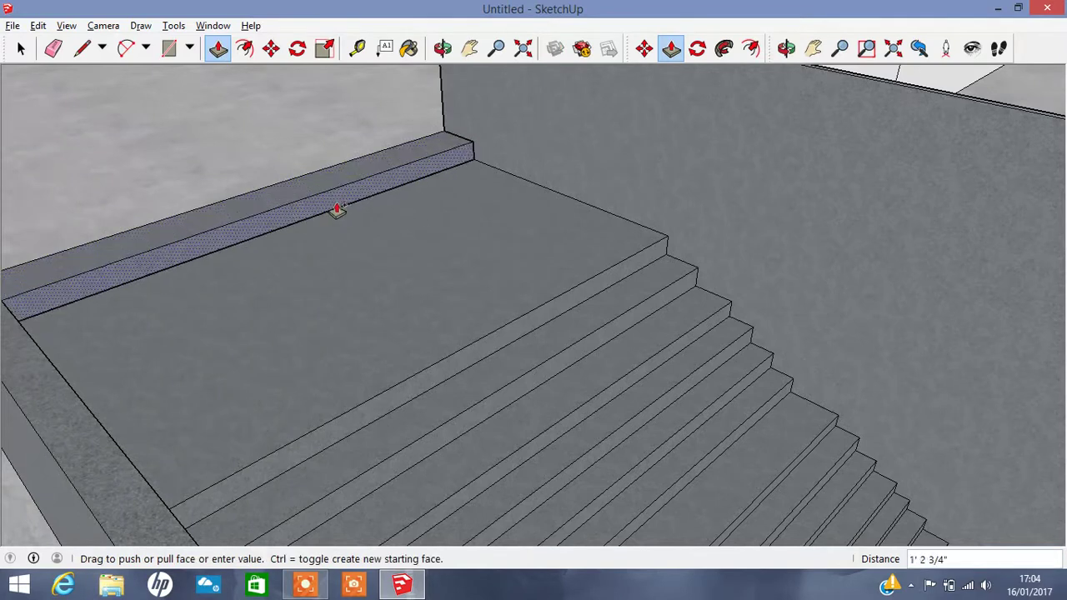
- Push and pull the landing's riser strip and step faces to reshape the landing steps
mouse_move(454, 332)
mouse_down()
mouse_move(352, 215)
mouse_move(380, 247)
mouse_move(400, 248)
mouse_up()
drag(563, 372, 467, 290)
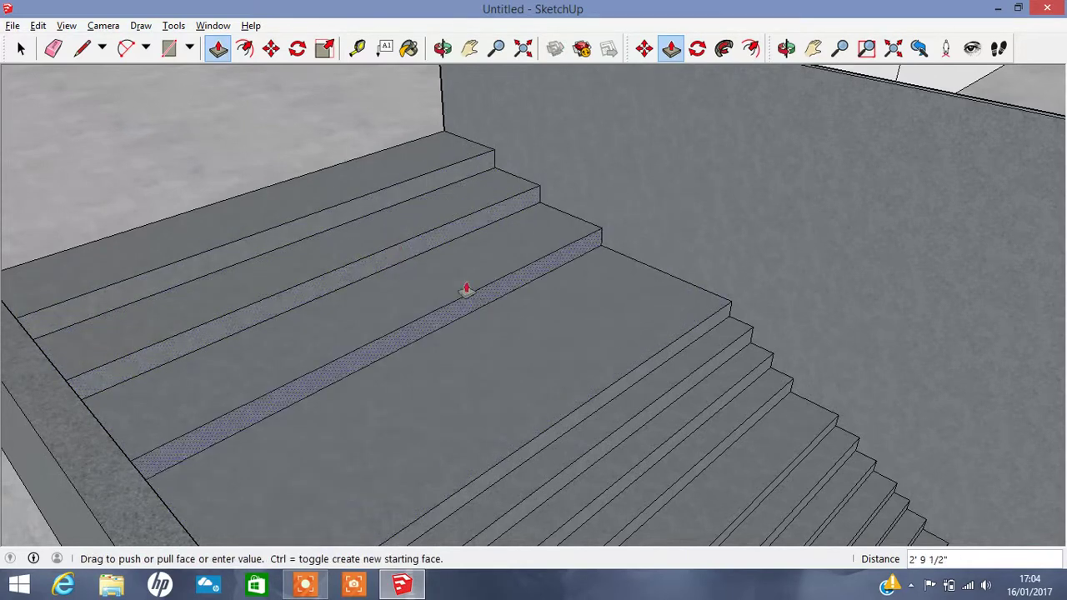
mouse_move(512, 367)
mouse_down()
mouse_move(516, 357)
mouse_move(704, 460)
mouse_up()
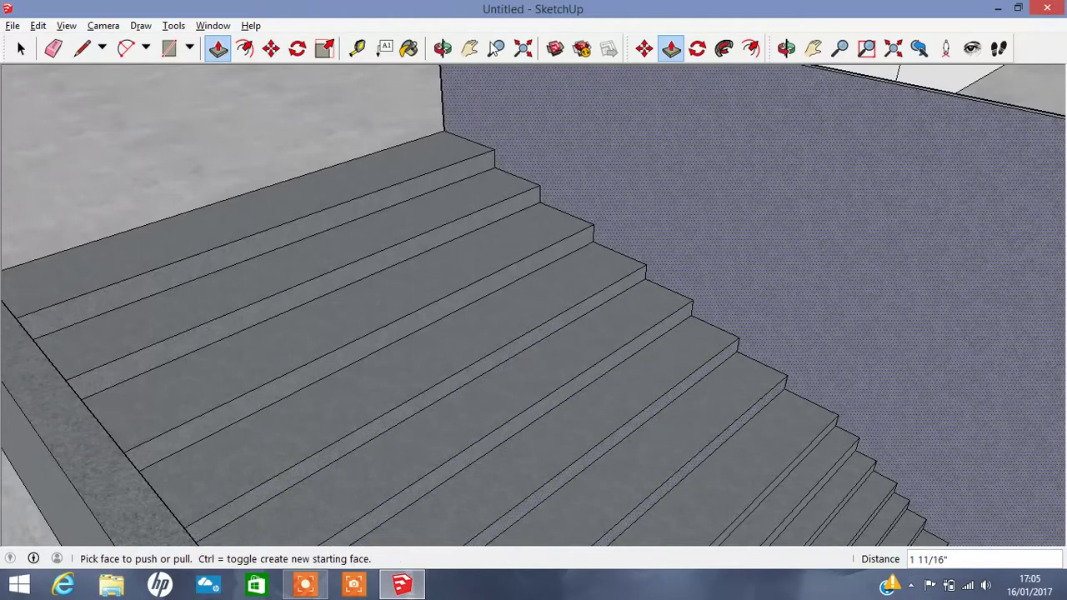
click(442, 47)
drag(493, 119, 526, 258)
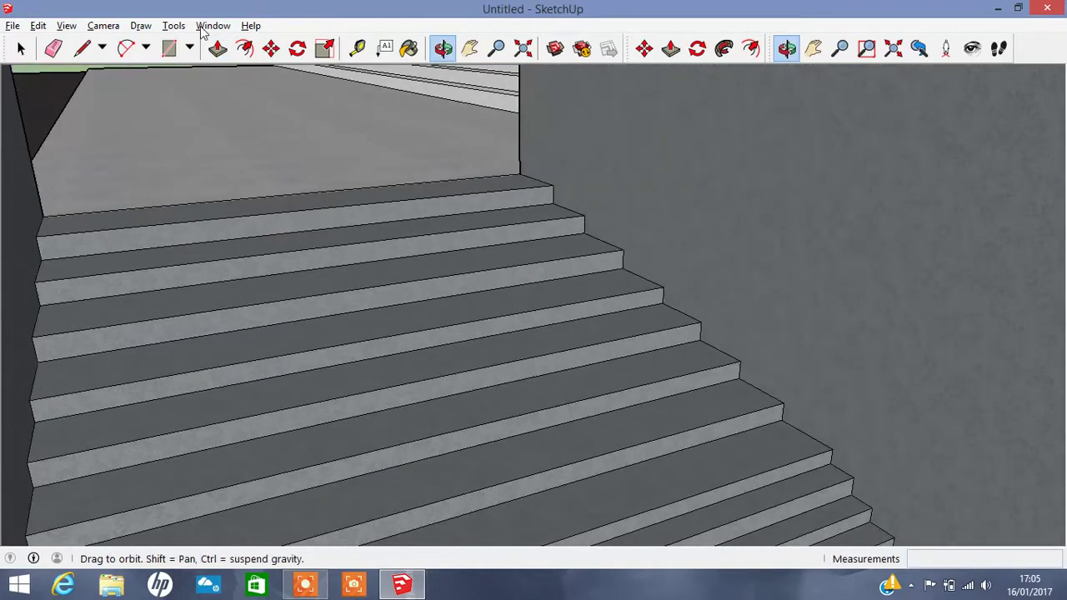
click(217, 49)
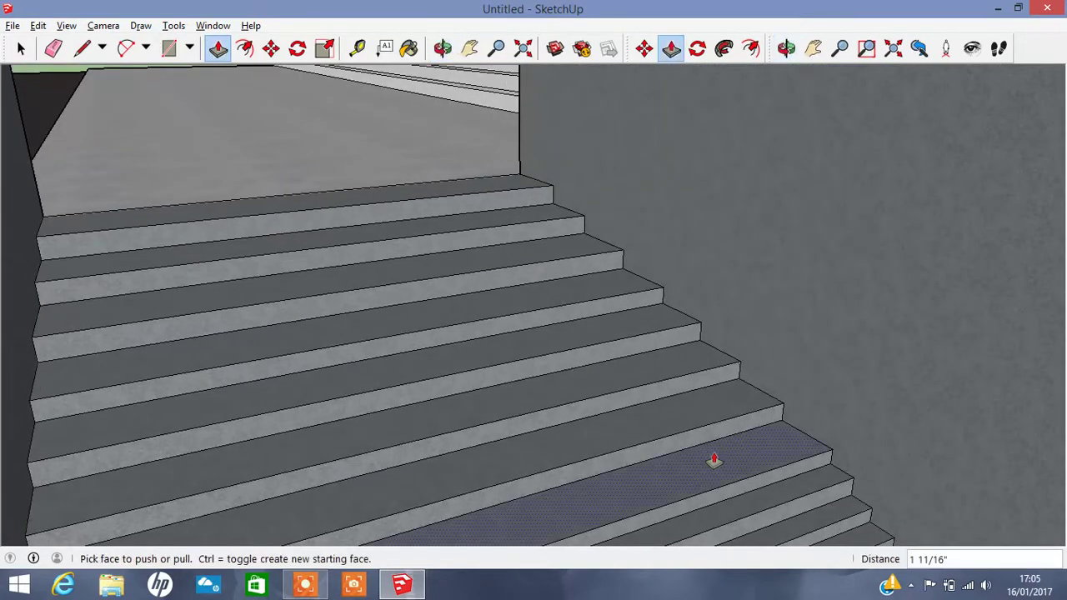
drag(770, 482, 760, 474)
click(760, 475)
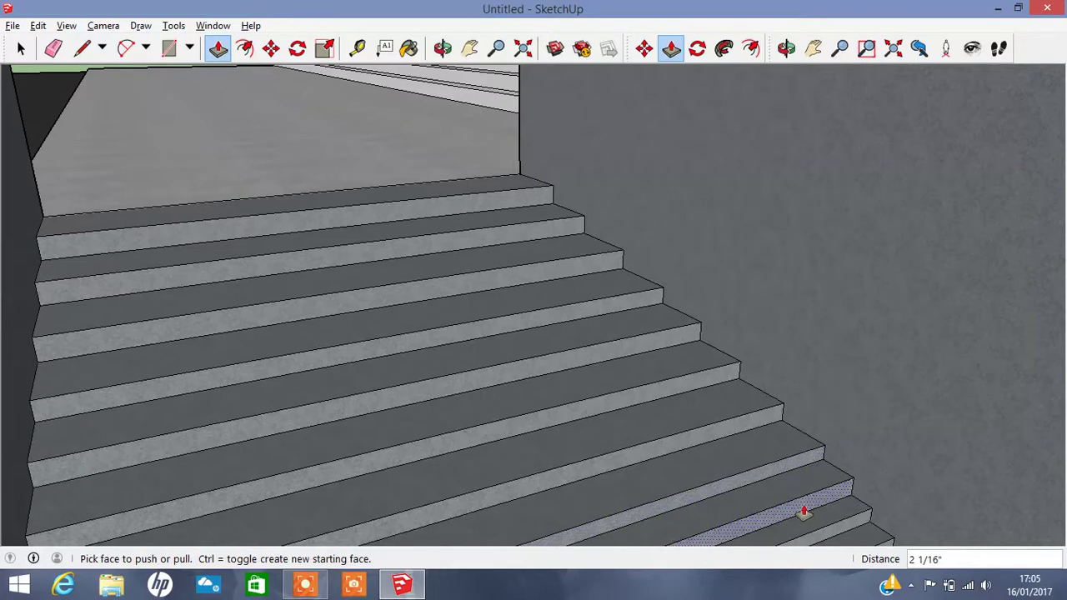
- Recess the lower risers at the junction, setting the upper riser back 3 7/16 inches
click(470, 48)
mouse_move(511, 285)
mouse_down()
mouse_move(517, 415)
mouse_move(442, 248)
mouse_up()
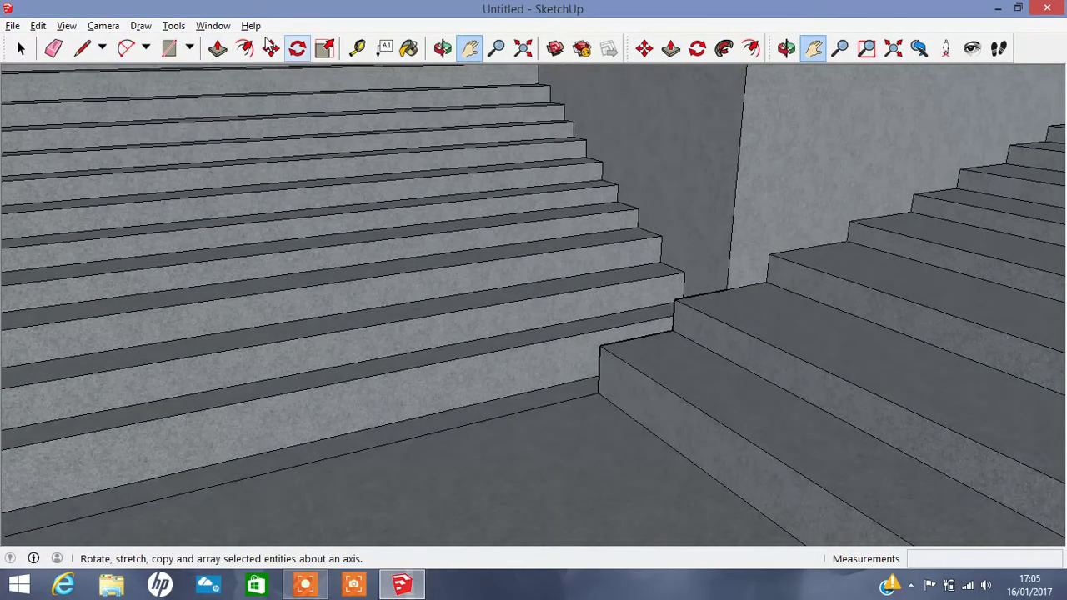
click(218, 47)
click(481, 374)
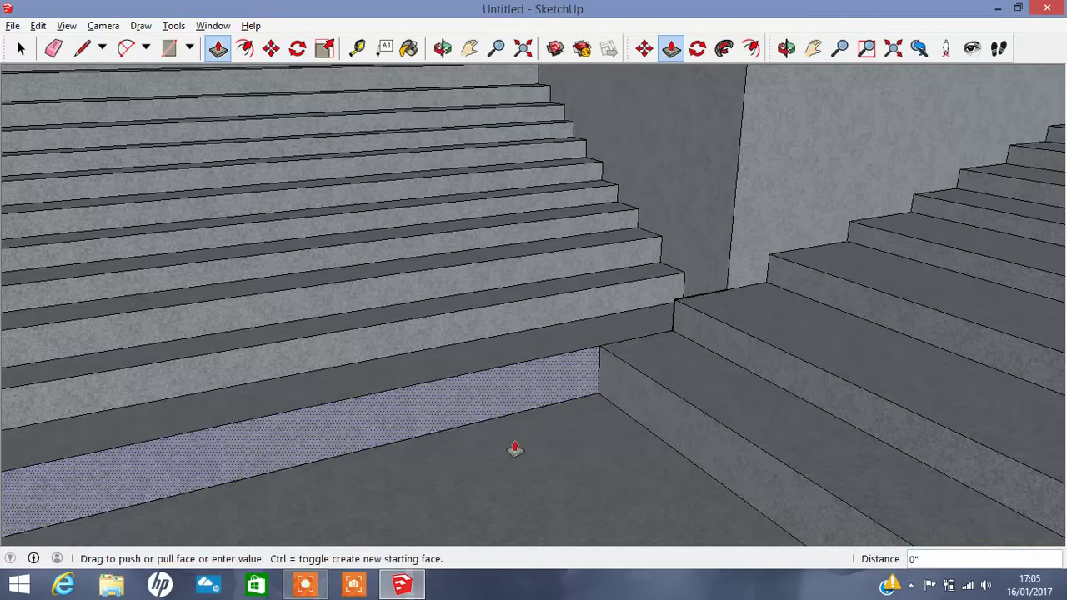
click(559, 480)
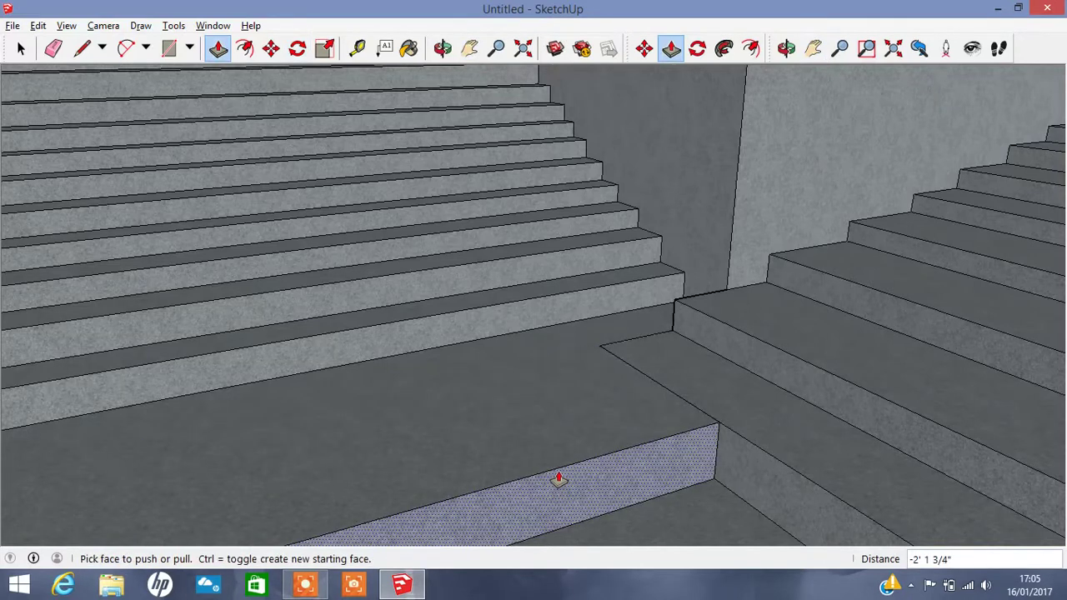
click(633, 466)
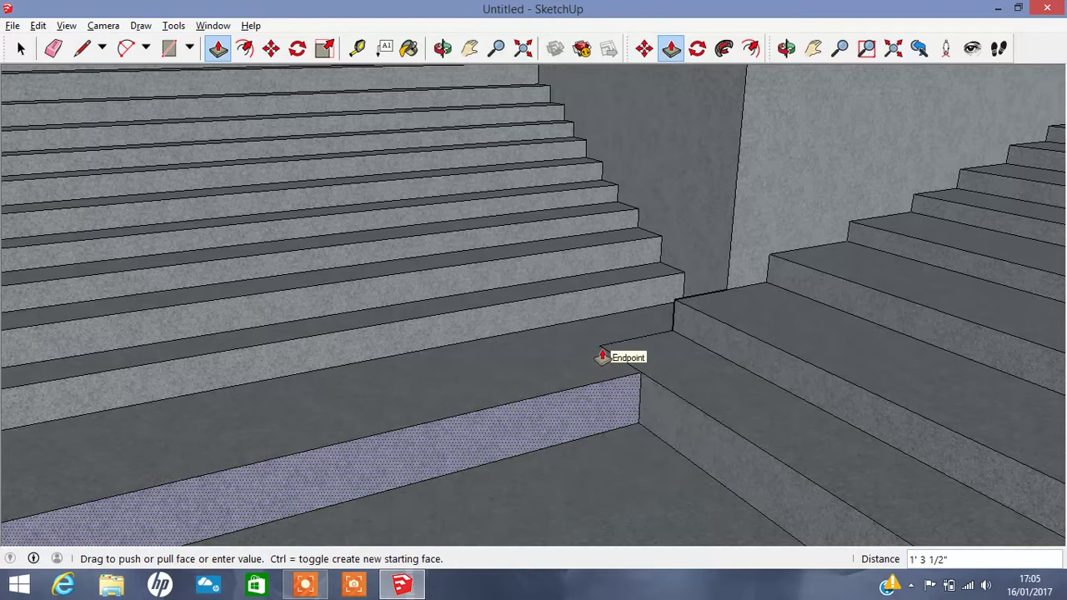
click(601, 356)
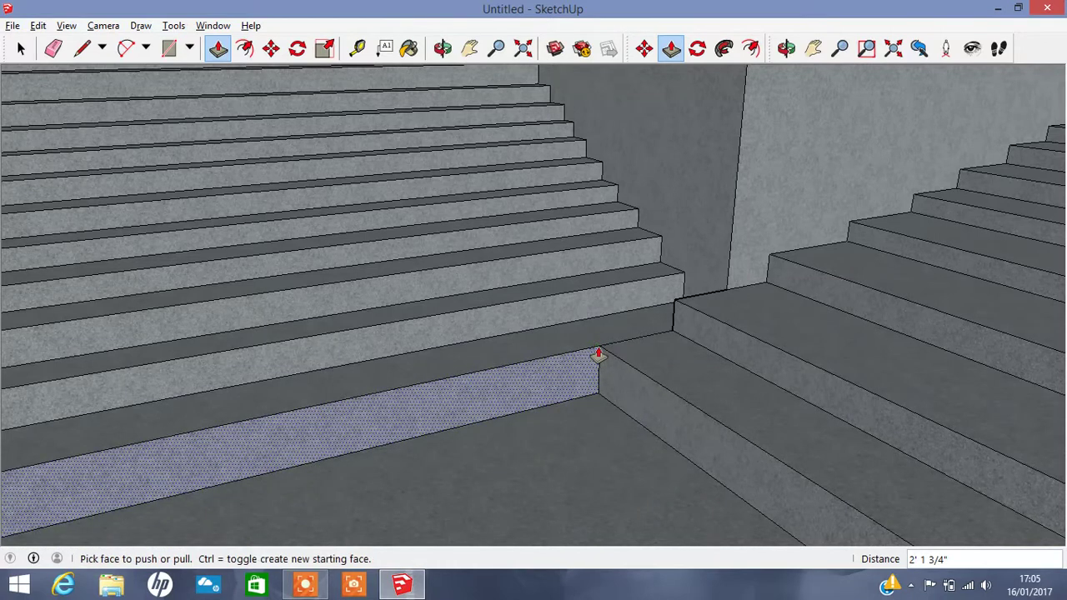
click(614, 305)
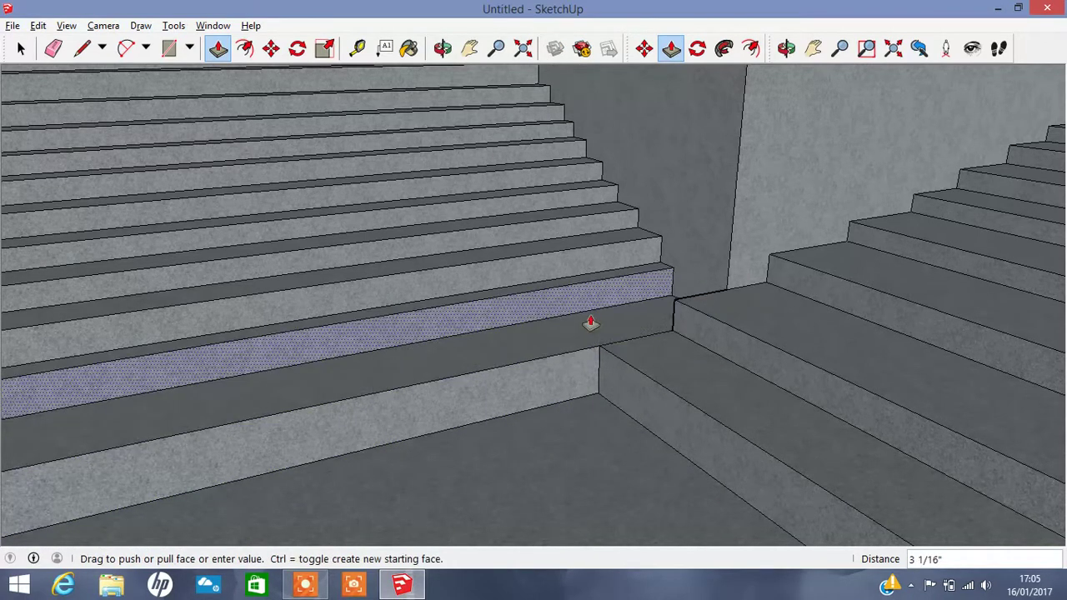
click(619, 326)
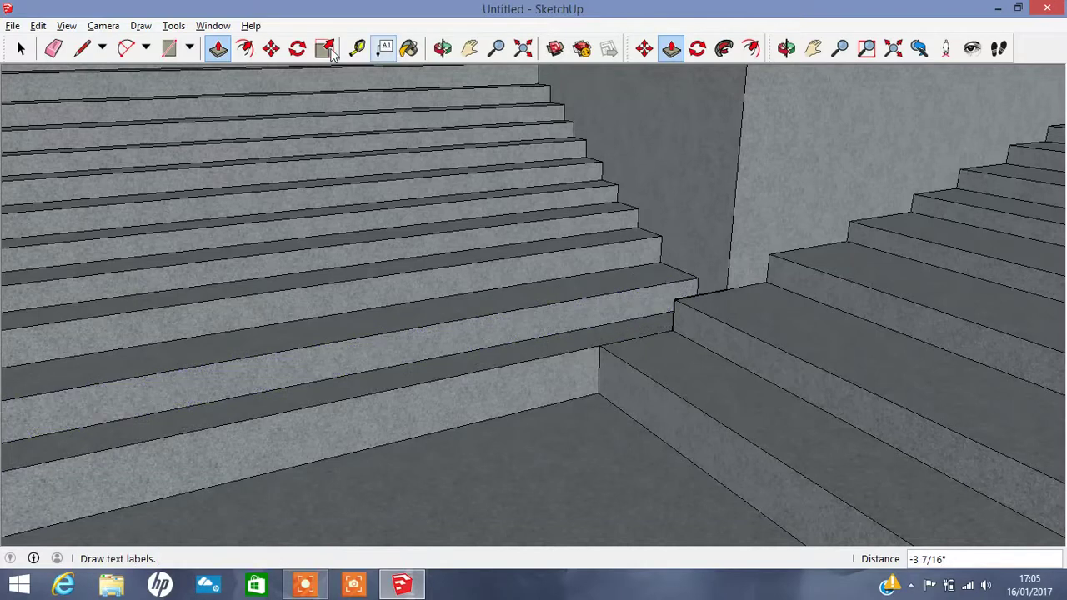
click(54, 48)
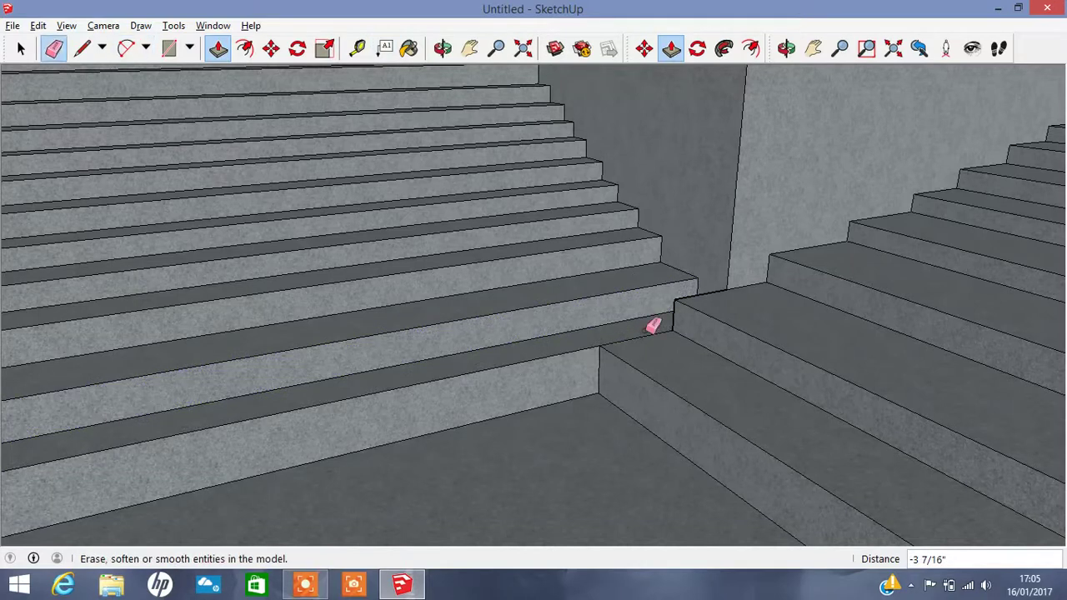
- Erase the leftover junction edge and paint the lighter landing face with Blacktop Old 01
click(649, 330)
click(408, 47)
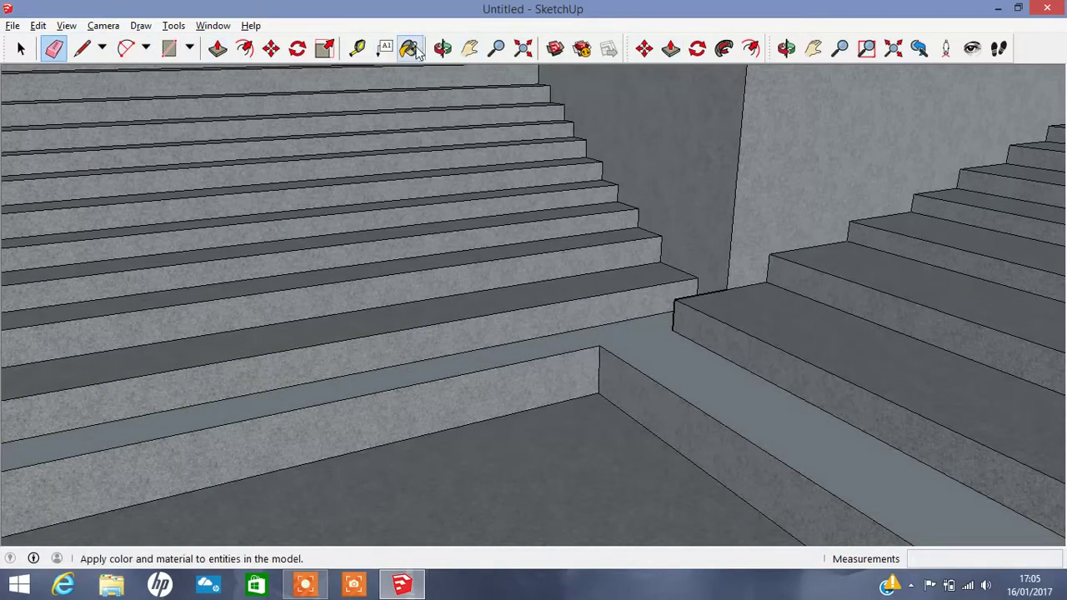
click(663, 355)
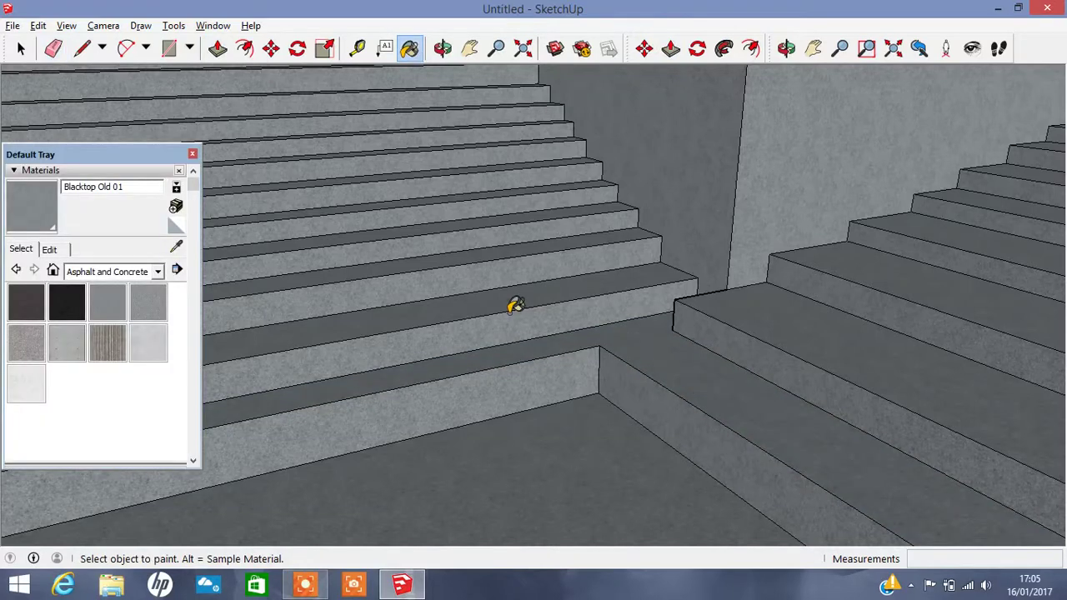
click(193, 154)
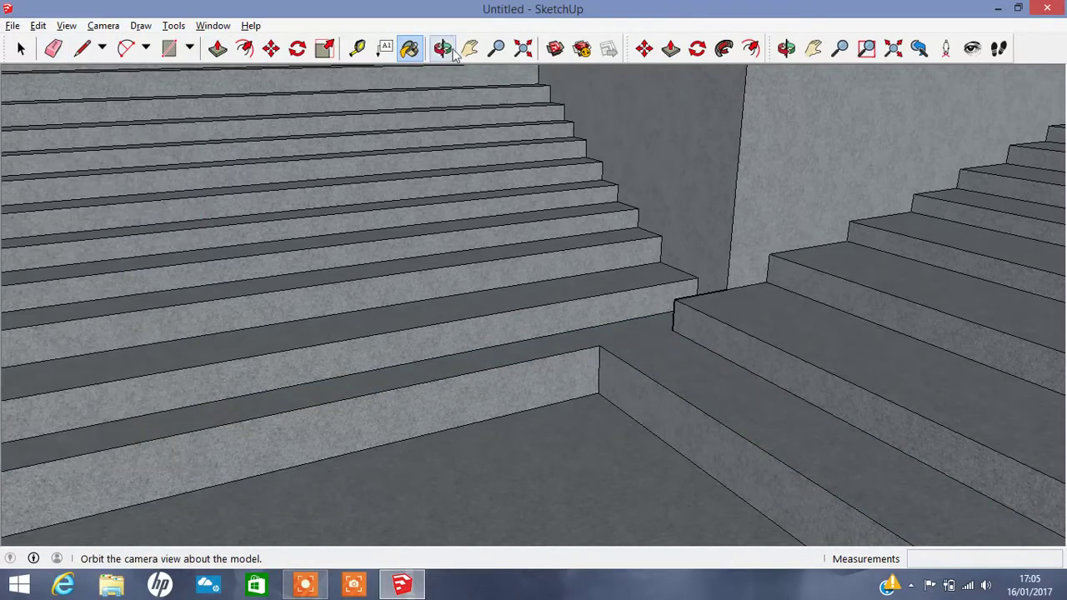
- Pull the landing strip face outward about 6 13/16 inches at the junction
click(443, 48)
drag(476, 286, 612, 303)
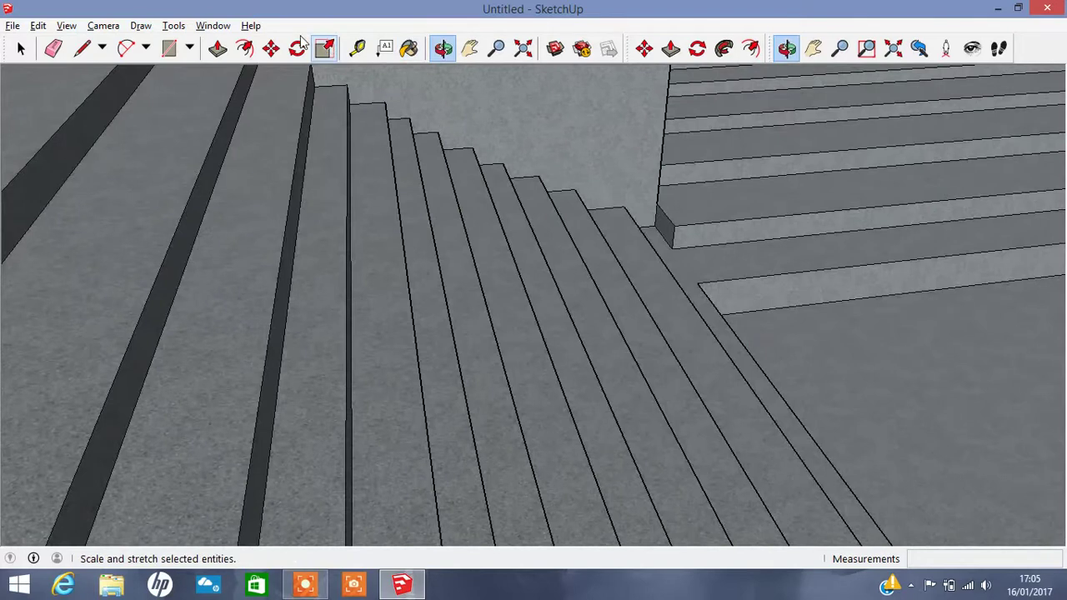
click(217, 47)
click(682, 248)
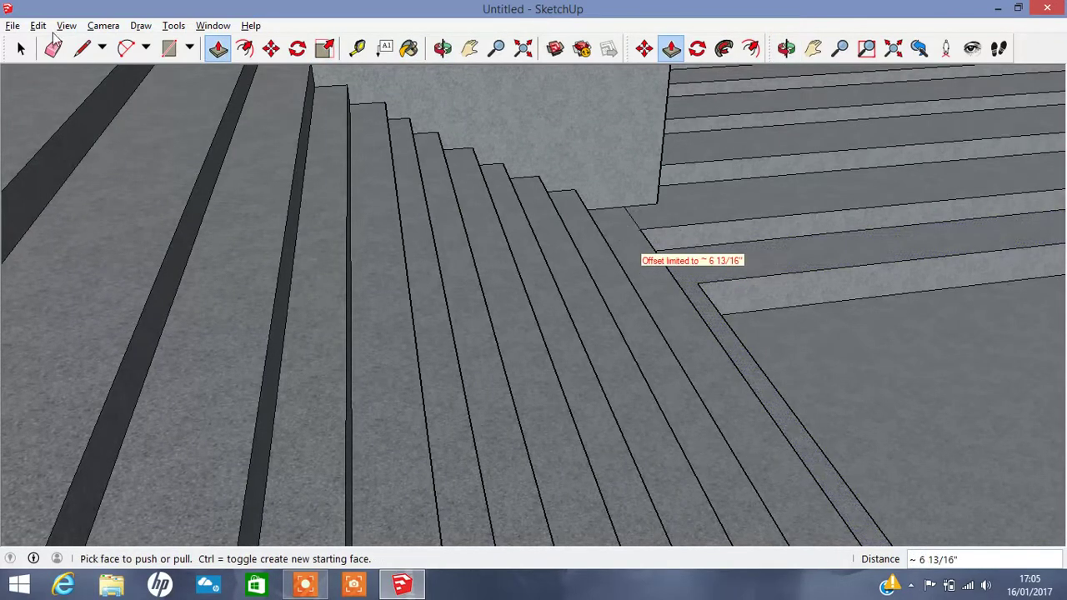
click(55, 48)
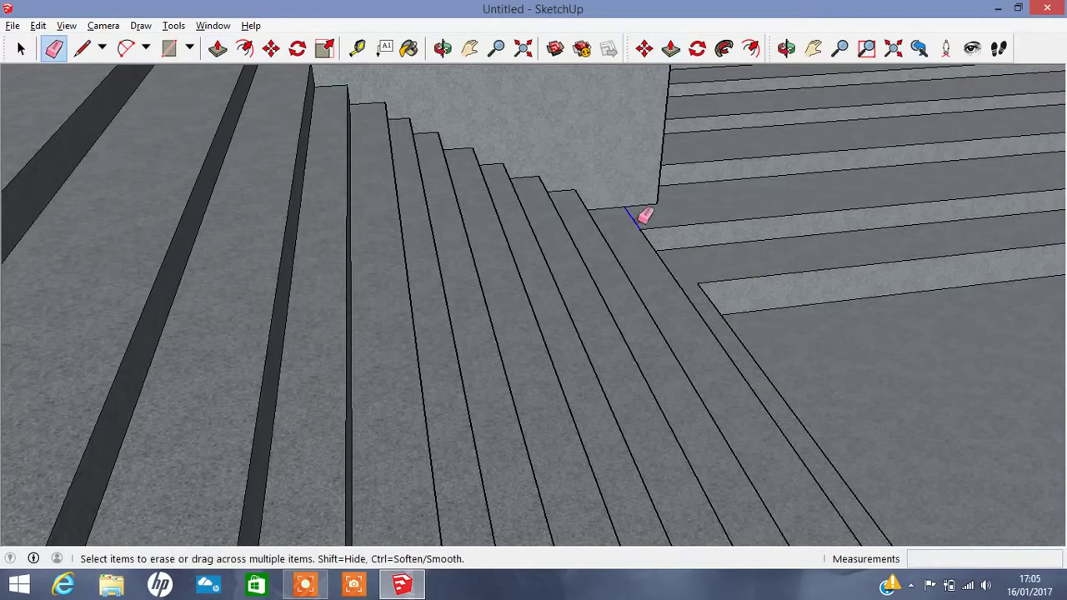
- Paint the pale landing strip with the Blacktop Old 01 material
key(b)
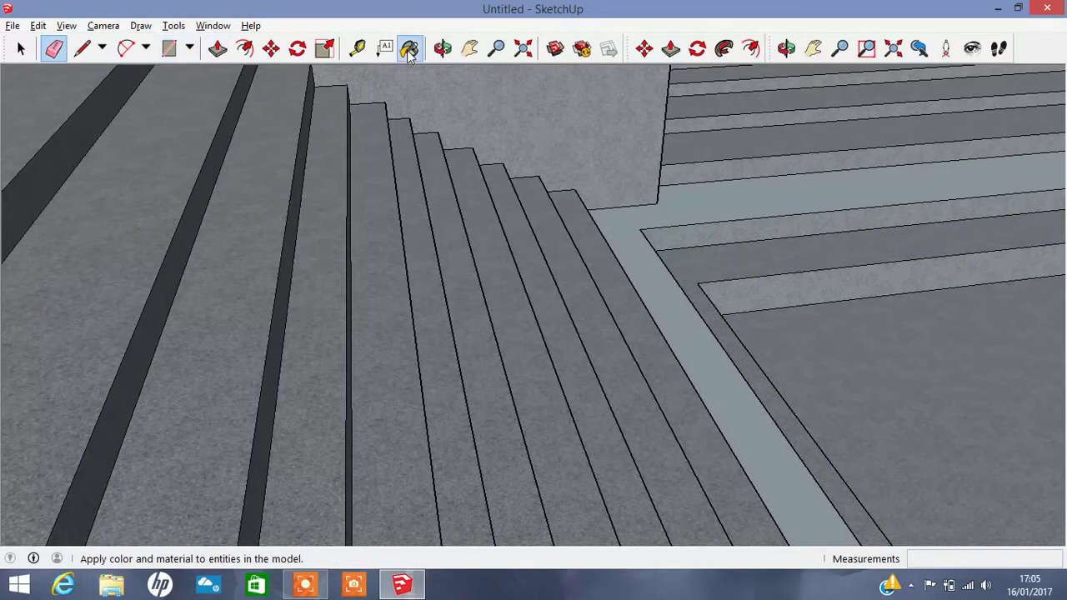
click(635, 224)
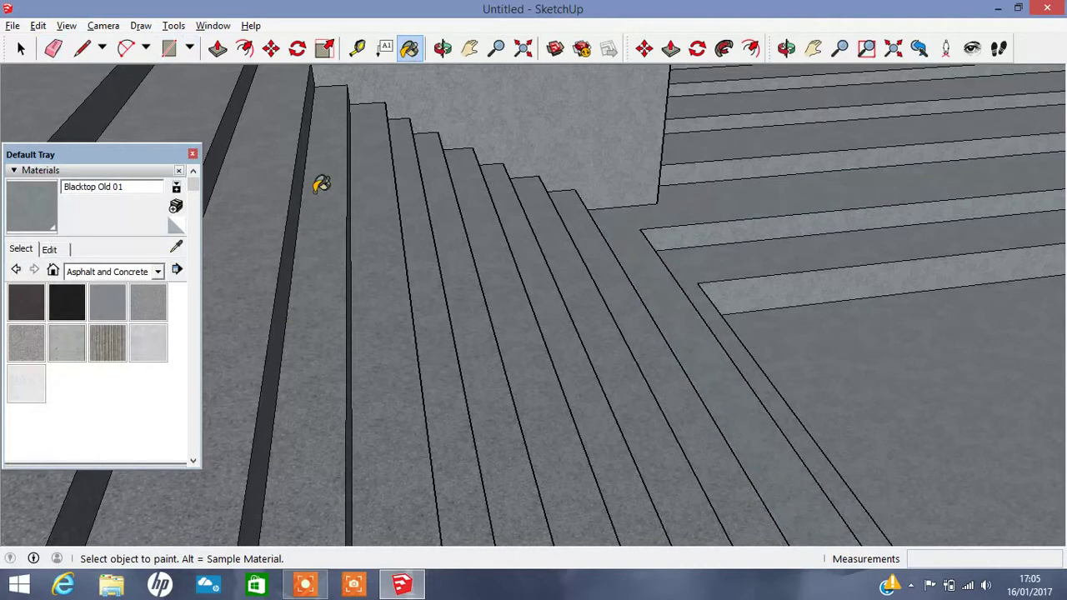
click(192, 154)
click(442, 49)
- Push back the top two risers of the upper flight to even their steps
drag(614, 250, 308, 144)
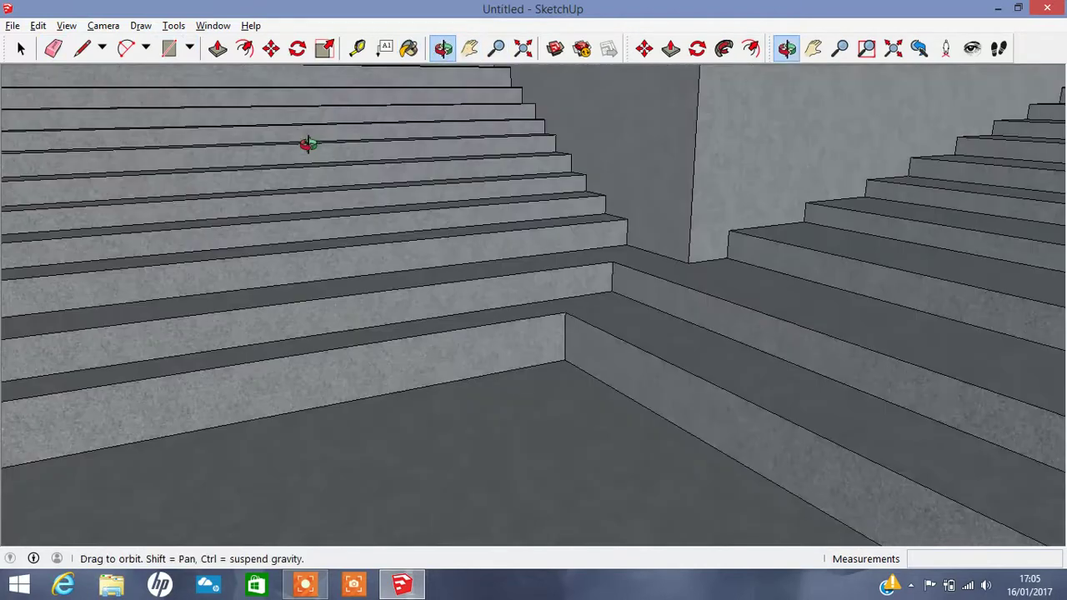
click(470, 49)
mouse_move(438, 219)
mouse_down()
mouse_move(486, 405)
mouse_move(662, 519)
mouse_up()
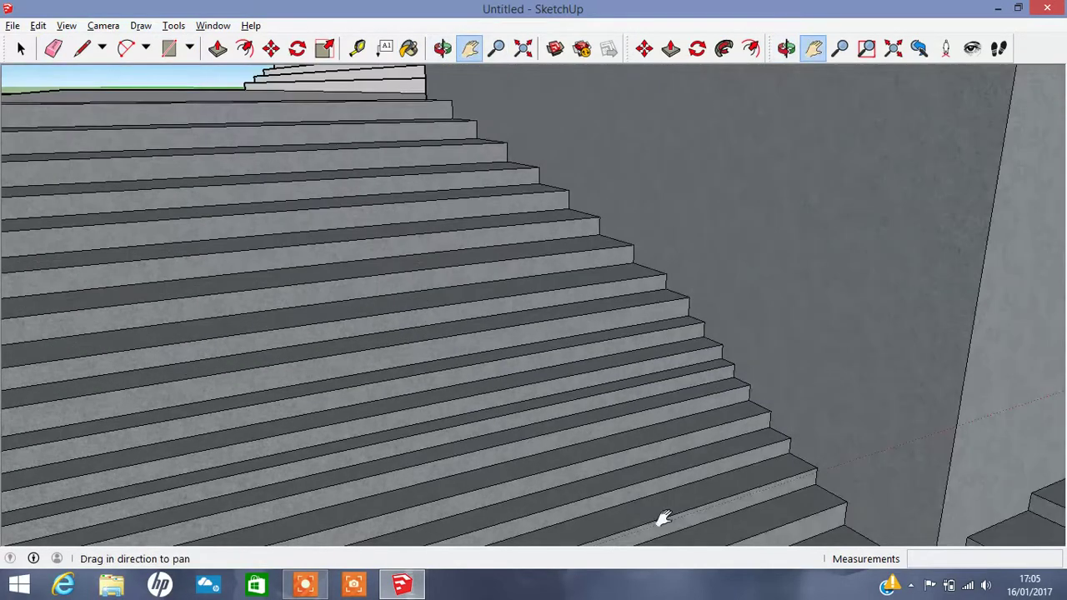
click(443, 49)
mouse_move(467, 167)
mouse_down()
mouse_move(578, 376)
mouse_move(523, 367)
mouse_move(466, 275)
mouse_up()
click(218, 48)
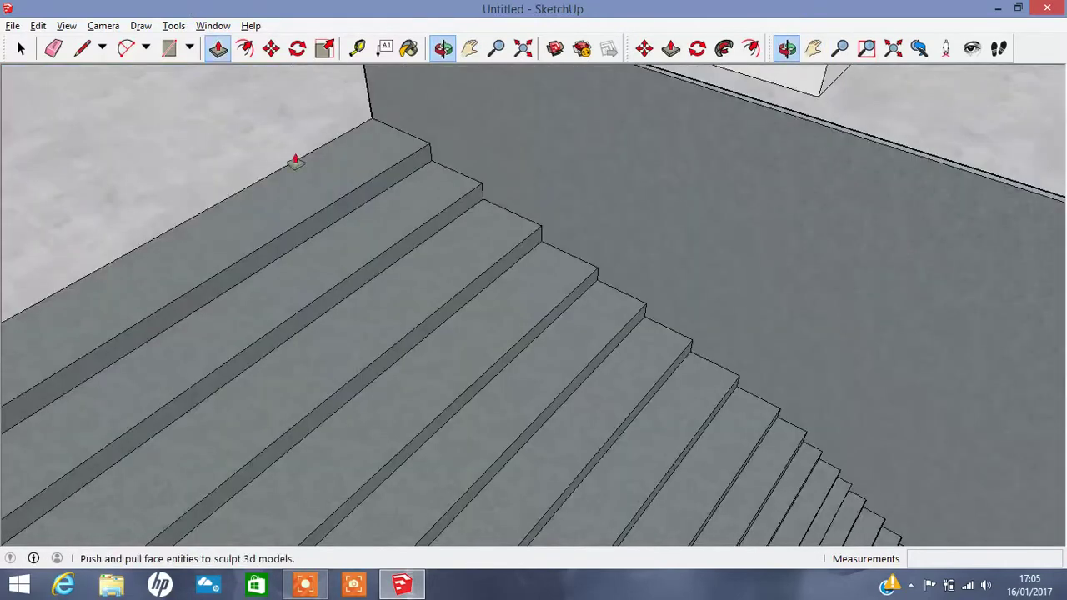
click(336, 212)
click(398, 254)
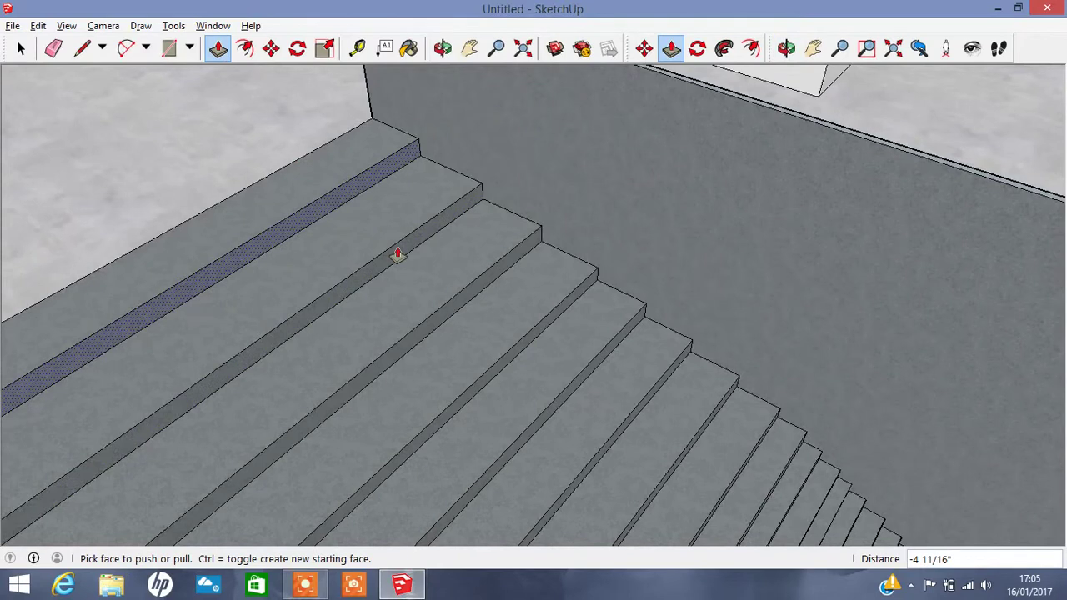
click(467, 302)
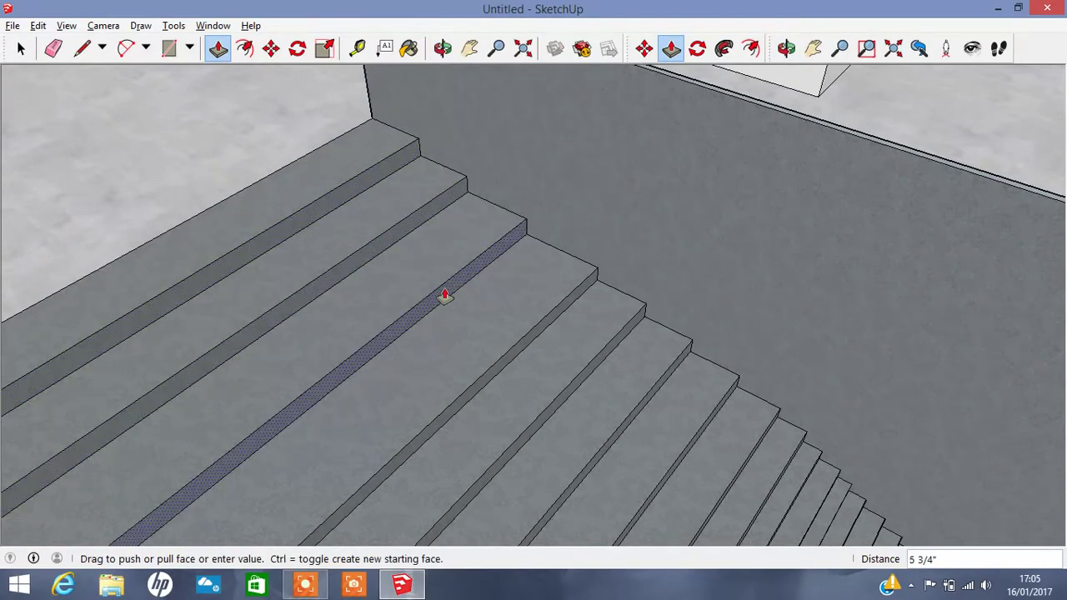
click(445, 294)
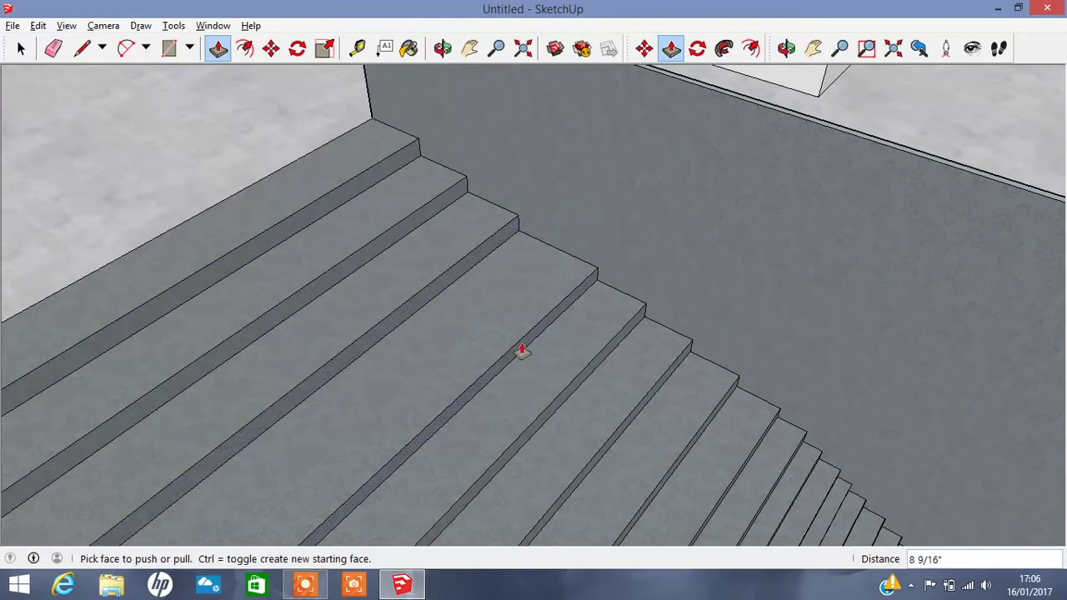
- Set the next four risers down the flight to matching depths
click(522, 351)
click(546, 355)
click(579, 381)
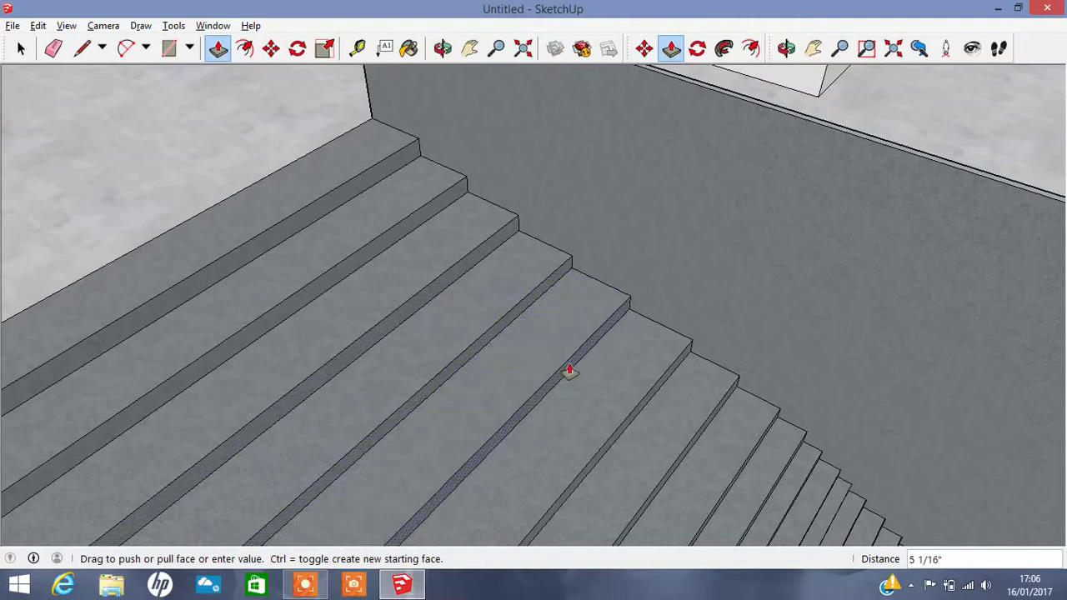
click(579, 379)
click(623, 434)
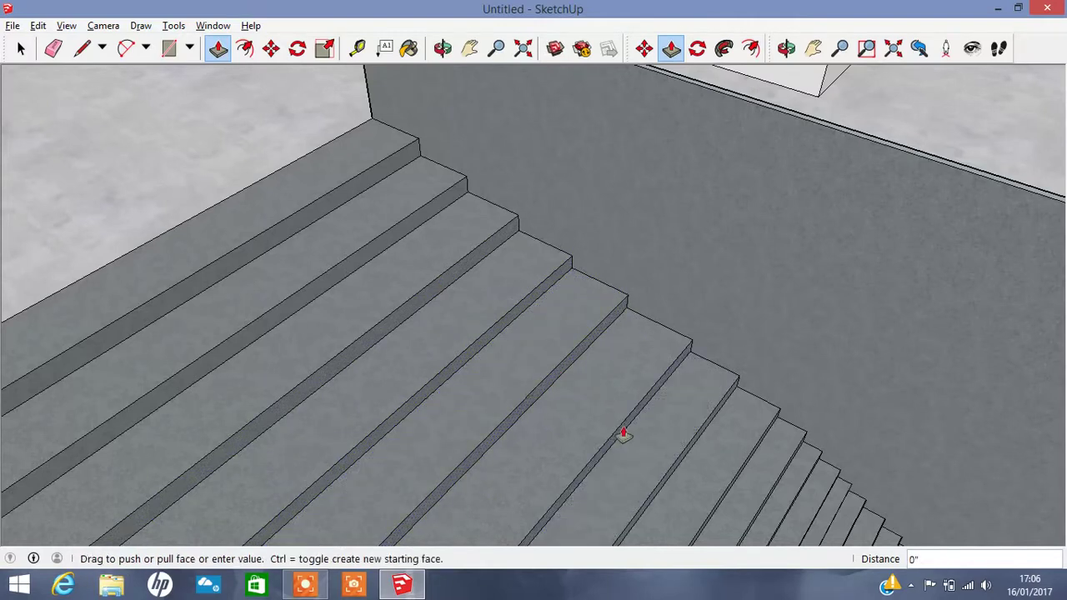
click(614, 424)
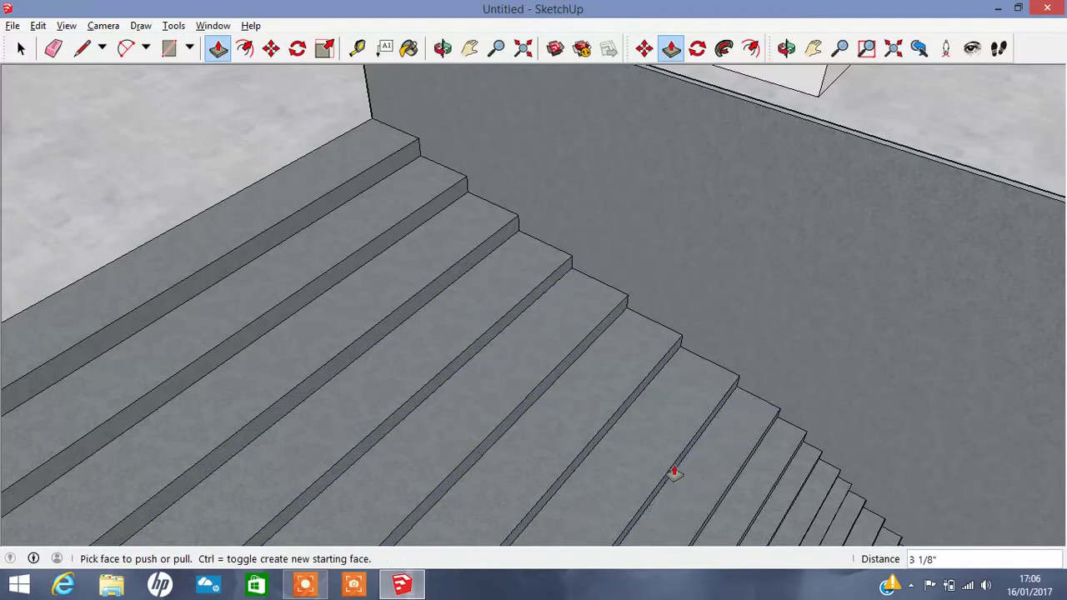
click(674, 473)
click(672, 460)
- Move the two lower risers of the flight, the last by about 2 7/16 inches
click(443, 48)
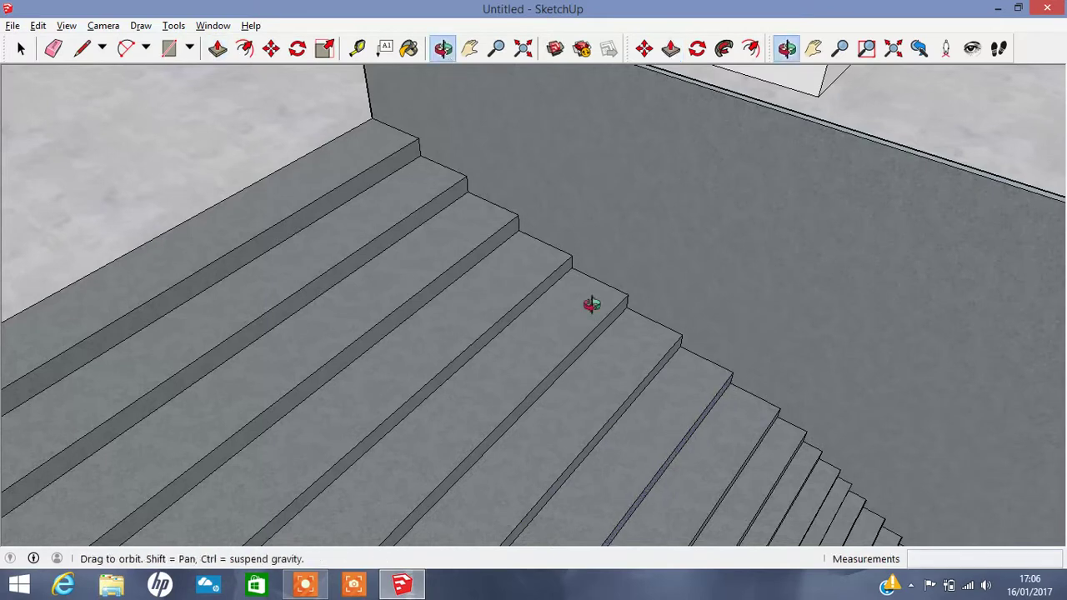
drag(591, 304, 467, 171)
click(217, 48)
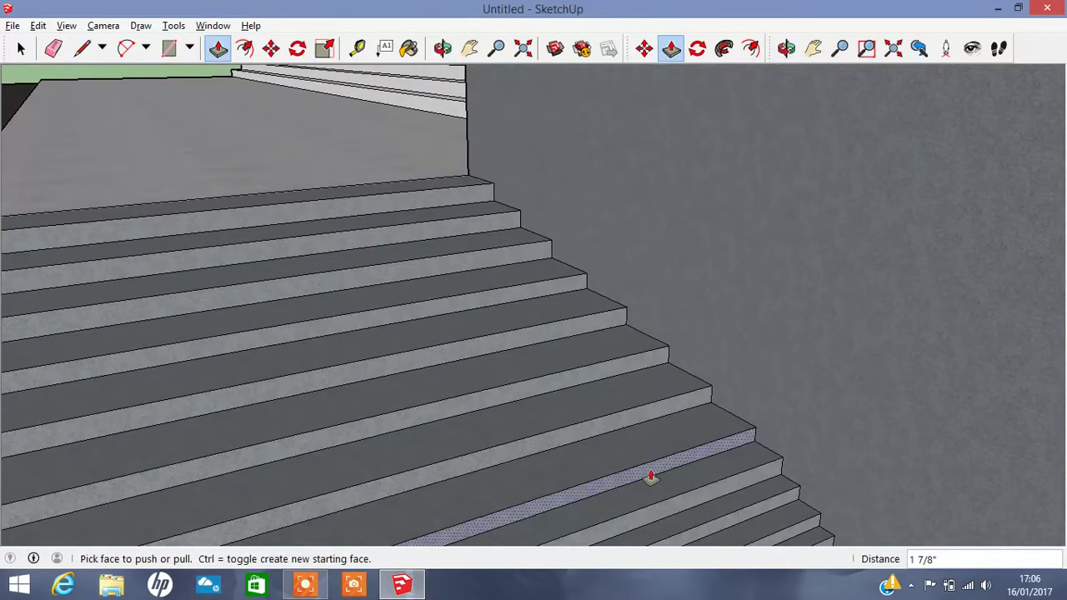
click(651, 477)
click(650, 469)
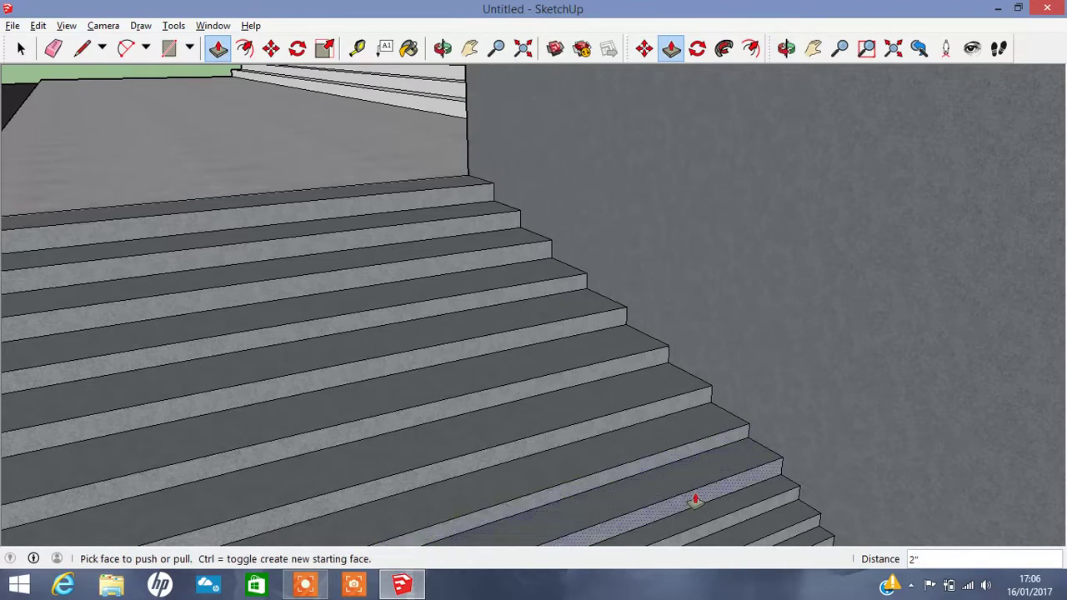
click(695, 500)
click(700, 498)
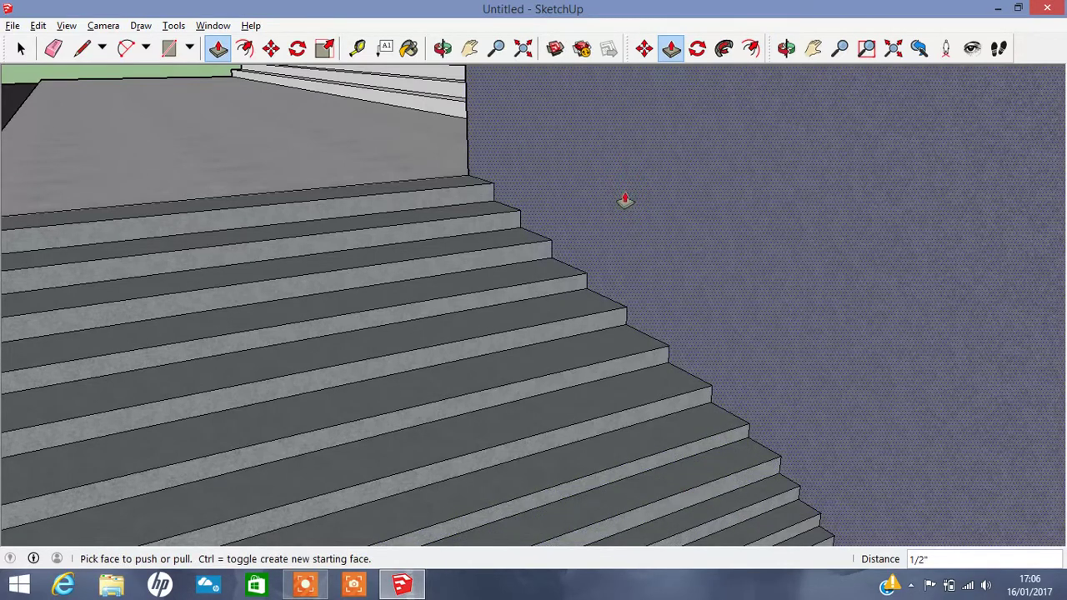
click(443, 47)
drag(500, 292, 626, 255)
- Push back the first two risers of the flight beside the landing
click(470, 47)
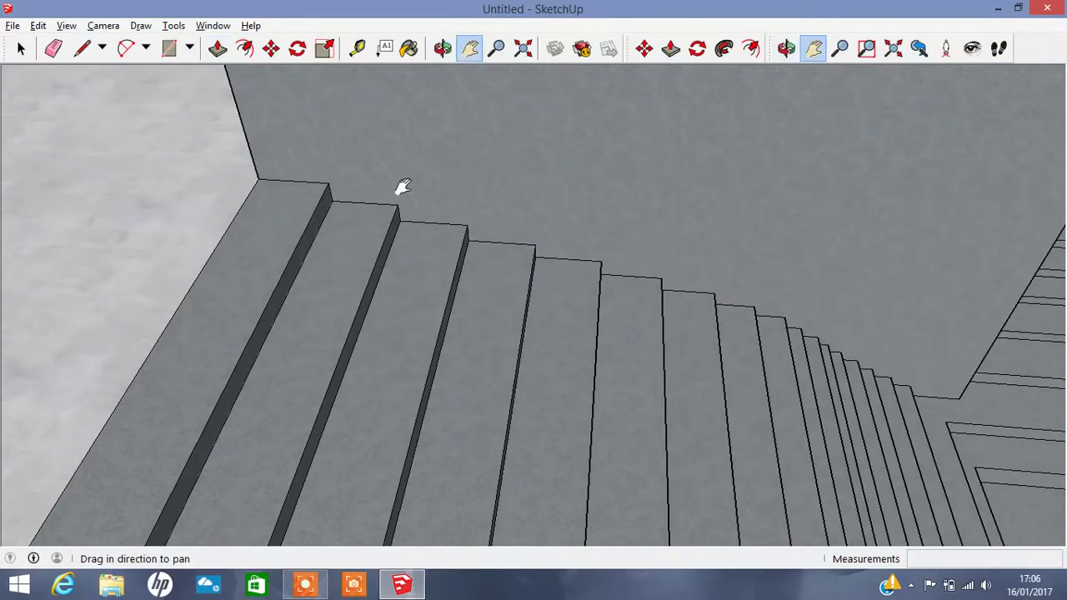
drag(402, 186, 190, 164)
click(442, 47)
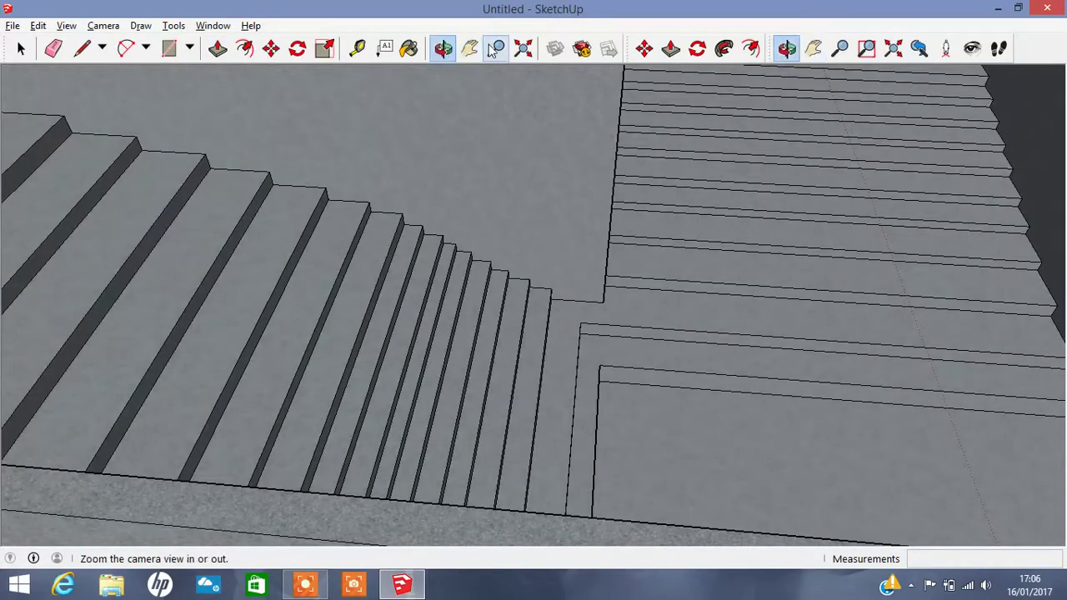
click(468, 48)
drag(300, 398, 545, 340)
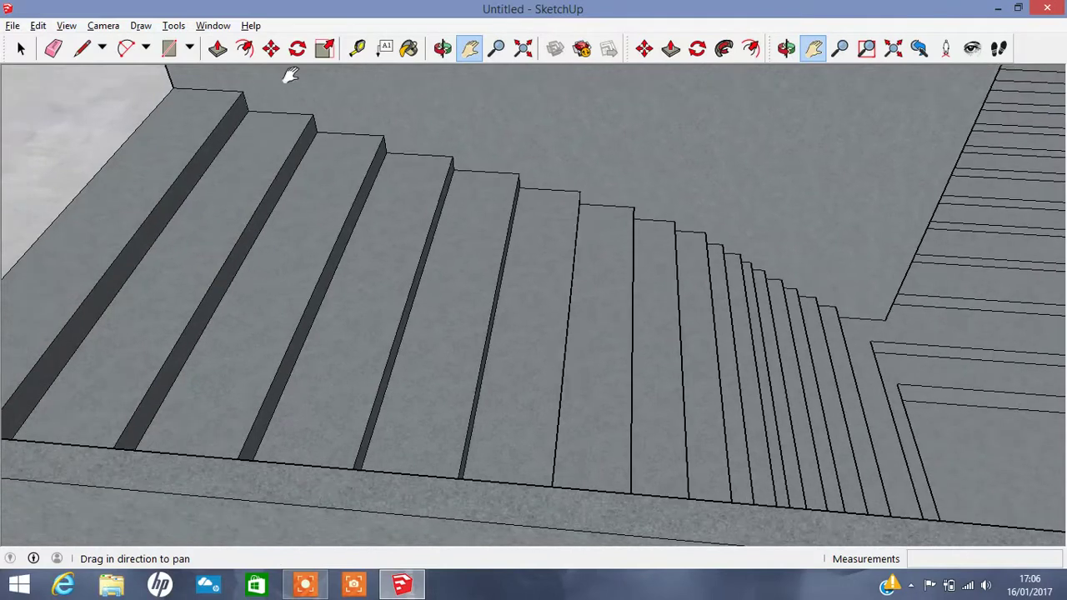
click(217, 47)
click(265, 213)
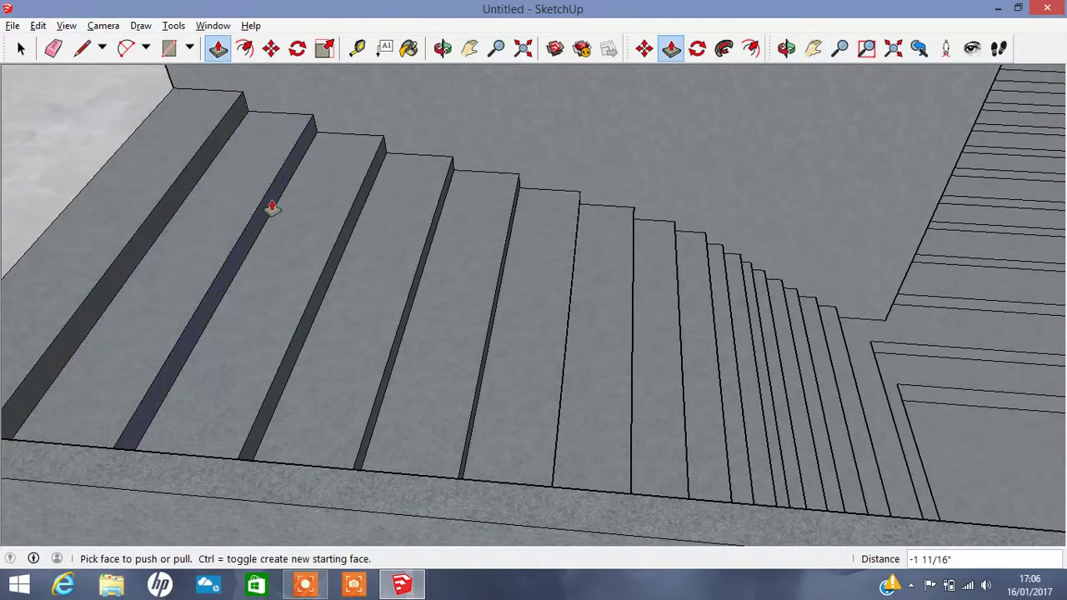
click(265, 208)
click(254, 208)
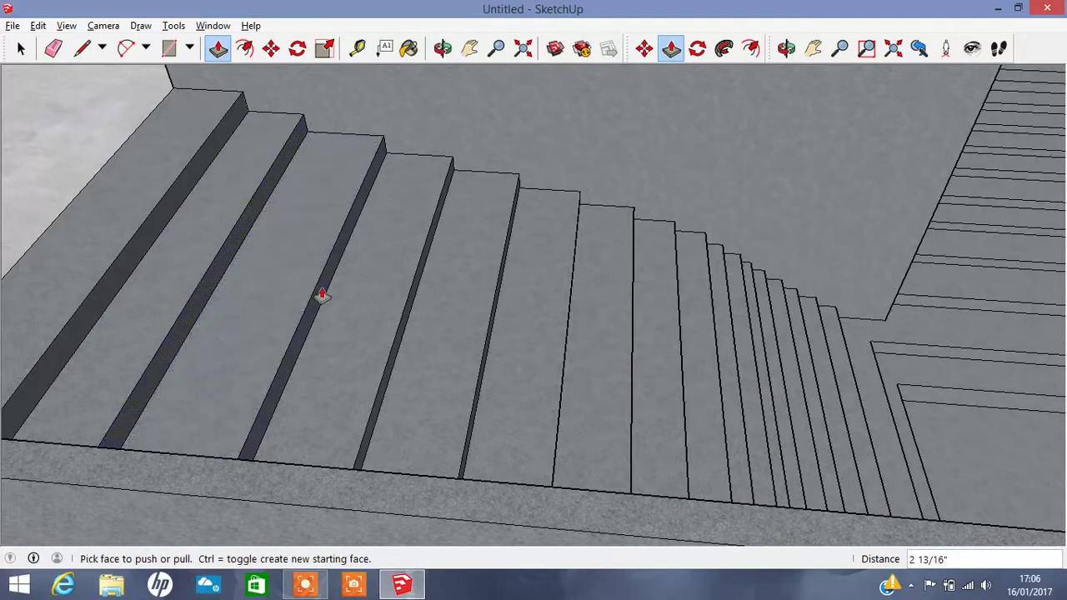
- Widen the next three treads by moving their risers to new depths
click(322, 294)
click(388, 375)
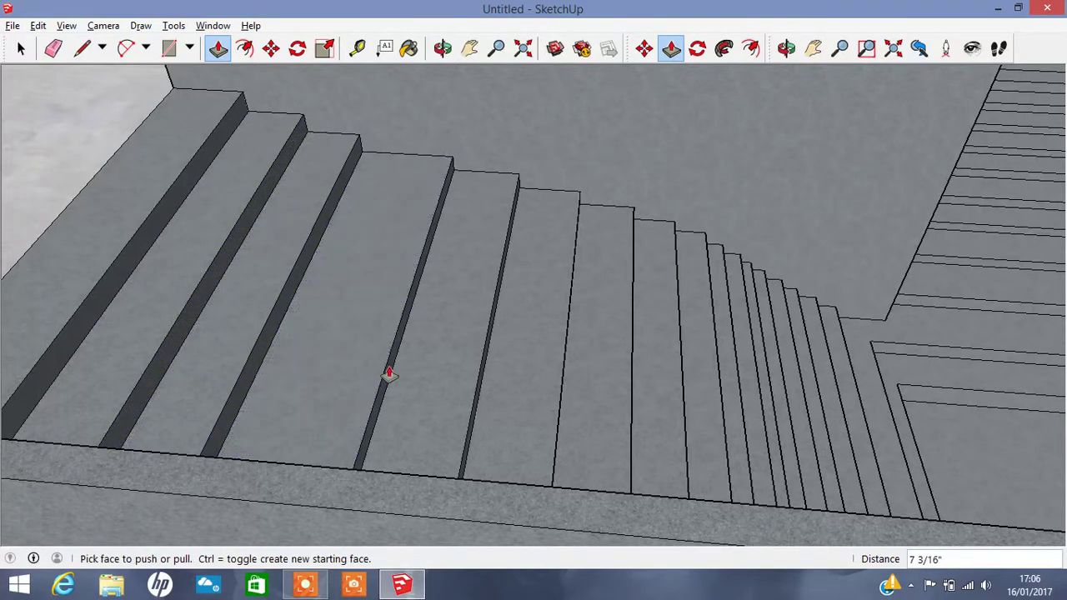
click(389, 375)
click(469, 431)
click(471, 430)
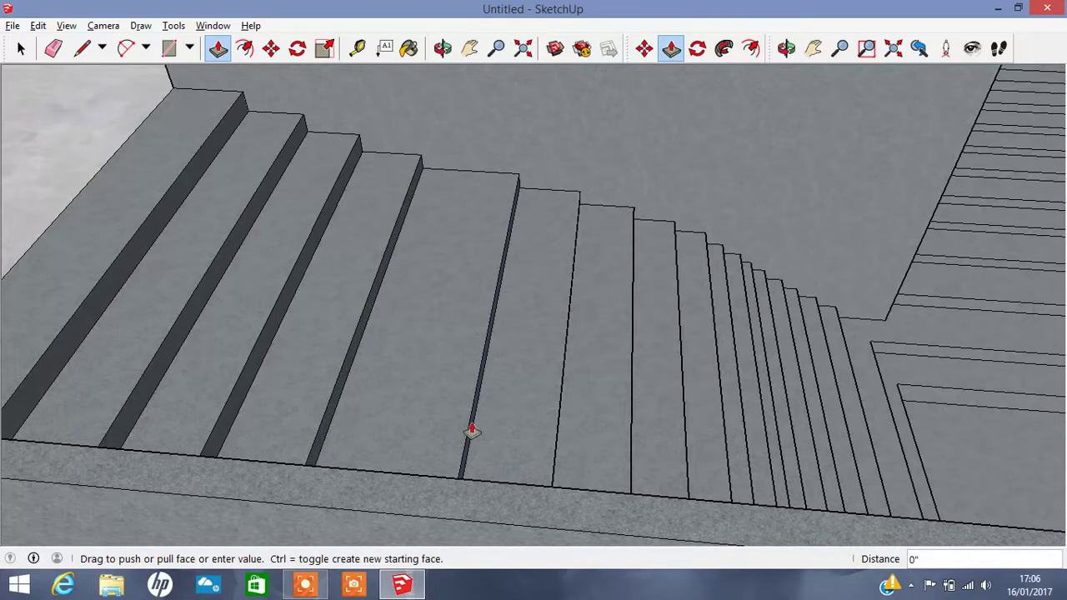
click(429, 428)
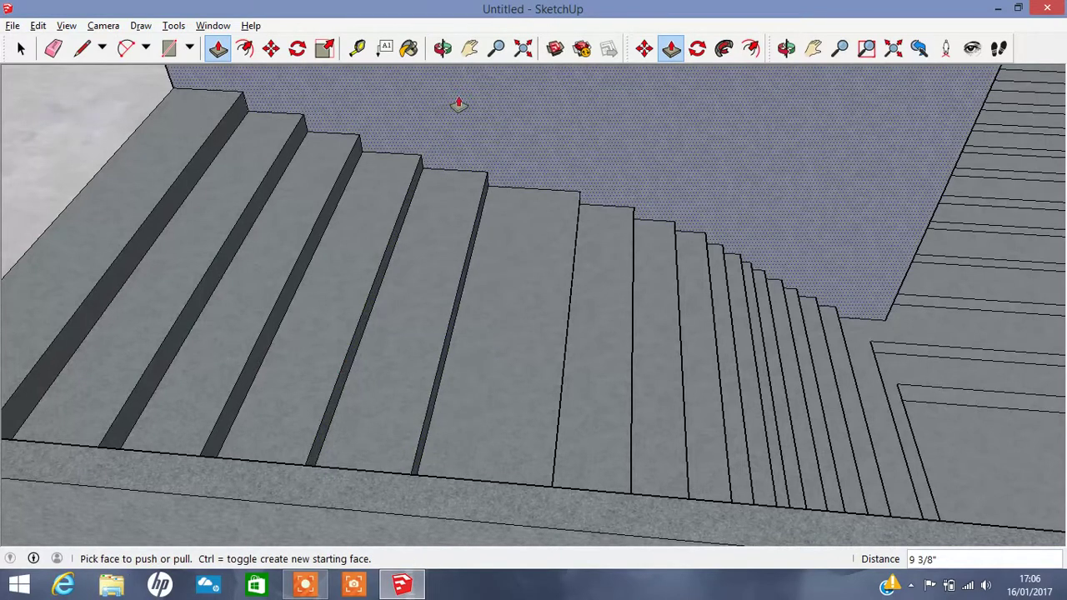
- Set five more step faces down the flight to new depths
click(443, 52)
drag(467, 250, 443, 297)
click(217, 48)
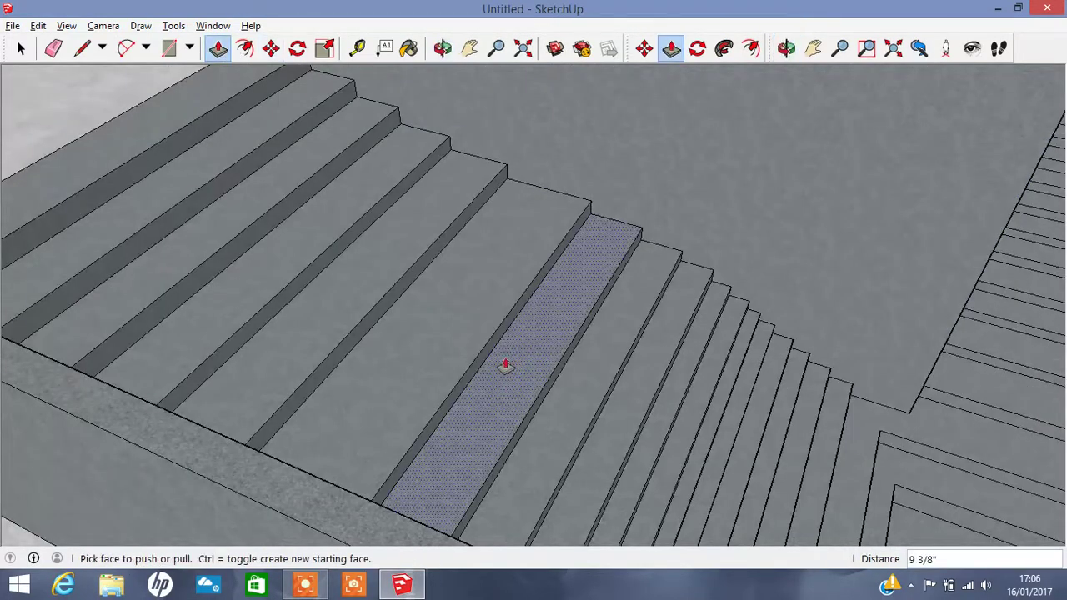
click(480, 354)
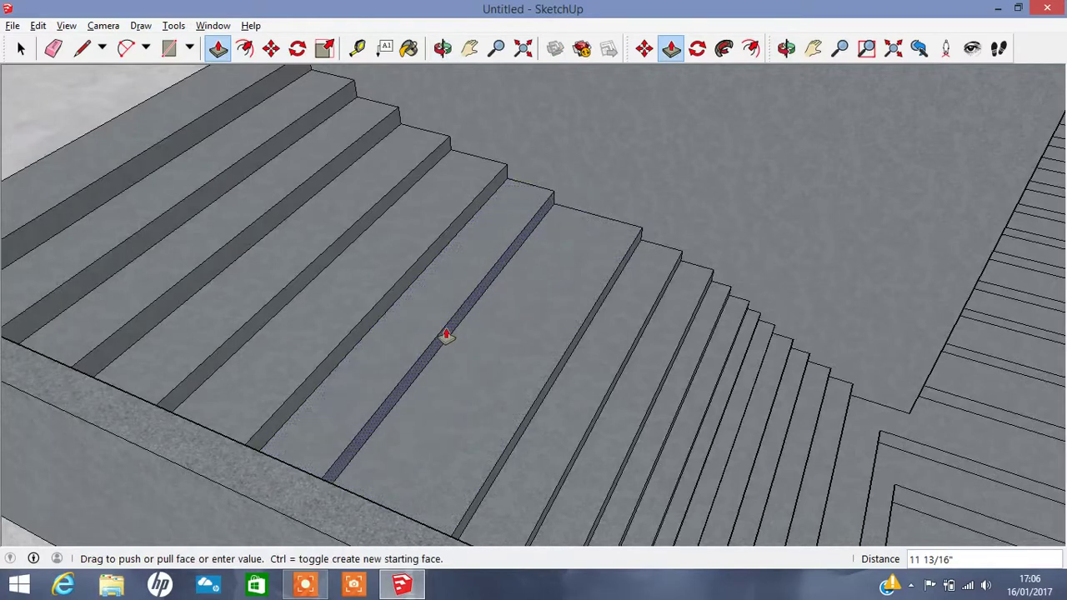
click(445, 336)
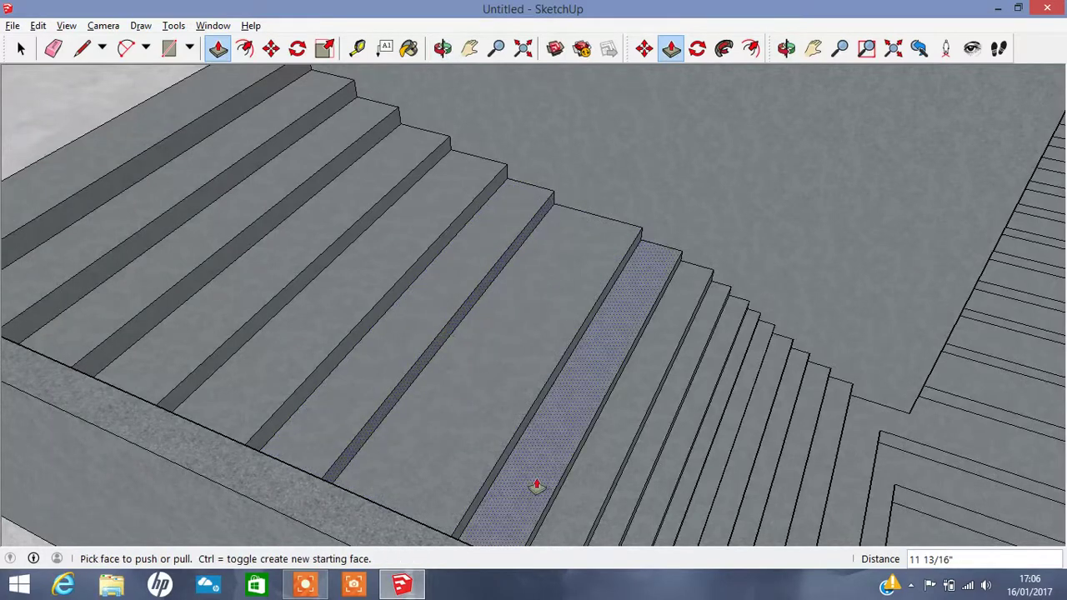
click(494, 456)
click(467, 431)
click(559, 495)
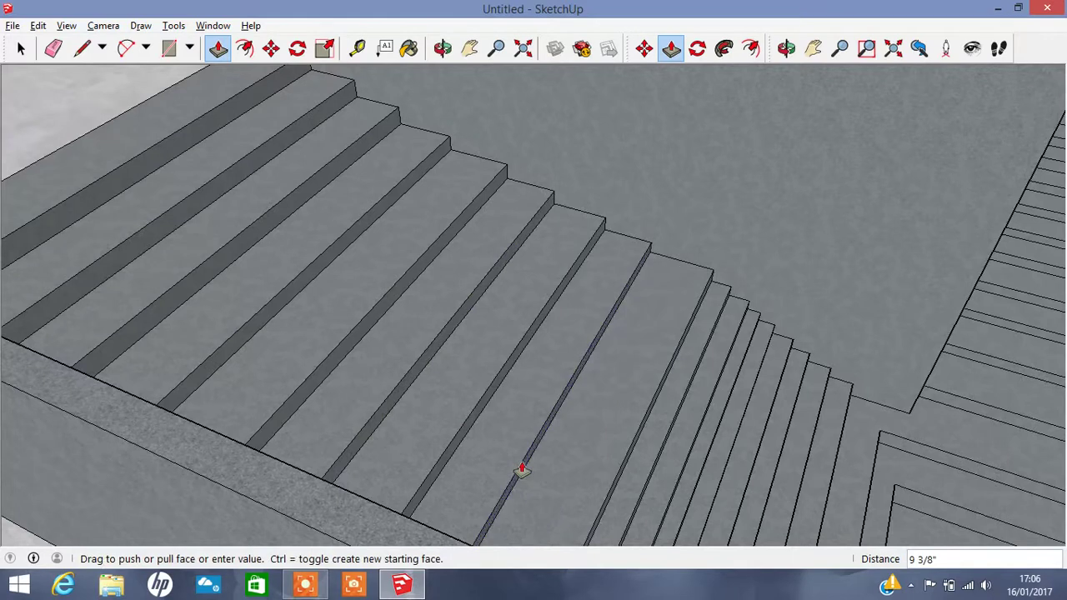
click(524, 472)
click(574, 505)
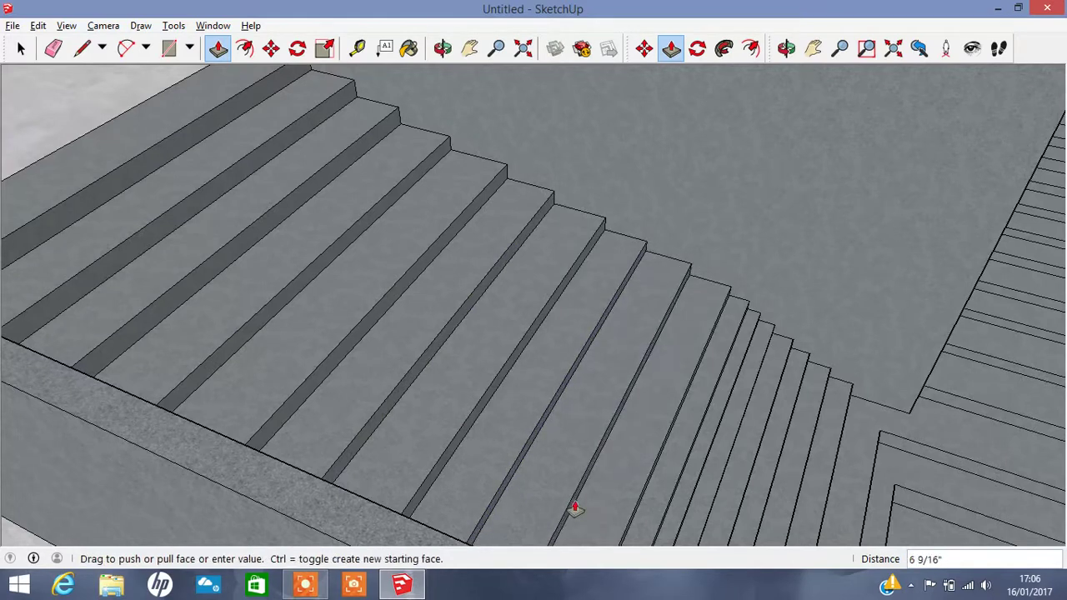
click(588, 508)
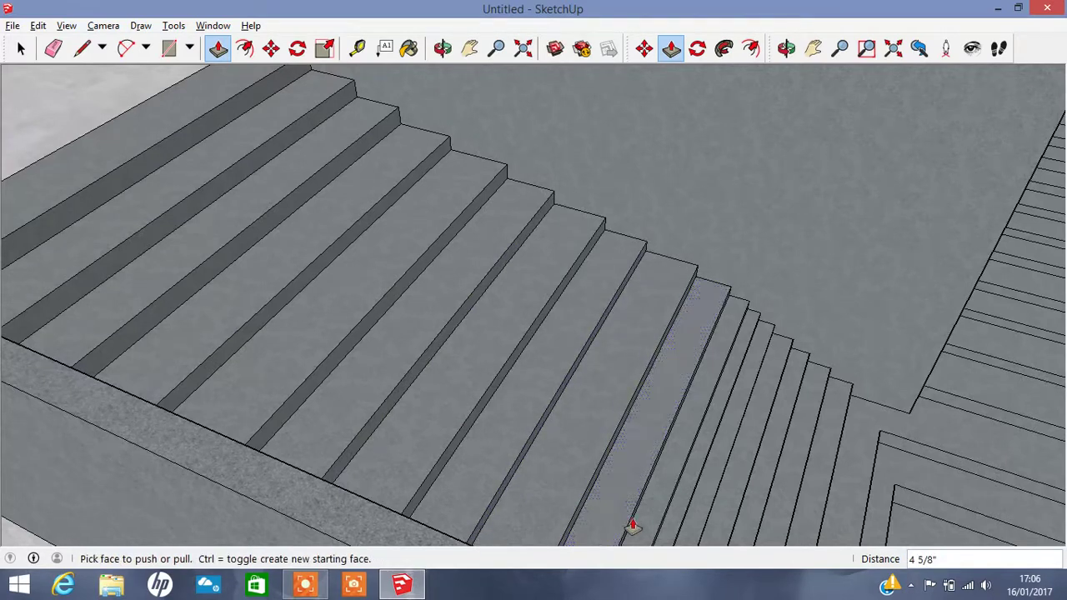
click(617, 519)
click(636, 519)
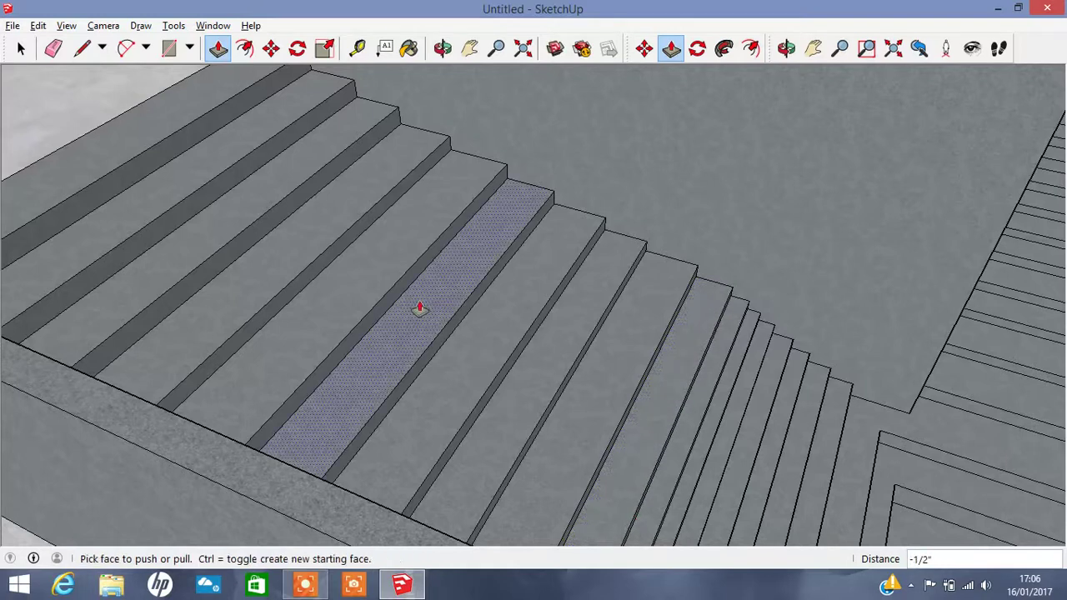
- Adjust the upper step faces, one to 5 1/2 inches, and re-set the following treads
click(403, 298)
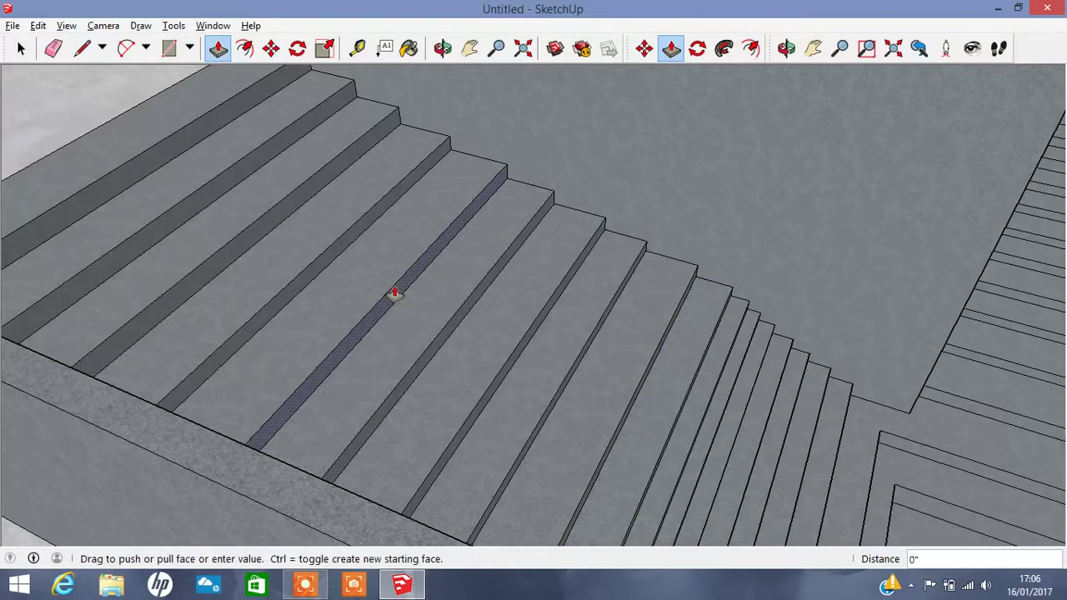
click(379, 284)
click(333, 243)
click(370, 277)
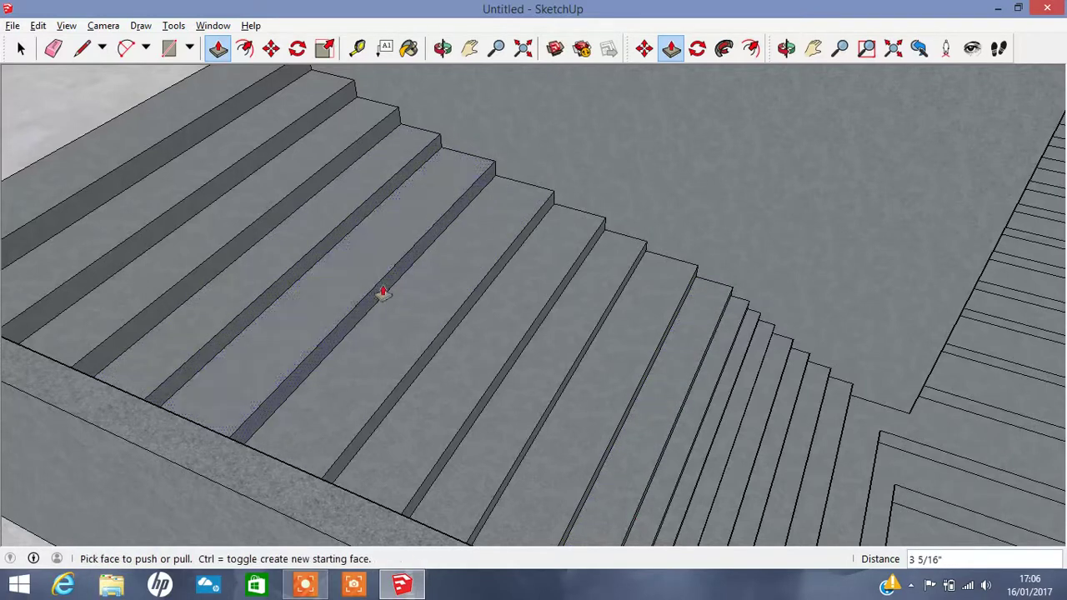
click(421, 354)
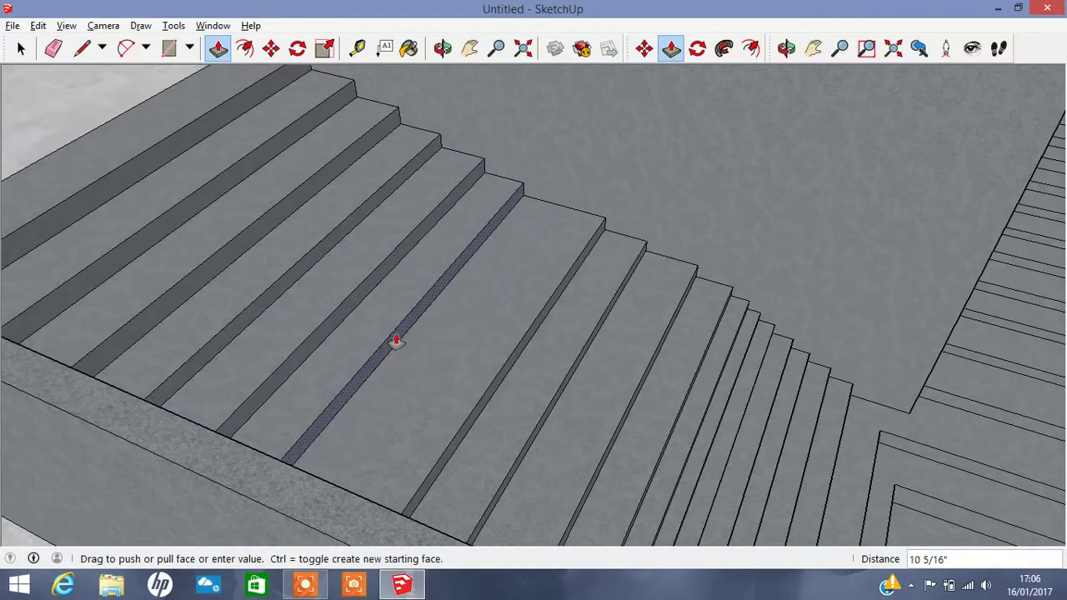
click(393, 337)
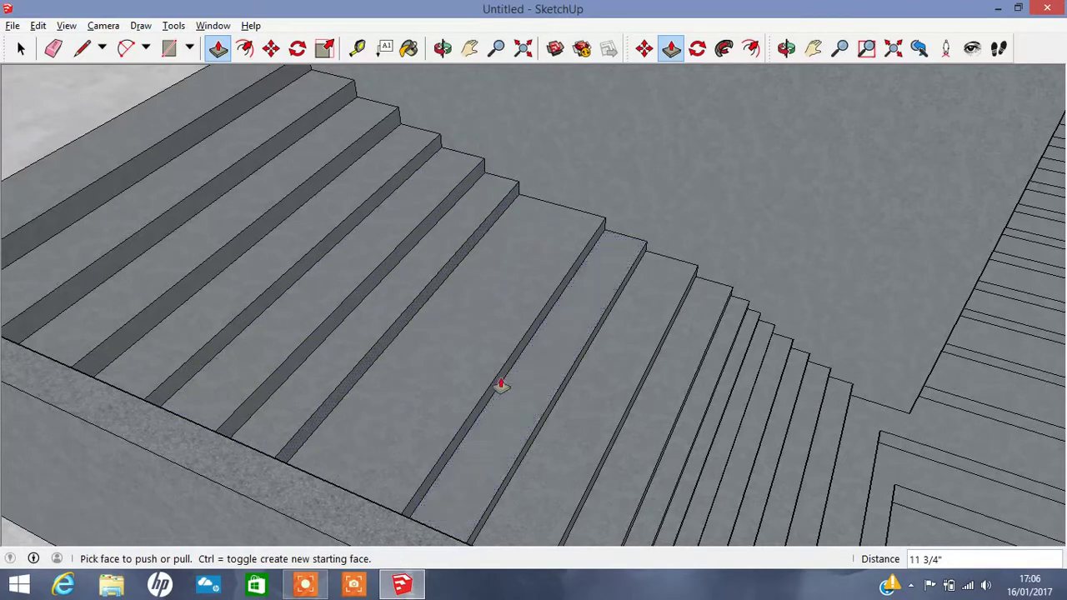
click(500, 386)
click(455, 355)
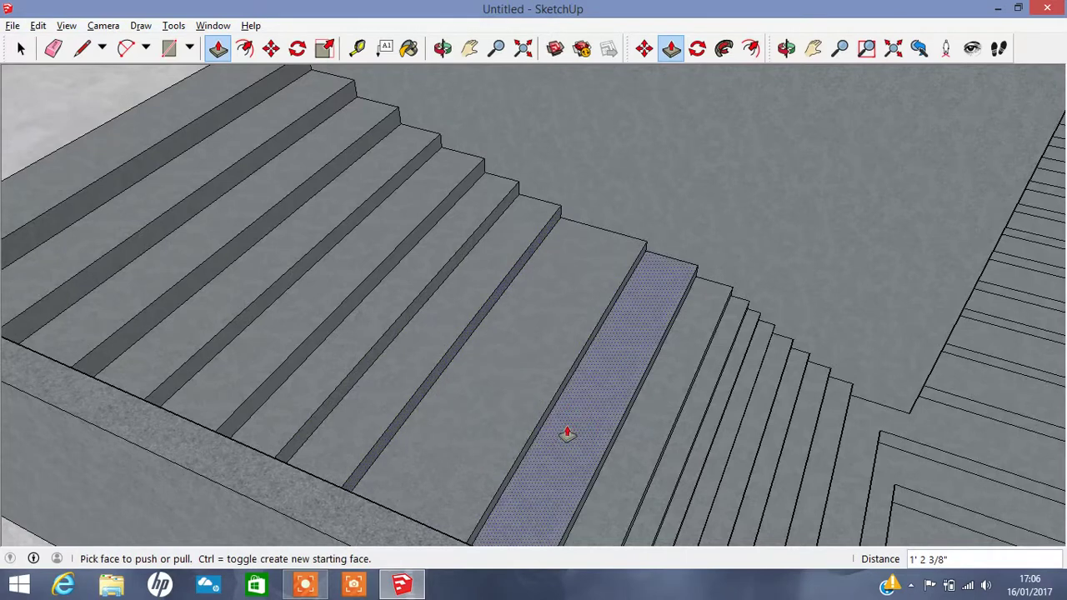
- Set the treads near the landing to 1' 1 1/8" and 1' 1 3/4", the last about 10 3/16 inches
click(541, 431)
click(583, 462)
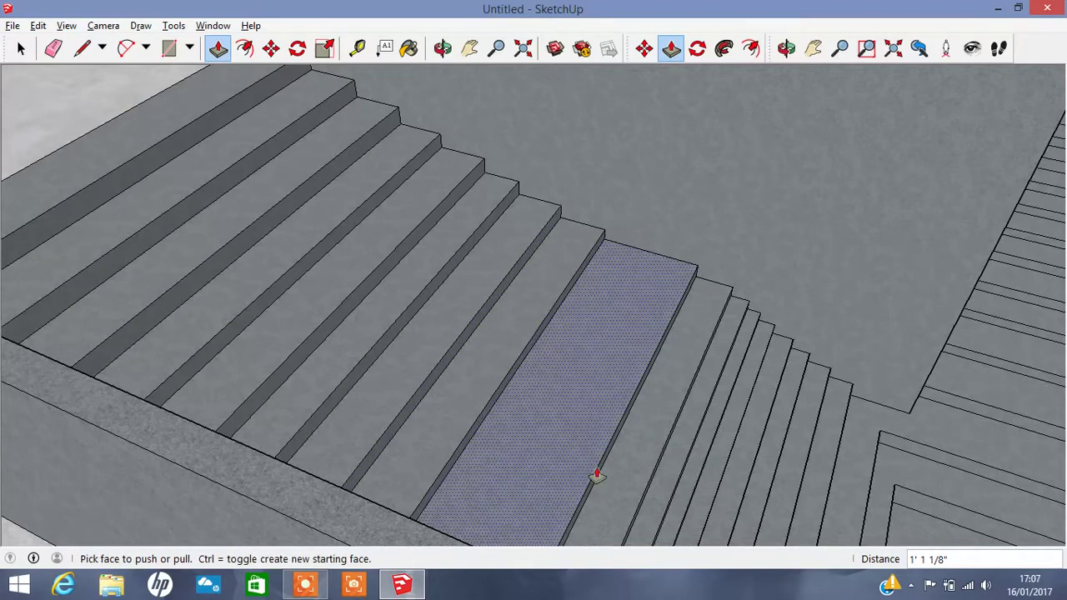
click(586, 501)
click(678, 543)
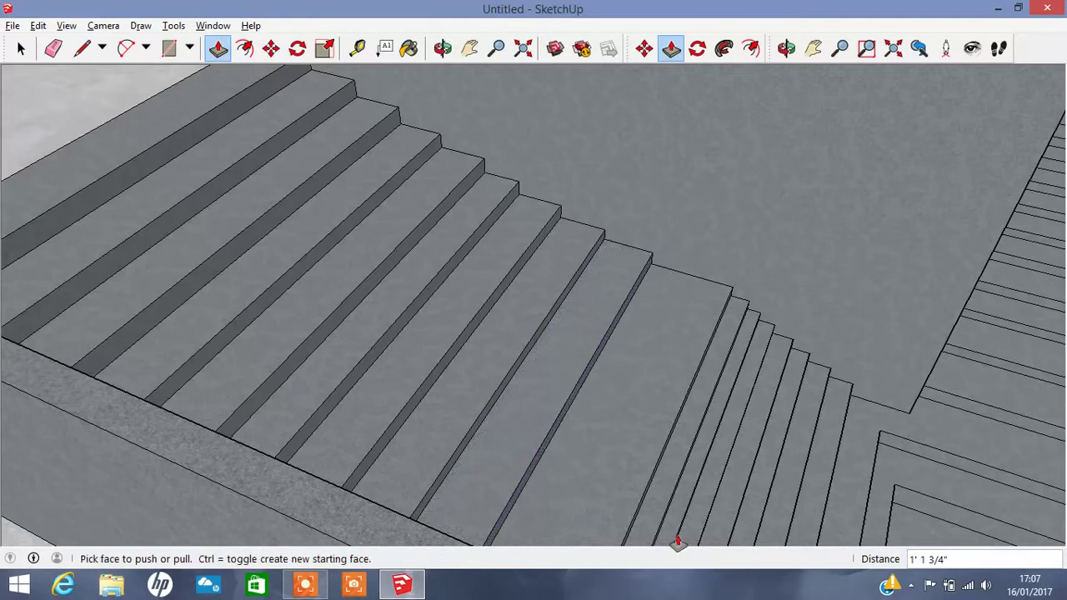
click(634, 530)
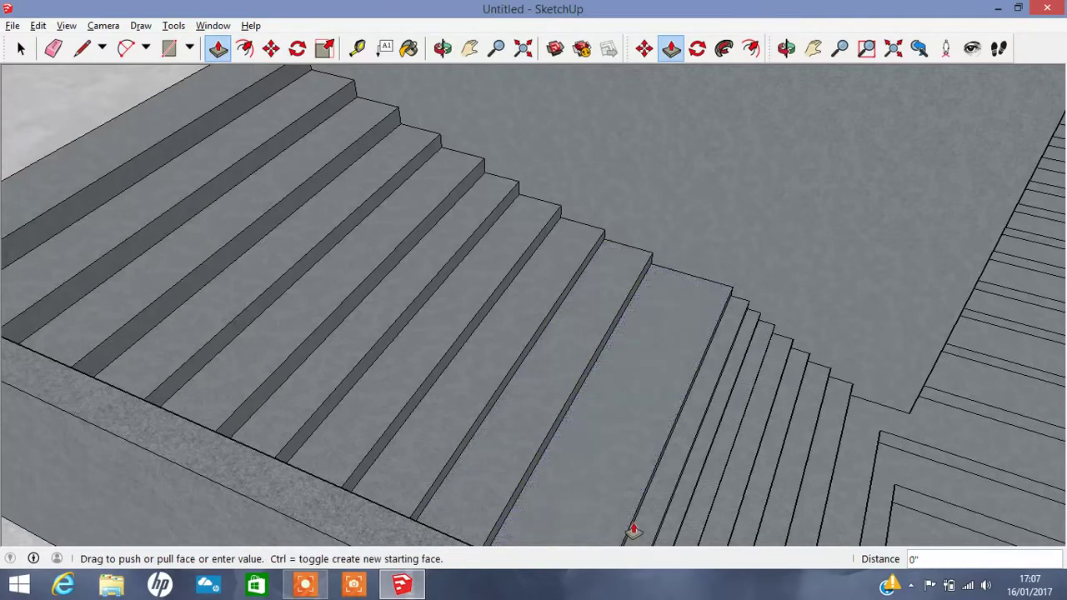
click(592, 506)
click(443, 48)
- Push the long flight's treads into line, the first by 1 5/8 inches
drag(602, 230, 533, 250)
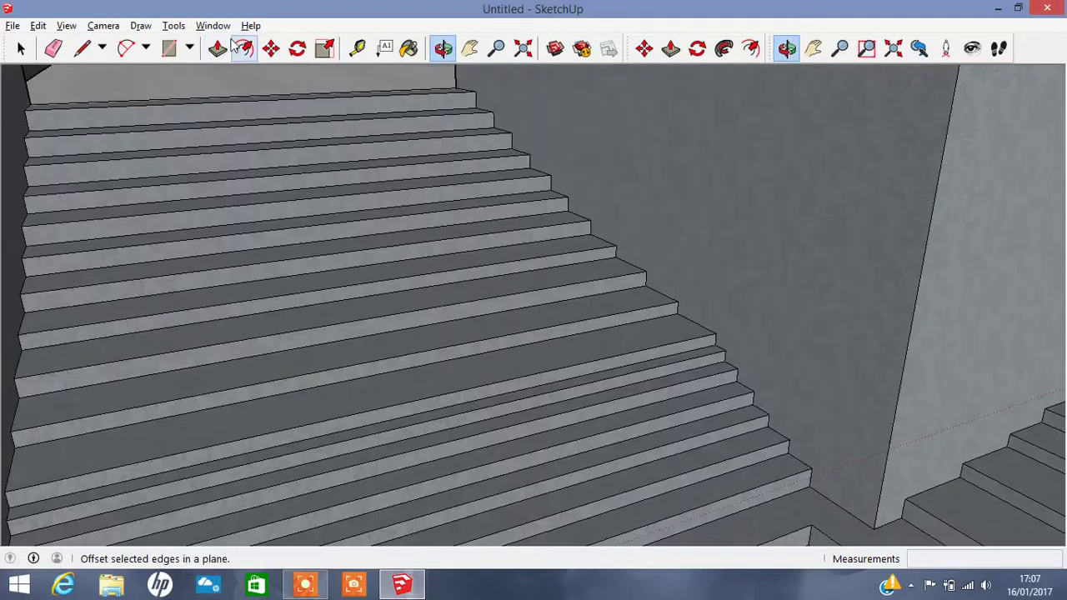
click(218, 48)
click(466, 357)
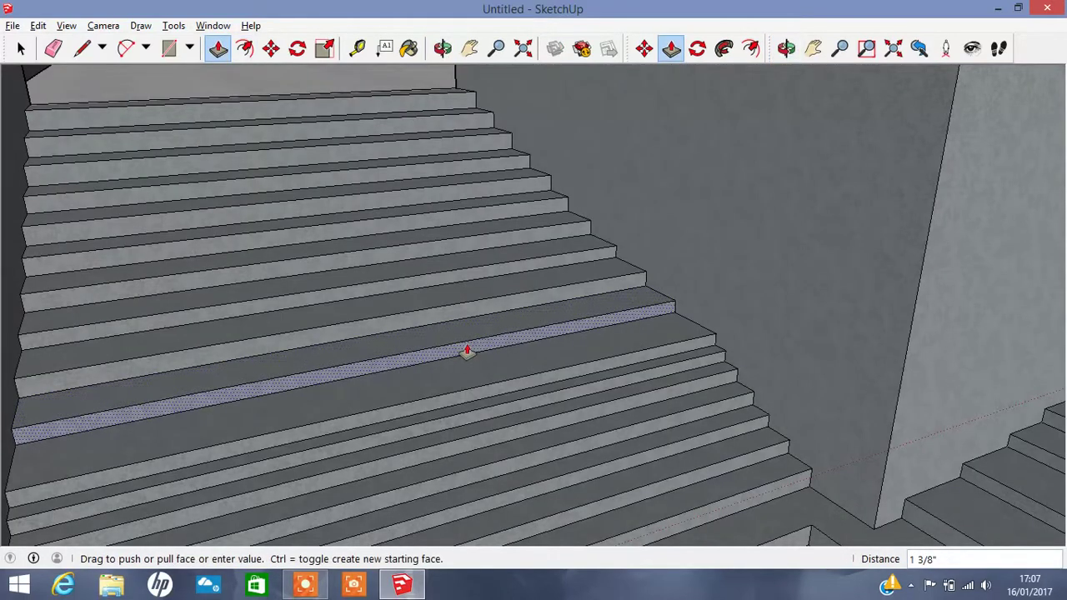
click(470, 351)
click(495, 399)
click(502, 392)
click(516, 408)
click(517, 403)
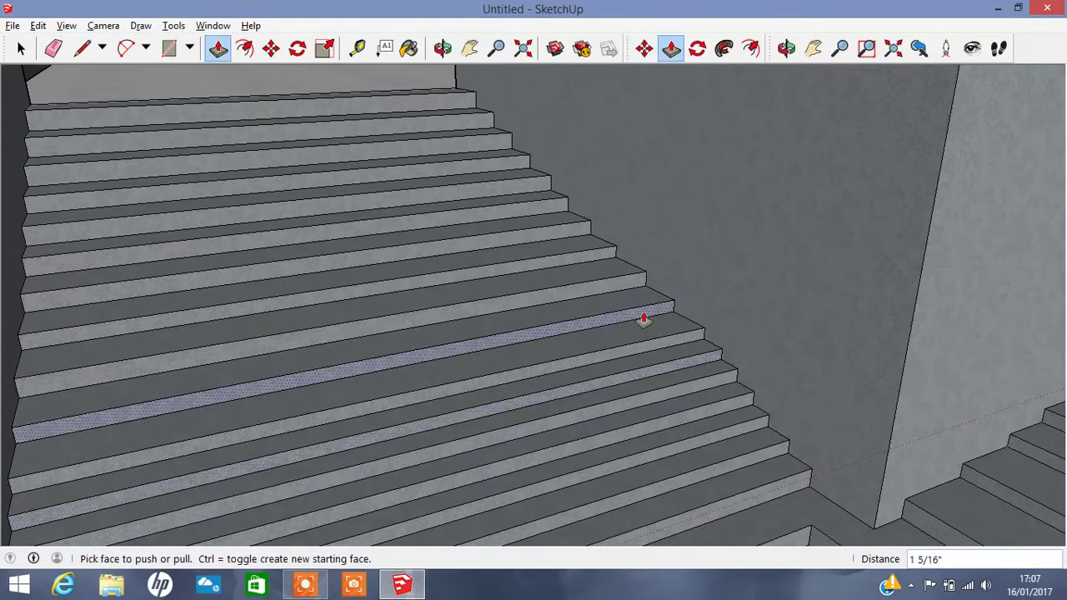
click(598, 326)
click(607, 337)
click(620, 356)
click(614, 348)
- Push back the treads near the landing wall, about -3 3/4", repeating the offset on the bottom step
click(648, 375)
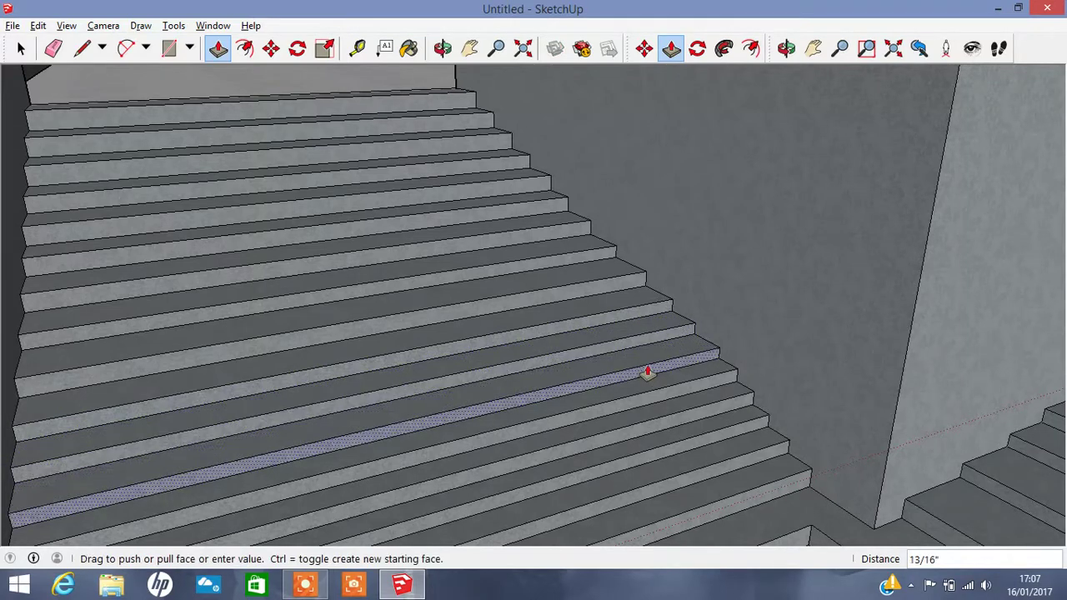
click(648, 372)
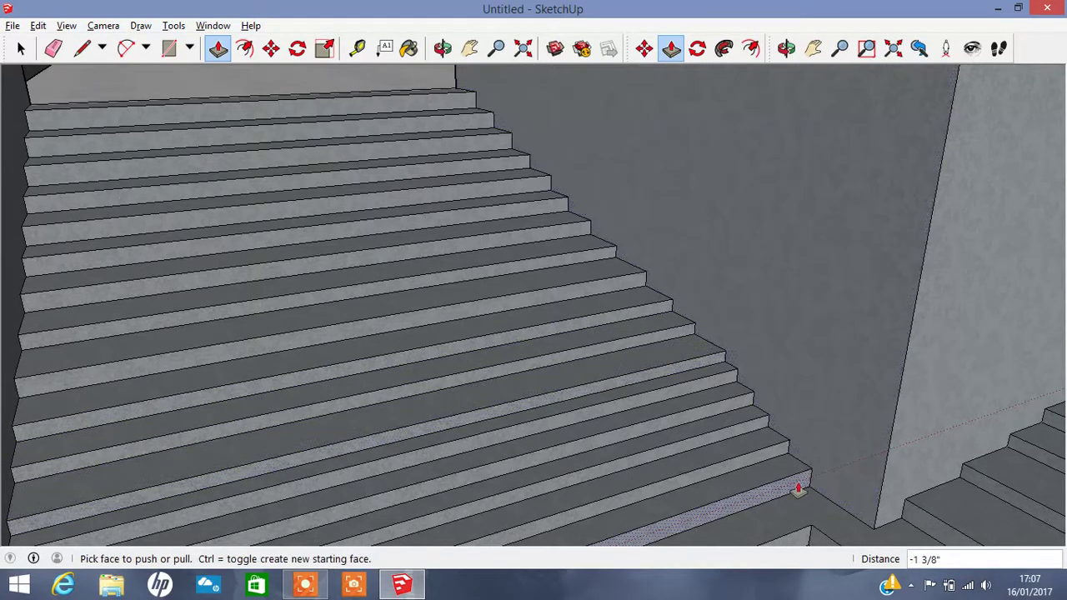
click(825, 490)
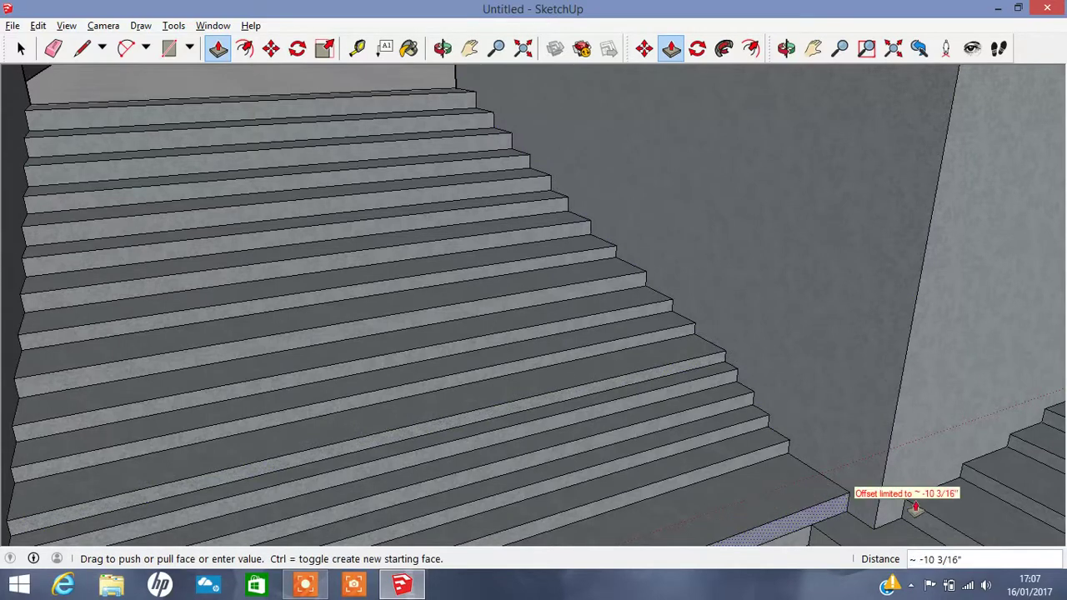
click(832, 498)
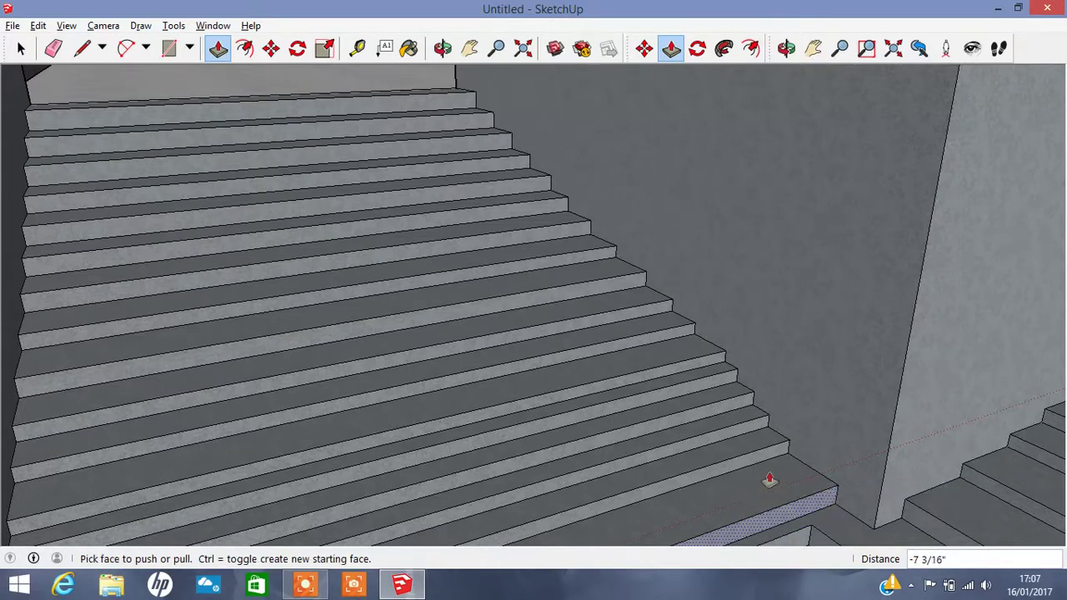
click(738, 466)
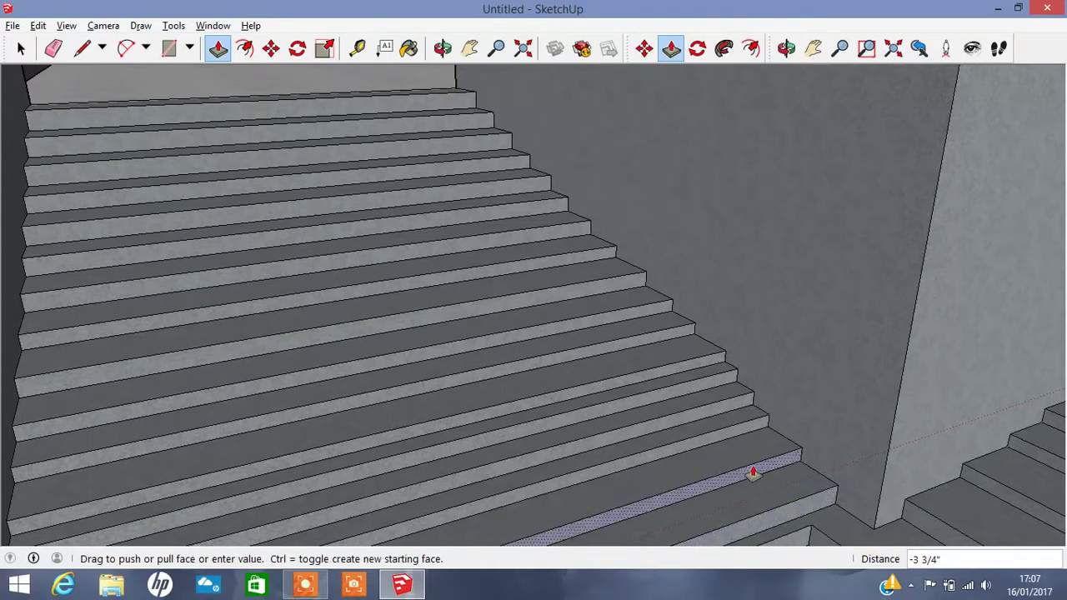
click(753, 470)
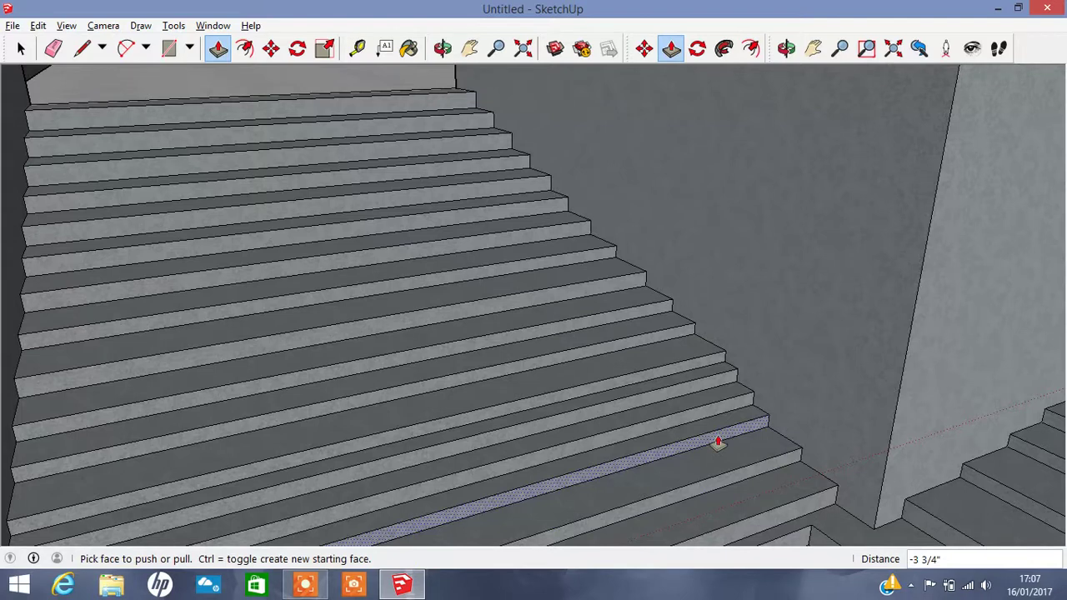
double_click(718, 442)
click(442, 47)
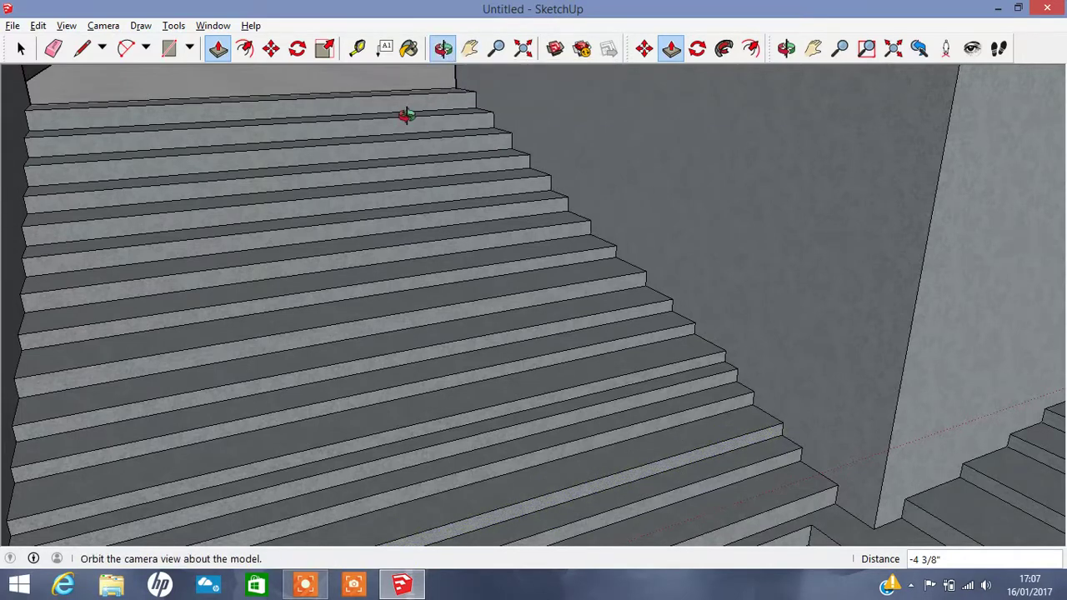
drag(406, 115, 523, 75)
- Push/pull the first four upper tread strips to new depths to even the steps
click(495, 47)
click(469, 47)
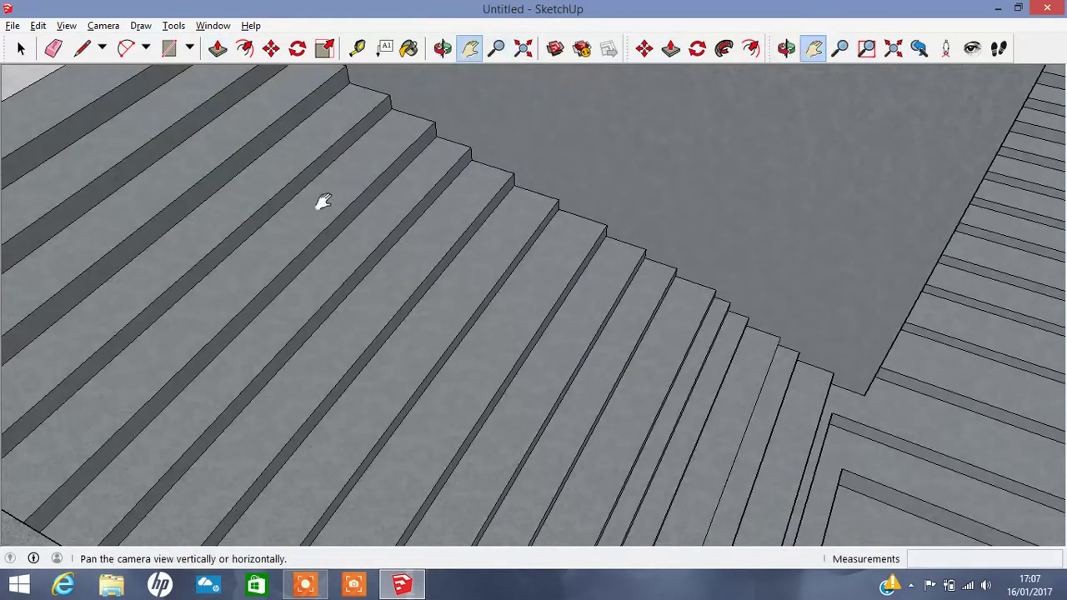
drag(324, 202, 495, 269)
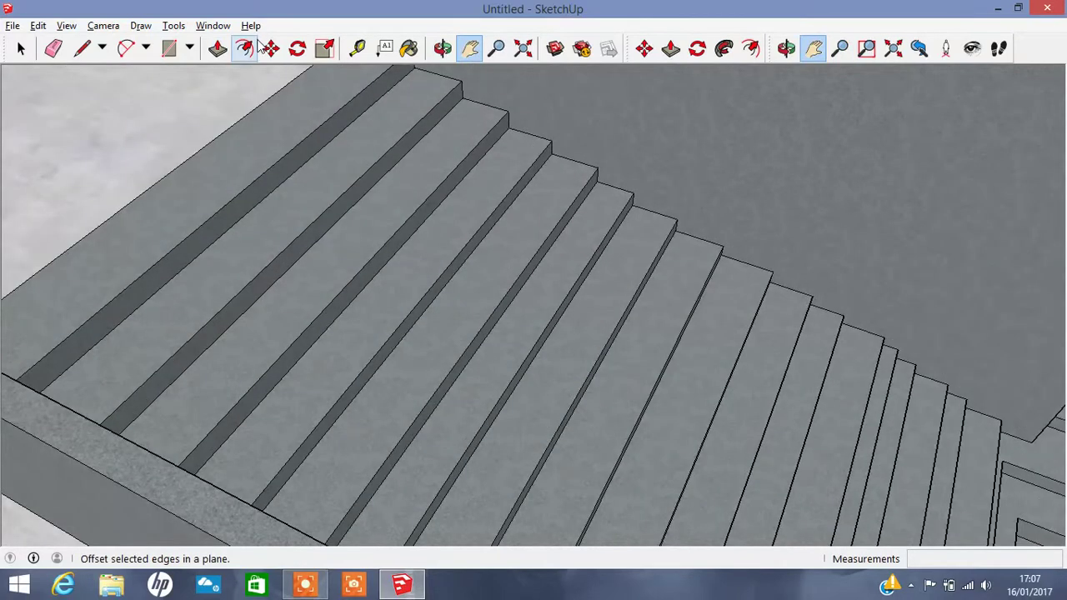
click(218, 48)
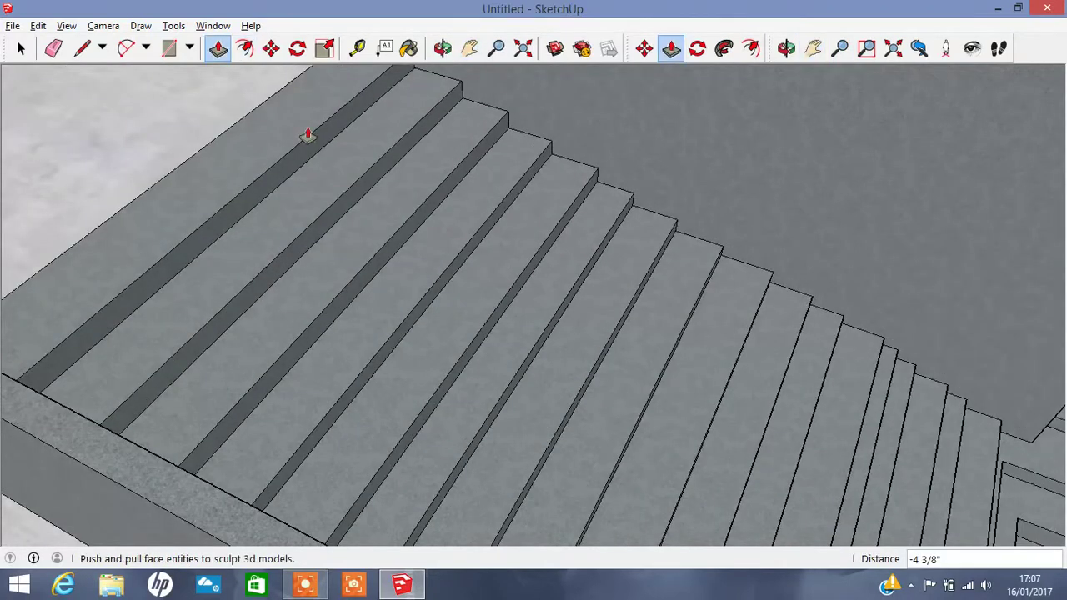
click(317, 245)
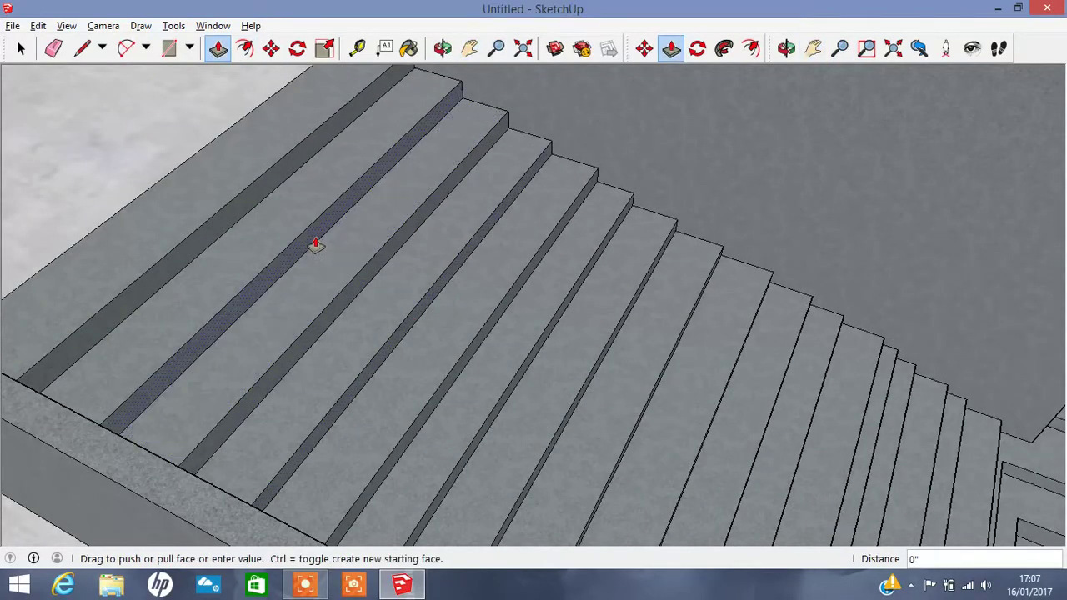
click(320, 246)
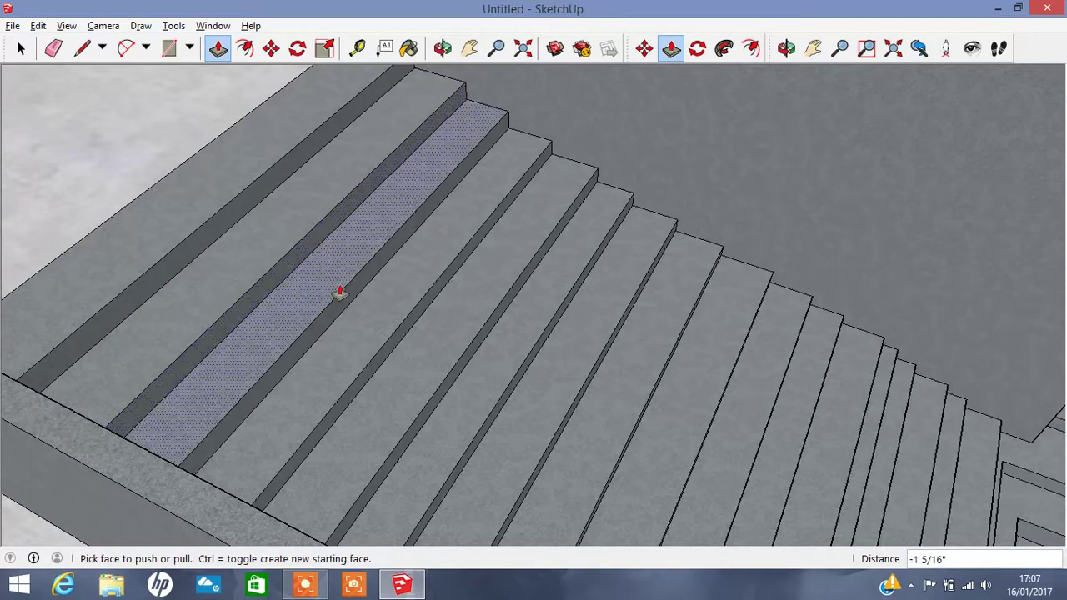
click(341, 302)
click(352, 309)
click(390, 347)
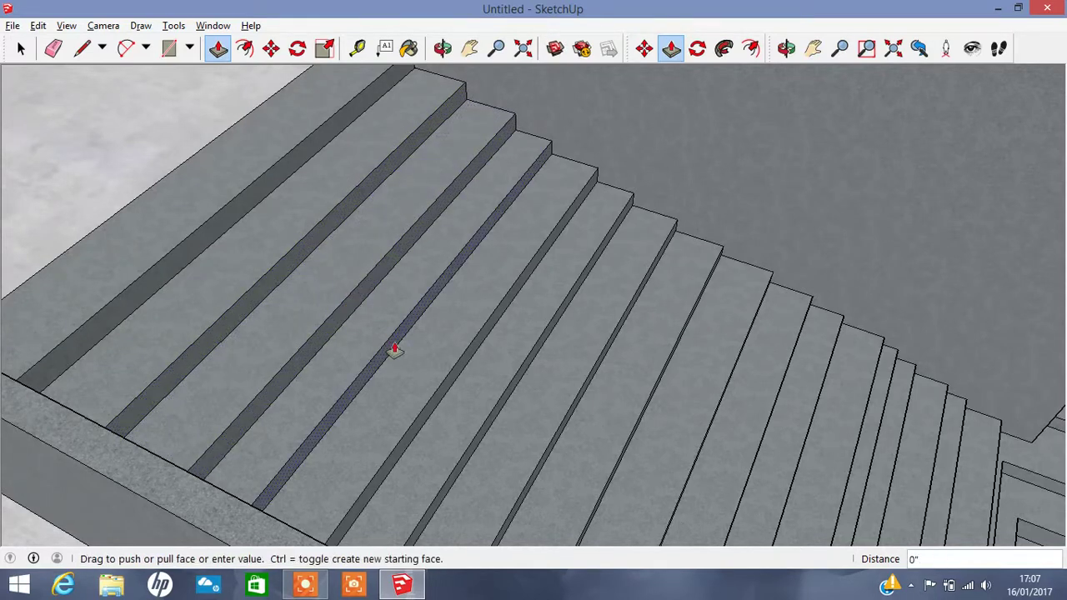
click(405, 352)
click(262, 296)
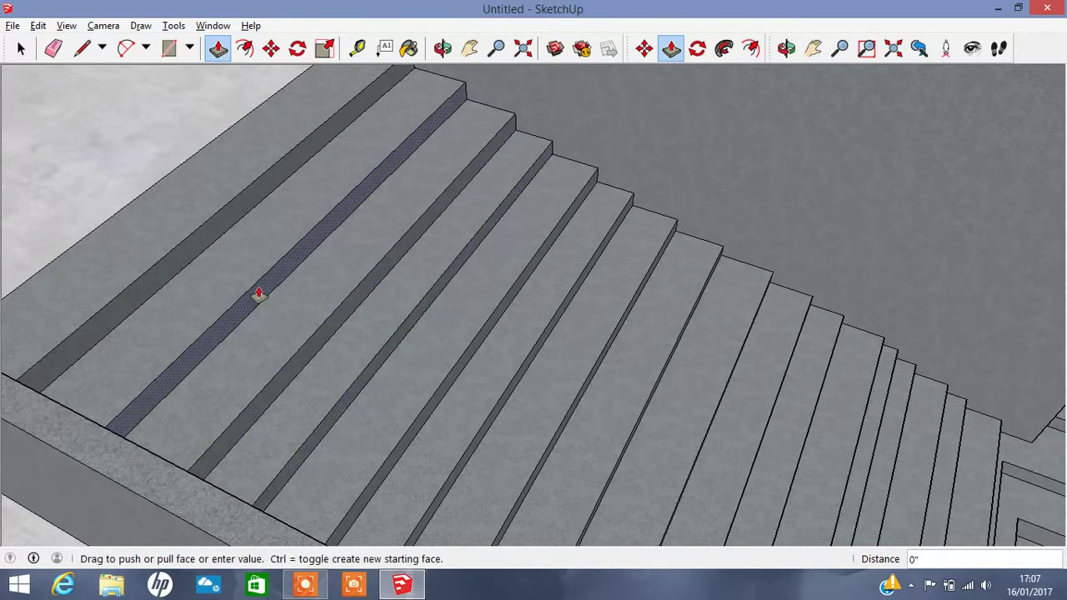
click(256, 295)
- Adjust the remaining tread strips, one at -1 3/4", so all step depths match
click(183, 250)
click(178, 247)
click(233, 299)
click(238, 305)
click(270, 374)
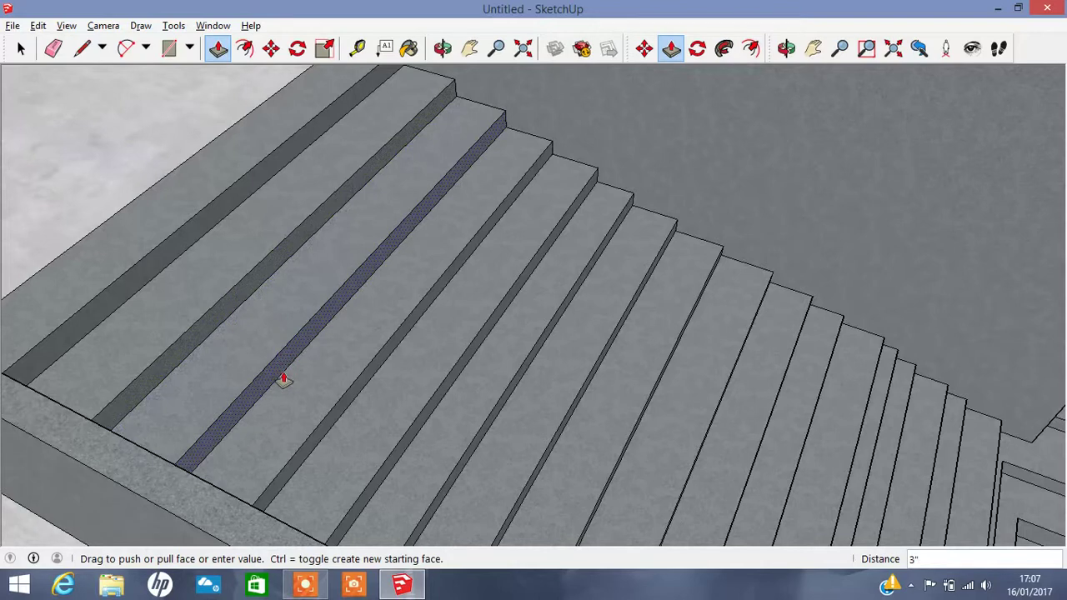
click(283, 379)
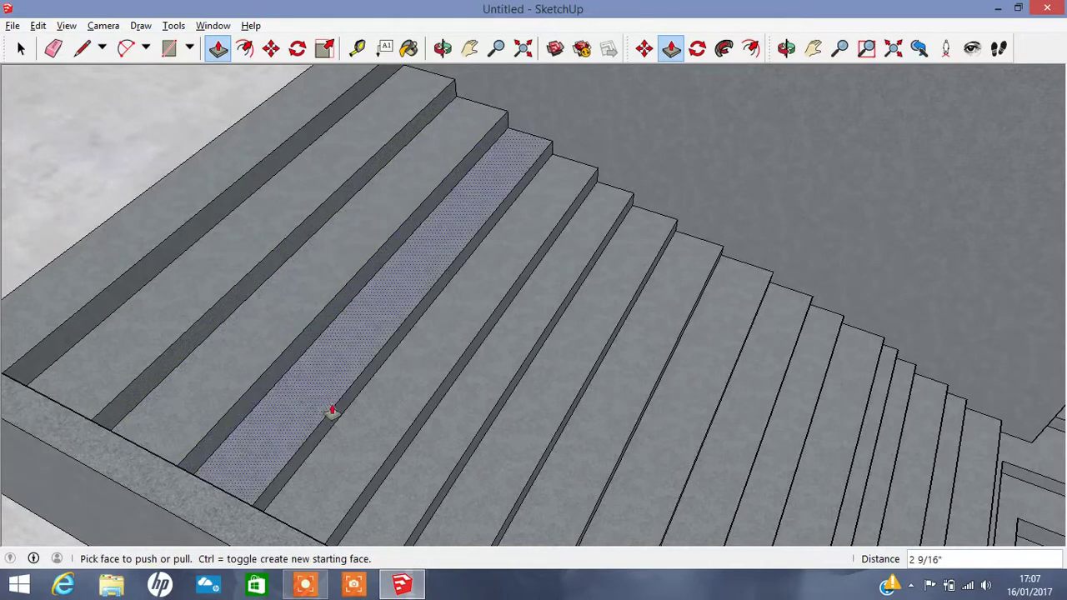
click(391, 455)
click(433, 484)
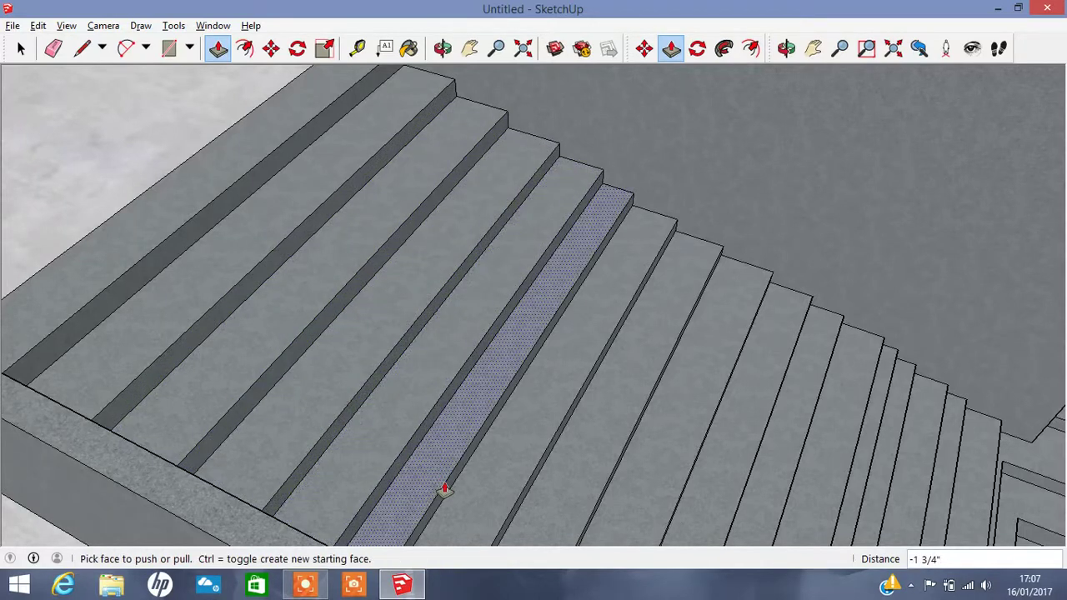
click(444, 490)
click(463, 499)
click(534, 504)
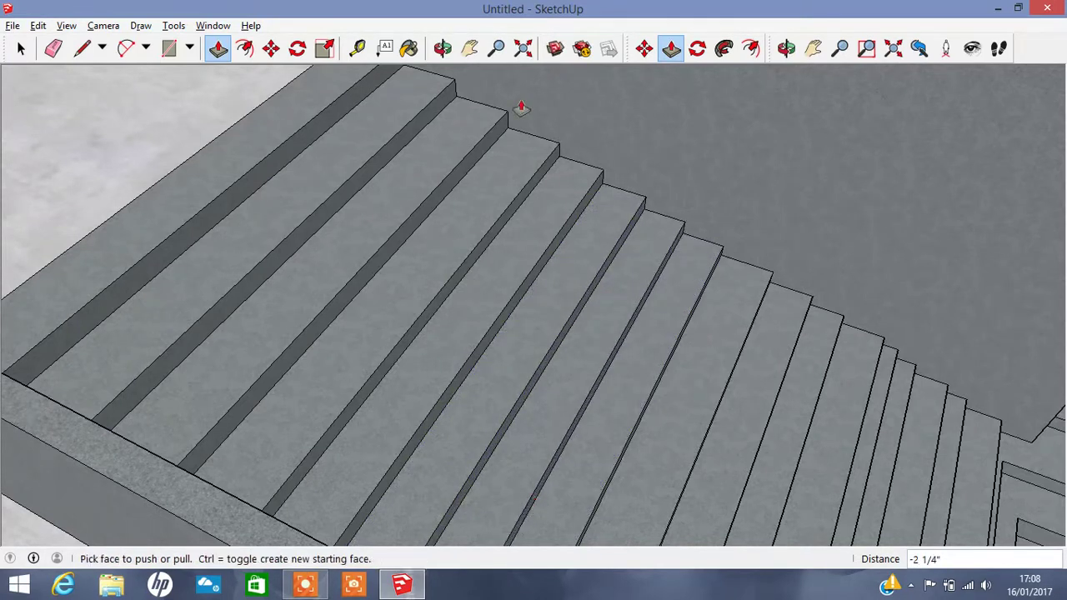
click(443, 47)
- Push the upper and lower step risers inward near the landing junction
drag(605, 243, 565, 184)
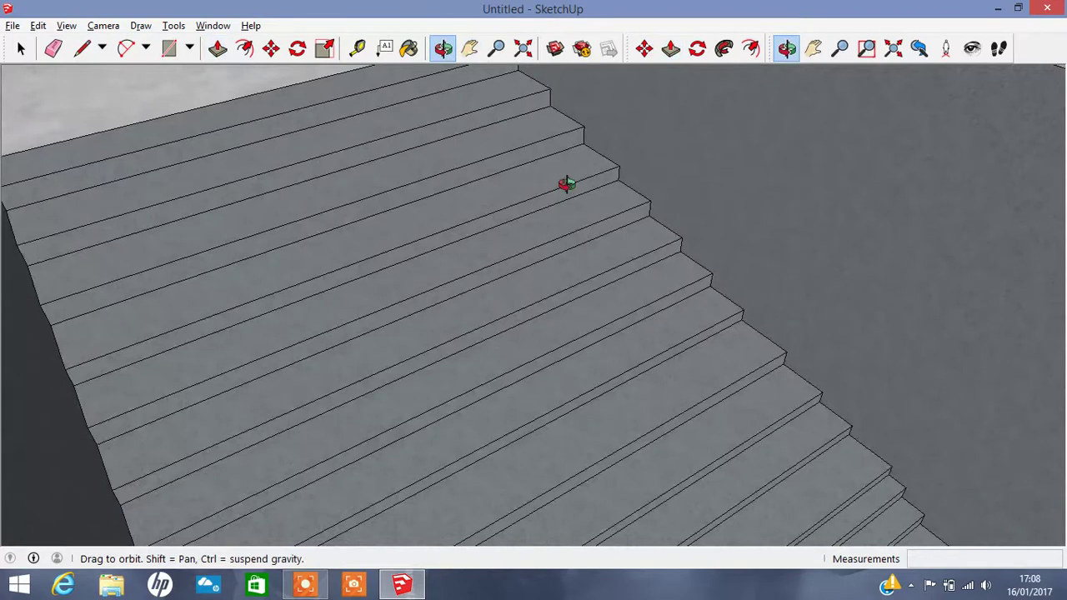
click(469, 47)
mouse_move(538, 369)
mouse_down()
mouse_move(430, 357)
mouse_move(375, 271)
mouse_up()
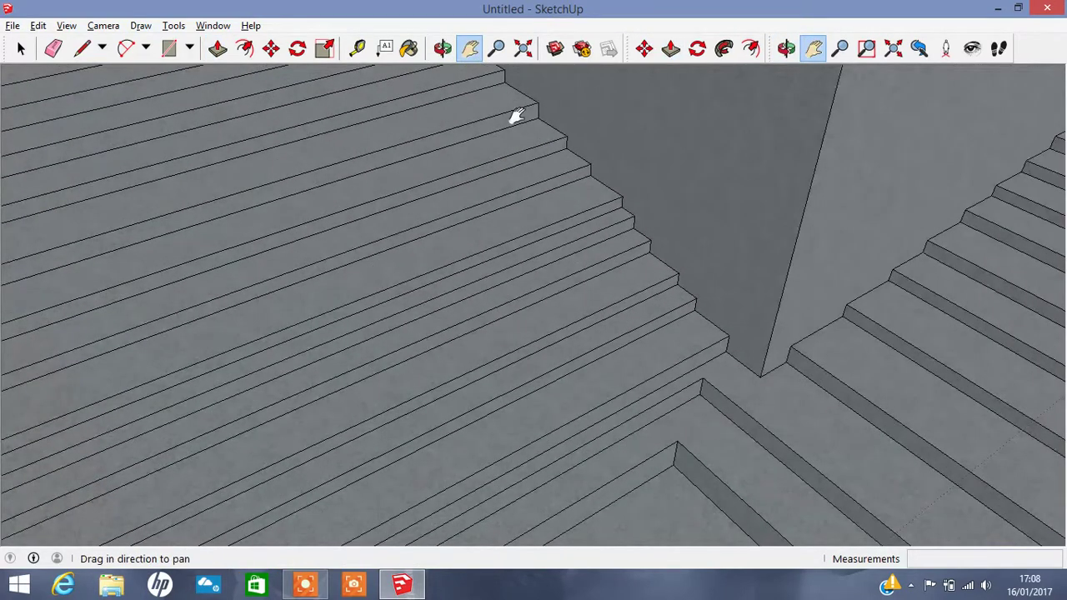
click(442, 48)
mouse_move(550, 209)
mouse_down()
mouse_move(655, 370)
mouse_move(489, 219)
mouse_up()
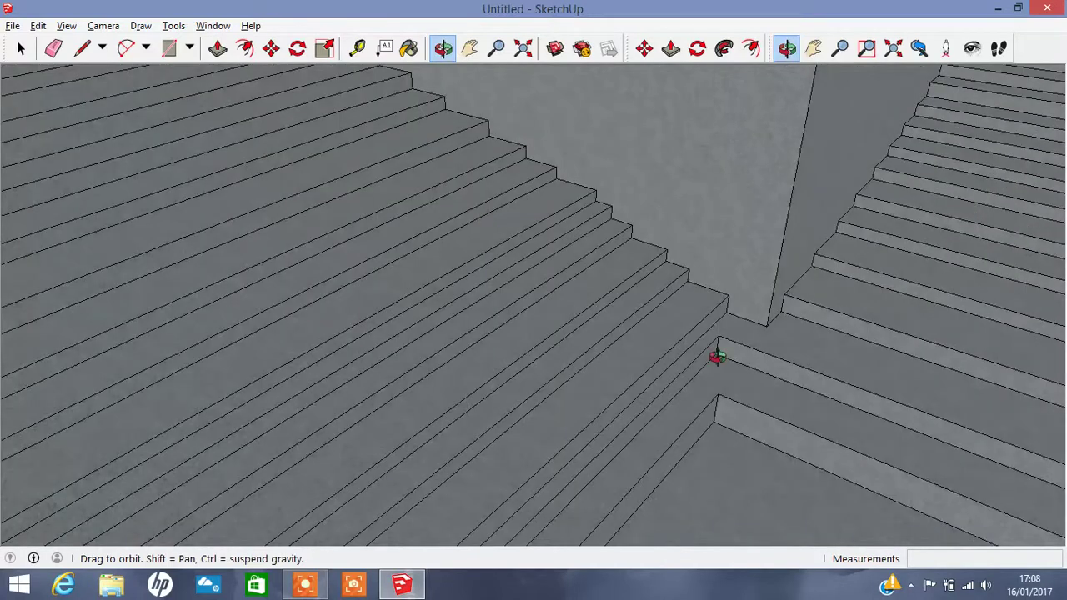
mouse_move(716, 357)
mouse_down()
mouse_move(683, 324)
mouse_move(421, 277)
mouse_move(369, 131)
mouse_up()
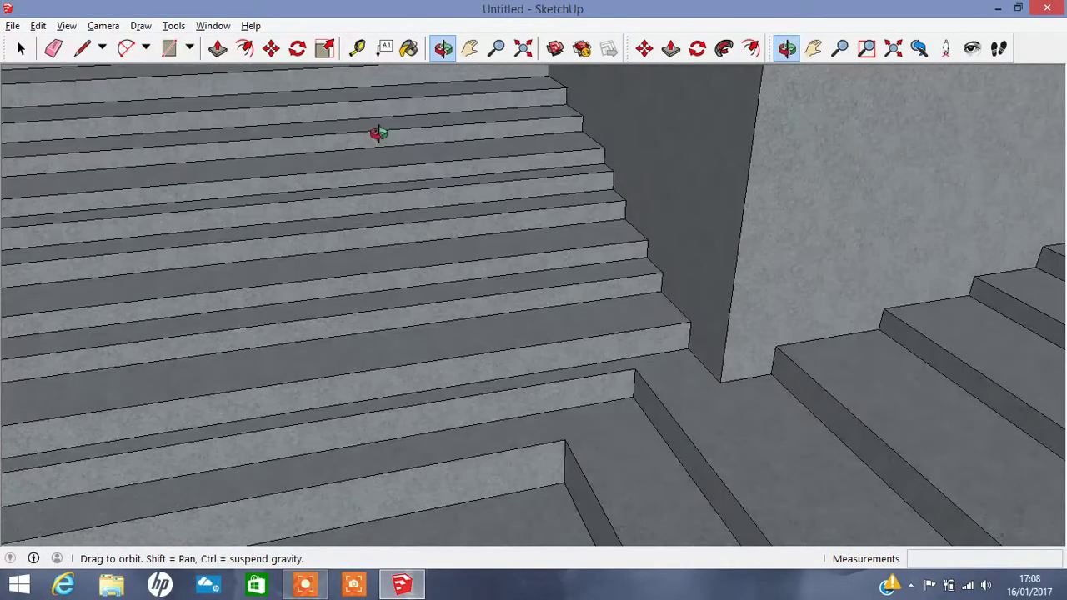
key(p)
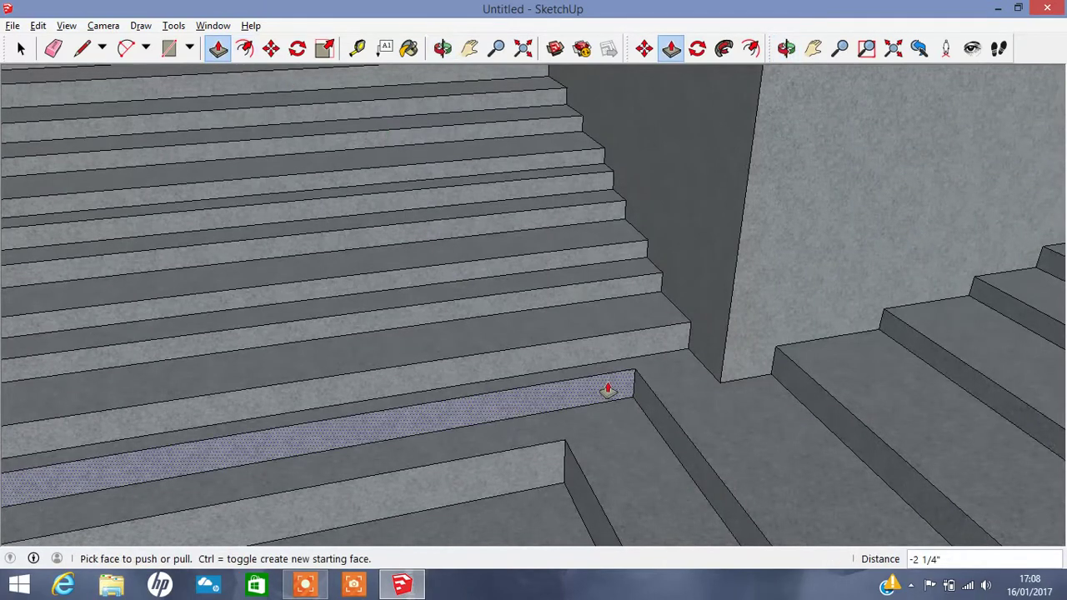
drag(608, 390, 618, 402)
click(617, 402)
mouse_move(545, 459)
mouse_down()
mouse_move(531, 490)
mouse_move(538, 446)
mouse_move(551, 443)
mouse_up()
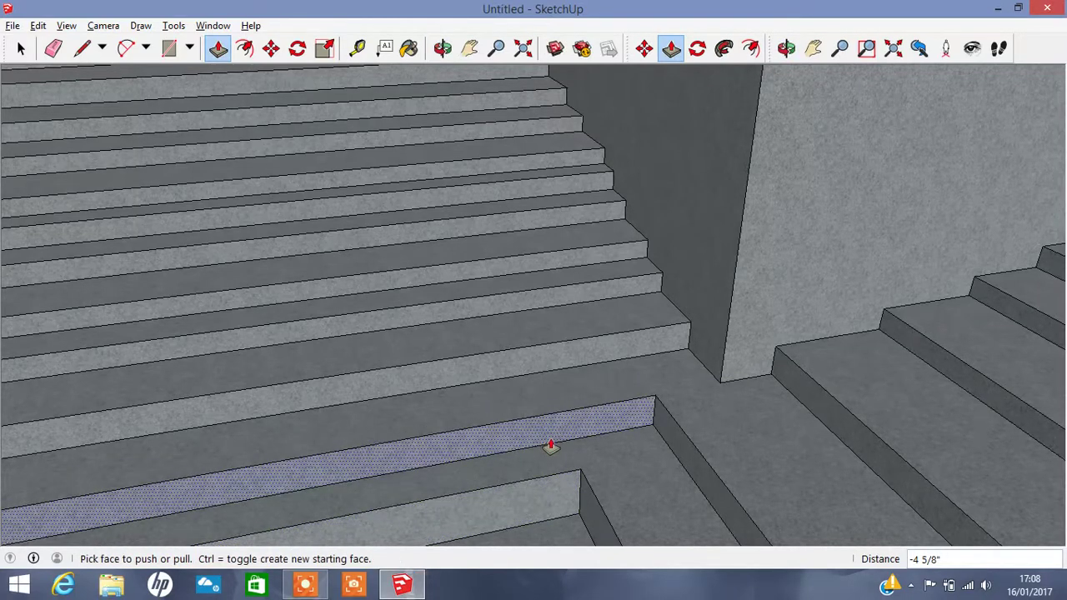
- Dismiss the face context menu and close the accidental Photo Textures panel
right_click(584, 497)
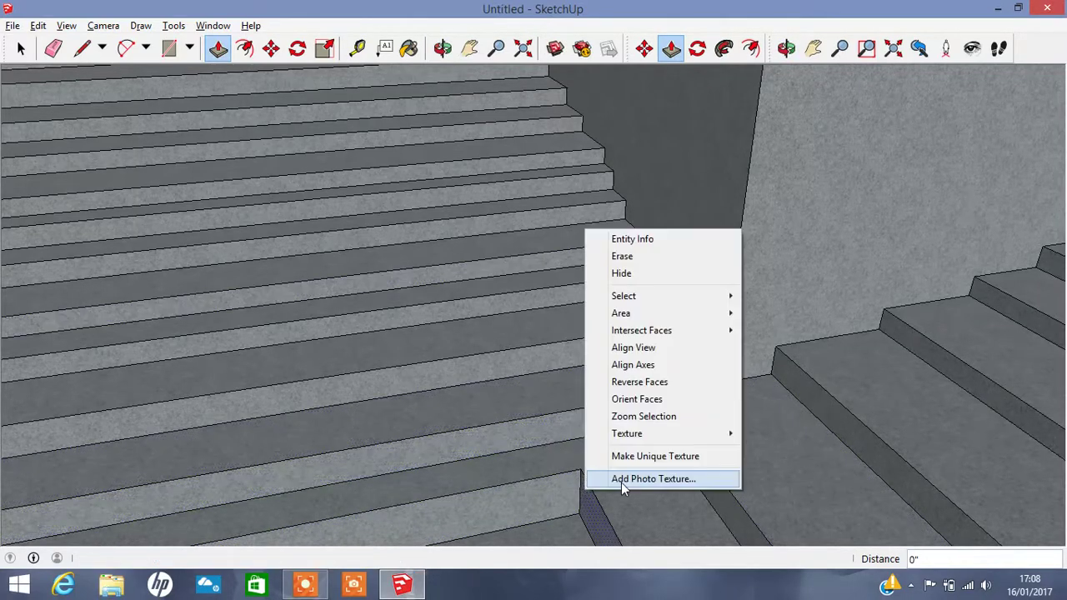
click(600, 507)
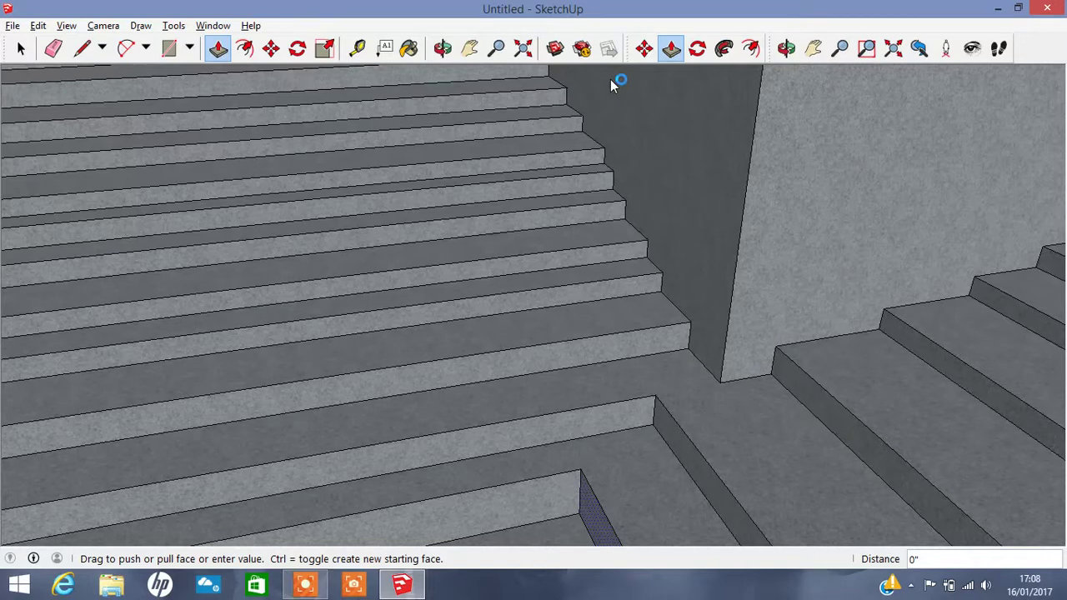
click(336, 27)
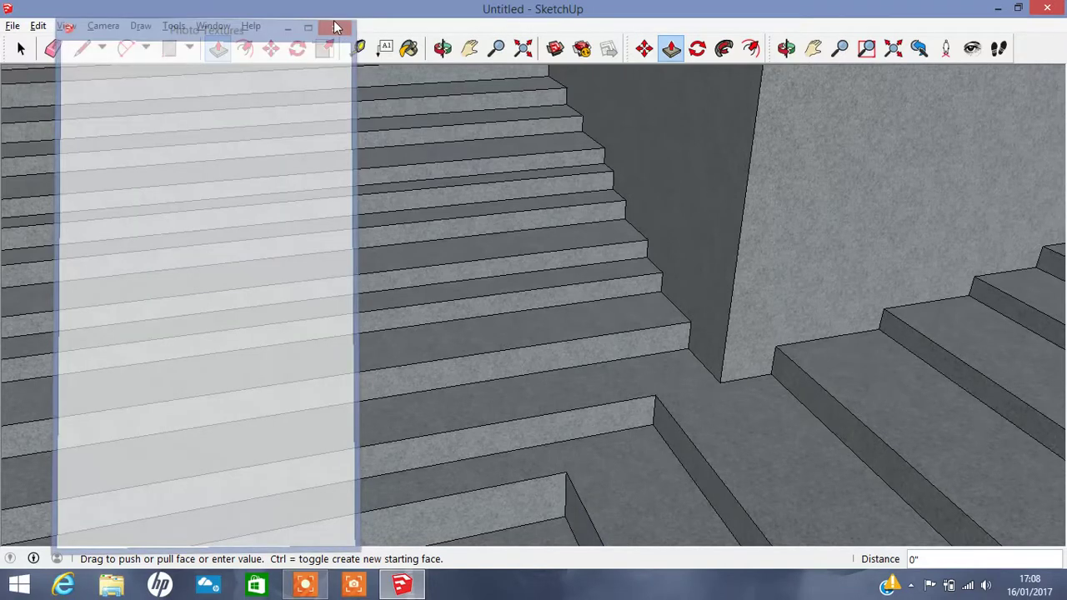
- Extend the bottom step's end face outward about 7 13/16 inches
click(562, 467)
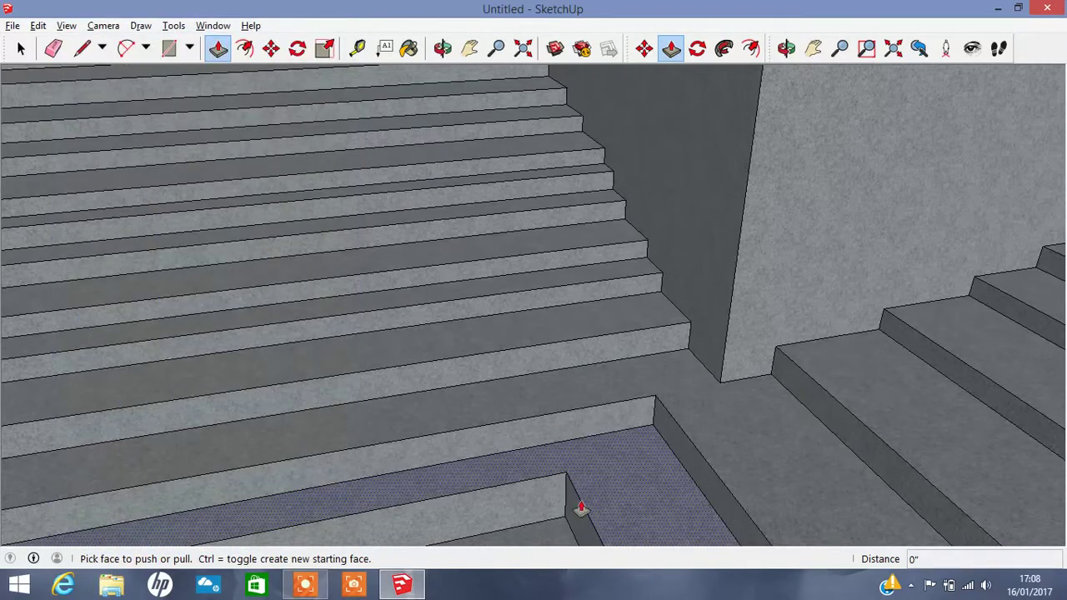
click(582, 510)
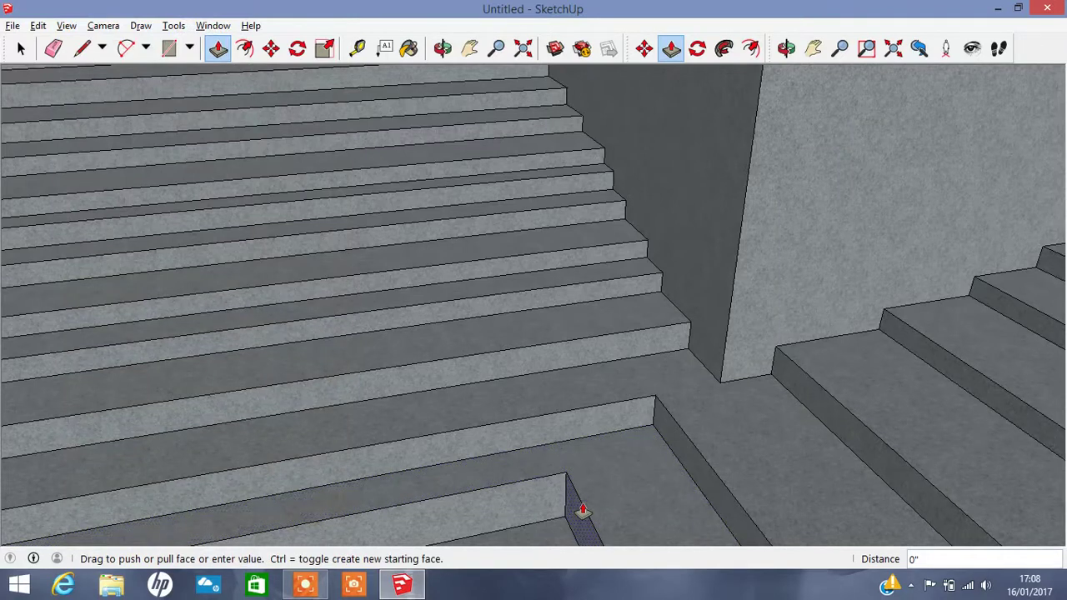
click(633, 501)
click(443, 48)
mouse_move(442, 257)
mouse_down()
mouse_move(607, 470)
mouse_move(520, 380)
mouse_move(500, 250)
mouse_move(336, 65)
mouse_up()
- Push the lower and left risers back so they meet cleanly at the landing corner
click(470, 47)
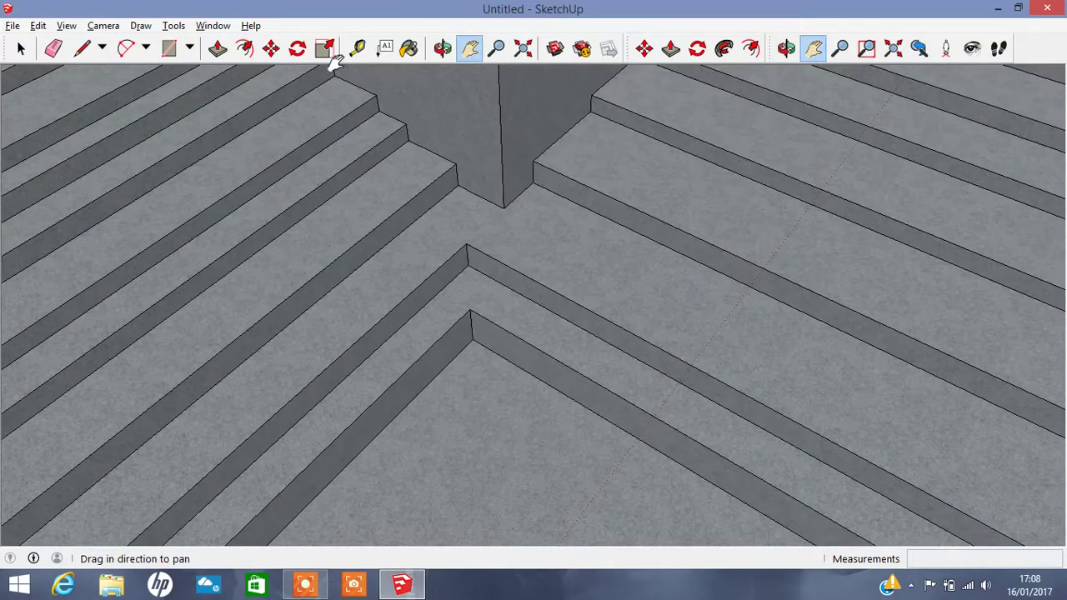
click(217, 48)
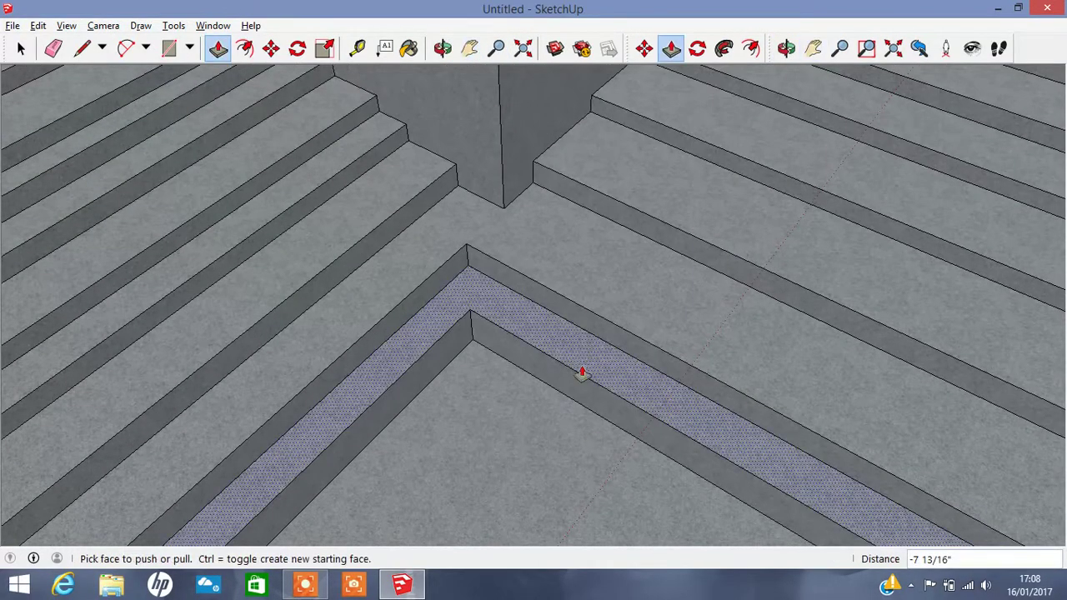
mouse_move(581, 375)
mouse_down()
mouse_move(563, 417)
mouse_move(410, 396)
mouse_move(455, 421)
mouse_up()
mouse_move(514, 283)
mouse_down()
mouse_move(453, 292)
mouse_move(483, 315)
mouse_move(444, 283)
mouse_move(471, 234)
mouse_up()
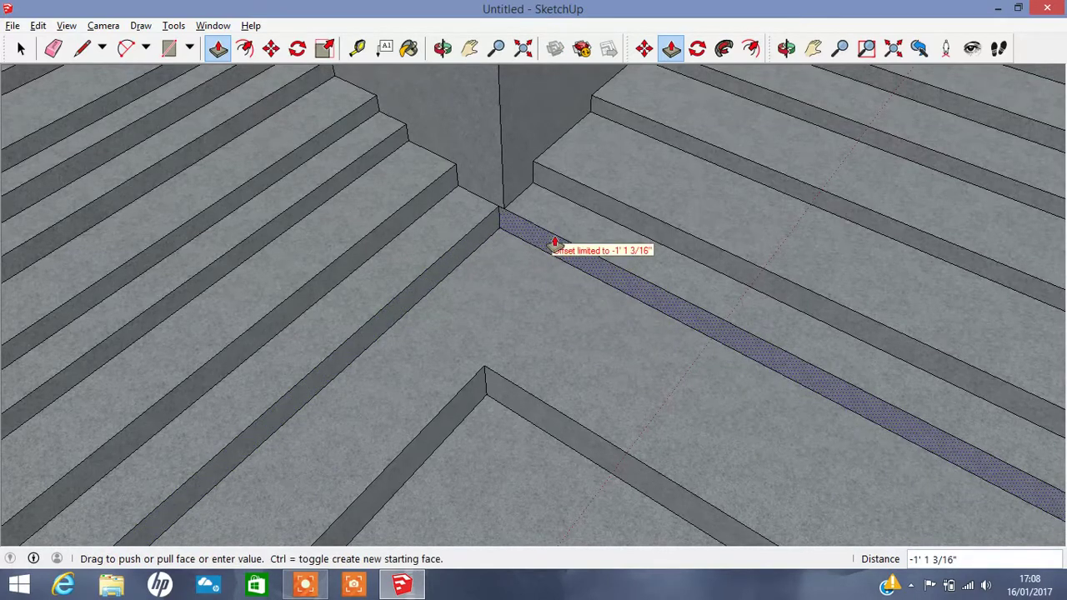
drag(482, 241, 500, 219)
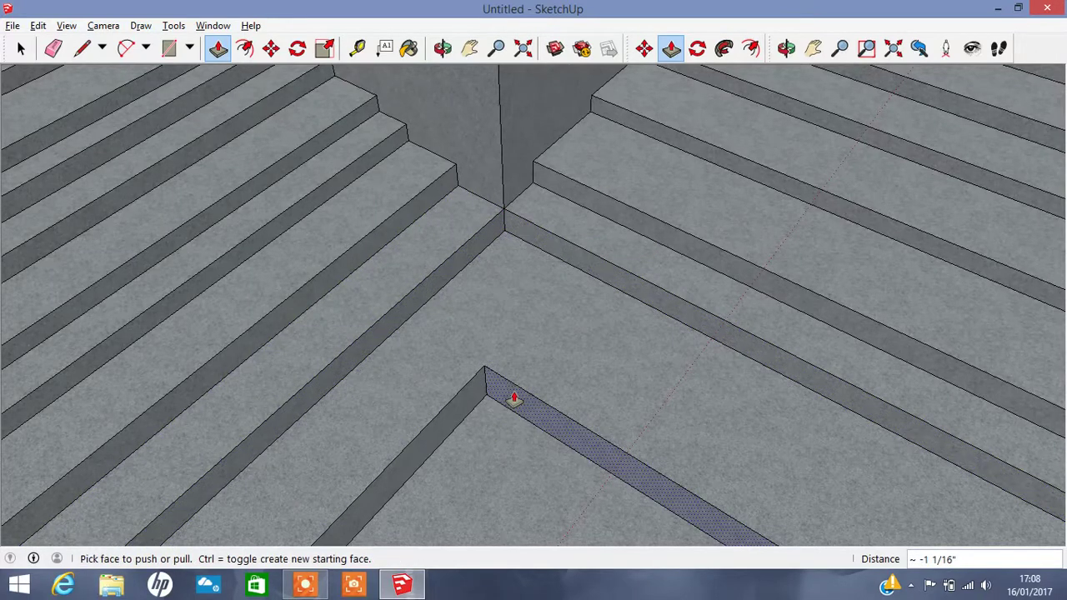
drag(514, 399, 541, 367)
- Push risers of the left flight back, the last one by 4 3/4 inches
key(h)
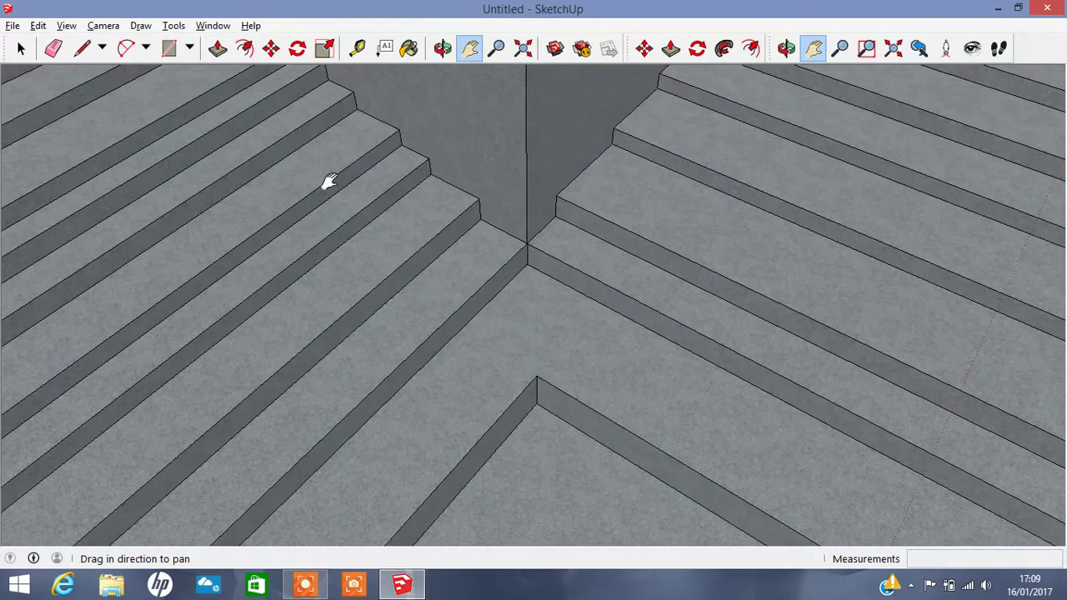
drag(435, 188, 356, 250)
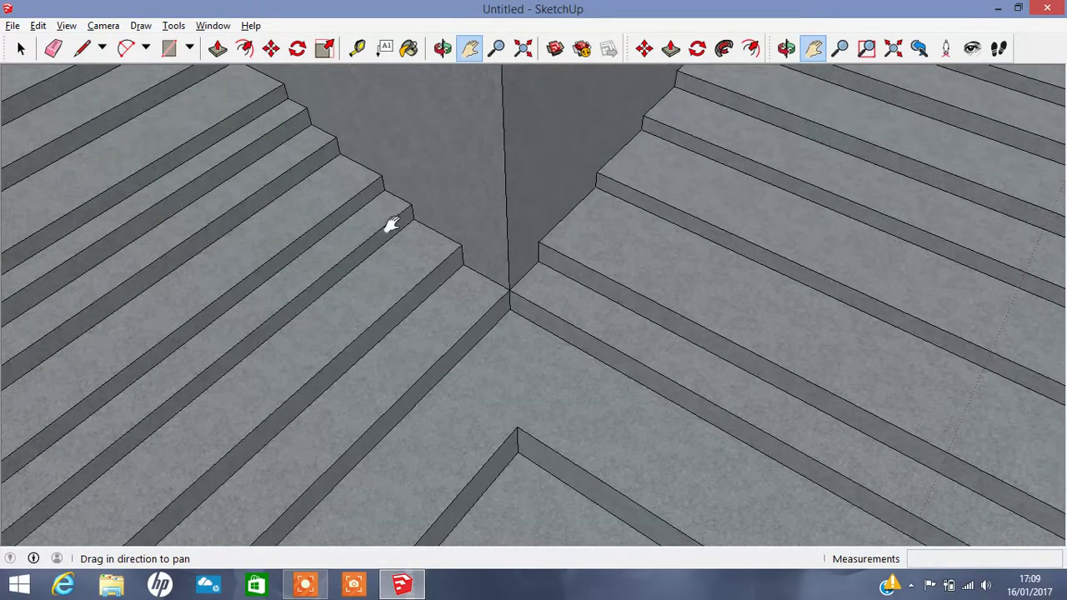
click(220, 49)
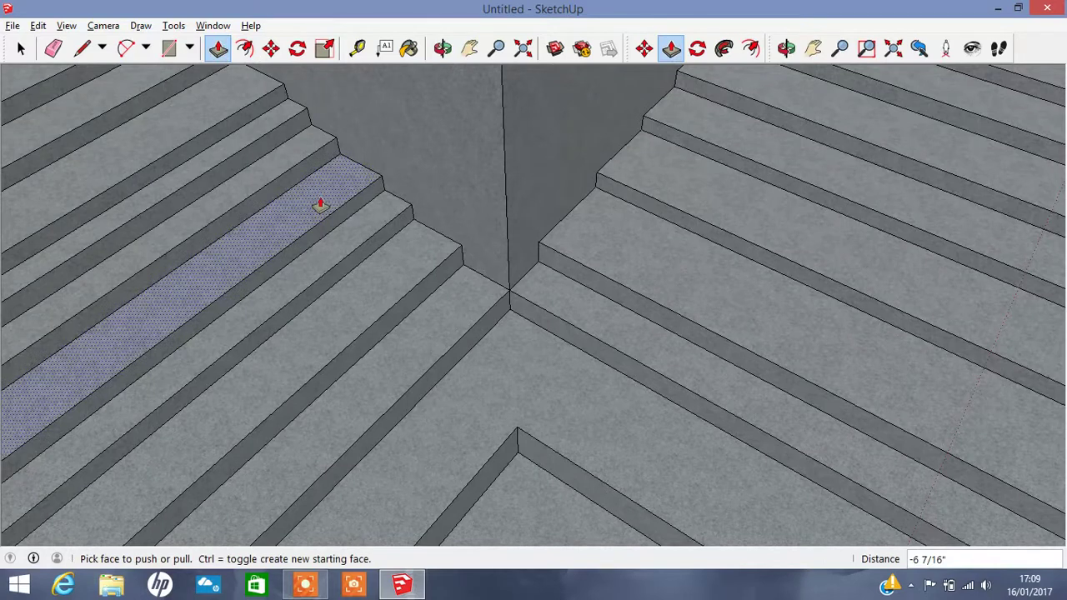
click(331, 288)
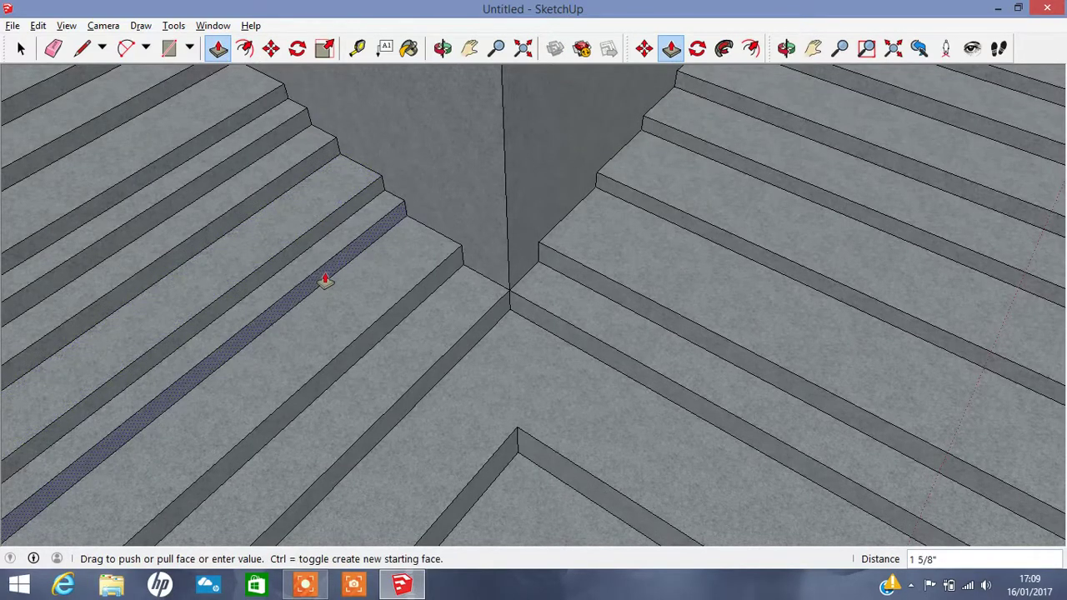
click(325, 280)
click(316, 241)
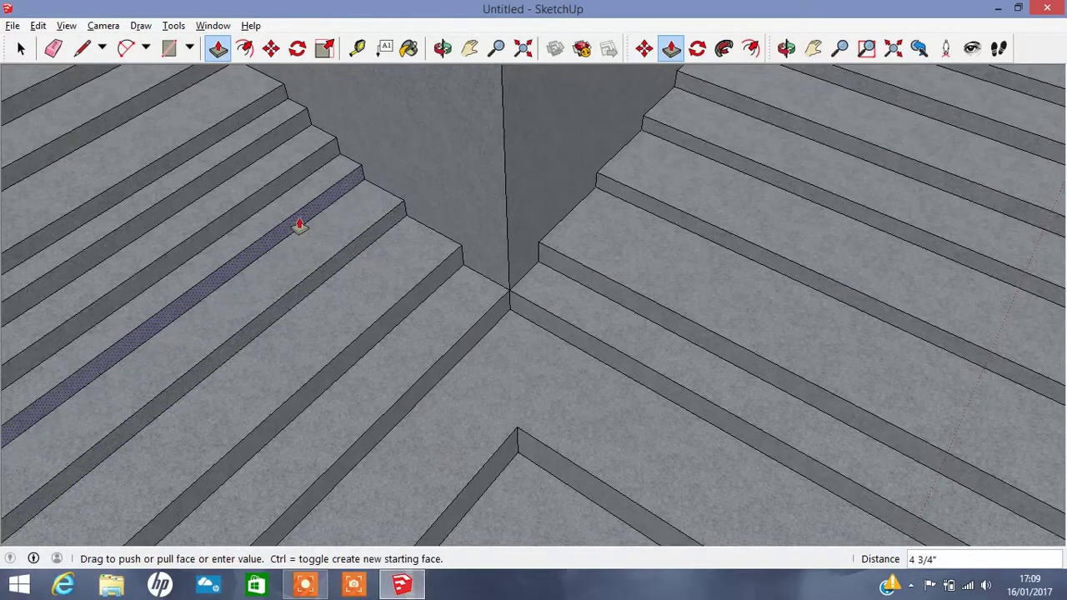
click(298, 225)
click(442, 47)
mouse_move(633, 208)
mouse_down()
mouse_move(984, 162)
mouse_move(671, 263)
mouse_move(476, 406)
mouse_move(486, 293)
mouse_move(88, 100)
mouse_up()
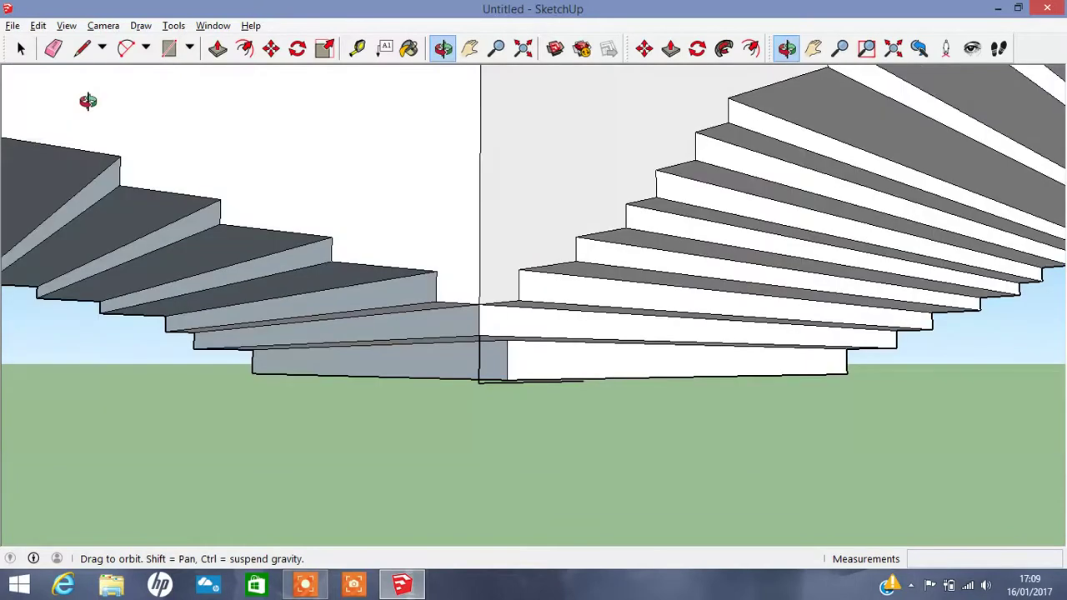
- Erase the stray edges under the landing and join the lowest step corners of both flights
click(53, 47)
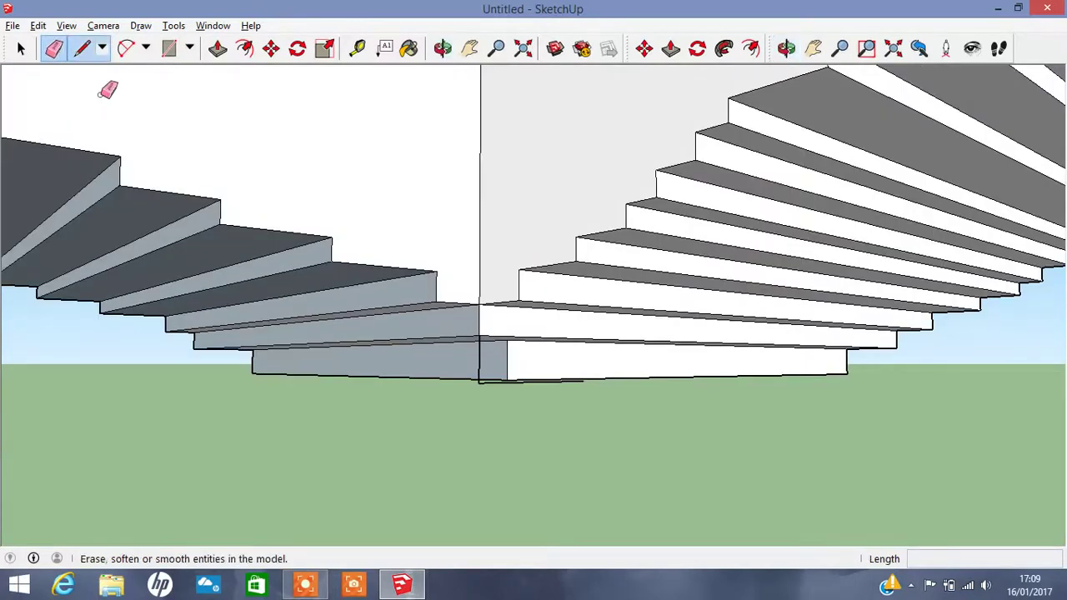
drag(486, 382, 484, 377)
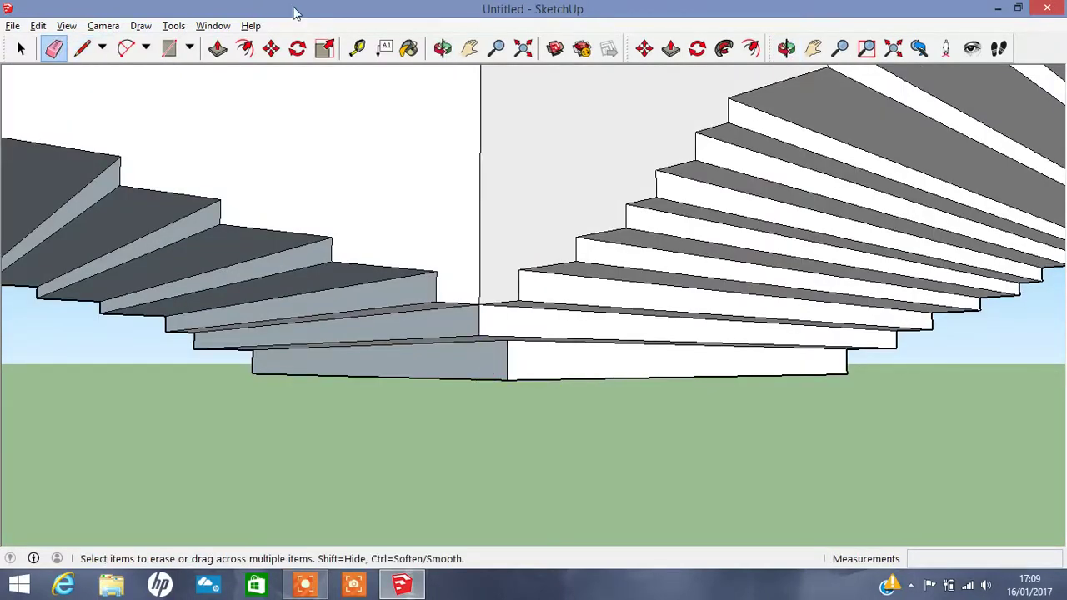
click(83, 49)
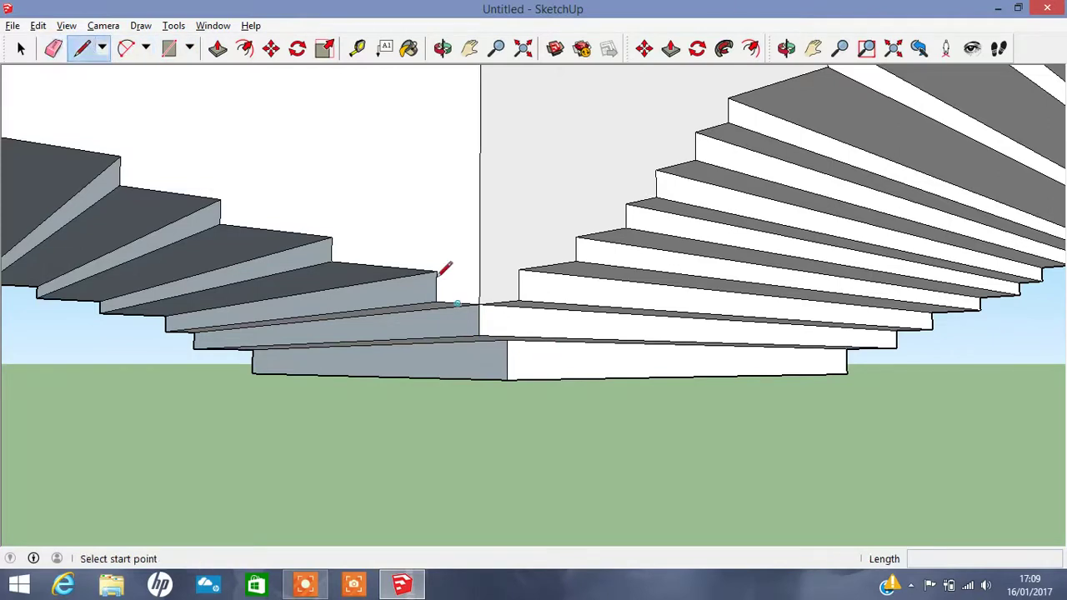
click(434, 301)
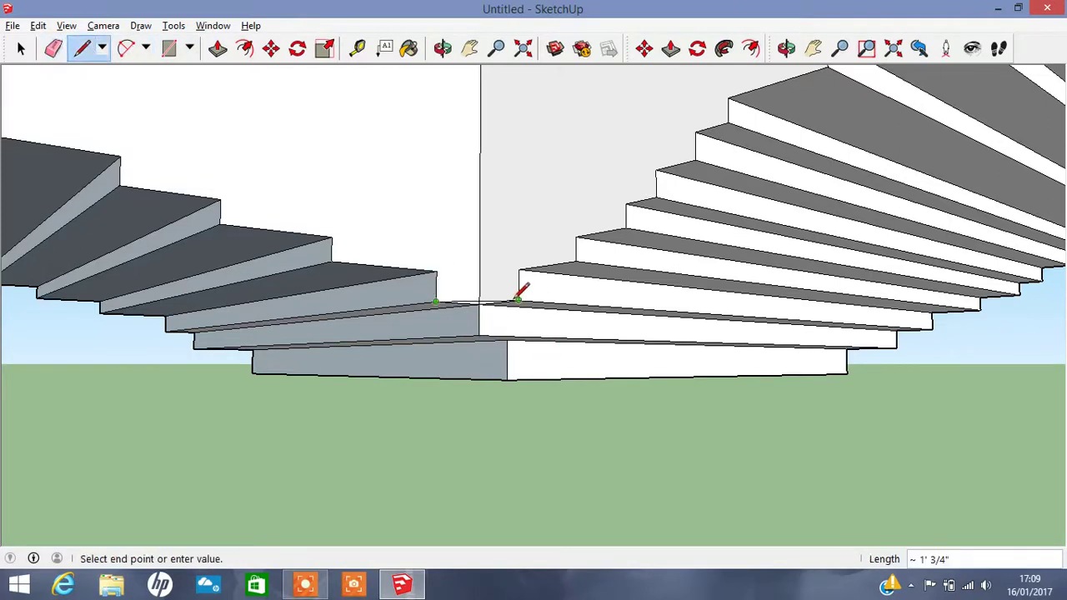
click(517, 300)
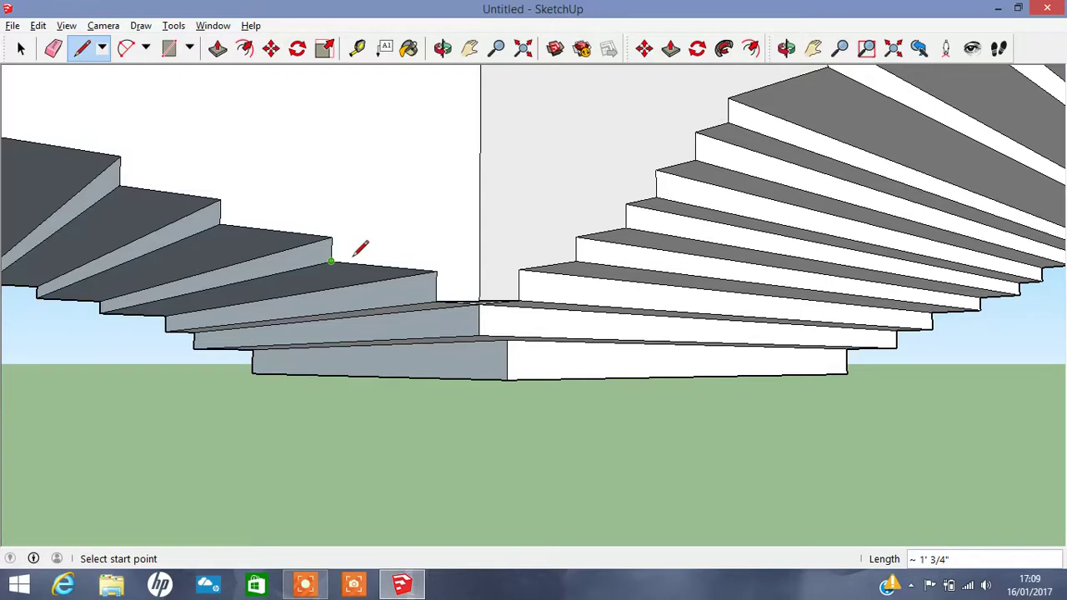
click(331, 261)
click(575, 262)
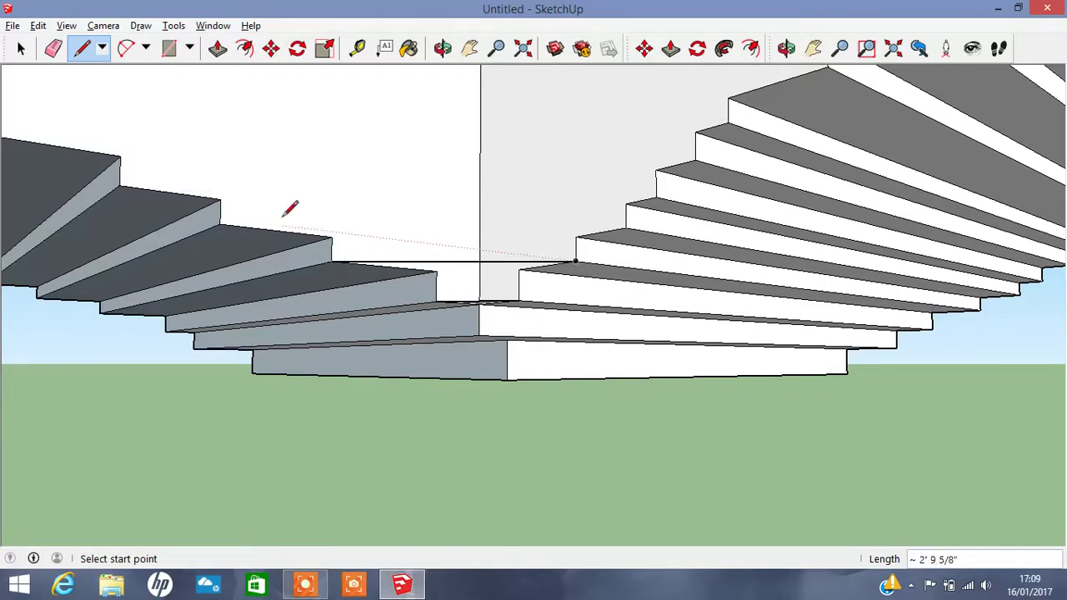
- Draw lines linking the upper matching step corners of both flights to close the underside
click(218, 225)
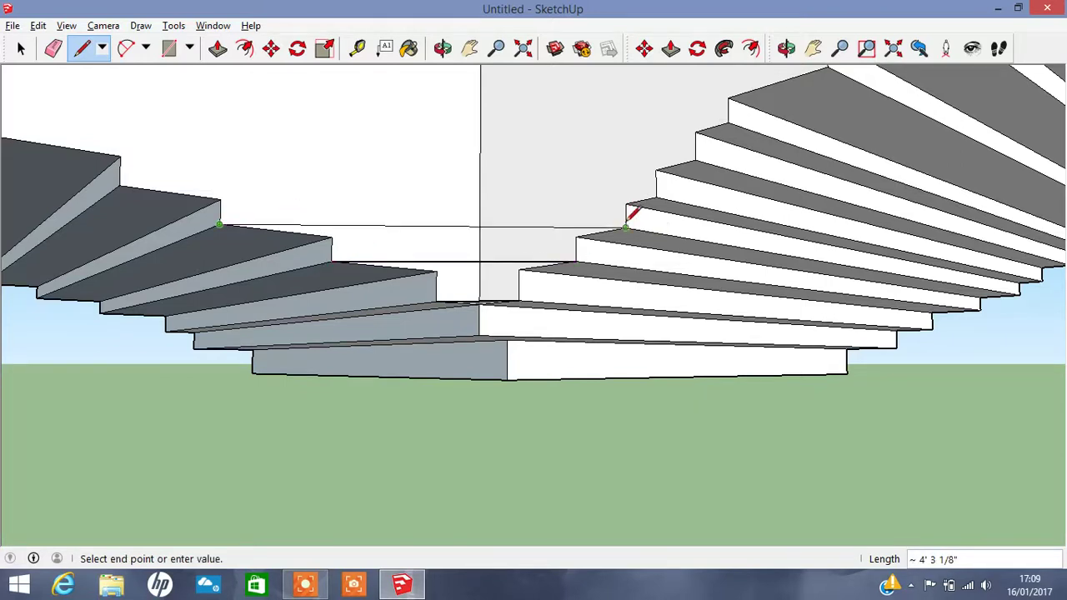
click(625, 226)
click(120, 185)
click(626, 203)
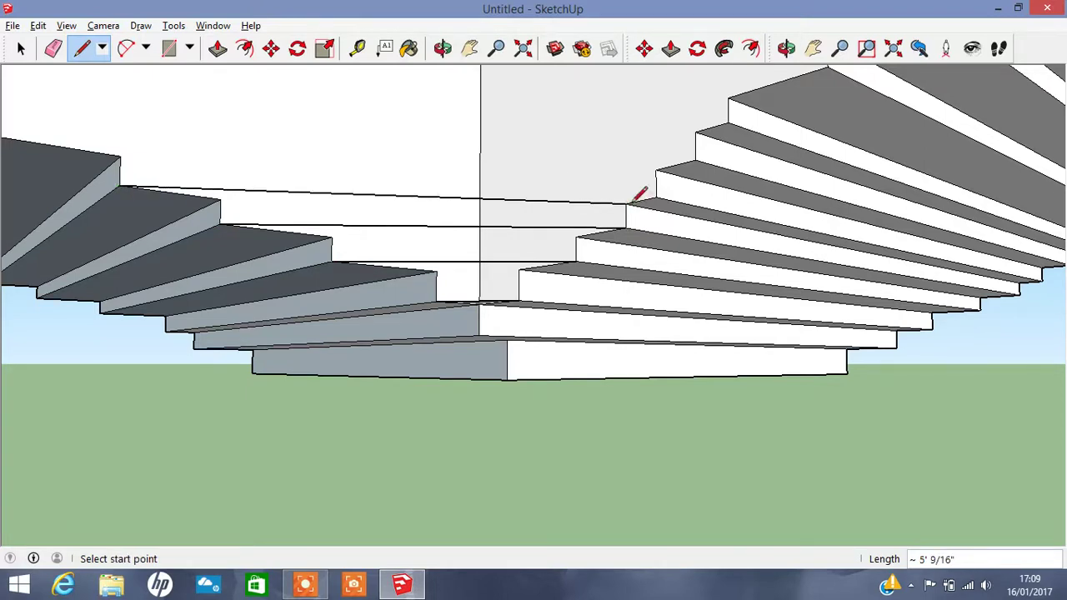
click(655, 170)
click(120, 156)
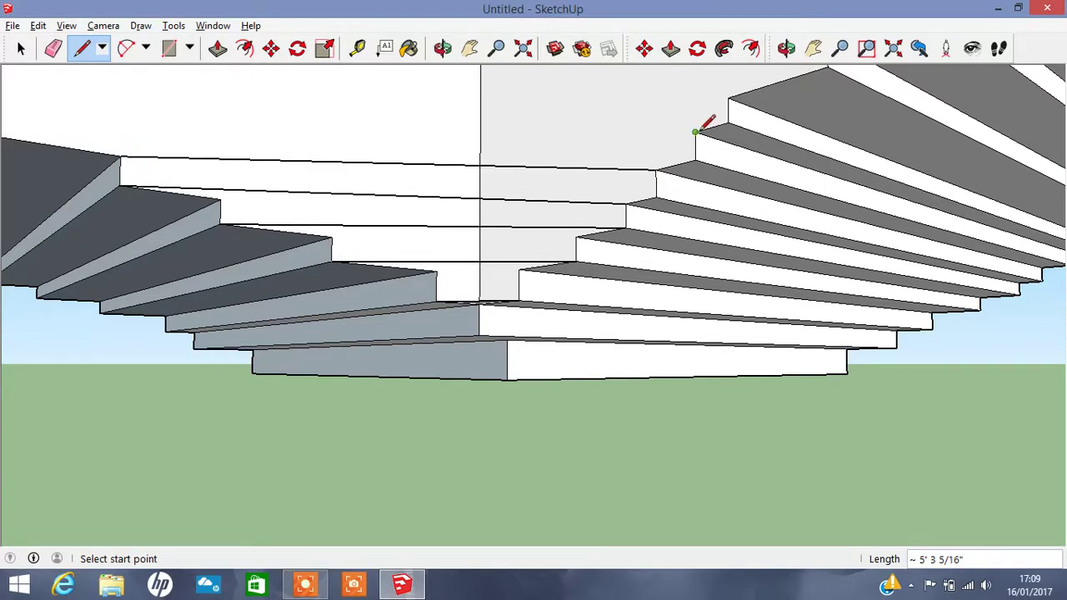
click(442, 48)
drag(442, 209, 444, 344)
drag(460, 410, 492, 348)
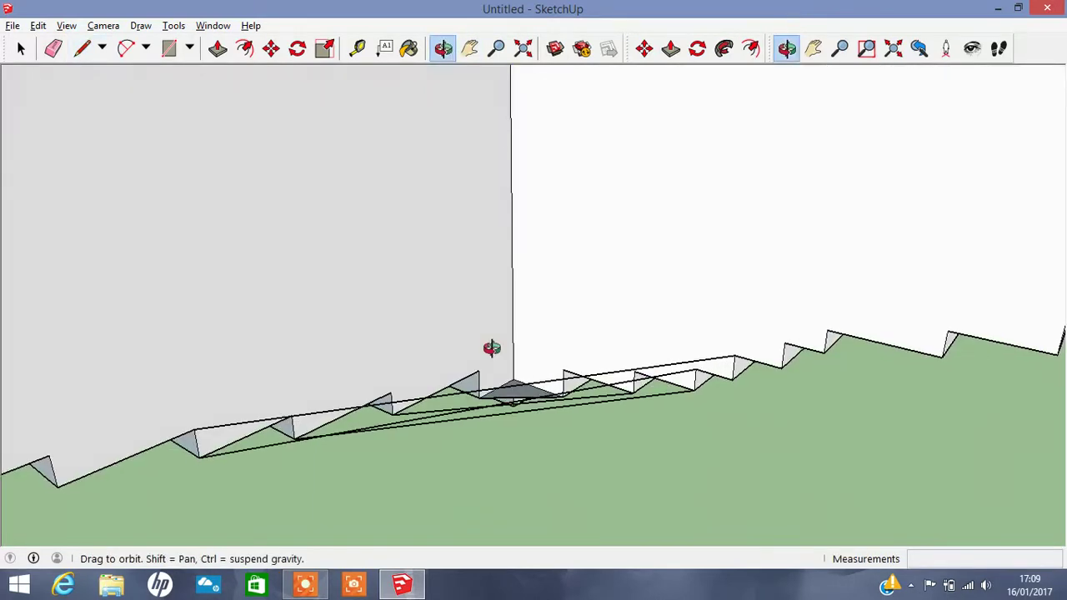
mouse_move(508, 395)
mouse_down()
mouse_move(502, 434)
mouse_move(543, 495)
mouse_move(536, 504)
mouse_move(413, 468)
mouse_up()
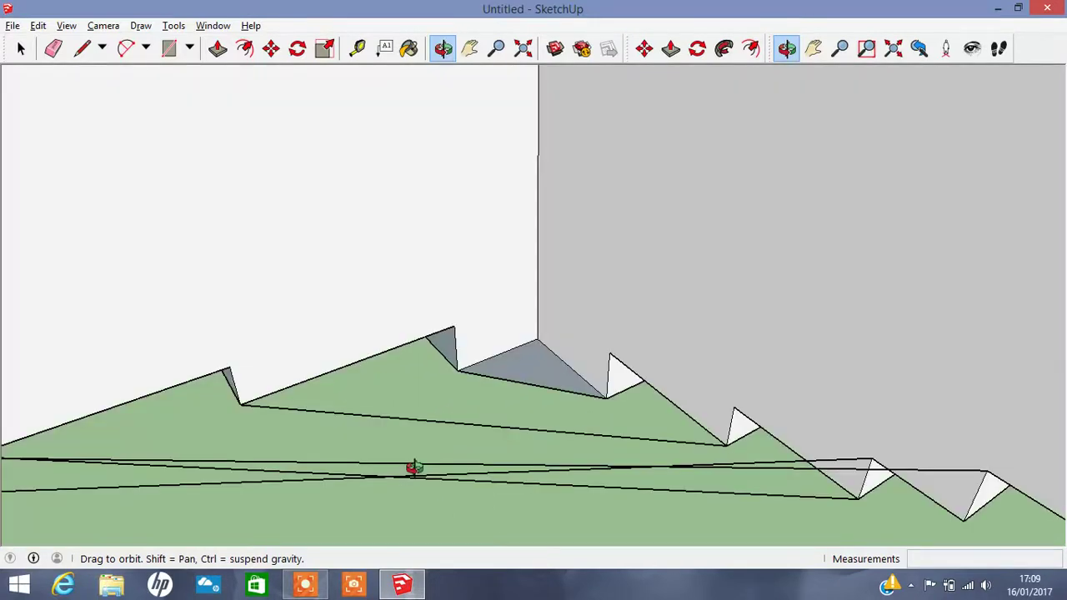
mouse_move(565, 375)
mouse_down()
mouse_move(176, 309)
mouse_move(408, 345)
mouse_up()
- Push two left-flight risers back 3 5/16 and 5 1/2 inches
drag(181, 341, 448, 54)
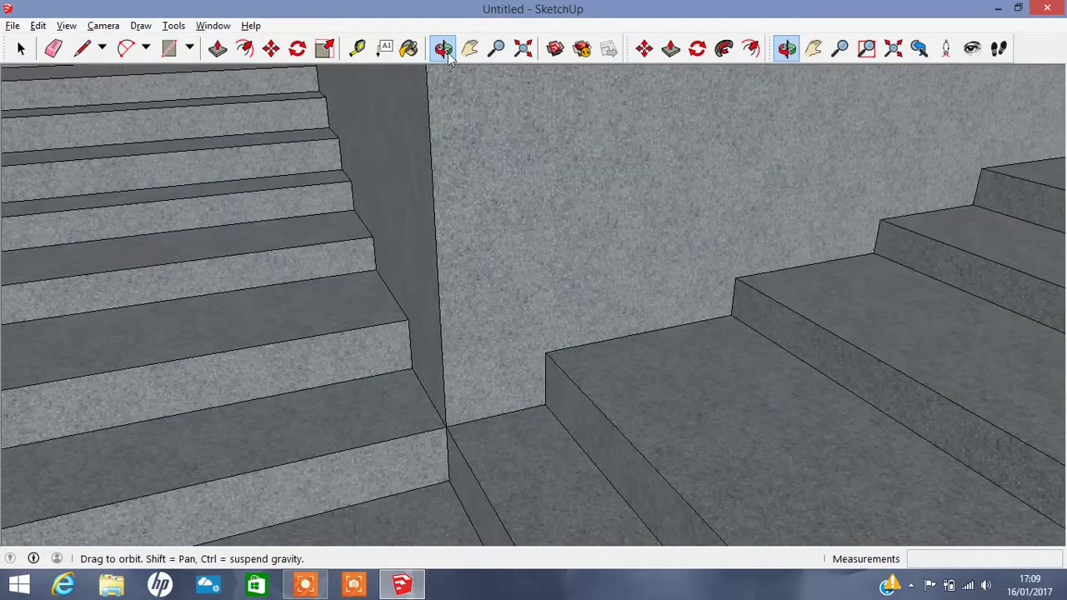
click(469, 47)
drag(352, 167, 508, 262)
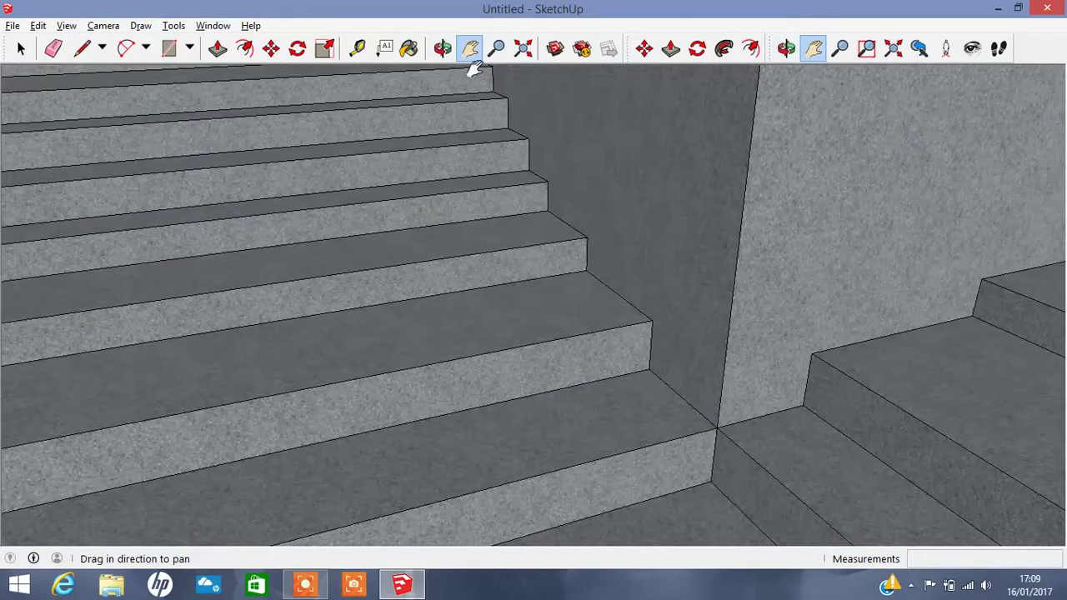
scroll(476, 325, up, 2)
click(217, 47)
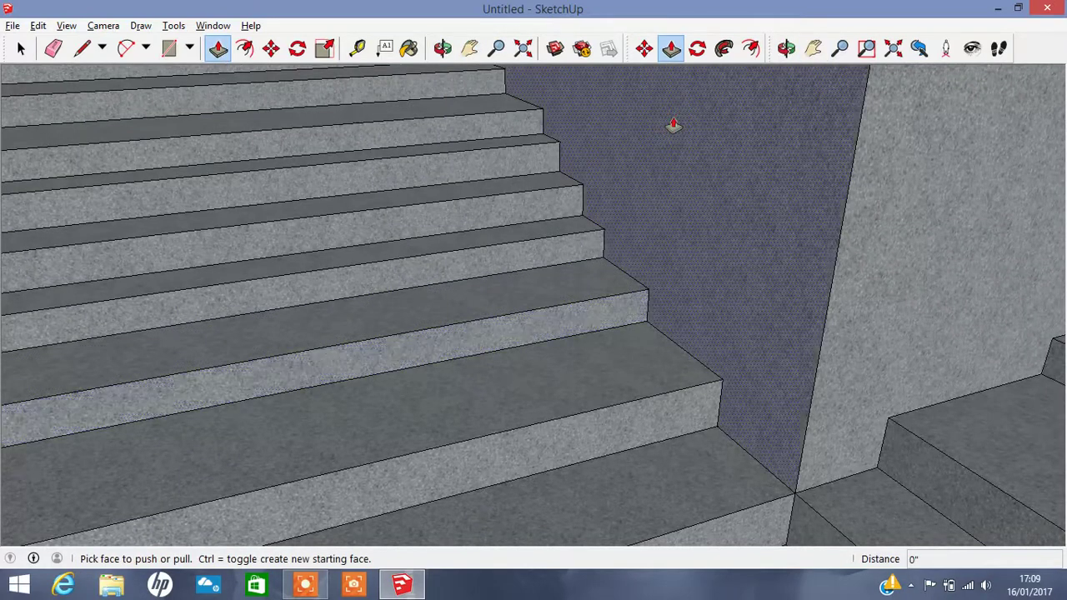
click(443, 48)
mouse_move(457, 84)
mouse_down()
mouse_move(835, 298)
mouse_move(895, 242)
mouse_move(272, 124)
mouse_up()
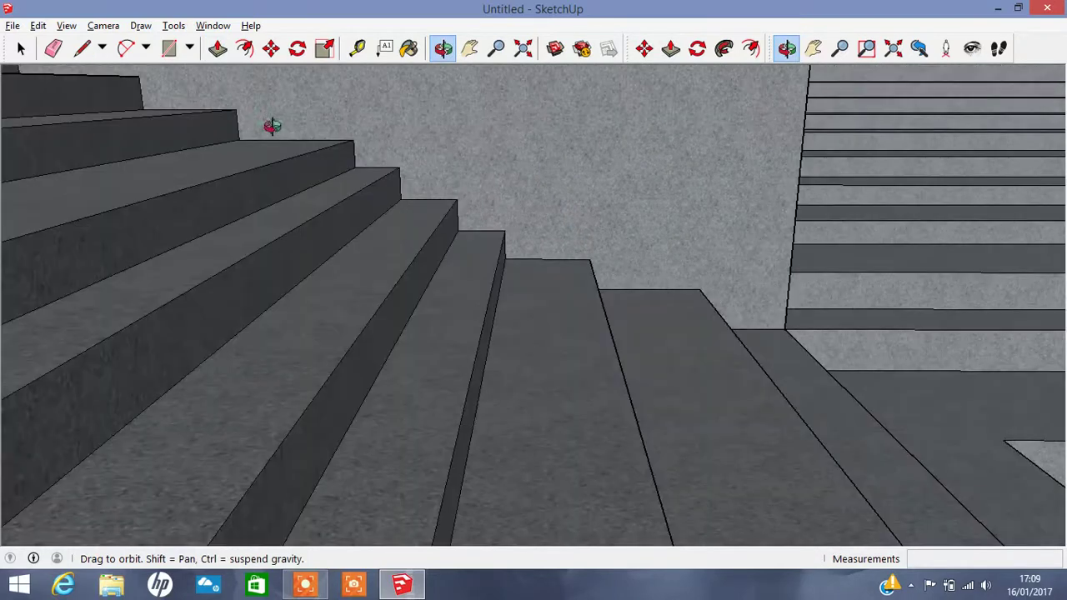
click(219, 48)
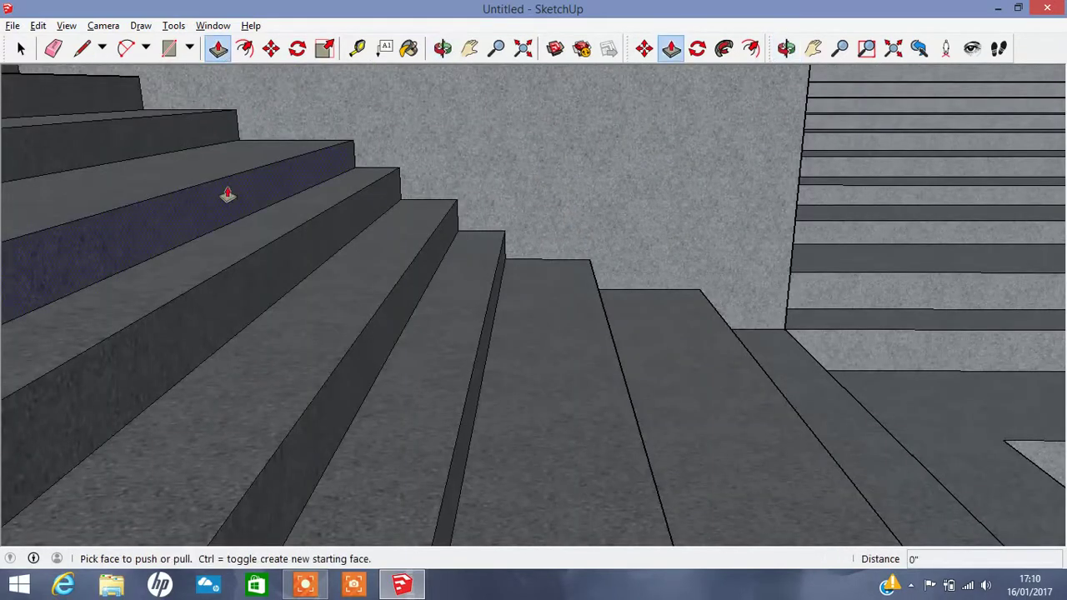
drag(227, 195, 324, 303)
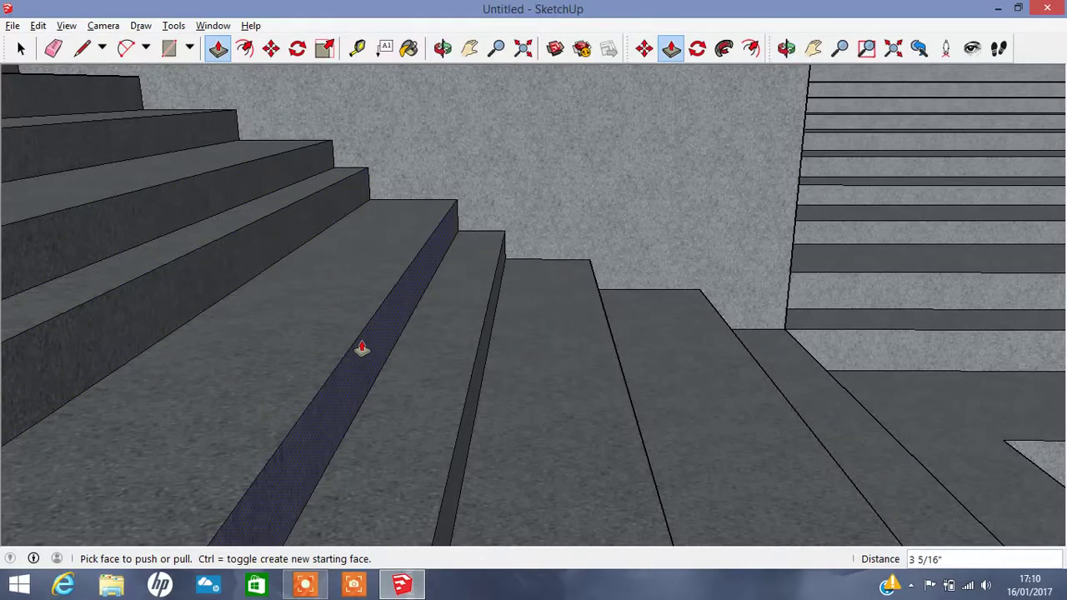
mouse_move(361, 348)
mouse_down()
mouse_move(464, 393)
mouse_move(435, 398)
mouse_move(421, 388)
mouse_up()
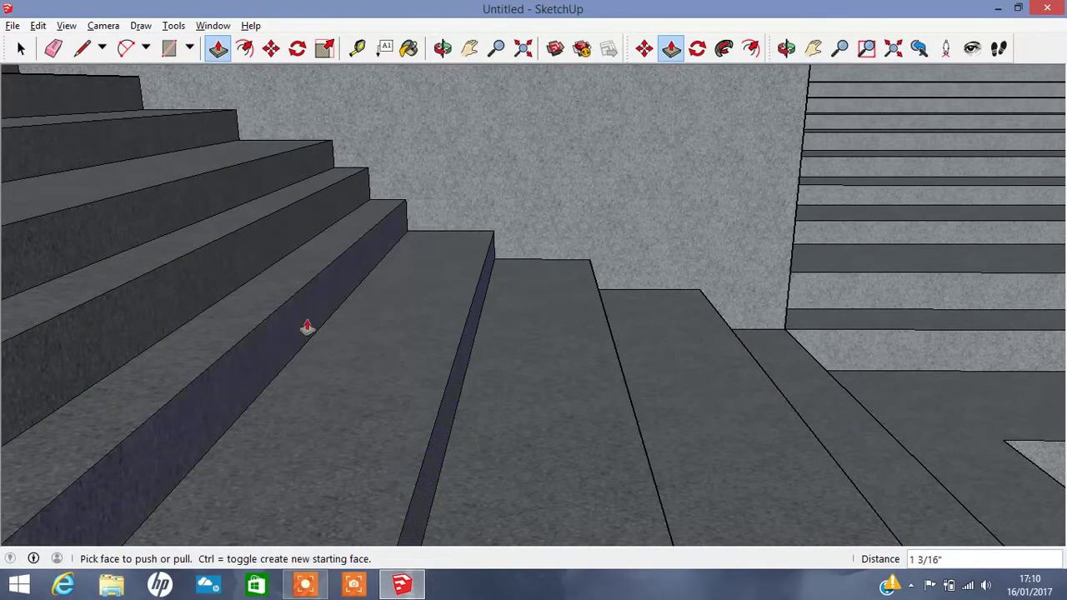
- Push the narrow leftover riser and the dark riser at the junction back until flush
click(469, 48)
mouse_move(534, 312)
mouse_down()
mouse_move(629, 348)
mouse_move(688, 280)
mouse_up()
click(218, 48)
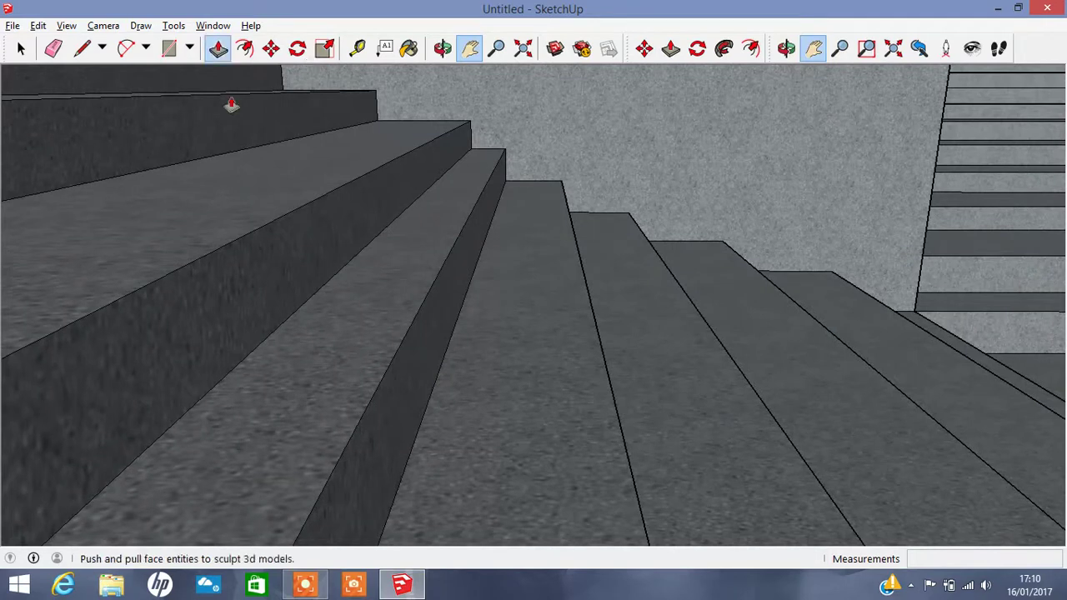
click(298, 251)
click(448, 336)
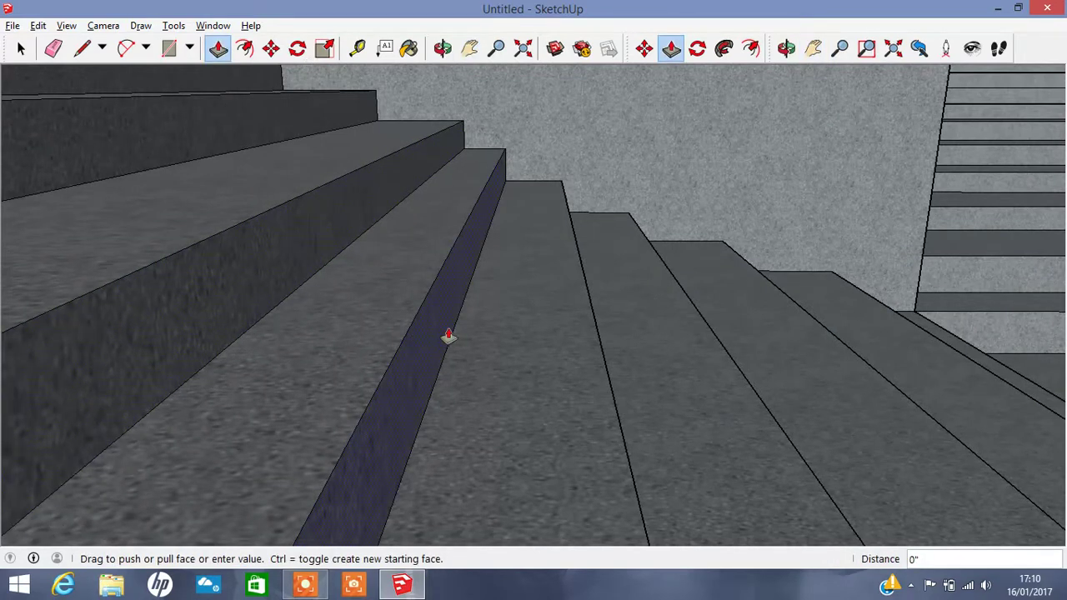
click(507, 226)
click(469, 48)
mouse_move(400, 175)
mouse_down()
mouse_move(279, 161)
mouse_move(292, 92)
mouse_up()
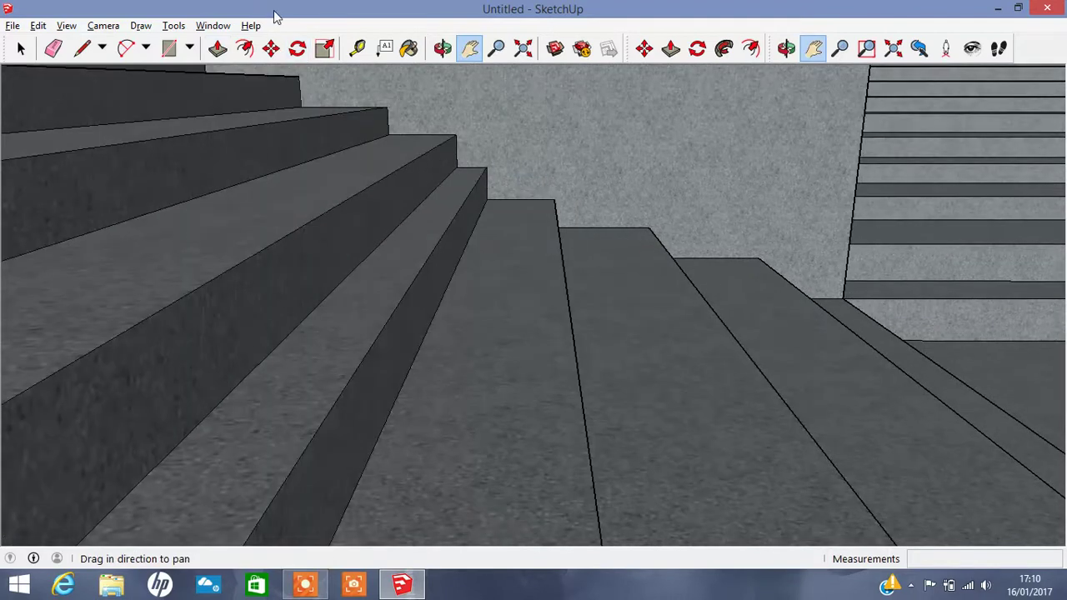
click(217, 49)
drag(401, 343, 467, 345)
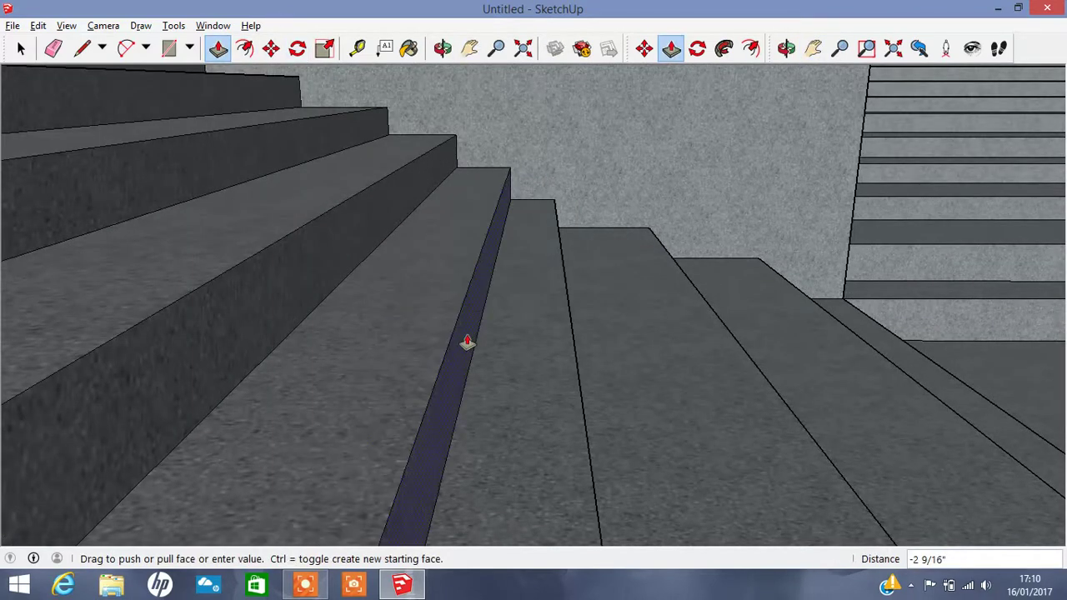
- Pull a riser out slightly and push the narrow step face about 15/16 inch flush
click(443, 48)
mouse_move(350, 208)
mouse_down()
mouse_move(281, 329)
mouse_move(481, 317)
mouse_move(492, 329)
mouse_up()
click(218, 48)
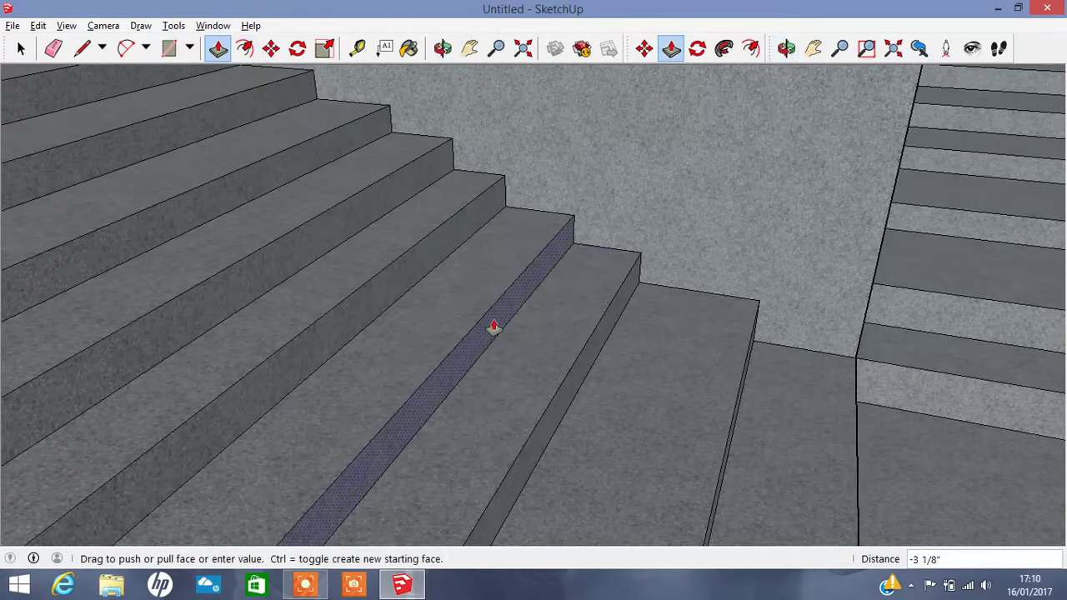
drag(393, 286, 402, 291)
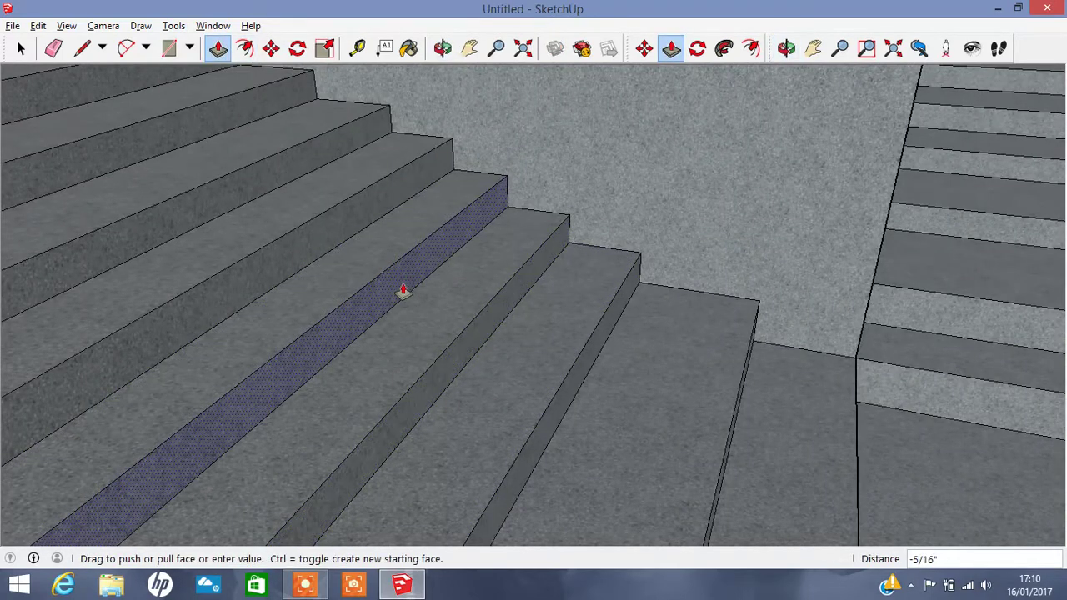
click(442, 49)
drag(439, 341, 436, 341)
mouse_move(308, 309)
mouse_down()
mouse_move(512, 301)
mouse_move(281, 397)
mouse_move(114, 229)
mouse_move(364, 281)
mouse_move(358, 269)
mouse_move(397, 265)
mouse_up()
scroll(483, 312, up, 2)
scroll(483, 317, up, 5)
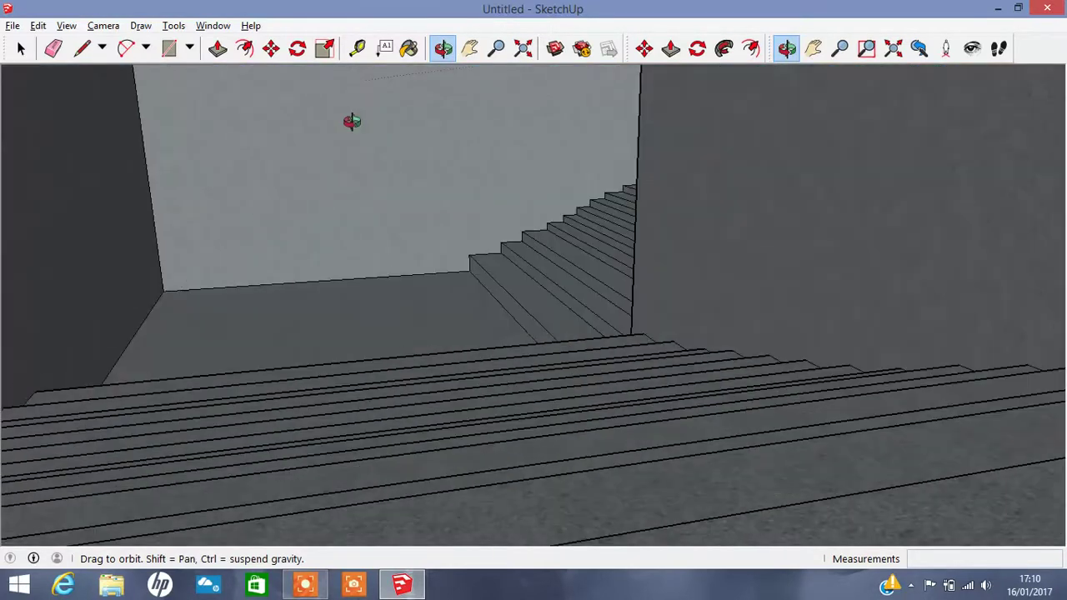
key(f)
key(p)
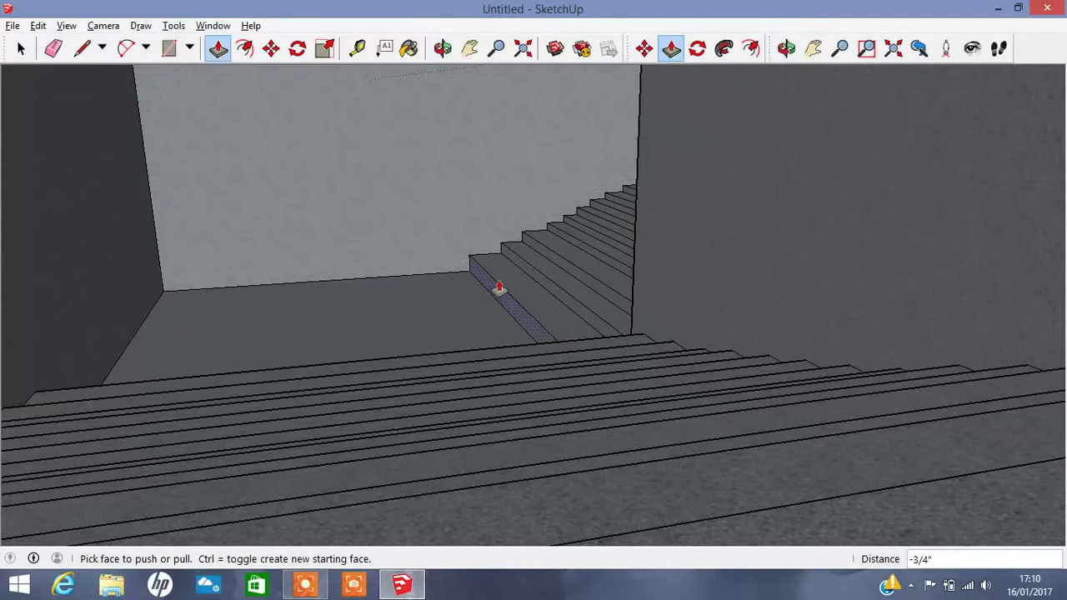
click(499, 288)
click(509, 295)
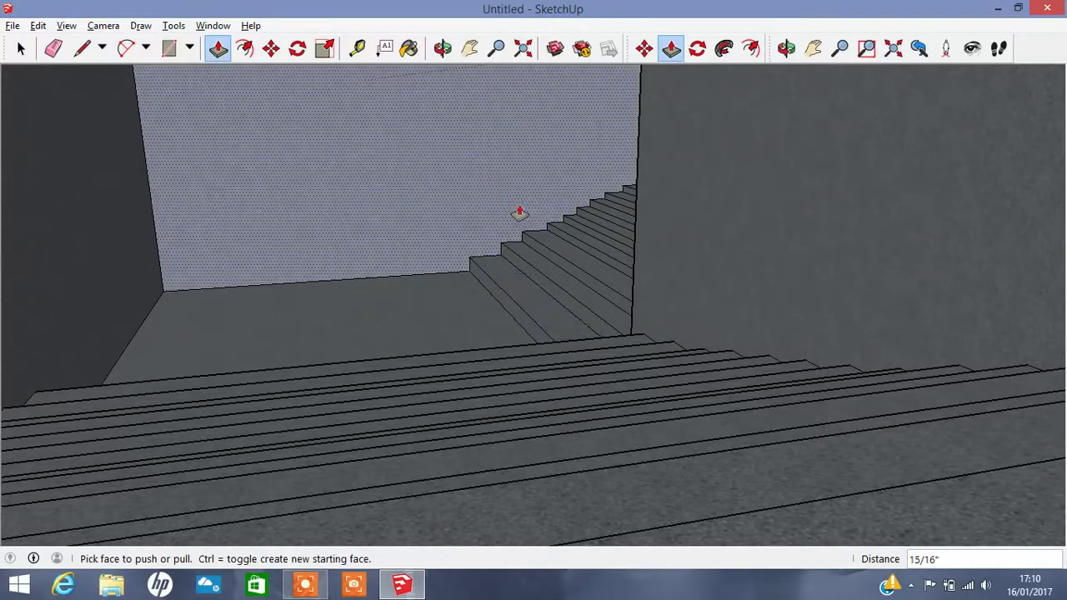
- Draw a horizontal line high on the back wall
click(81, 48)
click(362, 81)
click(242, 81)
- Show the default tray and place a scale person figure from Components on the landing
click(212, 26)
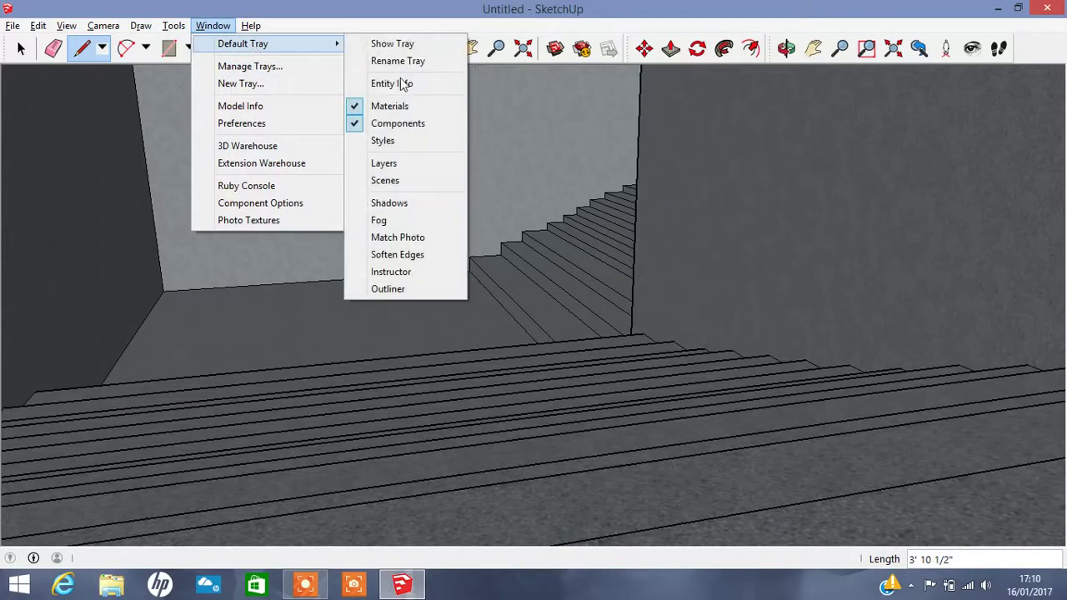
click(375, 45)
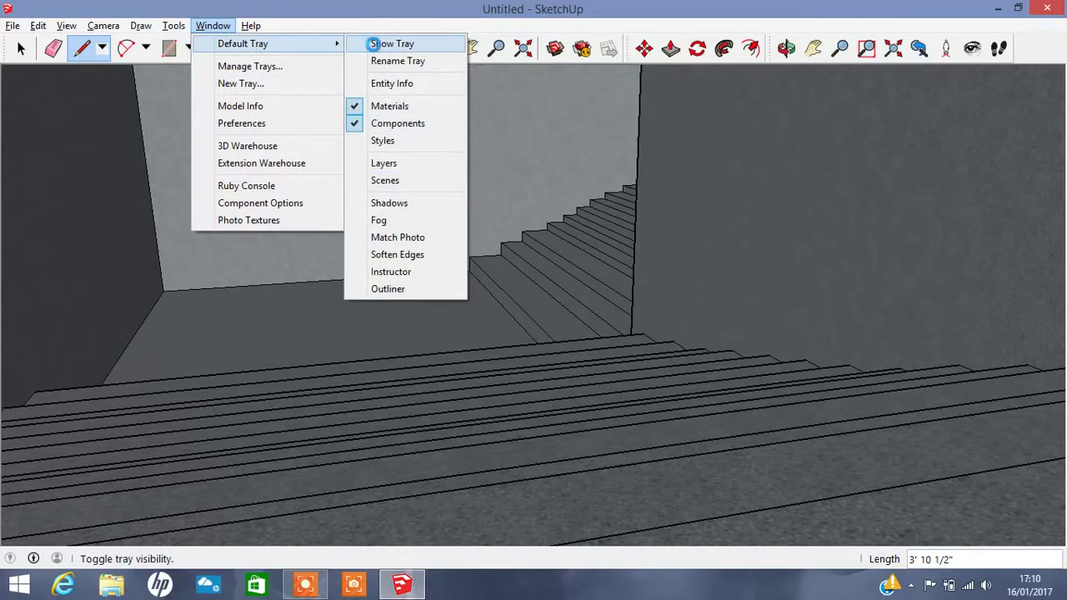
scroll(194, 198, down, 3)
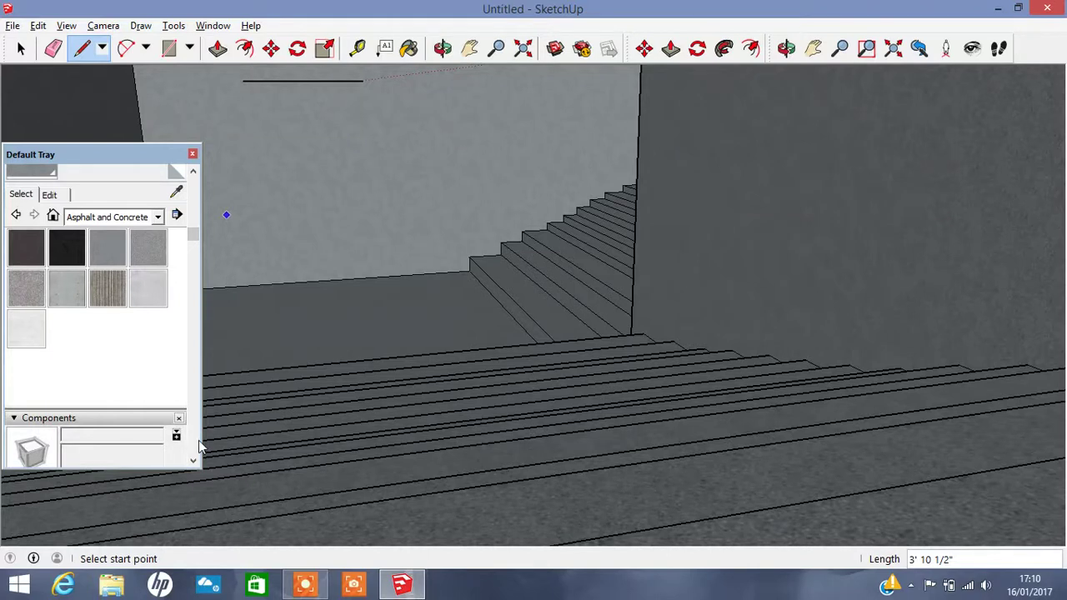
scroll(199, 440, down, 3)
scroll(197, 446, down, 2)
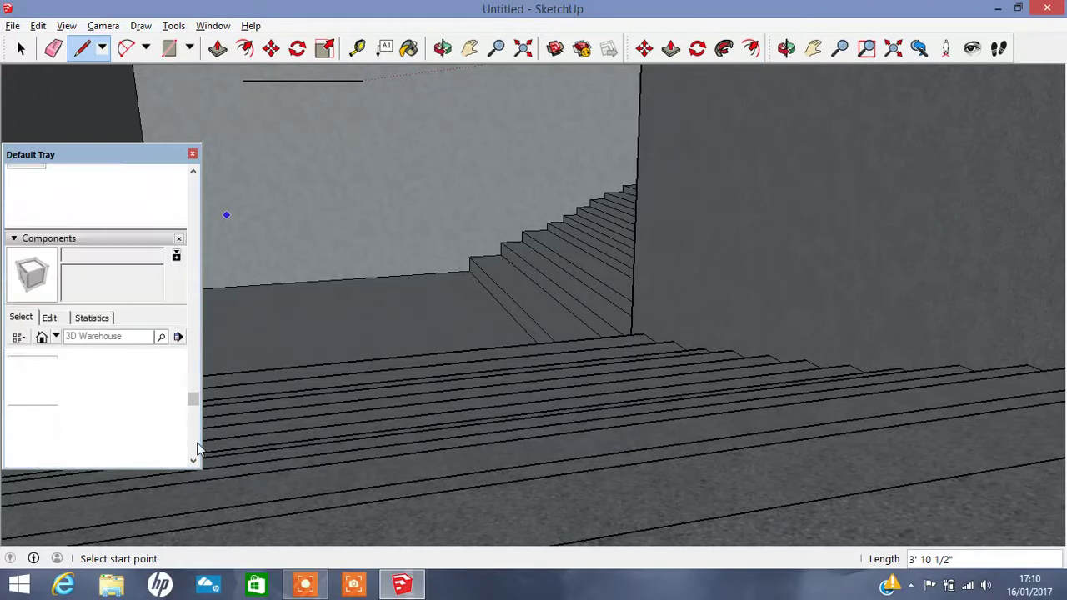
scroll(197, 445, down, 1)
click(32, 357)
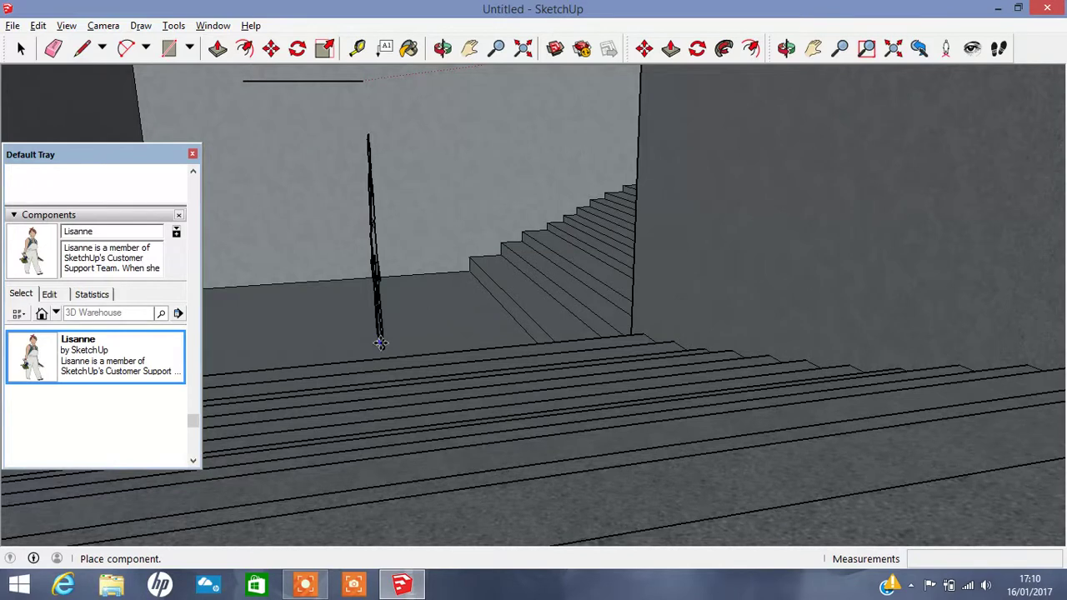
click(325, 300)
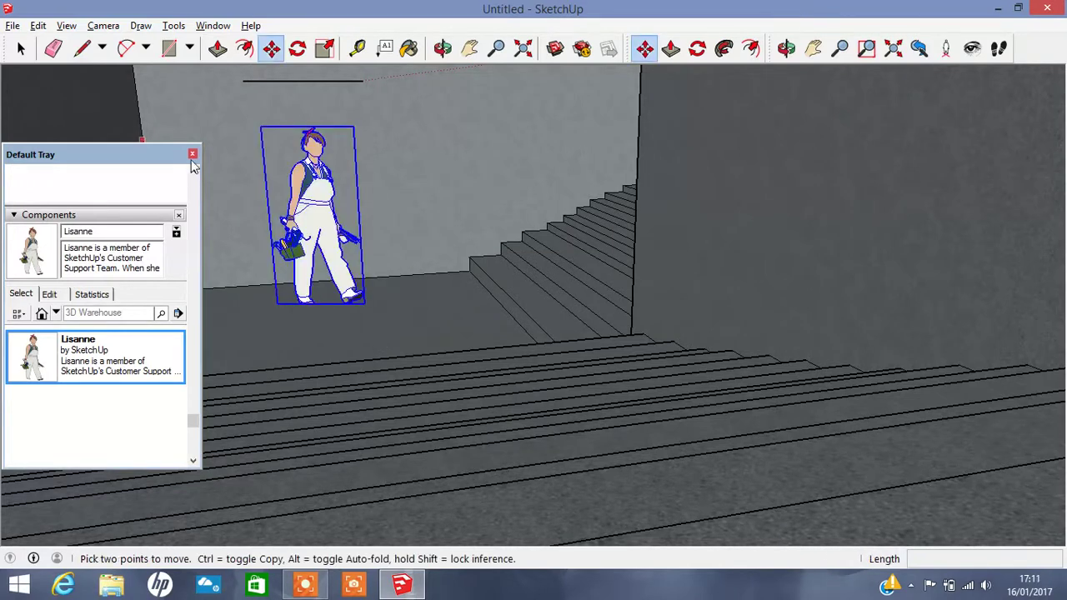
click(193, 154)
- Draw an 8' 11" × 6' 8 1/8" rectangle on the back wall from the floor edge
click(168, 48)
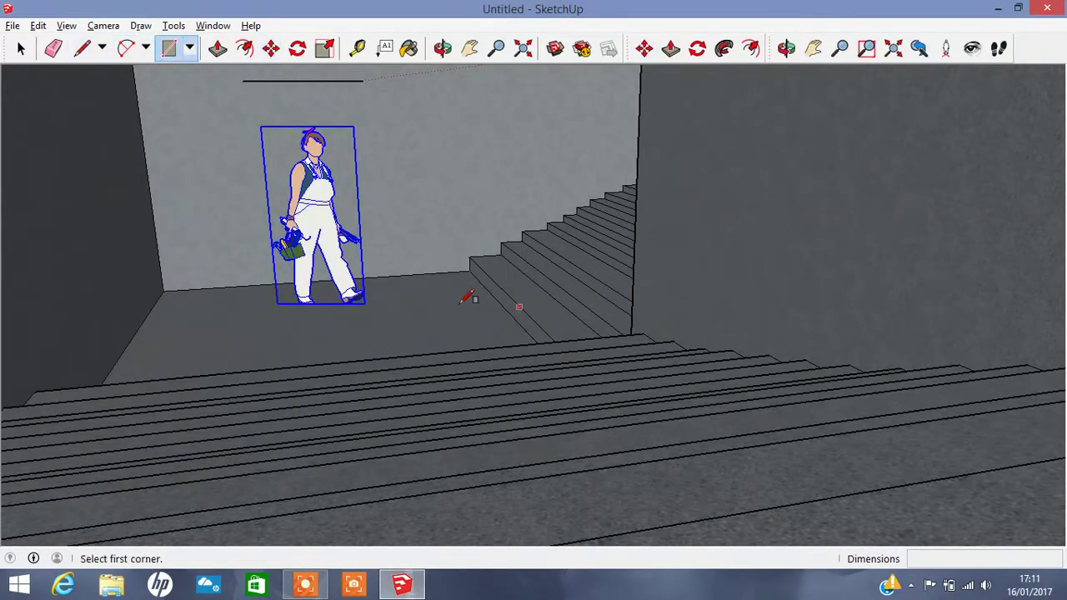
click(448, 272)
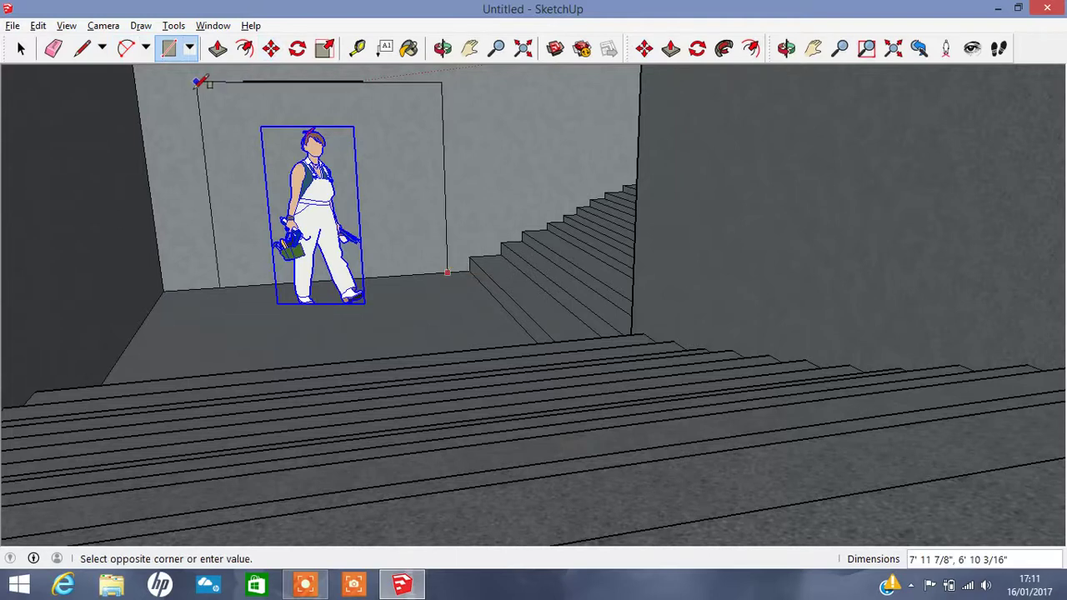
click(167, 88)
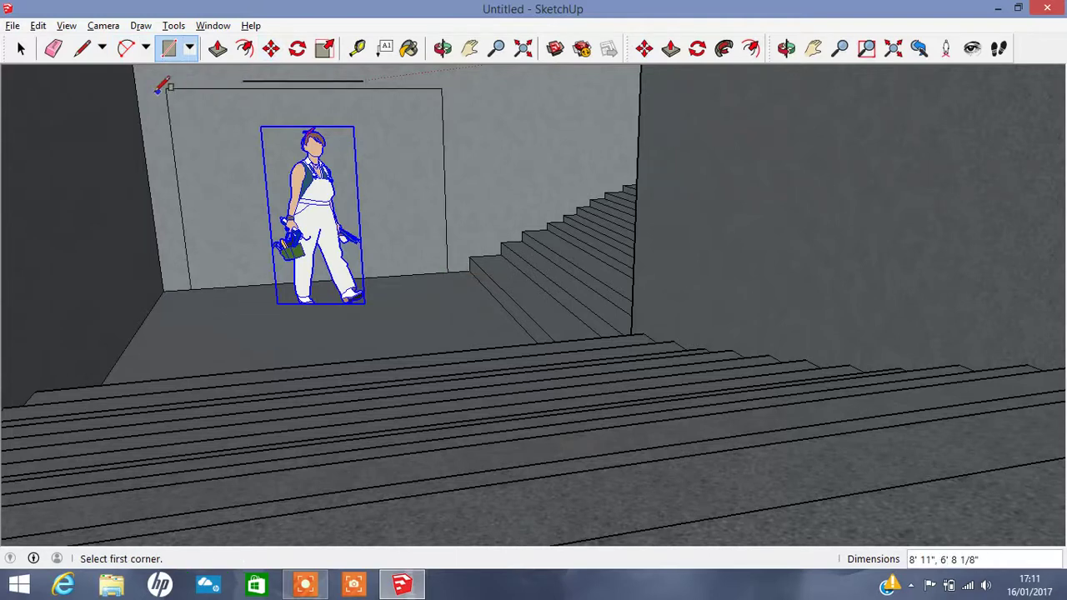
- Draw a rectangle on the back wall, then erase the old wall edges
click(164, 291)
click(172, 275)
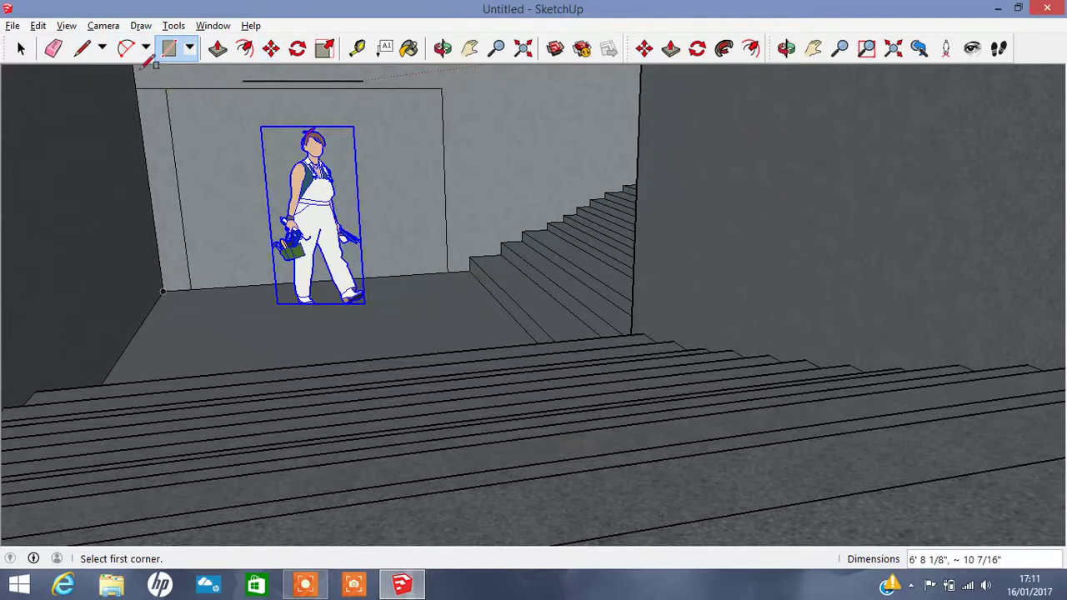
click(134, 87)
key(Escape)
click(52, 48)
click(173, 151)
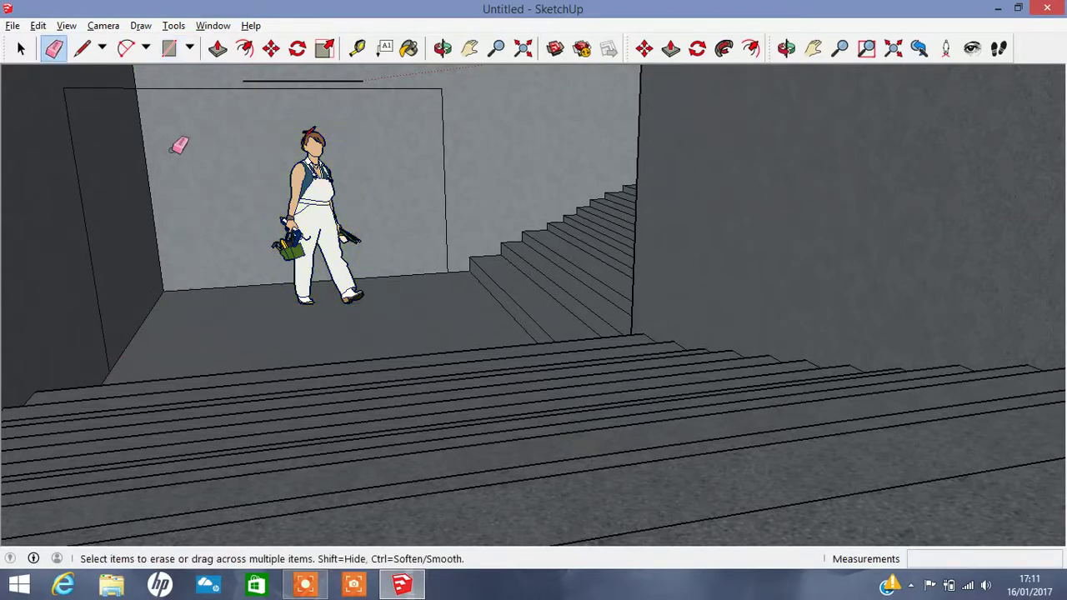
- Push the back wall and left side wall in, then undo the overshot wall push
click(217, 47)
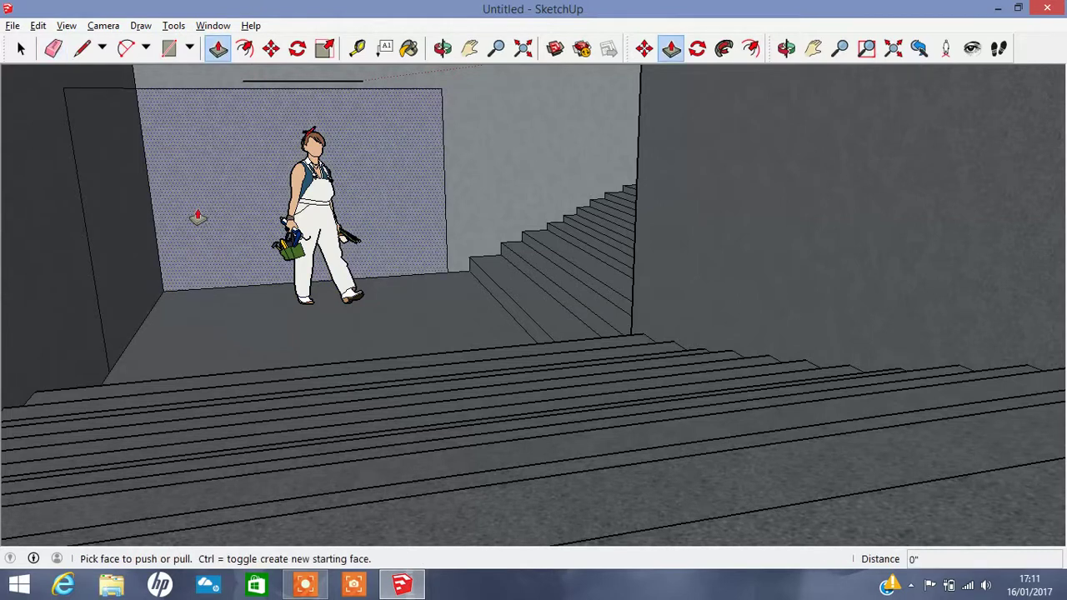
click(197, 218)
click(148, 203)
click(79, 196)
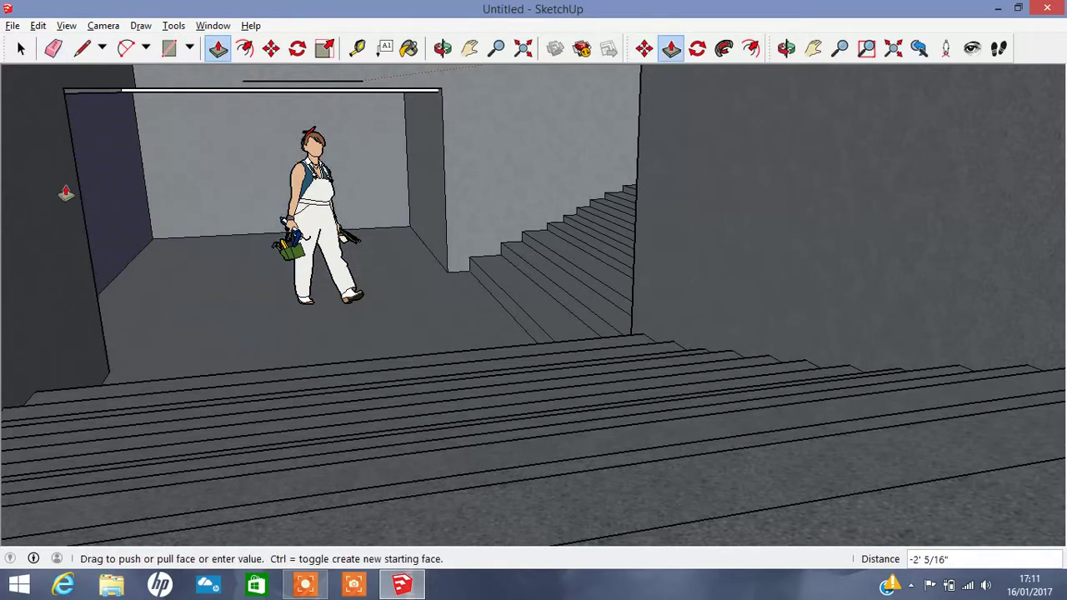
scroll(180, 195, up, 5)
click(185, 195)
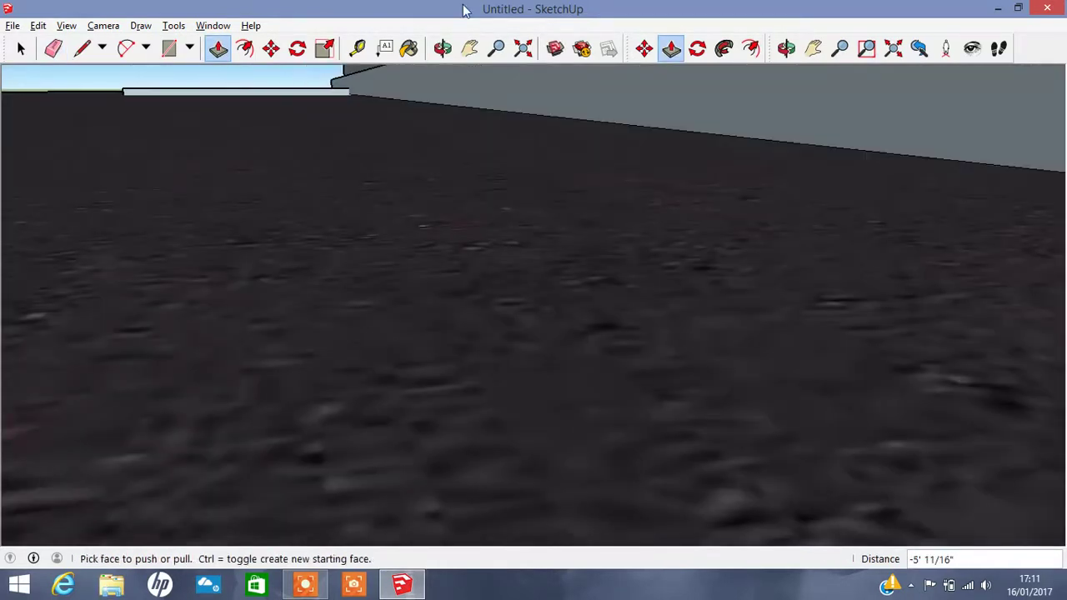
click(469, 47)
mouse_move(419, 107)
mouse_down()
mouse_move(448, 231)
mouse_move(548, 405)
mouse_move(406, 94)
mouse_up()
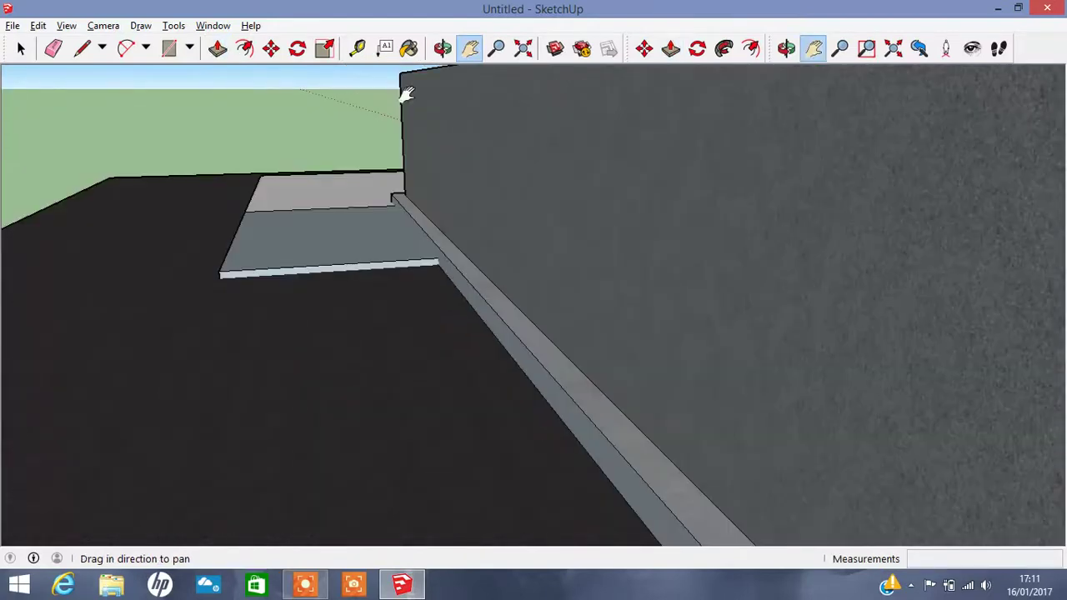
key(ctrl+z)
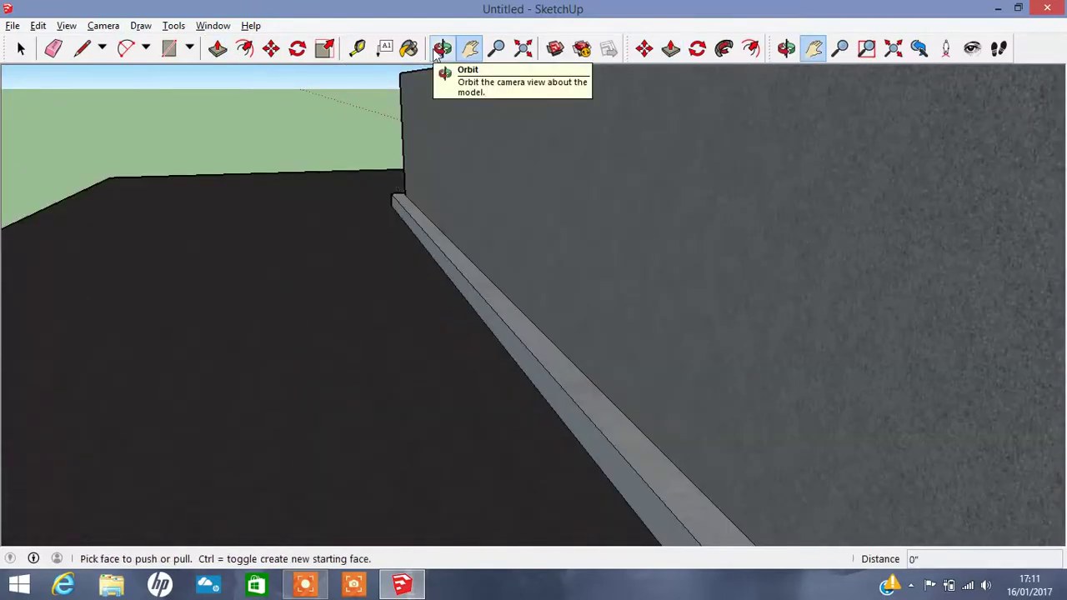
- Push the recess floor face down at the landing with the figure
click(440, 47)
drag(297, 161, 264, 167)
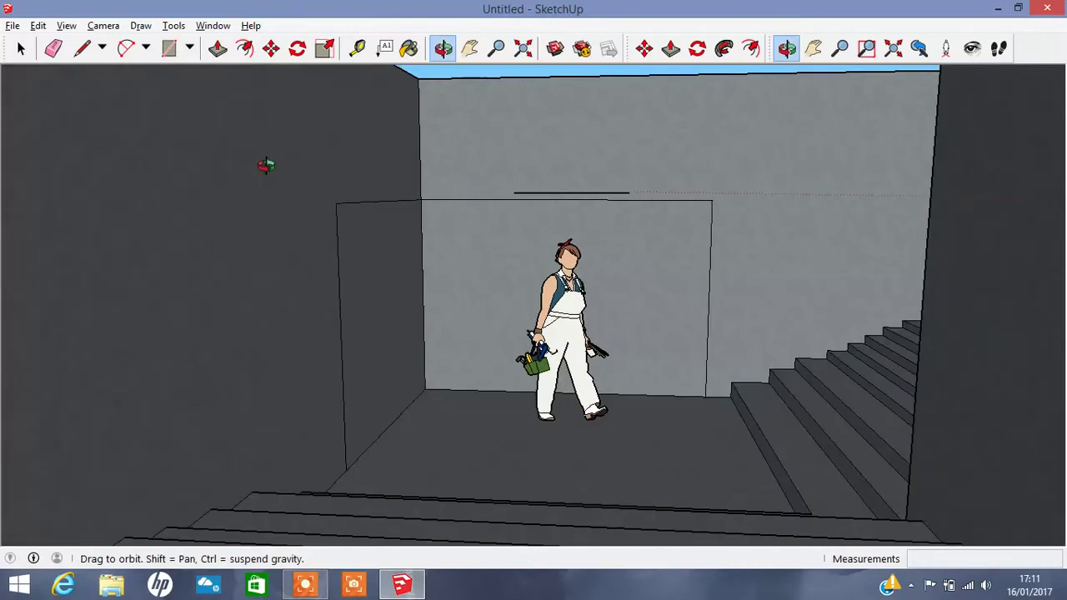
click(218, 47)
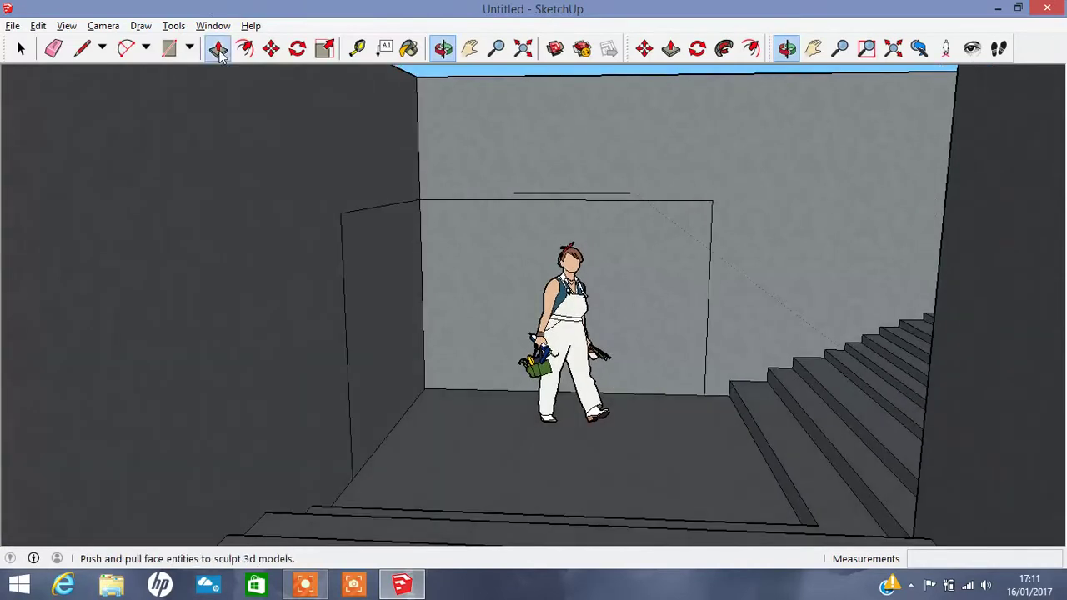
drag(702, 467, 703, 498)
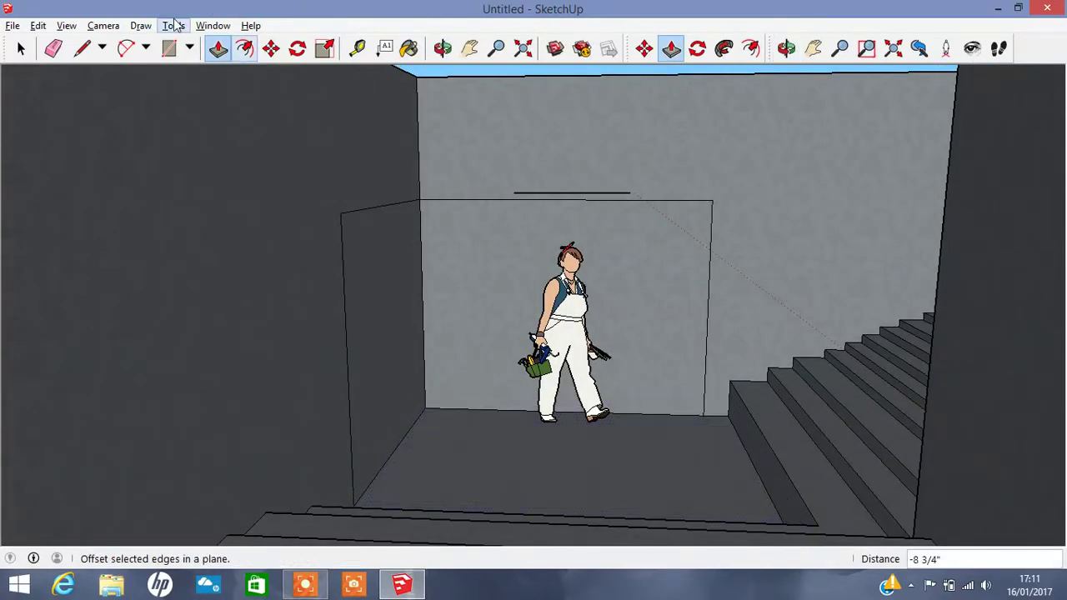
- Erase the short top line and the leftover 8 3/4" outline edges
key(e)
mouse_move(613, 190)
mouse_down()
mouse_move(608, 207)
mouse_move(709, 226)
mouse_move(345, 219)
mouse_up()
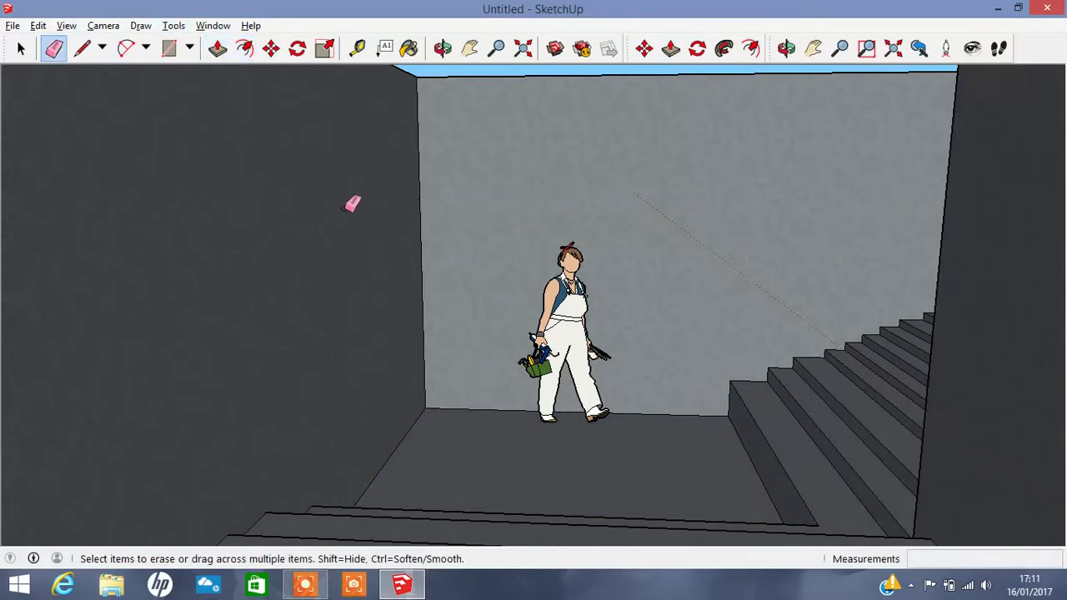
click(442, 48)
mouse_move(467, 321)
mouse_down()
mouse_move(874, 463)
mouse_move(612, 391)
mouse_move(901, 538)
mouse_move(606, 338)
mouse_move(807, 331)
mouse_move(624, 357)
mouse_move(632, 372)
mouse_move(634, 286)
mouse_up()
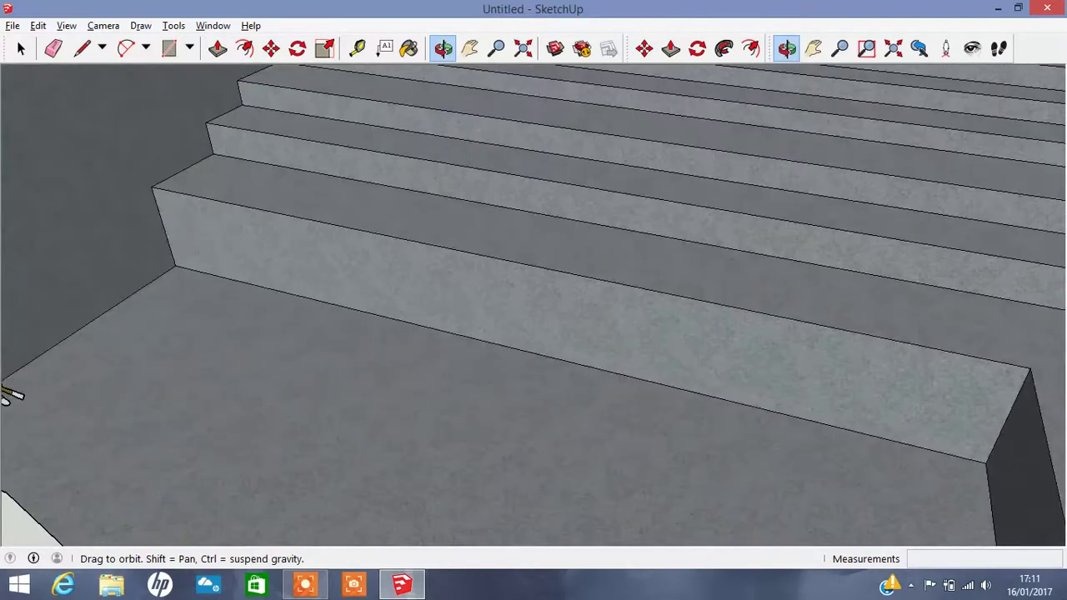
- Extend the bottom step's end face at the landing corner
click(470, 49)
mouse_move(519, 261)
mouse_down()
mouse_move(492, 51)
mouse_move(423, 88)
mouse_up()
click(443, 49)
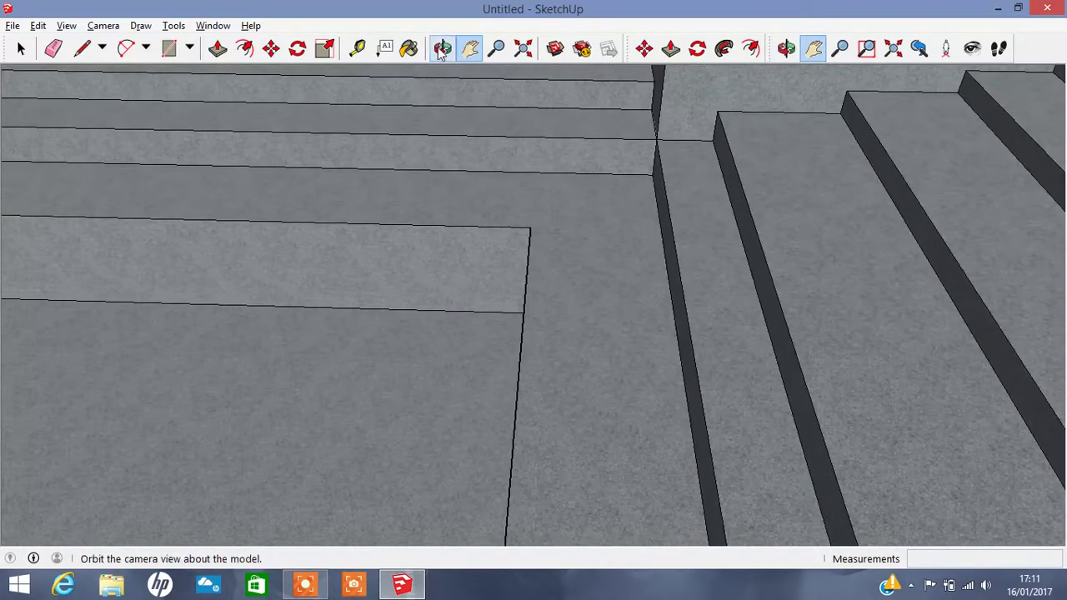
drag(501, 250, 564, 205)
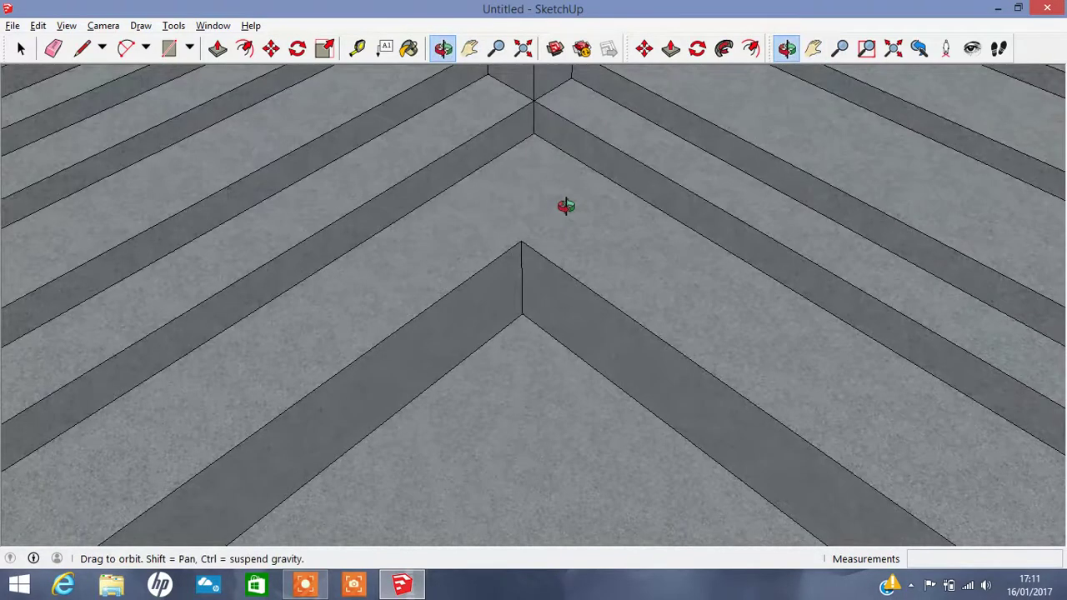
click(217, 48)
click(489, 279)
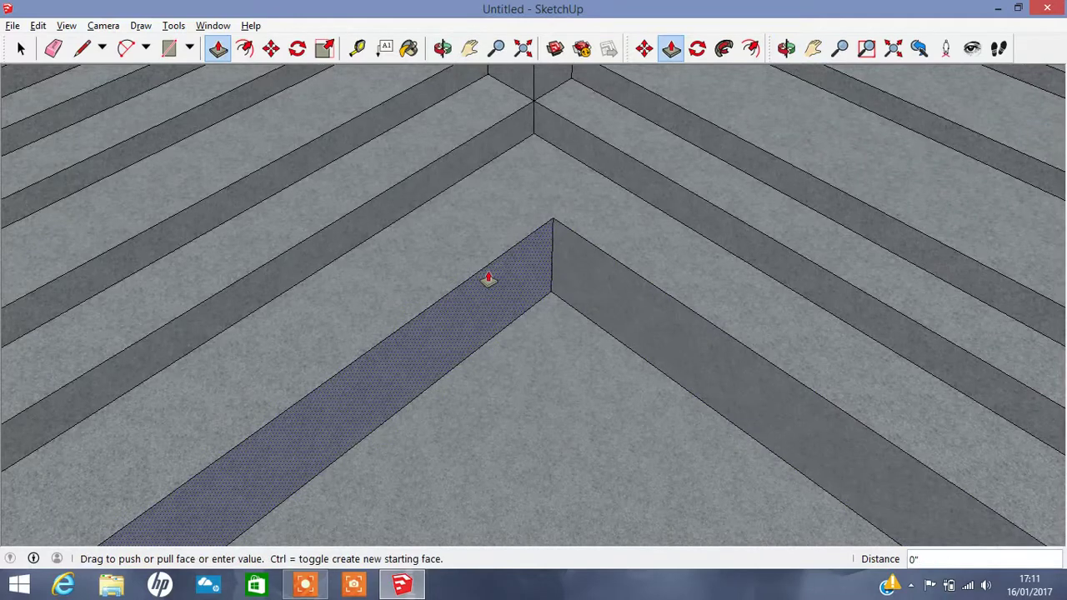
click(479, 267)
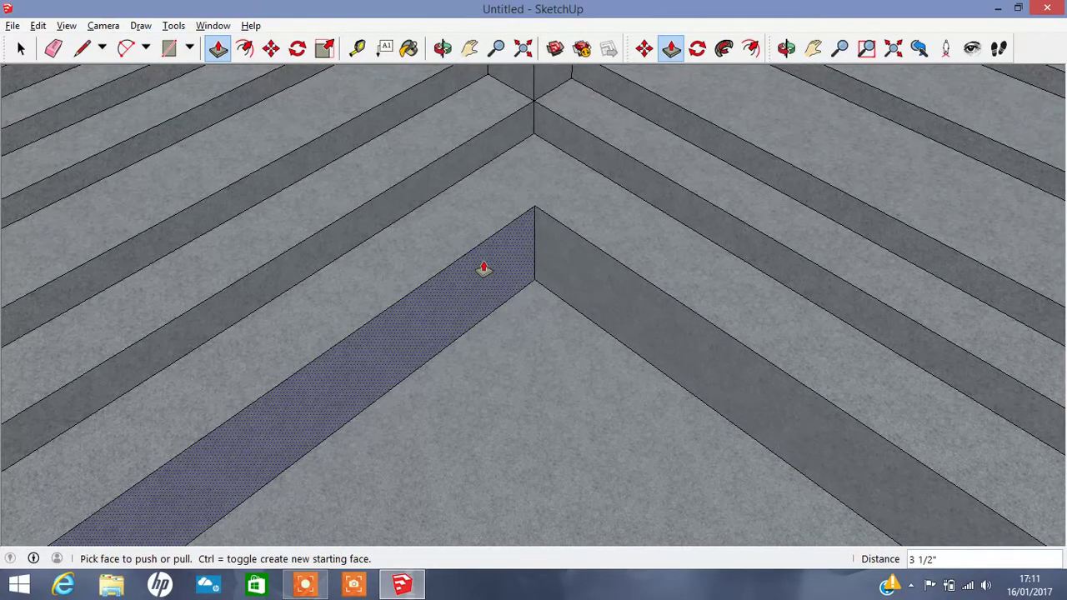
- Draw dividing lines from the corner along both adjoining step faces
click(85, 51)
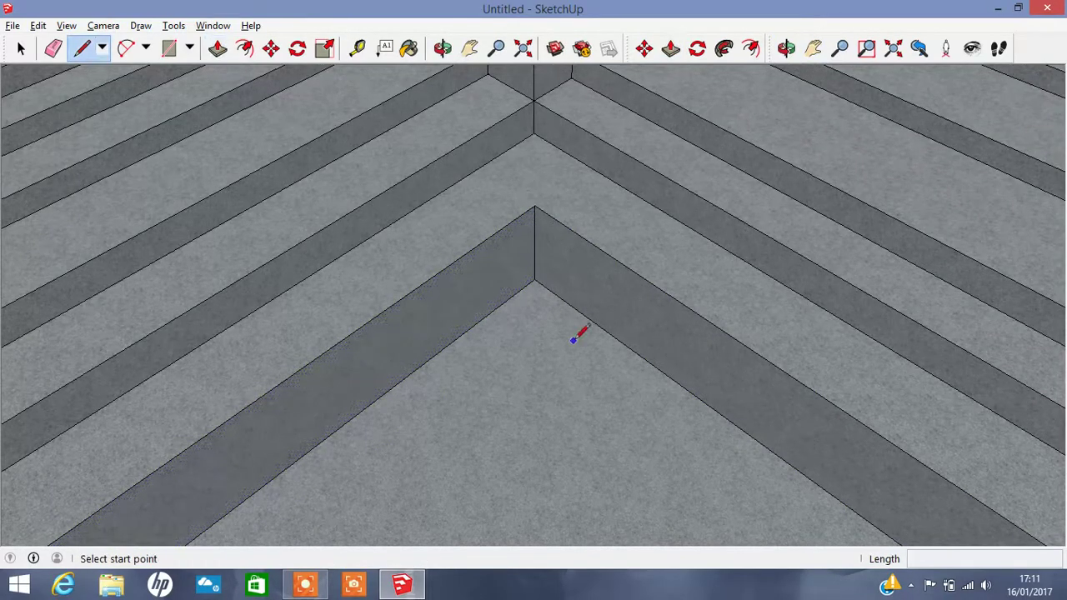
click(535, 245)
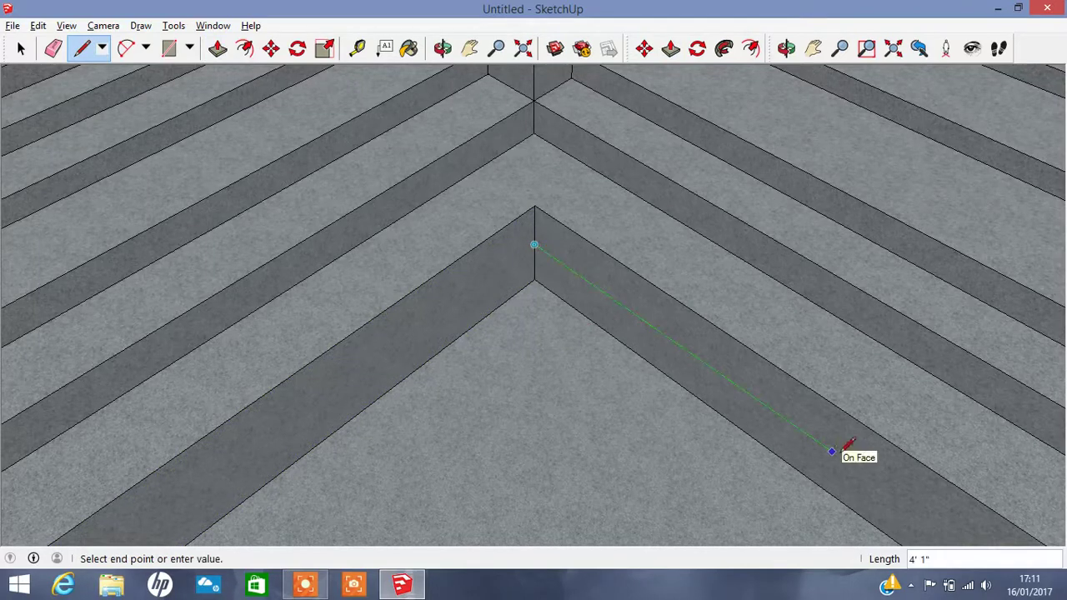
scroll(1019, 546, up, 1)
scroll(1019, 546, up, 1)
double_click(994, 397)
click(534, 123)
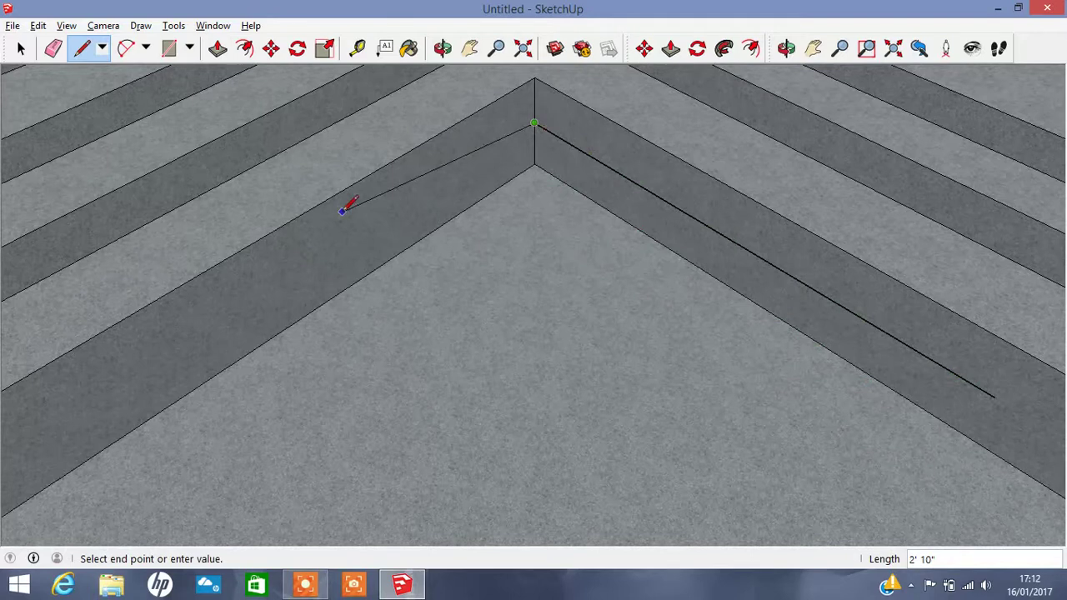
click(158, 359)
- Orbit to a low floor-level view looking toward the stairs
key(o)
drag(264, 282, 695, 148)
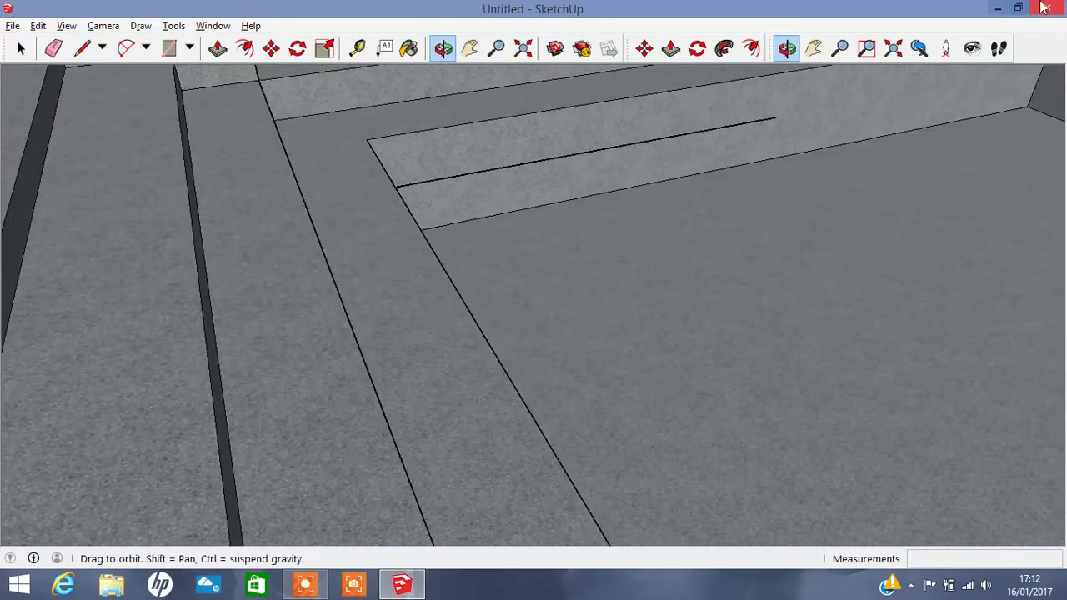
click(974, 50)
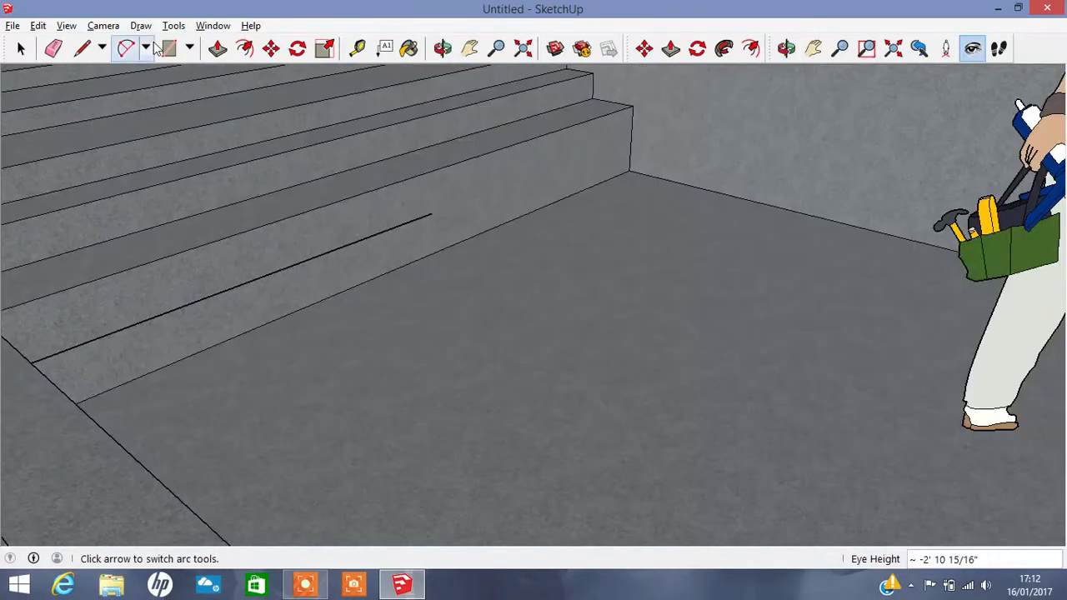
click(81, 49)
click(431, 214)
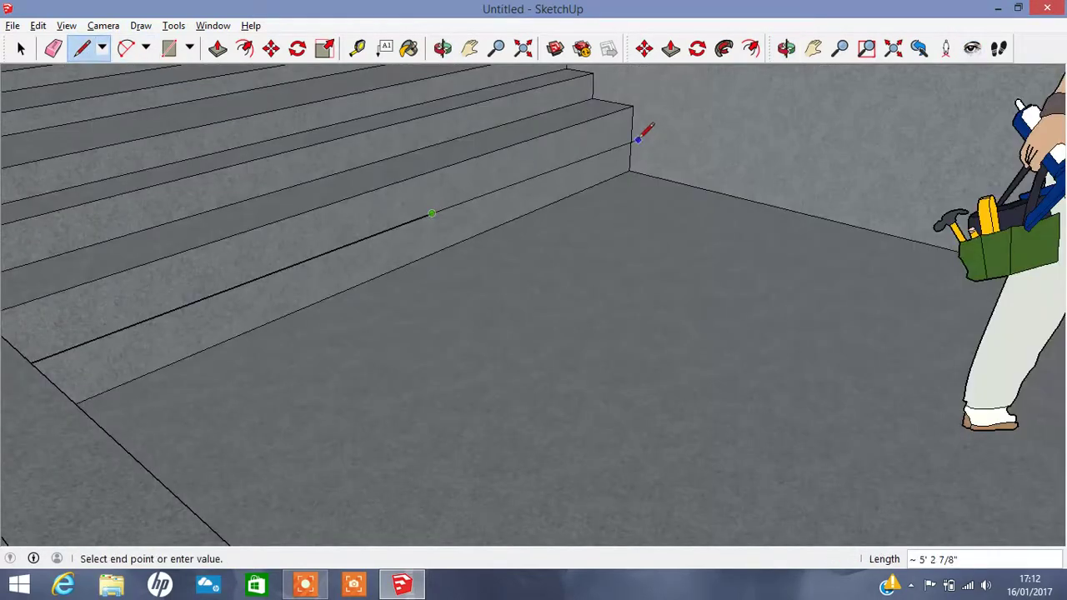
key(Escape)
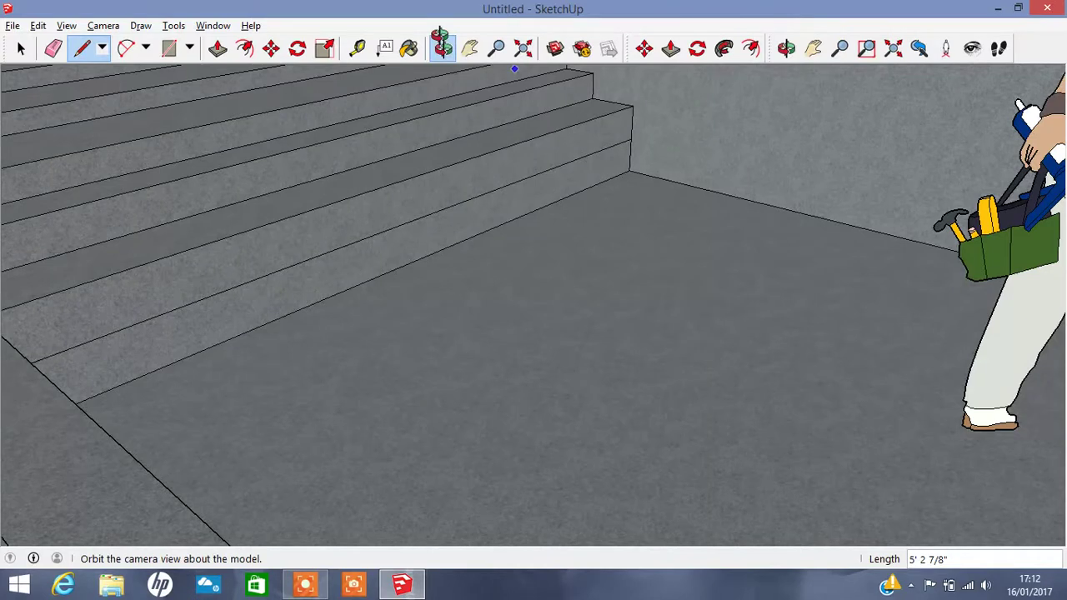
- Draw a sloping line across the stair underside wall to the vertical edge
click(442, 48)
drag(259, 283, 248, 174)
click(81, 48)
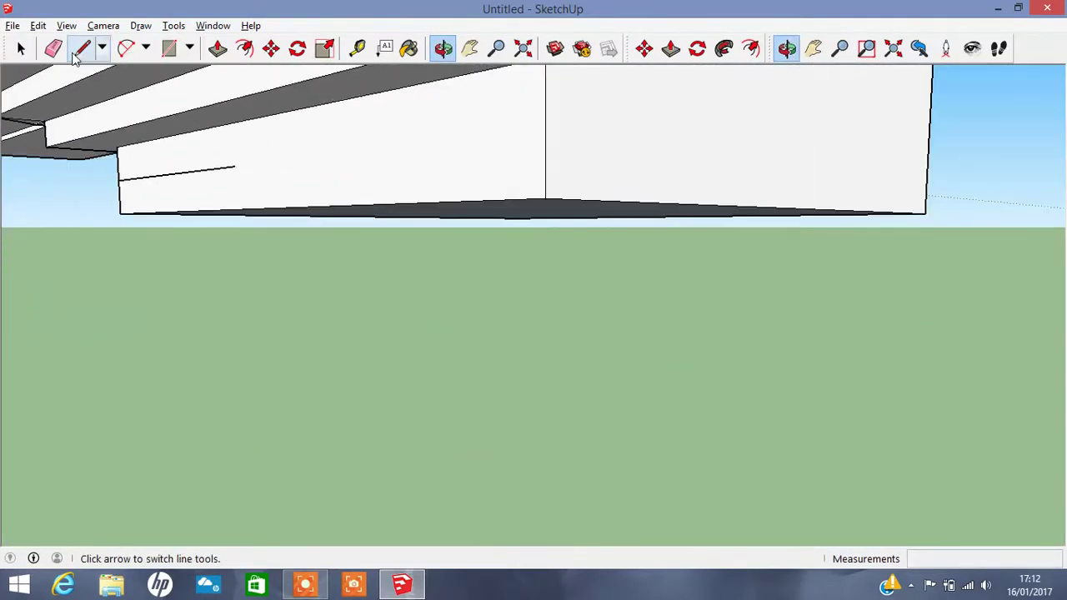
click(234, 166)
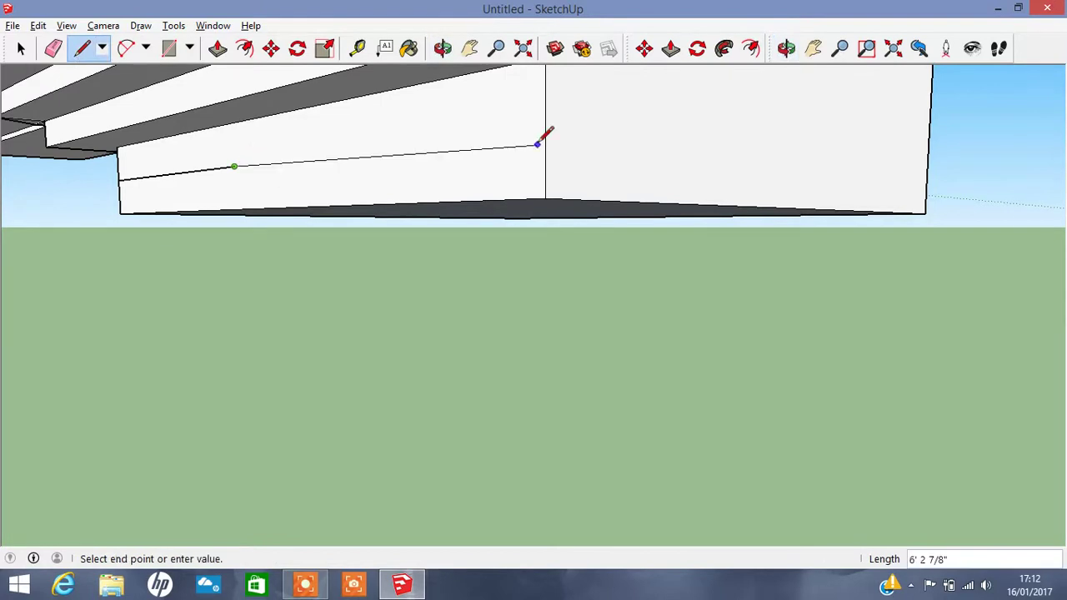
click(546, 128)
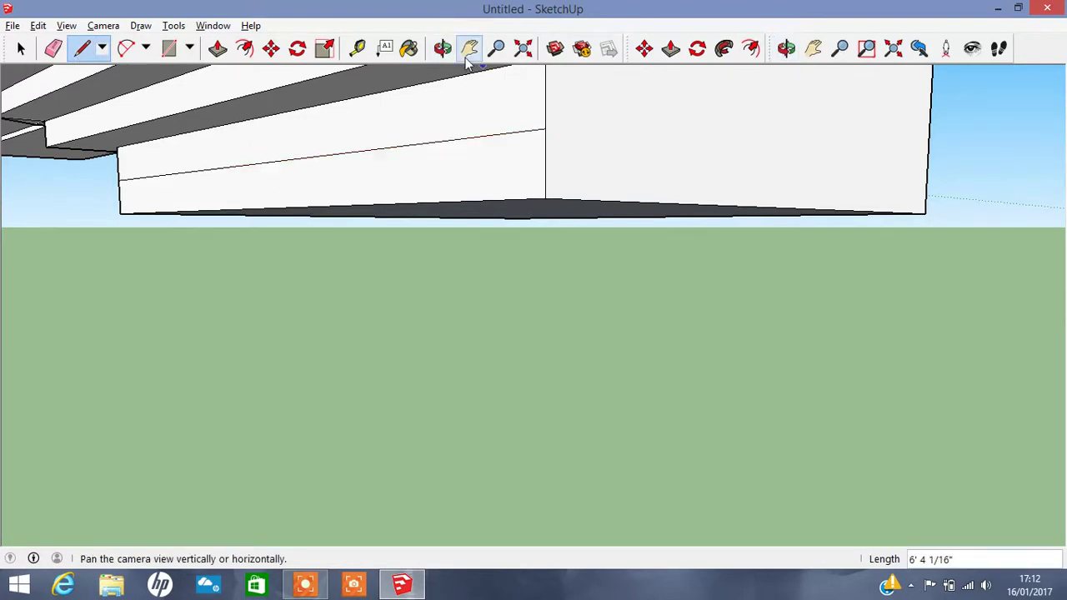
click(442, 47)
mouse_move(715, 262)
mouse_down()
mouse_move(341, 191)
mouse_move(415, 307)
mouse_up()
mouse_move(248, 204)
mouse_down()
mouse_move(622, 238)
mouse_move(481, 298)
mouse_move(667, 258)
mouse_move(869, 295)
mouse_move(508, 276)
mouse_move(527, 276)
mouse_move(263, 313)
mouse_move(913, 510)
mouse_move(447, 328)
mouse_up()
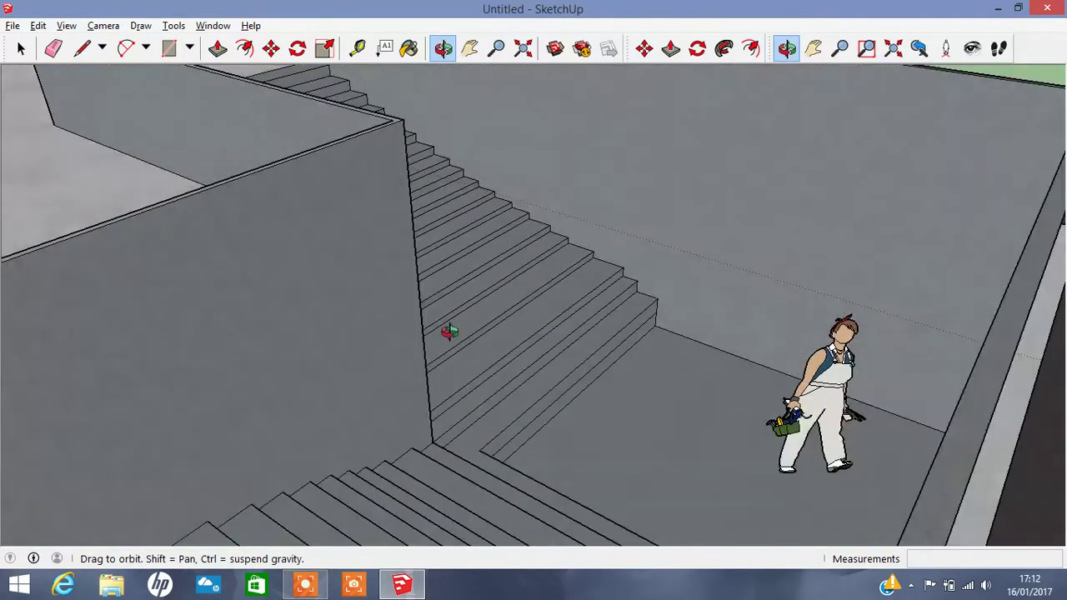
- Pull the bottom step face outward along the landing
click(217, 52)
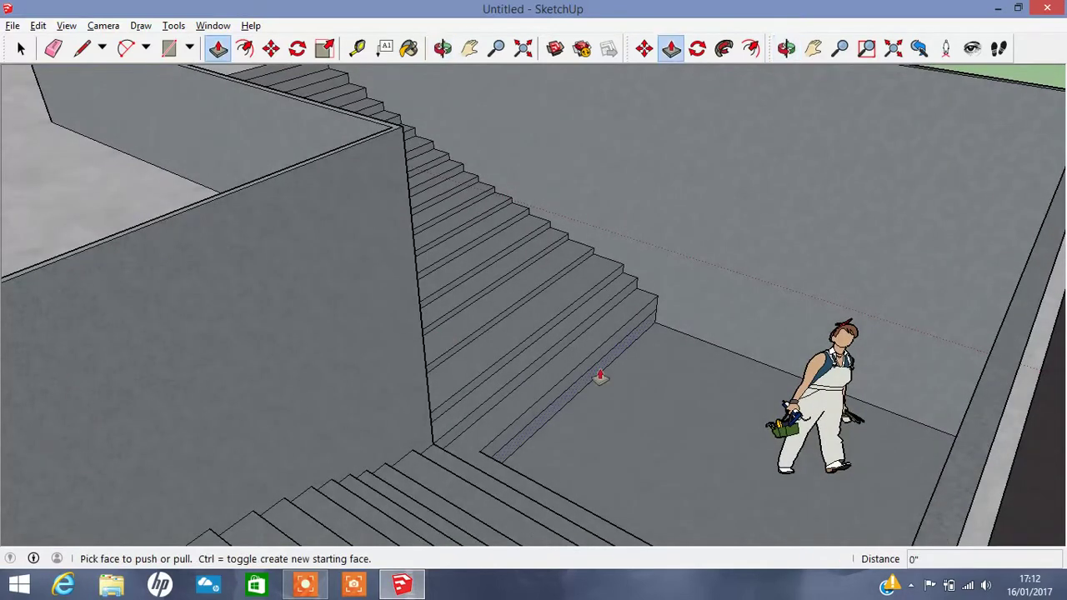
click(612, 374)
click(641, 380)
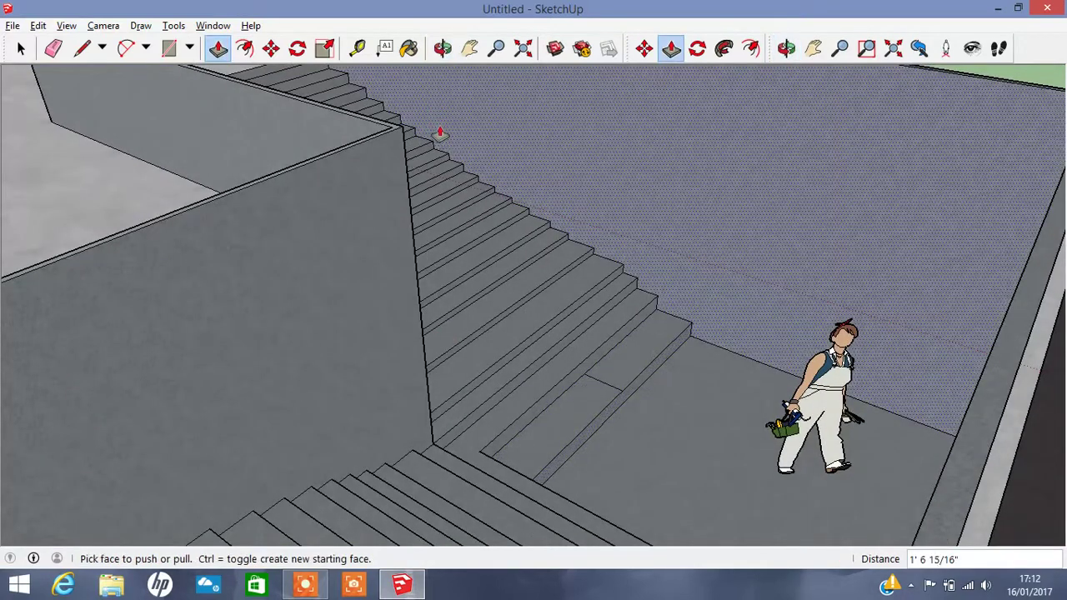
click(439, 60)
mouse_move(262, 326)
mouse_down()
mouse_move(883, 427)
mouse_move(634, 358)
mouse_up()
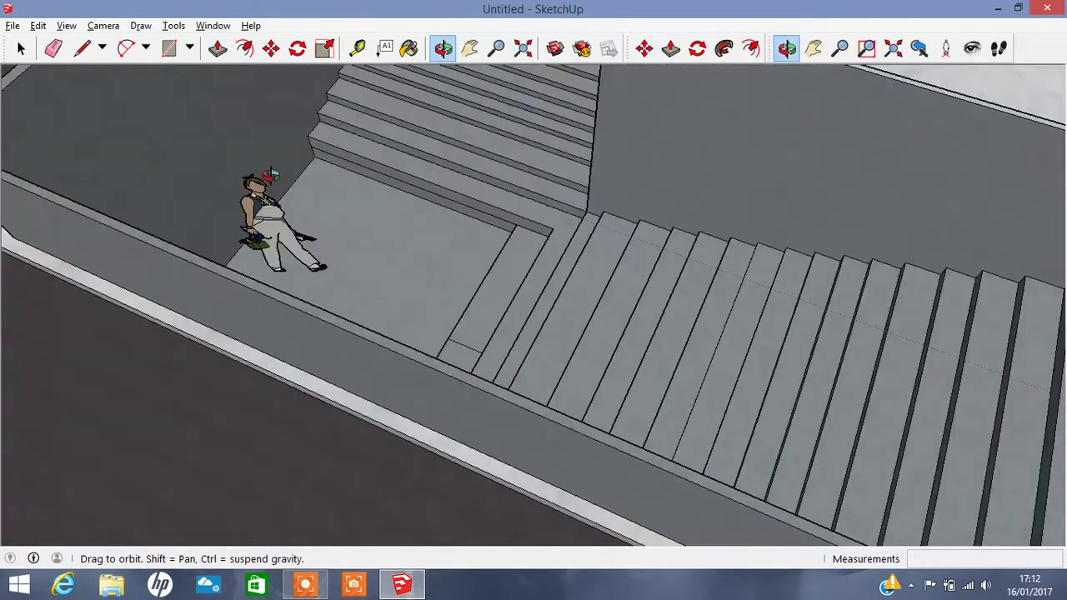
- Push the landing strip down, erase leftover edges, and paint the L-shaped area Blacktop Old 01
click(217, 47)
mouse_move(475, 222)
mouse_down()
mouse_move(465, 253)
mouse_move(434, 207)
mouse_up()
click(54, 50)
drag(476, 326, 471, 342)
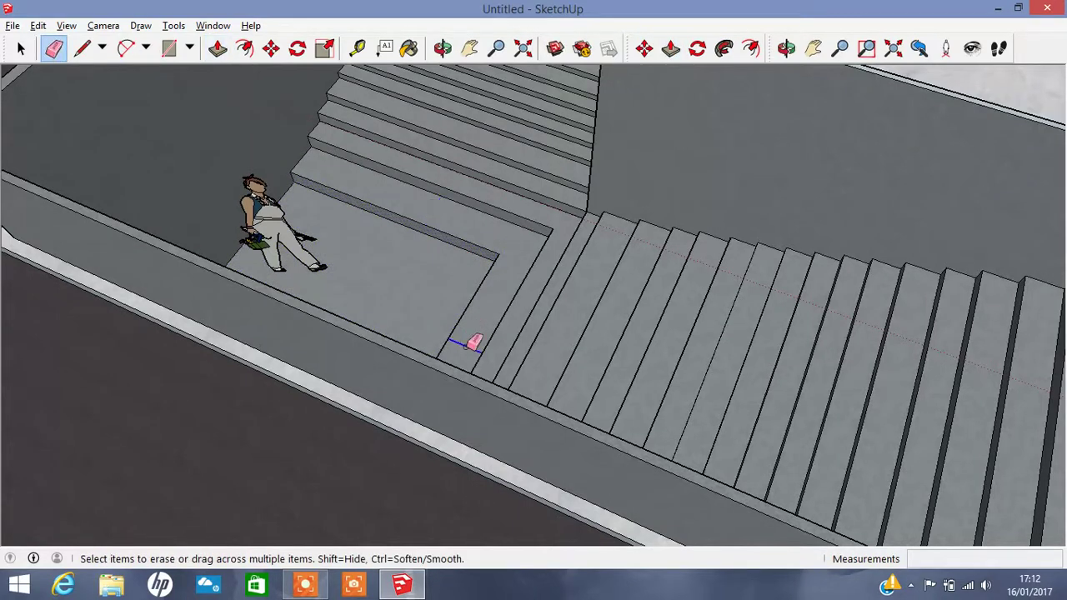
click(471, 341)
scroll(512, 253, up, 3)
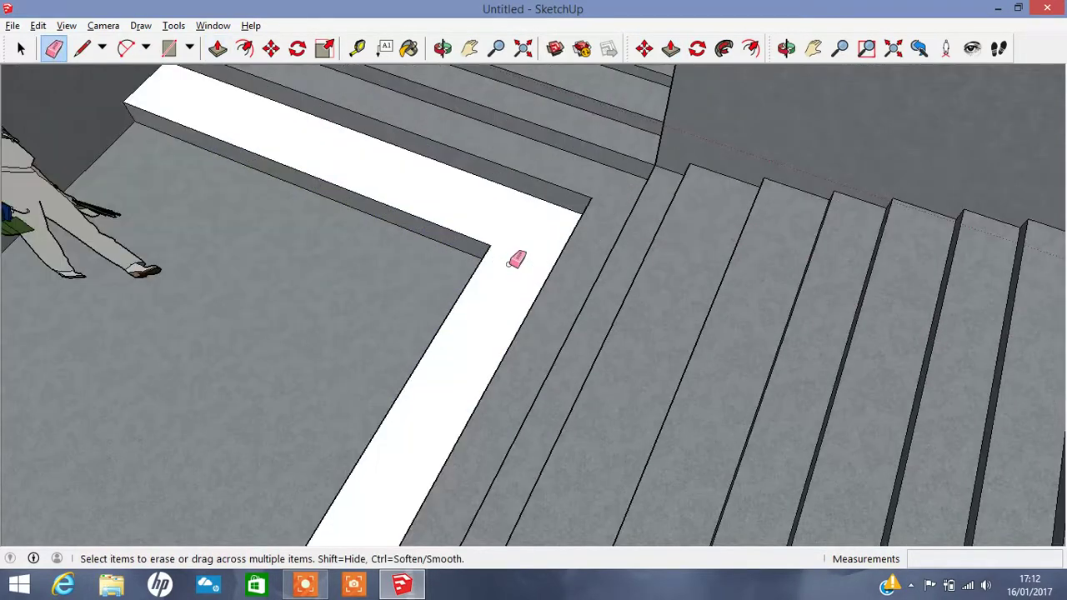
click(409, 50)
click(528, 222)
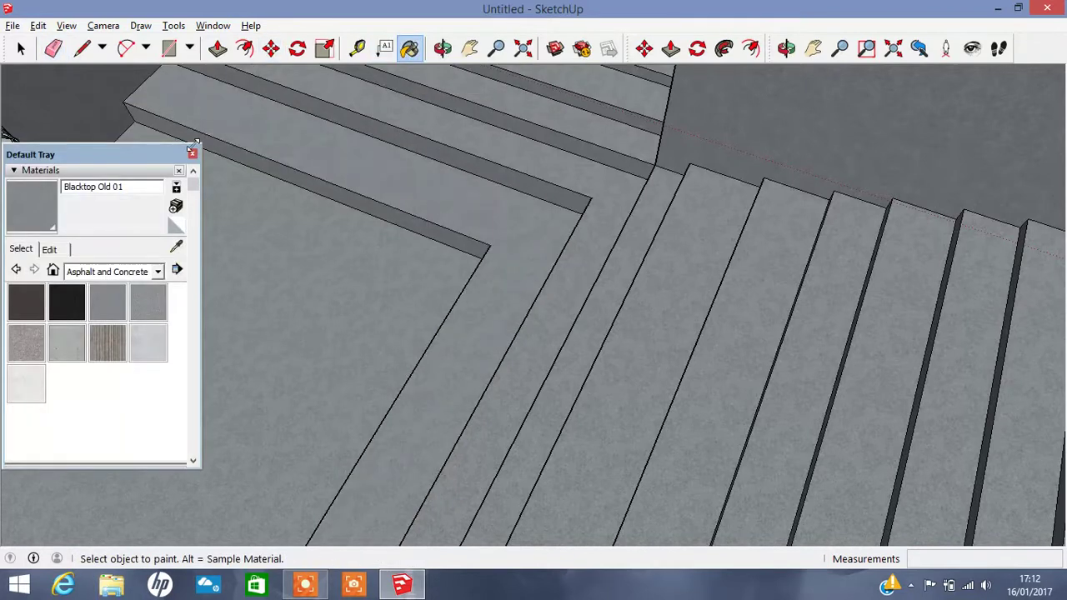
scroll(554, 146, up, 2)
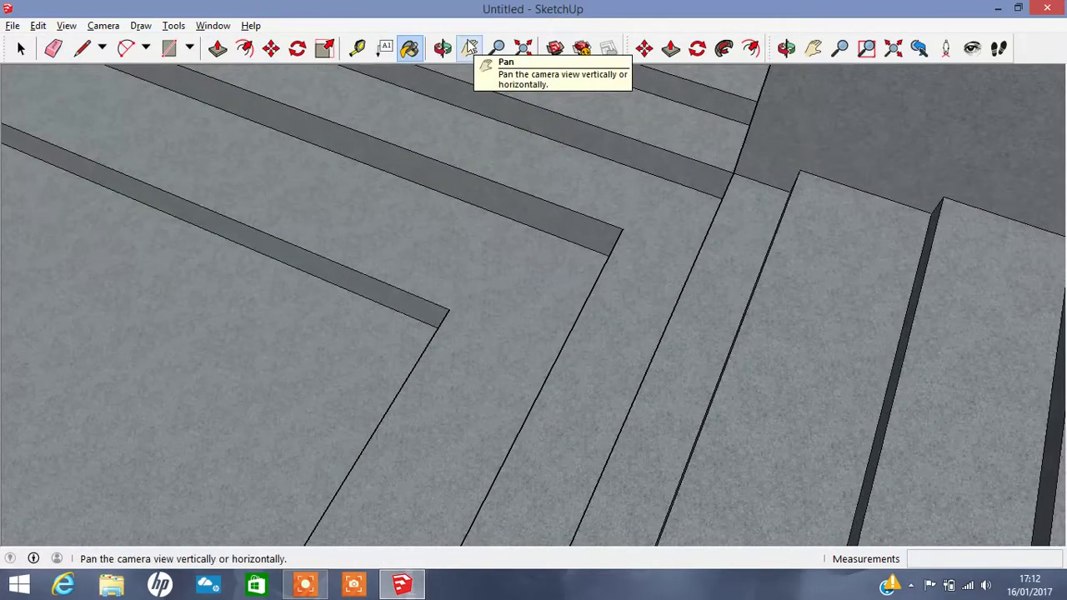
- Pull the lowest step's riser out and push its side face back in
click(442, 47)
drag(469, 214, 283, 81)
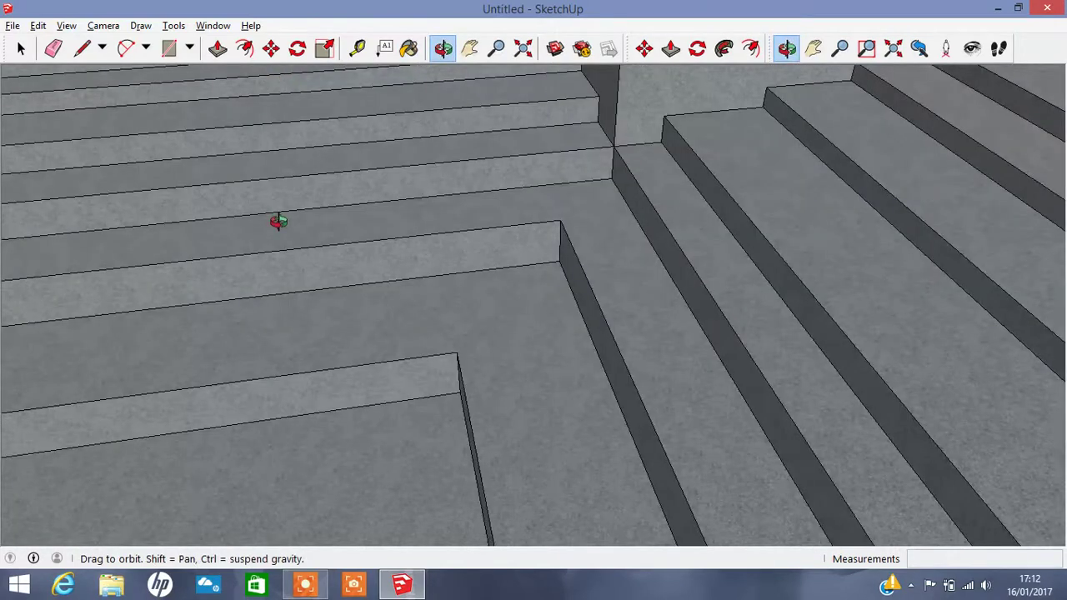
drag(278, 221, 351, 275)
key(p)
click(433, 400)
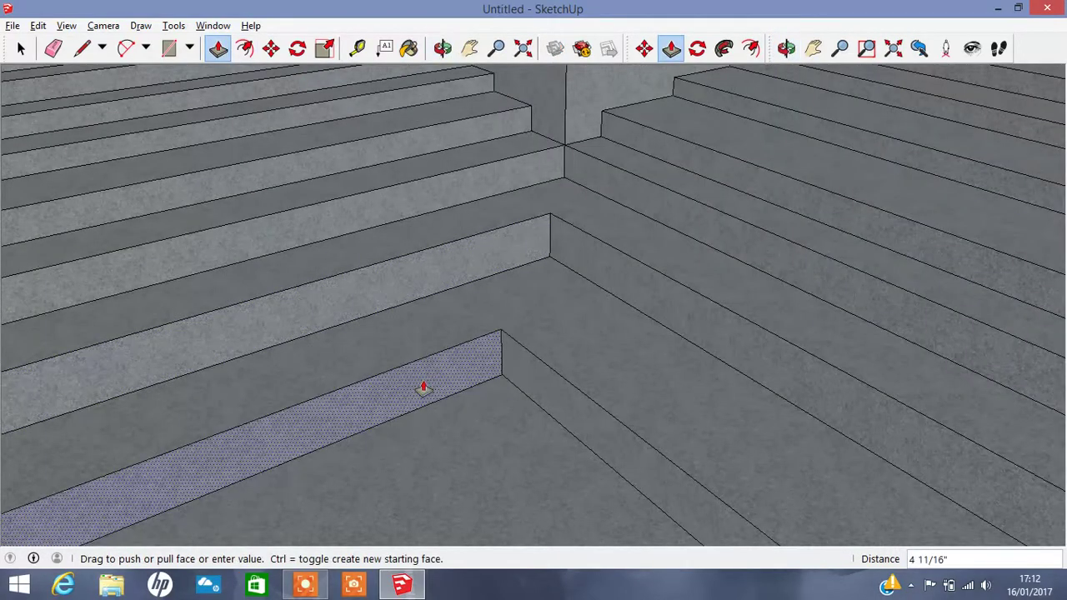
click(424, 388)
click(525, 386)
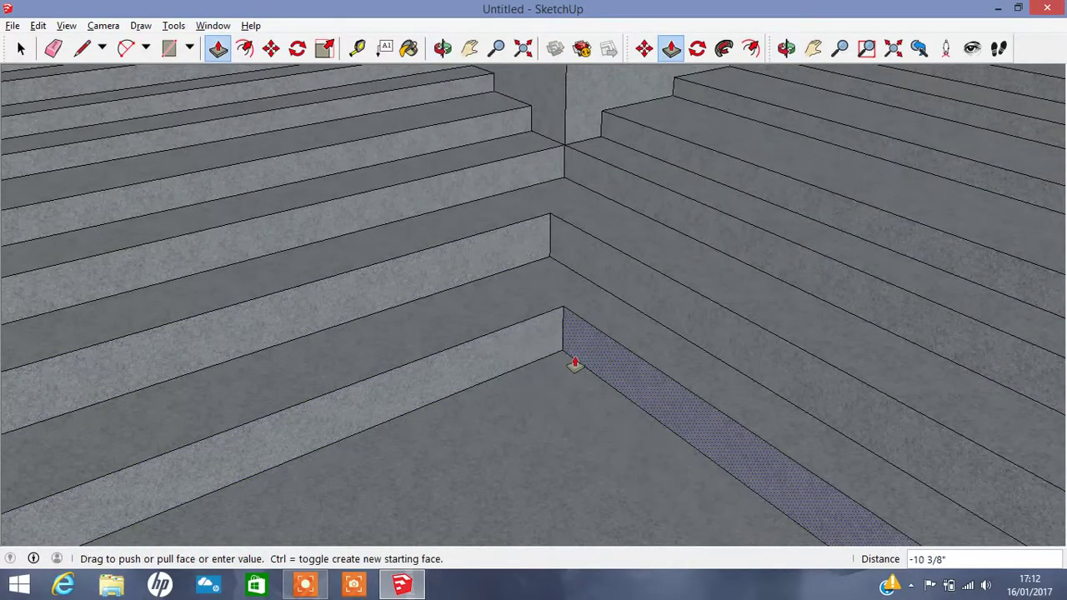
click(574, 364)
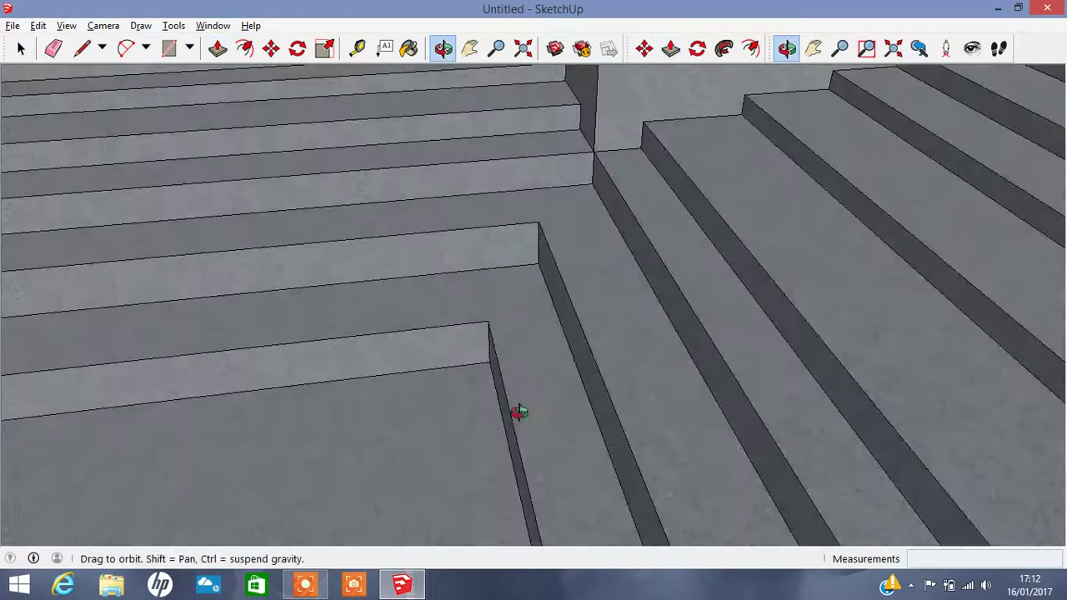